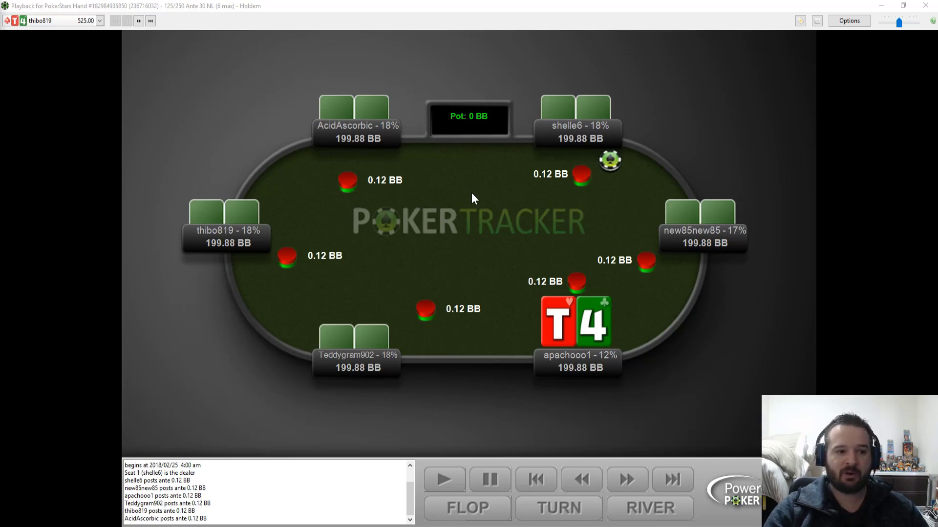
Step forward through the preflop action of the T♥ 4♣ hand until the big blind folds to the 3 BB raise.
{"action": "left_click", "coordinate": [512, 265]}
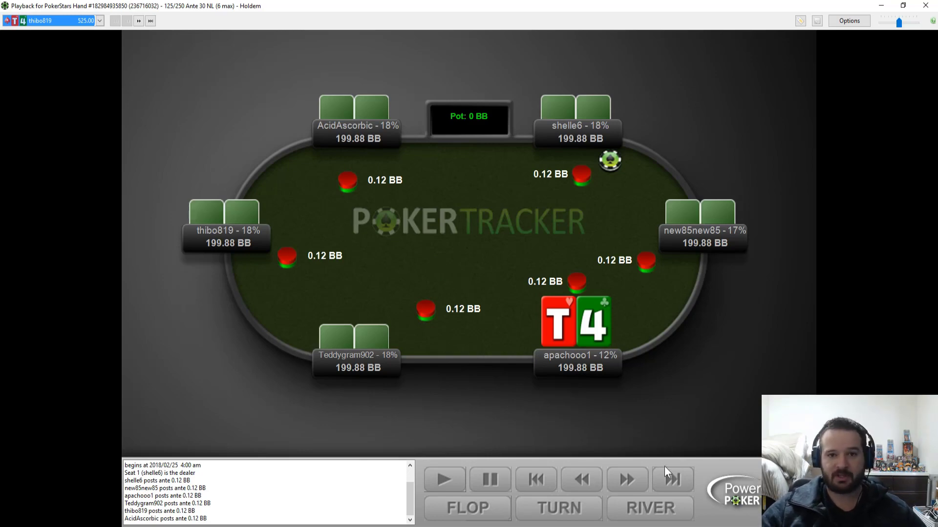
{"action": "left_click", "coordinate": [646, 485]}
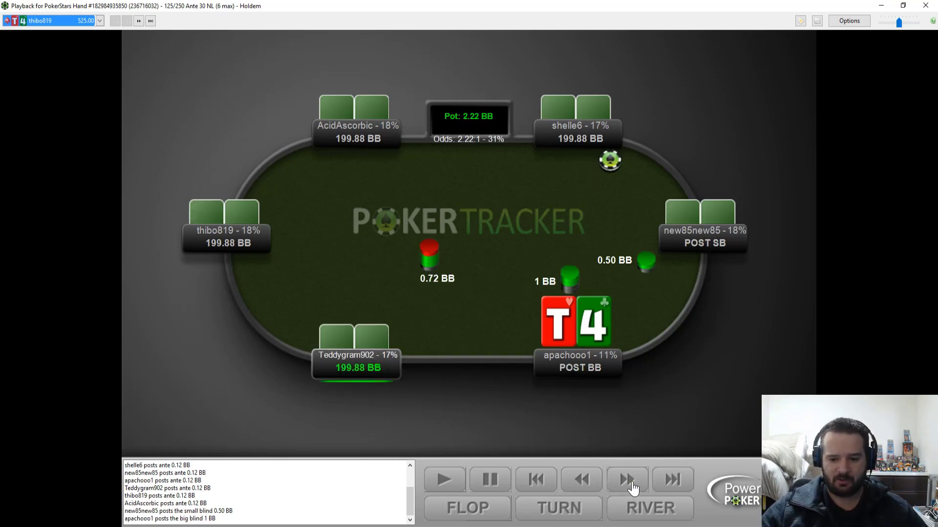
{"action": "left_click", "coordinate": [630, 486]}
{"action": "left_click", "coordinate": [627, 481]}
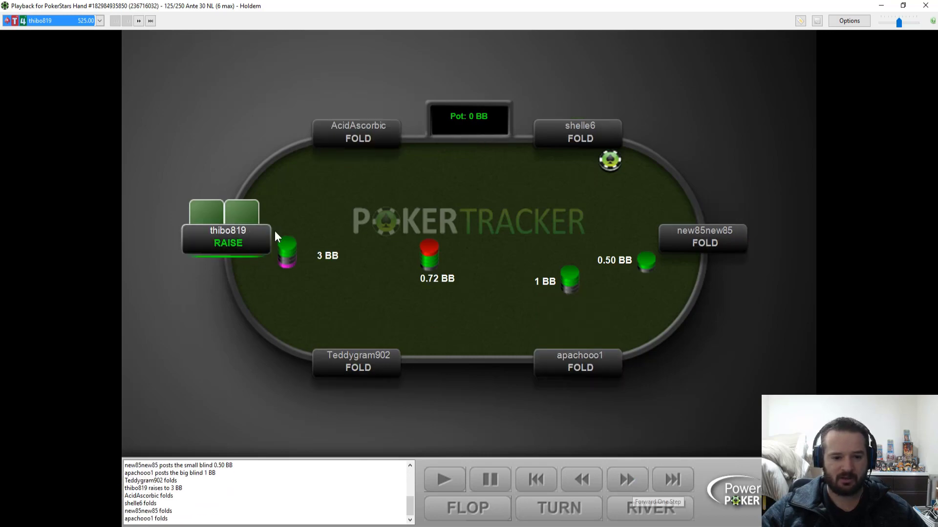
Load the next hand, 2♠ J♣ in the small blind, and advance the replay until the small blind folds.
{"action": "left_click", "coordinate": [139, 21]}
{"action": "left_click", "coordinate": [628, 481]}
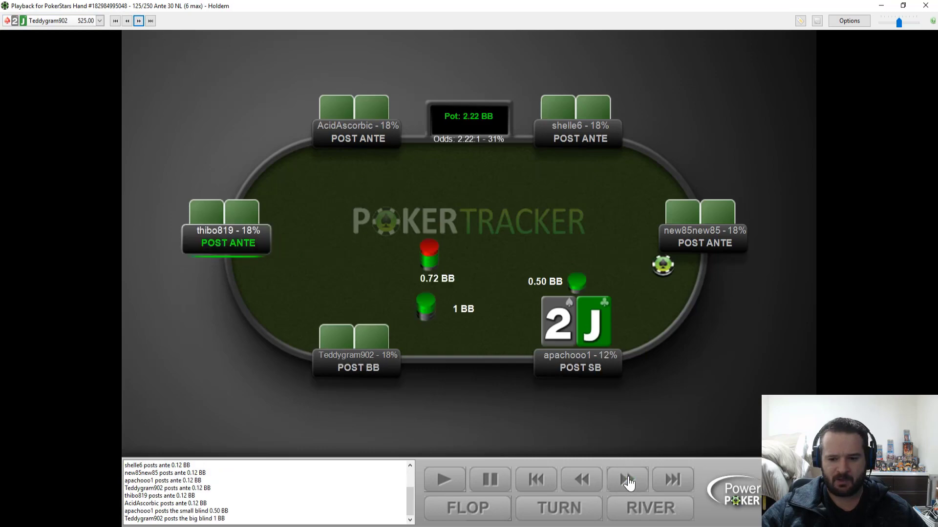
{"action": "left_click", "coordinate": [627, 481]}
{"action": "left_click", "coordinate": [628, 481]}
{"action": "left_click", "coordinate": [628, 481]}
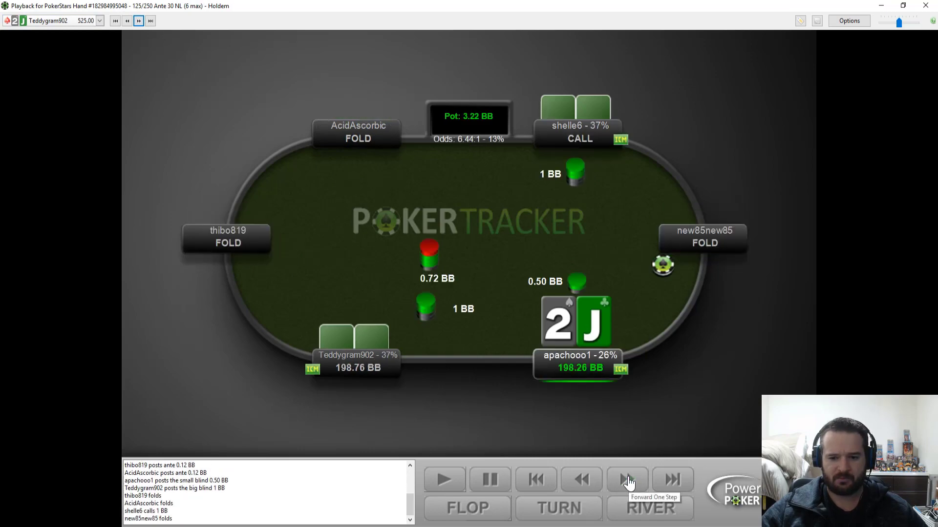
{"action": "left_click", "coordinate": [623, 481]}
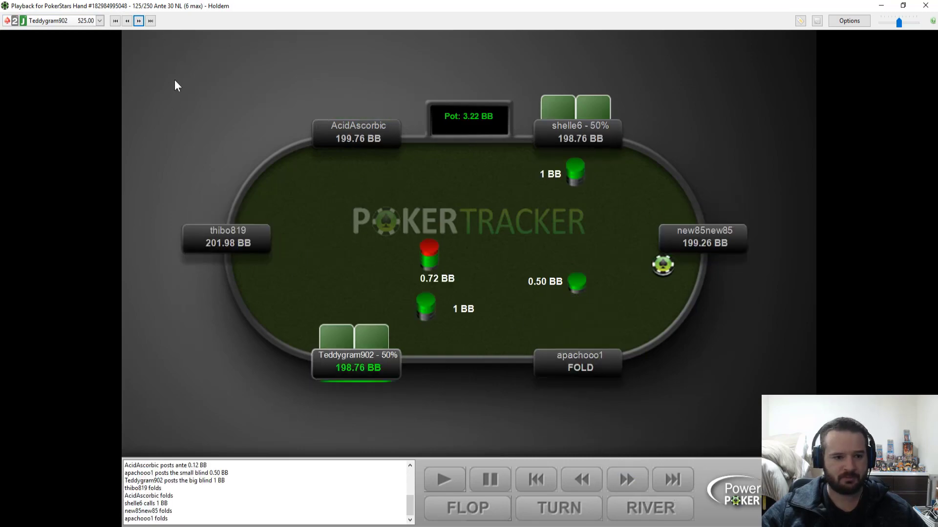
Load the next hand, 5♣ T♦ on the dealer button, and advance the replay to the big blind's decision.
{"action": "left_click", "coordinate": [137, 23]}
{"action": "left_click", "coordinate": [630, 486]}
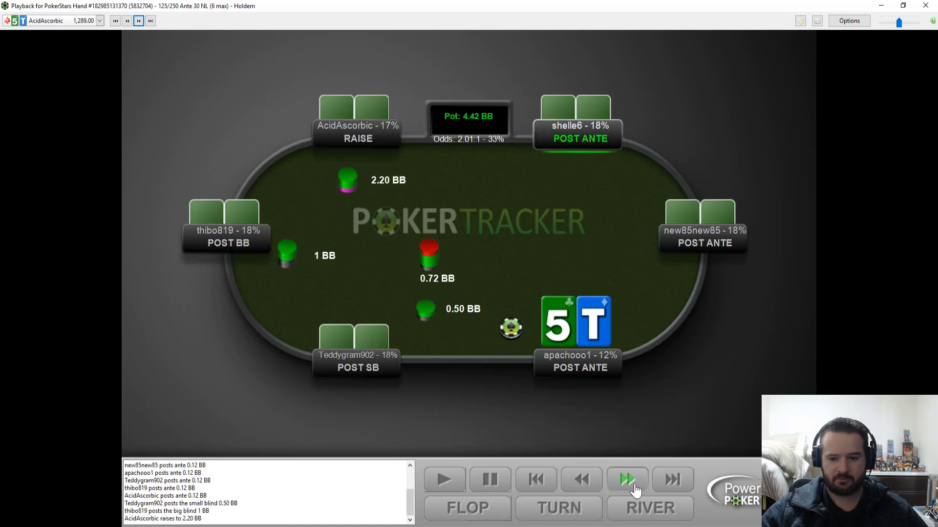
{"action": "left_click", "coordinate": [634, 488]}
{"action": "left_click", "coordinate": [635, 486]}
{"action": "left_click", "coordinate": [634, 486]}
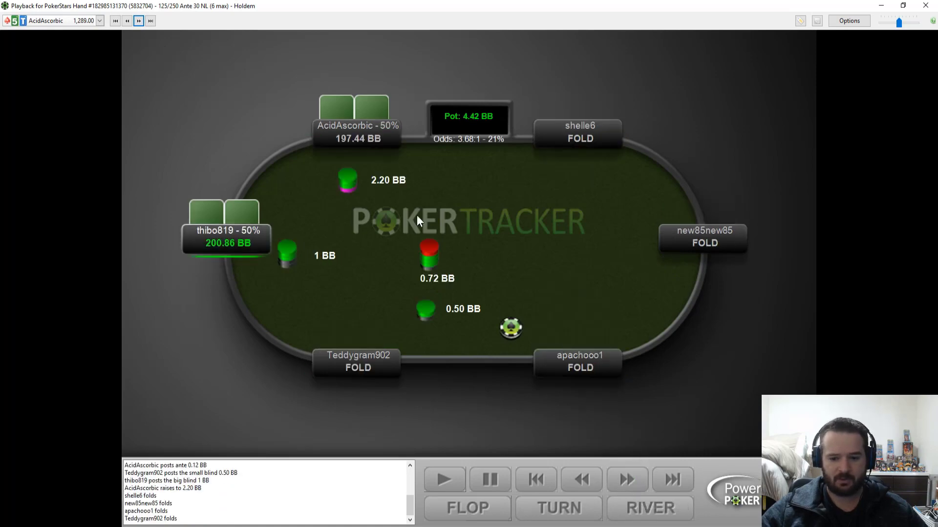
Load the next hand, Q♣ T♥, and advance the replay to the decision facing the 2.08 BB raise.
{"action": "left_click", "coordinate": [138, 21]}
{"action": "left_click", "coordinate": [625, 481]}
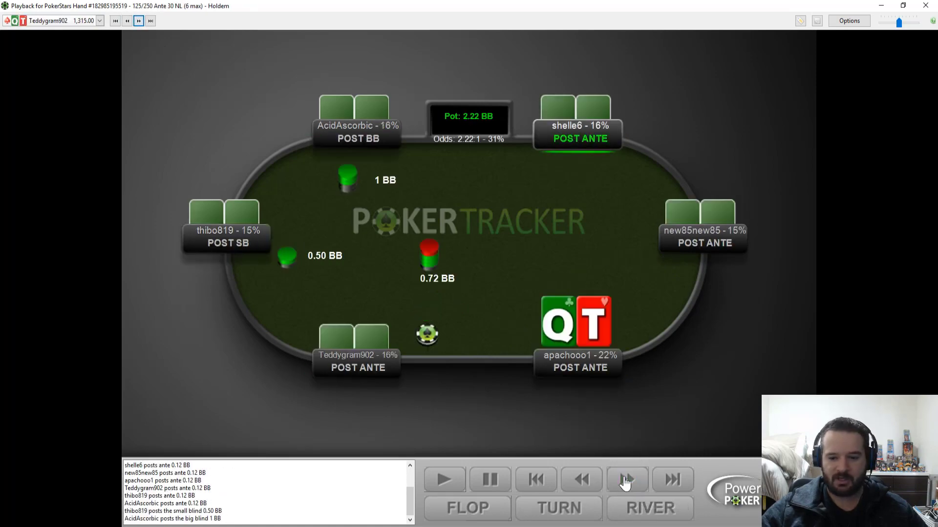
{"action": "left_click", "coordinate": [626, 484]}
{"action": "left_click", "coordinate": [625, 483]}
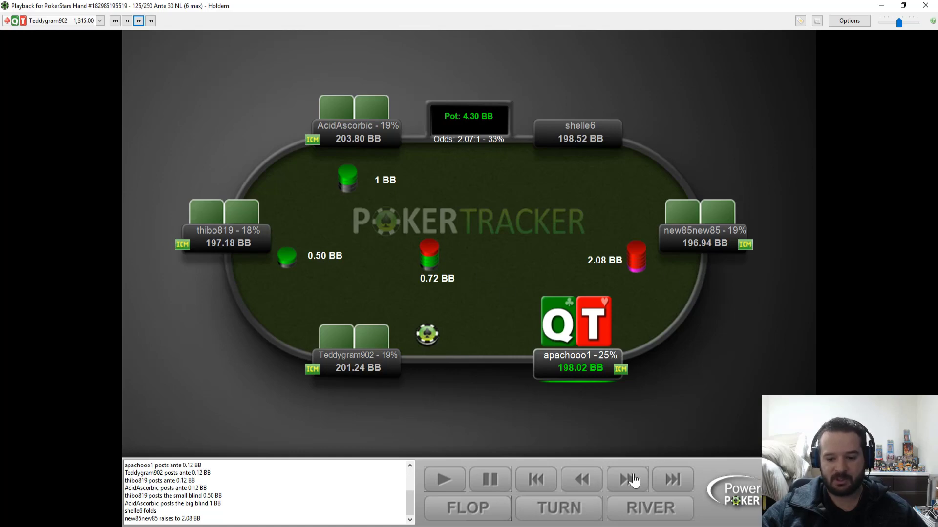
Replay the preflop action of the next two hands, Q♣ 5♠ and K-4.
{"action": "left_click", "coordinate": [142, 21]}
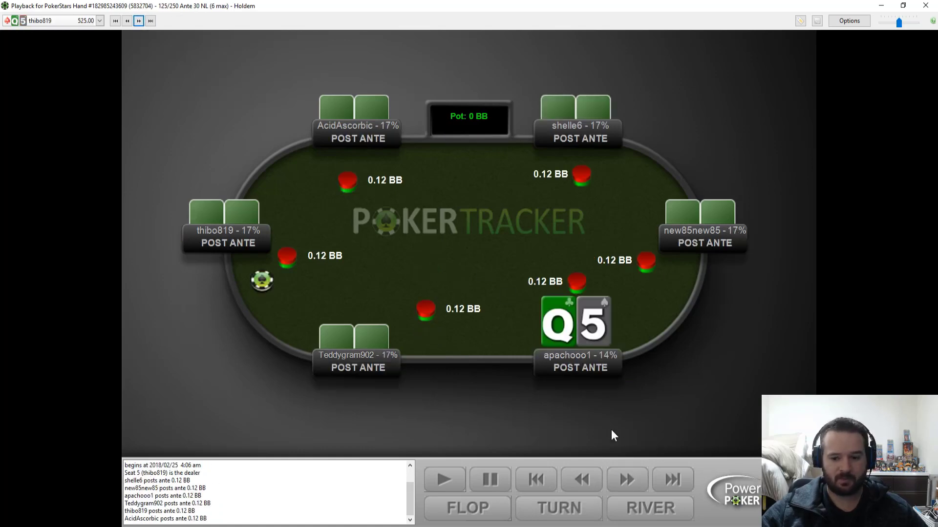
{"action": "left_click", "coordinate": [634, 490]}
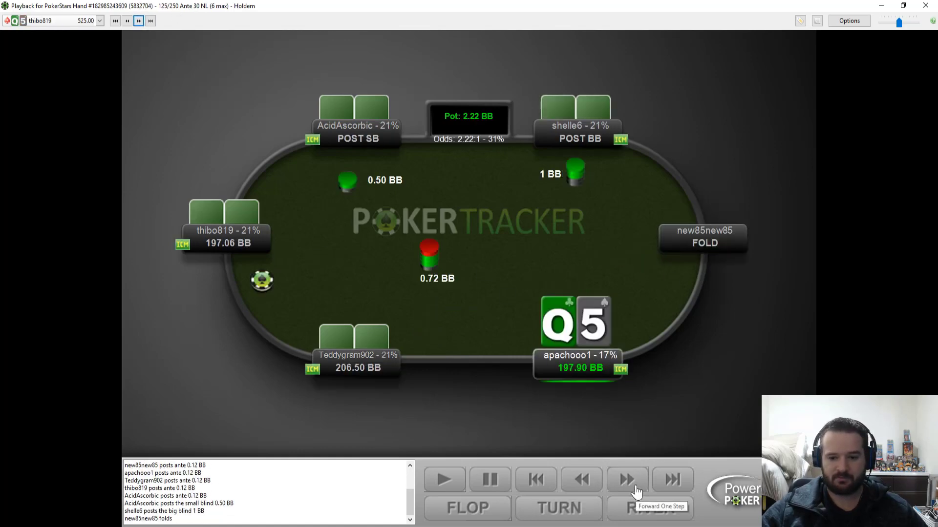
{"action": "left_click", "coordinate": [139, 21]}
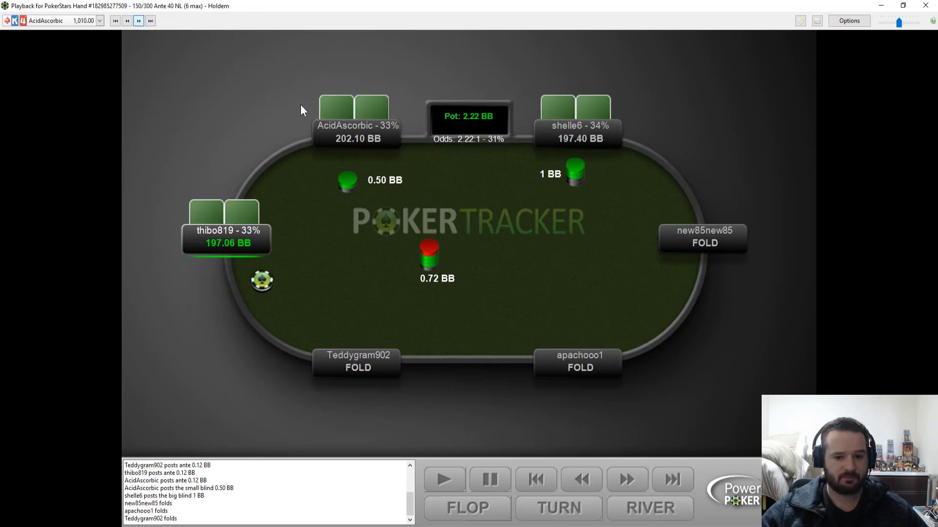
{"action": "left_click", "coordinate": [630, 484]}
Load the 3♣ T♥ big blind hand, replay its preflop action, and return to the decision facing the 2 BB raise.
{"action": "left_click", "coordinate": [137, 21]}
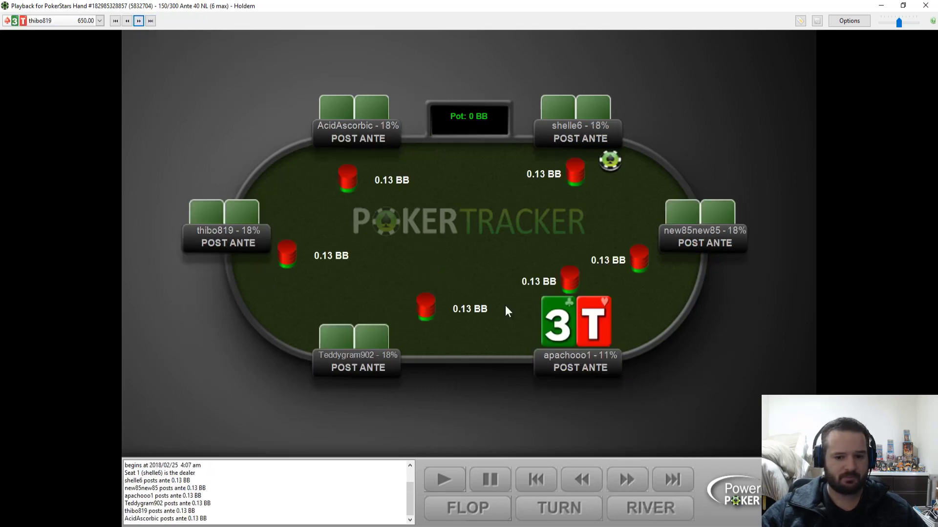
{"action": "left_click", "coordinate": [626, 479]}
{"action": "left_click", "coordinate": [626, 479]}
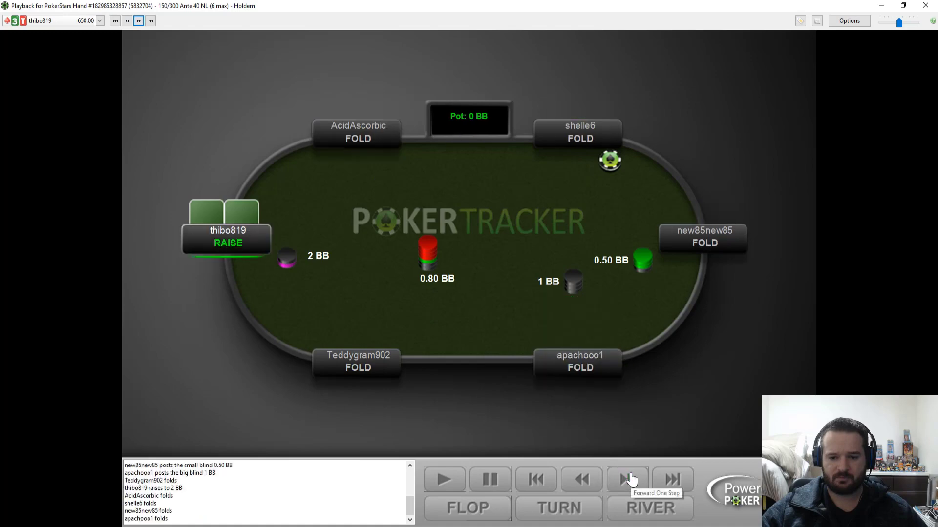
{"action": "left_click", "coordinate": [581, 479]}
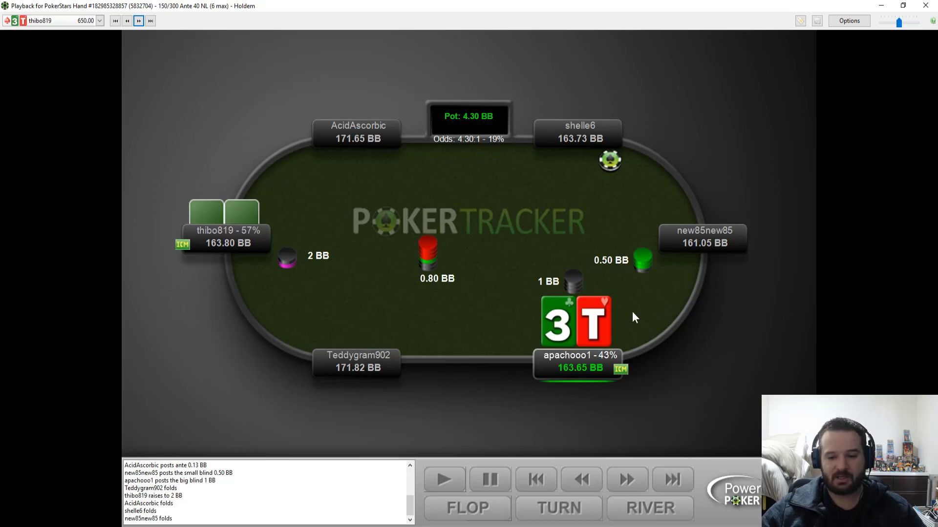
Load the next hand, T♦ 7♦ in the small blind, and replay it until both blinds fold to the 2.20 BB raise.
{"action": "left_click", "coordinate": [139, 21]}
{"action": "left_click", "coordinate": [626, 480]}
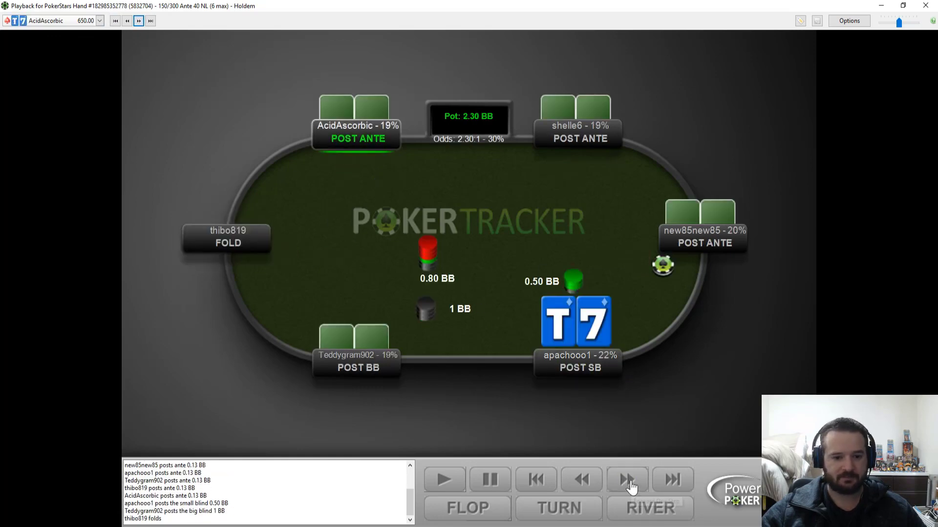
{"action": "left_click", "coordinate": [627, 480]}
{"action": "left_click", "coordinate": [627, 480]}
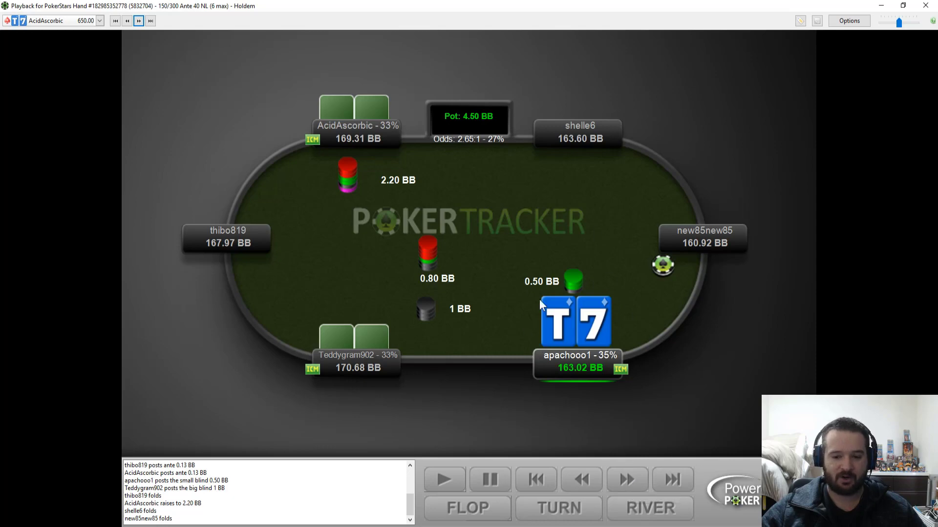
{"action": "left_click", "coordinate": [635, 485]}
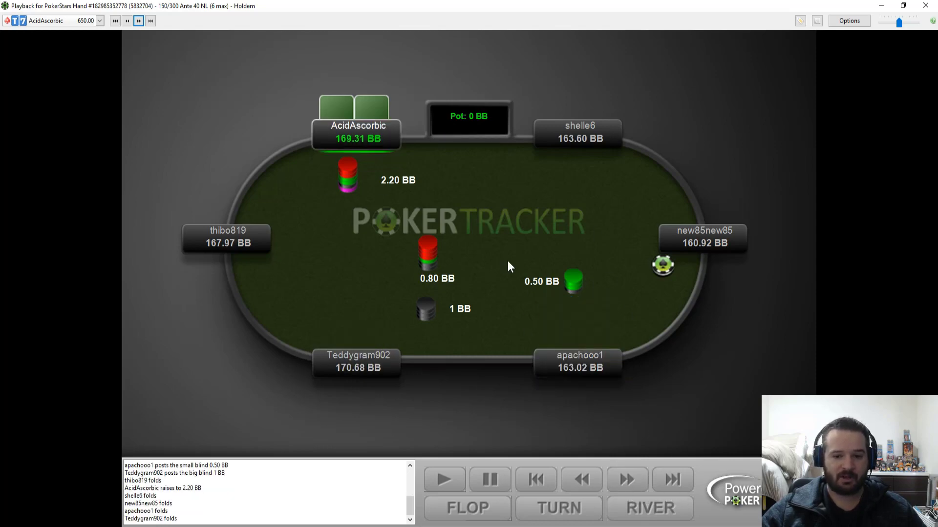
Load the next hand, J♦ Q♠ on the dealer button, and replay its preflop action until everyone folds to the 2.20 BB raise.
{"action": "left_click", "coordinate": [138, 21]}
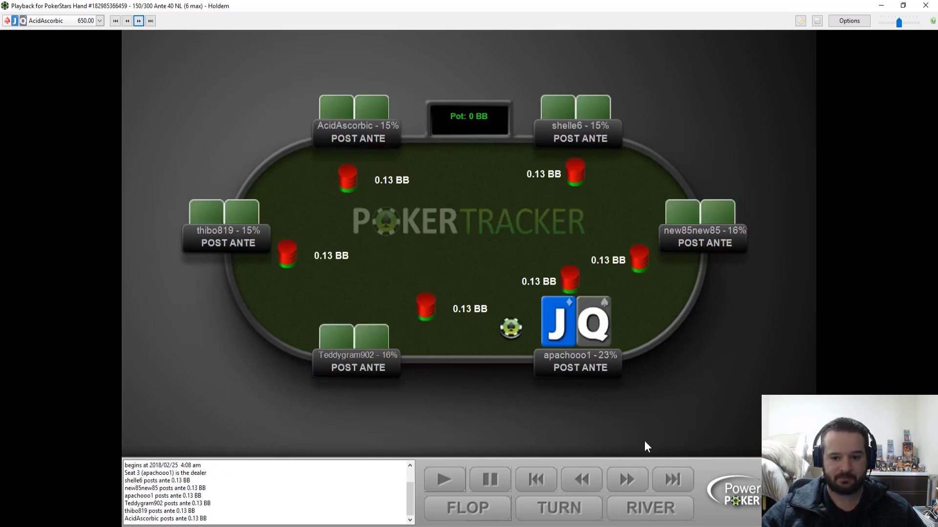
{"action": "left_click", "coordinate": [640, 490]}
{"action": "left_click", "coordinate": [641, 490]}
{"action": "left_click", "coordinate": [640, 490]}
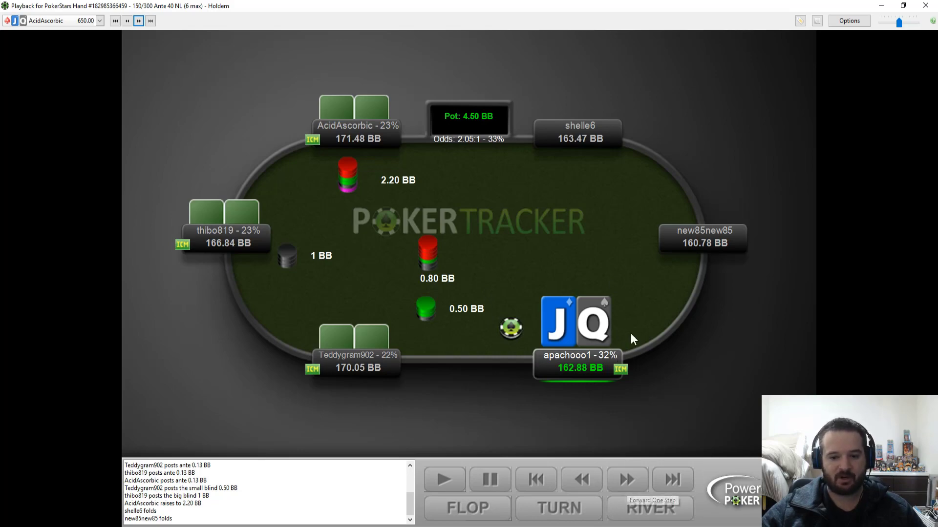
{"action": "left_click", "coordinate": [627, 490]}
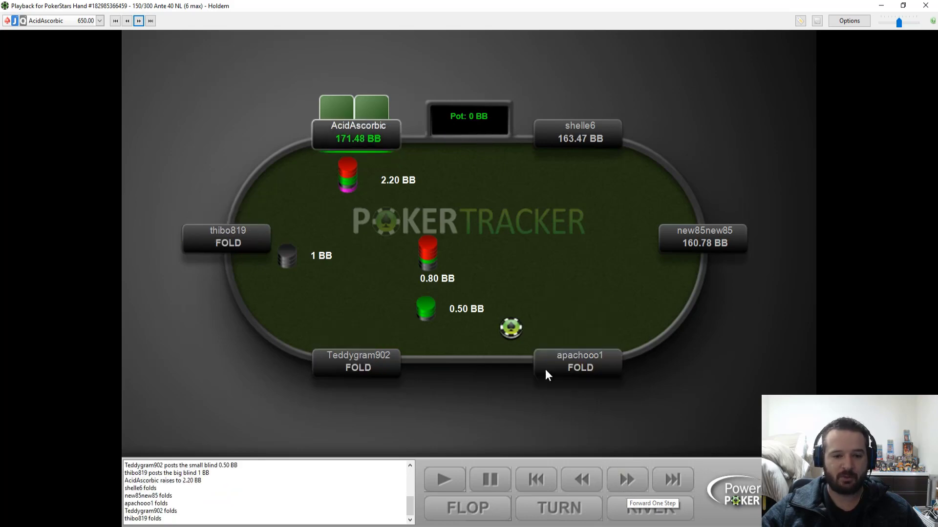
Load the next hand, K♠ 6♣, and replay the preflop action past the decision facing the 2.08 BB raise.
{"action": "left_click", "coordinate": [139, 21]}
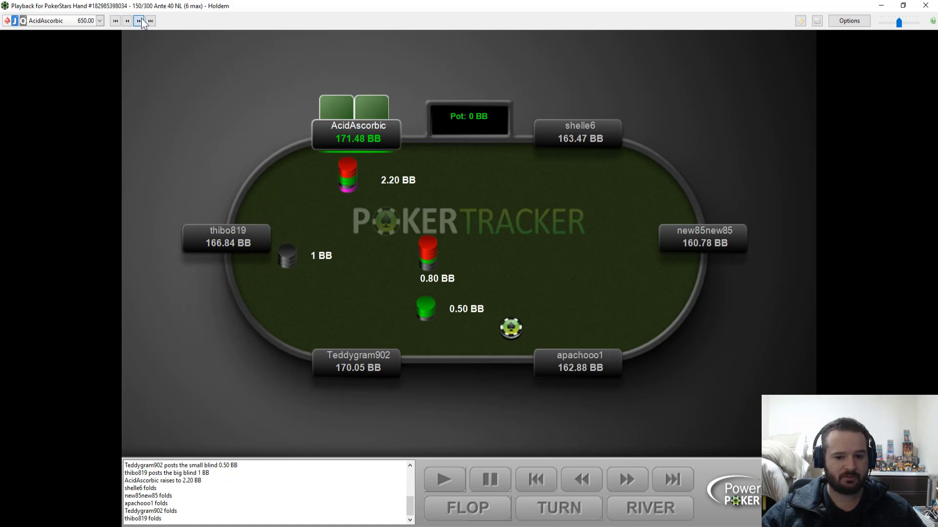
{"action": "left_click", "coordinate": [139, 21]}
{"action": "left_click", "coordinate": [624, 481]}
{"action": "left_click", "coordinate": [624, 481]}
{"action": "left_click", "coordinate": [624, 482]}
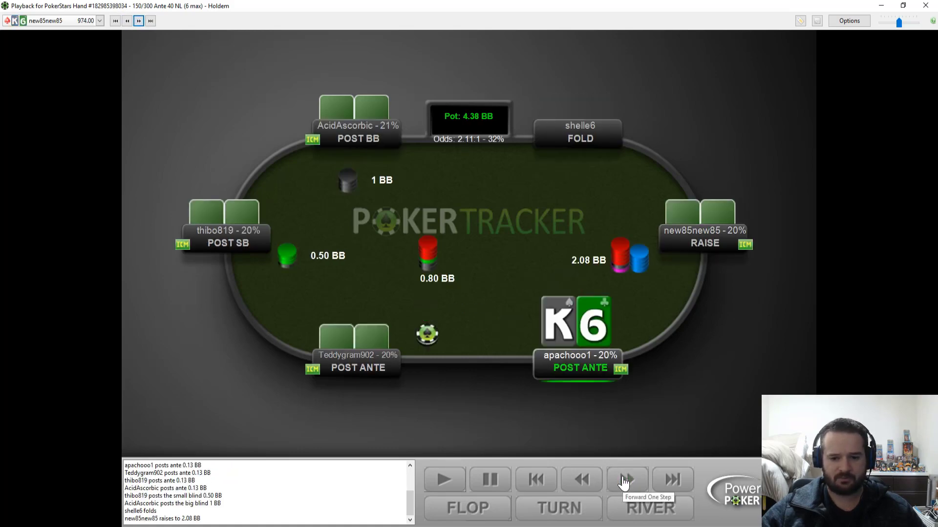
{"action": "left_click", "coordinate": [624, 481]}
Load the next hand, Q♣ 8♥, and advance the replay to the dealer button's decision facing the 2.08 BB raise.
{"action": "left_click", "coordinate": [139, 21]}
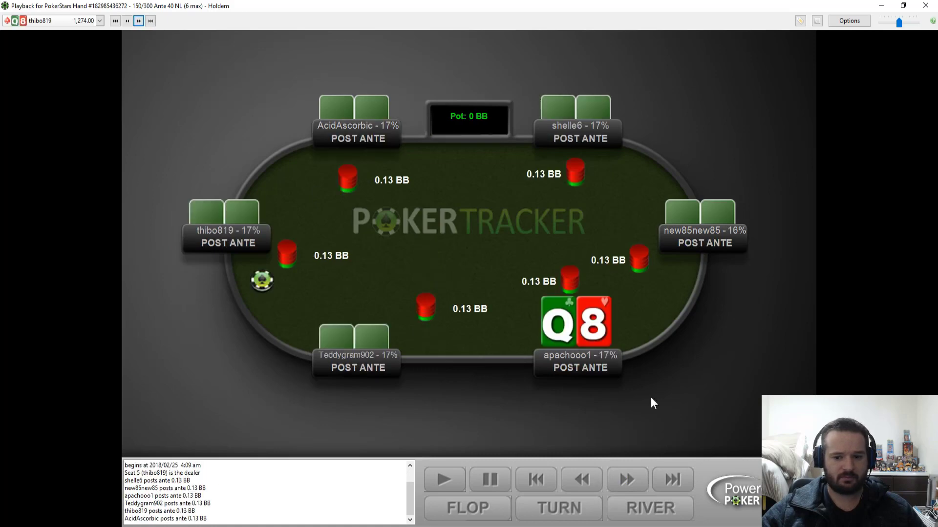
{"action": "left_click", "coordinate": [627, 480]}
{"action": "left_click", "coordinate": [626, 480]}
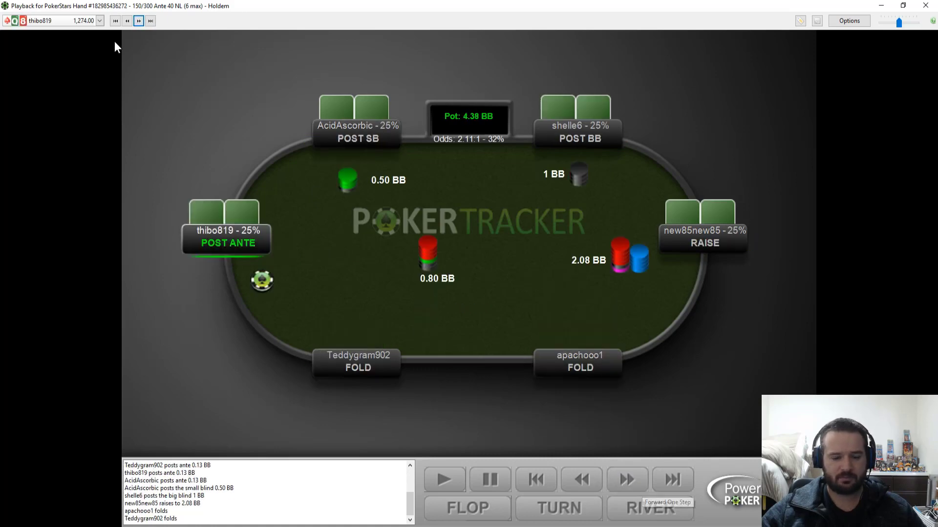
Load the next hand, 7♦ 9♥, and advance the replay past the first two preflop folds.
{"action": "left_click", "coordinate": [139, 21]}
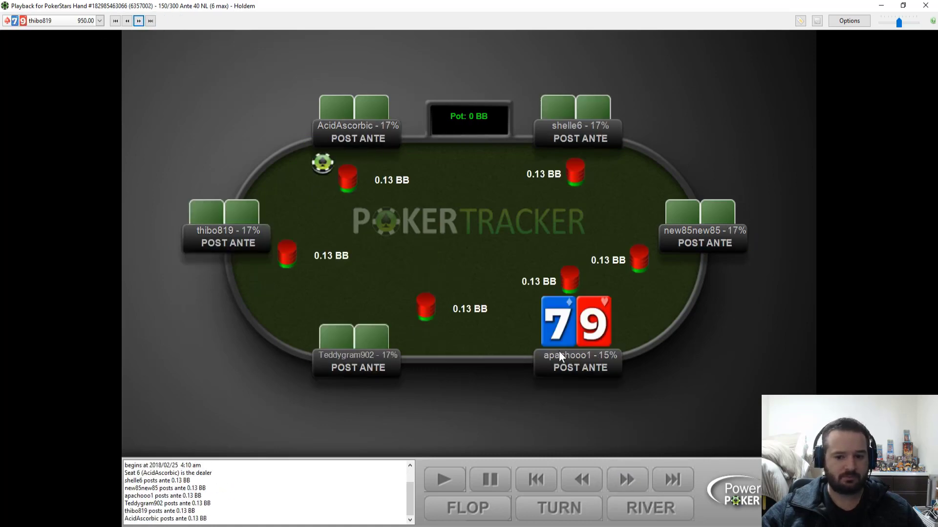
{"action": "left_click", "coordinate": [640, 491]}
{"action": "left_click", "coordinate": [640, 493]}
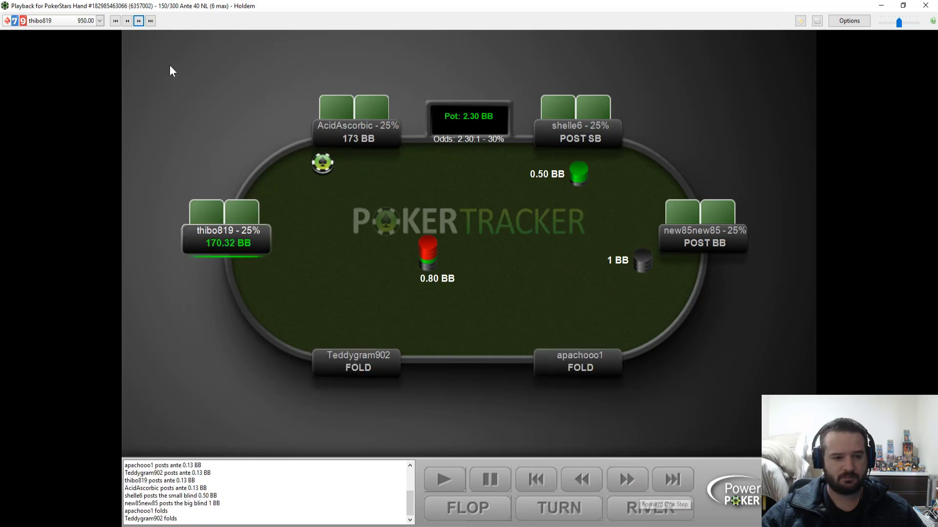
Load the next hand, A♣ 7♥ in the big blind, and advance the replay to the 1.18 BB bet on the flop.
{"action": "left_click", "coordinate": [139, 20]}
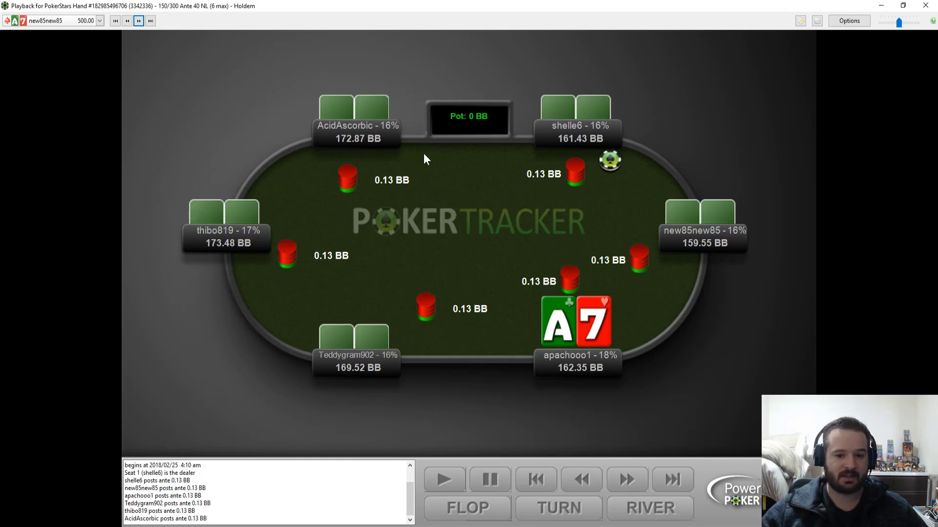
{"action": "left_click", "coordinate": [633, 488]}
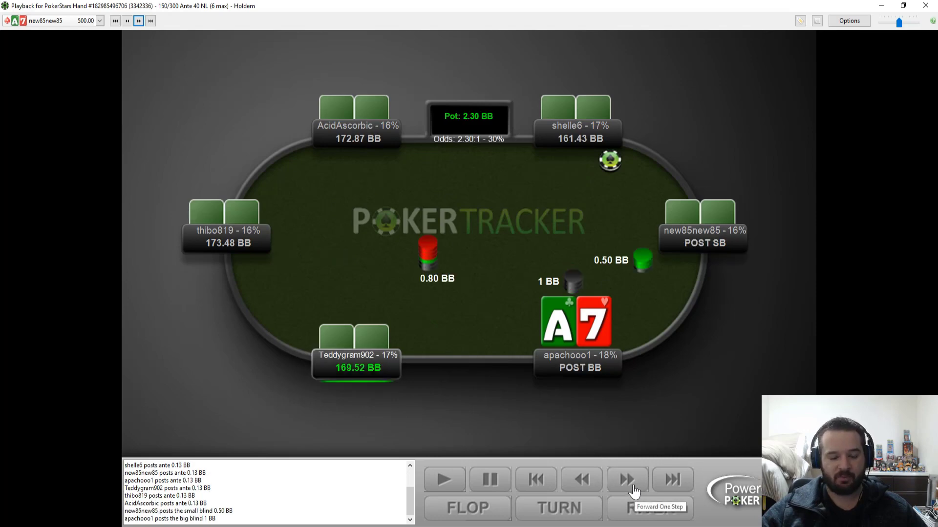
{"action": "left_click", "coordinate": [634, 491]}
{"action": "left_click", "coordinate": [635, 488]}
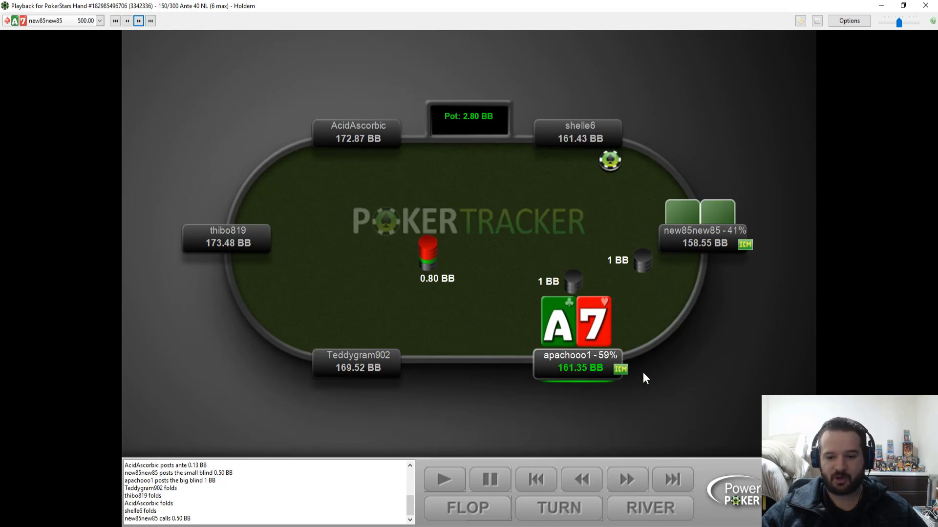
{"action": "left_click", "coordinate": [627, 482]}
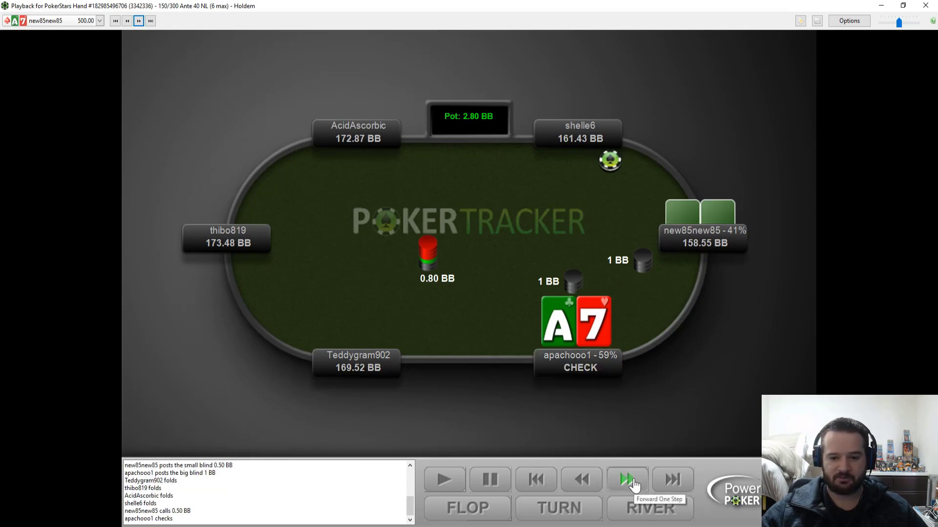
{"action": "left_click", "coordinate": [634, 485]}
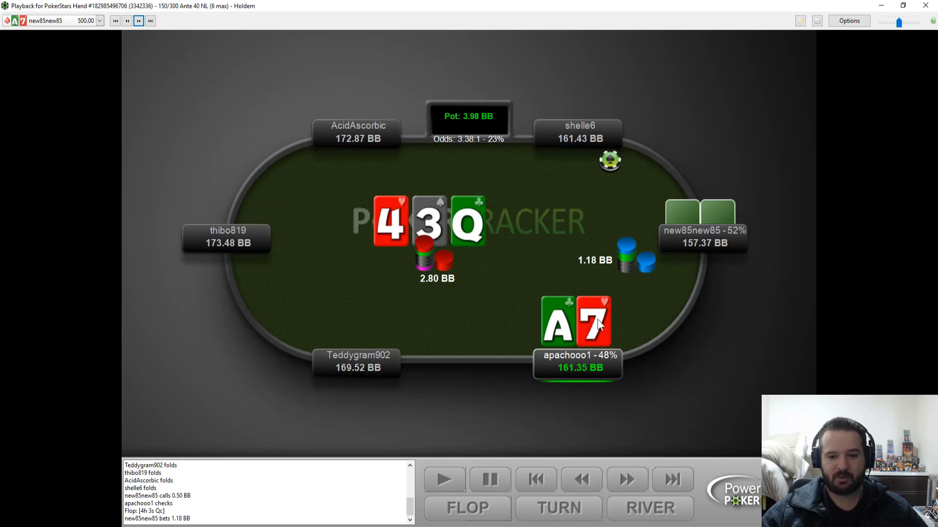
Move past the A♣ 7♥ hand's flop decision and advance the A♦ 4♦ big blind hand to its 2♠ 4♣ A♣ flop.
{"action": "left_click", "coordinate": [633, 484]}
{"action": "left_click", "coordinate": [634, 484]}
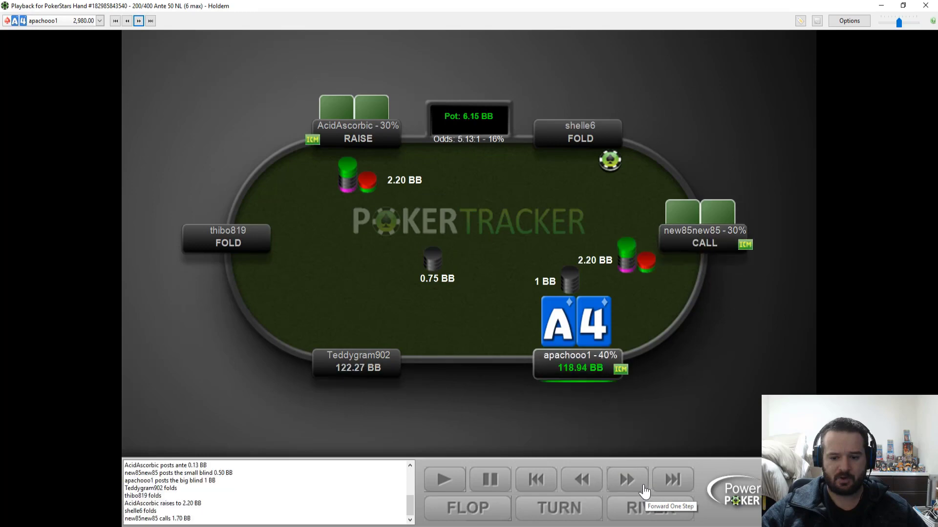
{"action": "left_click", "coordinate": [643, 487]}
{"action": "left_click", "coordinate": [641, 486]}
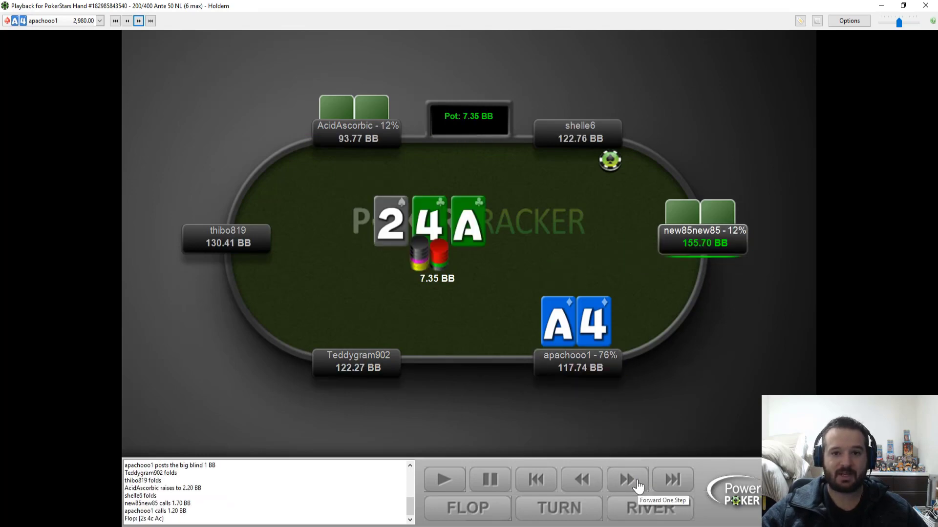
Advance the A♦ 4♦ hand through the flop checks, the 2.42 BB bet and the hero's 8.52 BB check-raise to the end of the hand.
{"action": "left_click", "coordinate": [638, 486]}
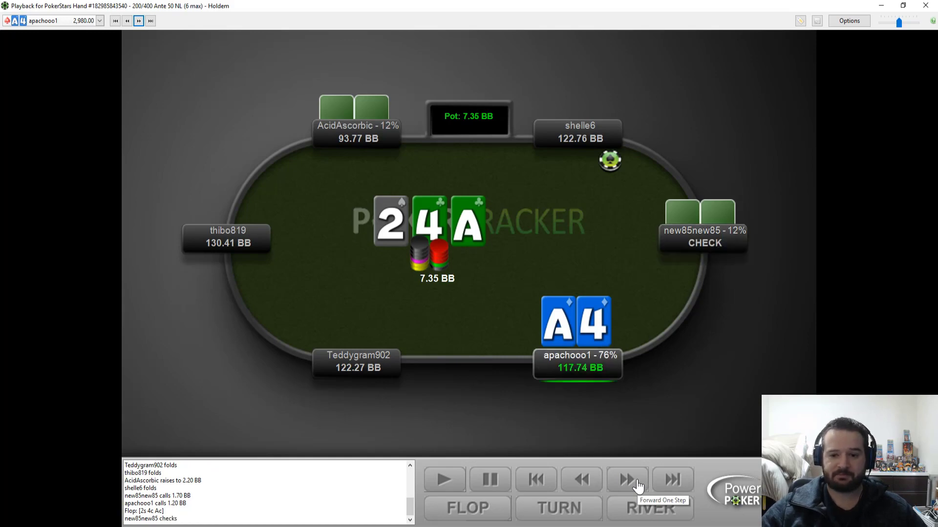
{"action": "left_click", "coordinate": [637, 486]}
{"action": "left_click", "coordinate": [638, 485]}
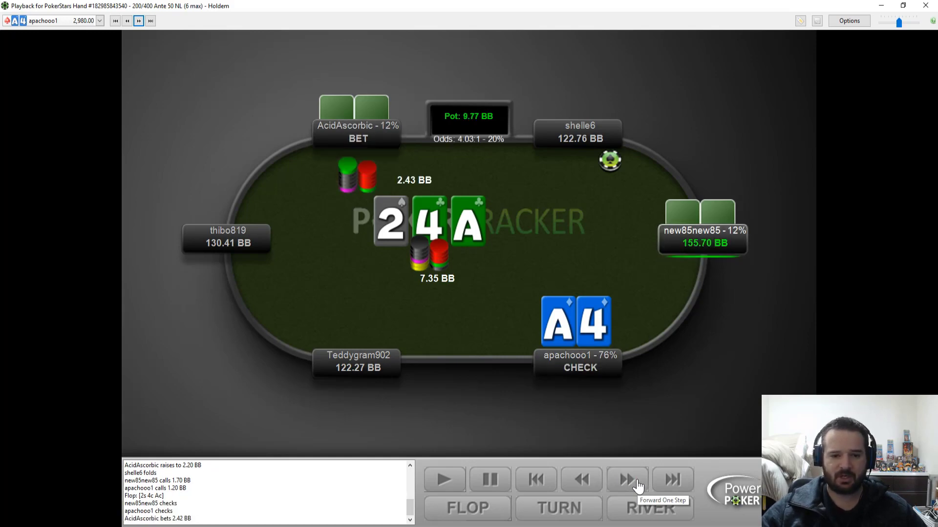
{"action": "left_click", "coordinate": [637, 486]}
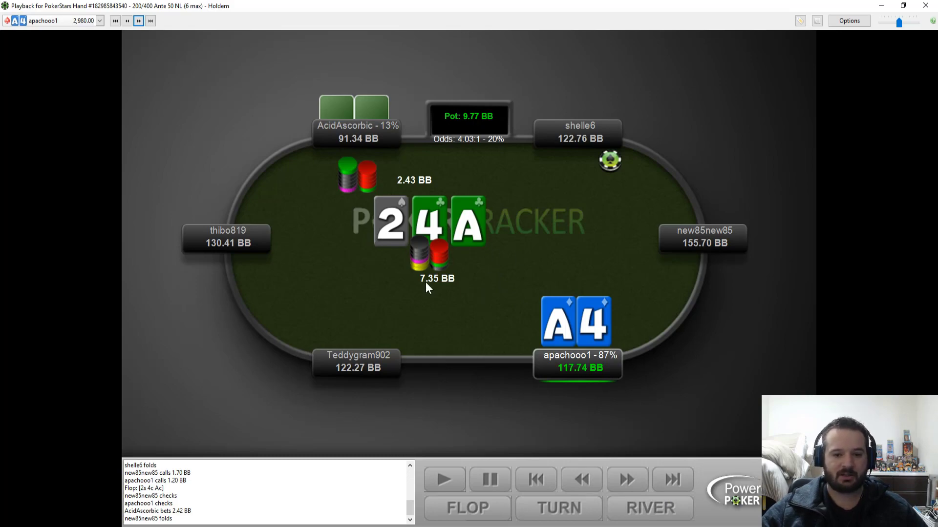
{"action": "left_click", "coordinate": [627, 480]}
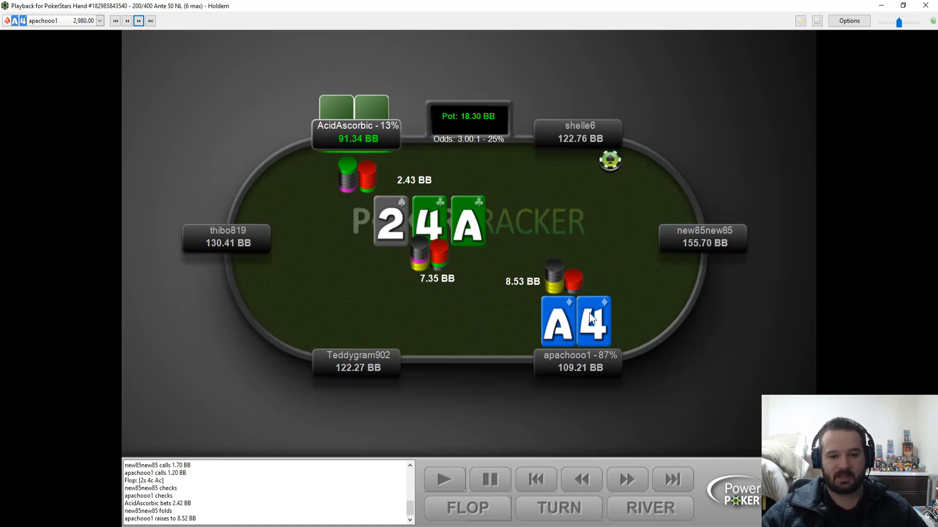
{"action": "left_click", "coordinate": [635, 483]}
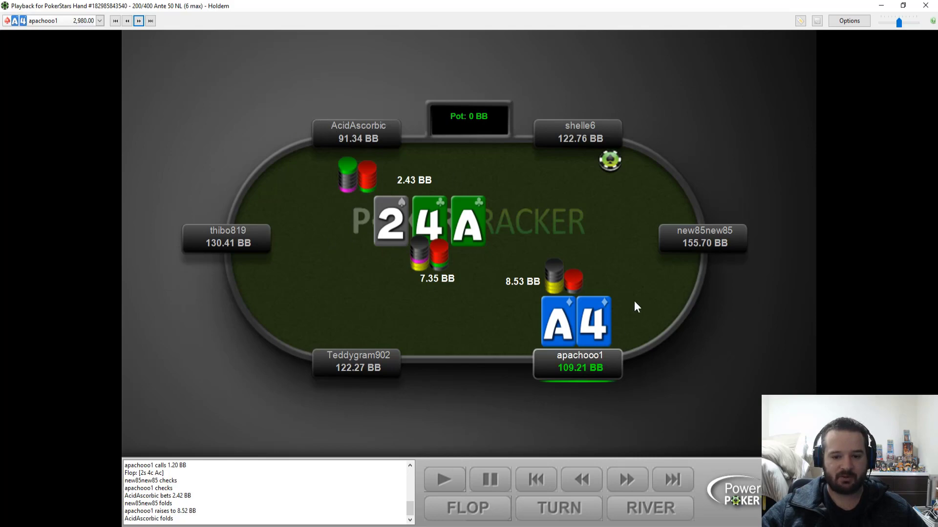
{"action": "left_click", "coordinate": [627, 480]}
{"action": "left_click", "coordinate": [626, 480]}
{"action": "left_click", "coordinate": [626, 481]}
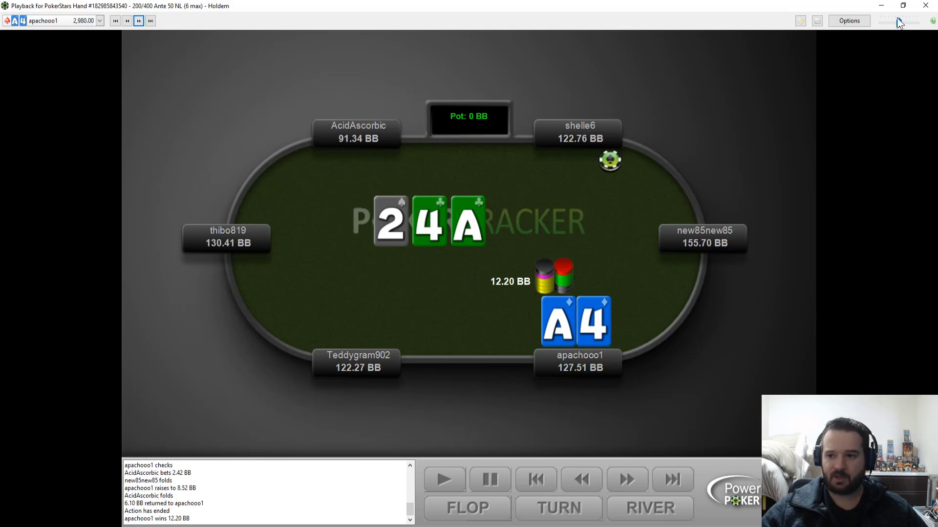
Show the HUD on the replay table and reposition the player stat panels clear of the hole cards and bets.
{"action": "left_click", "coordinate": [842, 21]}
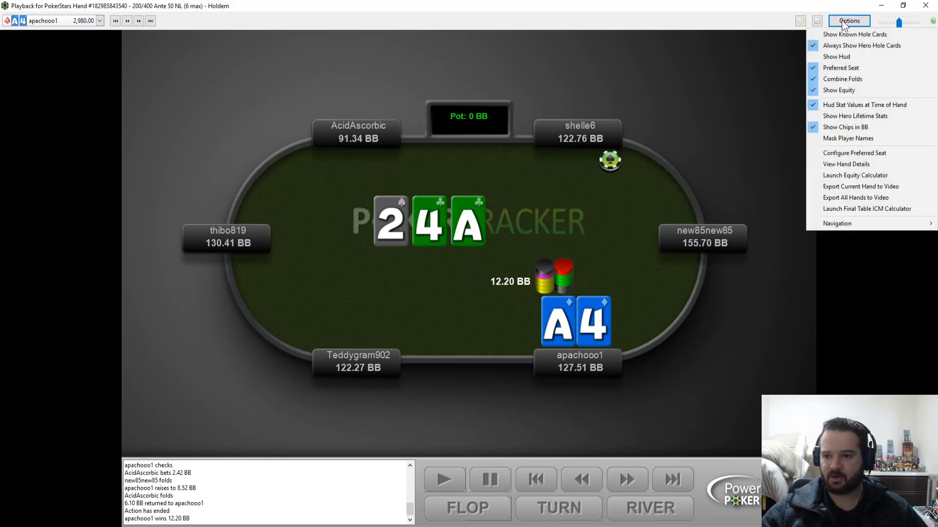
{"action": "left_click", "coordinate": [851, 56]}
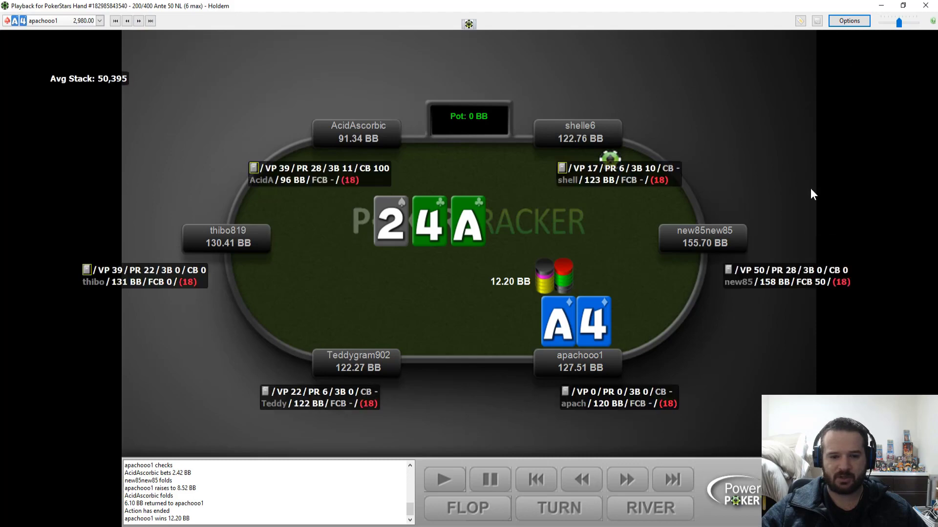
{"action": "left_click_drag", "start_coordinate": [360, 171], "coordinate": [370, 62]}
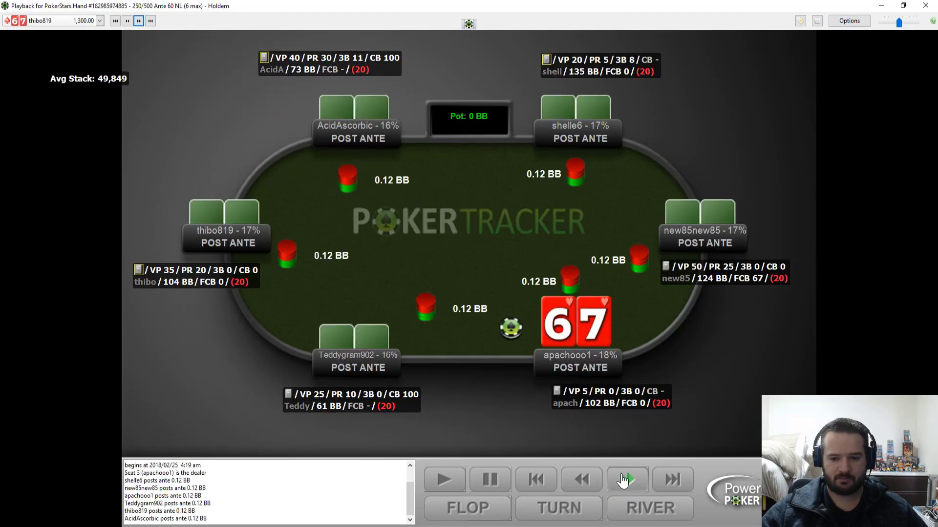
Step through the 6♥ 7♥ hand's preflop action and stop at the dealer button's decision facing the 1 BB limp.
{"action": "left_click", "coordinate": [625, 481]}
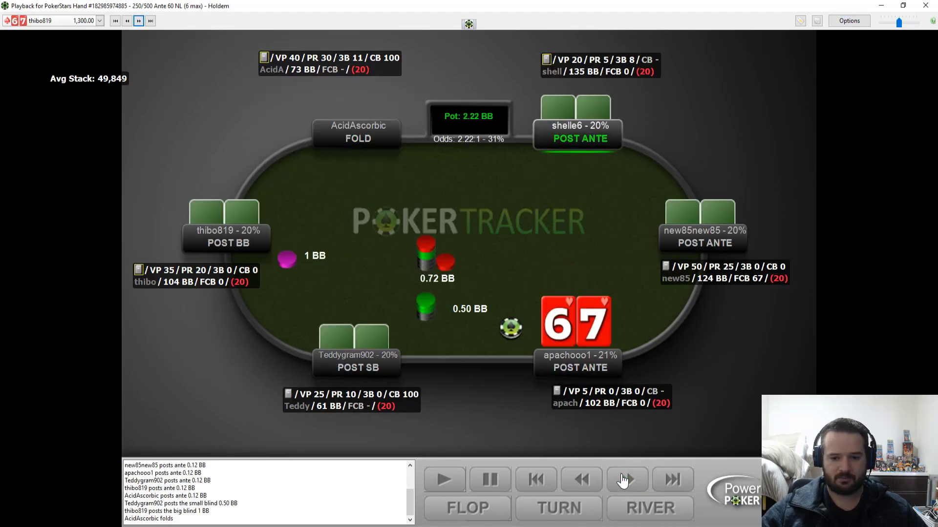
{"action": "left_click", "coordinate": [624, 481]}
{"action": "left_click", "coordinate": [623, 481]}
{"action": "left_click", "coordinate": [623, 481]}
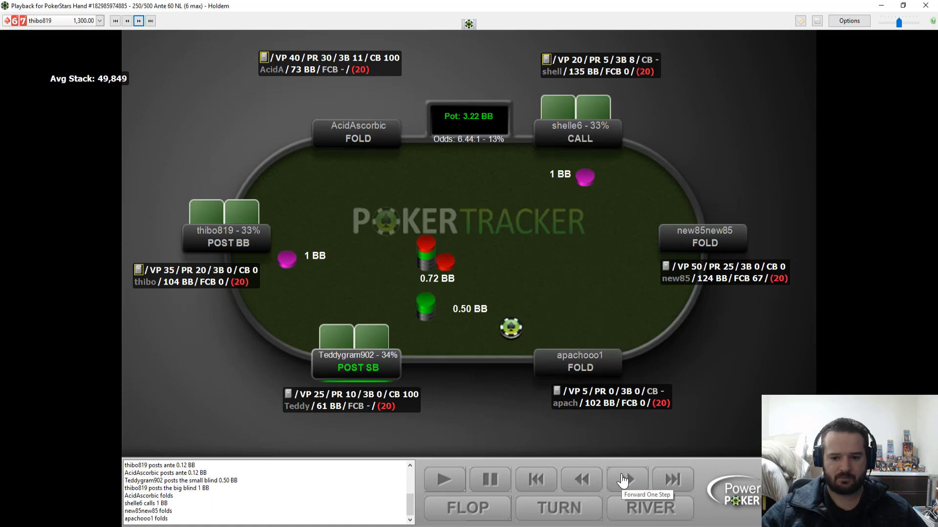
{"action": "left_click", "coordinate": [592, 482]}
{"action": "left_click", "coordinate": [590, 482]}
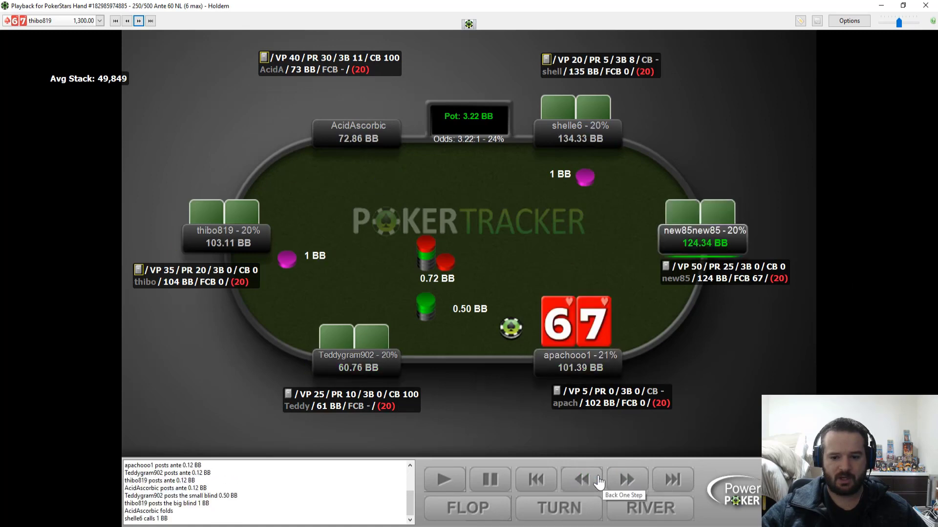
{"action": "left_click", "coordinate": [626, 481]}
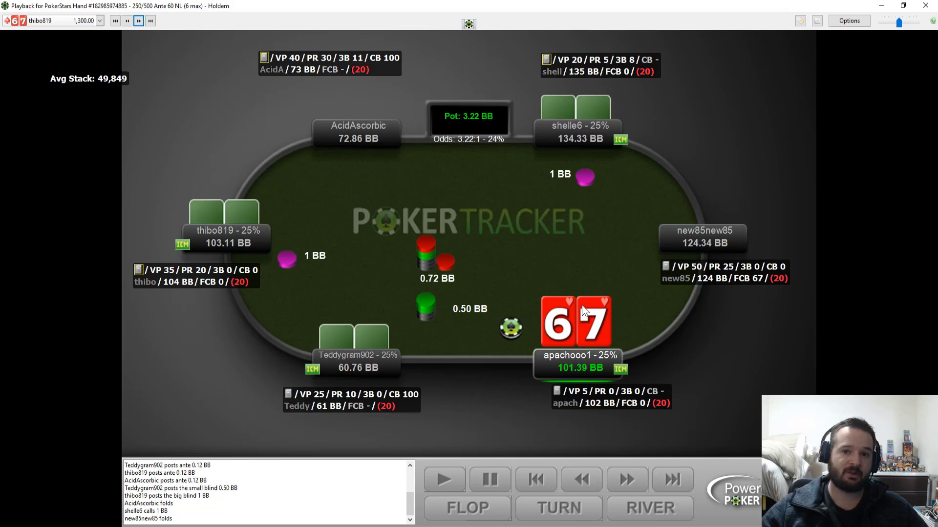
Move on to the 7♣ T♣ hand and advance preflop through the hero's 2.40 BB raise to the big blind's decision.
{"action": "left_click", "coordinate": [638, 485]}
{"action": "left_click", "coordinate": [626, 483]}
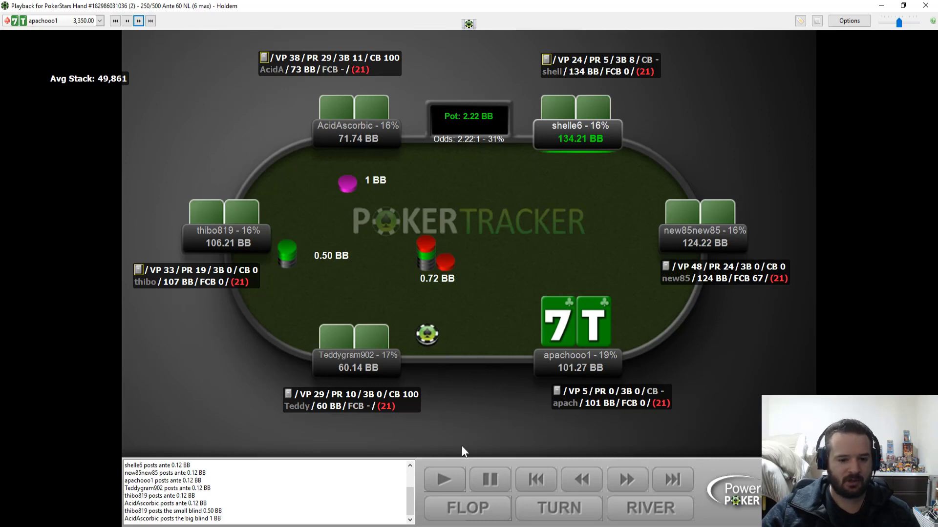
{"action": "left_click", "coordinate": [626, 480]}
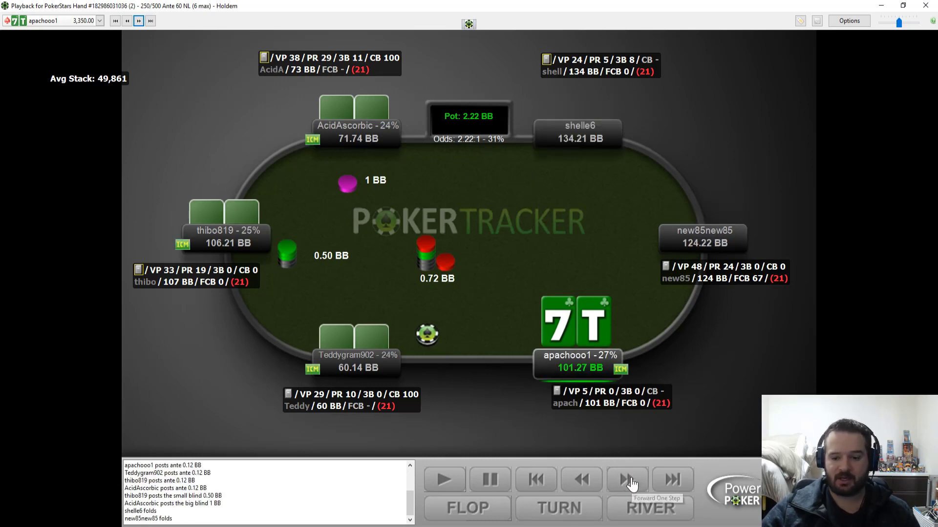
{"action": "left_click", "coordinate": [630, 482]}
{"action": "left_click", "coordinate": [632, 483]}
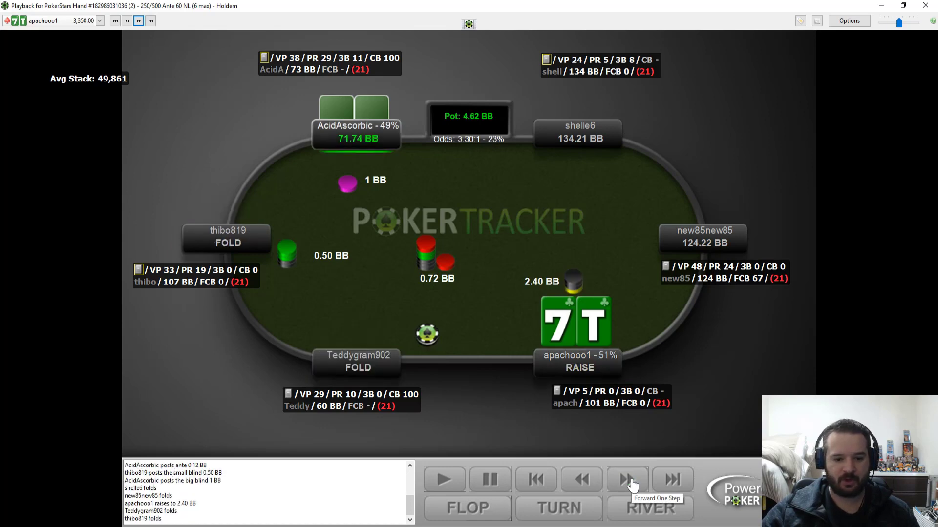
Advance the 7♣ T♣ hand through the Q♦ 3♦ 4♠ flop, with its 3.20 BB bet and call, to the A♥ turn.
{"action": "left_click", "coordinate": [631, 484]}
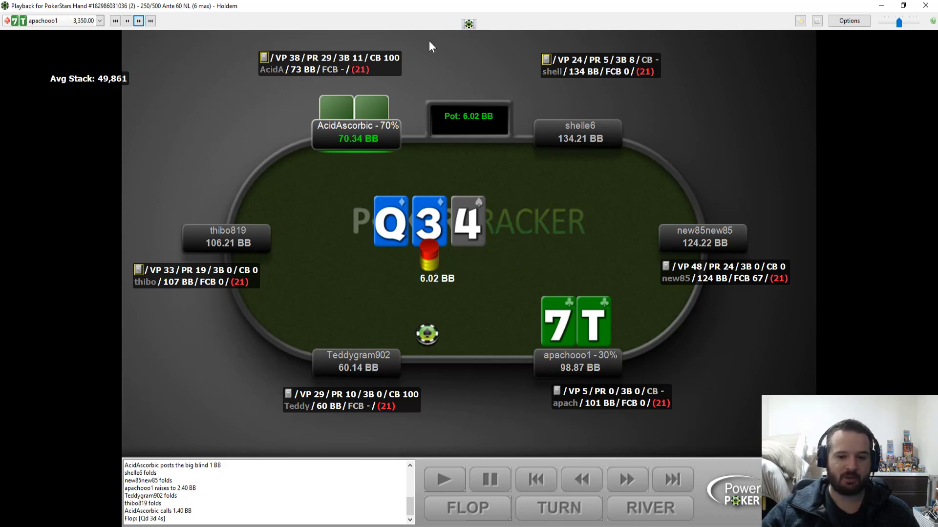
{"action": "left_click", "coordinate": [628, 480]}
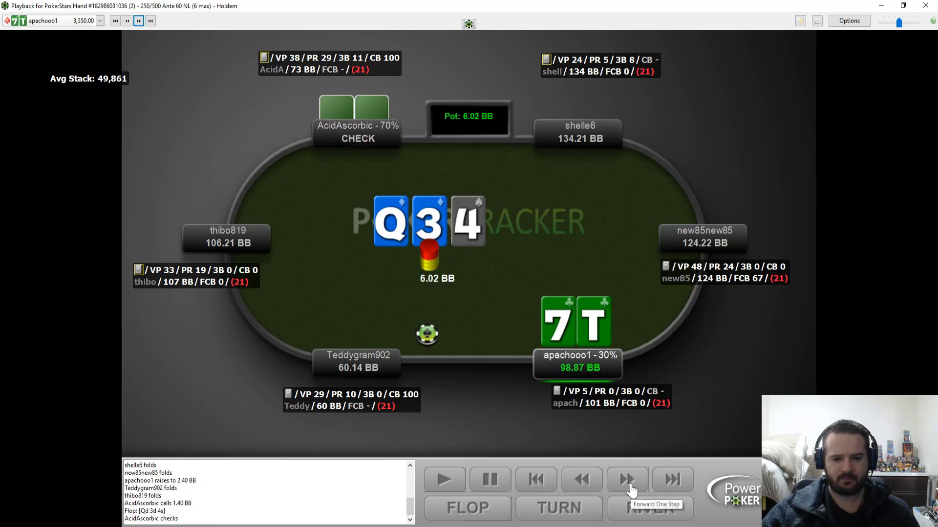
{"action": "left_click", "coordinate": [627, 480]}
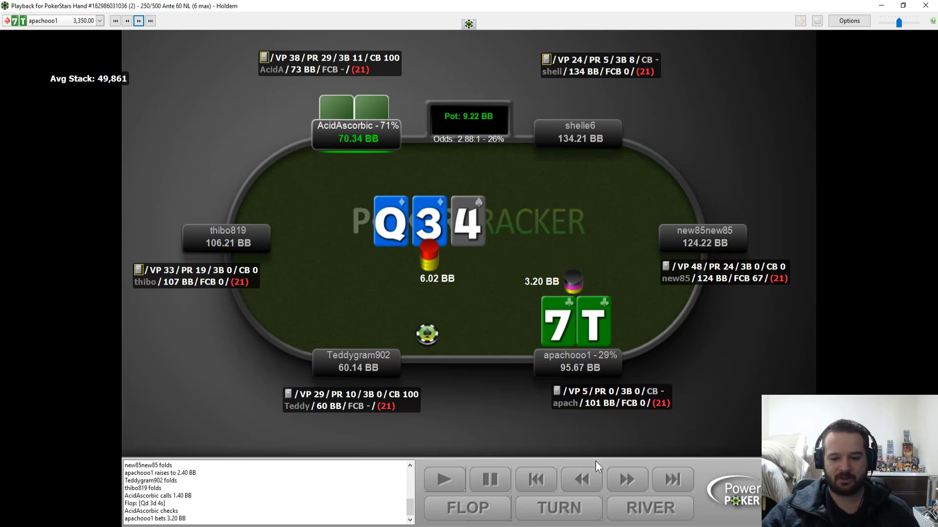
{"action": "left_click", "coordinate": [626, 481]}
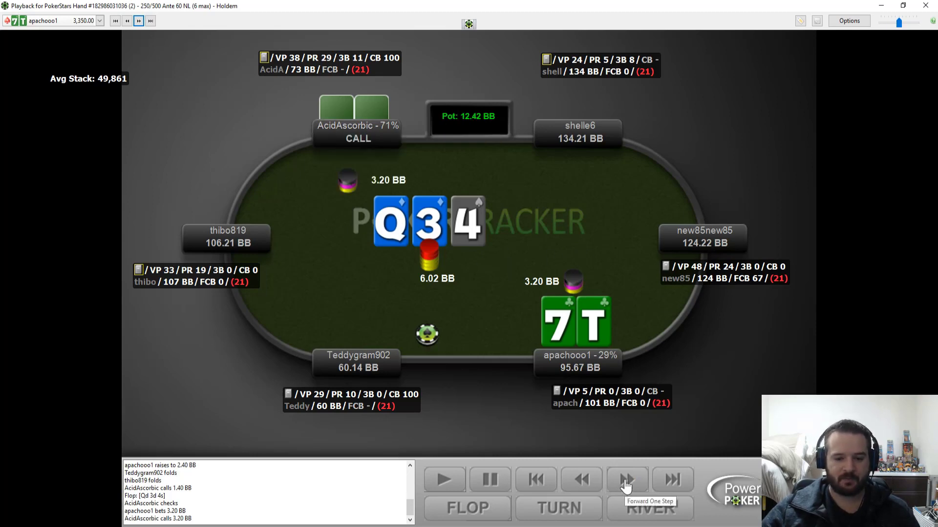
{"action": "left_click", "coordinate": [625, 481]}
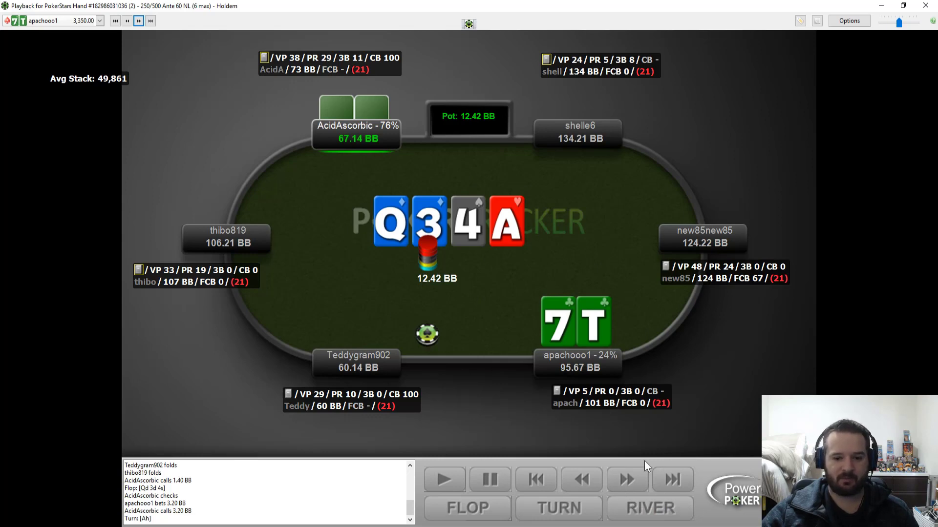
Advance the 7♣ T♣ hand's turn action through the check, the 6.20 BB bet and the fold to the end.
{"action": "left_click", "coordinate": [627, 480]}
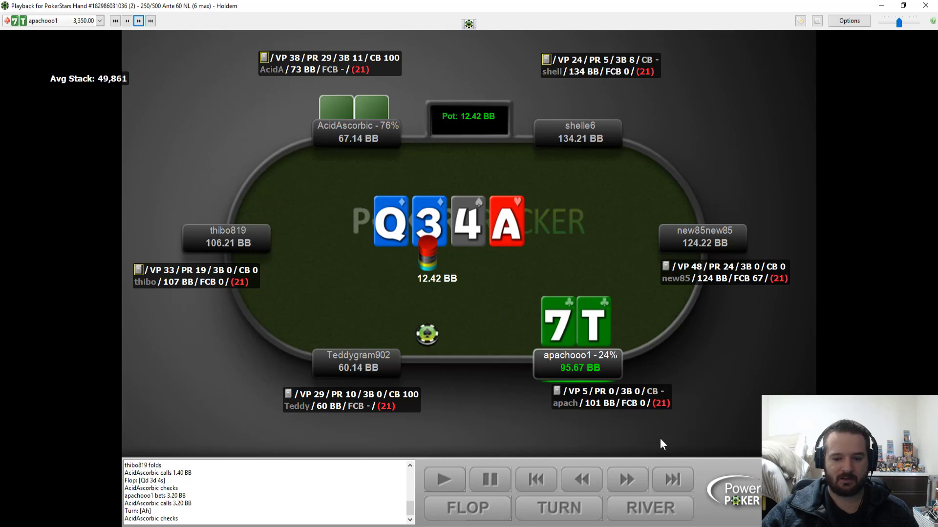
{"action": "left_click", "coordinate": [627, 480]}
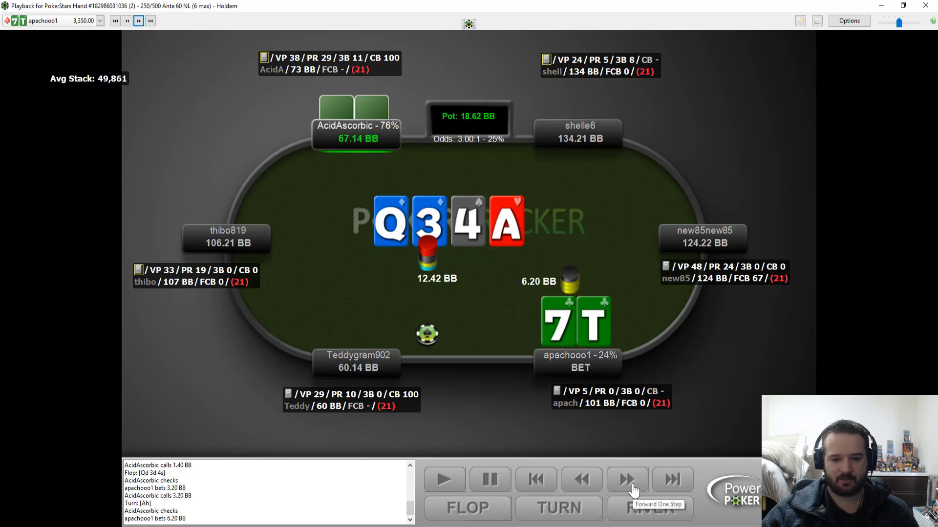
{"action": "left_click", "coordinate": [633, 483]}
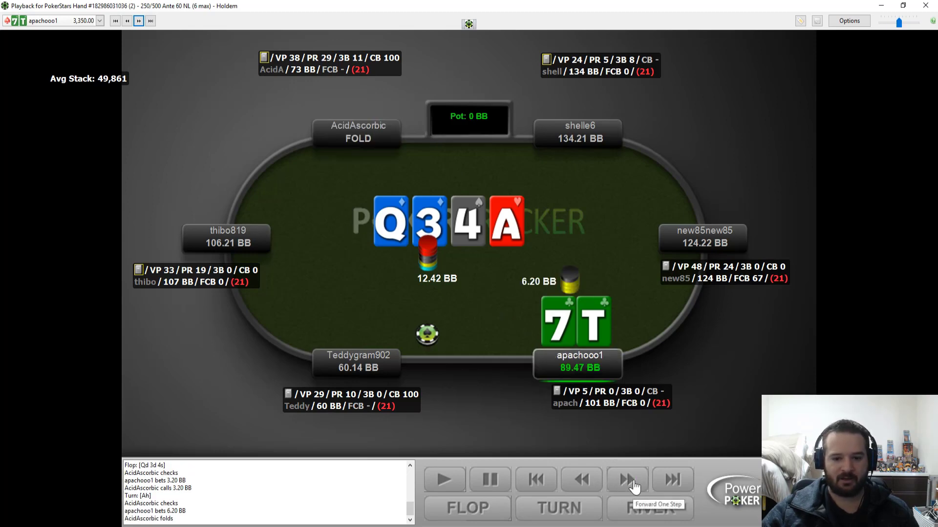
{"action": "left_click", "coordinate": [634, 483]}
Load the next hand, 3♥ 7♥, and advance the replay past the four preflop folds to the small blind's decision.
{"action": "left_click", "coordinate": [135, 22]}
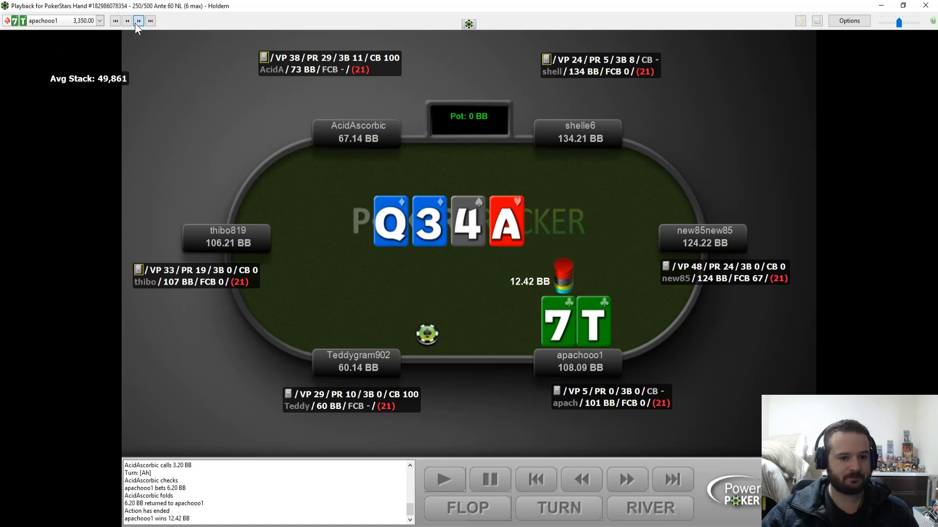
{"action": "left_click", "coordinate": [630, 481]}
{"action": "left_click", "coordinate": [633, 482]}
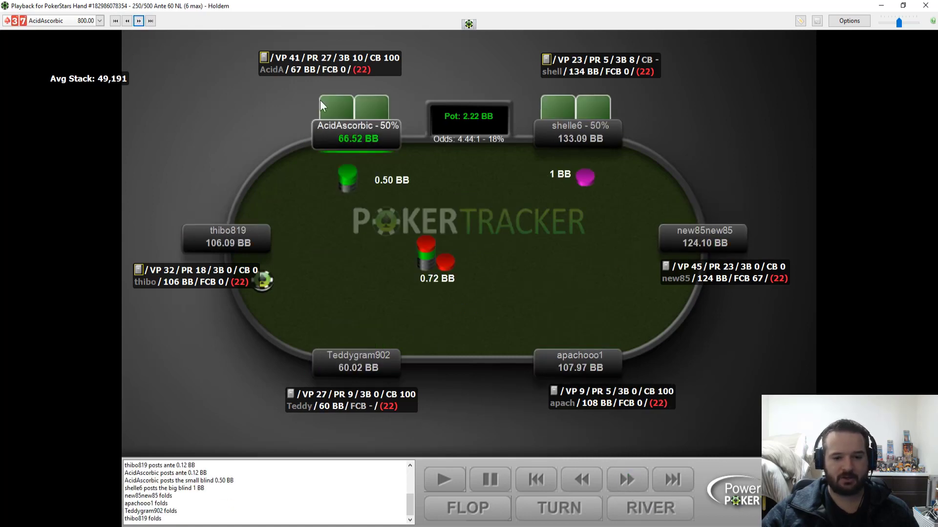
Load the next hand, 7♦ 7♠ in the big blind, and advance the replay past all the opponents' preflop folds.
{"action": "left_click", "coordinate": [140, 21]}
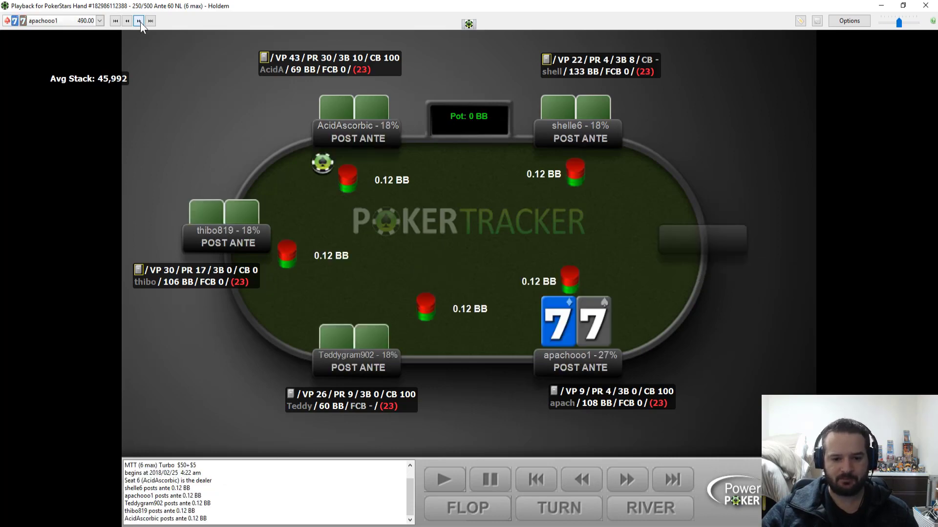
{"action": "left_click", "coordinate": [623, 480]}
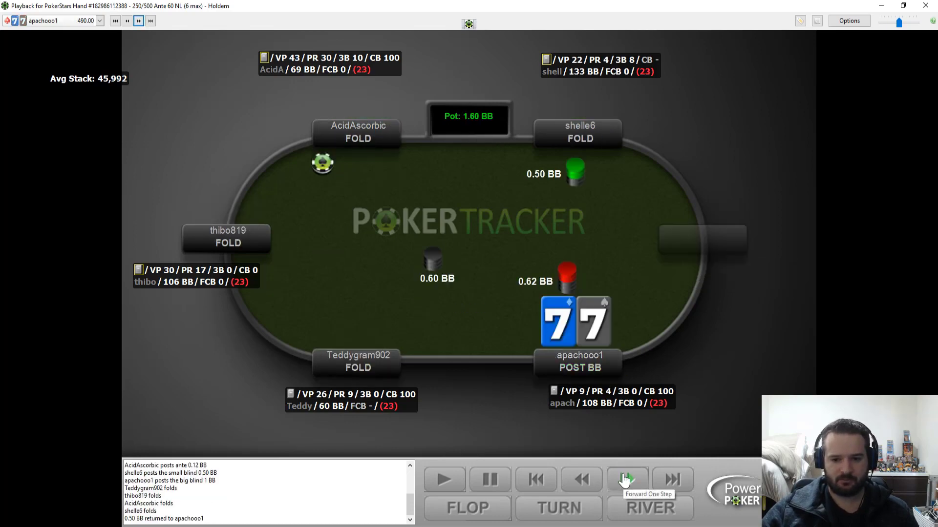
{"action": "left_click", "coordinate": [624, 480]}
Load the next hand, T♦ 3♥ in the small blind, and advance past the 3 BB raise and call to both blinds' folds.
{"action": "left_click", "coordinate": [139, 21]}
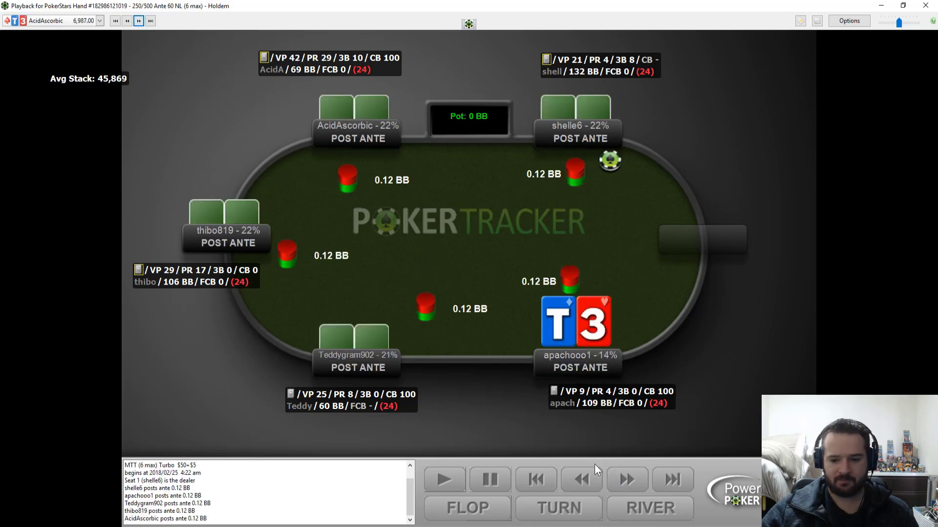
{"action": "left_click", "coordinate": [626, 480]}
{"action": "left_click", "coordinate": [627, 480]}
{"action": "left_click", "coordinate": [627, 480]}
{"action": "left_click", "coordinate": [626, 480]}
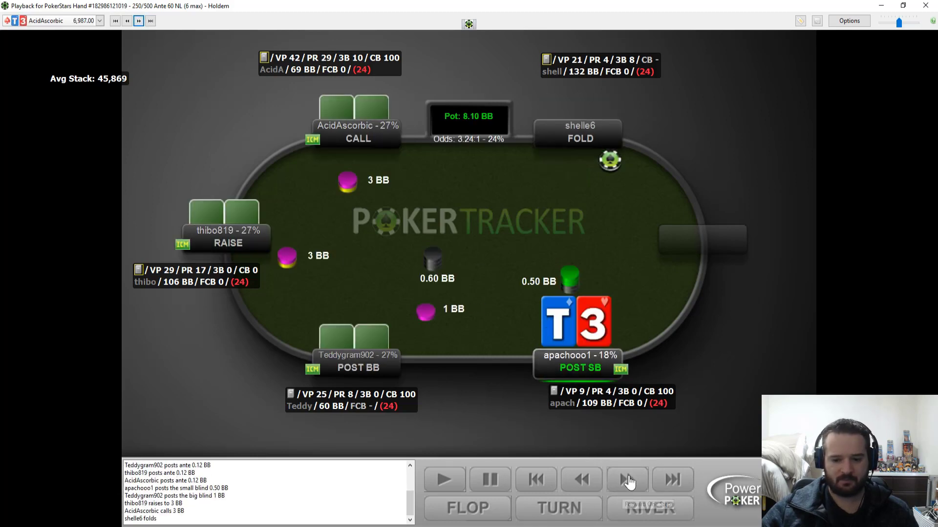
{"action": "left_click", "coordinate": [627, 481]}
{"action": "left_click", "coordinate": [628, 481]}
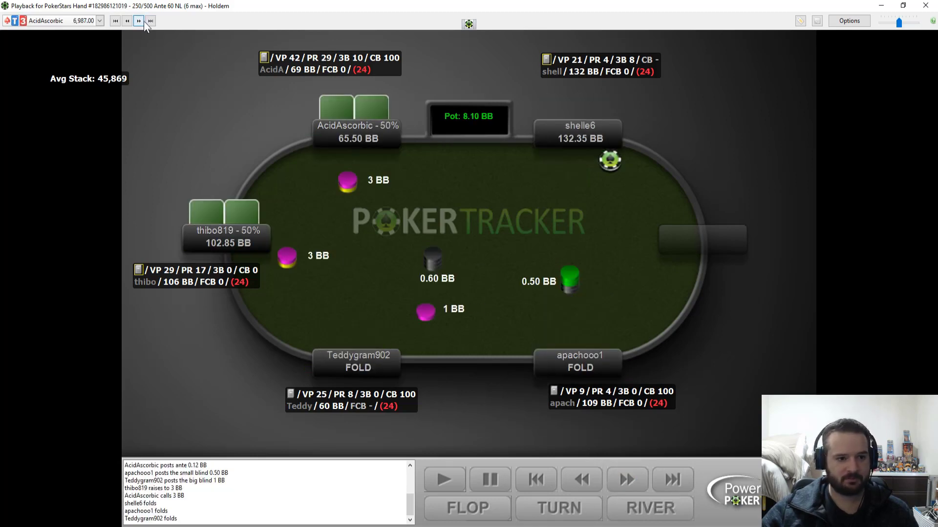
Load the next hand, 9♥ A♣ on the button, and advance past the 2.48 BB raise to the hero's fold.
{"action": "left_click", "coordinate": [142, 22]}
{"action": "left_click", "coordinate": [636, 489]}
{"action": "left_click", "coordinate": [636, 489]}
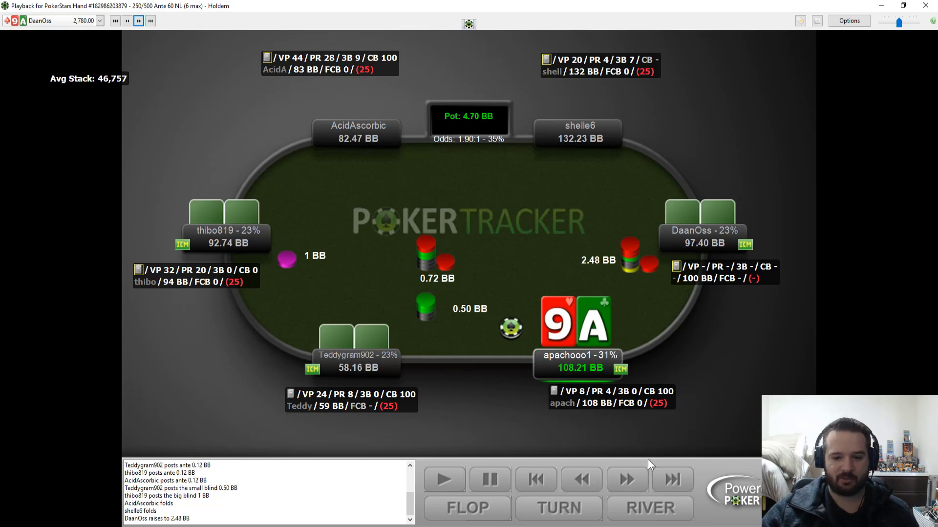
{"action": "left_click", "coordinate": [635, 484]}
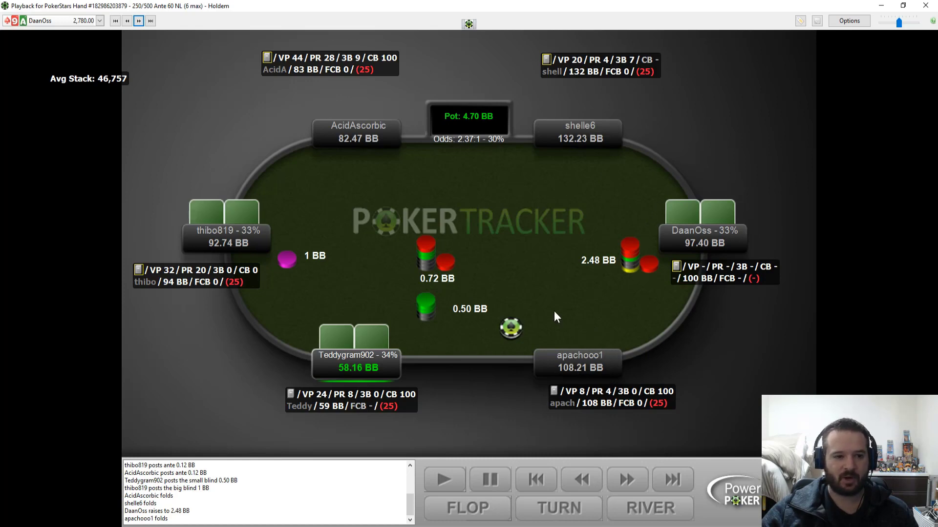
Load the next hand, A♣ 3♣, and advance the replay past the first two preflop folds to the hero's decision.
{"action": "left_click", "coordinate": [139, 23]}
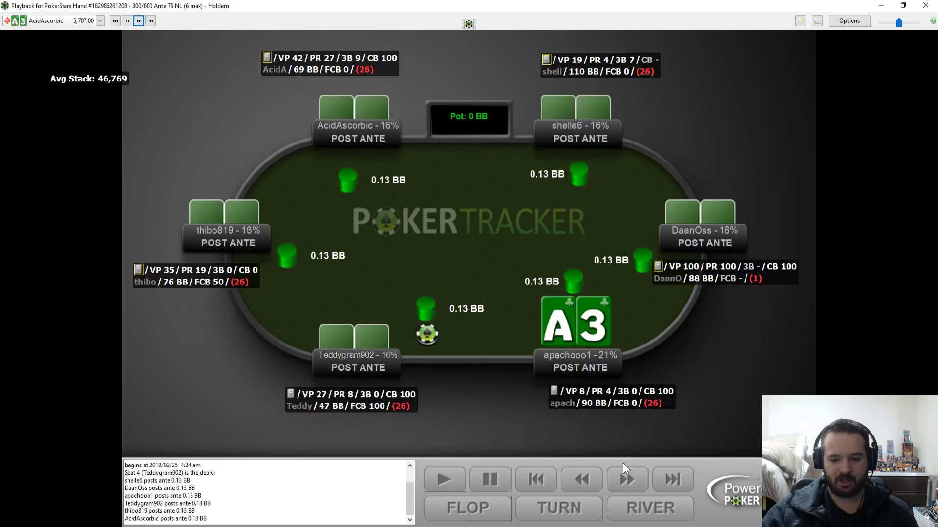
{"action": "left_click", "coordinate": [628, 482]}
{"action": "left_click", "coordinate": [630, 485]}
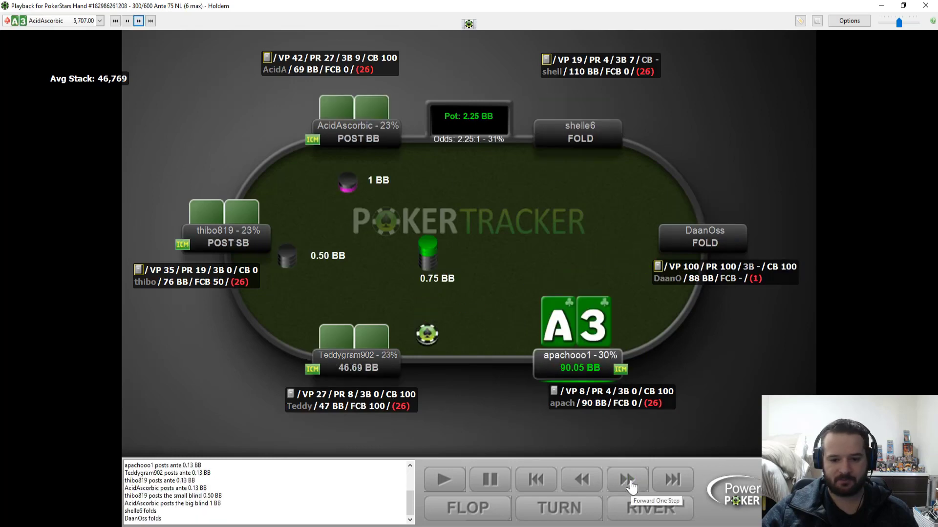
Advance the A♣ 3♣ hand past the hero's 2.67 BB raise, the button's call, the small blind's fold and the big blind's call to the flop.
{"action": "left_click", "coordinate": [630, 484]}
{"action": "left_click", "coordinate": [630, 484]}
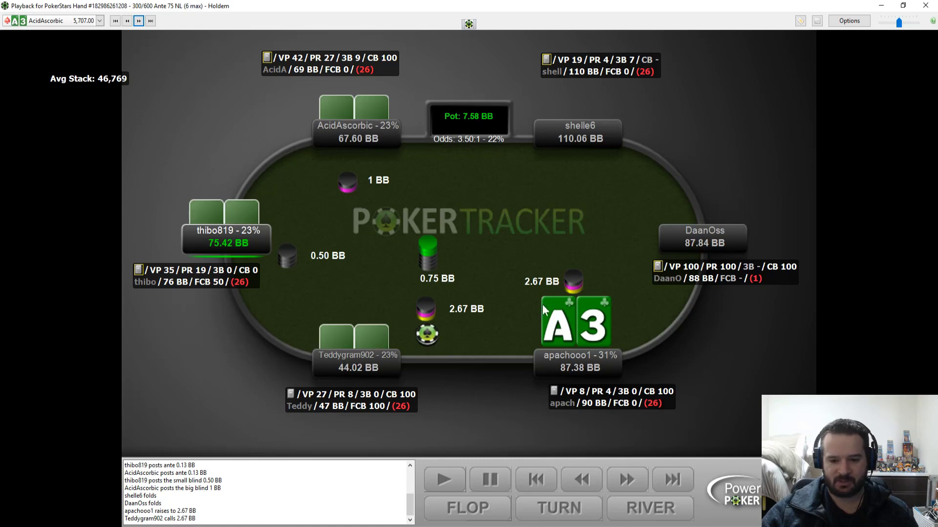
{"action": "left_click", "coordinate": [642, 486]}
{"action": "left_click", "coordinate": [642, 487]}
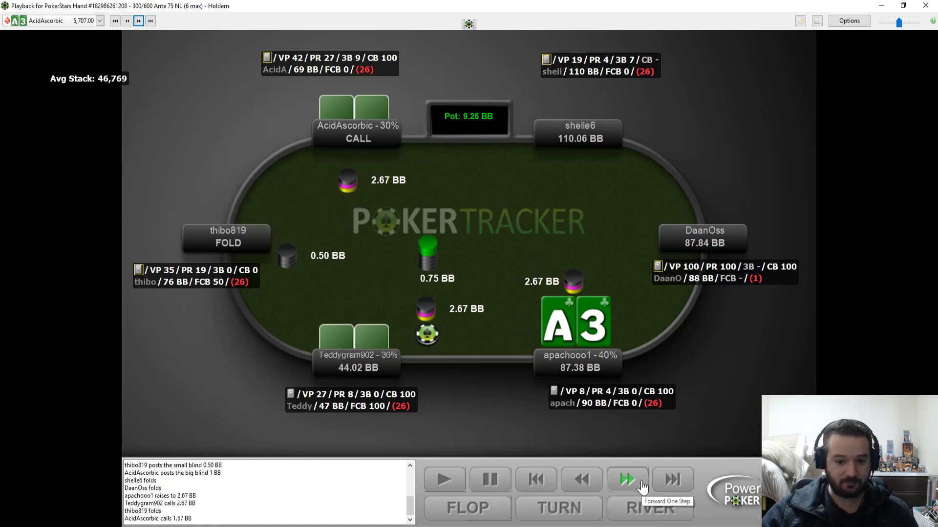
{"action": "left_click", "coordinate": [643, 486]}
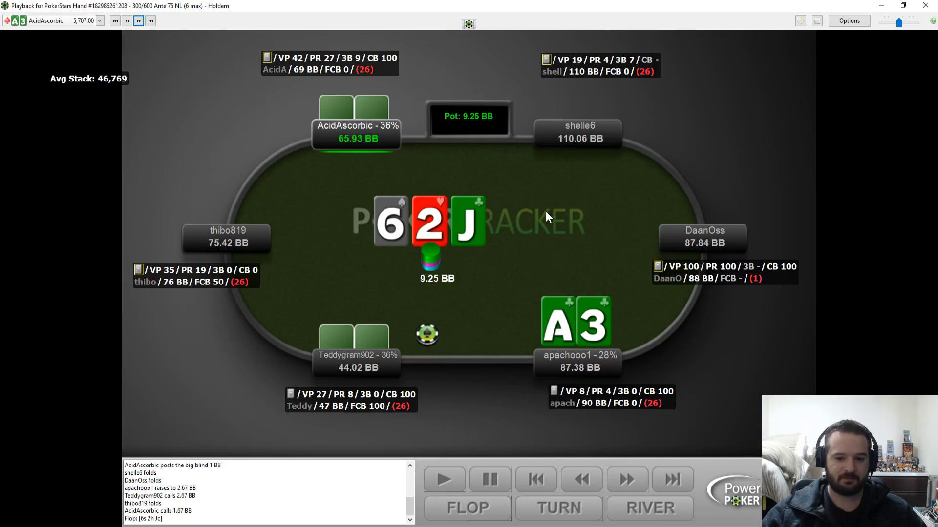
Advance the A♣ 3♣ hand through all three players' checks on the 6♠ 2♥ J♣ flop to the T♦ turn.
{"action": "left_click", "coordinate": [630, 491]}
{"action": "left_click", "coordinate": [630, 490]}
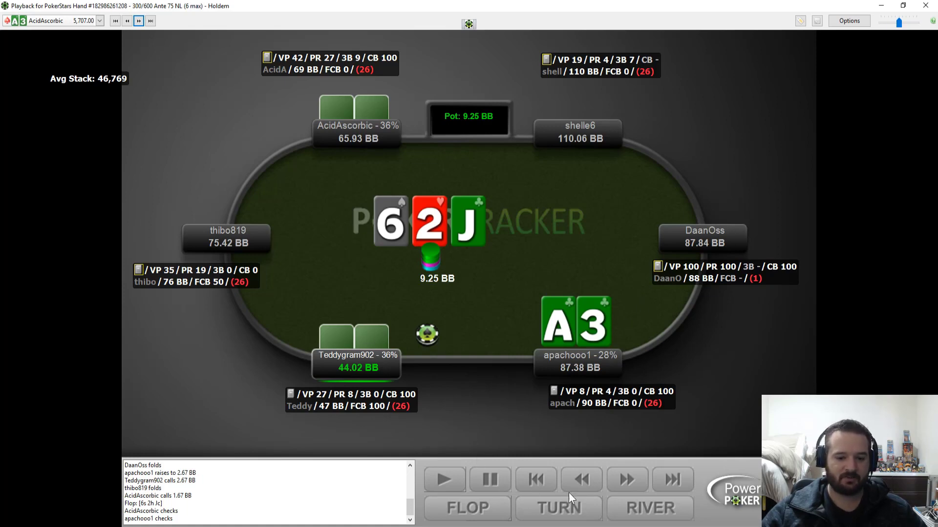
{"action": "left_click", "coordinate": [619, 480]}
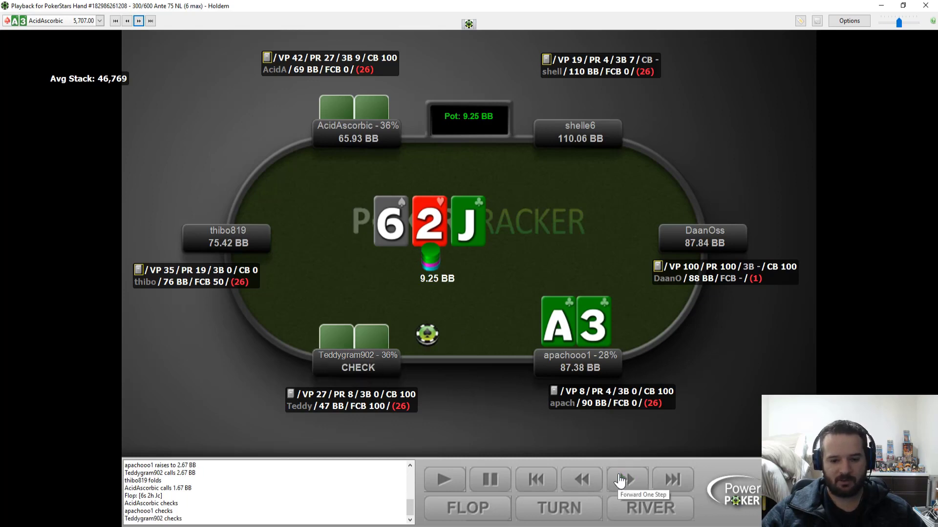
{"action": "left_click", "coordinate": [619, 480]}
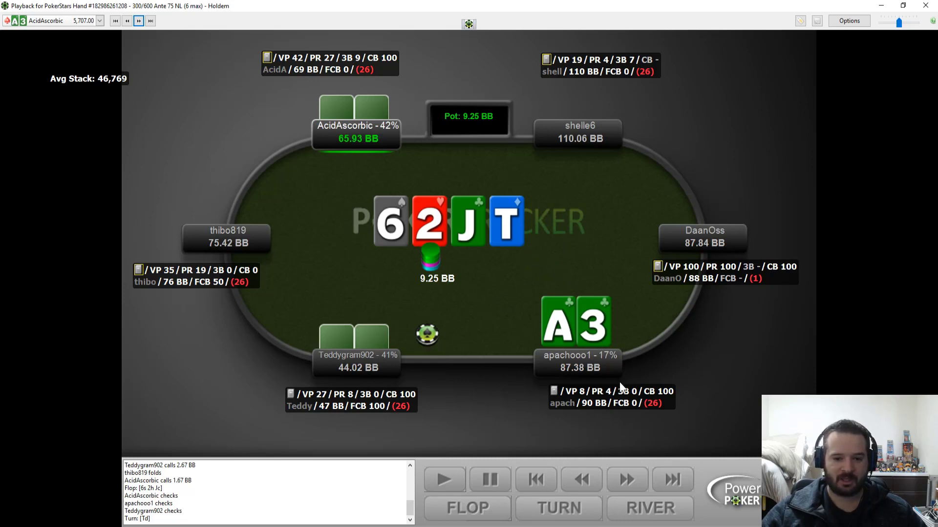
Advance the turn past the big blind's 3.05 BB bet, the hero's fold and the button's call.
{"action": "left_click", "coordinate": [638, 482]}
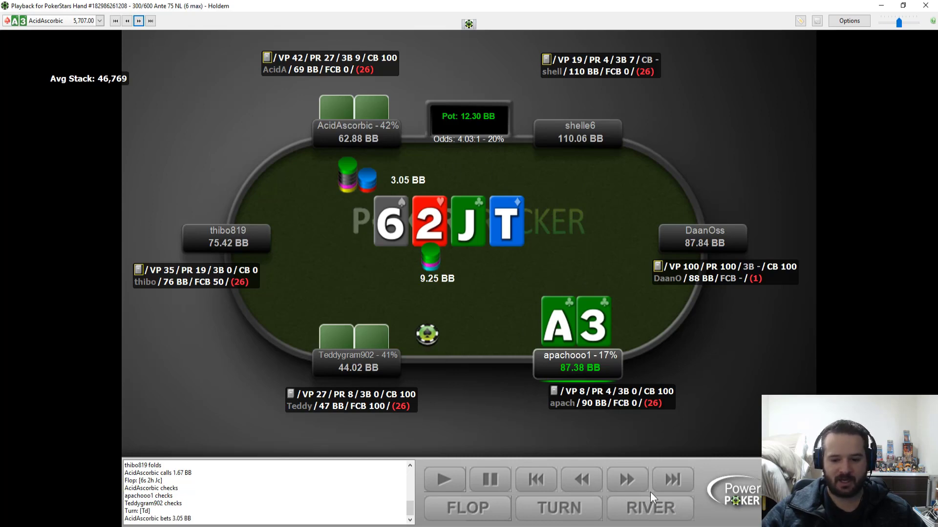
{"action": "left_click", "coordinate": [635, 491]}
{"action": "left_click", "coordinate": [634, 491]}
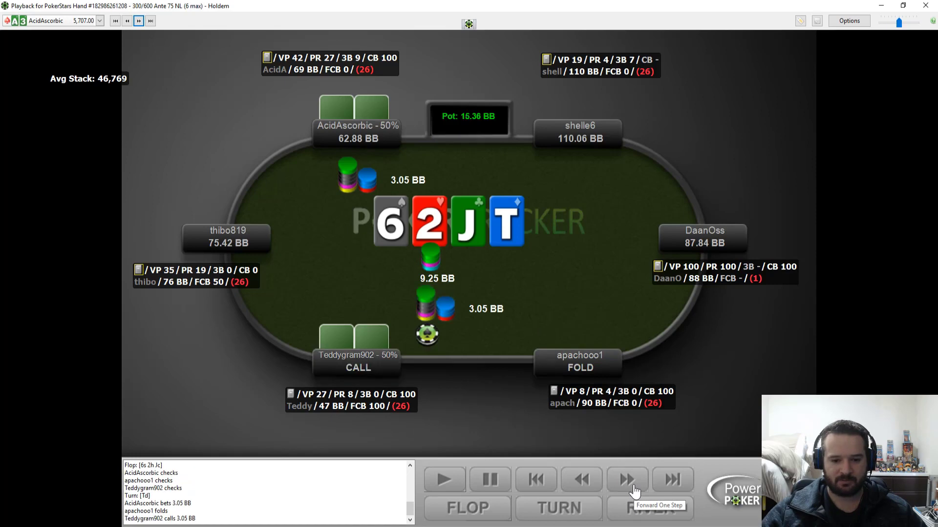
{"action": "left_click", "coordinate": [634, 491]}
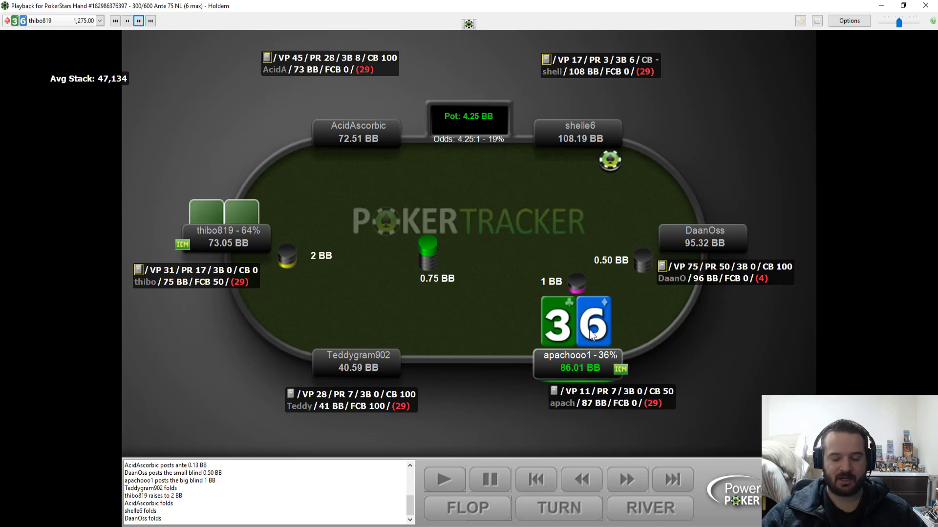
Advance the 3♣ 6♦ big blind hand to the hero's fold against the 2 BB raise, stepping back once to re-examine the decision.
{"action": "left_click", "coordinate": [617, 482]}
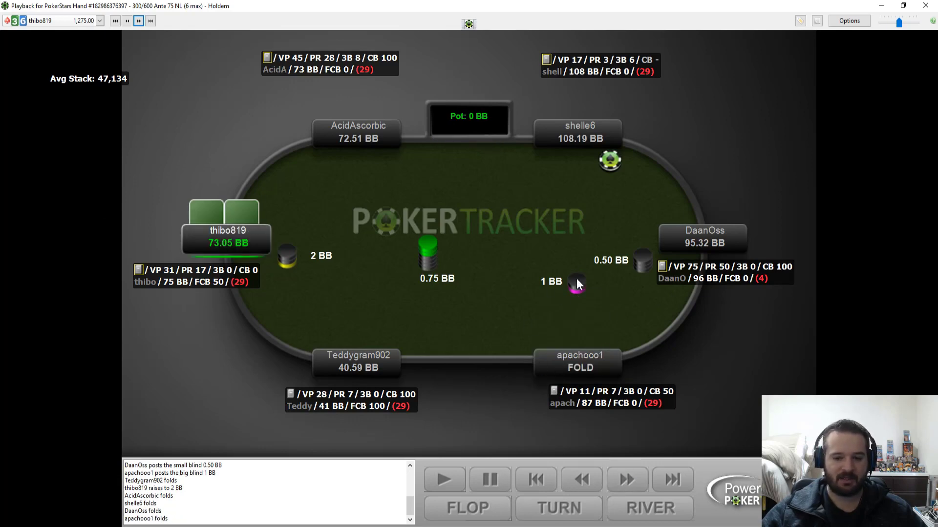
{"action": "left_click", "coordinate": [593, 487]}
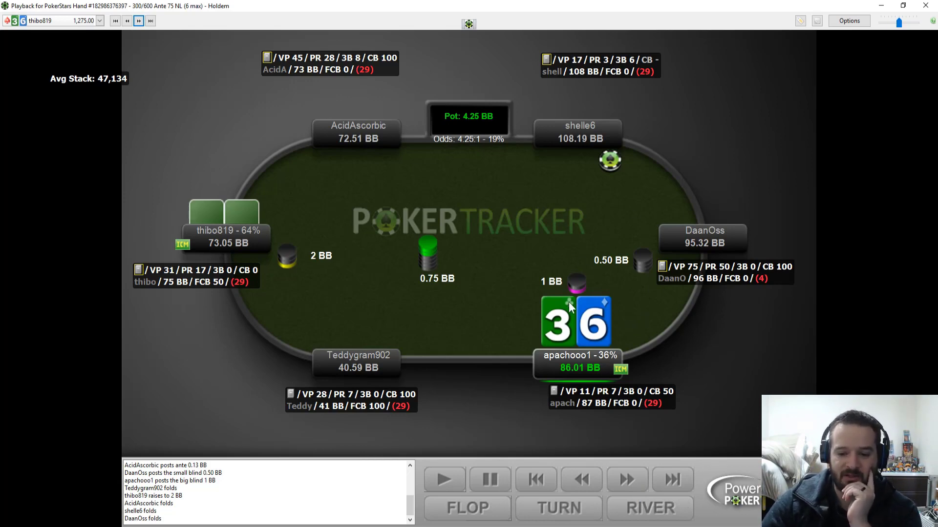
{"action": "left_click", "coordinate": [635, 487]}
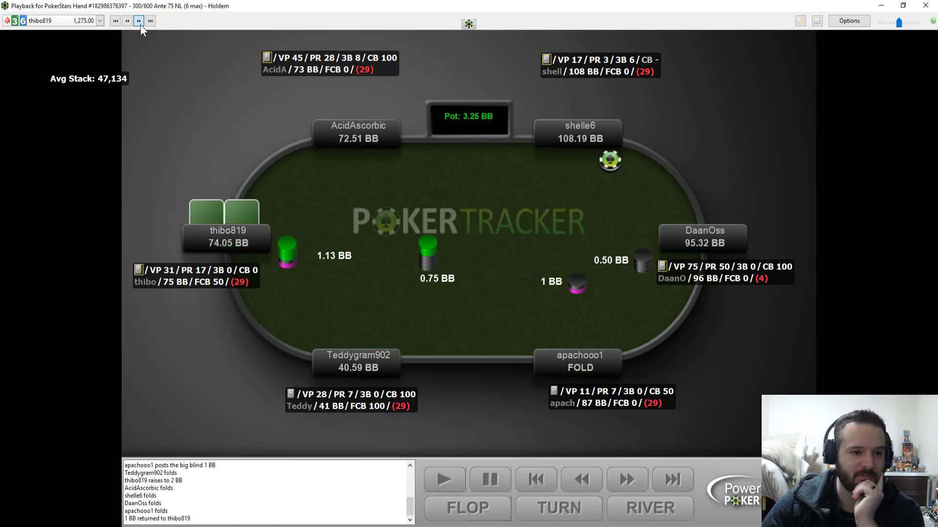
Replay the 8♠ T♠ hand, returning to it from the following hand and advancing past the blinds to the hero's opening preflop decision.
{"action": "left_click", "coordinate": [630, 484]}
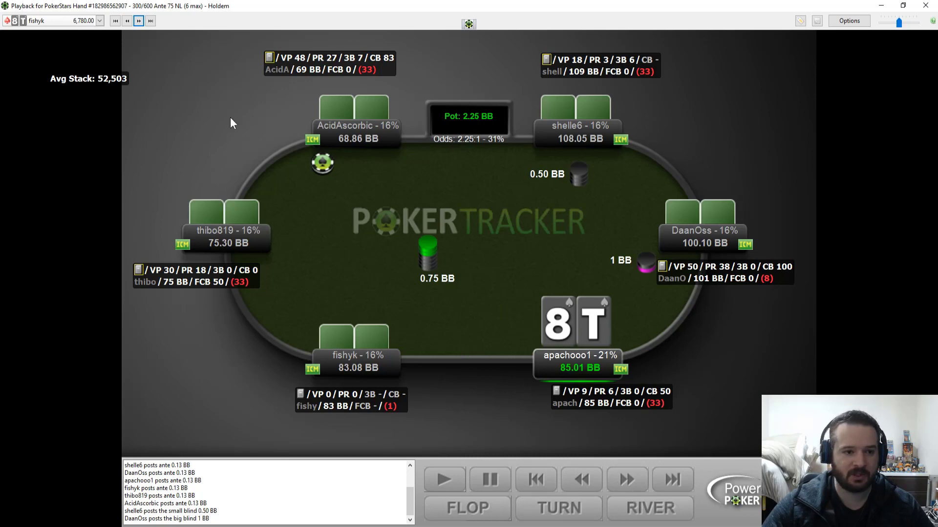
{"action": "left_click", "coordinate": [631, 486]}
{"action": "left_click", "coordinate": [140, 21]}
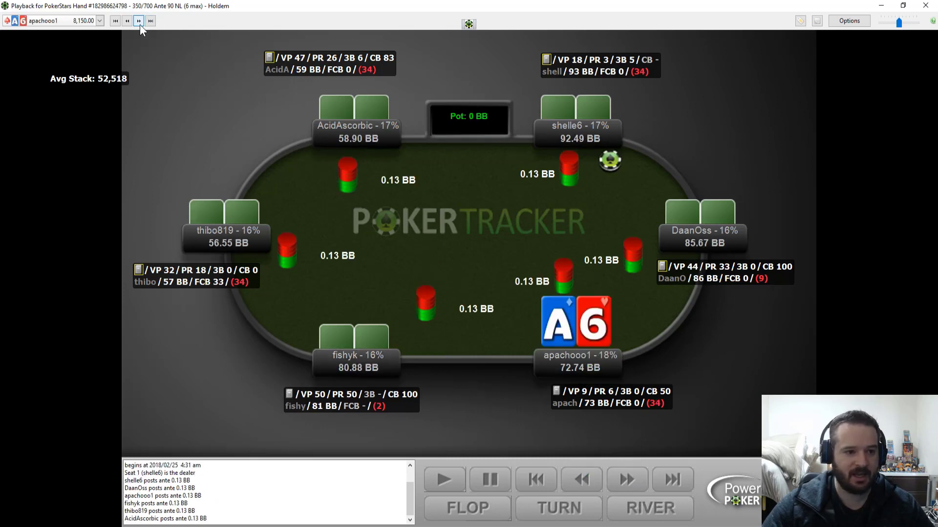
{"action": "left_click", "coordinate": [127, 21]}
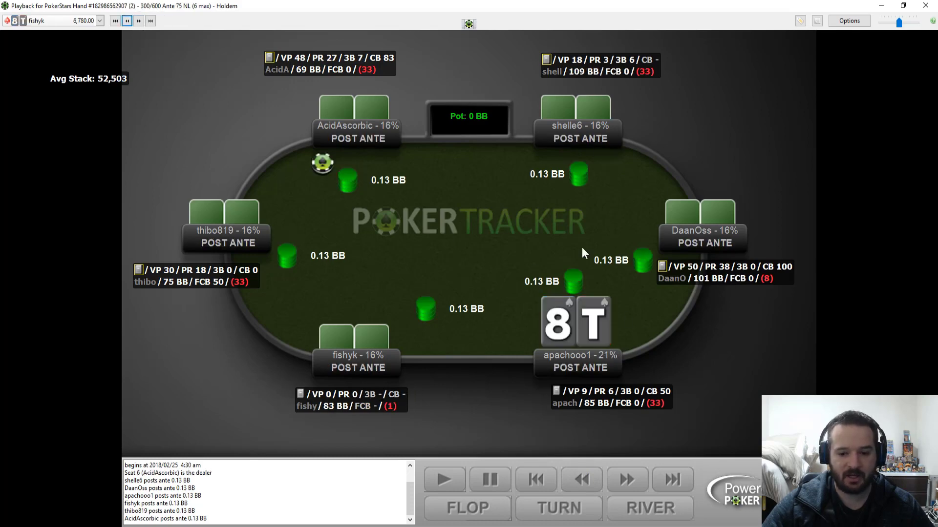
{"action": "left_click", "coordinate": [626, 480]}
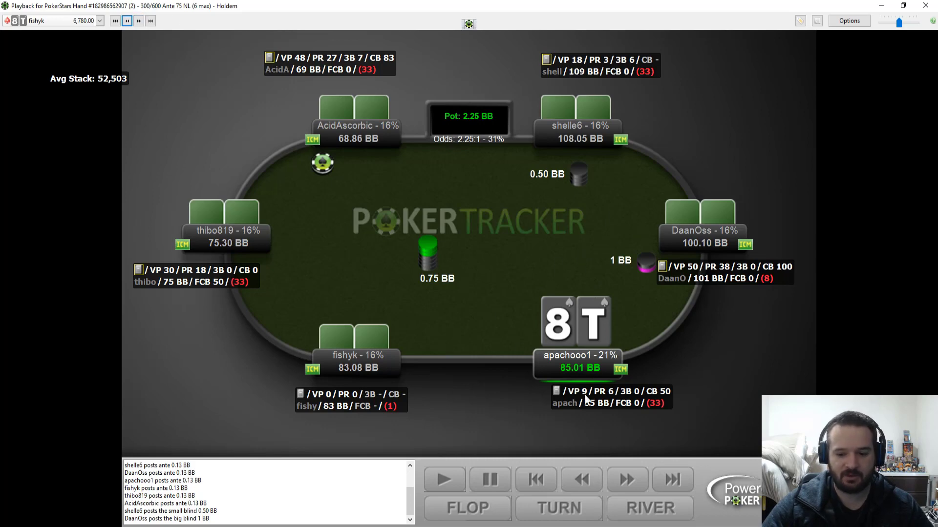
Load the next hand, A♦ 6♥ in the big blind, and advance past four folds to the small blind's 3.52 BB raise.
{"action": "left_click", "coordinate": [139, 22]}
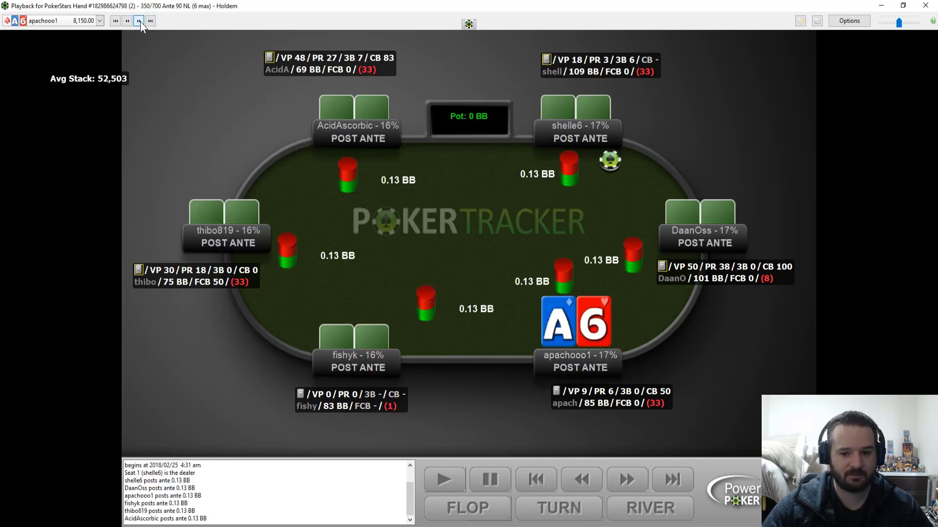
{"action": "left_click", "coordinate": [627, 480]}
{"action": "left_click", "coordinate": [627, 480]}
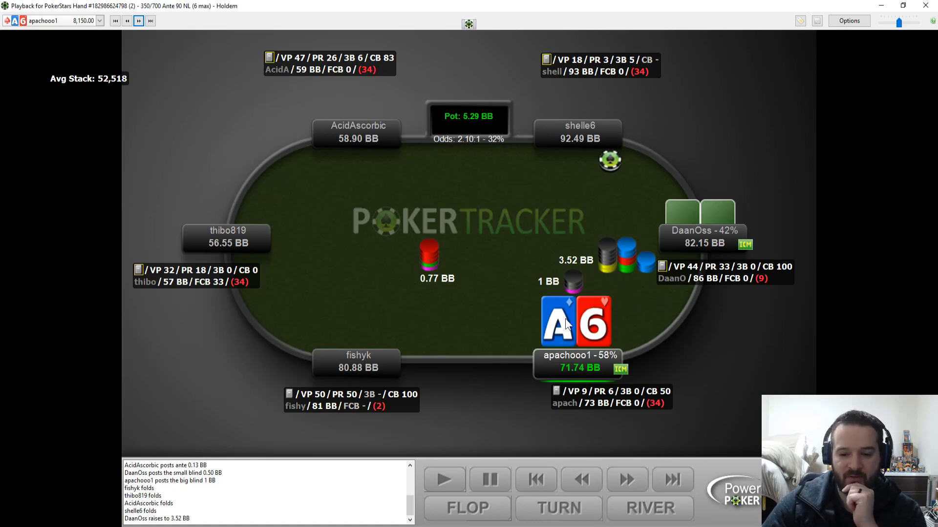
Advance the A♦ 6♥ hand past the hero's 11 BB reraise and the small blind's call to the 5♠ 9♦ J♦ flop.
{"action": "left_click", "coordinate": [639, 489]}
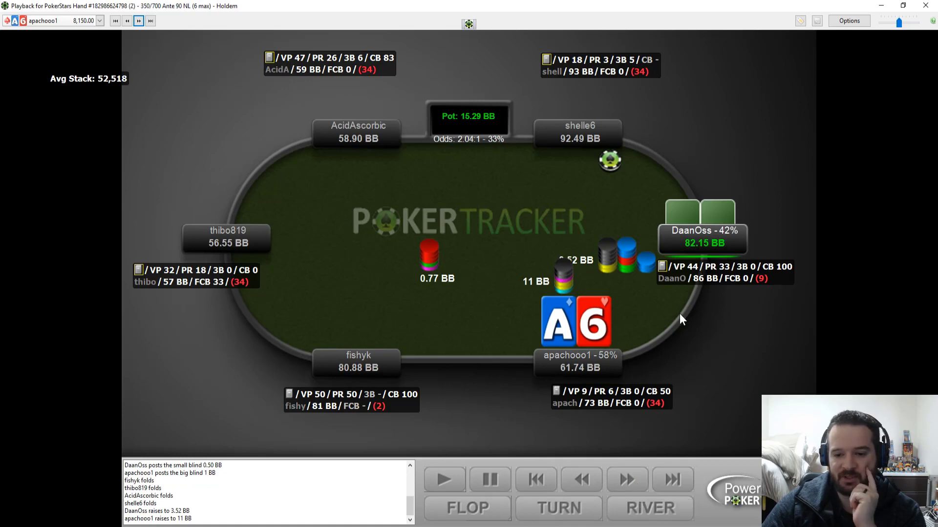
{"action": "left_click", "coordinate": [627, 480]}
{"action": "left_click", "coordinate": [627, 480]}
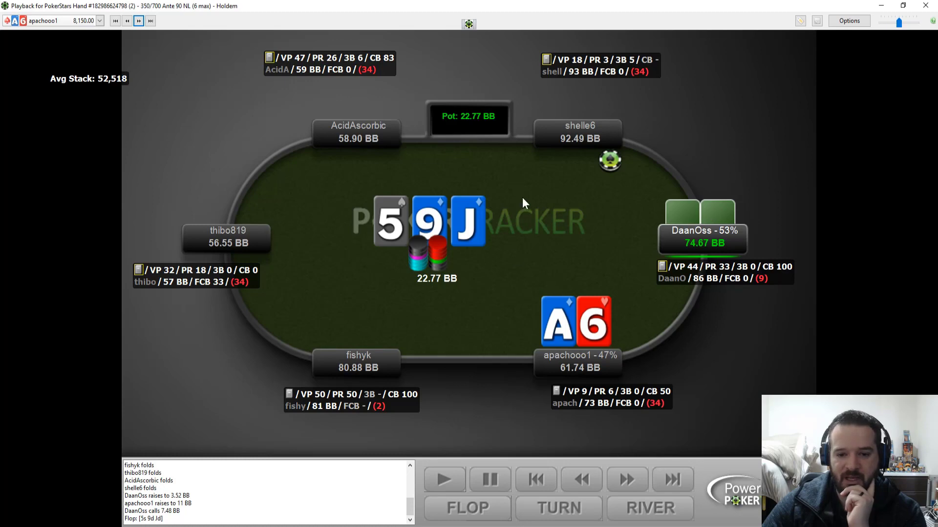
Advance the flop past the small blind's check, the hero's 11.39 BB bet and the opponent's fold to the end of the action.
{"action": "left_click", "coordinate": [627, 480]}
{"action": "left_click", "coordinate": [627, 480]}
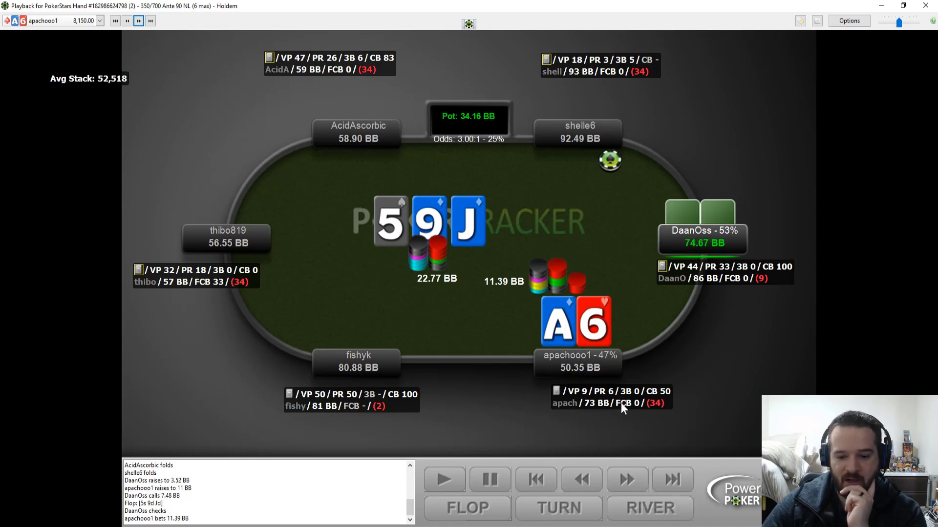
{"action": "left_click", "coordinate": [626, 480]}
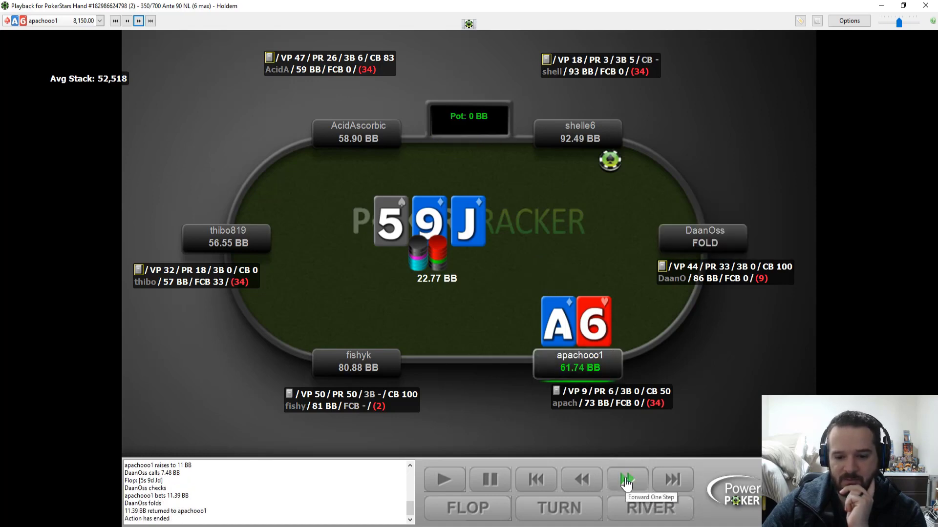
Step the replay back to the hero's 11.39 BB flop bet to examine it, and replay the hand to its end.
{"action": "left_click", "coordinate": [584, 480]}
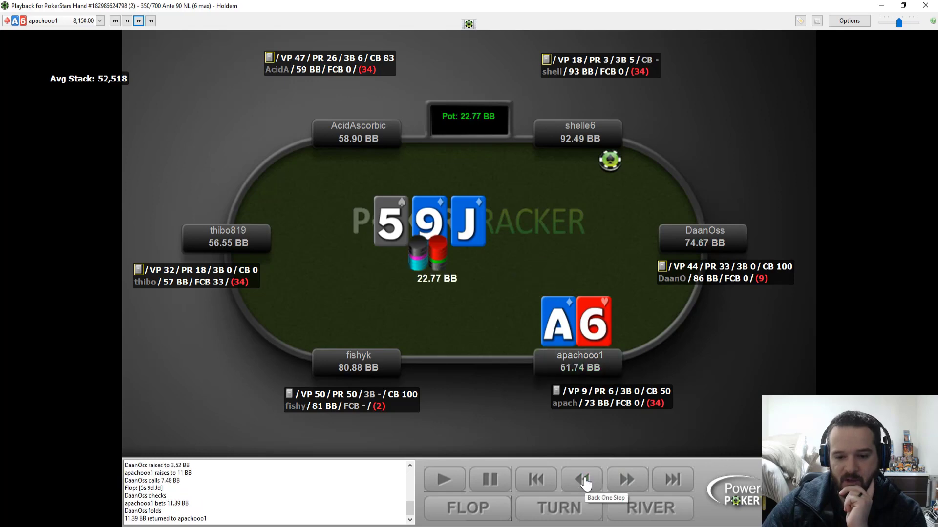
{"action": "left_click", "coordinate": [584, 480]}
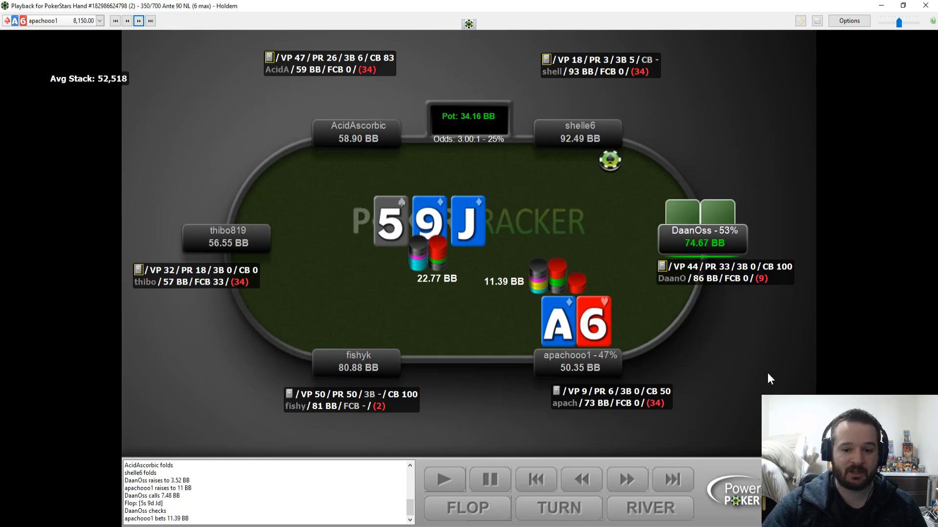
{"action": "left_click", "coordinate": [637, 486]}
{"action": "left_click", "coordinate": [637, 489]}
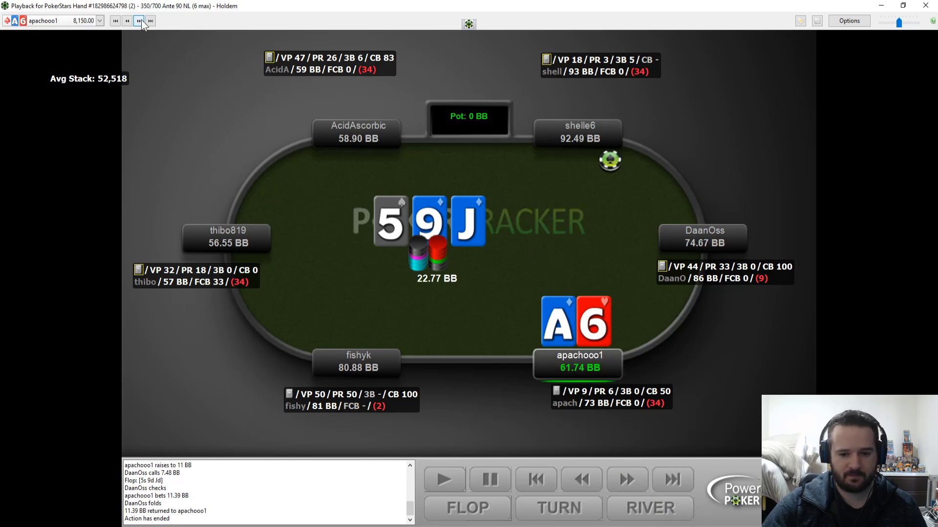
Load the next hand, 4♠ A♠ in the small blind, and advance past the 2.20 BB raise to the hero's call and the big blind's fold.
{"action": "left_click", "coordinate": [140, 20]}
{"action": "left_click", "coordinate": [637, 481]}
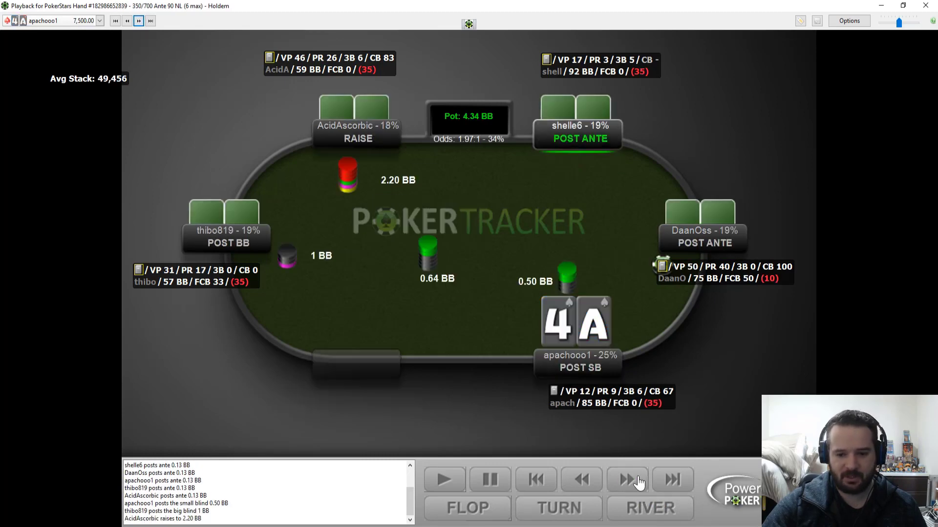
{"action": "left_click", "coordinate": [636, 481]}
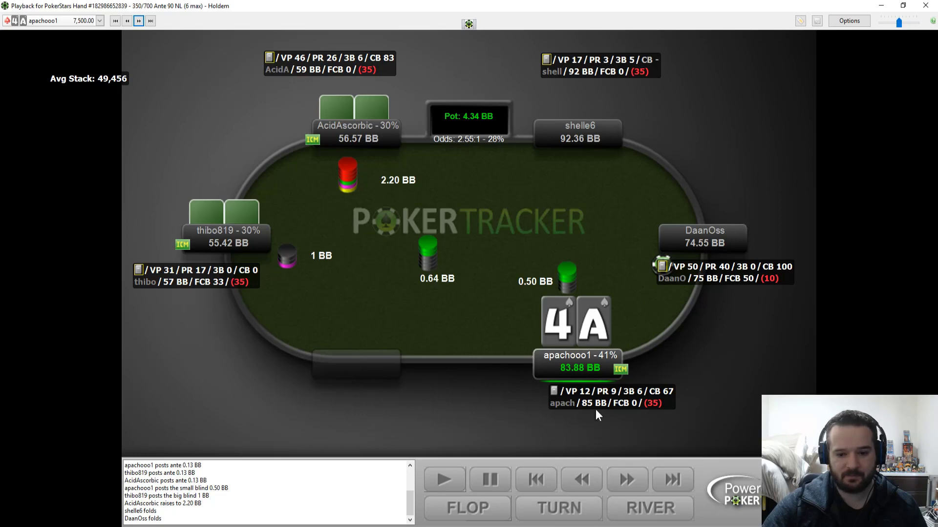
{"action": "left_click", "coordinate": [635, 483]}
{"action": "left_click", "coordinate": [635, 483]}
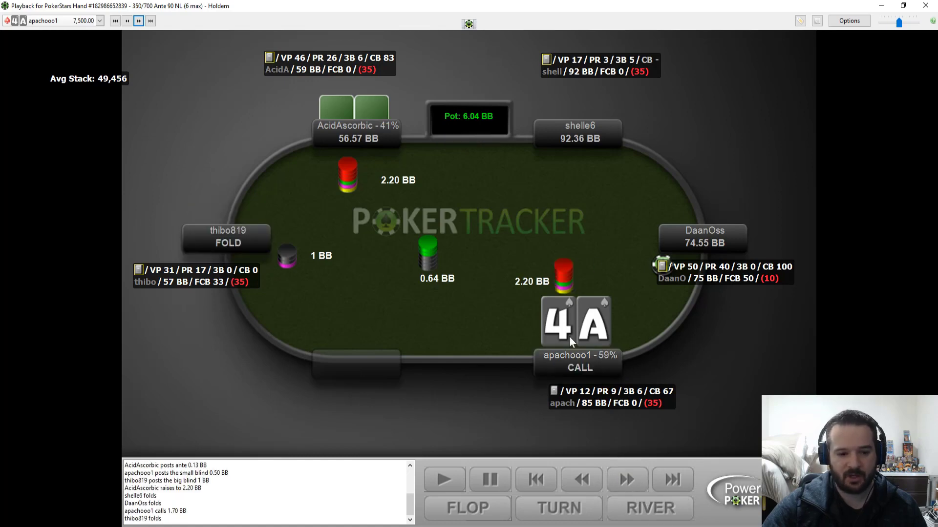
Deal the 8♦ 4♥ 8♣ flop and advance past the hero's check to the opponent's 1.99 BB bet.
{"action": "mouse_move", "coordinate": [229, 275]}
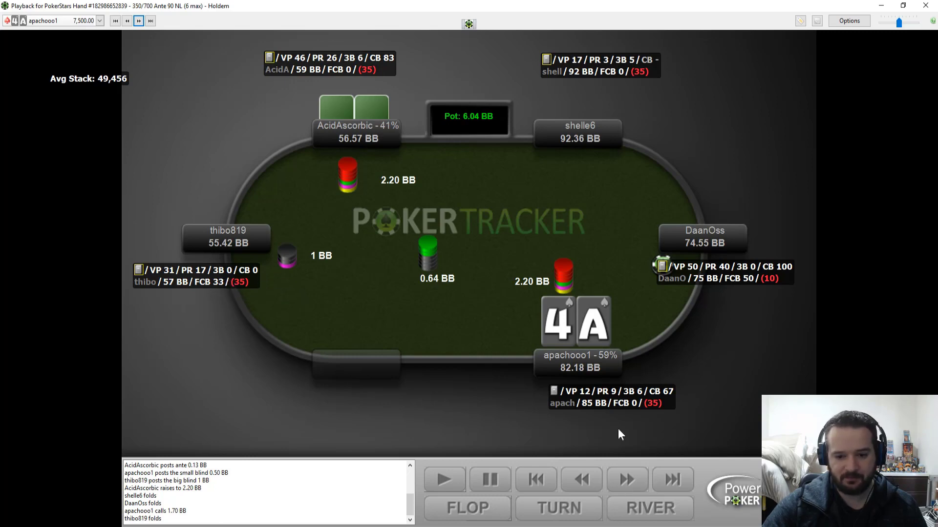
{"action": "left_click", "coordinate": [627, 484]}
{"action": "left_click", "coordinate": [627, 487]}
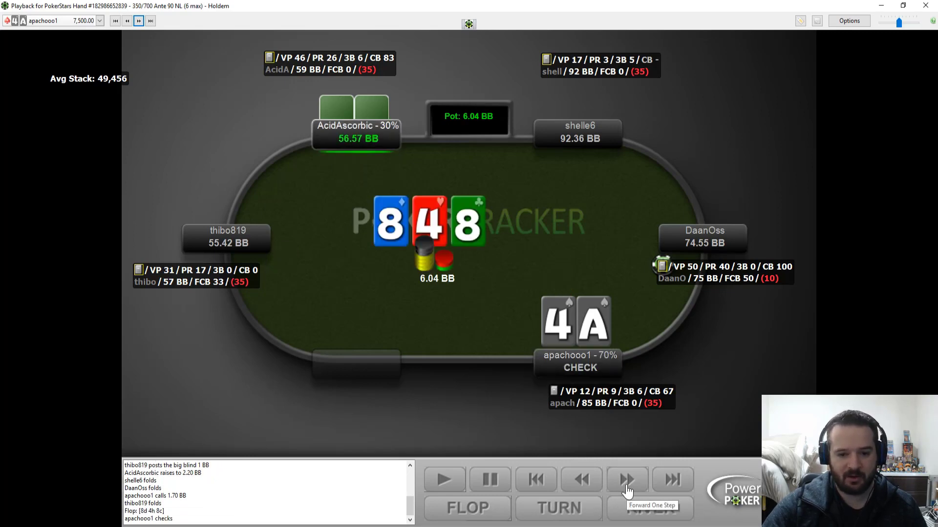
{"action": "left_click", "coordinate": [627, 488]}
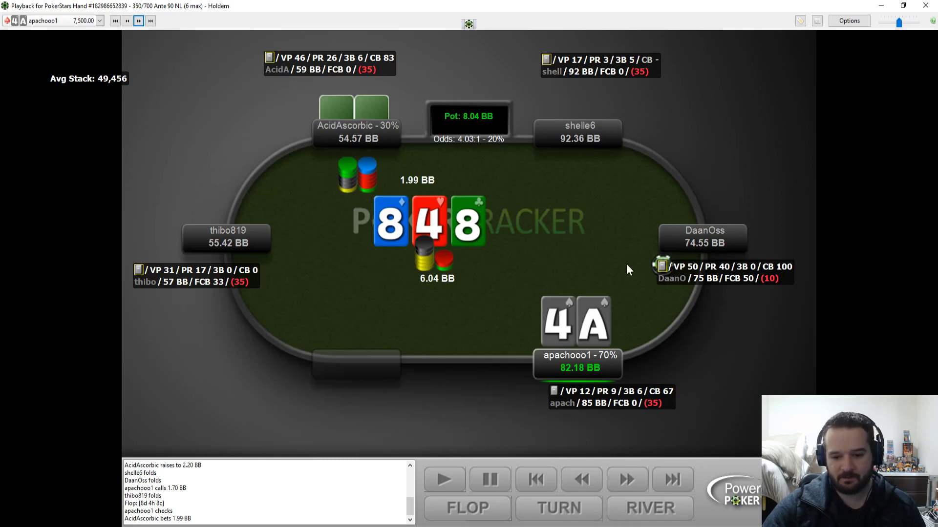
Advance past the hero's 7 BB flop check-raise and the opponent's call to the 9♠ turn and the hero's 10 BB bet.
{"action": "left_click", "coordinate": [627, 480]}
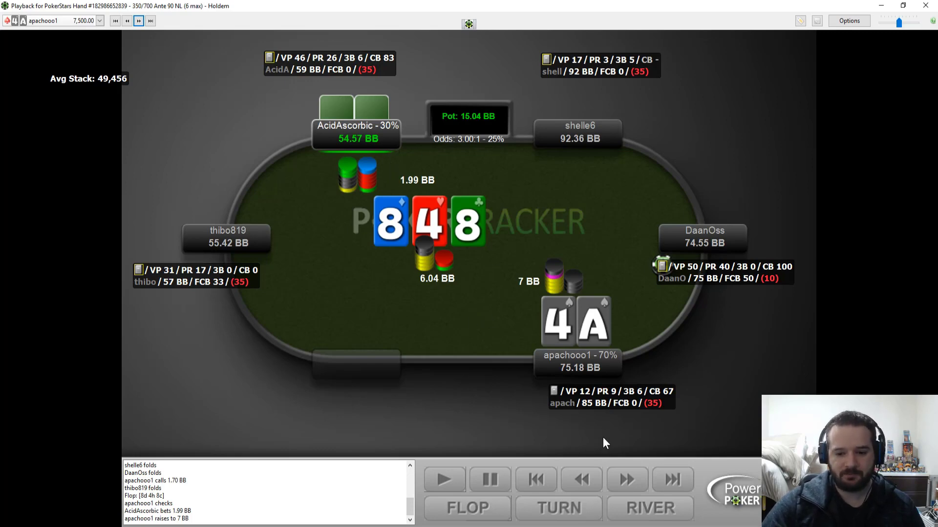
{"action": "left_click", "coordinate": [636, 487]}
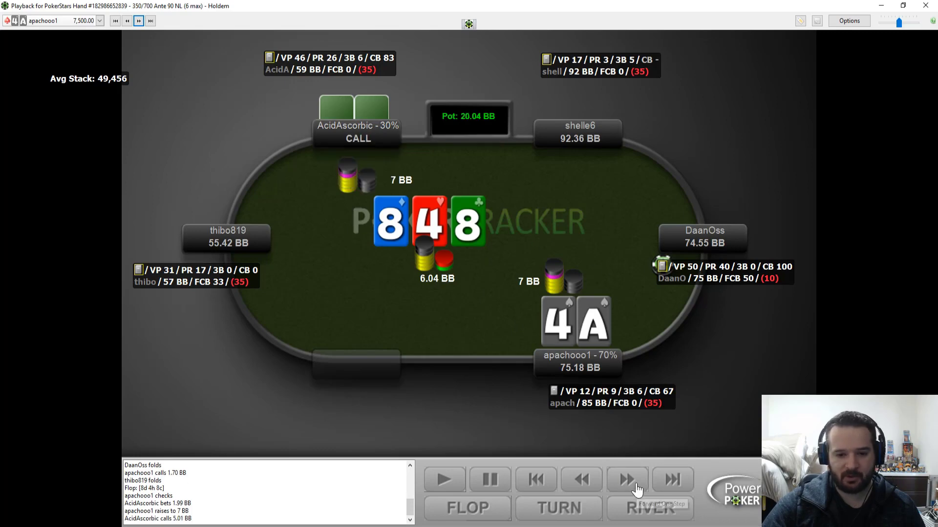
{"action": "left_click", "coordinate": [636, 487]}
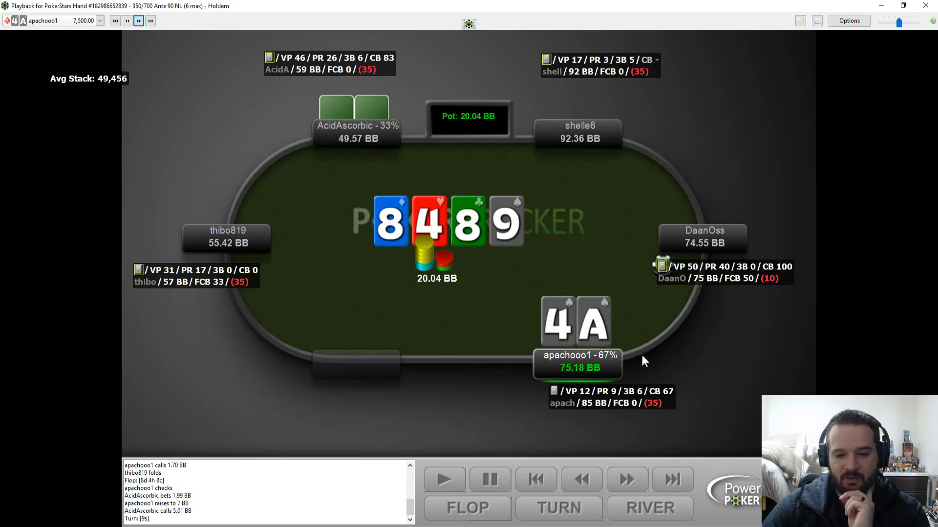
{"action": "left_click", "coordinate": [636, 483]}
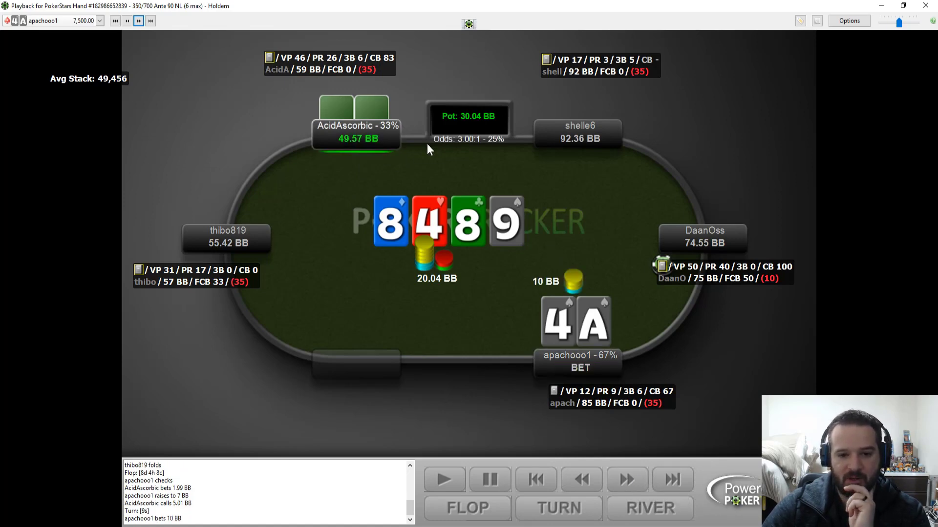
Advance past the opponent's fold to the 10 BB turn bet and replay the 4♠ A♠ hand to its end.
{"action": "left_click", "coordinate": [630, 483]}
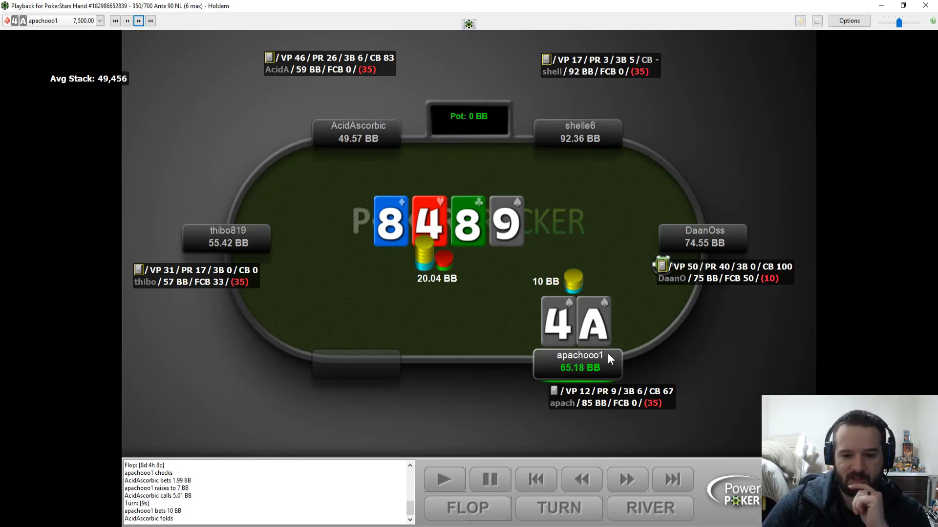
{"action": "left_click", "coordinate": [630, 484]}
{"action": "left_click", "coordinate": [631, 483]}
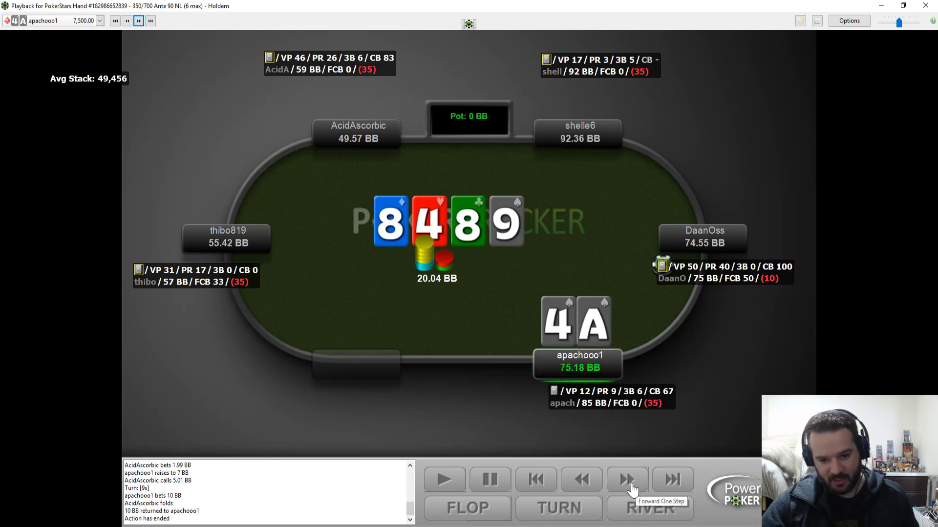
{"action": "left_click", "coordinate": [631, 483]}
Load the next hand, 3♣ 3♦ on the button, and advance past the hero's 2 BB raise and the big blind's call to the 4♥ J♦ 5♠ flop.
{"action": "left_click", "coordinate": [139, 20]}
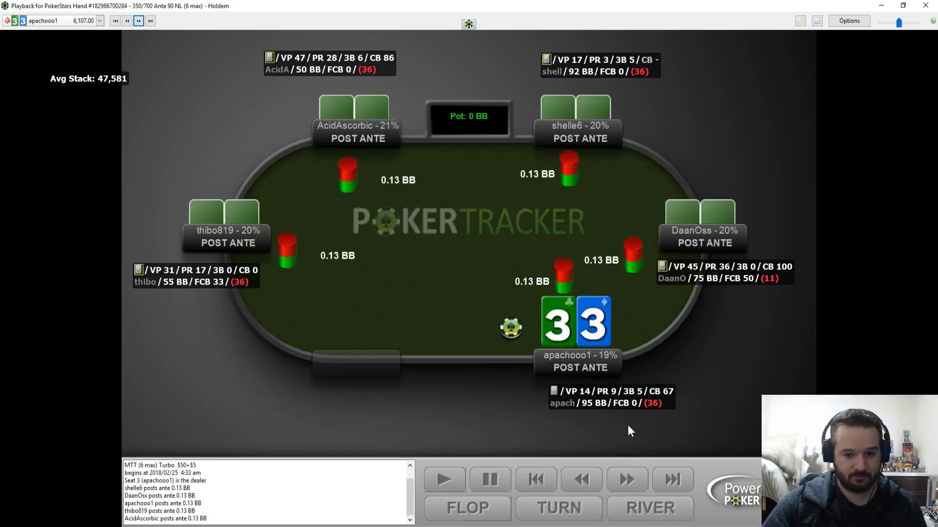
{"action": "left_click", "coordinate": [635, 484]}
{"action": "left_click", "coordinate": [639, 485]}
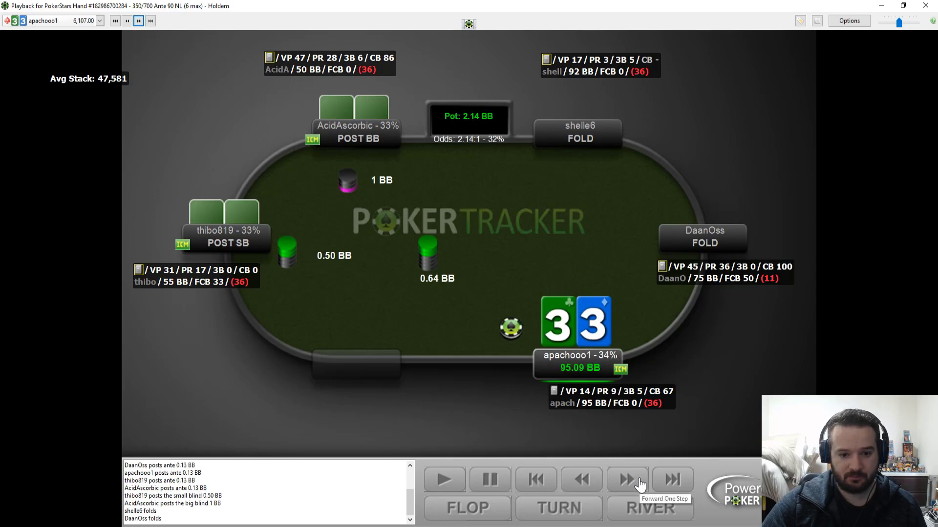
{"action": "left_click", "coordinate": [638, 484]}
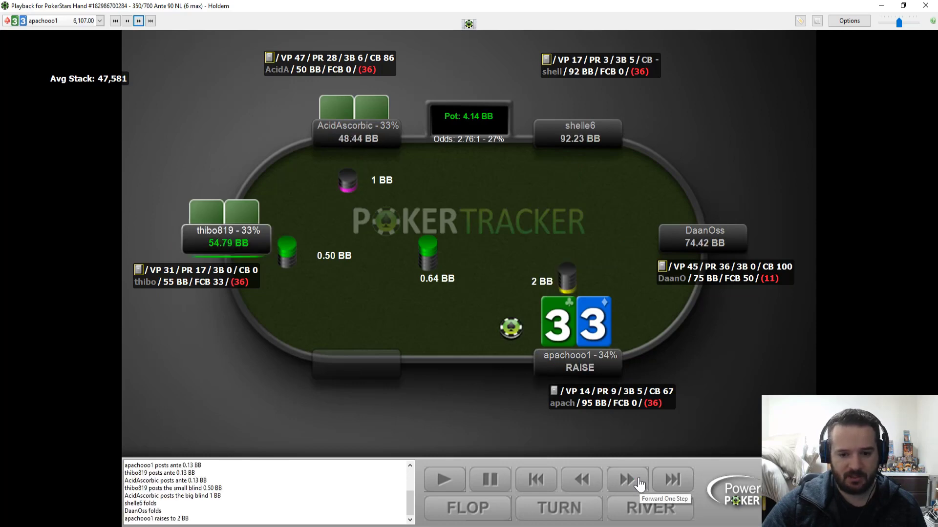
{"action": "left_click", "coordinate": [638, 484]}
{"action": "left_click", "coordinate": [638, 485]}
{"action": "left_click", "coordinate": [638, 484]}
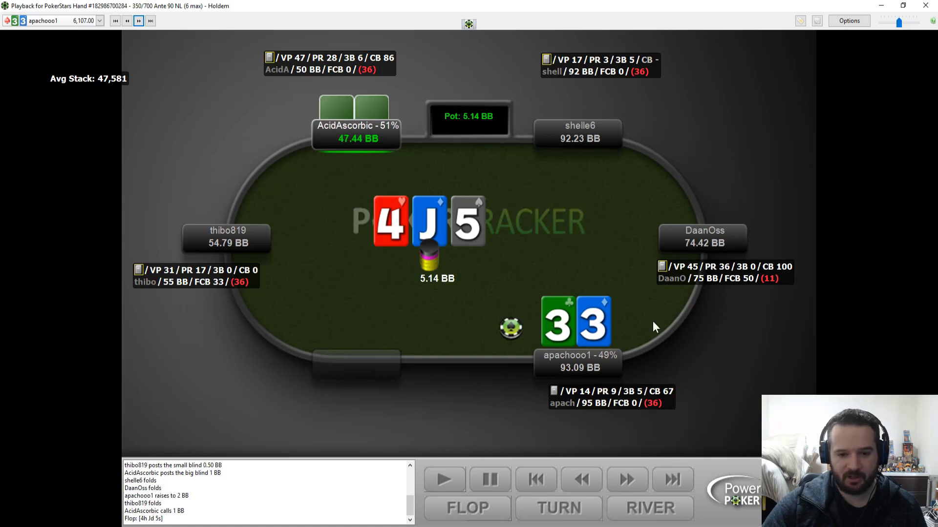
Advance past the opponent's 1.70 BB flop bet and the hero's call to the T♣ turn and the opponent's 4.01 BB bet.
{"action": "left_click", "coordinate": [642, 484]}
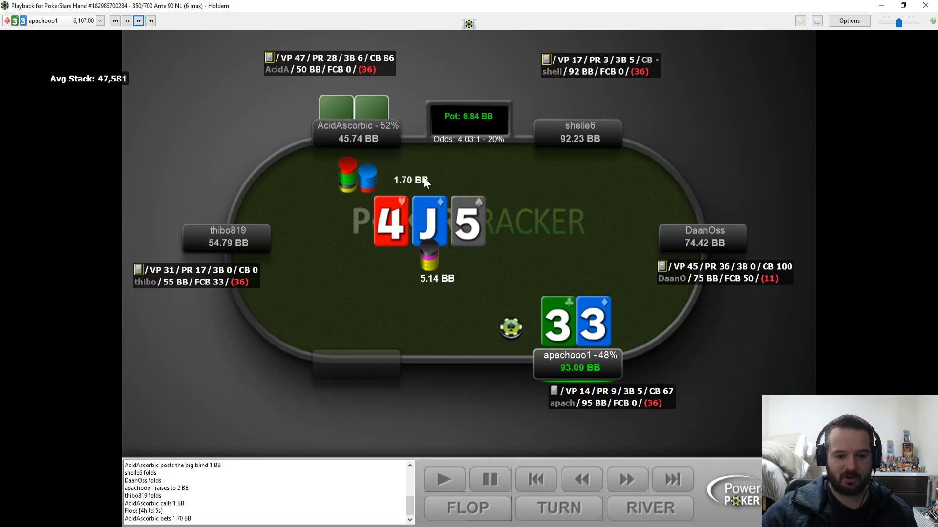
{"action": "left_click", "coordinate": [631, 482]}
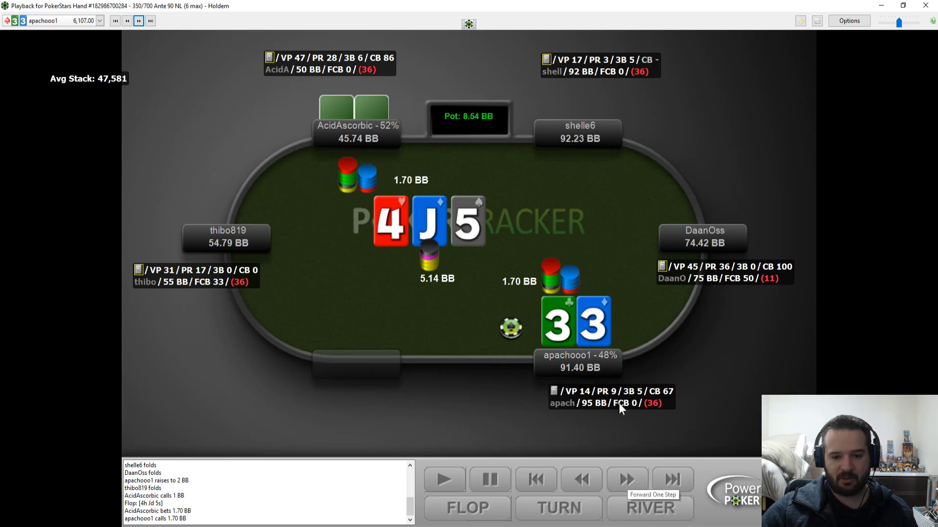
{"action": "left_click", "coordinate": [631, 481]}
{"action": "left_click", "coordinate": [631, 481]}
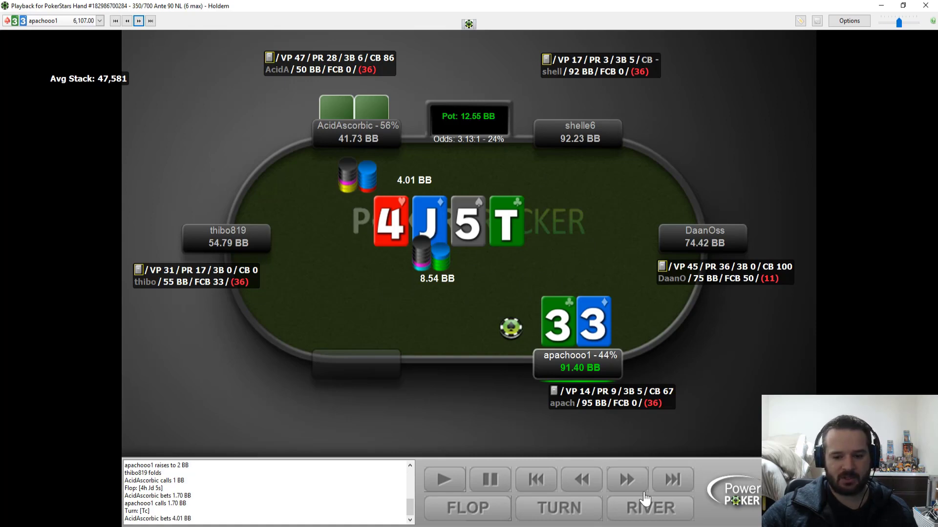
Advance past the hero's turn call to the K♣ river and the opponent's check.
{"action": "left_click", "coordinate": [627, 480]}
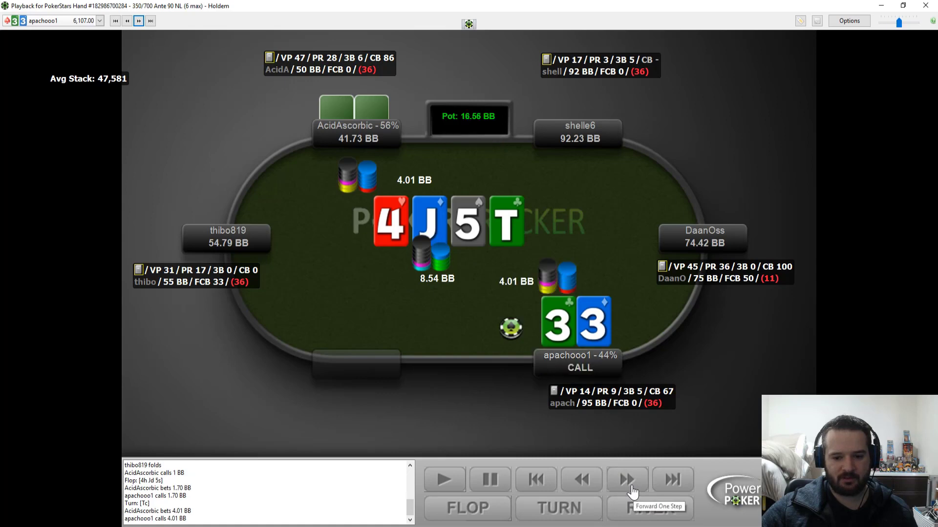
{"action": "left_click", "coordinate": [627, 480]}
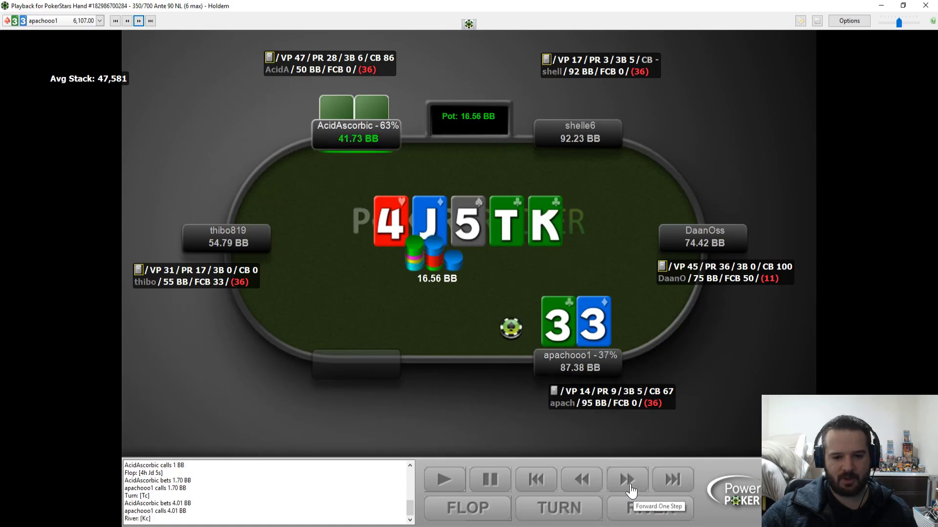
{"action": "left_click", "coordinate": [631, 489]}
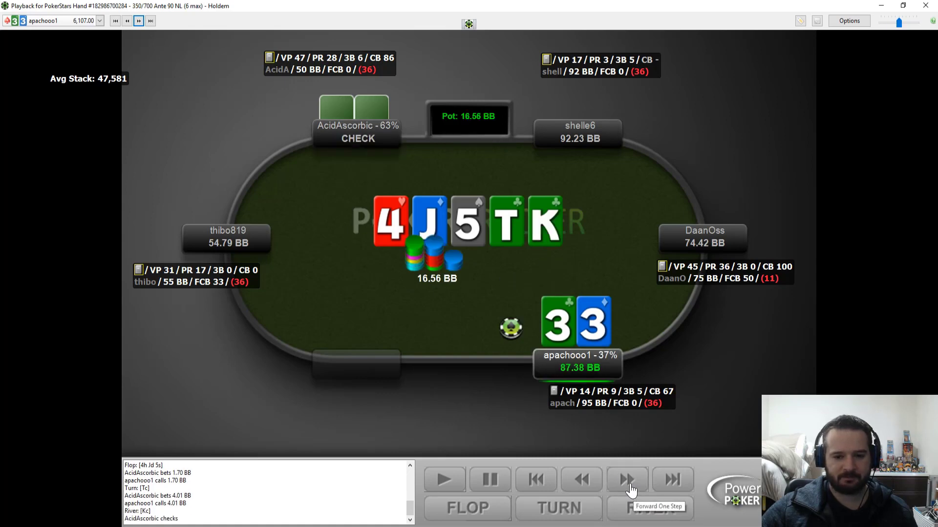
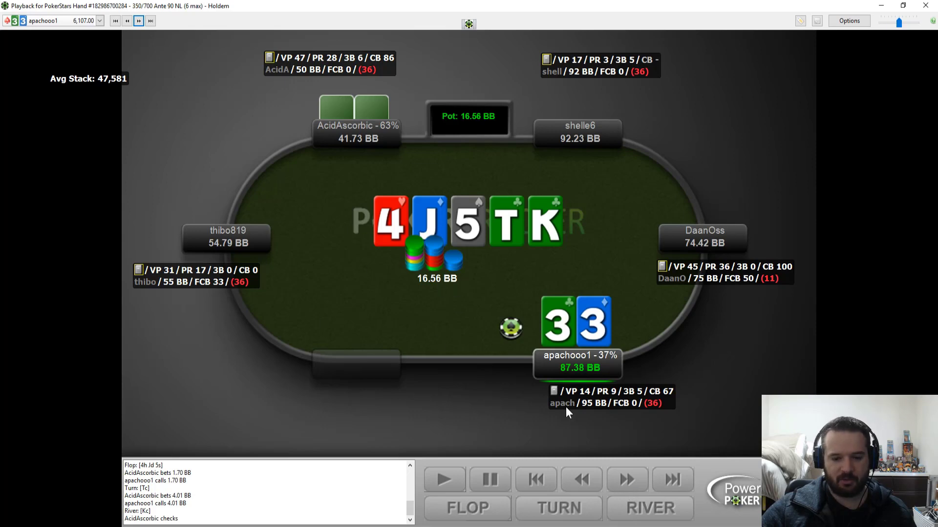
Advance past the hero's 15 BB river bet and the opponent's fold to the end of the hand.
{"action": "left_click", "coordinate": [637, 489]}
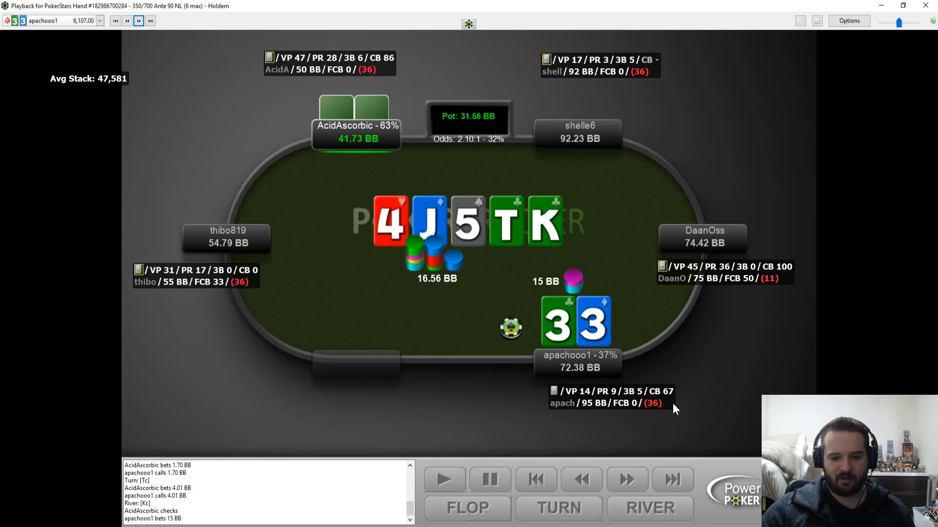
{"action": "left_click", "coordinate": [627, 480]}
{"action": "left_click", "coordinate": [636, 485]}
{"action": "left_click", "coordinate": [636, 485]}
{"action": "left_click", "coordinate": [637, 486]}
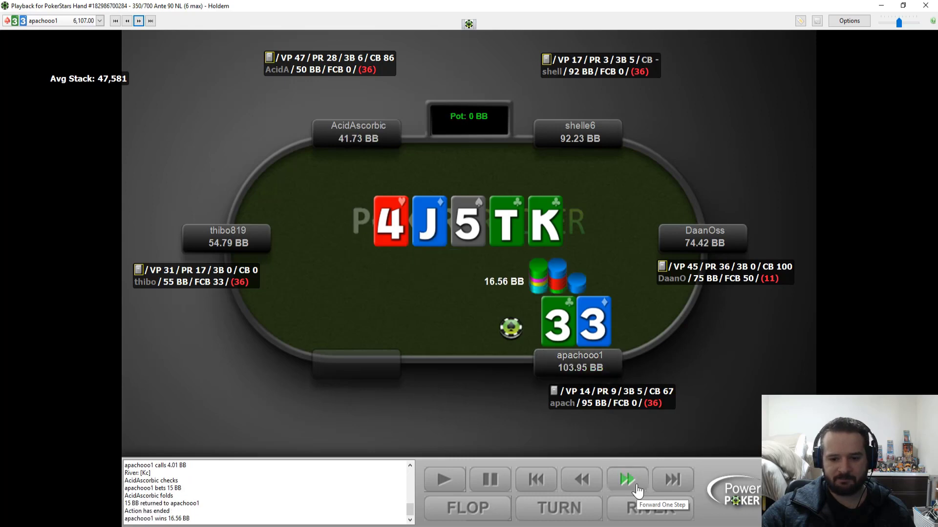
{"action": "left_click", "coordinate": [138, 21]}
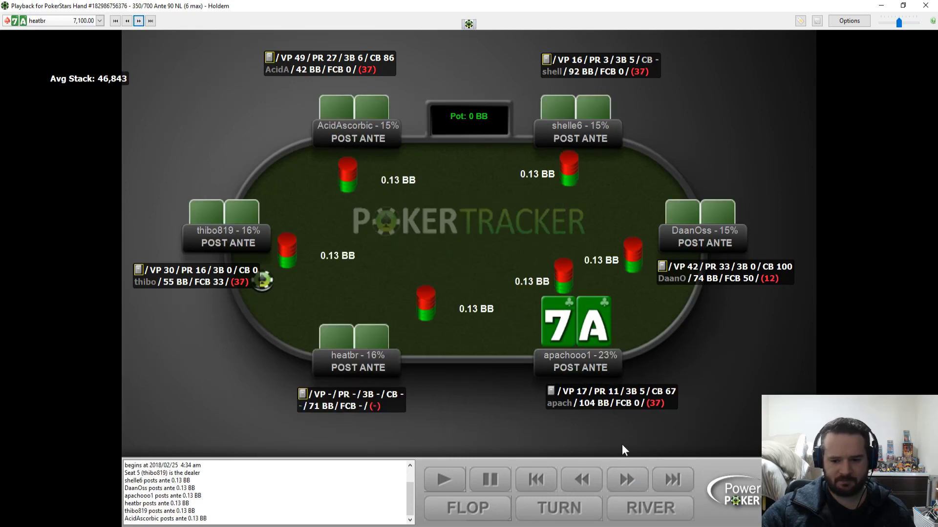
{"action": "left_click", "coordinate": [627, 481]}
{"action": "left_click", "coordinate": [627, 480]}
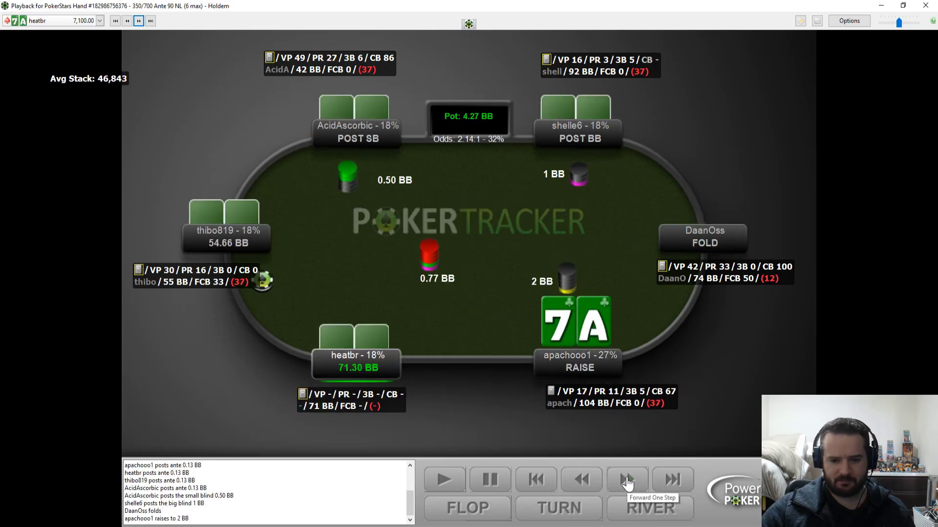
{"action": "left_click", "coordinate": [627, 480]}
{"action": "left_click", "coordinate": [627, 480]}
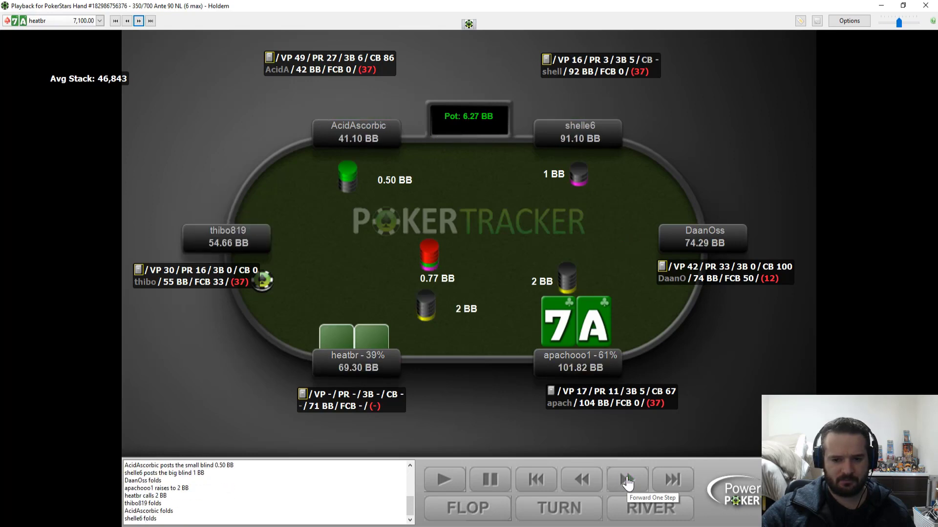
{"action": "left_click", "coordinate": [579, 480]}
{"action": "left_click", "coordinate": [579, 481]}
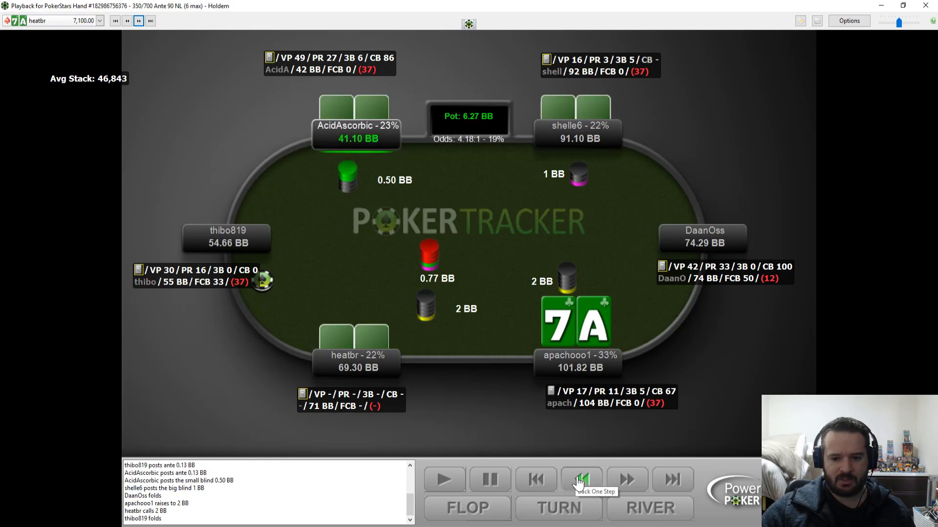
{"action": "left_click", "coordinate": [580, 481]}
{"action": "left_click", "coordinate": [580, 481]}
{"action": "left_click", "coordinate": [580, 480]}
Return to the previous hand, 3♣ 3♦, and replay it through the 4.01 BB turn bet and call to the K♣ river to re-examine the line.
{"action": "left_click", "coordinate": [128, 19]}
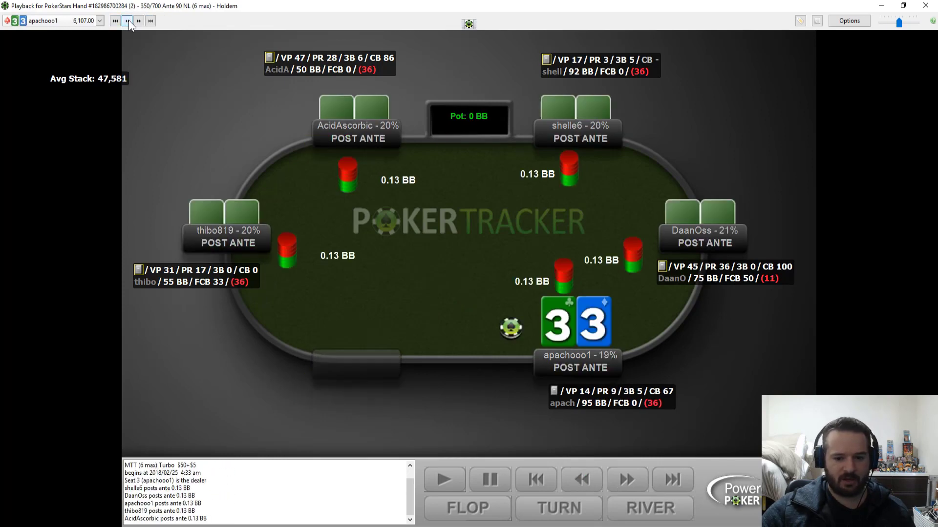
{"action": "left_click", "coordinate": [627, 481]}
{"action": "left_click", "coordinate": [628, 481]}
{"action": "left_click", "coordinate": [628, 480]}
{"action": "left_click", "coordinate": [628, 481]}
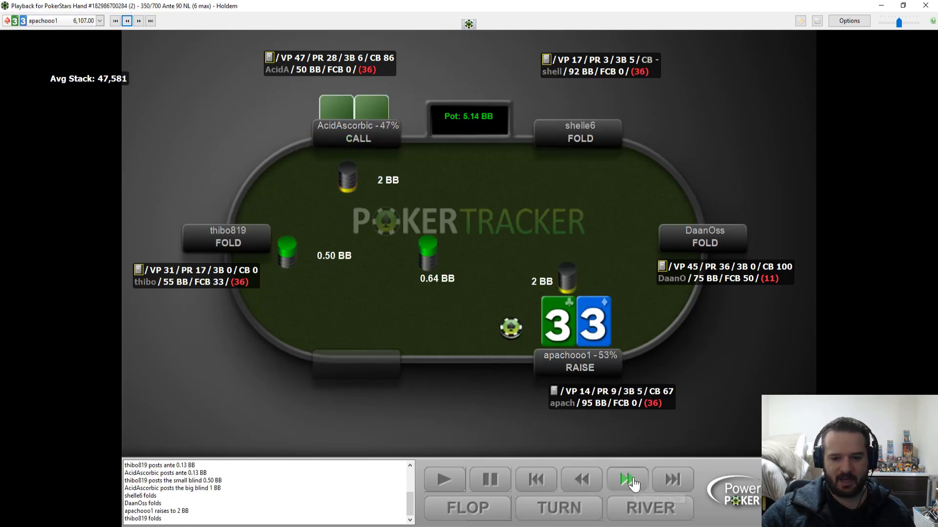
{"action": "left_click", "coordinate": [628, 481]}
{"action": "left_click", "coordinate": [628, 481]}
{"action": "left_click", "coordinate": [632, 482]}
{"action": "left_click", "coordinate": [632, 481]}
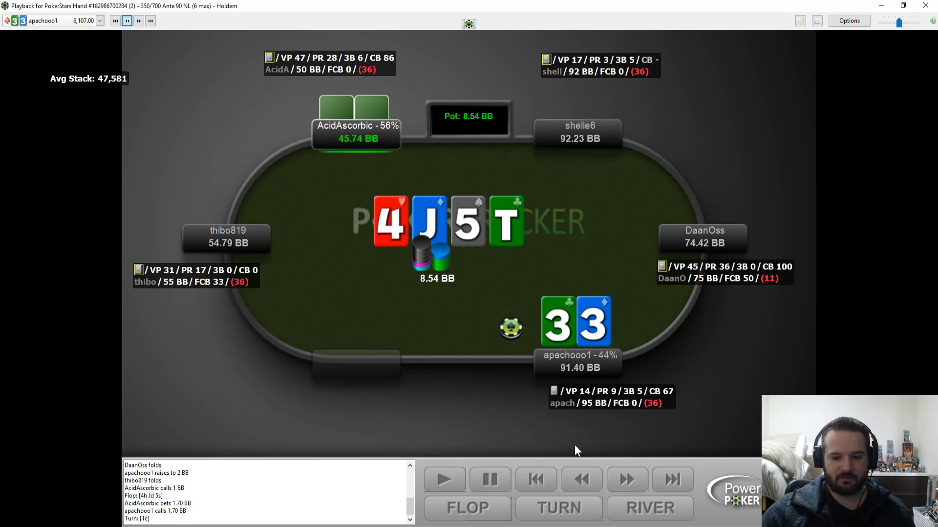
{"action": "left_click", "coordinate": [629, 494]}
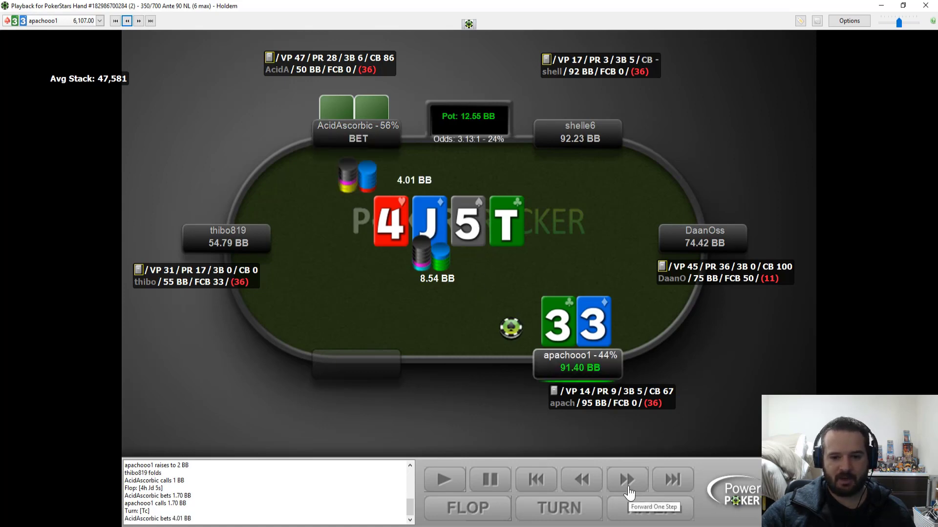
{"action": "left_click", "coordinate": [629, 493]}
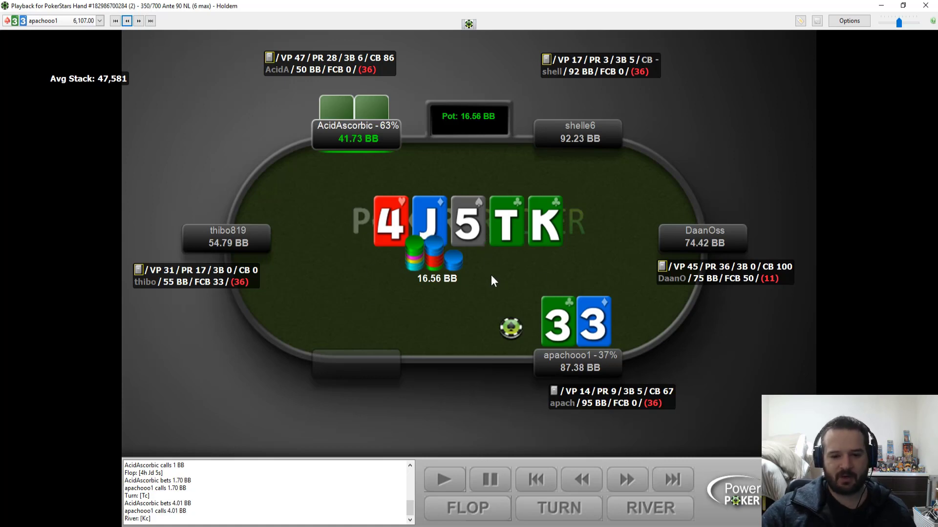
Load the 7♣ A♣ hand and advance past the hero's 2 BB raise and one call to the 9♣ K♠ 3♠ flop.
{"action": "left_click", "coordinate": [139, 21]}
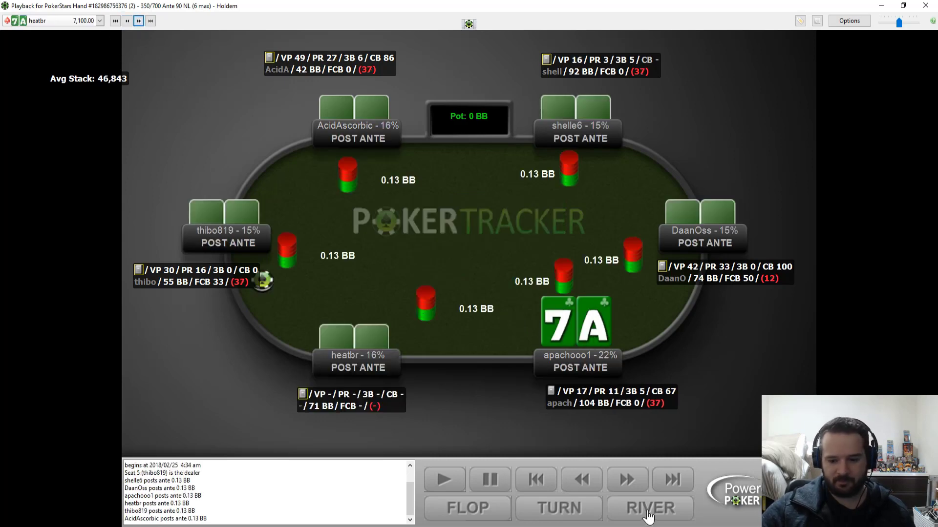
{"action": "left_click", "coordinate": [644, 483]}
{"action": "left_click", "coordinate": [644, 484]}
{"action": "left_click", "coordinate": [643, 484]}
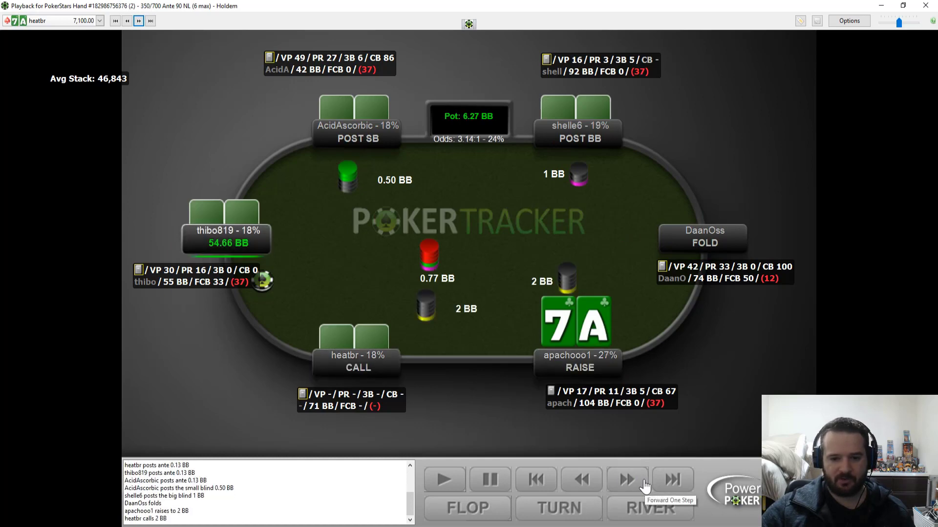
{"action": "left_click", "coordinate": [644, 483]}
{"action": "left_click", "coordinate": [644, 484]}
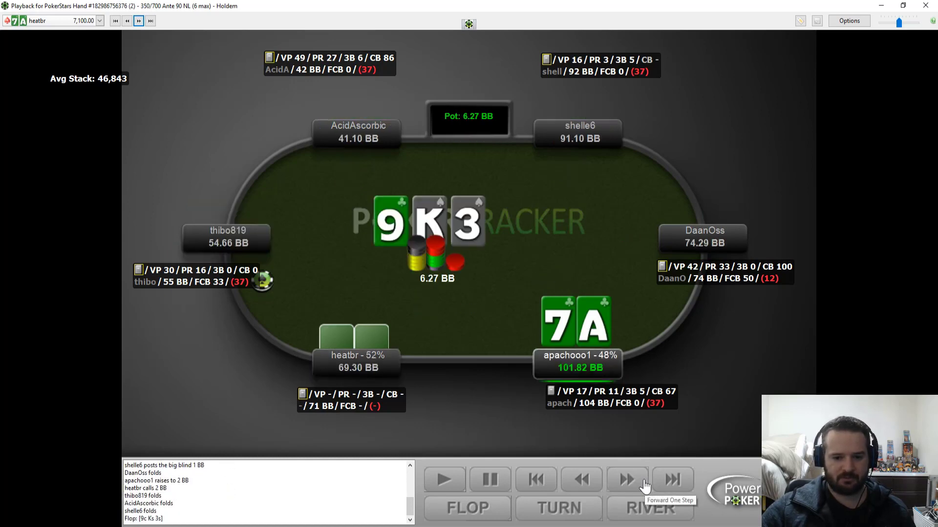
Advance past the hero's 2 BB flop bet and the opponent's call to the 8♣ turn.
{"action": "left_click", "coordinate": [644, 483]}
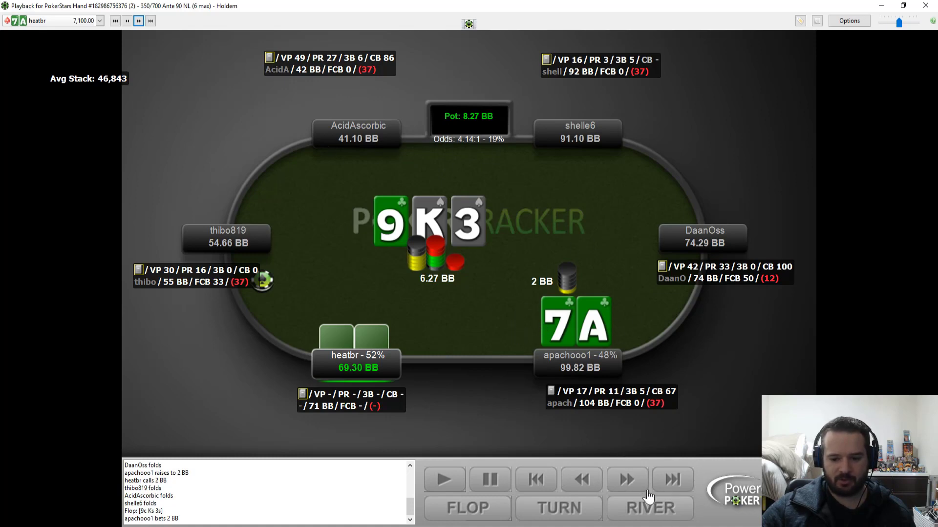
{"action": "left_click", "coordinate": [627, 481]}
{"action": "left_click", "coordinate": [630, 482]}
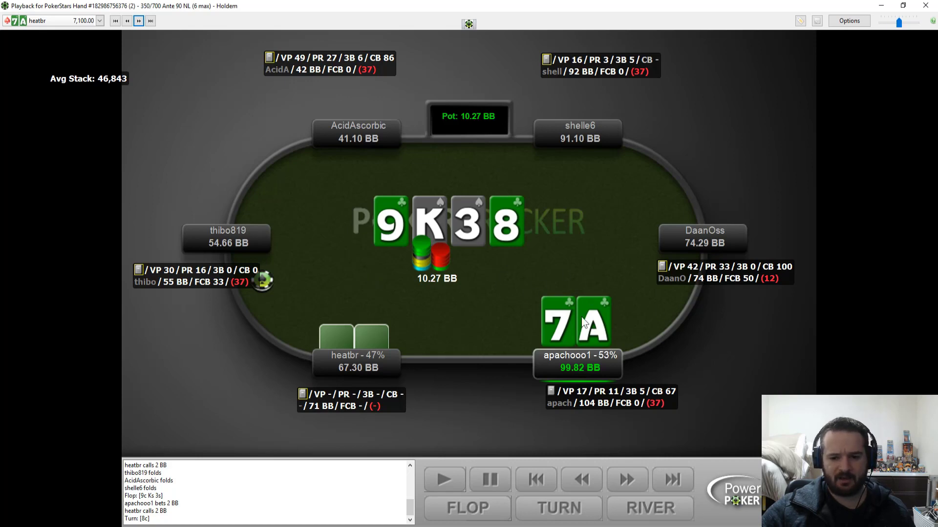
Advance past the hero's 4 BB turn bet and the opponent's call to the J♥ river.
{"action": "left_click", "coordinate": [627, 480]}
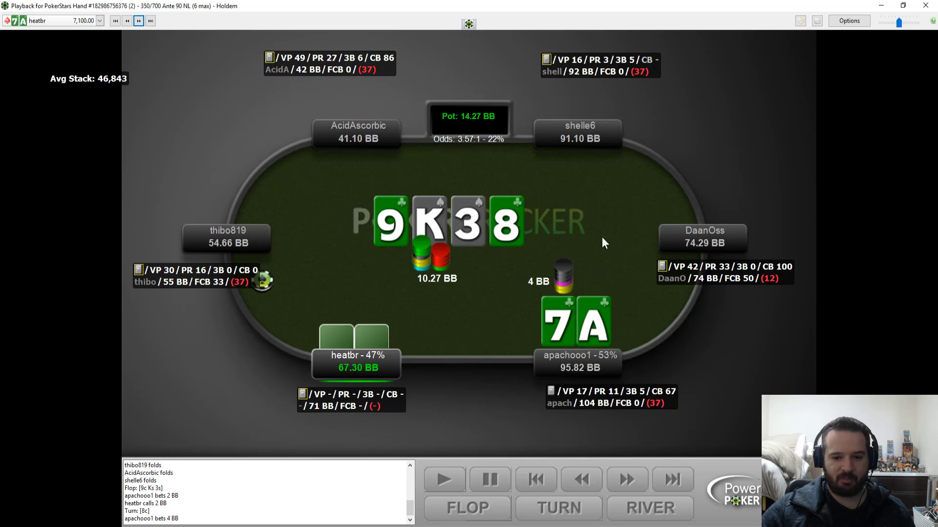
{"action": "left_click", "coordinate": [632, 489]}
{"action": "left_click", "coordinate": [632, 489]}
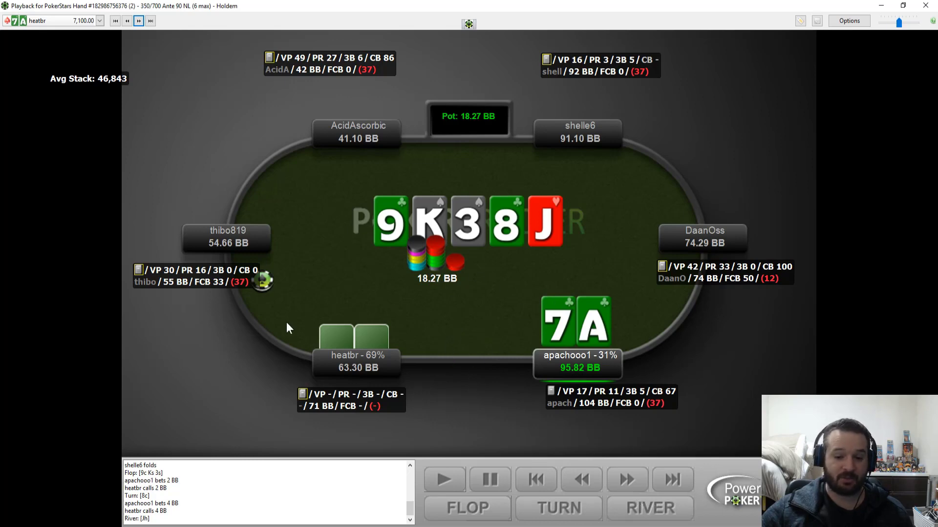
Advance past both river checks through the showdown to the hand's end, and load the next hand, 3♦ 6♣.
{"action": "left_click", "coordinate": [630, 485]}
{"action": "left_click", "coordinate": [628, 480]}
{"action": "left_click", "coordinate": [628, 480]}
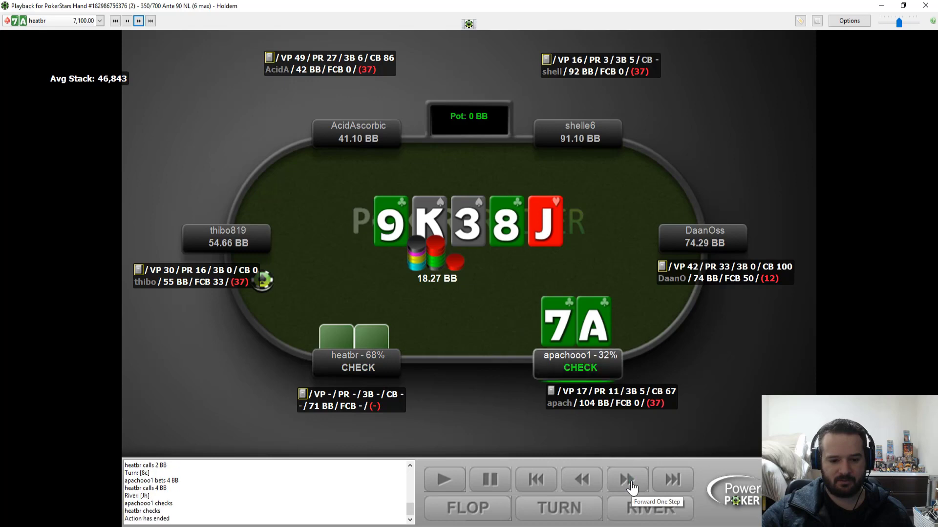
{"action": "left_click", "coordinate": [627, 480]}
{"action": "left_click", "coordinate": [627, 480]}
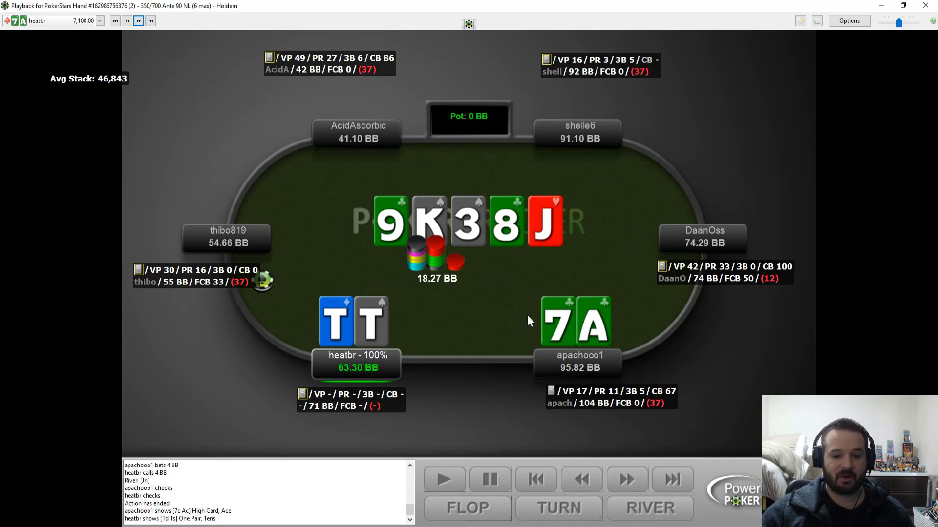
{"action": "left_click", "coordinate": [628, 484]}
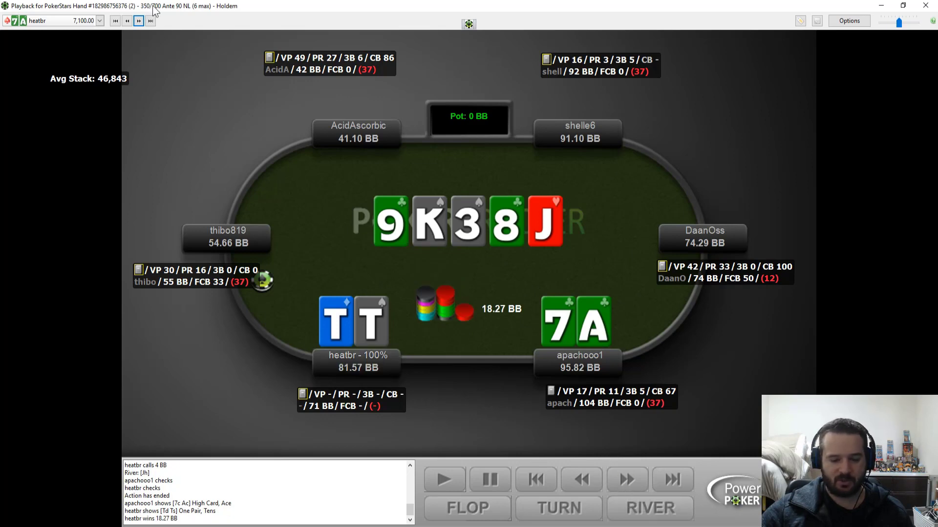
{"action": "left_click", "coordinate": [143, 21]}
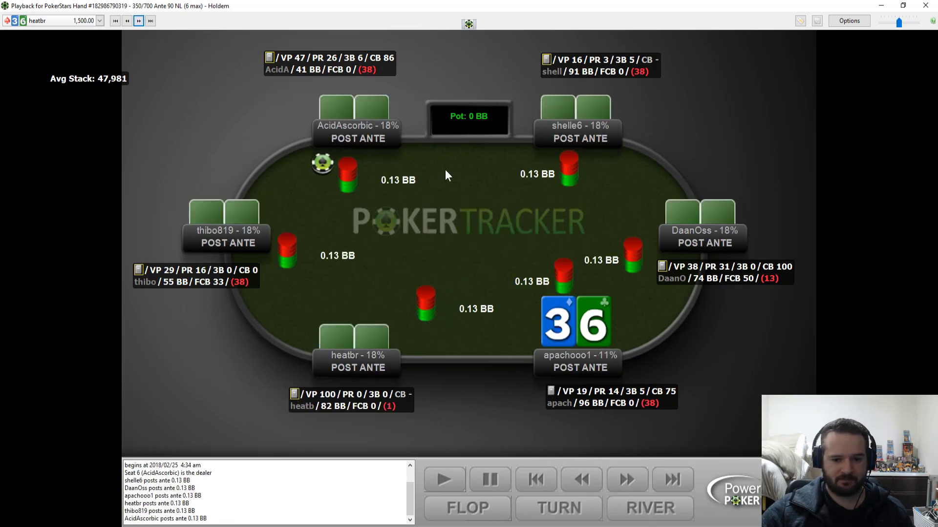
Advance past the hero's 3♦ 6♣ fold, and load the 8♣ 4♣ hand up to the small blind's raise to 3.52 BB.
{"action": "left_click", "coordinate": [627, 480]}
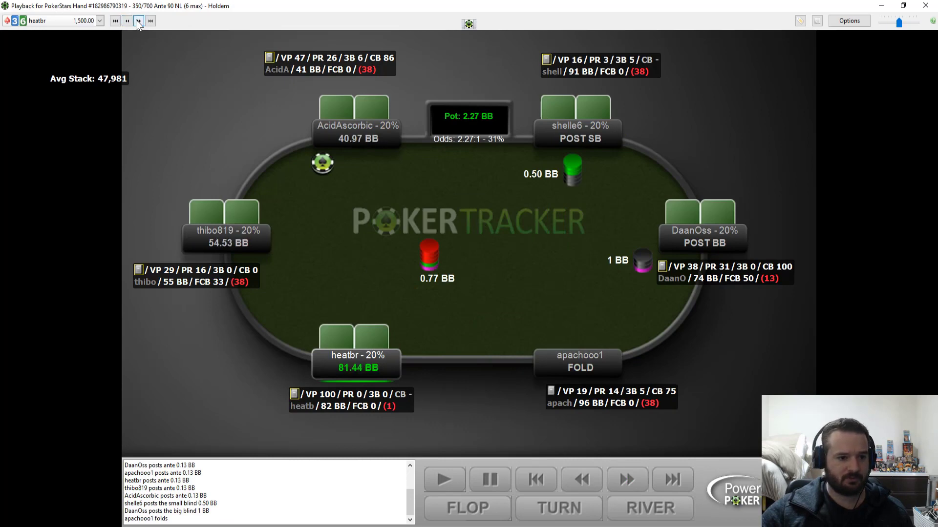
{"action": "left_click", "coordinate": [140, 20]}
{"action": "left_click", "coordinate": [633, 482]}
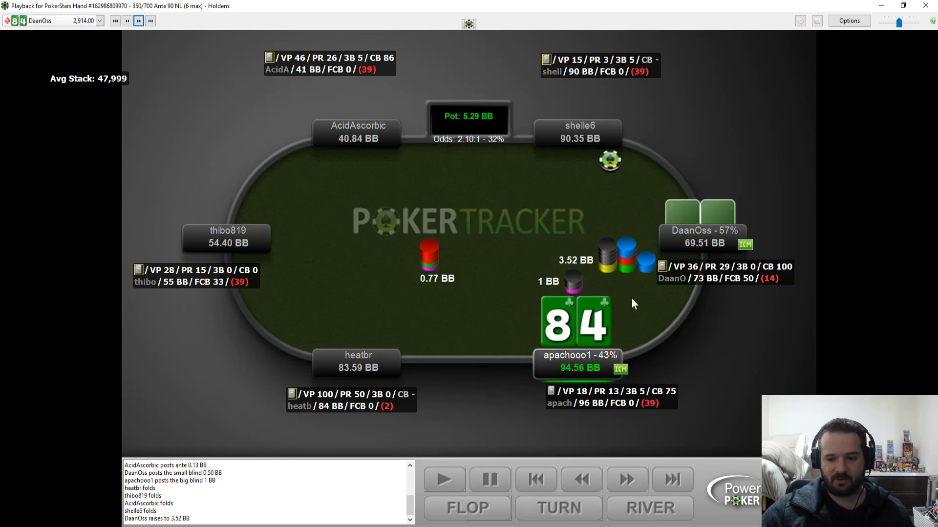
Advance past the hero's preflop call to the J♥ K♥ 5♠ flop, and step back to the 3.52 BB raise.
{"action": "left_click", "coordinate": [629, 481]}
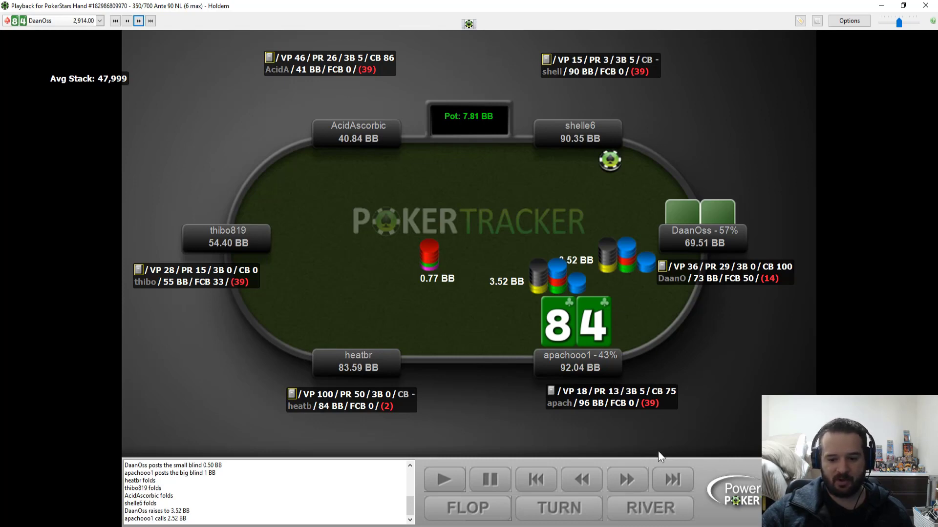
{"action": "left_click", "coordinate": [627, 481]}
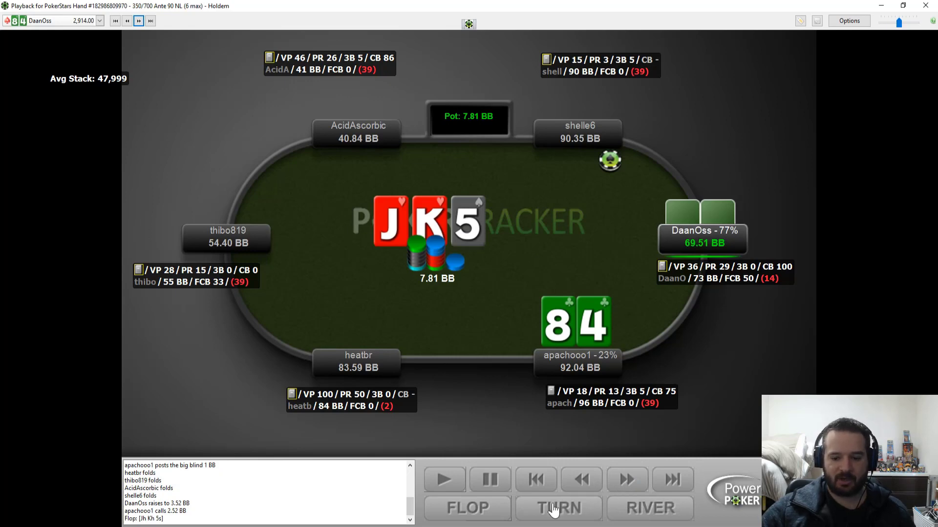
{"action": "left_click", "coordinate": [581, 481]}
{"action": "left_click", "coordinate": [581, 481]}
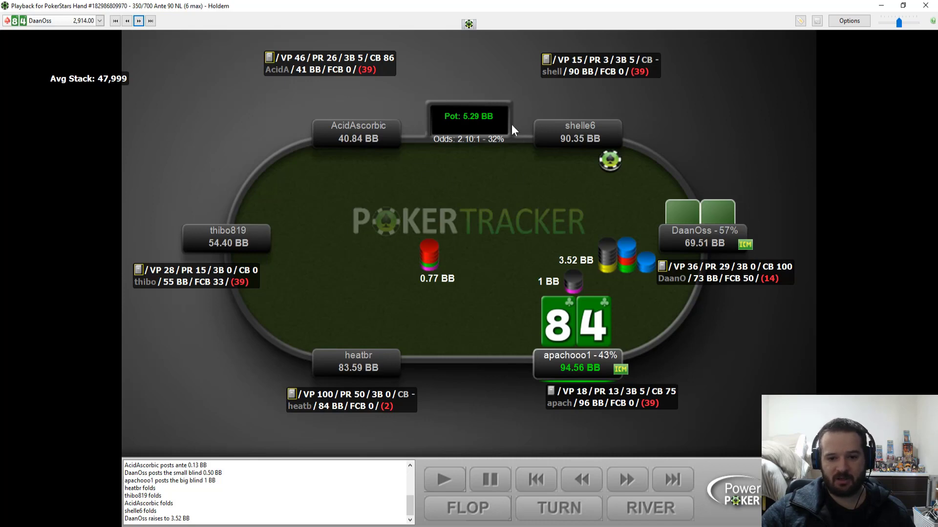
Replay the hero's preflop call and the flop, and advance past the opponent's 3.44 BB flop bet.
{"action": "left_click", "coordinate": [629, 481]}
{"action": "left_click", "coordinate": [629, 481]}
{"action": "left_click", "coordinate": [629, 481]}
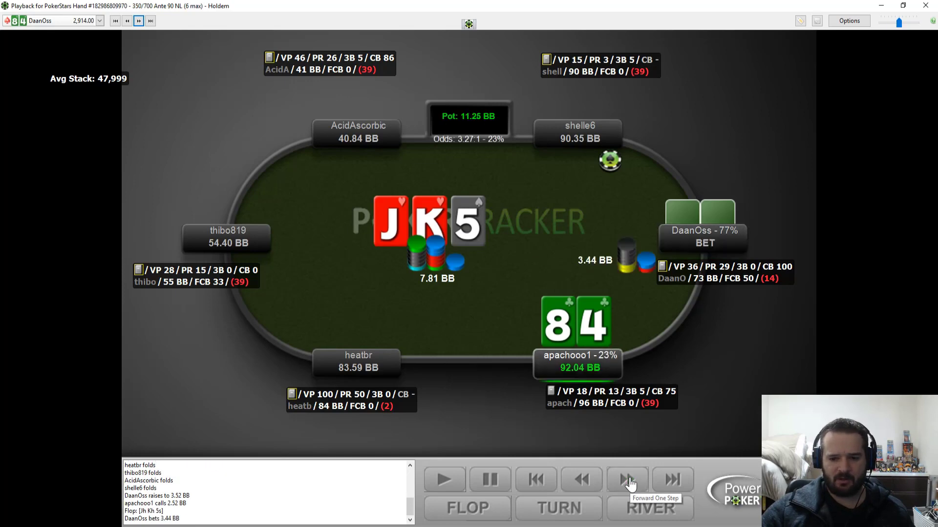
{"action": "left_click", "coordinate": [629, 481]}
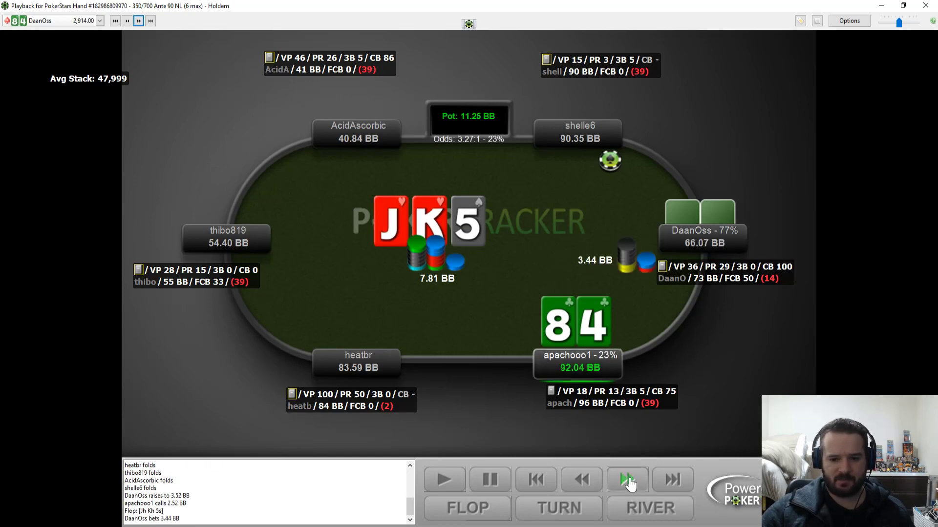
Load the 9♠ Q♣ hand and advance past the hero's 2 BB raise and the call to the Q♥ T♣ 5♥ flop.
{"action": "left_click", "coordinate": [139, 21]}
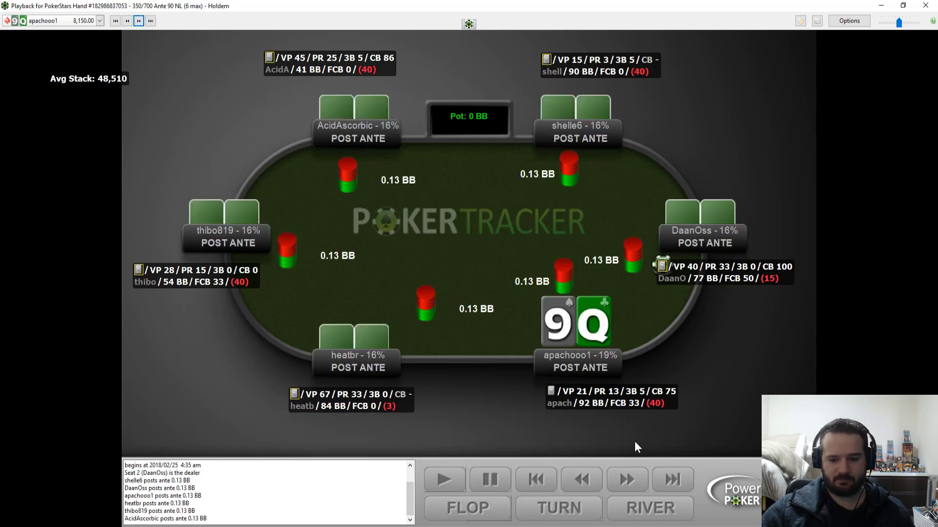
{"action": "left_click", "coordinate": [637, 481]}
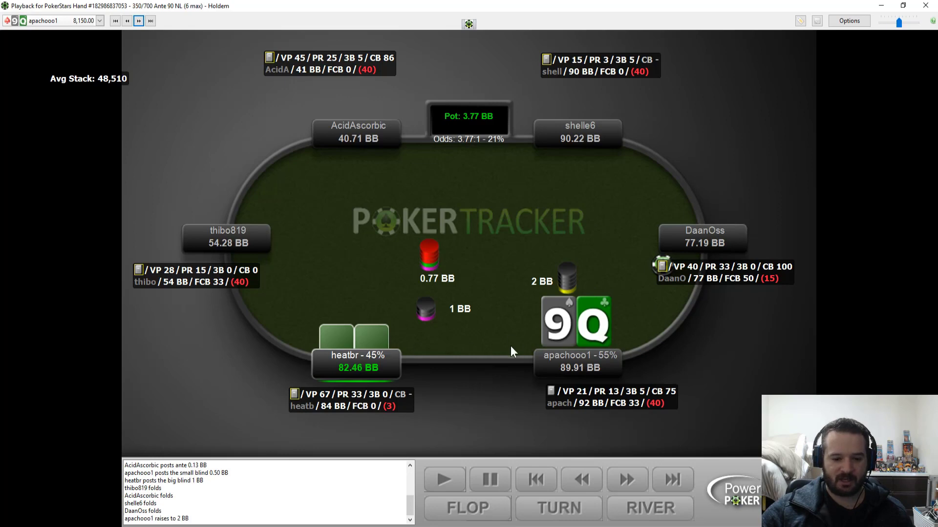
{"action": "left_click", "coordinate": [628, 480]}
{"action": "left_click", "coordinate": [628, 480]}
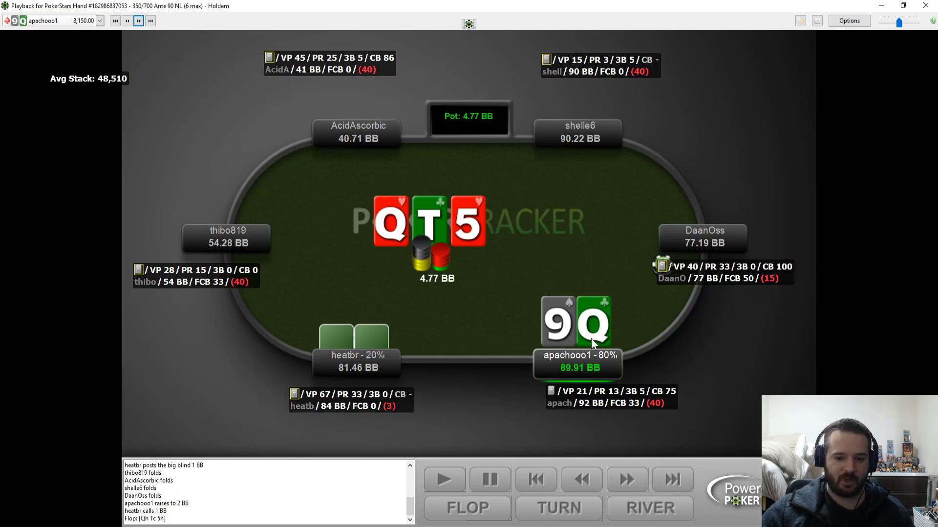
Advance past the hero's 3 BB flop bet, the raise to 9 BB and the hero's call to the T♠ turn.
{"action": "left_click", "coordinate": [627, 480]}
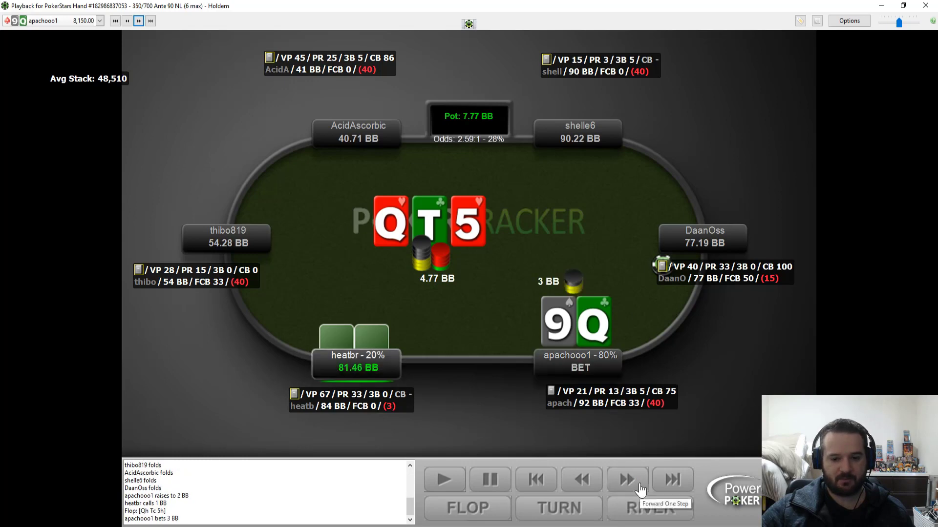
{"action": "left_click", "coordinate": [640, 486]}
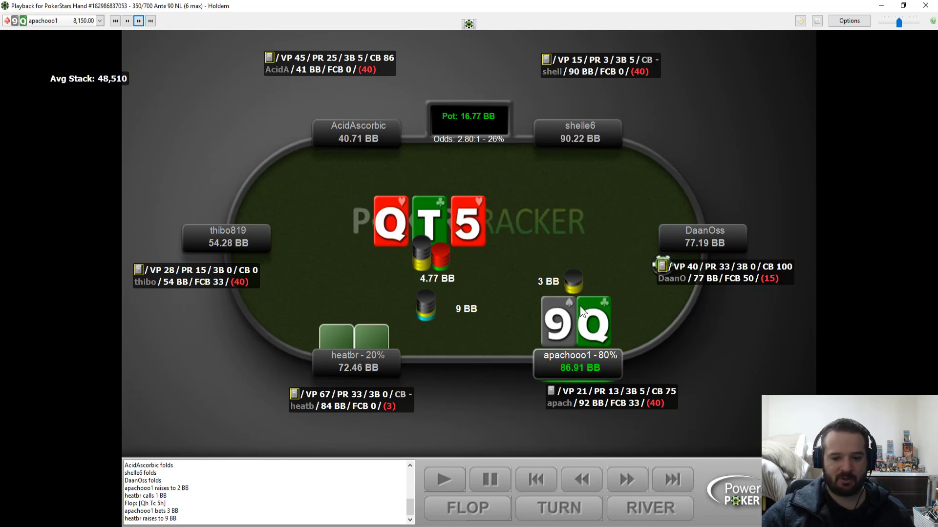
{"action": "left_click", "coordinate": [622, 481]}
{"action": "left_click", "coordinate": [623, 484]}
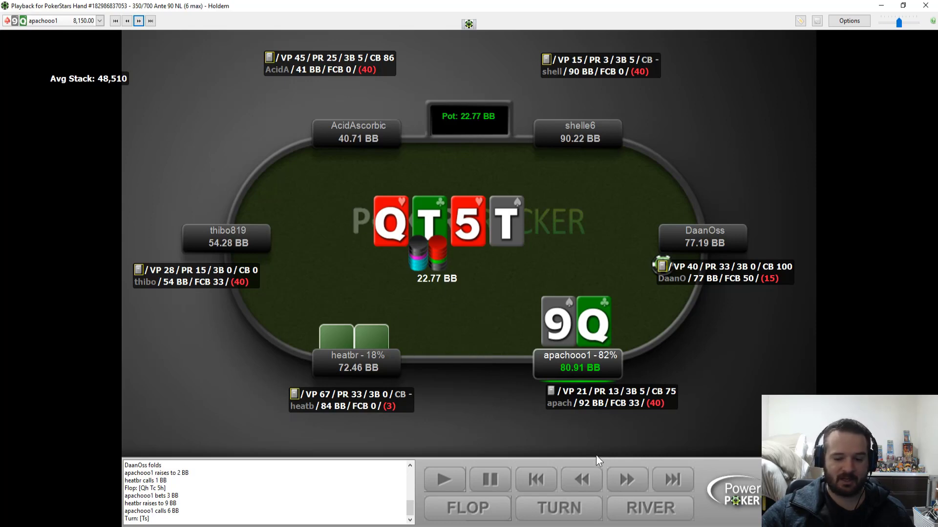
Advance past the hero's 11.39 BB turn bet and the opponent's fold to the end of the hand.
{"action": "left_click", "coordinate": [623, 480]}
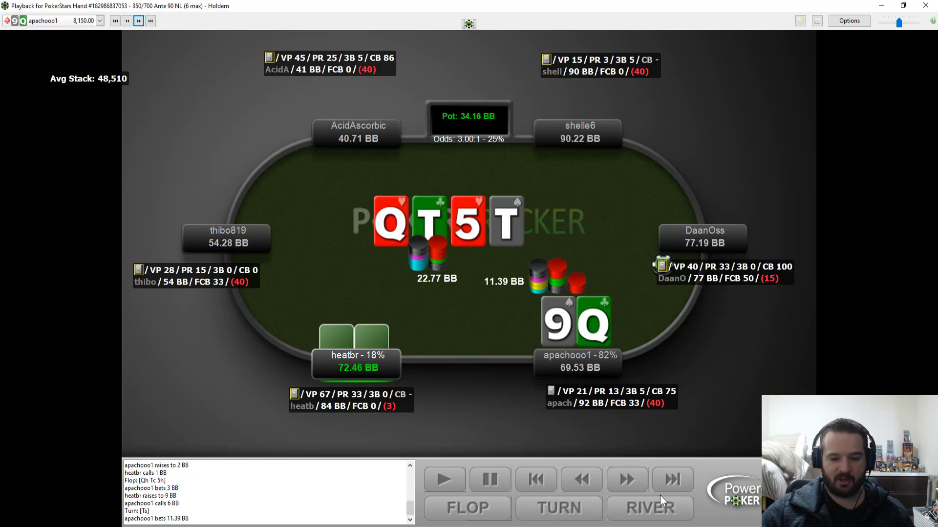
{"action": "left_click", "coordinate": [632, 488]}
{"action": "left_click", "coordinate": [632, 488]}
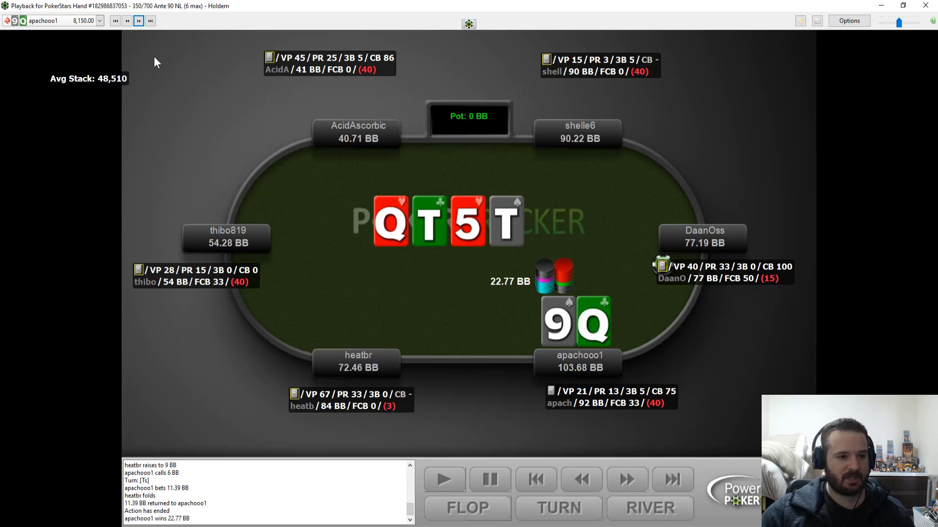
Load the A♦ T♠ hand and advance past the hero's 2 BB raise and the 54.15 BB all-in to the hero's fold.
{"action": "left_click", "coordinate": [139, 21]}
{"action": "left_click", "coordinate": [630, 483]}
{"action": "left_click", "coordinate": [630, 481]}
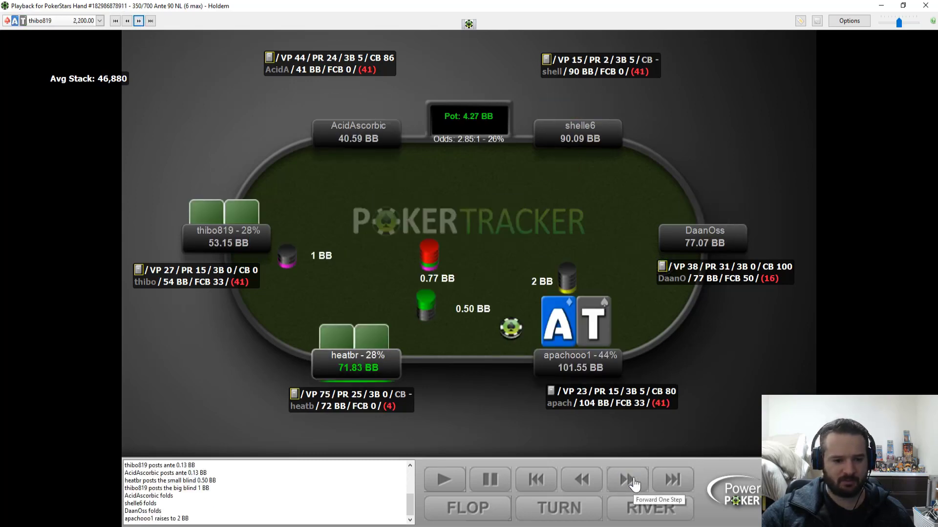
{"action": "left_click", "coordinate": [633, 481]}
{"action": "left_click", "coordinate": [633, 481]}
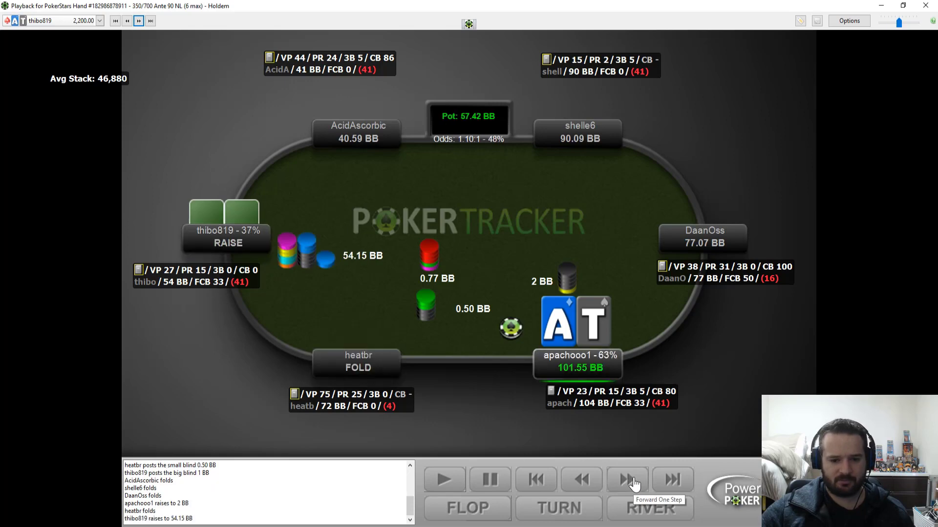
{"action": "left_click", "coordinate": [633, 483]}
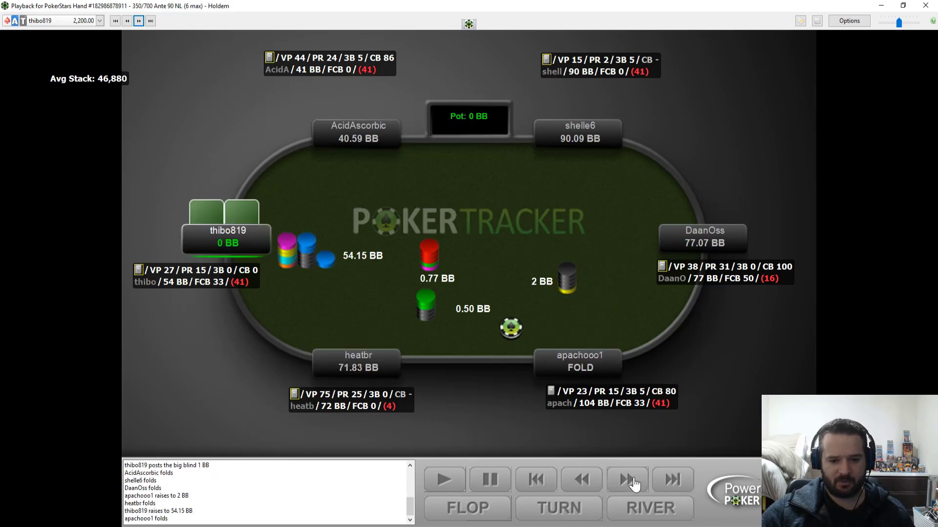
Load the 4♣ K♦ hand up to the opponent's 2.48 BB raise, and play the J♦ 2♣ hand through to the final preflop fold.
{"action": "left_click", "coordinate": [143, 22]}
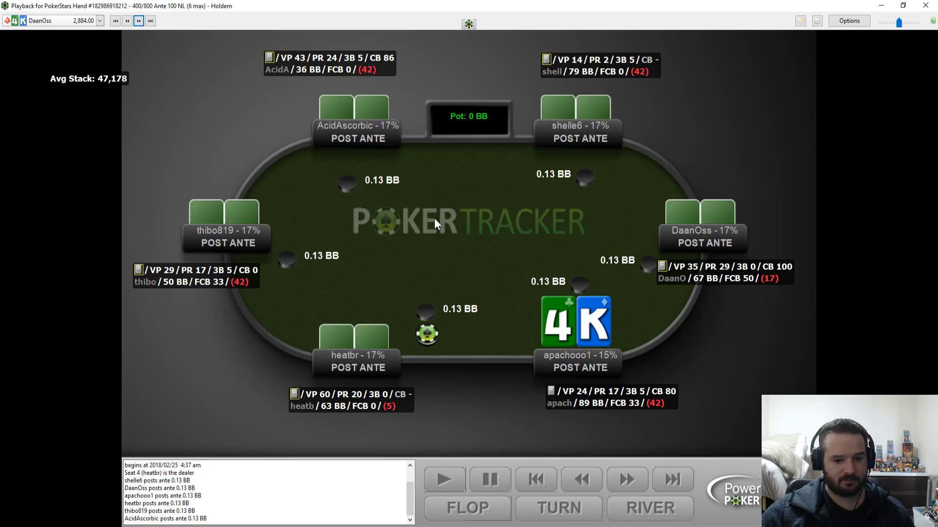
{"action": "left_click", "coordinate": [626, 480]}
{"action": "left_click", "coordinate": [626, 480]}
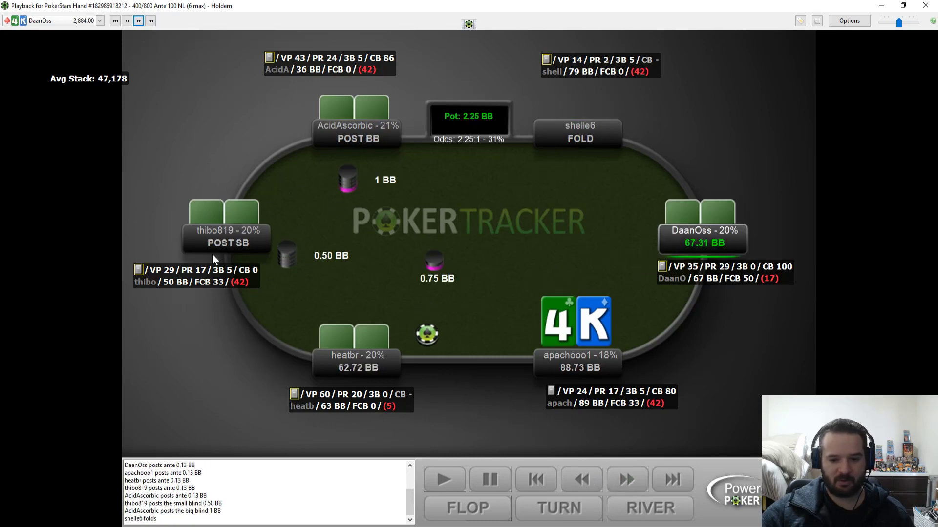
{"action": "left_click", "coordinate": [645, 482]}
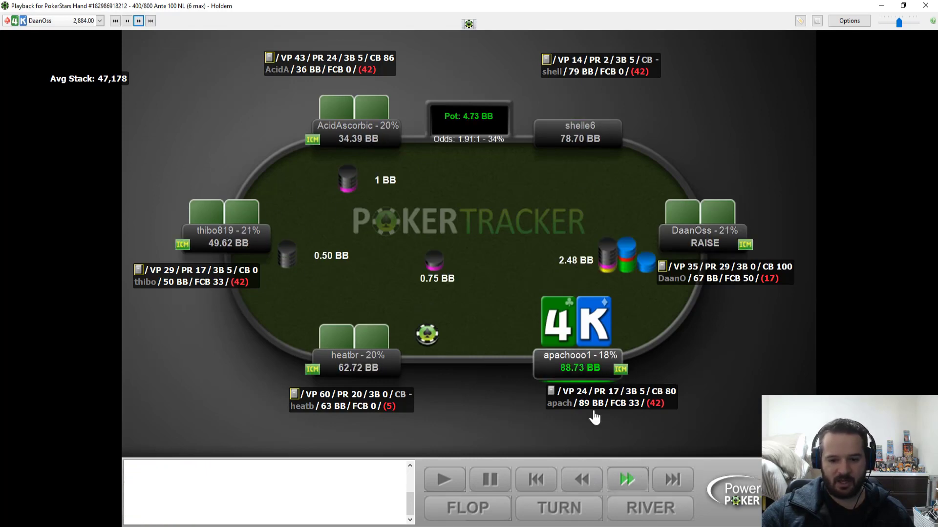
{"action": "left_click", "coordinate": [142, 24]}
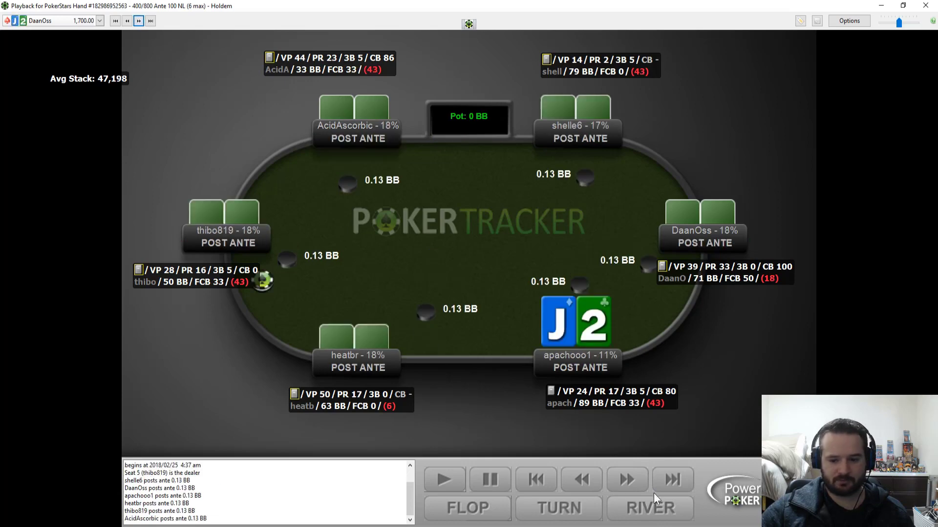
{"action": "left_click", "coordinate": [628, 482]}
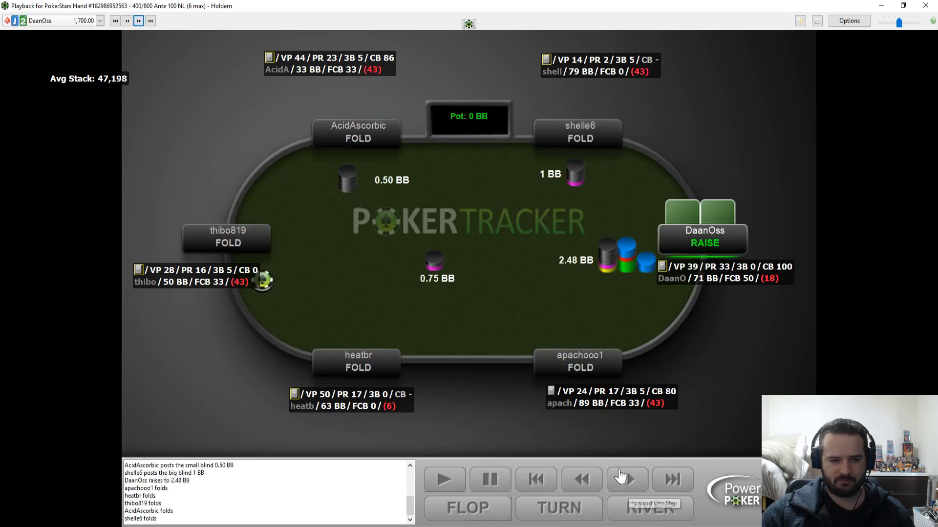
Load the K♦ J♠ hand and advance past the preflop call to the hero's 2.62 BB bet on the 2♠ 9♣ 4♠ flop.
{"action": "left_click", "coordinate": [139, 23]}
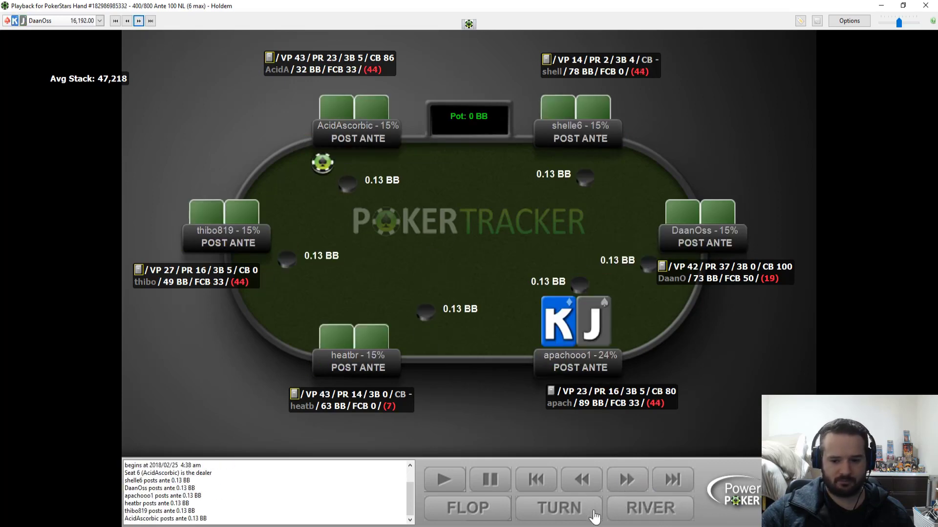
{"action": "left_click", "coordinate": [626, 481]}
{"action": "left_click", "coordinate": [626, 481]}
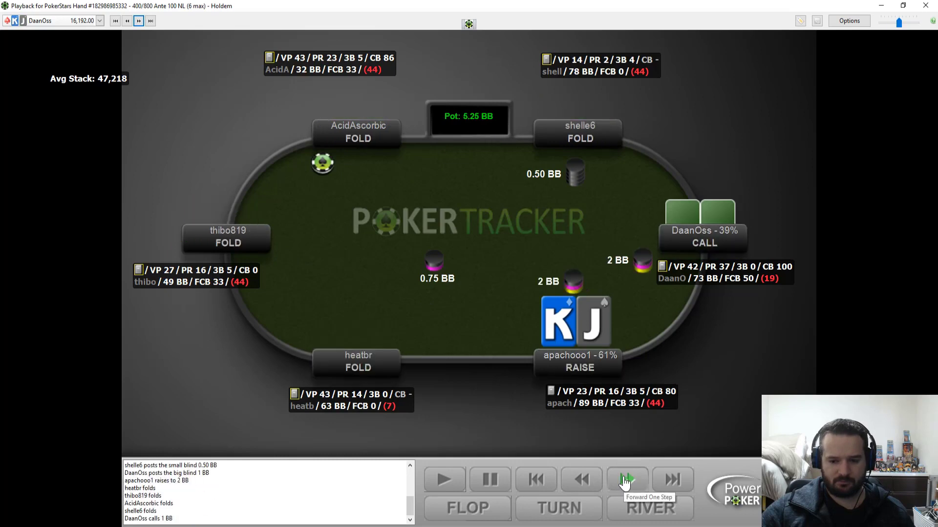
{"action": "left_click", "coordinate": [626, 481]}
{"action": "left_click", "coordinate": [625, 482]}
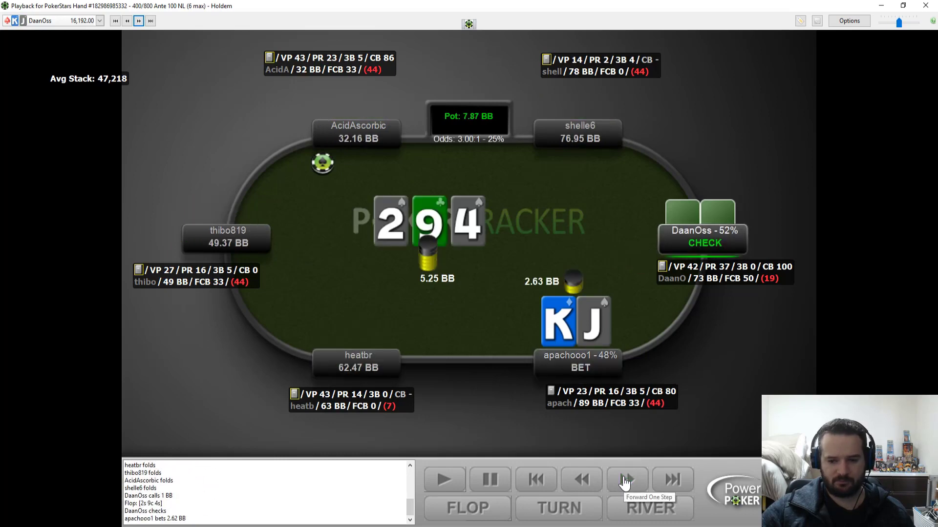
Step back to the big blind's preflop decision against the 2 BB raise, and advance past the call to the flop again.
{"action": "left_click", "coordinate": [581, 478]}
{"action": "left_click", "coordinate": [580, 478]}
{"action": "left_click", "coordinate": [580, 479]}
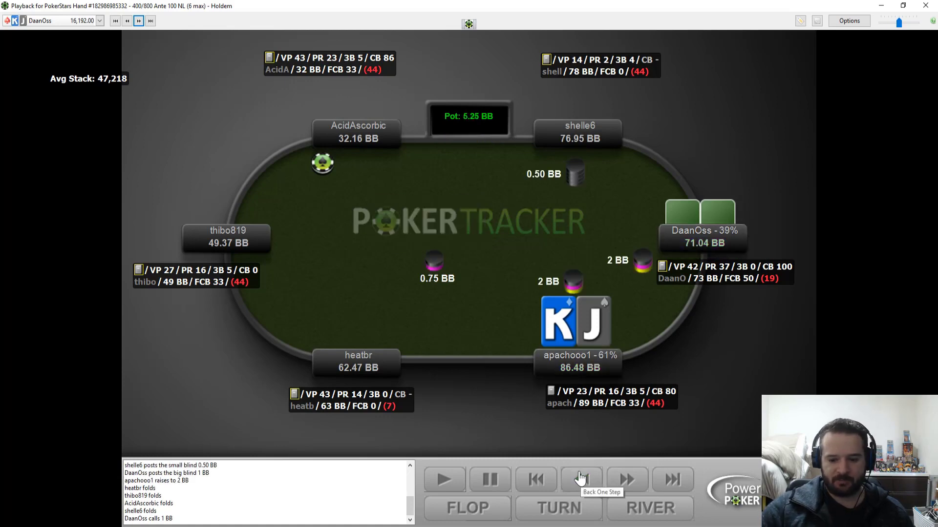
{"action": "left_click", "coordinate": [592, 482]}
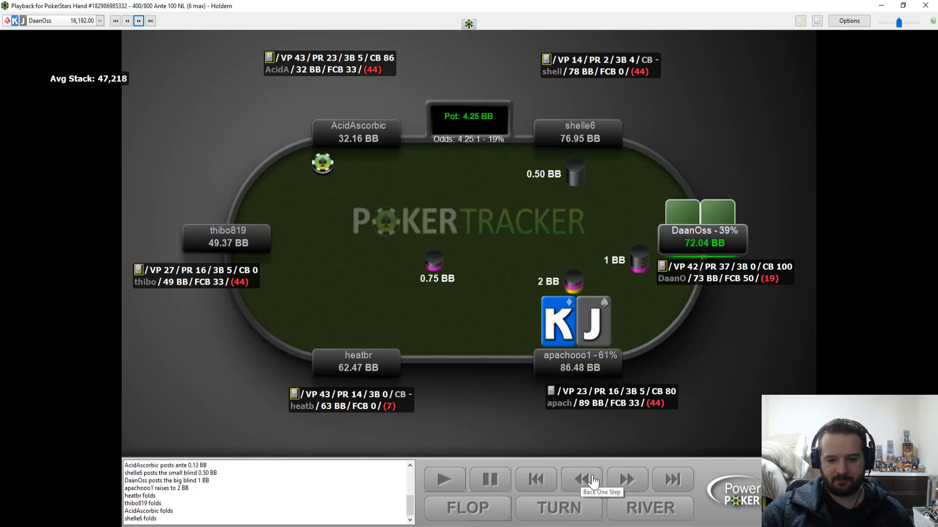
{"action": "left_click", "coordinate": [626, 479]}
{"action": "left_click", "coordinate": [626, 479]}
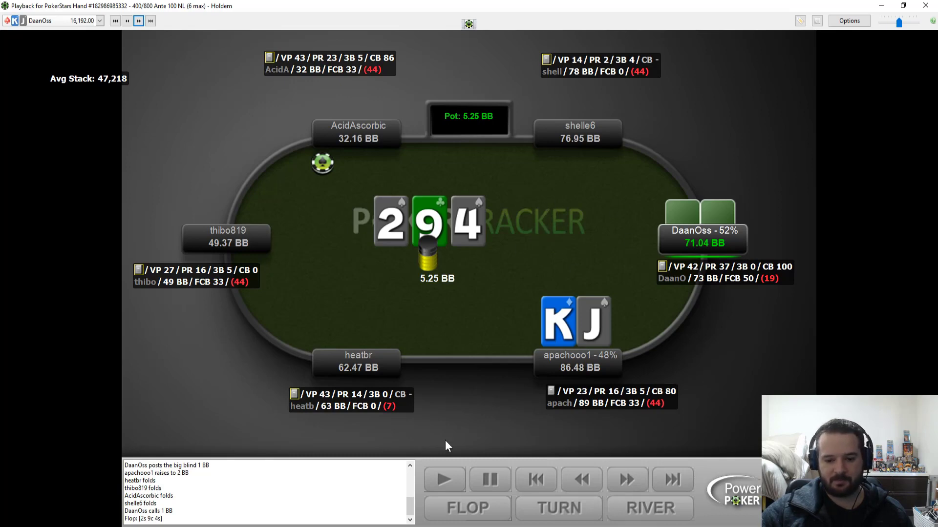
Advance past the opponent's flop check, the hero's 2.62 BB bet and the call to the Q♦ turn.
{"action": "left_click", "coordinate": [627, 480]}
{"action": "left_click", "coordinate": [627, 480]}
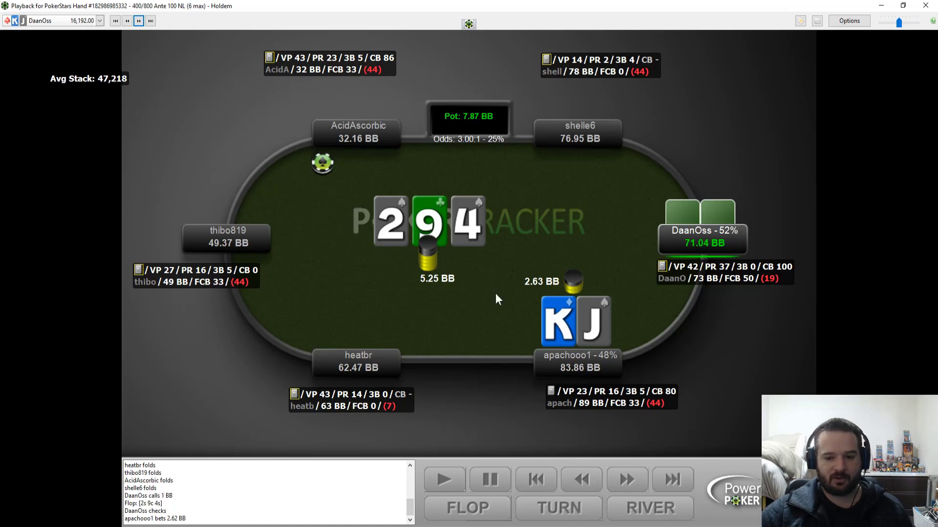
{"action": "left_click", "coordinate": [627, 480]}
{"action": "left_click", "coordinate": [628, 480]}
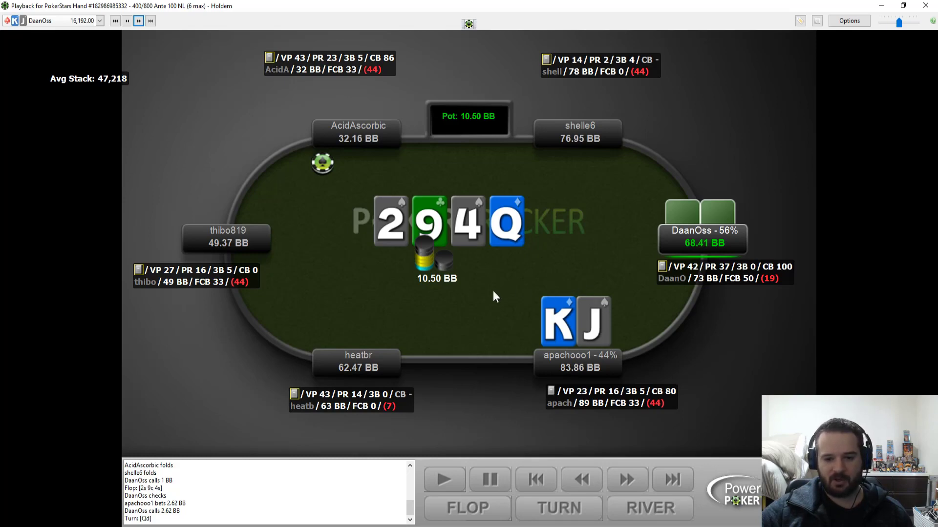
Advance past the turn check and the hero's 5.25 BB bet to the opponent's raise to 14.49 BB, and replay that raise.
{"action": "left_click", "coordinate": [629, 483]}
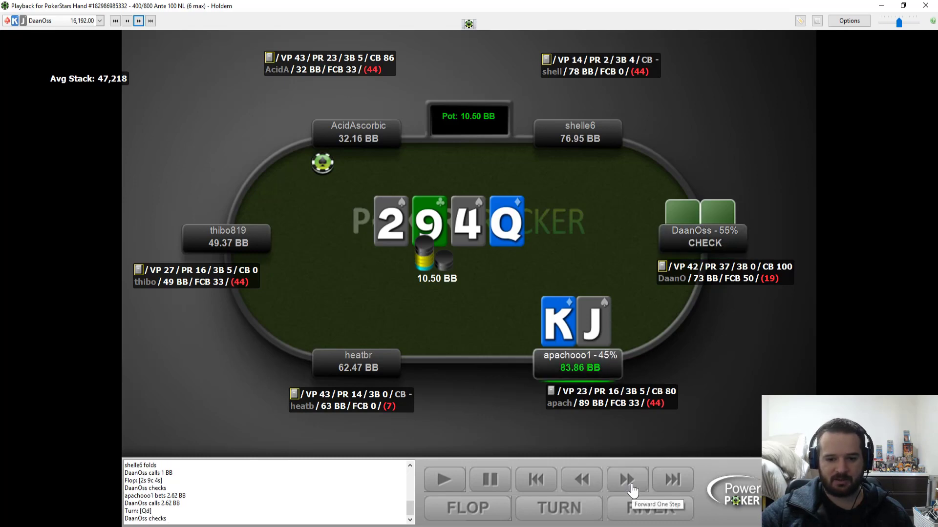
{"action": "left_click", "coordinate": [630, 486]}
{"action": "left_click", "coordinate": [629, 484]}
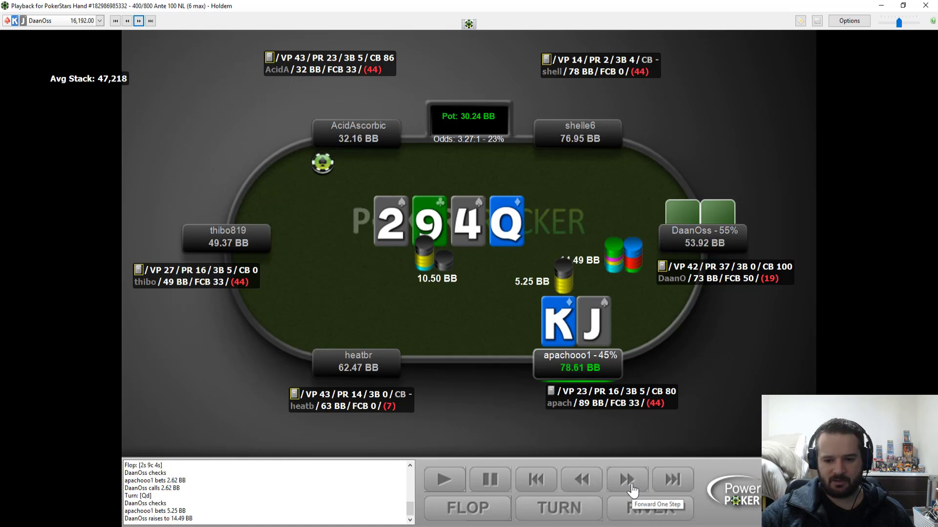
{"action": "left_click", "coordinate": [581, 489]}
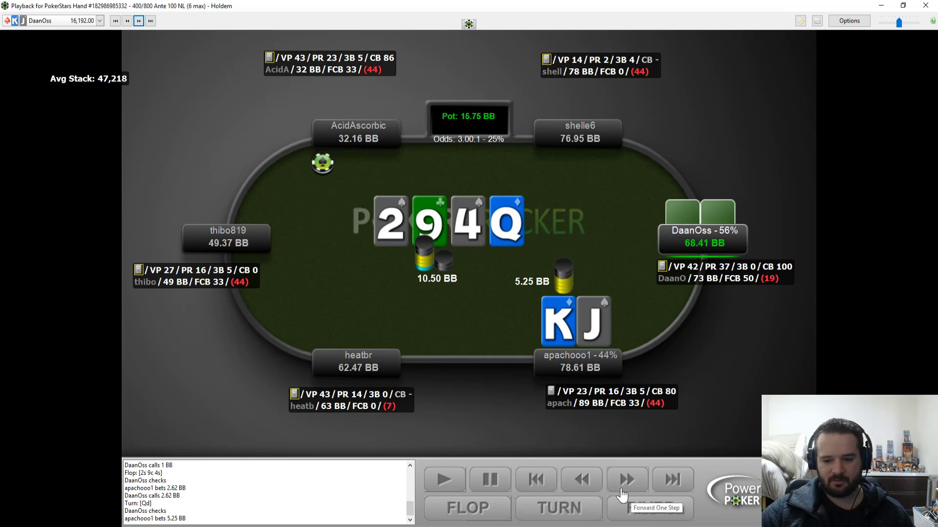
{"action": "left_click", "coordinate": [622, 490]}
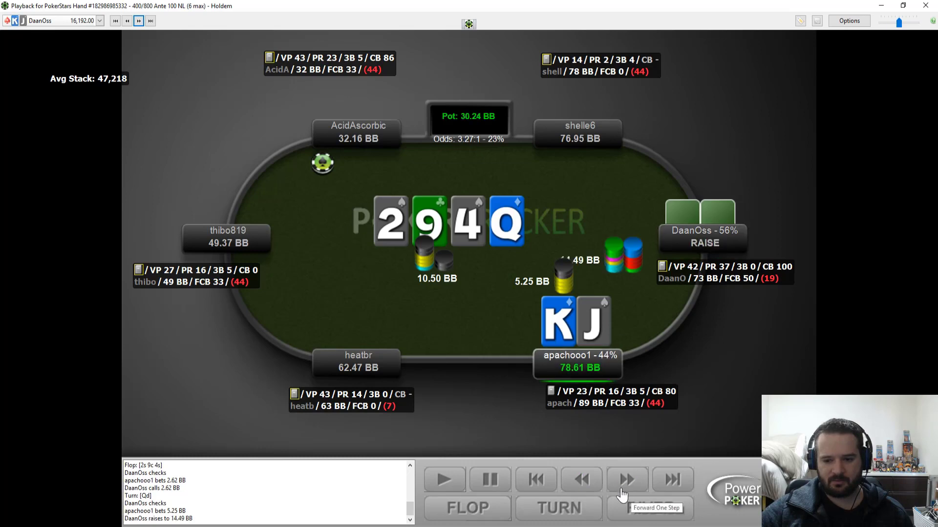
Advance past the hero's turn call, replay that call, and continue through the 8♦ river and the opponent's 53.92 BB bet to the hand's end.
{"action": "left_click", "coordinate": [625, 482]}
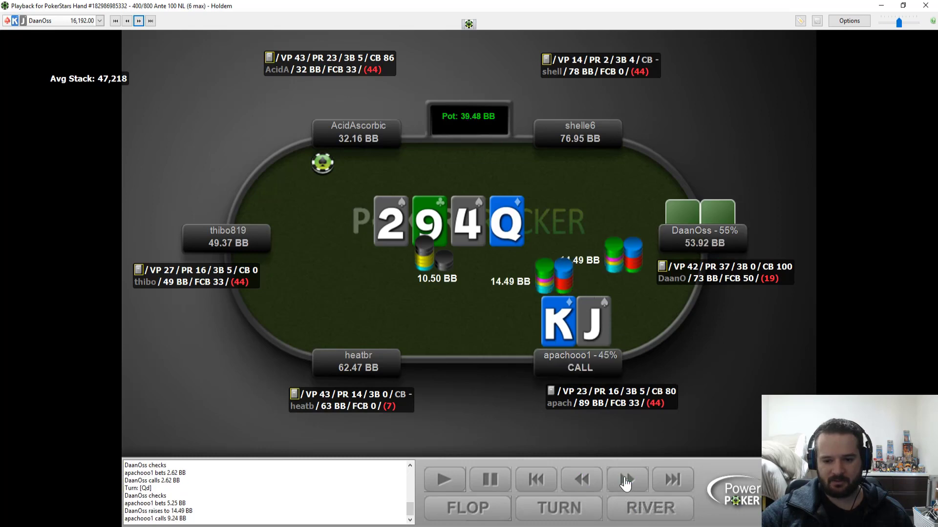
{"action": "left_click", "coordinate": [588, 483]}
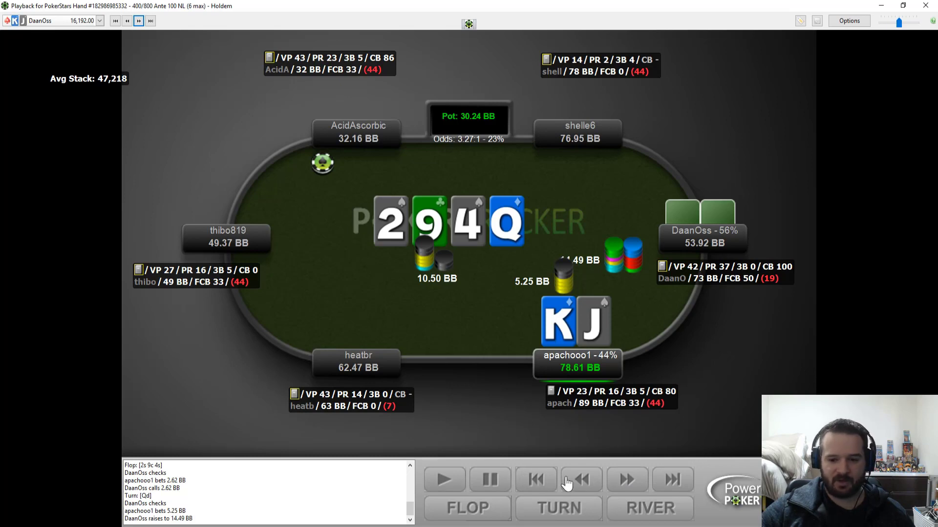
{"action": "left_click", "coordinate": [625, 483]}
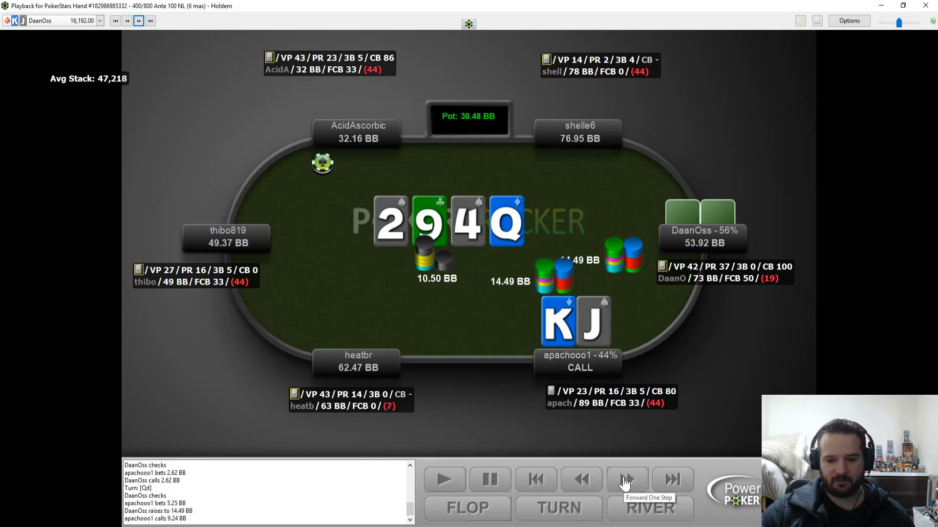
{"action": "left_click", "coordinate": [625, 483]}
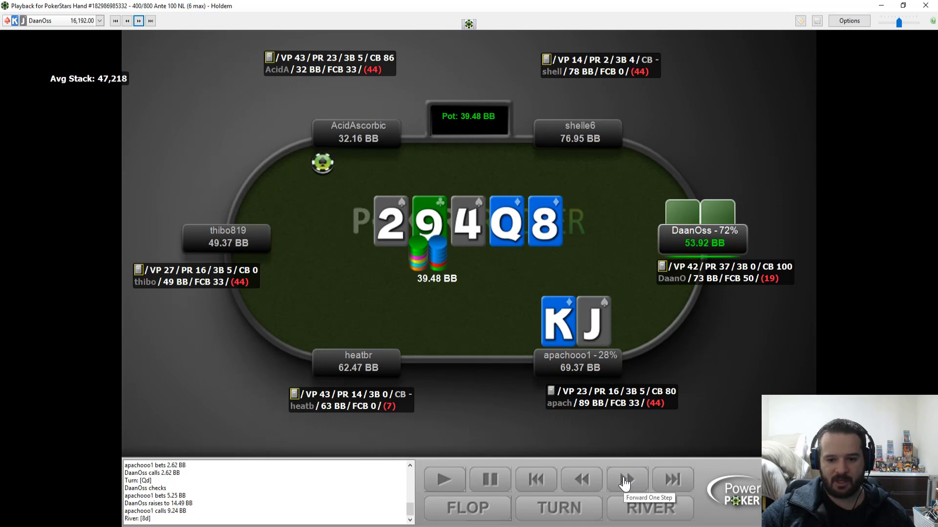
{"action": "left_click", "coordinate": [627, 480]}
{"action": "left_click", "coordinate": [627, 480]}
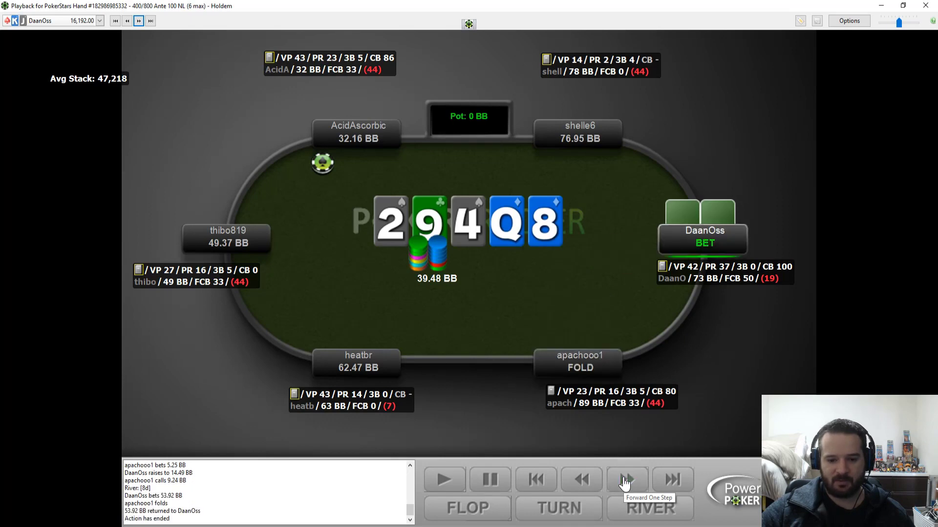
Load the 4♠ 7♠ hand and advance past the preflop call to the opponent's 1.84 BB bet on the 9♣ A♣ 8♠ flop.
{"action": "left_click", "coordinate": [140, 21]}
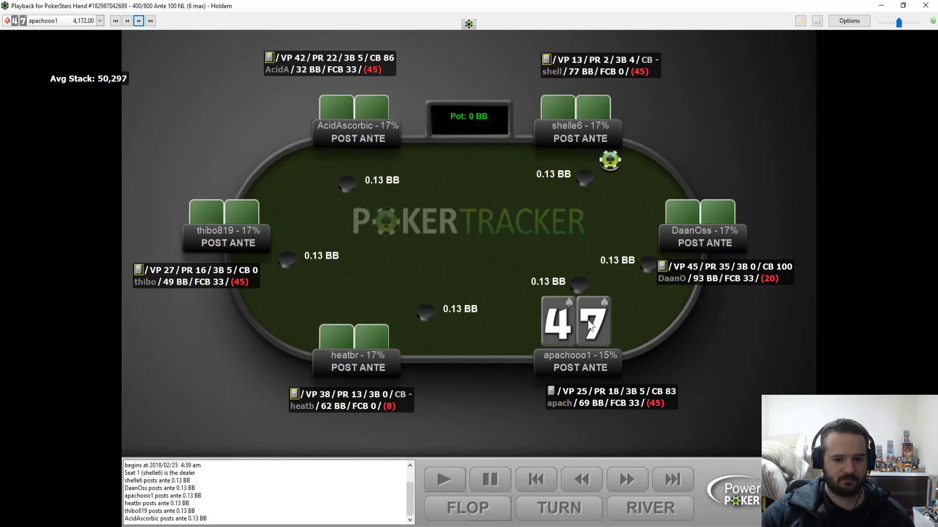
{"action": "left_click", "coordinate": [627, 483]}
{"action": "left_click", "coordinate": [633, 483]}
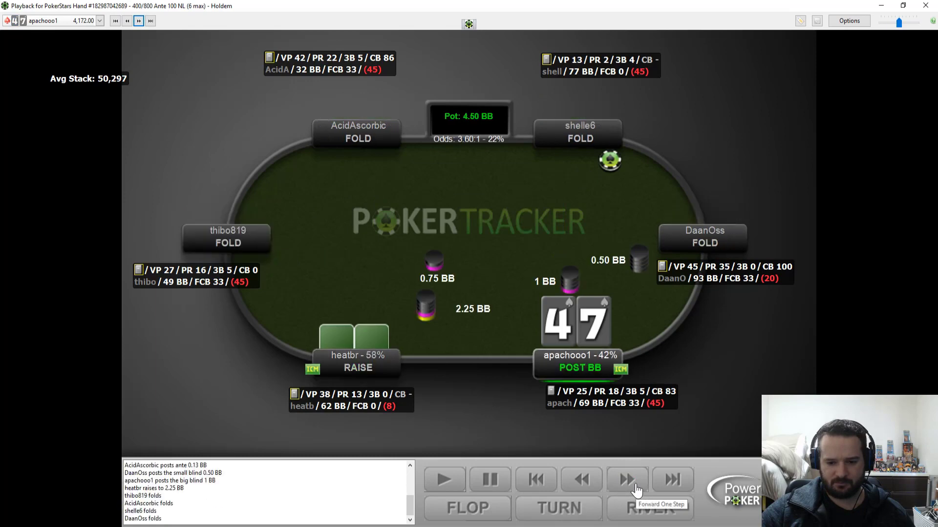
{"action": "left_click", "coordinate": [636, 487]}
{"action": "left_click", "coordinate": [637, 487]}
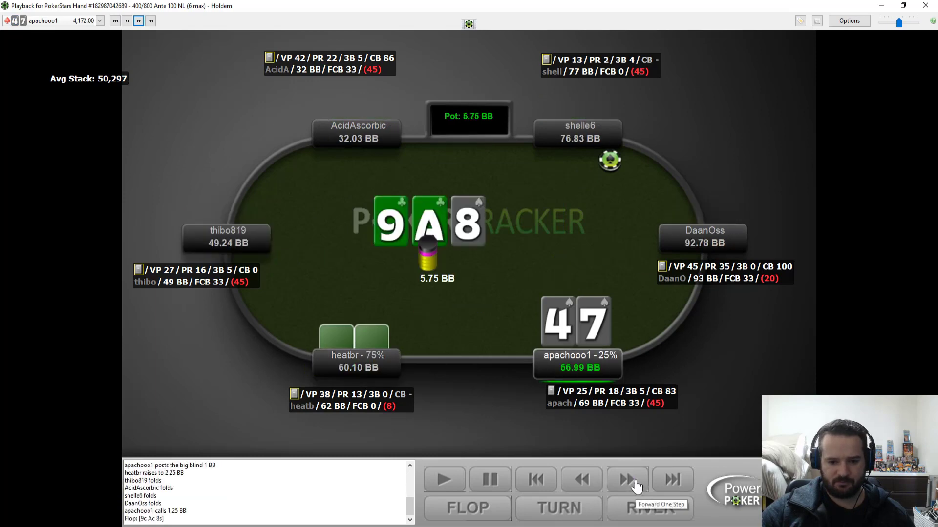
{"action": "left_click", "coordinate": [636, 486]}
{"action": "left_click", "coordinate": [637, 486]}
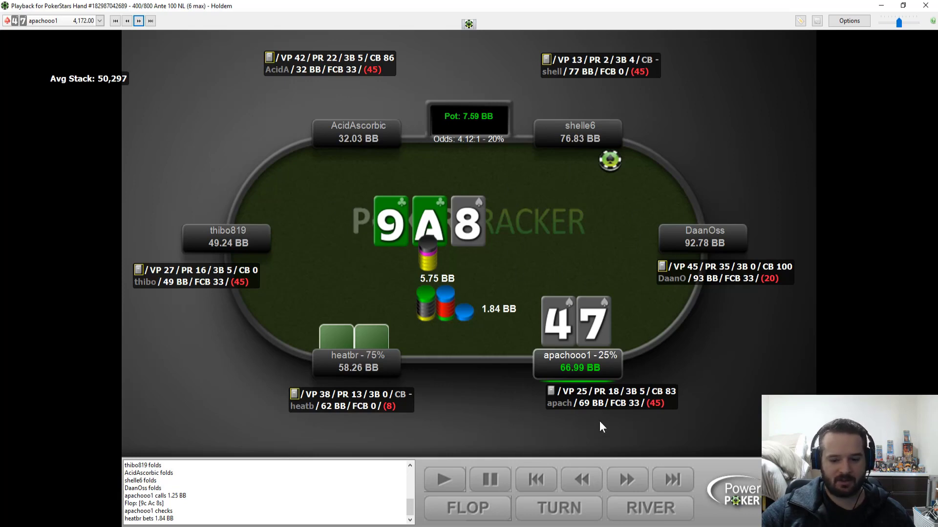
Return to the start of the 4♠ 7♠ hand and replay it up to the 1.84 BB flop bet.
{"action": "left_click", "coordinate": [139, 22]}
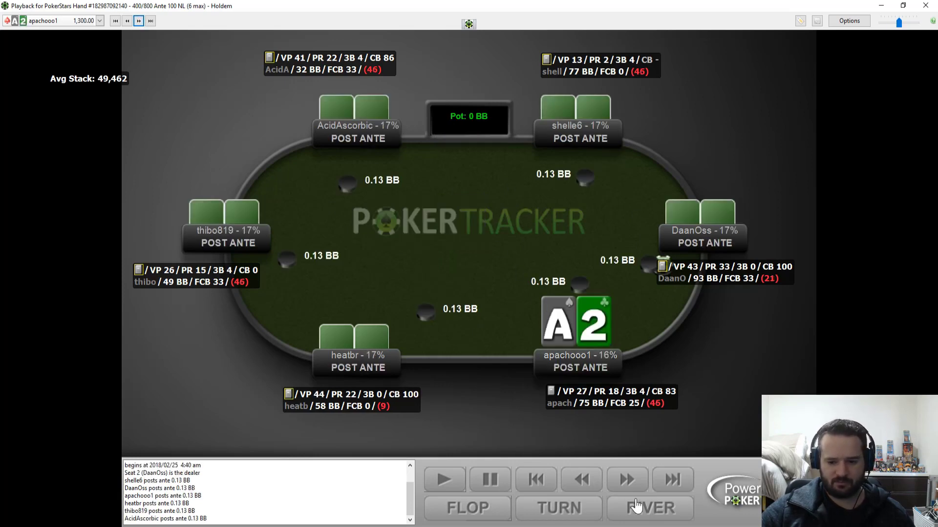
{"action": "left_click", "coordinate": [127, 21]}
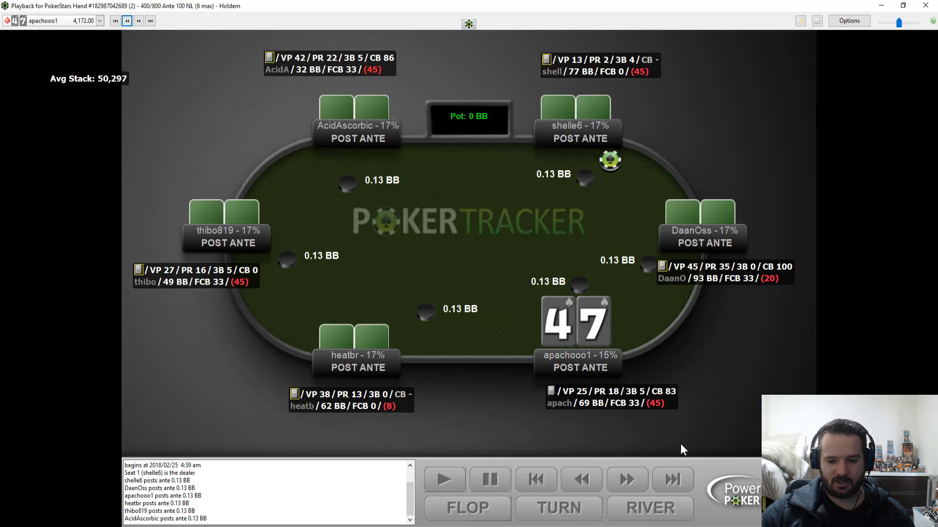
{"action": "left_click", "coordinate": [638, 483]}
{"action": "left_click", "coordinate": [639, 483]}
{"action": "left_click", "coordinate": [639, 483]}
{"action": "left_click", "coordinate": [638, 483]}
{"action": "left_click", "coordinate": [638, 483]}
{"action": "left_click", "coordinate": [638, 483]}
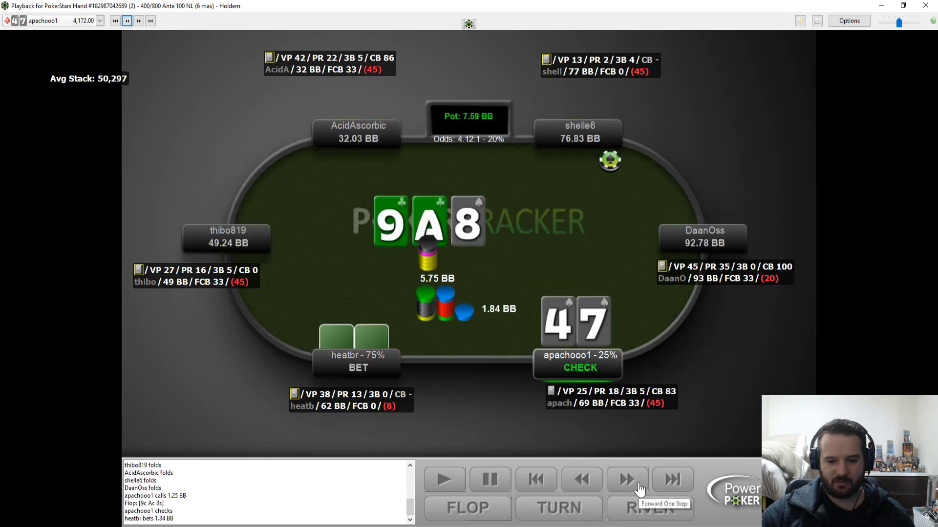
Advance past the hero's flop call to the 5♠ turn, and through both players' checks to the 7♦ river.
{"action": "left_click", "coordinate": [638, 484]}
{"action": "left_click", "coordinate": [639, 483]}
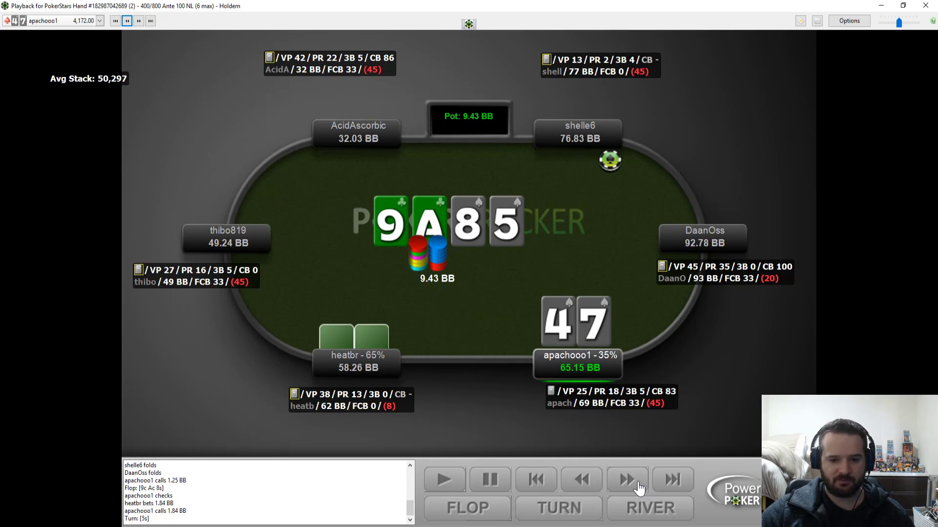
{"action": "left_click", "coordinate": [639, 483]}
{"action": "left_click", "coordinate": [638, 483]}
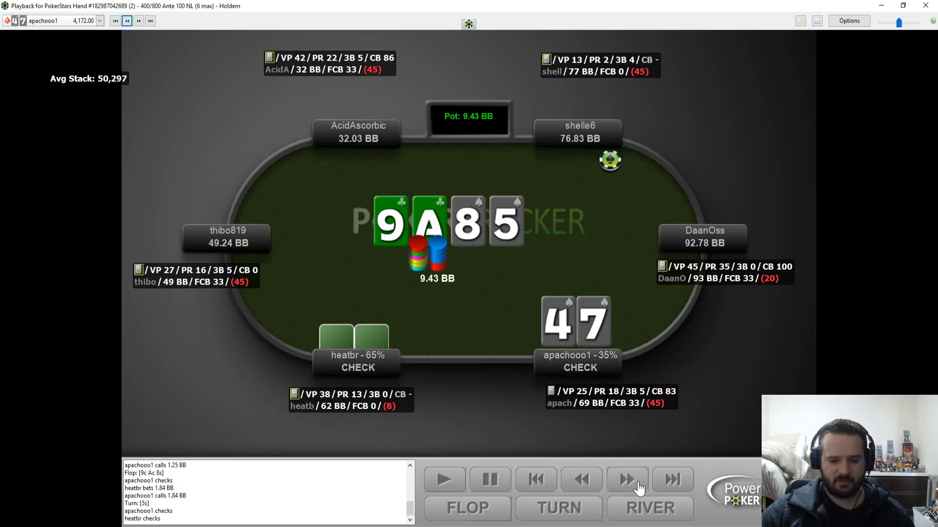
{"action": "left_click", "coordinate": [638, 483]}
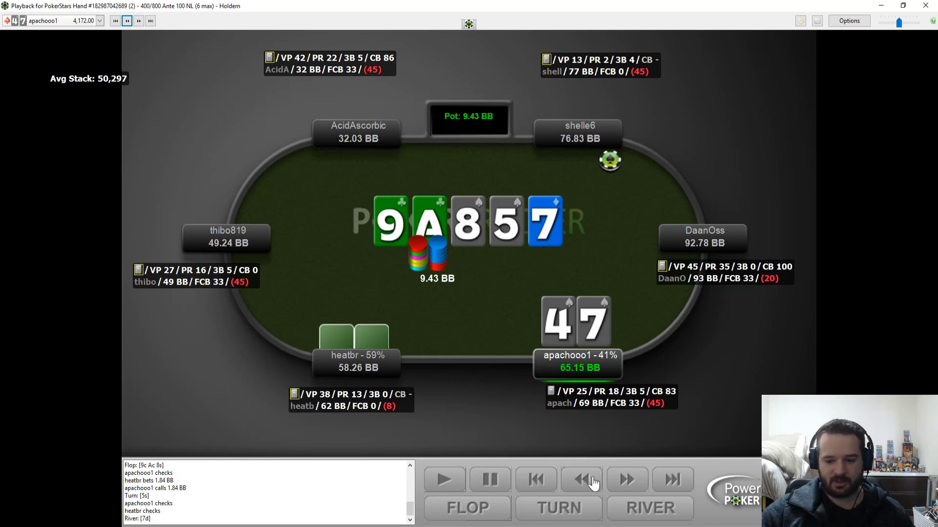
Advance past the hero's 4.71 BB river bet and the opponent's fold to the end of the hand.
{"action": "left_click", "coordinate": [618, 480]}
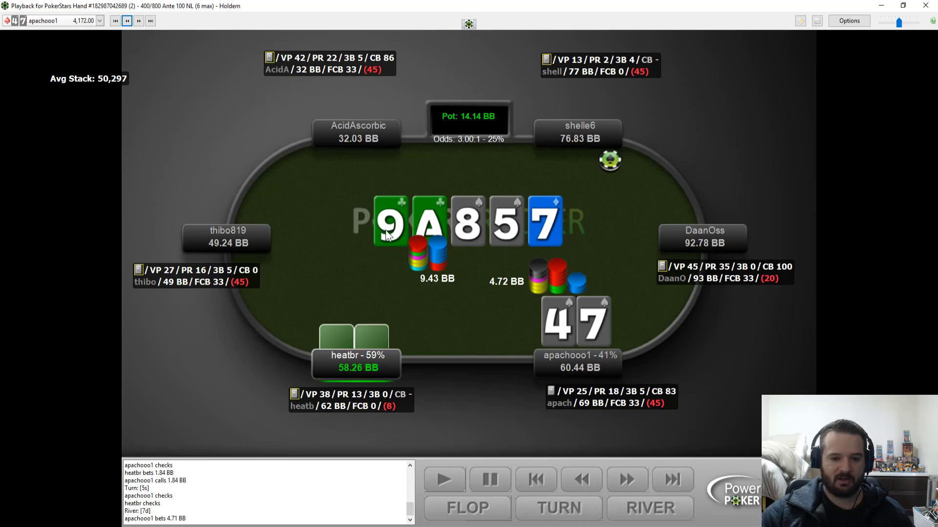
{"action": "left_click", "coordinate": [627, 480]}
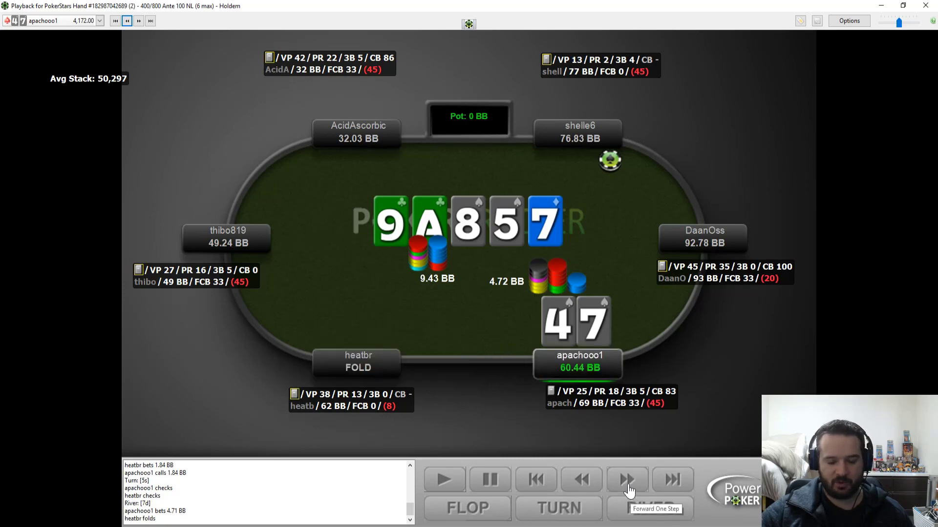
{"action": "left_click", "coordinate": [628, 481]}
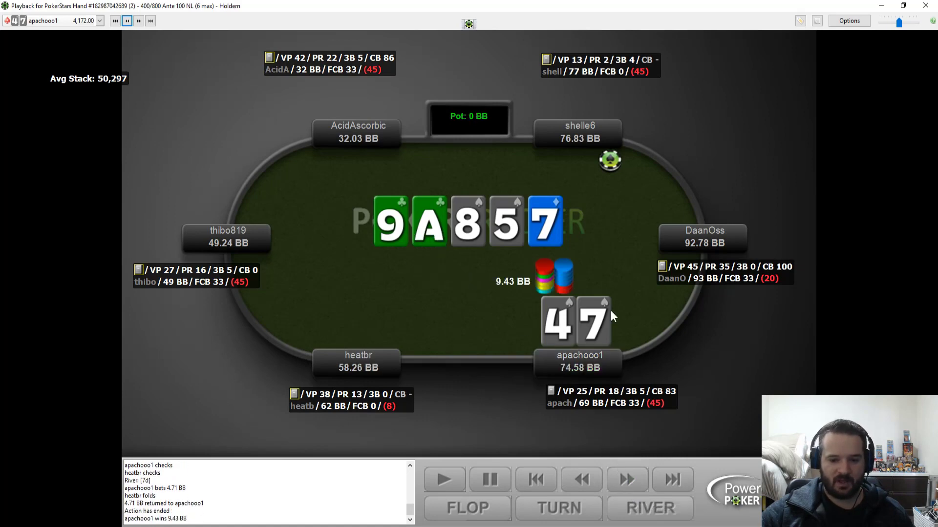
Load the A♠ 2♣ hand and advance past the hero's 3 BB small-blind raise and the big blind's fold.
{"action": "left_click", "coordinate": [138, 22]}
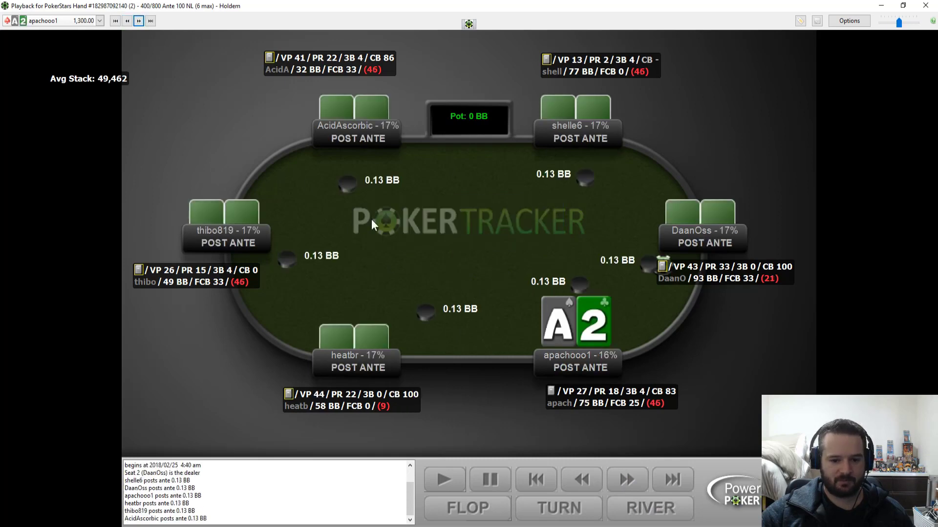
{"action": "left_click", "coordinate": [643, 484]}
{"action": "left_click", "coordinate": [644, 484]}
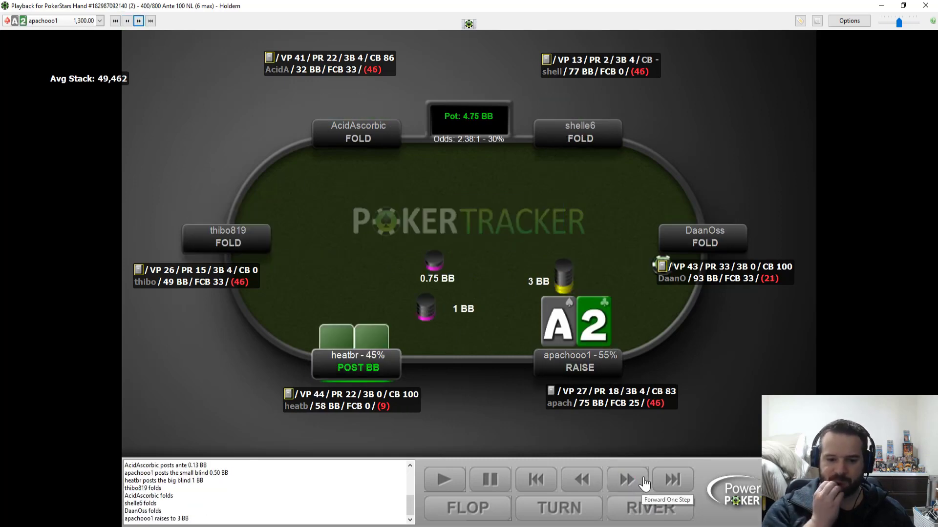
{"action": "left_click", "coordinate": [643, 484]}
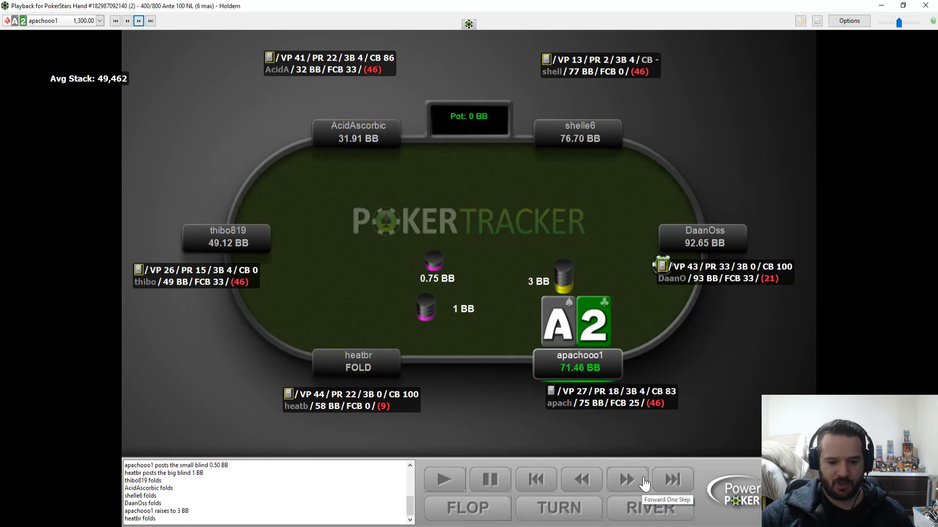
{"action": "left_click", "coordinate": [643, 484]}
Load the K♣ A♦ hand and advance past the 2.20 BB open and the hero's 7 BB reraise to the opener's call.
{"action": "left_click", "coordinate": [139, 20]}
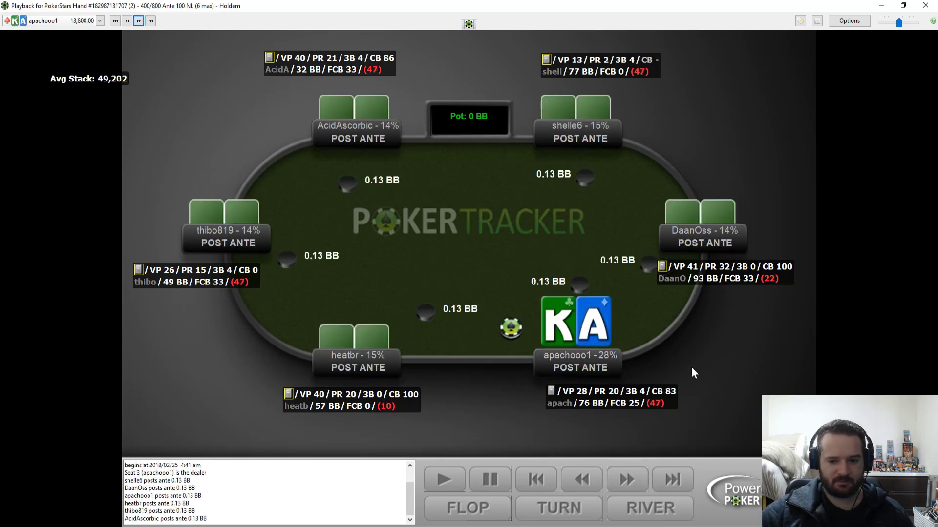
{"action": "left_click", "coordinate": [645, 483]}
{"action": "left_click", "coordinate": [645, 483]}
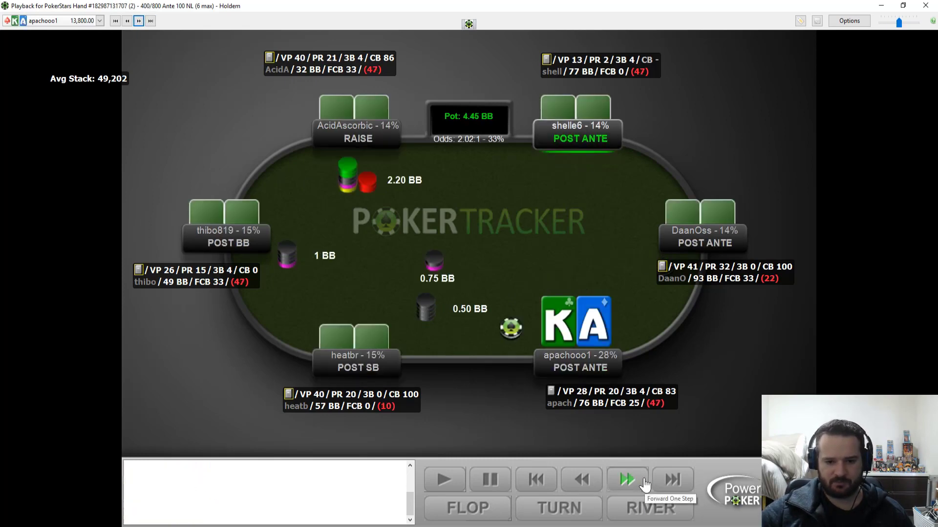
{"action": "left_click", "coordinate": [645, 483]}
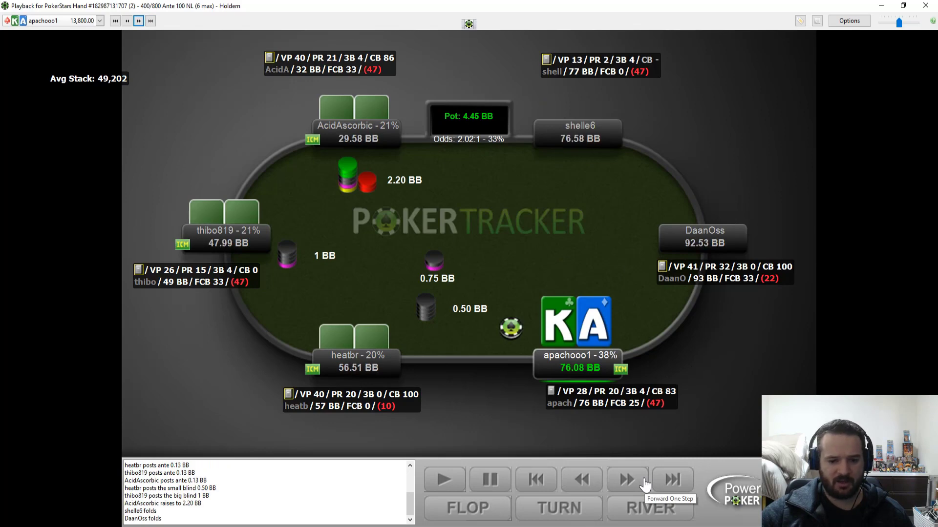
{"action": "left_click", "coordinate": [645, 483]}
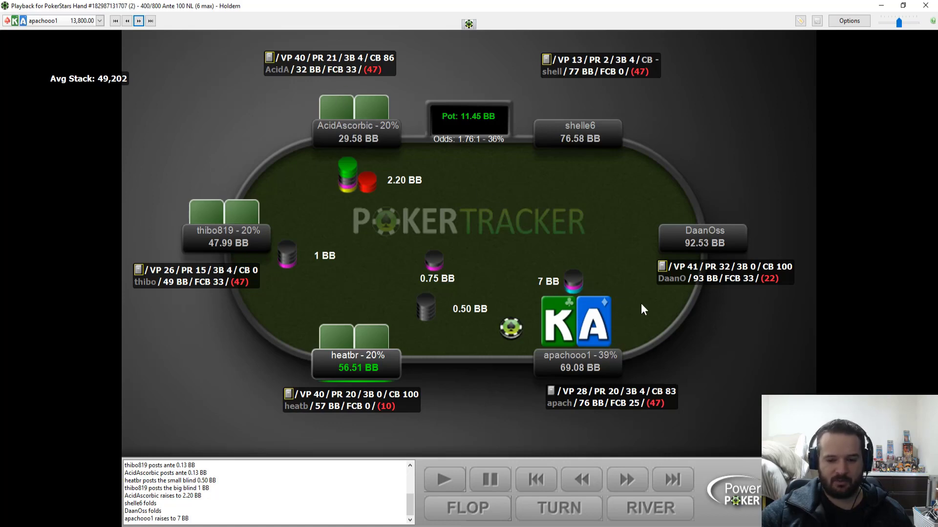
{"action": "left_click", "coordinate": [626, 482]}
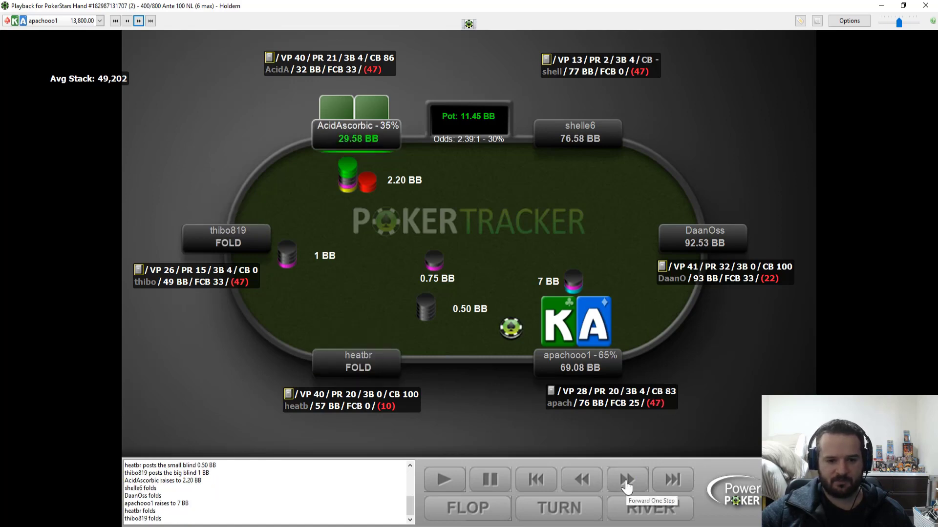
{"action": "left_click", "coordinate": [627, 482]}
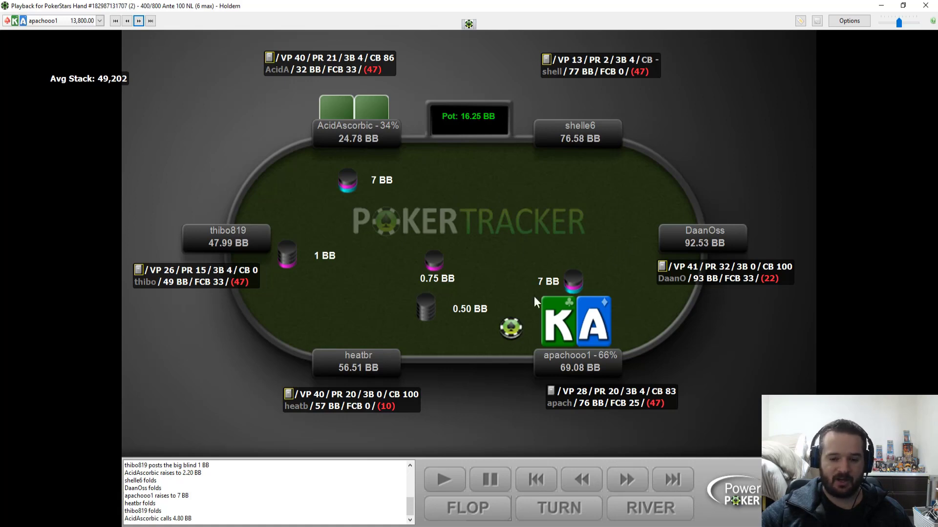
Advance to the 9♣ Q♣ A♣ flop, past the check, the hero's 8.12 BB bet and the call, to the 8♠ turn.
{"action": "left_click", "coordinate": [630, 484]}
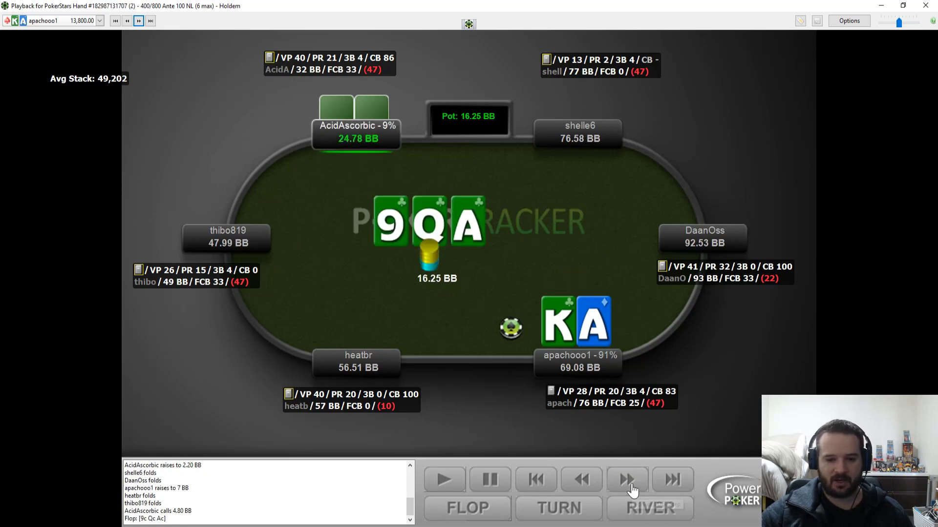
{"action": "left_click", "coordinate": [628, 484]}
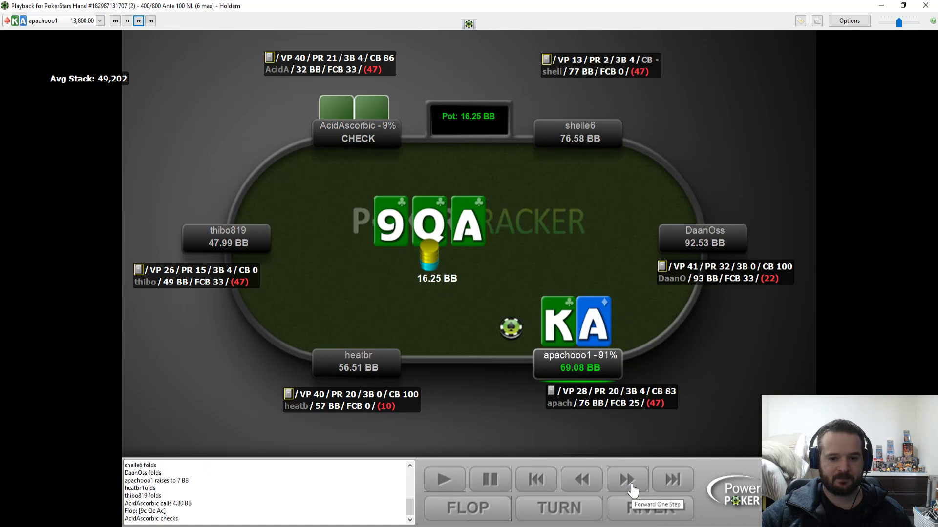
{"action": "left_click", "coordinate": [630, 483]}
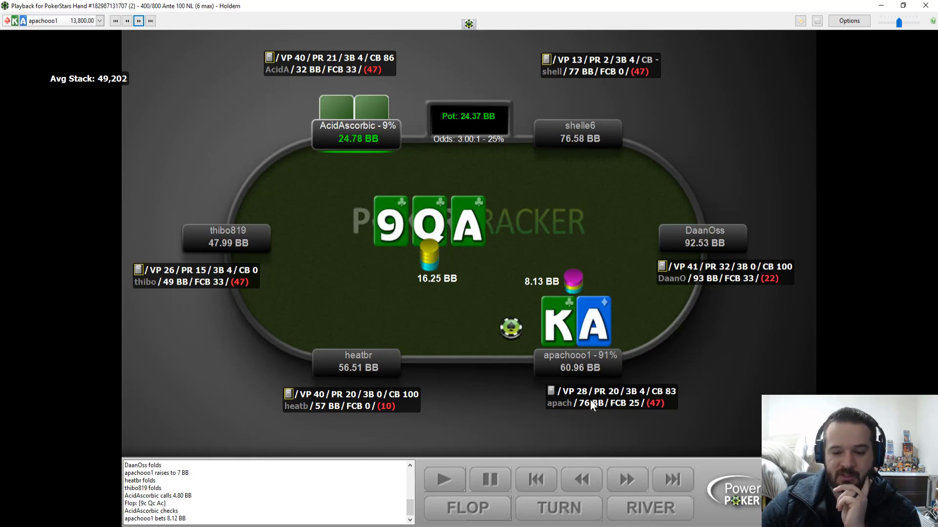
{"action": "left_click", "coordinate": [632, 488]}
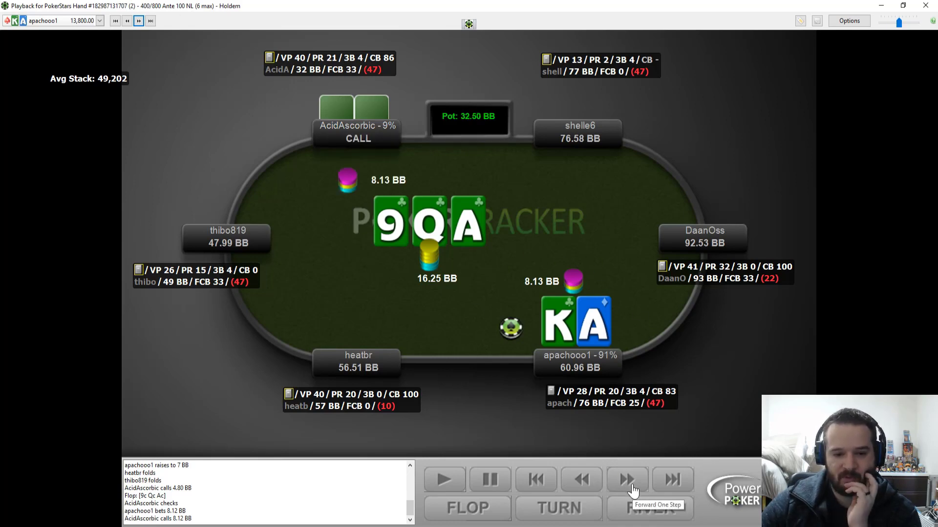
{"action": "left_click", "coordinate": [633, 490]}
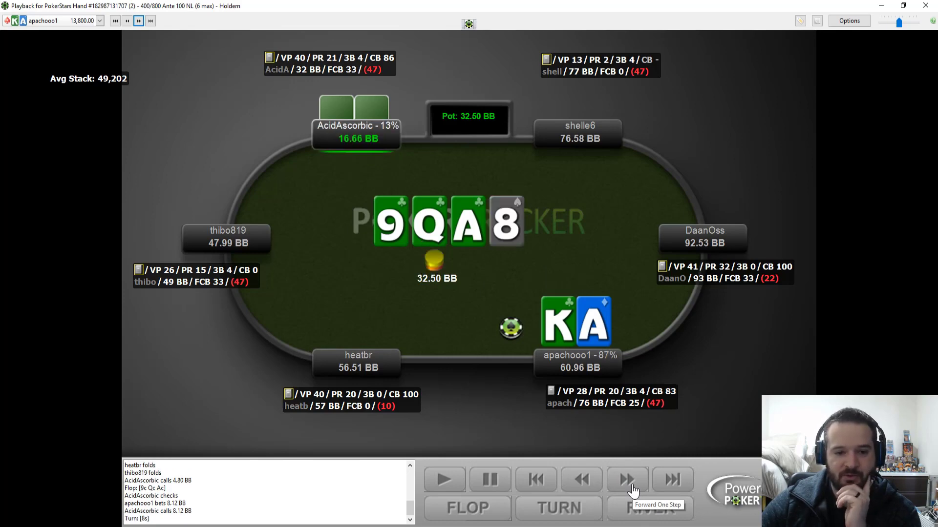
Advance past the opponent's turn check and the hero's 60.96 BB all-in bet to the end of the hand.
{"action": "left_click", "coordinate": [633, 490]}
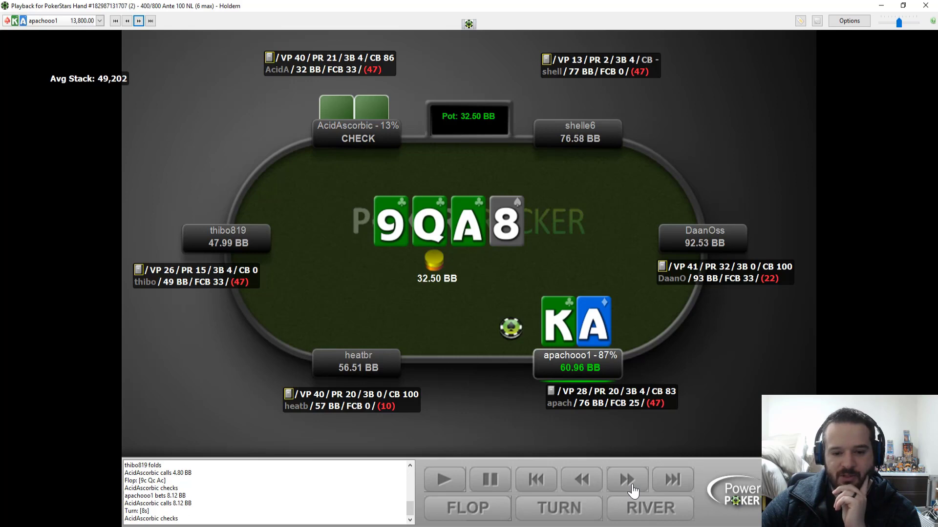
{"action": "left_click", "coordinate": [633, 490]}
{"action": "left_click", "coordinate": [633, 490]}
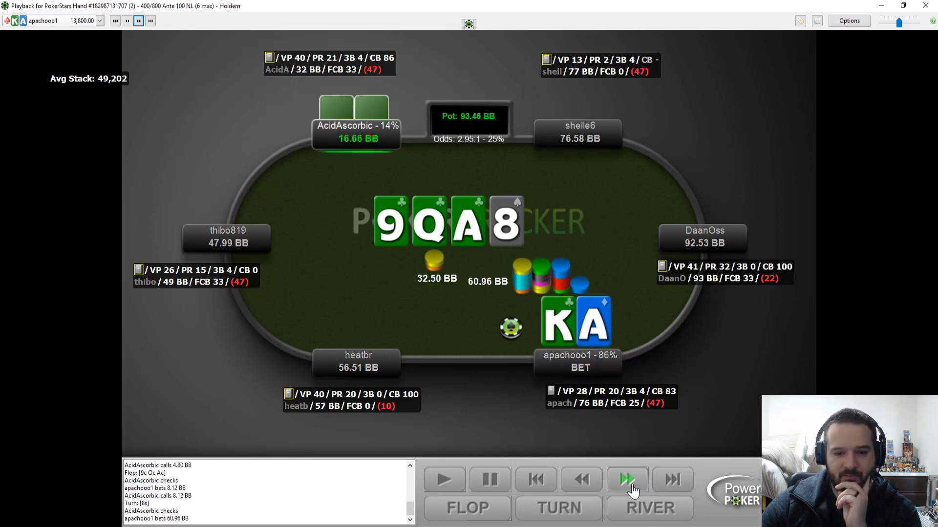
{"action": "left_click", "coordinate": [634, 490]}
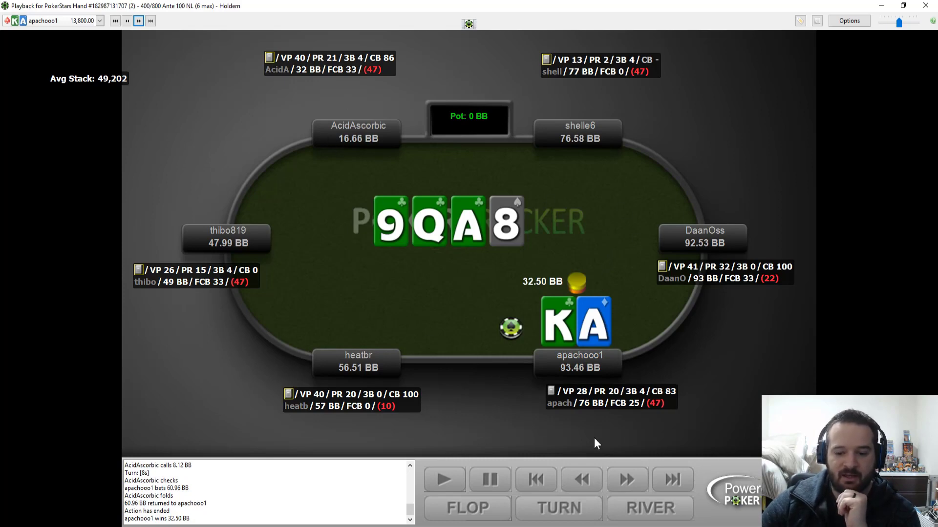
Step the K♣ A♦ hand back from its end to the hero's decision after the check on the 9♣ Q♣ A♣ flop.
{"action": "left_click", "coordinate": [594, 483]}
{"action": "left_click", "coordinate": [594, 484]}
{"action": "left_click", "coordinate": [594, 484]}
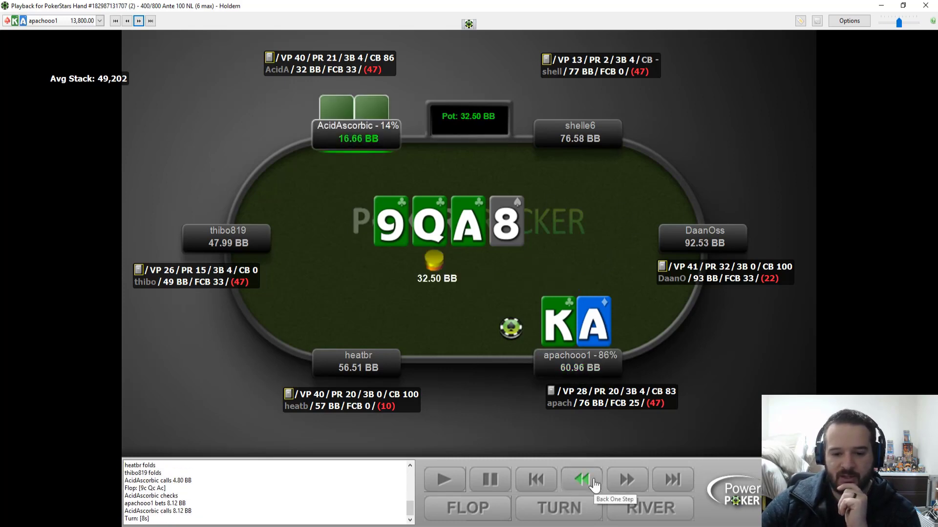
{"action": "left_click", "coordinate": [594, 483]}
{"action": "left_click", "coordinate": [595, 484]}
{"action": "left_click", "coordinate": [594, 483]}
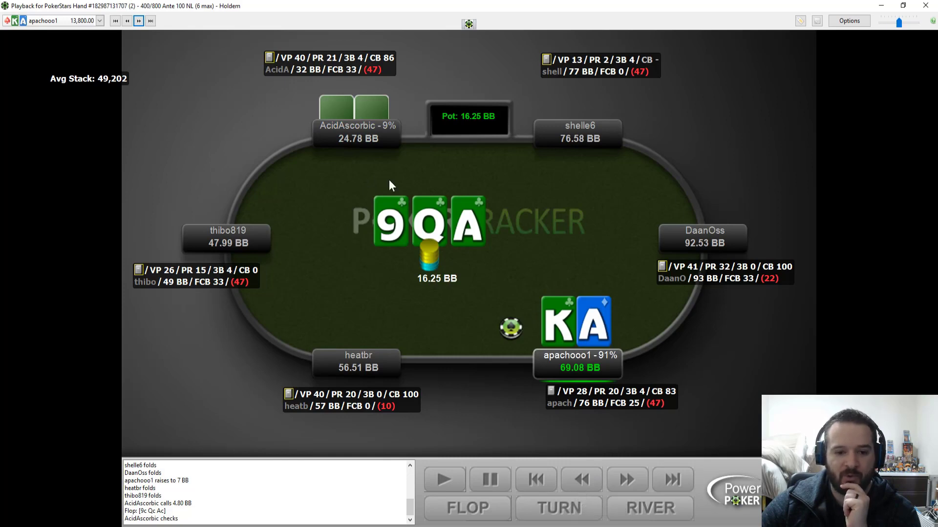
Replay the hero's 8.12 BB flop bet and 60.96 BB all-in on the 8♠ turn through to the end of the hand.
{"action": "left_click", "coordinate": [627, 483]}
{"action": "left_click", "coordinate": [627, 488]}
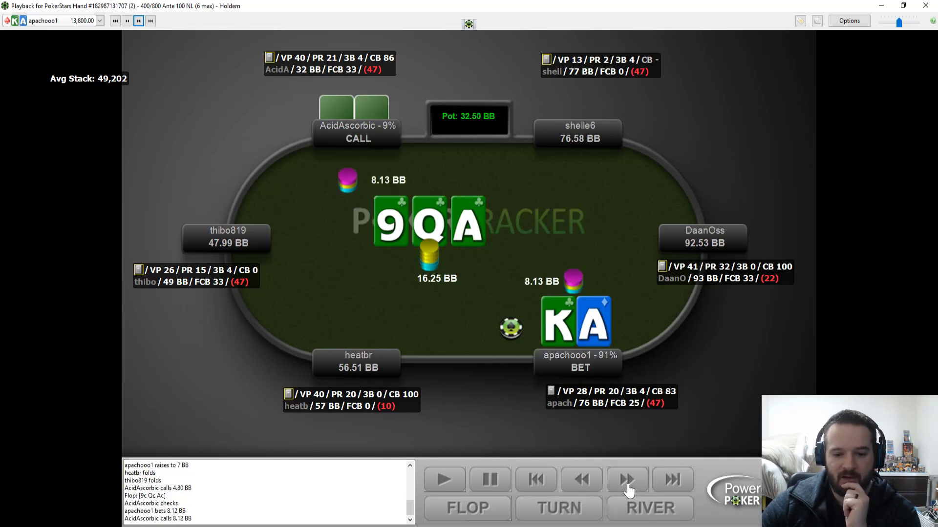
{"action": "left_click", "coordinate": [627, 483]}
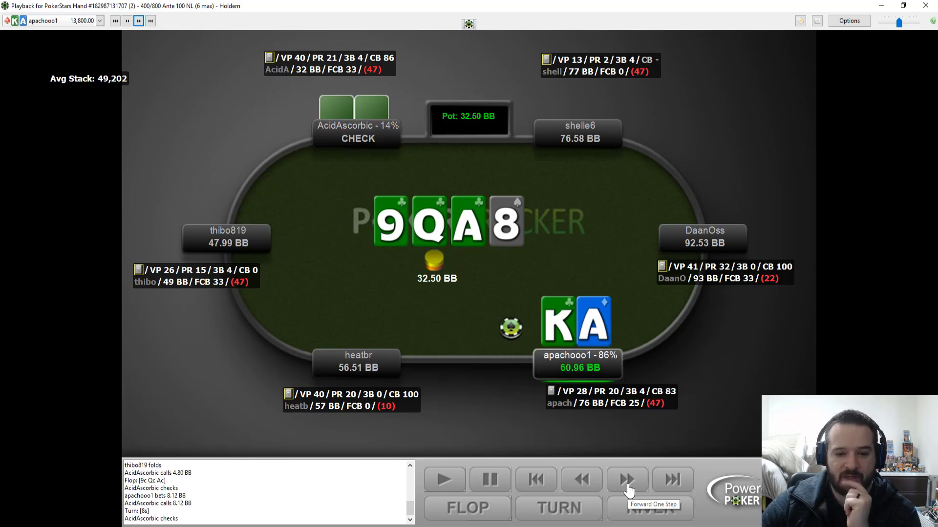
{"action": "left_click", "coordinate": [628, 488]}
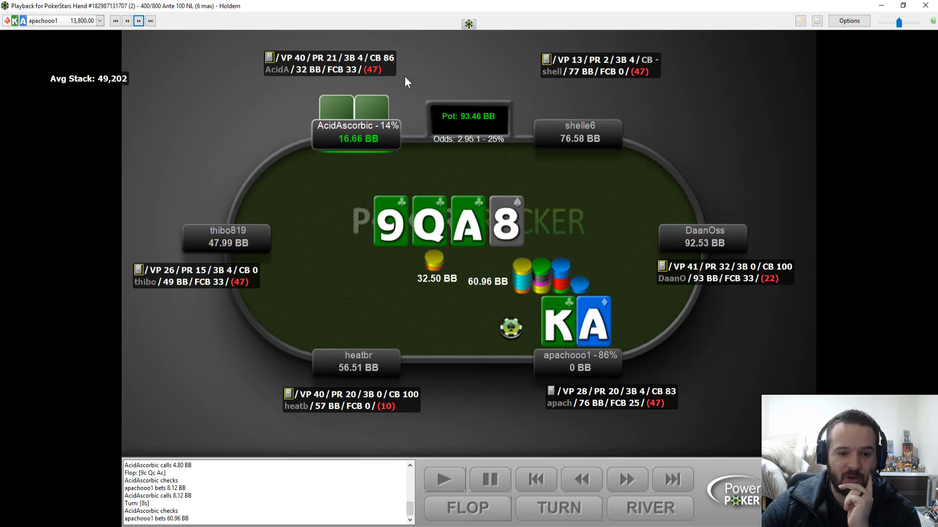
{"action": "left_click", "coordinate": [627, 479]}
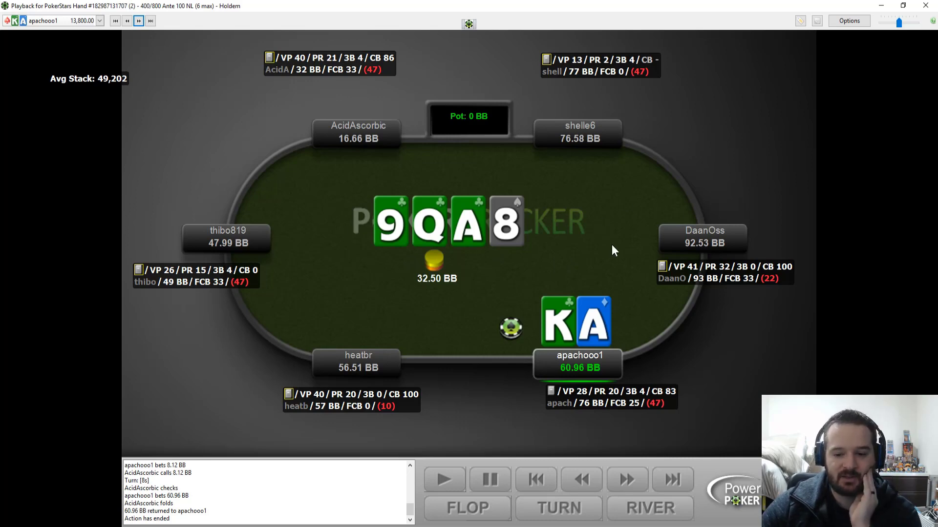
{"action": "left_click", "coordinate": [644, 481]}
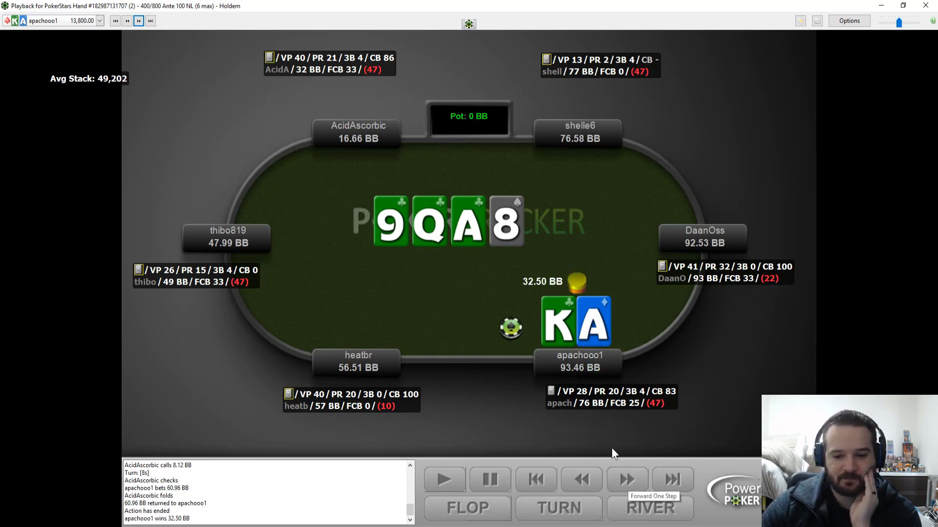
Load the 8♦ 2♣ hand and advance past the 2 BB open, the hero's fold and the following folds to the big blind.
{"action": "left_click", "coordinate": [139, 21]}
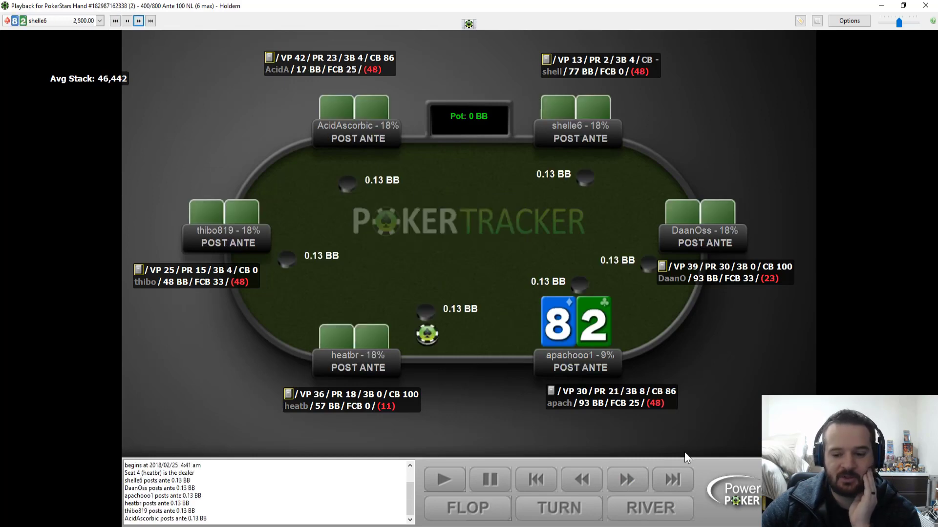
{"action": "left_click", "coordinate": [639, 486]}
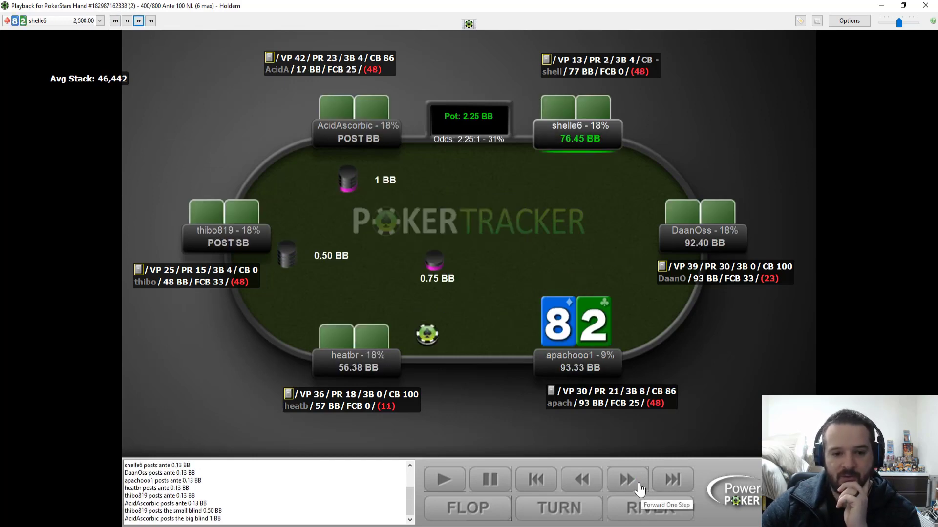
{"action": "left_click", "coordinate": [639, 485]}
{"action": "left_click", "coordinate": [639, 486]}
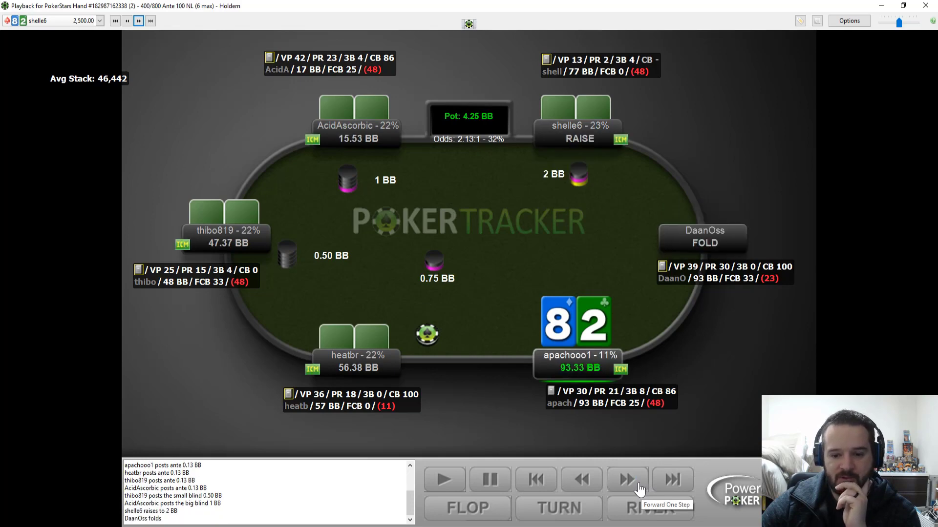
{"action": "left_click", "coordinate": [639, 486]}
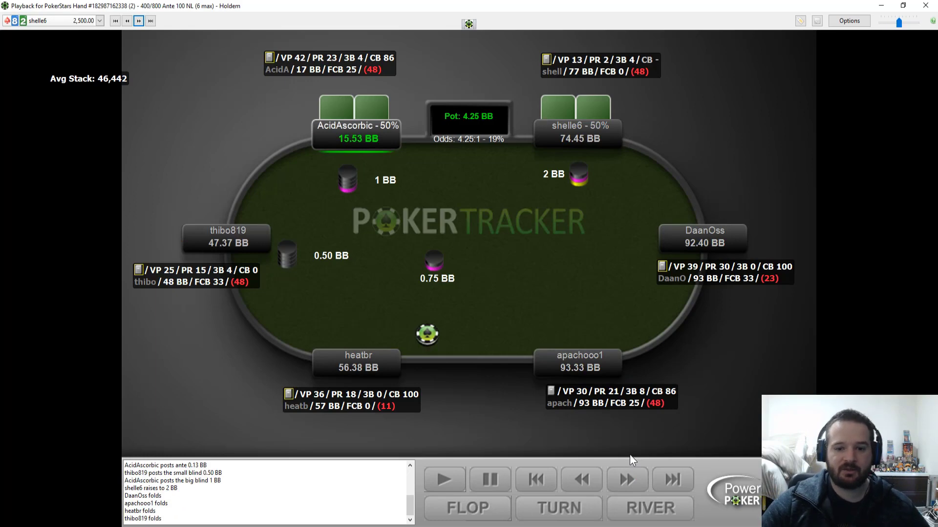
{"action": "left_click", "coordinate": [628, 481]}
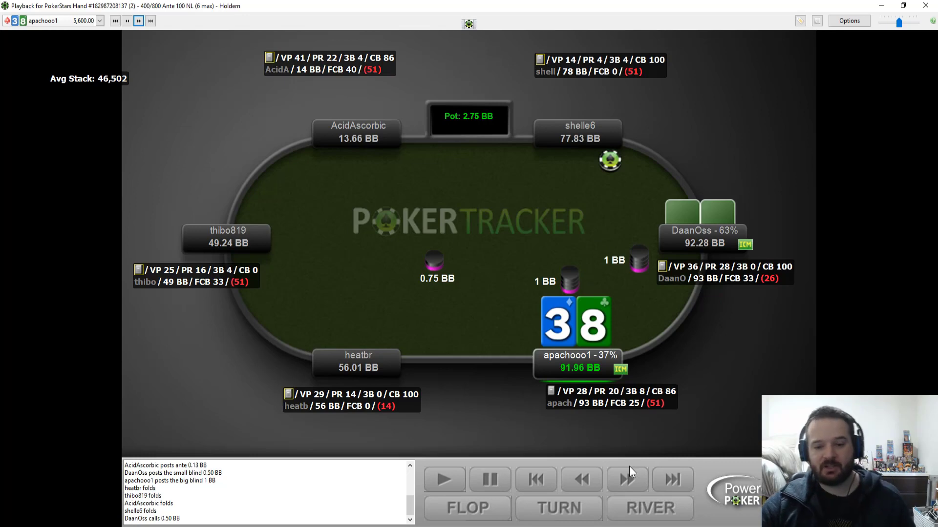
Advance the 3♦ 8♣ hand past the hero's big-blind raise to 3 BB and the small blind's call to the J♥ Q♣ A♦ flop.
{"action": "left_click", "coordinate": [633, 481]}
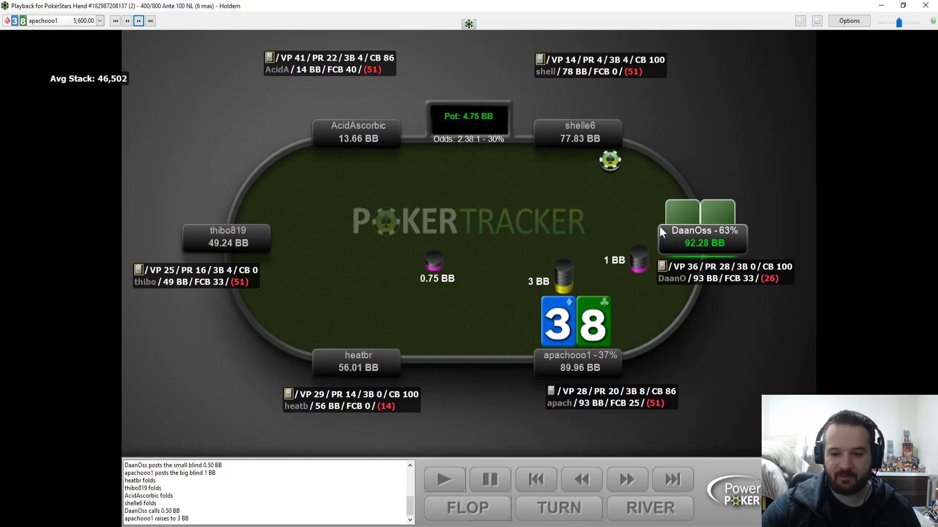
{"action": "left_click", "coordinate": [627, 480]}
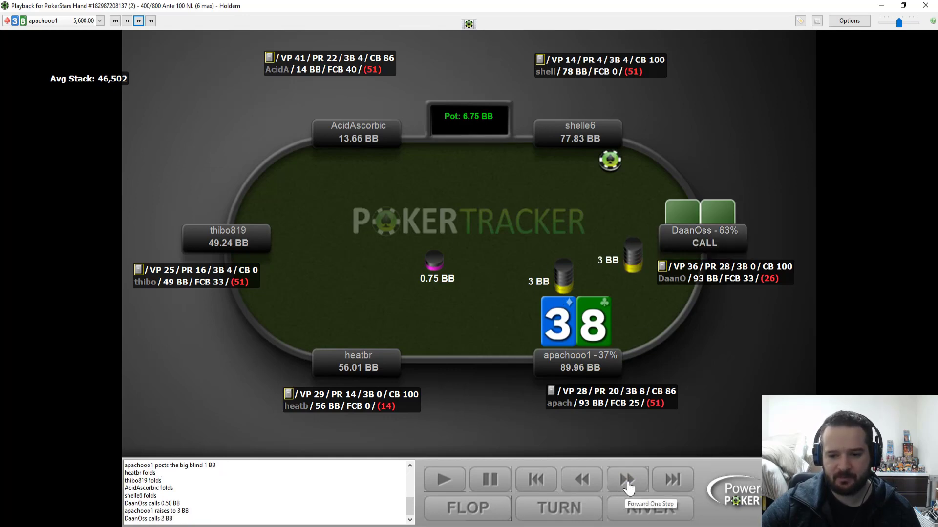
{"action": "left_click", "coordinate": [628, 483]}
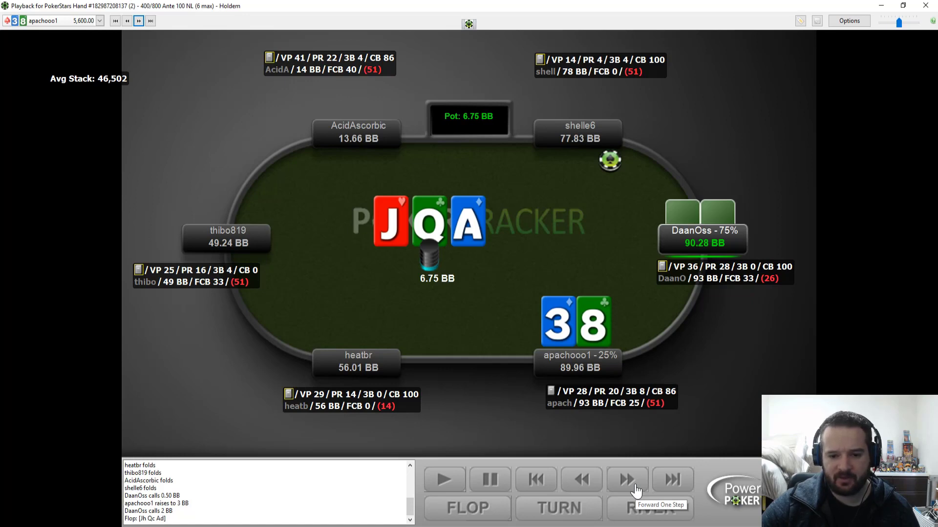
Advance past the flop check, the hero's 3.37 BB bet and the call to the K♥ turn.
{"action": "left_click", "coordinate": [628, 481]}
{"action": "left_click", "coordinate": [627, 481]}
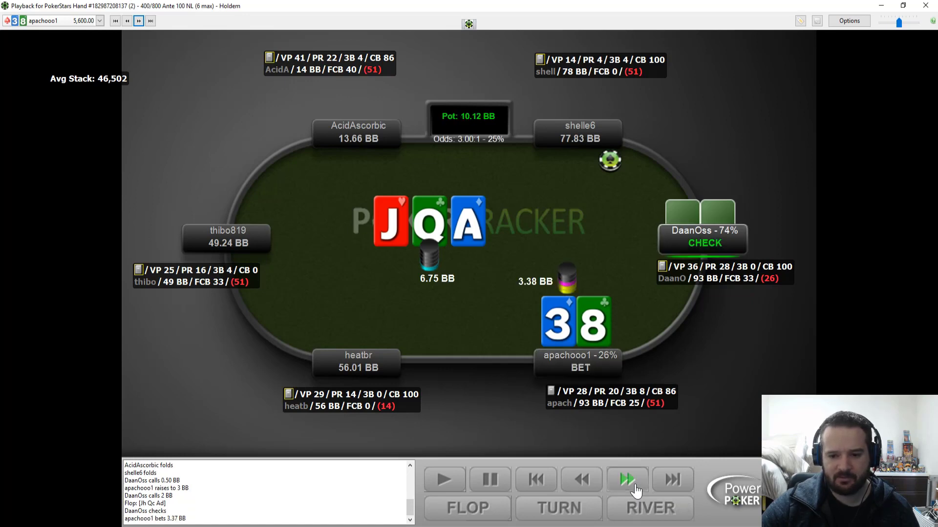
{"action": "left_click", "coordinate": [629, 482]}
{"action": "left_click", "coordinate": [635, 486]}
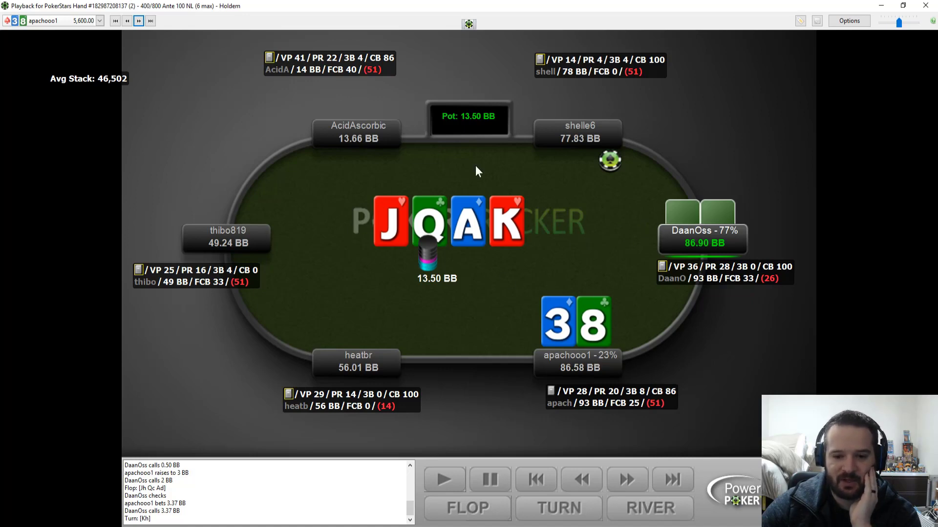
Advance past both turn checks to the K♠ river, the opponent's check and the hero's 13.50 BB bet.
{"action": "left_click", "coordinate": [628, 480]}
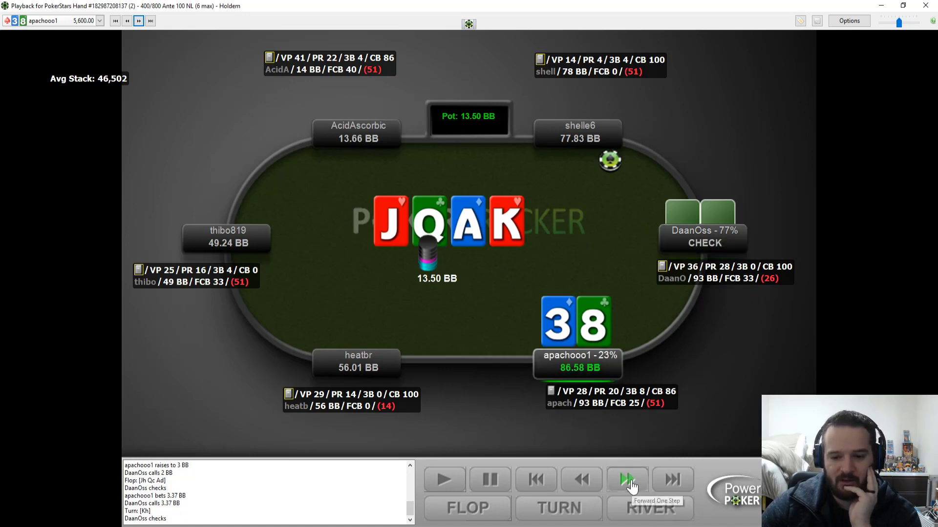
{"action": "left_click", "coordinate": [632, 482]}
{"action": "left_click", "coordinate": [631, 483]}
{"action": "left_click", "coordinate": [632, 482]}
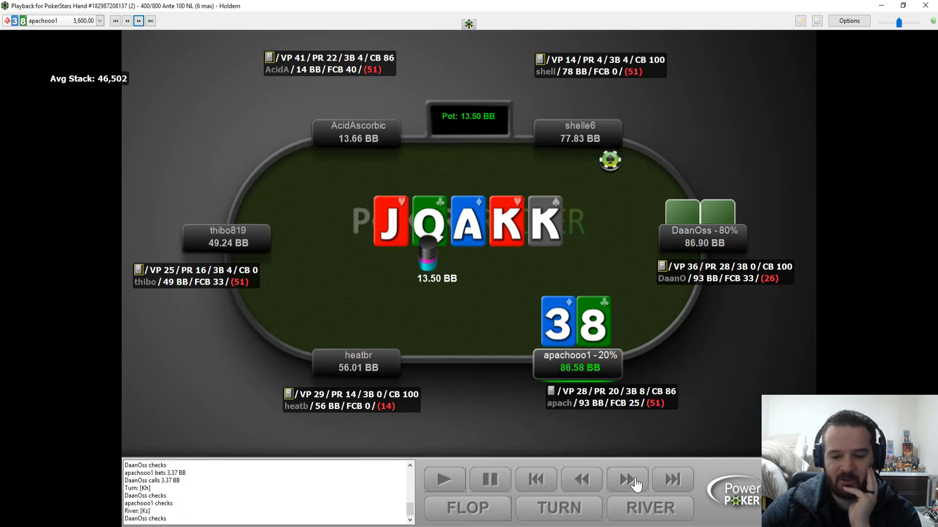
{"action": "left_click", "coordinate": [634, 485]}
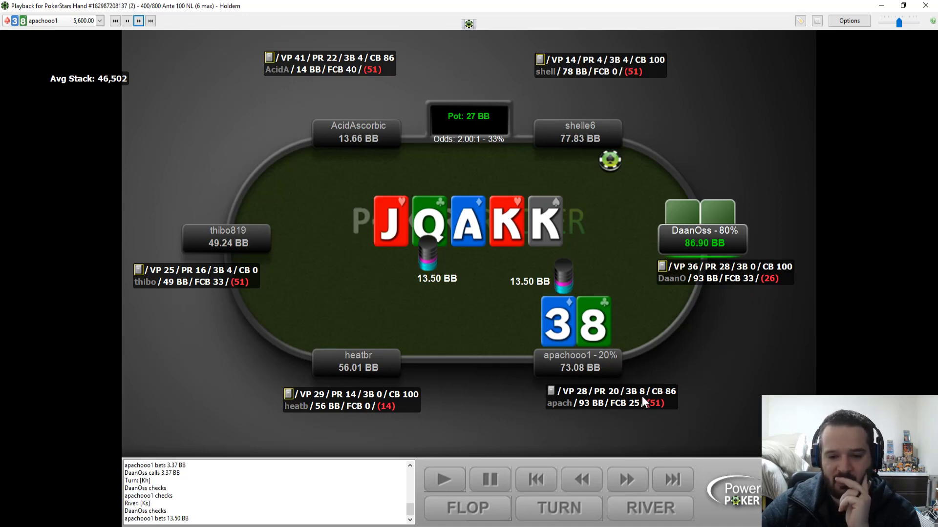
Advance past the opponent's river fold to the end of the hand, and load the following 2-7 hand.
{"action": "mouse_move", "coordinate": [642, 399]}
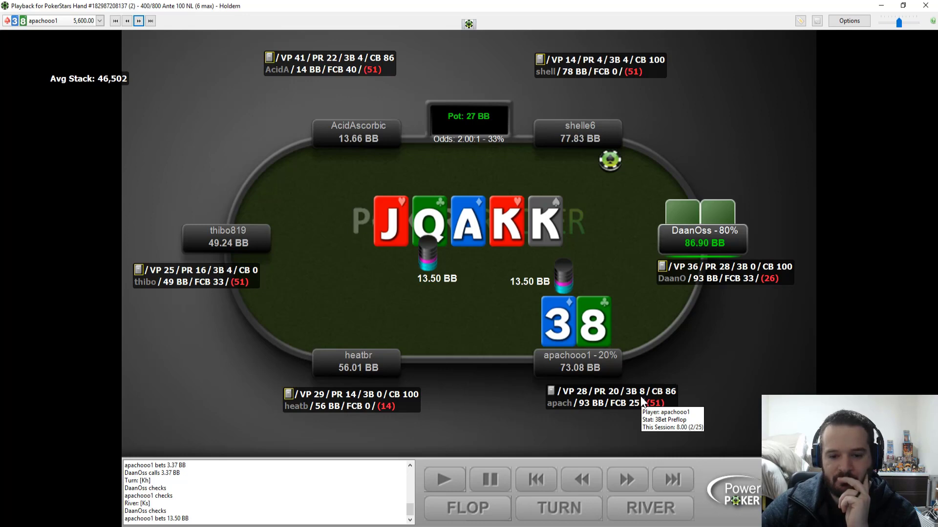
{"action": "left_click", "coordinate": [626, 480]}
{"action": "left_click", "coordinate": [625, 481]}
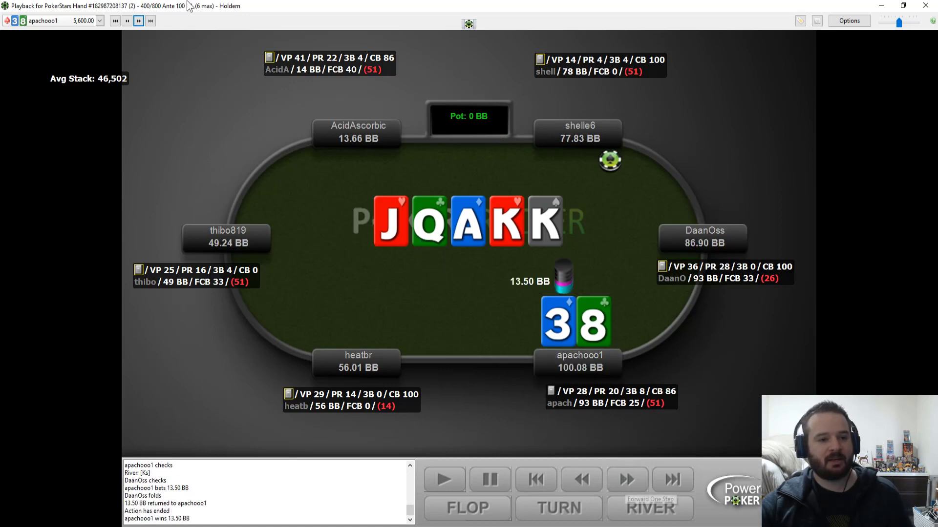
{"action": "left_click", "coordinate": [139, 20]}
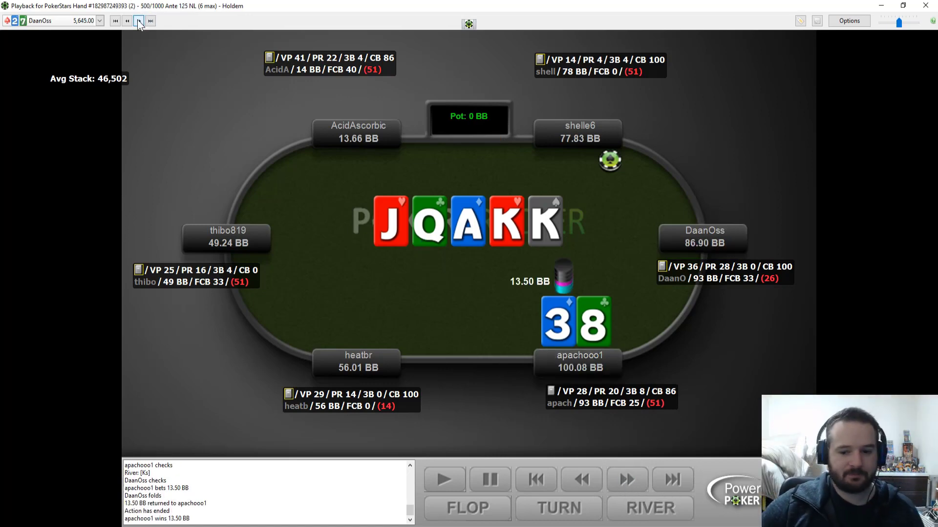
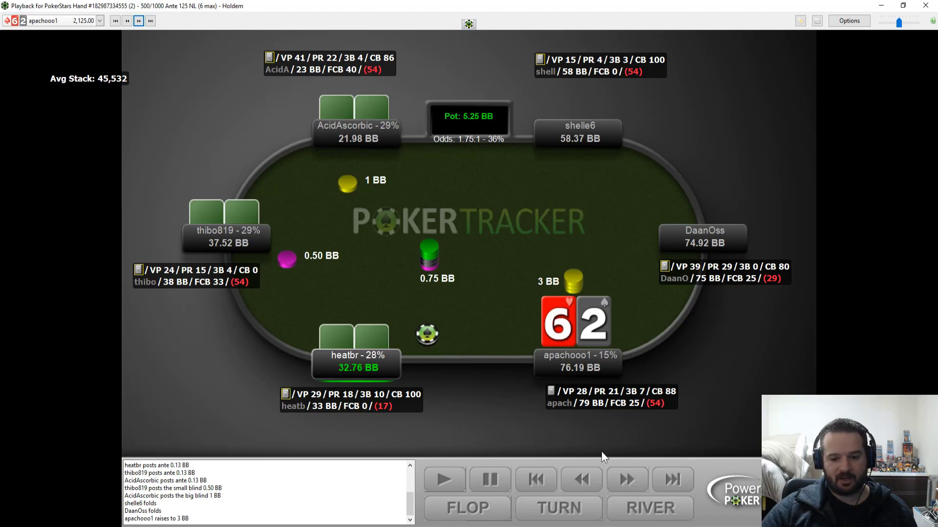
Finish the 6♥ 2♠ hand past the remaining folds, and load the 7♠ 4♦ hand and advance past the 2 BB open.
{"action": "left_click", "coordinate": [629, 483]}
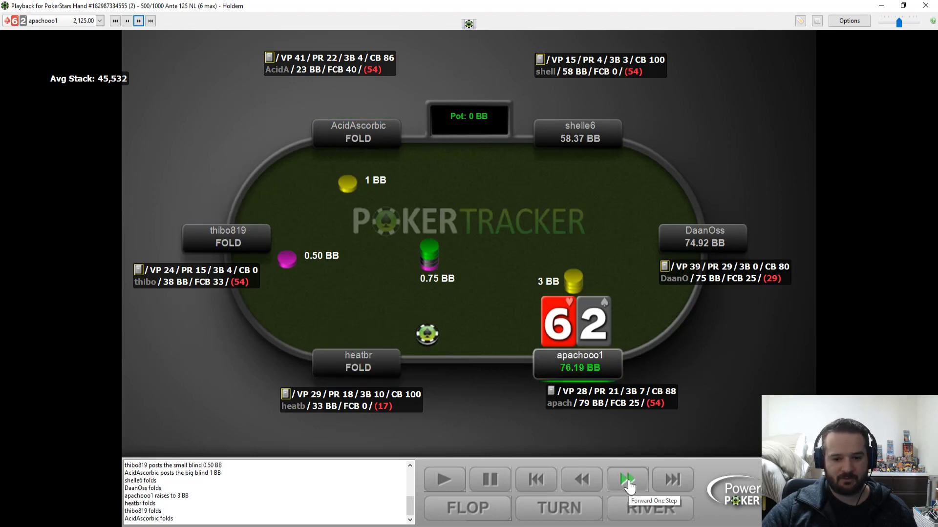
{"action": "left_click", "coordinate": [629, 484]}
{"action": "left_click", "coordinate": [139, 22]}
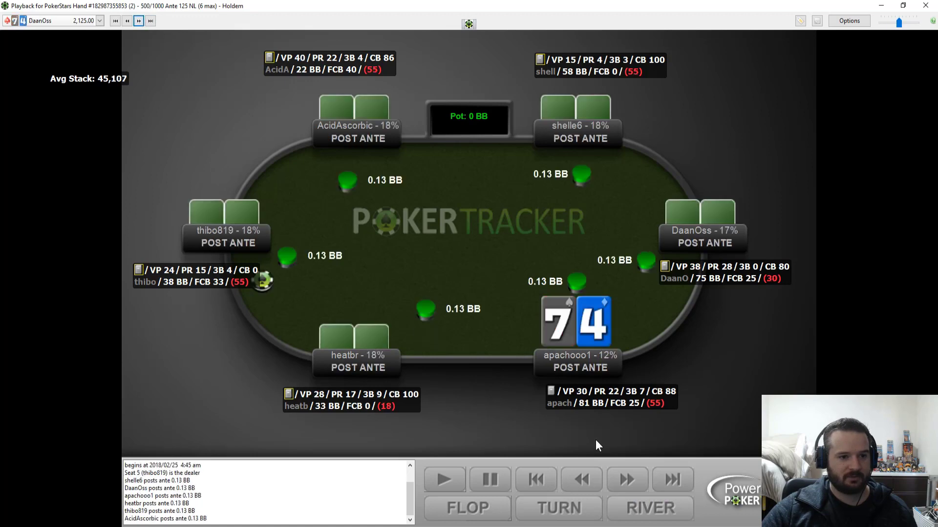
{"action": "left_click", "coordinate": [634, 488]}
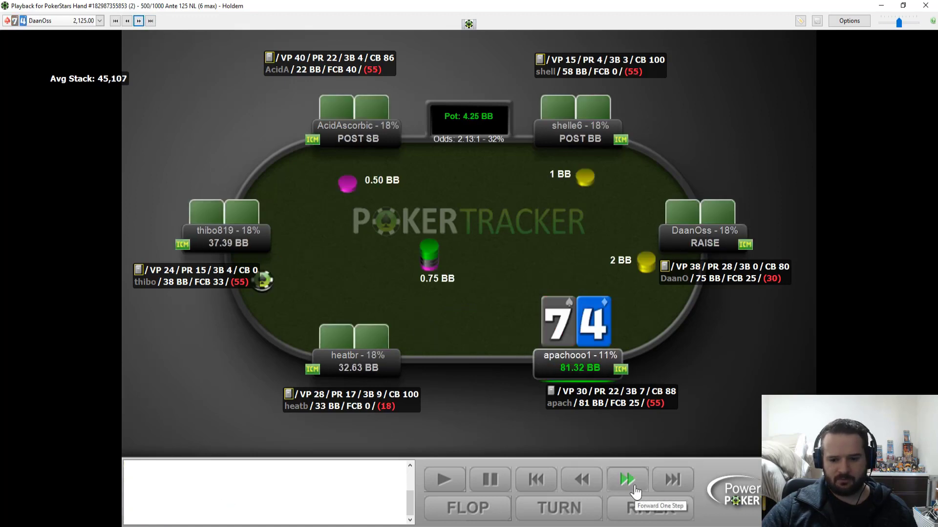
{"action": "left_click", "coordinate": [634, 489]}
Load the 9♣ K♥ hand and examine the hero's preflop fold, continuing to the button's 2.20 BB raise and the small blind's call.
{"action": "left_click", "coordinate": [139, 21]}
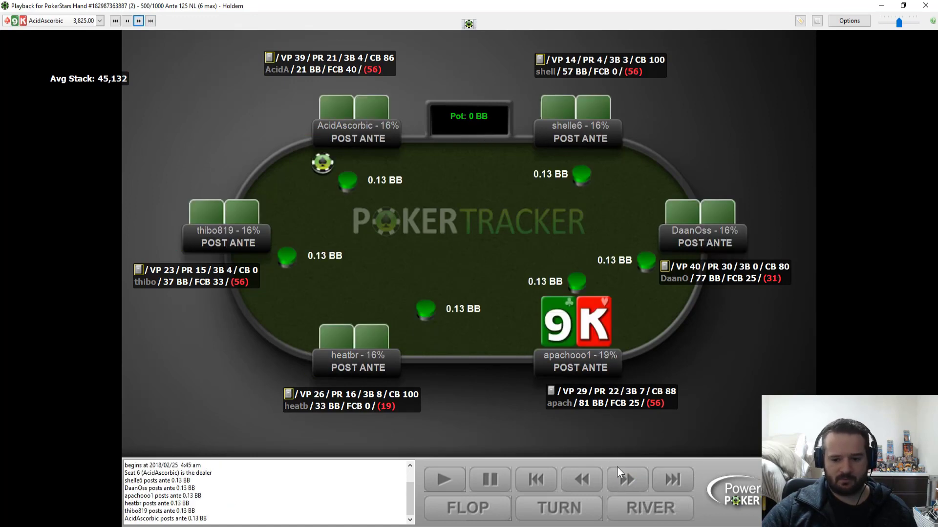
{"action": "left_click", "coordinate": [628, 481]}
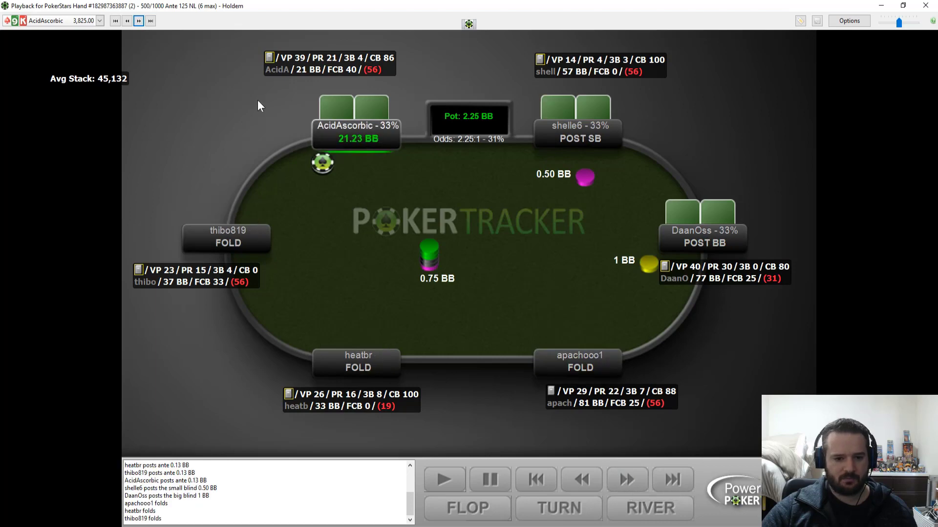
{"action": "left_click", "coordinate": [578, 481]}
{"action": "left_click", "coordinate": [578, 481]}
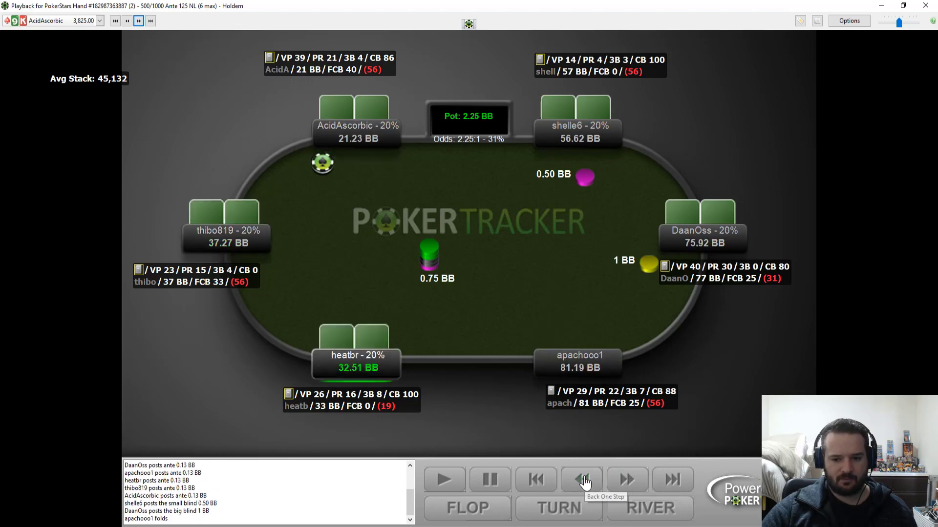
{"action": "left_click", "coordinate": [577, 481]}
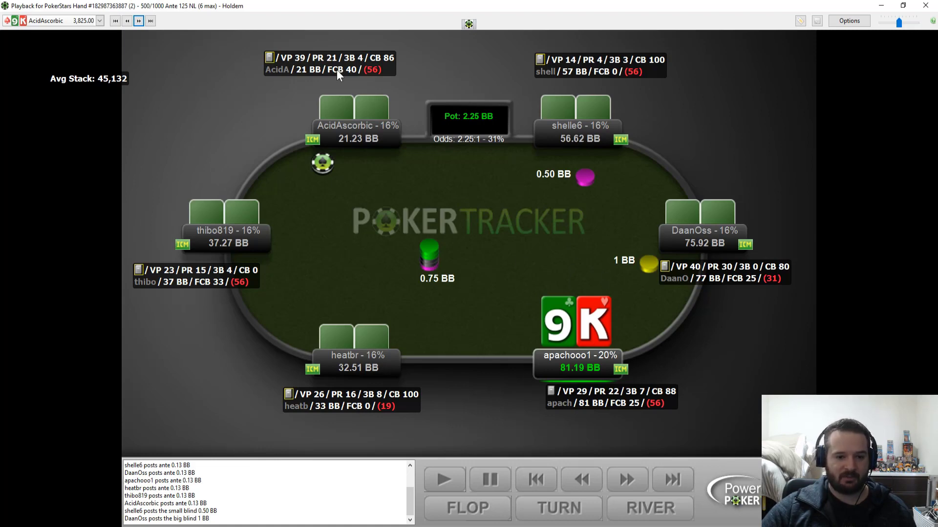
{"action": "left_click", "coordinate": [627, 481]}
{"action": "left_click", "coordinate": [627, 483]}
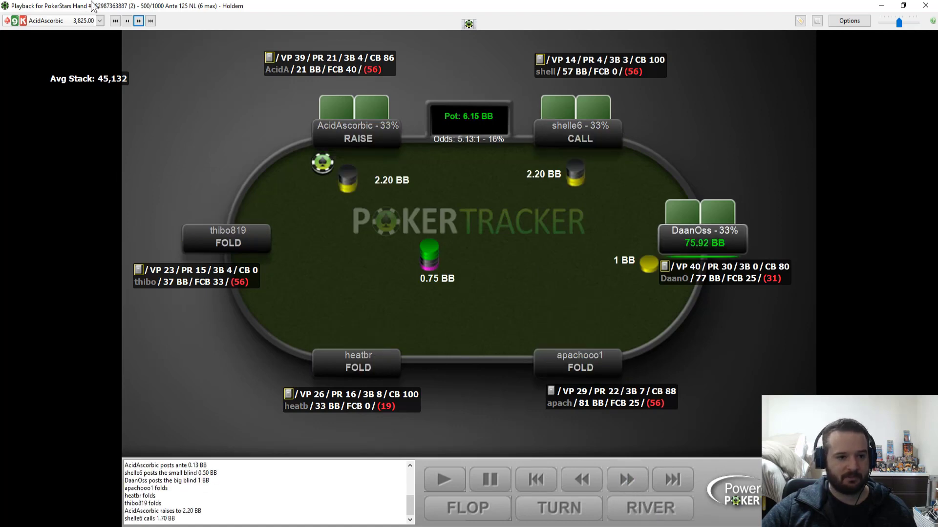
Load the K♥ J♦ hand and advance past the 2.20 BB open and the hero's big-blind call to the J♣ 7♣ 6♥ flop.
{"action": "left_click", "coordinate": [139, 21]}
{"action": "left_click", "coordinate": [635, 485]}
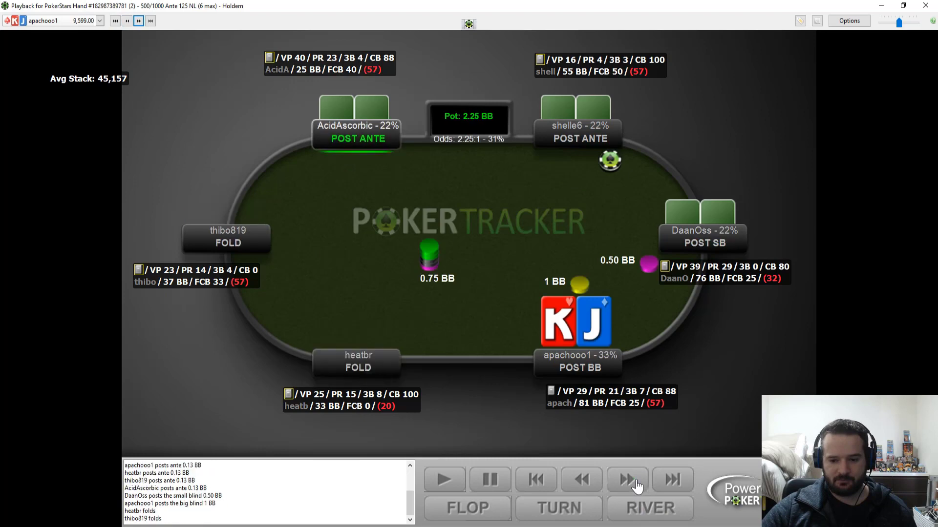
{"action": "left_click", "coordinate": [636, 486]}
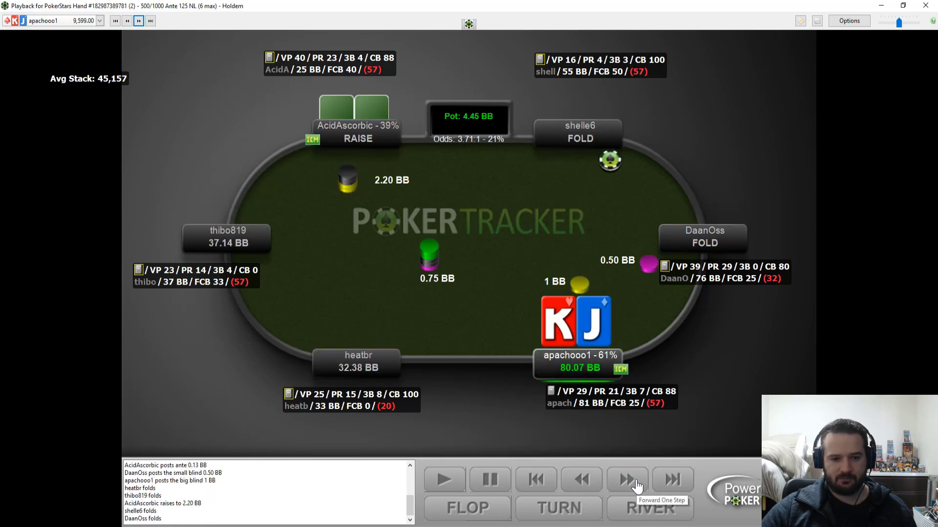
{"action": "left_click", "coordinate": [636, 486]}
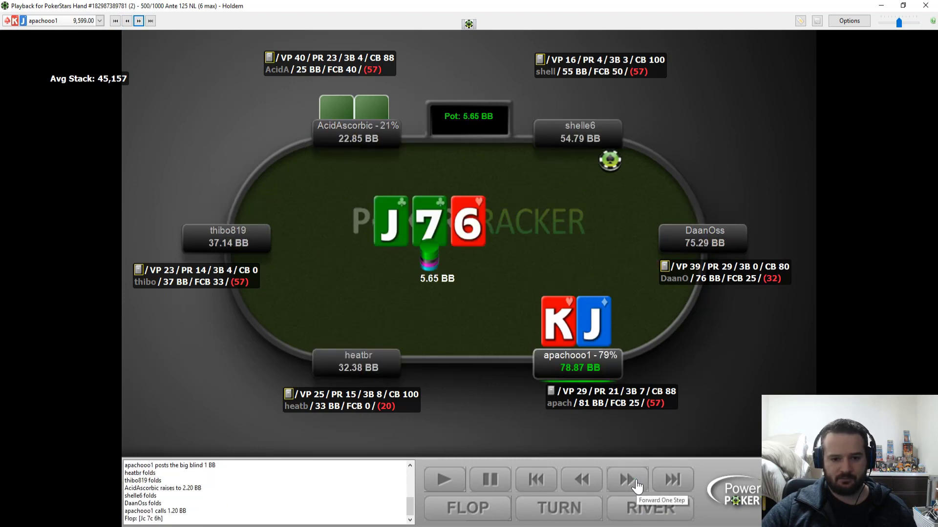
Advance the K♥ J♦ hand past the hero's flop check and call of the 1.86 BB bet to the T♥ turn.
{"action": "left_click", "coordinate": [636, 486]}
{"action": "left_click", "coordinate": [636, 485]}
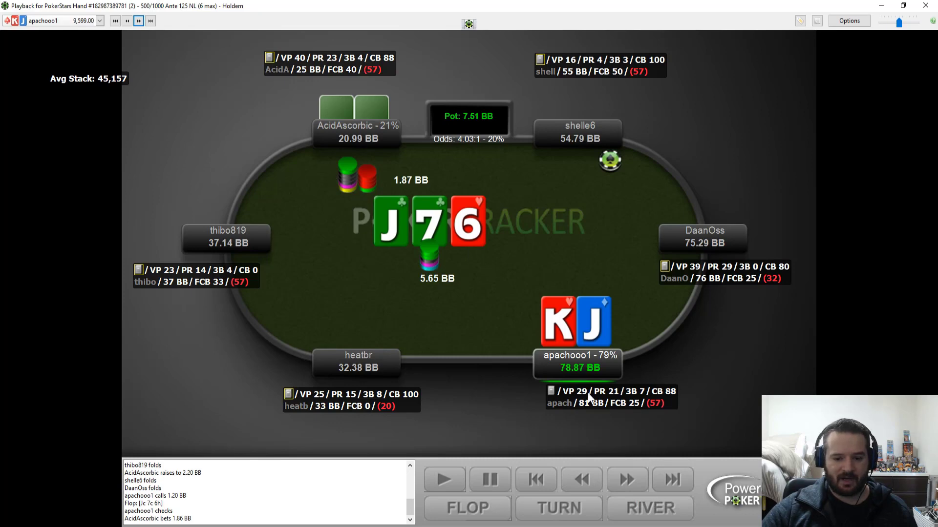
{"action": "left_click", "coordinate": [634, 485]}
{"action": "left_click", "coordinate": [635, 487]}
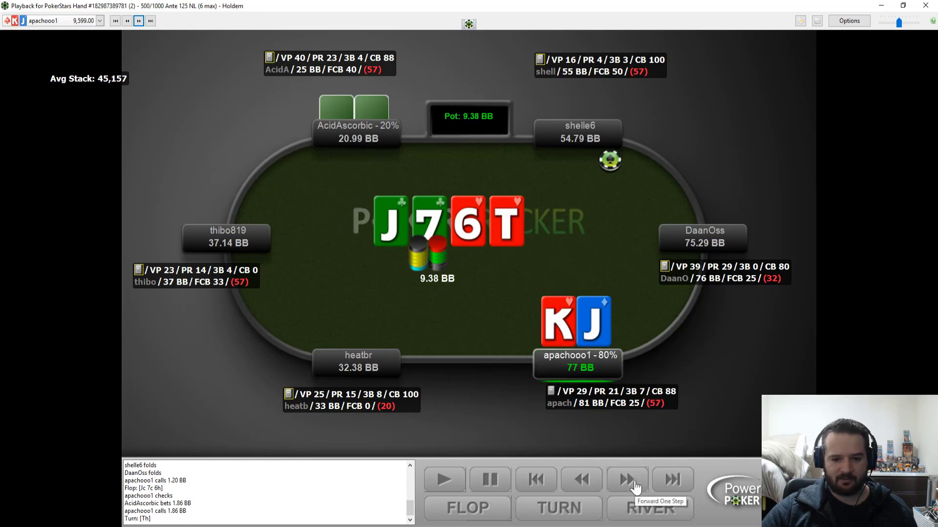
Examine the K♥ J♦ turn action through the hero's check, the opponent's 4.41 BB bet and the hero's call.
{"action": "left_click", "coordinate": [635, 483]}
{"action": "left_click", "coordinate": [635, 483]}
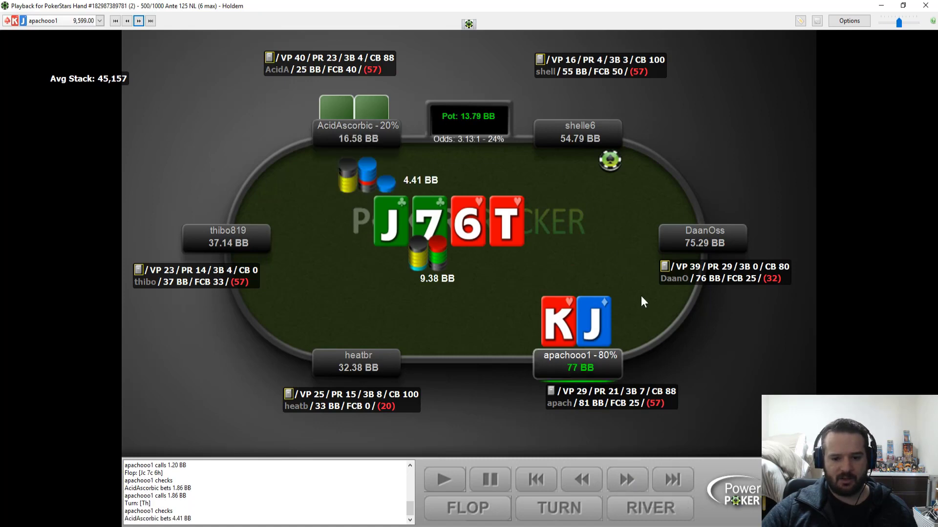
{"action": "left_click", "coordinate": [625, 483]}
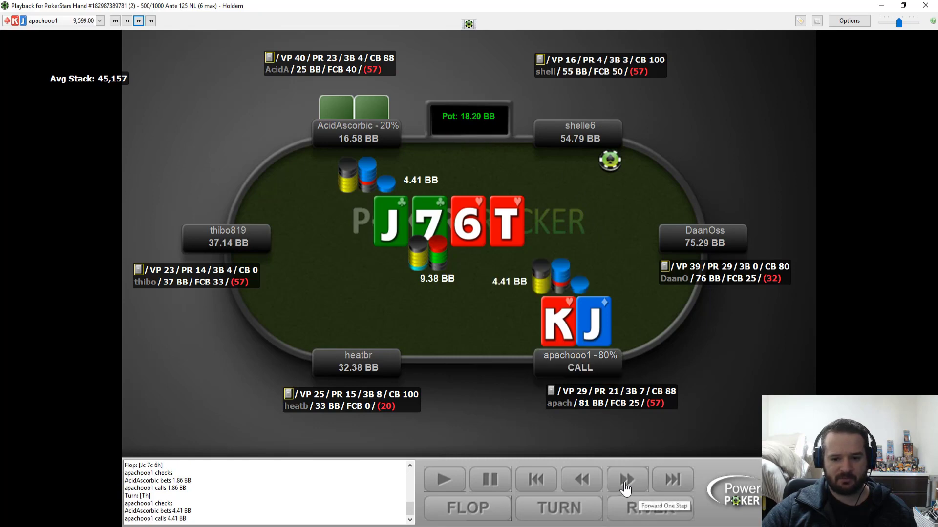
Advance past the checked 8♣ river to the showdown against A♣ T♦ and the end of the K♥ J♦ hand.
{"action": "left_click", "coordinate": [626, 483]}
{"action": "left_click", "coordinate": [626, 483]}
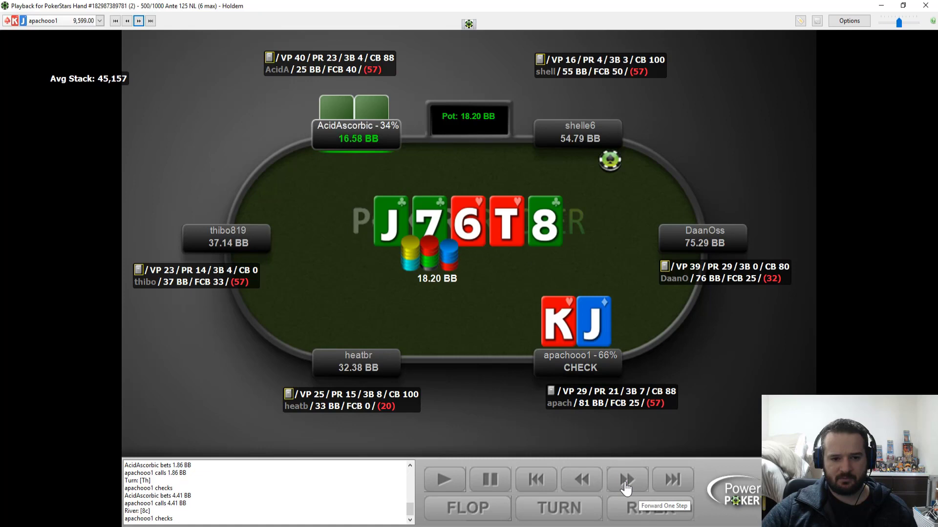
{"action": "left_click", "coordinate": [626, 484]}
{"action": "left_click", "coordinate": [626, 483]}
{"action": "left_click", "coordinate": [625, 483]}
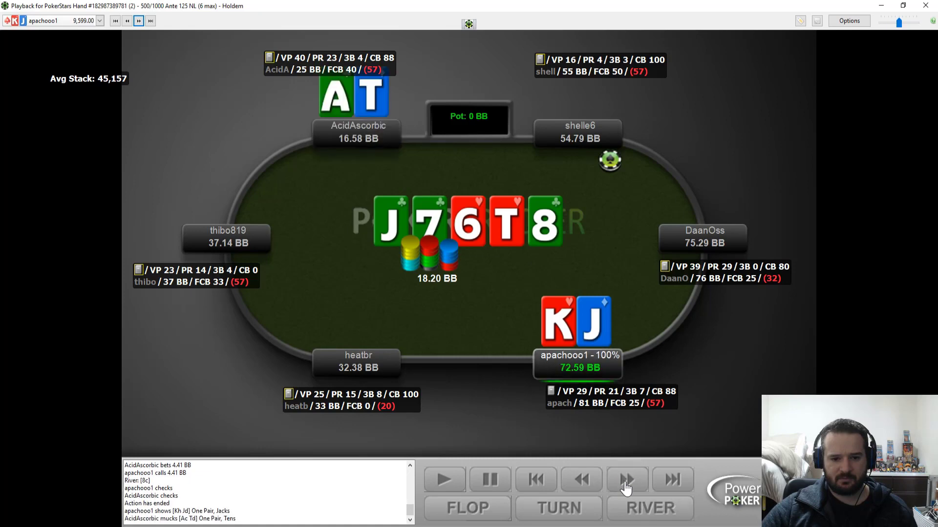
{"action": "left_click", "coordinate": [625, 483]}
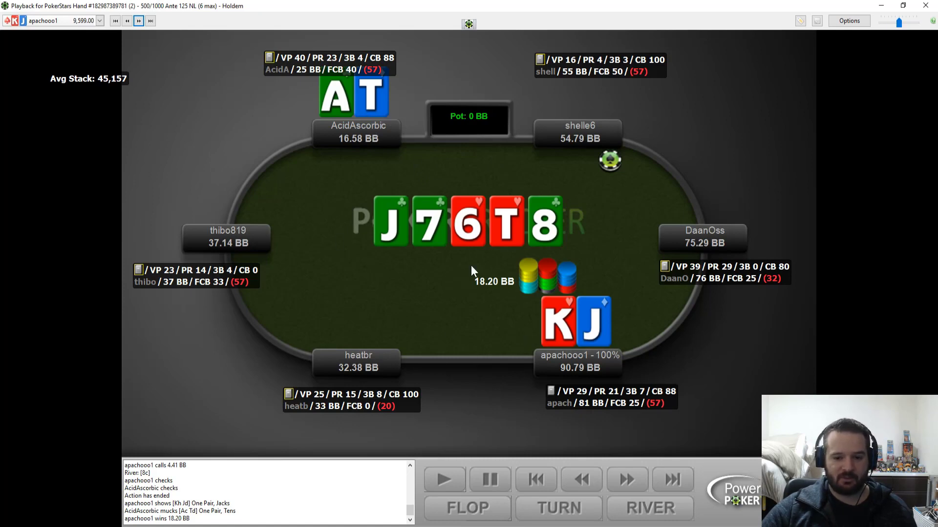
Load the 2♠ 9♥ hand, advance past the 3 BB open and the folds, and load the following 8♦ 9♠ hand.
{"action": "left_click", "coordinate": [139, 21]}
{"action": "left_click", "coordinate": [626, 481]}
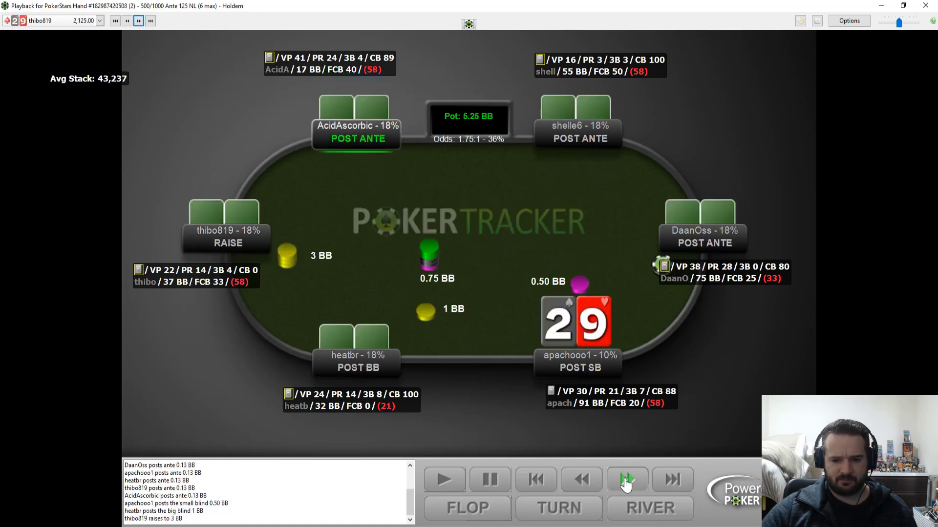
{"action": "left_click", "coordinate": [138, 21]}
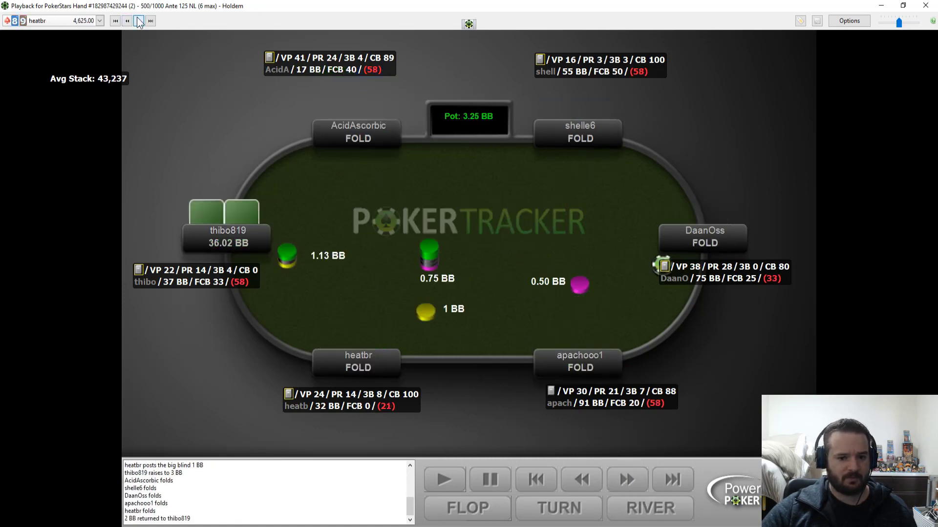
Examine the 8♦ 9♠ hand through the hero's 3 BB button raise and the small blind's 31.13 BB re-raise.
{"action": "left_click", "coordinate": [620, 483]}
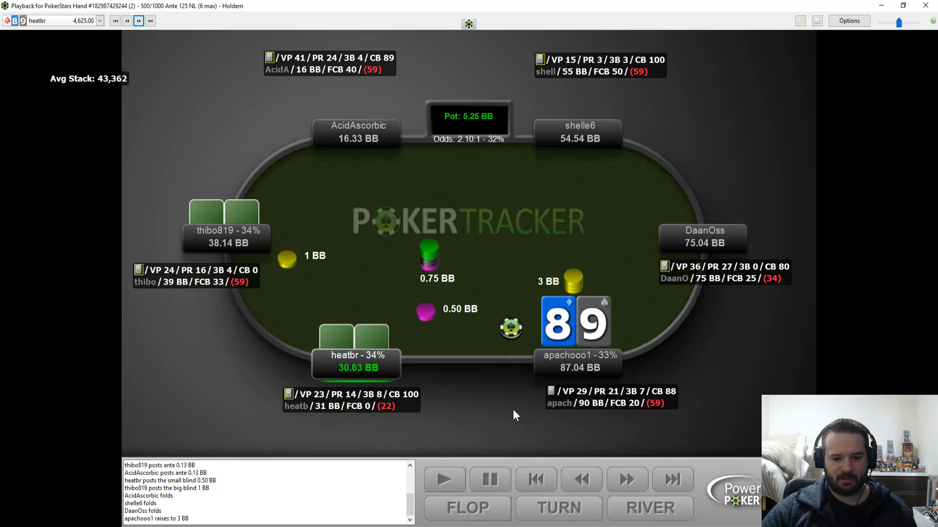
{"action": "left_click", "coordinate": [638, 493]}
{"action": "left_click", "coordinate": [636, 490]}
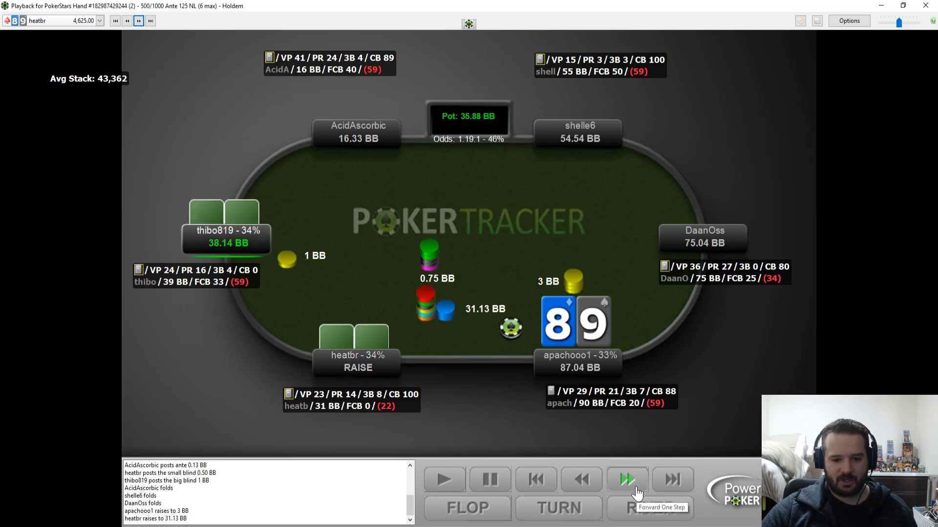
Move on to the Q♣ 8♥ hand and advance past the 3 BB open to the hero's big-blind fold.
{"action": "left_click", "coordinate": [637, 489]}
{"action": "left_click", "coordinate": [636, 490]}
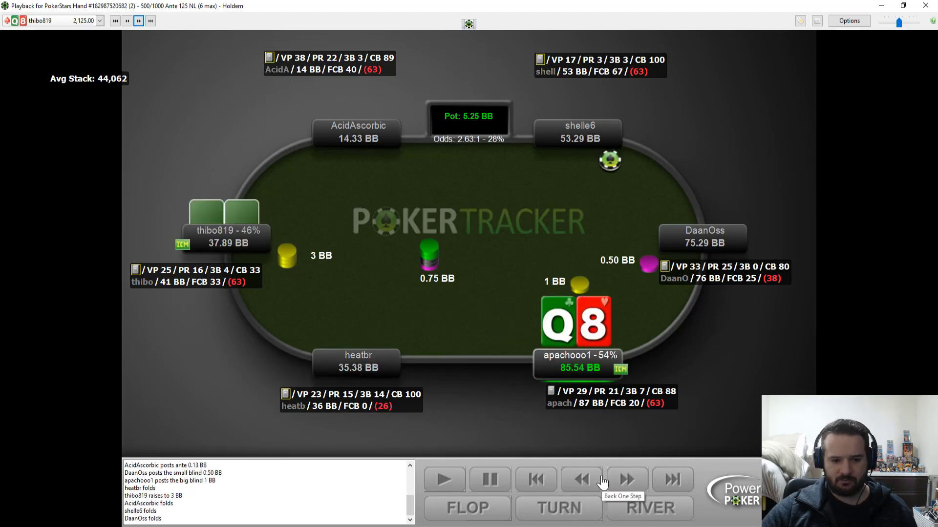
{"action": "left_click", "coordinate": [631, 479]}
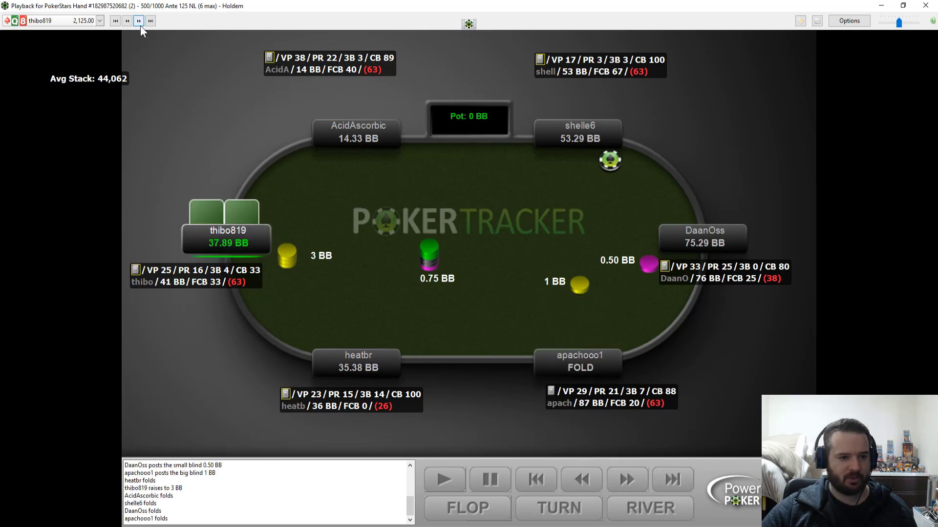
Load the J♠ 7♥ hand and examine the hero's 3 BB small-blind raise and the big blind's 35.26 BB all-in.
{"action": "left_click", "coordinate": [139, 22]}
{"action": "left_click", "coordinate": [625, 480]}
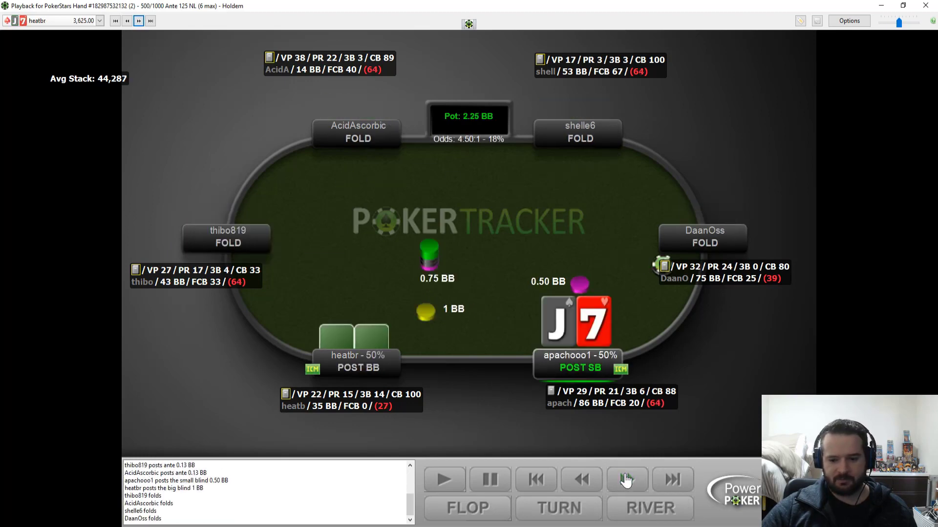
{"action": "left_click", "coordinate": [625, 480]}
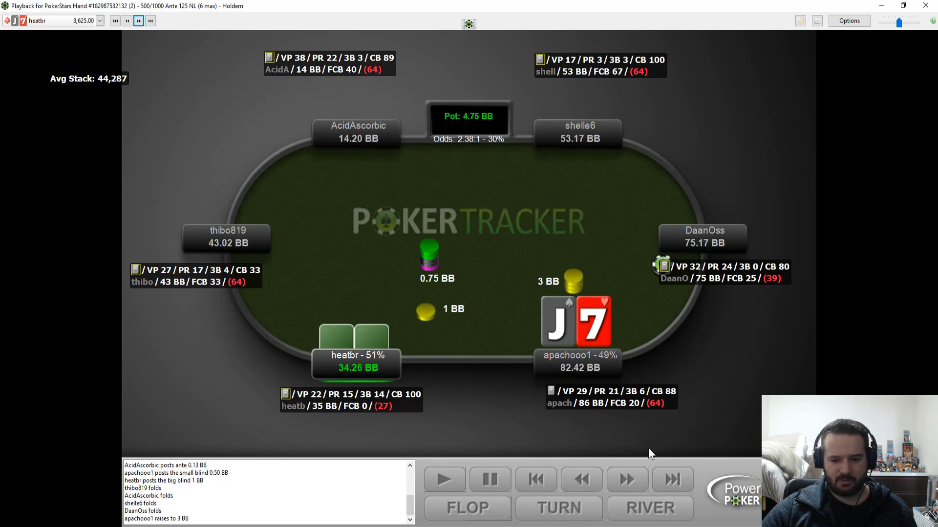
{"action": "left_click", "coordinate": [626, 481]}
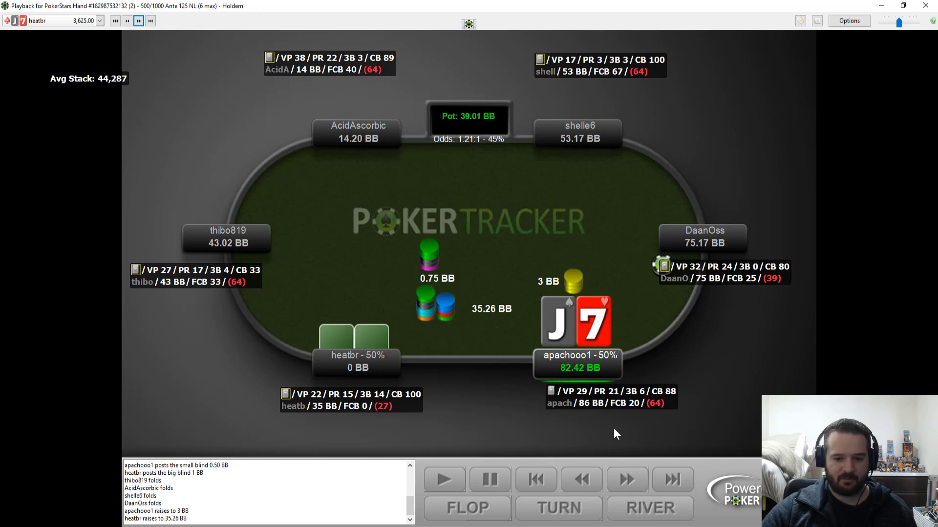
Load the 7♣ 5♠ hand and advance through the hero's 3 BB button raise and the blinds' folds to the end.
{"action": "left_click", "coordinate": [139, 22]}
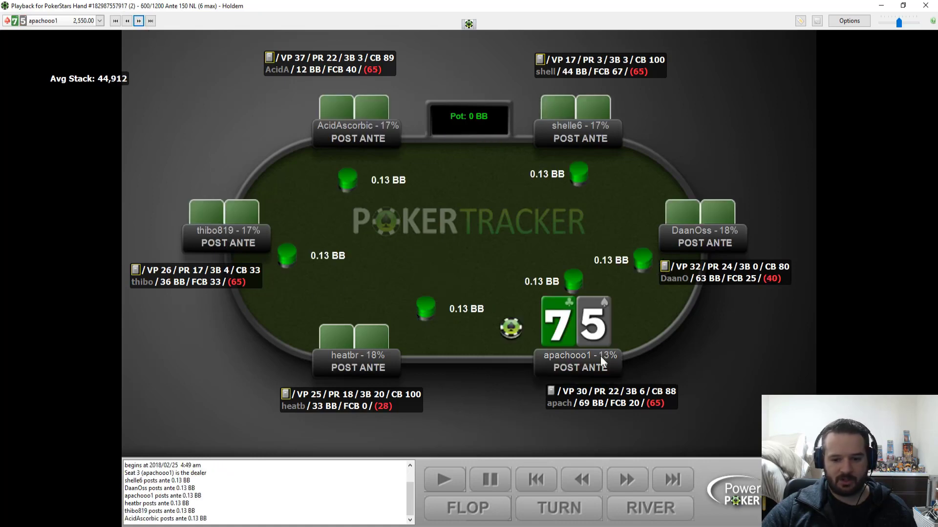
{"action": "left_click", "coordinate": [629, 482]}
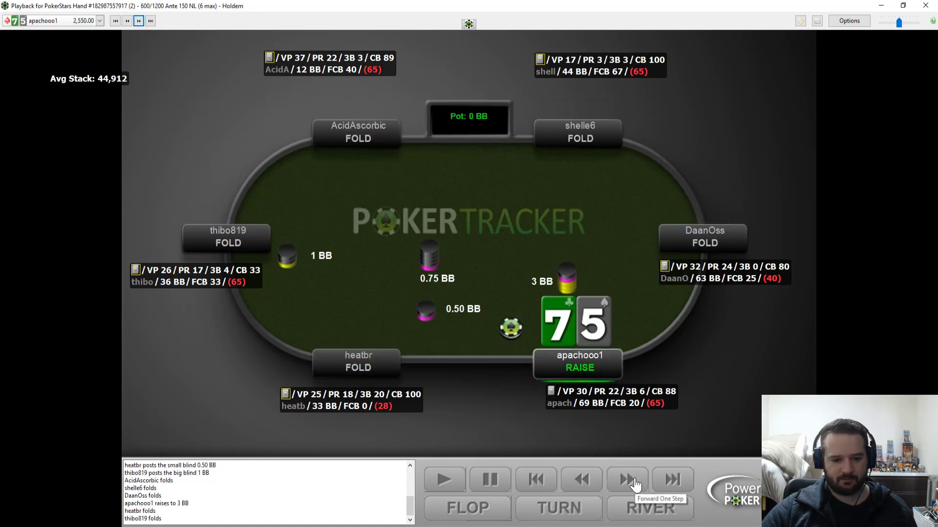
{"action": "left_click", "coordinate": [634, 481]}
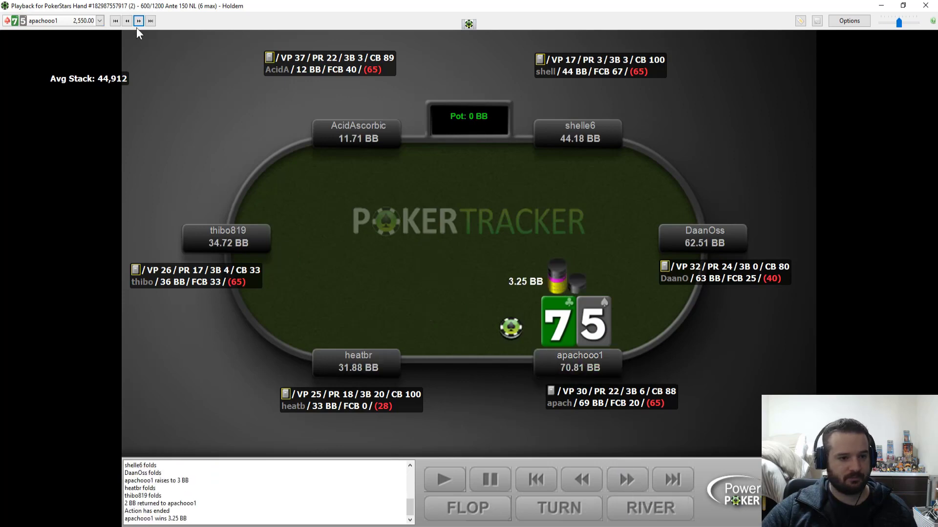
Load the Q♠ 5♣ hand and step through the hero's preflop fold and the button's fold.
{"action": "left_click", "coordinate": [137, 21]}
{"action": "left_click", "coordinate": [627, 481]}
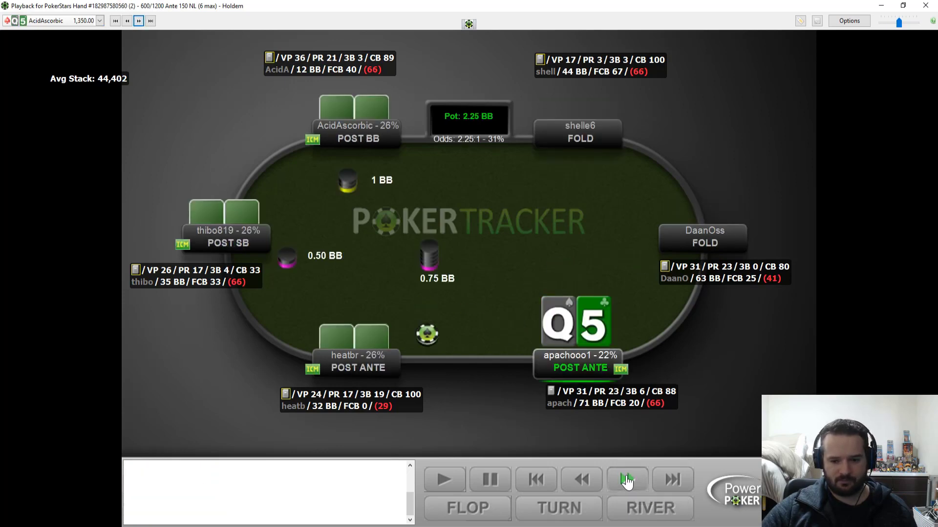
{"action": "left_click", "coordinate": [627, 482]}
{"action": "left_click", "coordinate": [580, 481]}
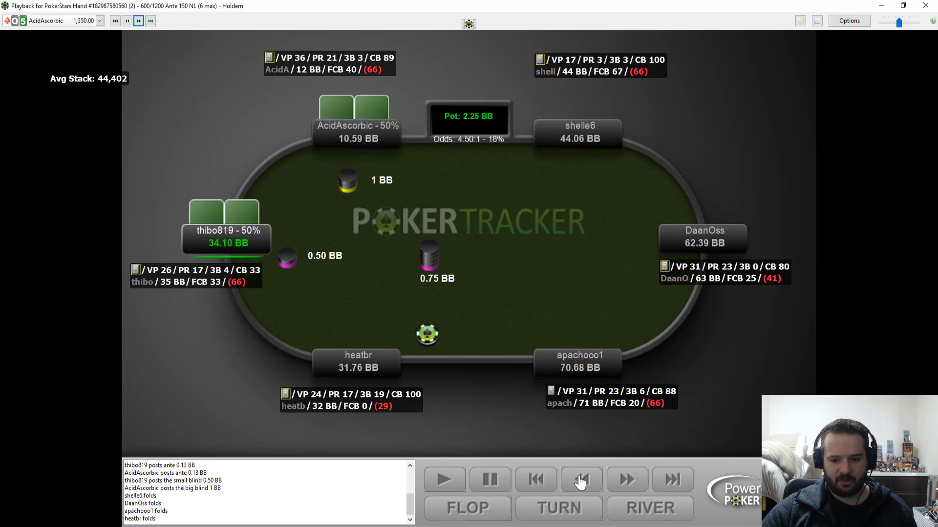
{"action": "left_click", "coordinate": [634, 483]}
Load the 8♣ 7♣ hand and advance past the small blind's limp, the hero's 3 BB raise and the fold to the end.
{"action": "left_click", "coordinate": [137, 21]}
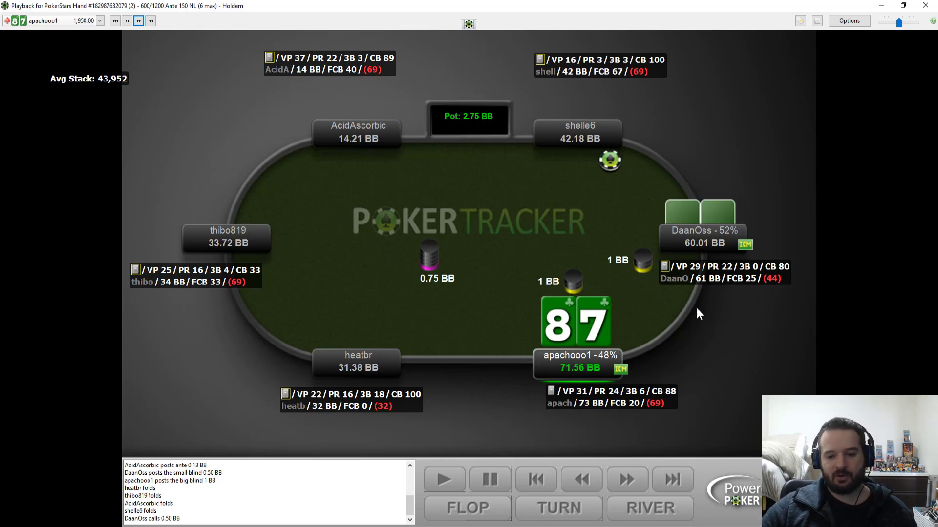
{"action": "left_click", "coordinate": [626, 481]}
{"action": "left_click", "coordinate": [626, 489]}
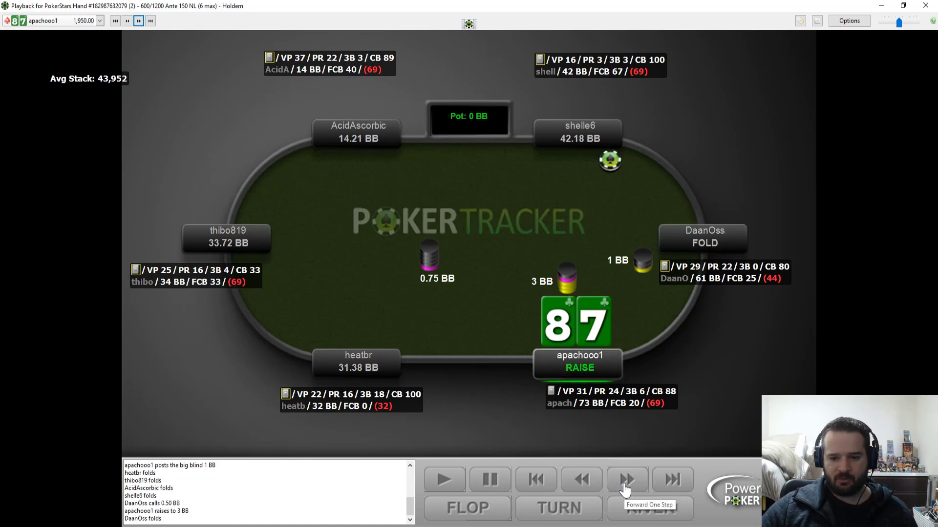
{"action": "left_click", "coordinate": [625, 489]}
{"action": "left_click", "coordinate": [625, 488]}
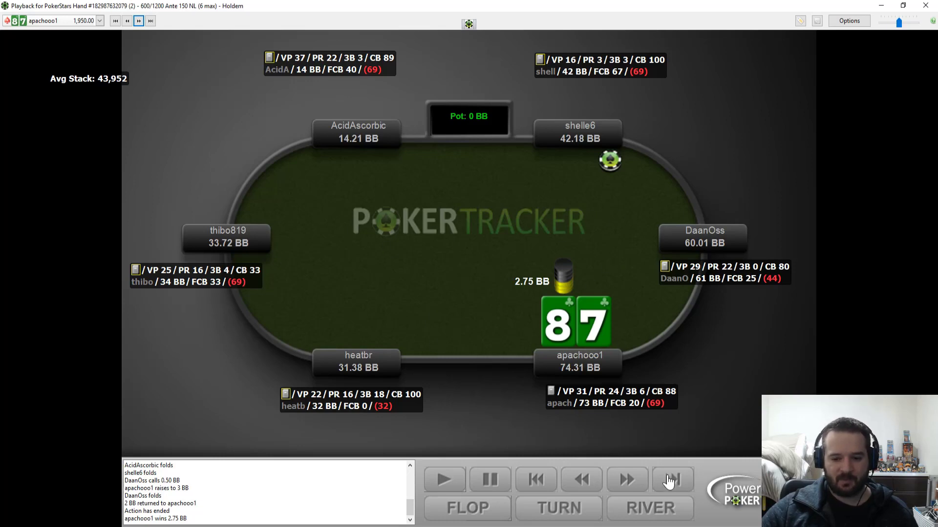
Load the 3♥ 4♦ hand and advance past the 2 BB button open and hero's fold to the big blind's 7 BB re-raise.
{"action": "left_click", "coordinate": [139, 21]}
{"action": "left_click", "coordinate": [627, 485]}
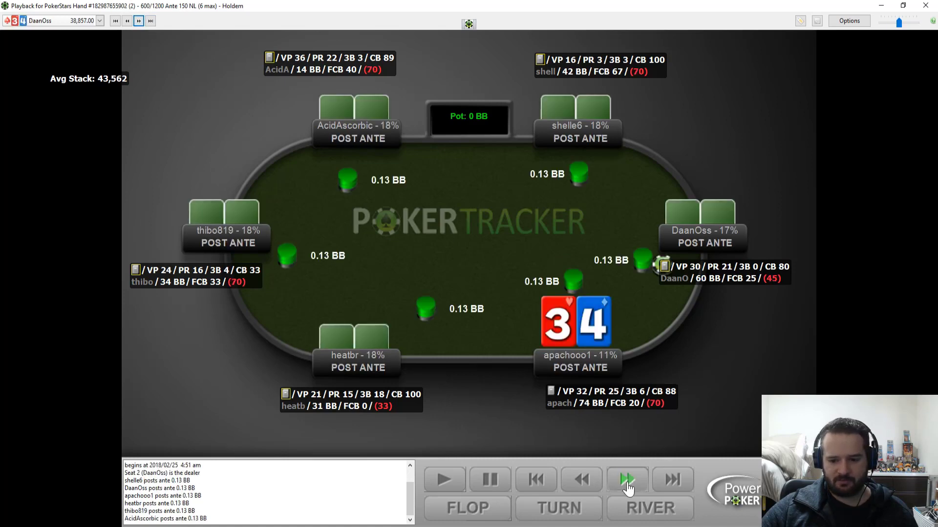
{"action": "left_click", "coordinate": [628, 485]}
{"action": "left_click", "coordinate": [628, 484]}
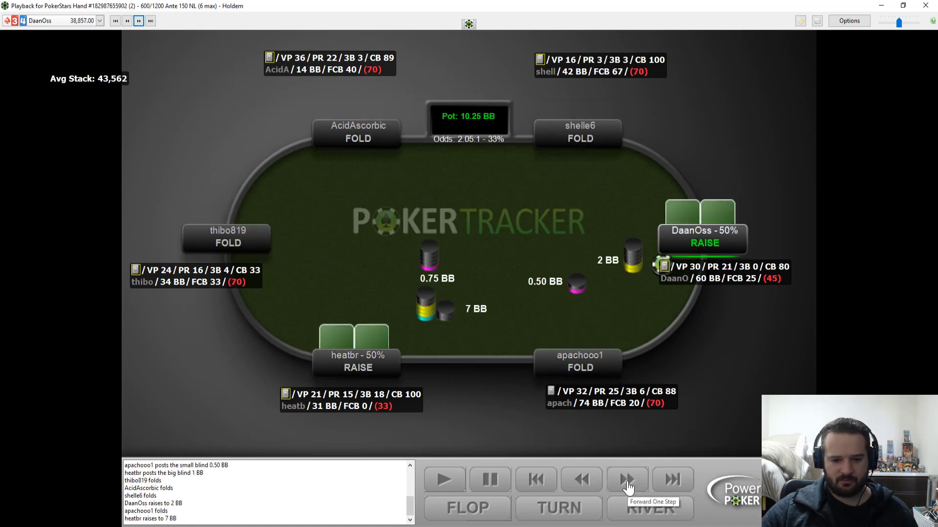
Advance past the button's 59.89 BB shove and the big blind's call to the J♥ J♦ versus A♦ Q♠ showdown.
{"action": "left_click", "coordinate": [628, 485]}
{"action": "left_click", "coordinate": [627, 485]}
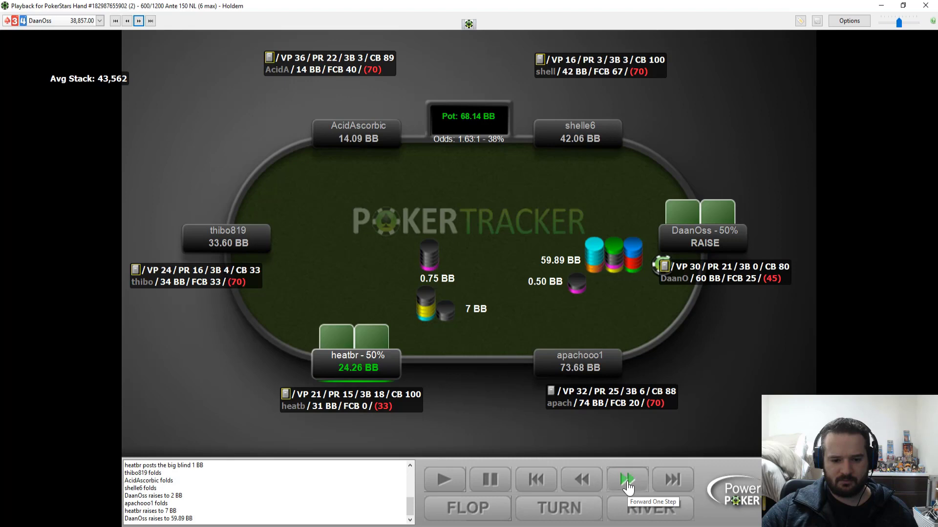
{"action": "left_click", "coordinate": [627, 485]}
{"action": "left_click", "coordinate": [627, 485]}
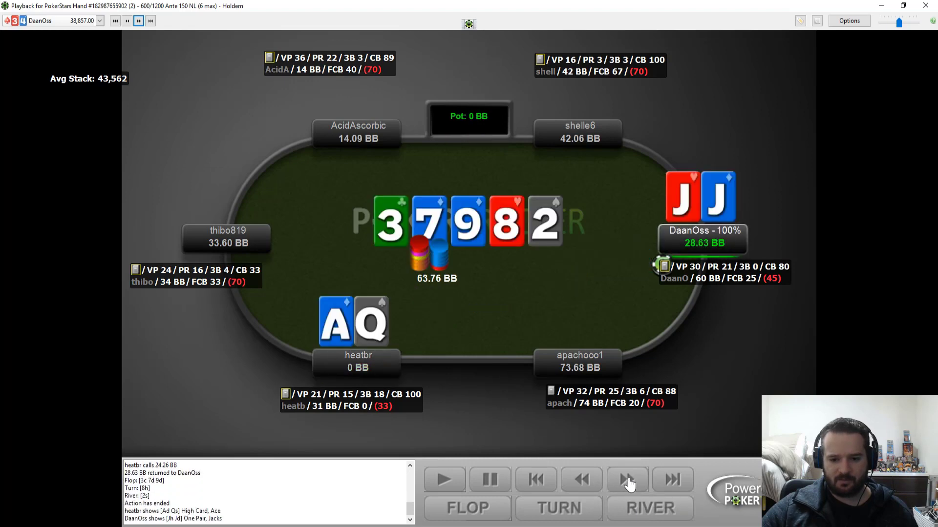
Load the next hand, ace-eight on the button, and replay it to the hero's decision against the 2 BB raise.
{"action": "left_click", "coordinate": [139, 21]}
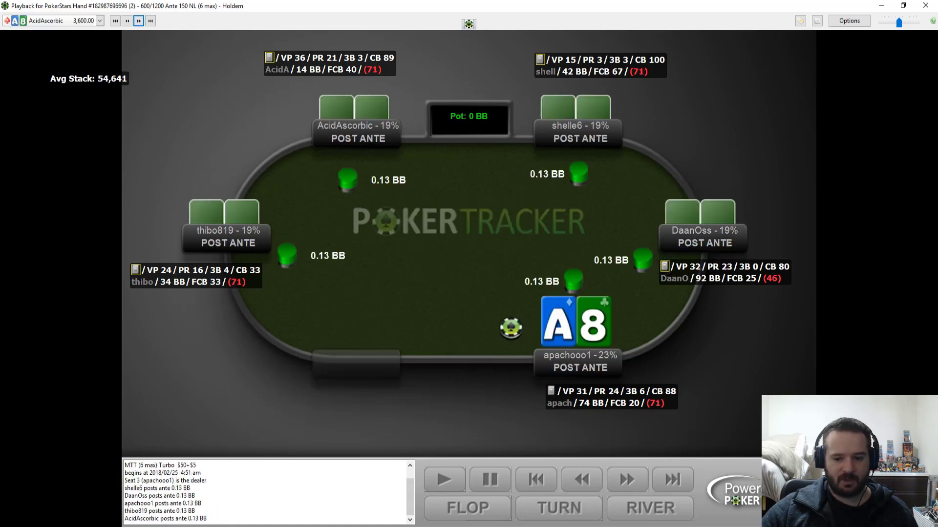
{"action": "left_click", "coordinate": [627, 483]}
{"action": "left_click", "coordinate": [627, 484]}
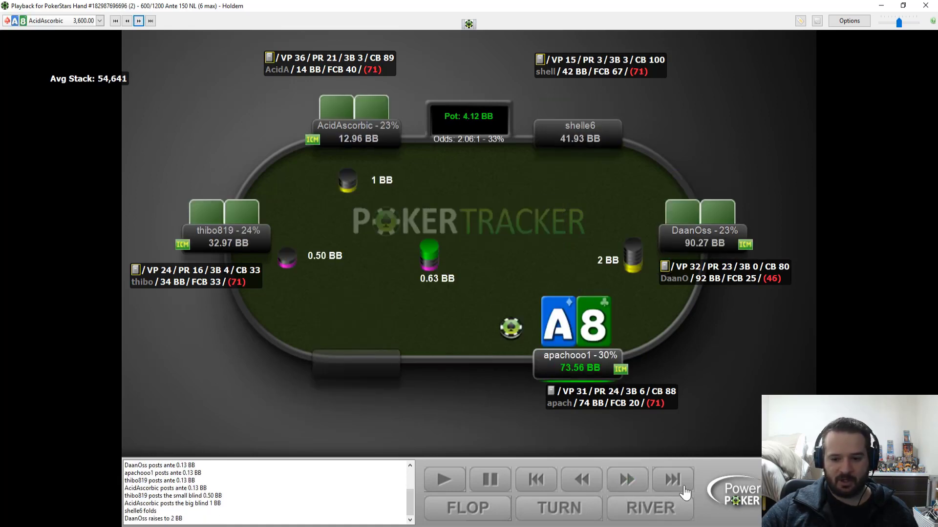
{"action": "left_click", "coordinate": [622, 489]}
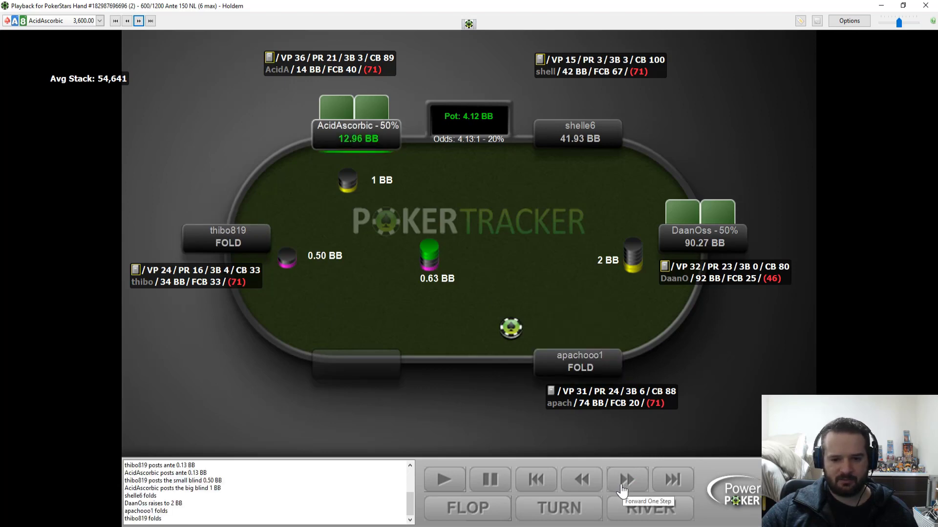
{"action": "left_click", "coordinate": [588, 489]}
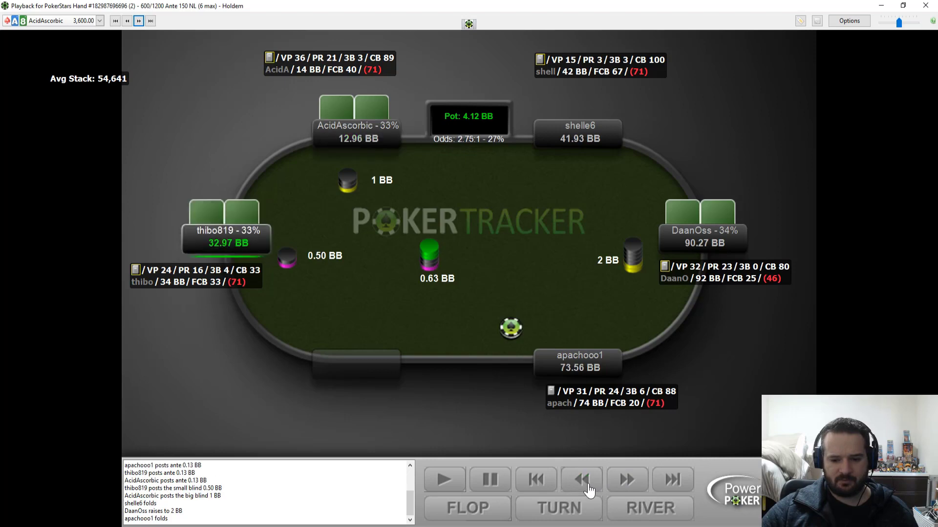
{"action": "left_click", "coordinate": [589, 489]}
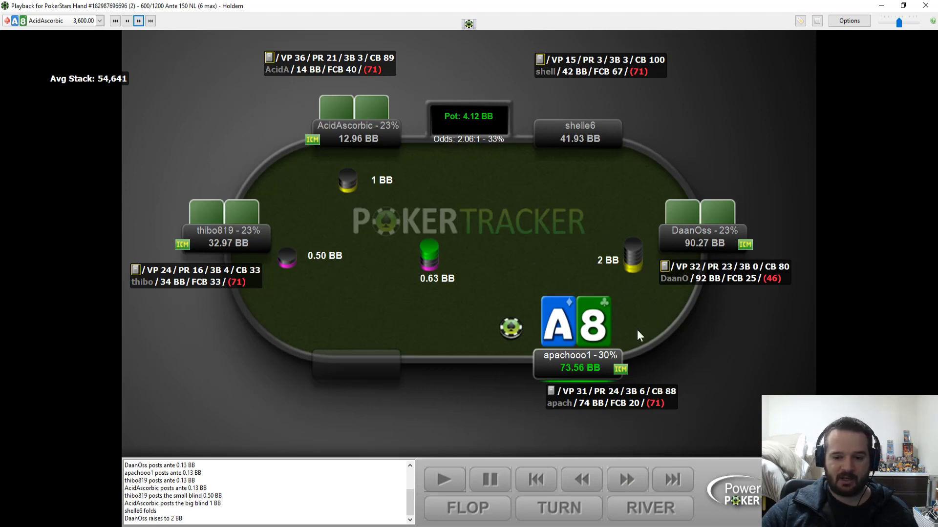
Replay the rest of the ace-eight hand from the hero's decision through the big blind's re-raise to the end.
{"action": "left_click", "coordinate": [629, 490]}
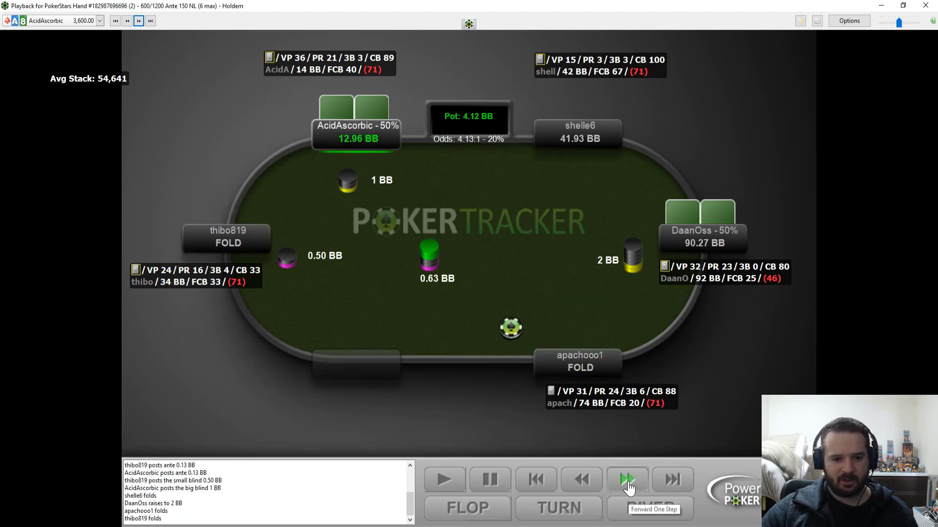
{"action": "left_click", "coordinate": [628, 484]}
{"action": "left_click", "coordinate": [628, 483]}
{"action": "left_click", "coordinate": [628, 483]}
{"action": "left_click", "coordinate": [627, 483]}
{"action": "left_click", "coordinate": [627, 483]}
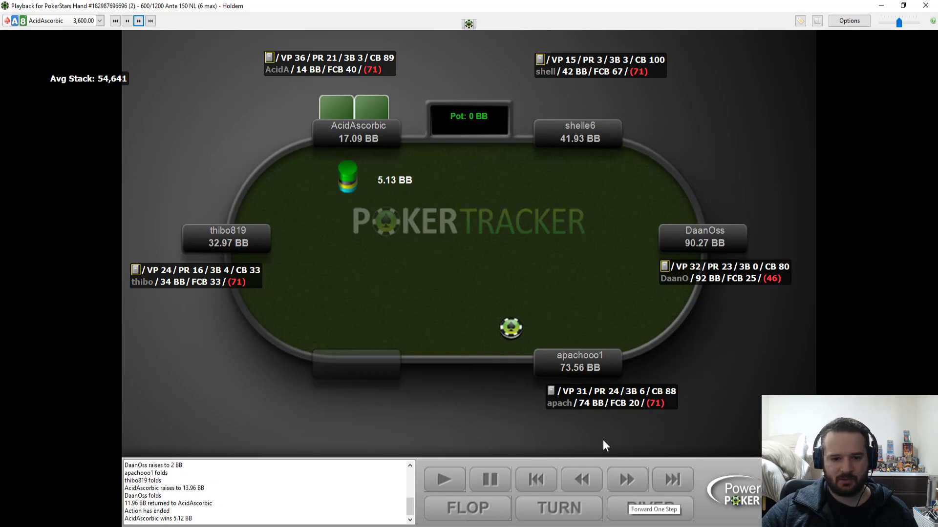
Load the next hand, ace-nine offsuit, and replay it to the hero's decision against the 6 BB re-raise.
{"action": "left_click", "coordinate": [139, 22]}
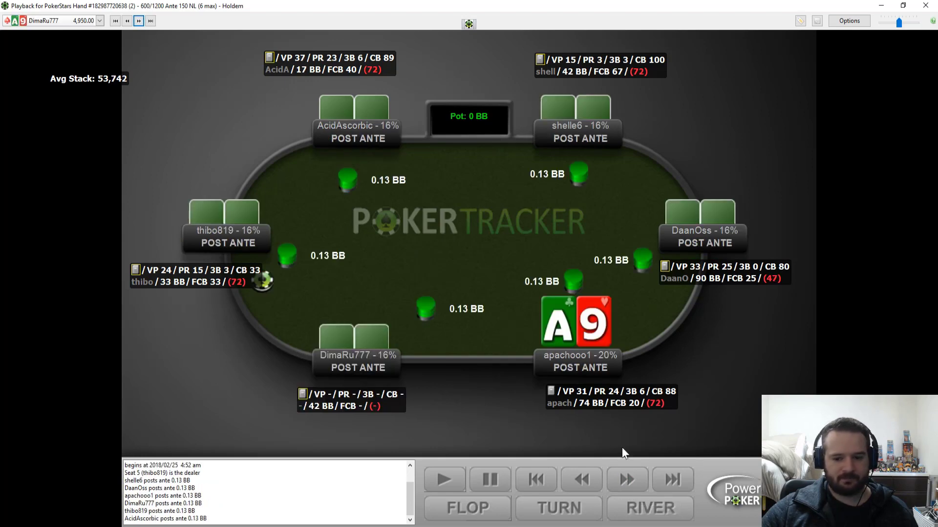
{"action": "left_click", "coordinate": [625, 483]}
{"action": "left_click", "coordinate": [625, 483]}
{"action": "left_click", "coordinate": [624, 483]}
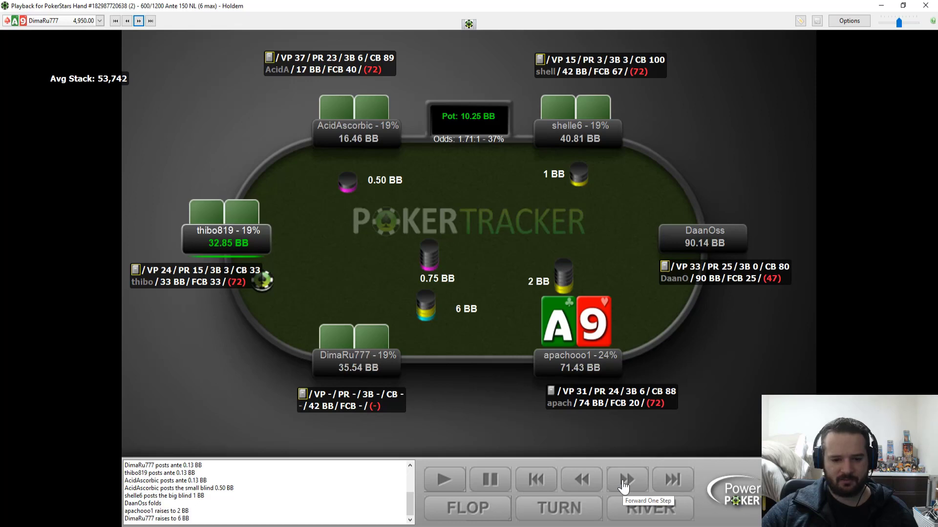
{"action": "left_click", "coordinate": [624, 484]}
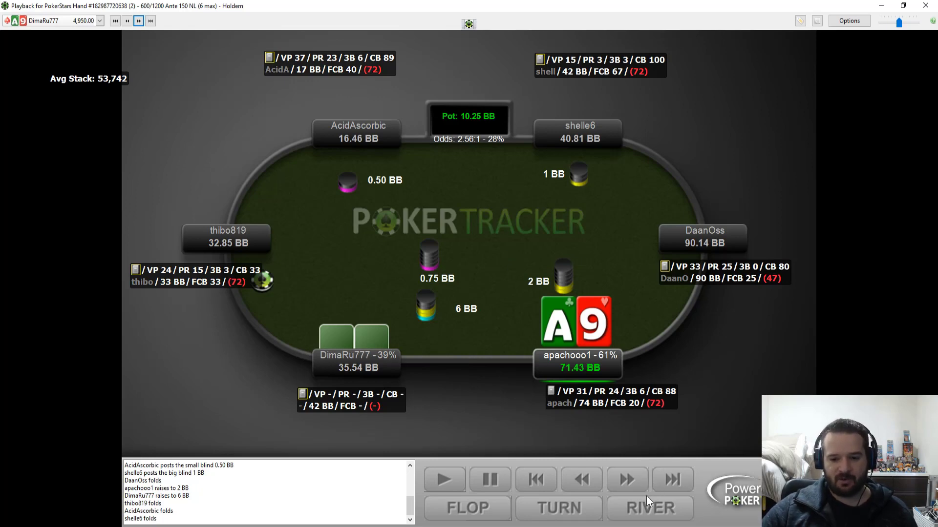
Replay the ace-nine hand from the hero's fold to the awarding of the pot.
{"action": "left_click", "coordinate": [627, 485]}
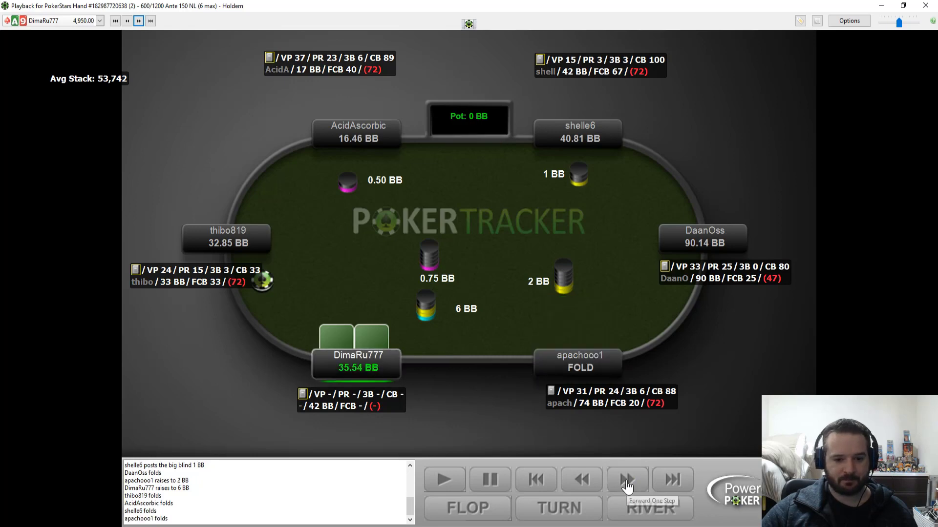
{"action": "left_click", "coordinate": [627, 485]}
{"action": "left_click", "coordinate": [627, 485]}
{"action": "left_click", "coordinate": [627, 485]}
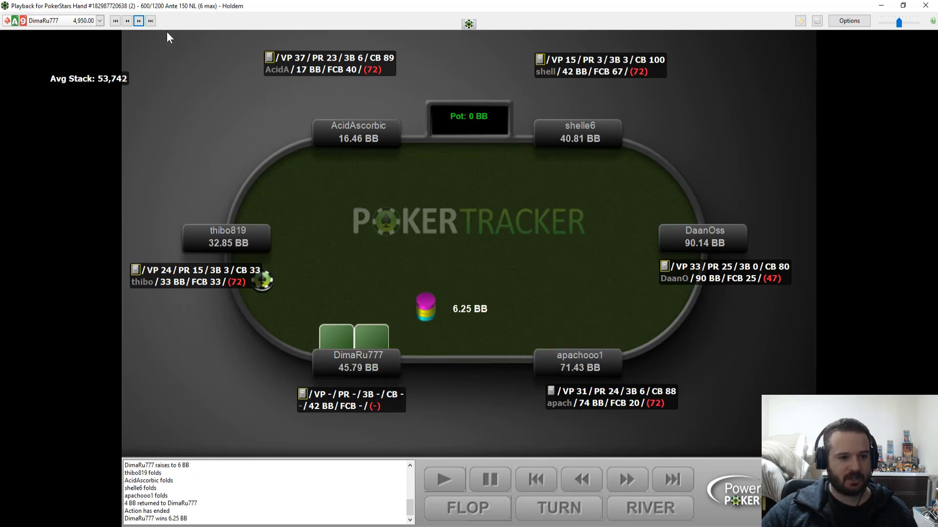
Load the next hand, seven-six under the gun, and replay the preflop folds until the button acts.
{"action": "left_click", "coordinate": [141, 22]}
{"action": "left_click", "coordinate": [629, 486]}
{"action": "left_click", "coordinate": [629, 485]}
{"action": "left_click", "coordinate": [629, 486]}
{"action": "left_click", "coordinate": [629, 486]}
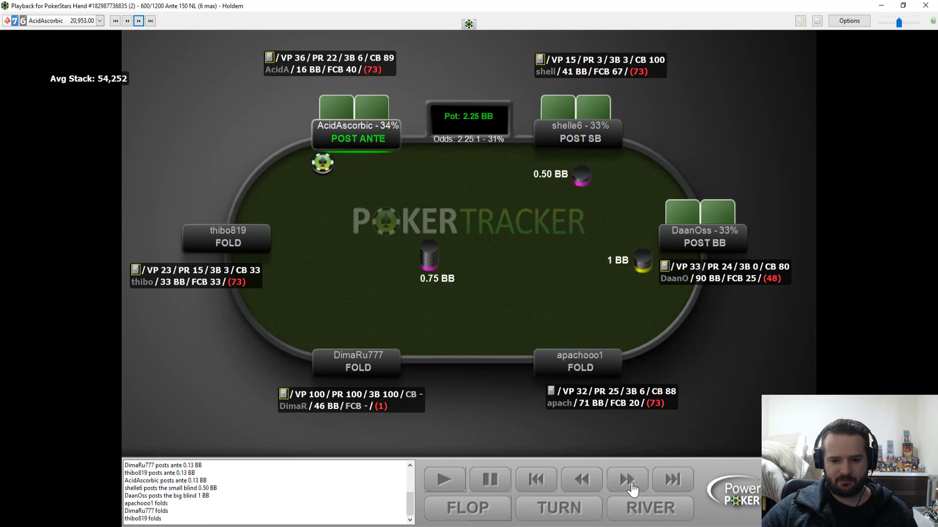
Load the king-four big blind hand and replay it through the small blind's 3.52 BB raise to the hero's fold.
{"action": "left_click", "coordinate": [139, 20]}
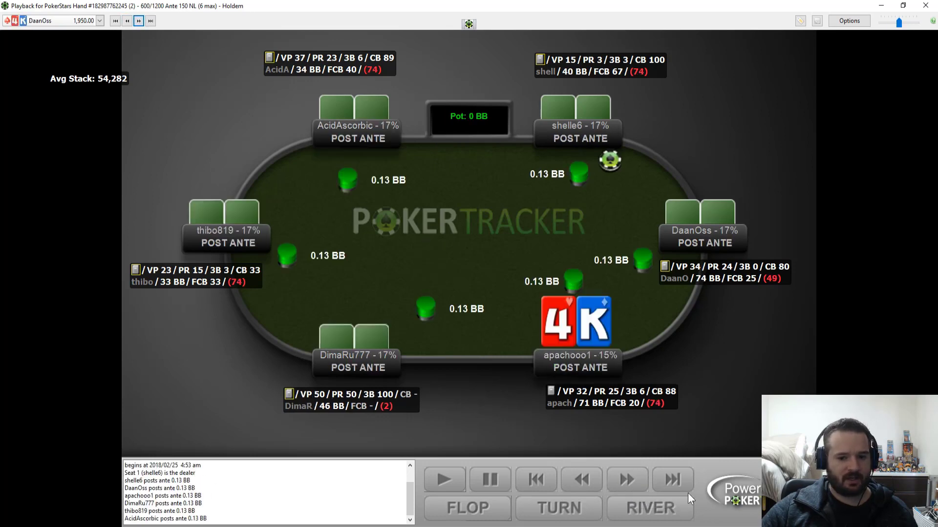
{"action": "left_click", "coordinate": [634, 483]}
{"action": "left_click", "coordinate": [635, 483]}
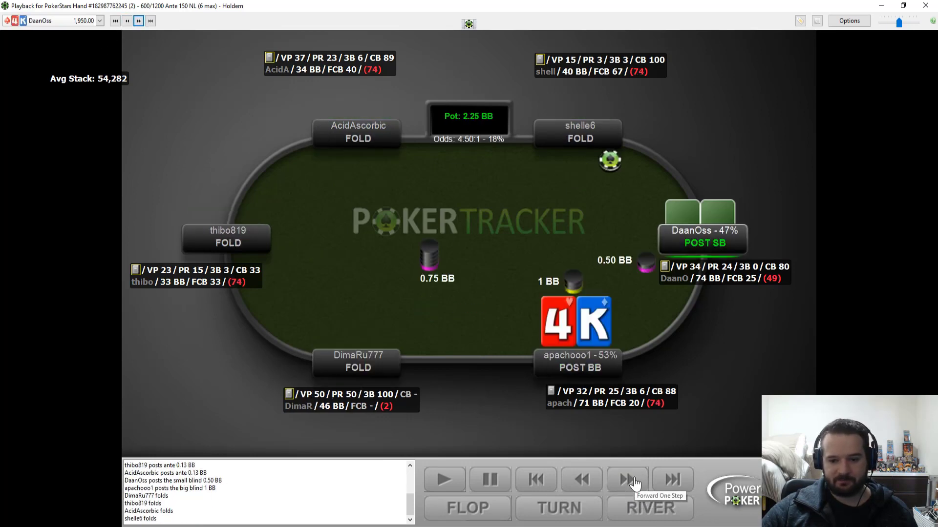
{"action": "left_click", "coordinate": [635, 483]}
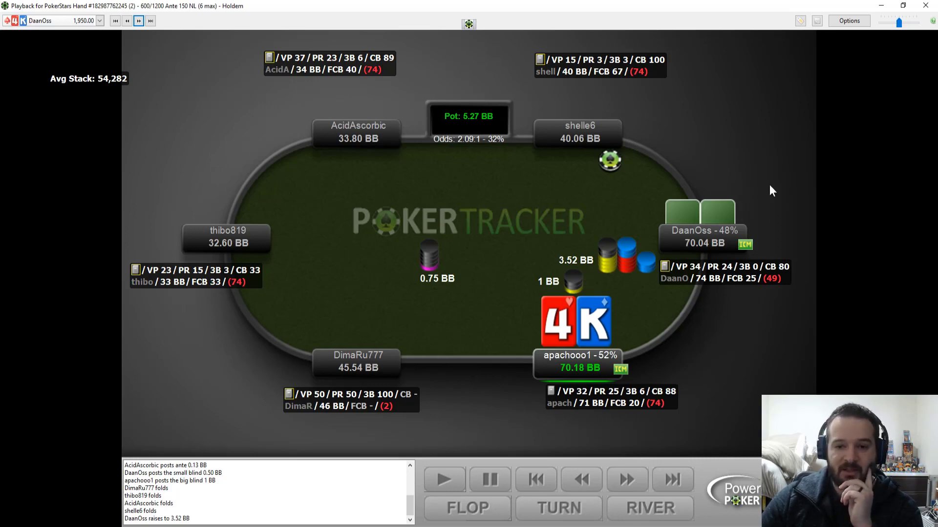
{"action": "left_click", "coordinate": [627, 480]}
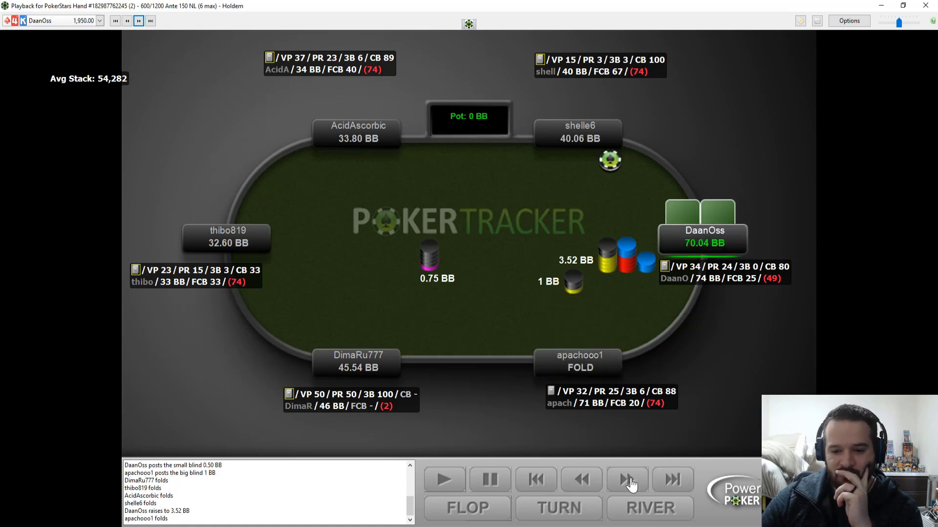
Load the seven-six of diamonds small blind hand and replay the limped preflop action to the flop.
{"action": "left_click", "coordinate": [138, 20]}
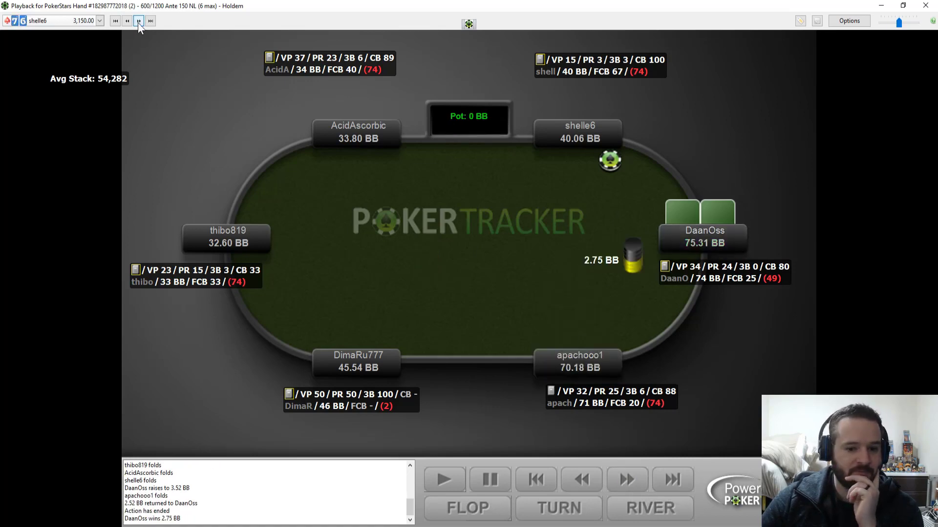
{"action": "left_click", "coordinate": [627, 479]}
{"action": "left_click", "coordinate": [627, 479]}
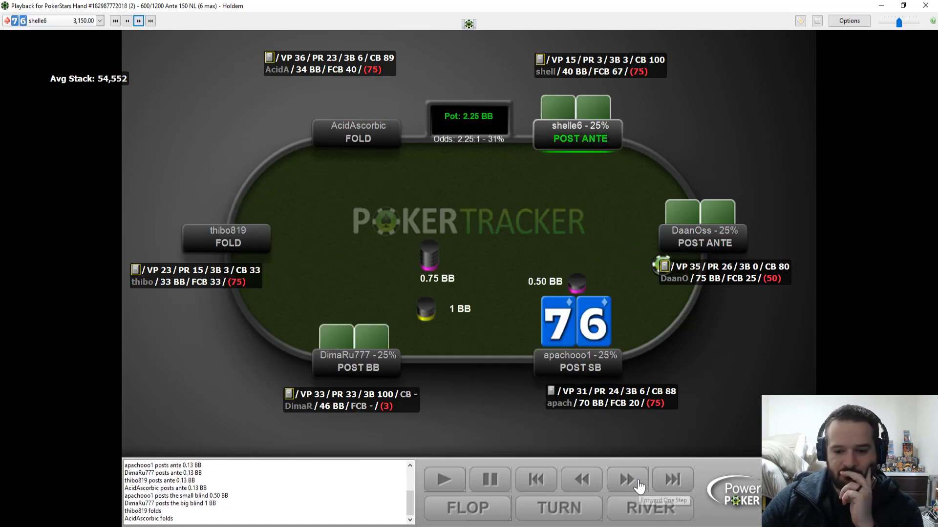
{"action": "left_click", "coordinate": [627, 480]}
{"action": "left_click", "coordinate": [627, 479]}
{"action": "left_click", "coordinate": [639, 486]}
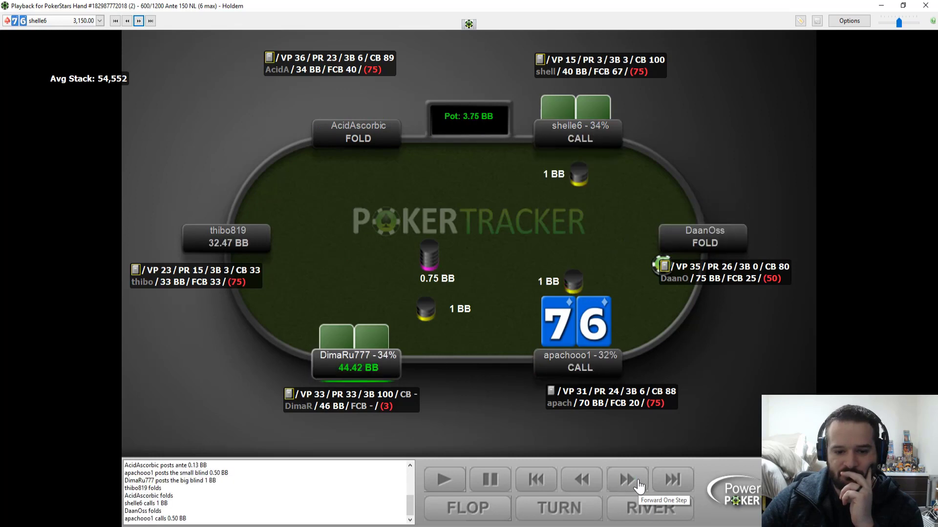
{"action": "left_click", "coordinate": [638, 485]}
{"action": "left_click", "coordinate": [638, 486]}
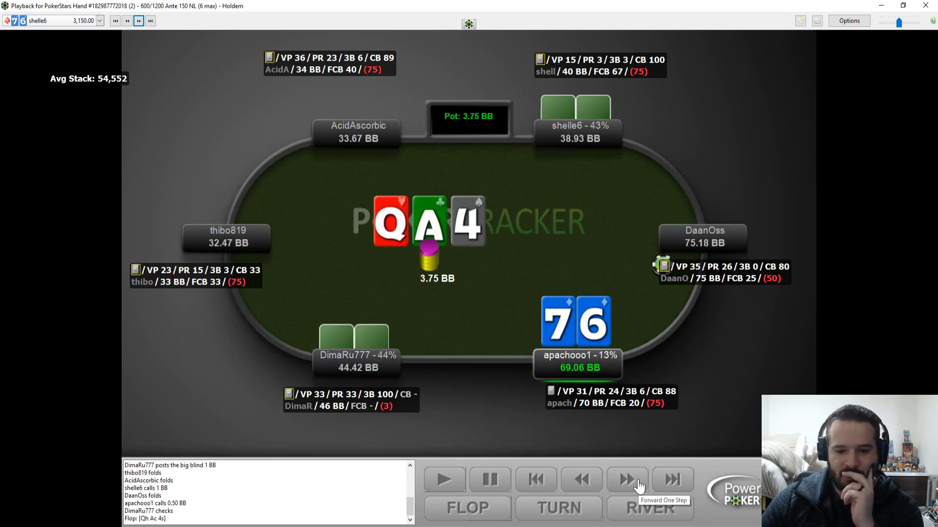
Replay the flop action of the seven-six of diamonds hand through the 4 BB bet and the folds.
{"action": "left_click", "coordinate": [639, 486]}
{"action": "left_click", "coordinate": [639, 486]}
{"action": "left_click", "coordinate": [638, 486]}
{"action": "left_click", "coordinate": [638, 486]}
{"action": "left_click", "coordinate": [638, 486]}
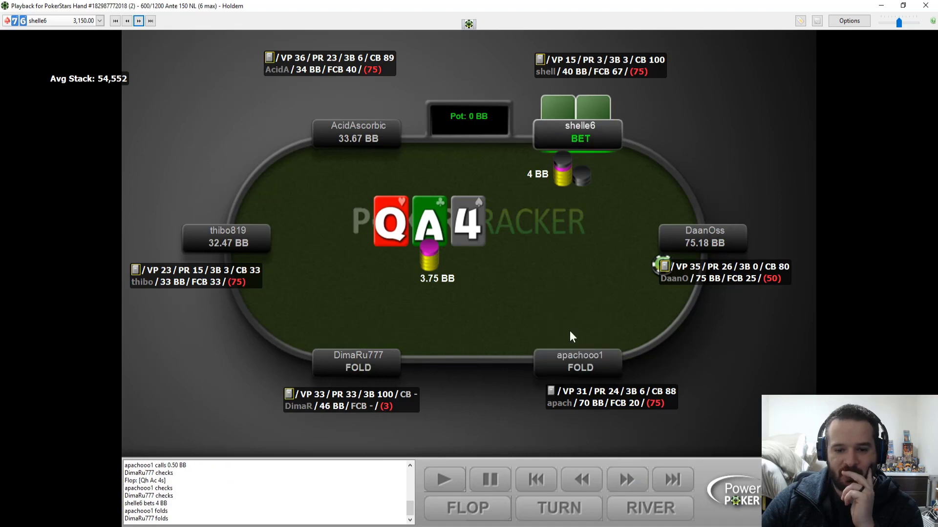
Load the ace-seven of diamonds button hand and replay it through the big blind's all-in to the hero's fold.
{"action": "left_click", "coordinate": [140, 21]}
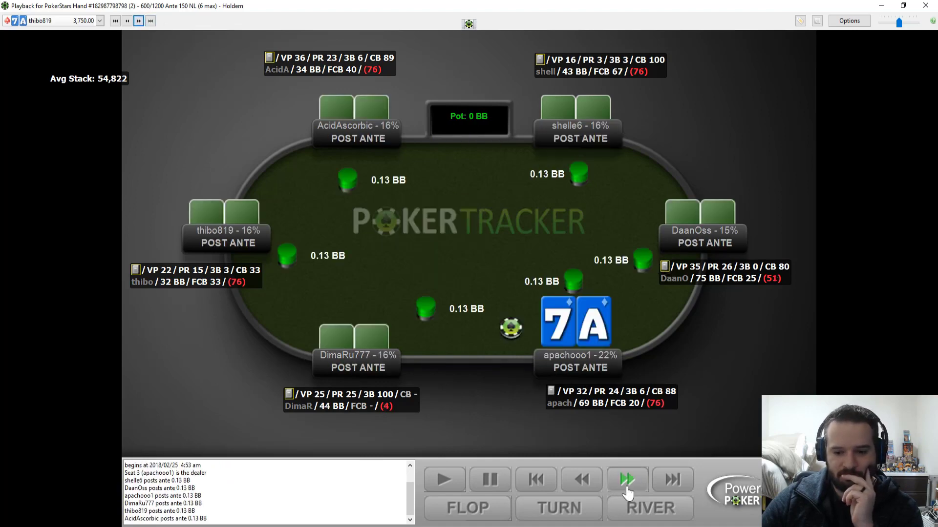
{"action": "left_click", "coordinate": [627, 488]}
{"action": "left_click", "coordinate": [627, 488]}
{"action": "left_click", "coordinate": [627, 489]}
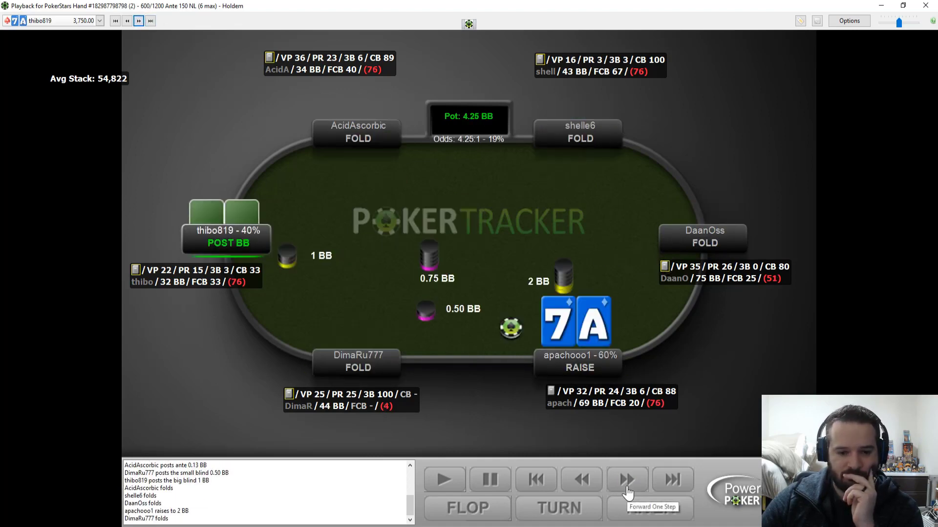
{"action": "left_click", "coordinate": [627, 489]}
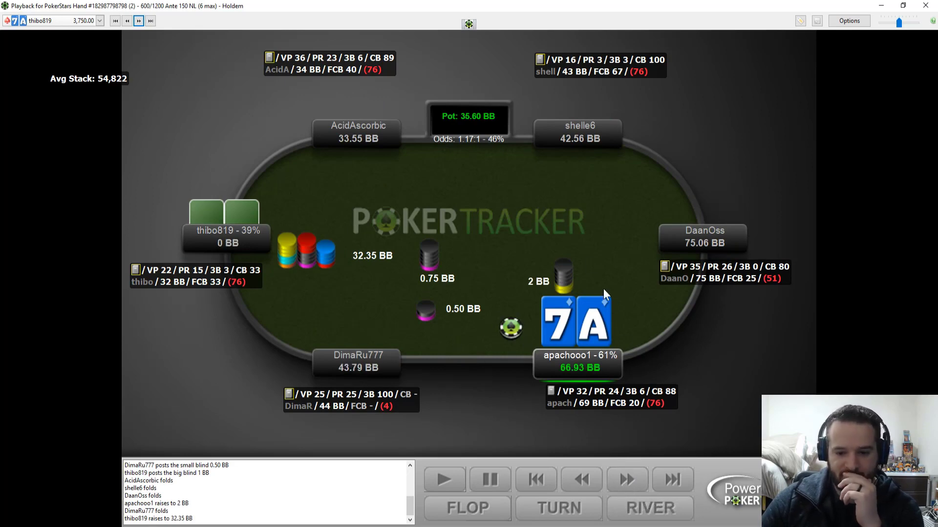
{"action": "left_click", "coordinate": [628, 480]}
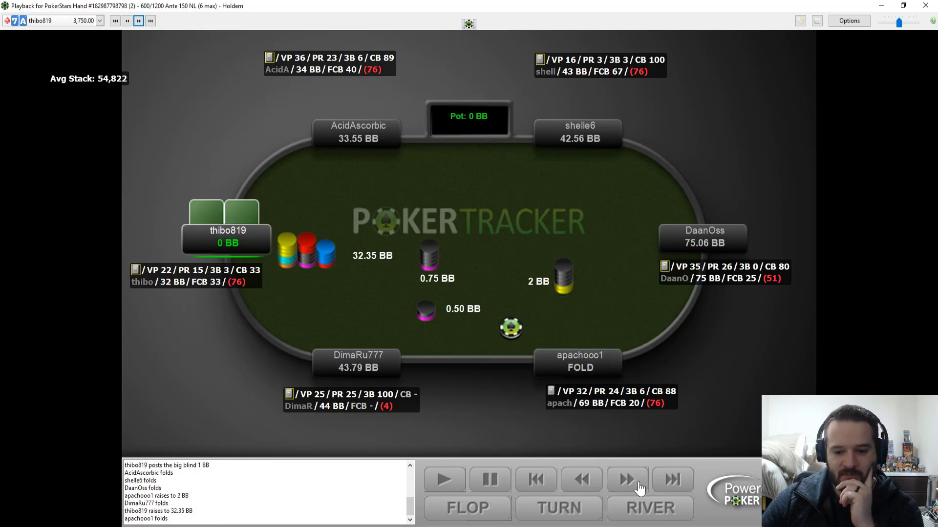
Load the eight-six of spades hand and replay it past the hero's fold to the first flop check.
{"action": "left_click", "coordinate": [139, 20]}
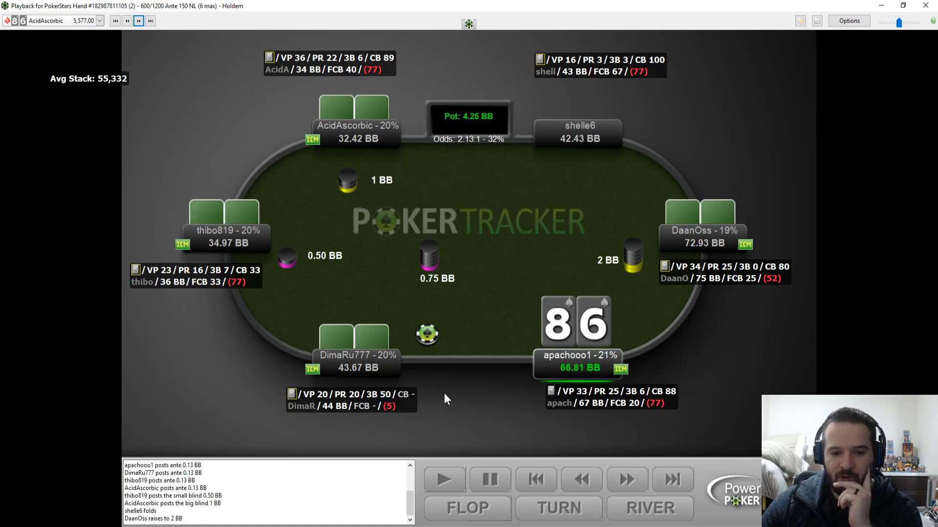
{"action": "left_click", "coordinate": [633, 492]}
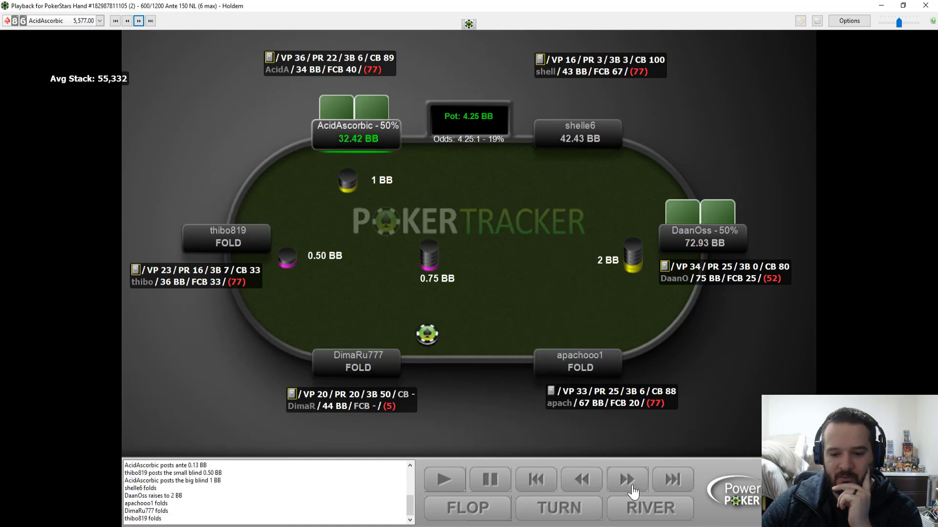
{"action": "left_click", "coordinate": [632, 488]}
{"action": "left_click", "coordinate": [631, 487]}
{"action": "left_click", "coordinate": [631, 487]}
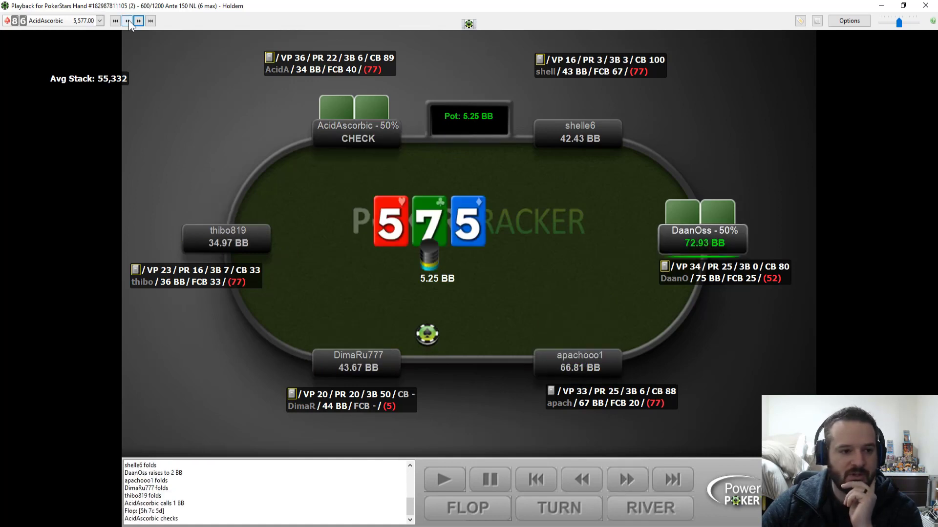
Switch to the 700/1400 hand with six-eight of clubs in the big blind and replay it to the flop.
{"action": "left_click", "coordinate": [128, 21]}
{"action": "left_click", "coordinate": [632, 488]}
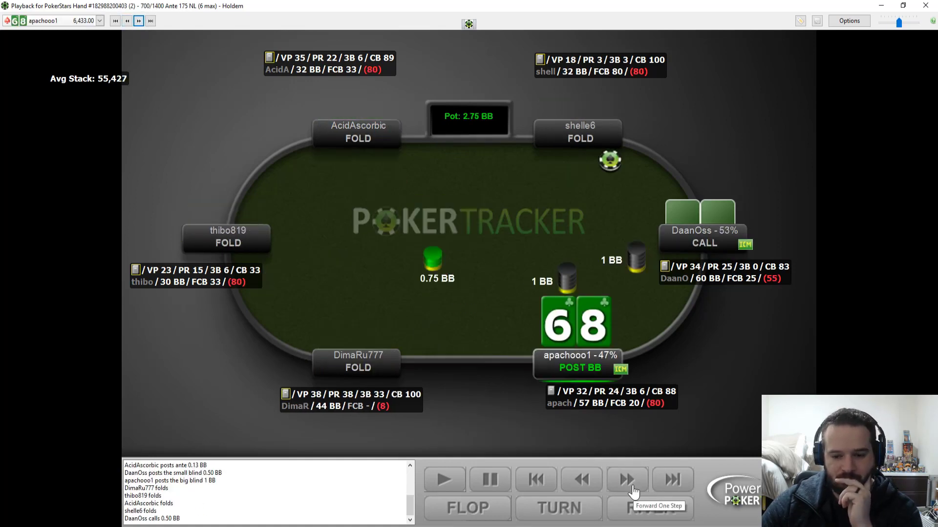
{"action": "left_click", "coordinate": [632, 488]}
{"action": "left_click", "coordinate": [632, 486]}
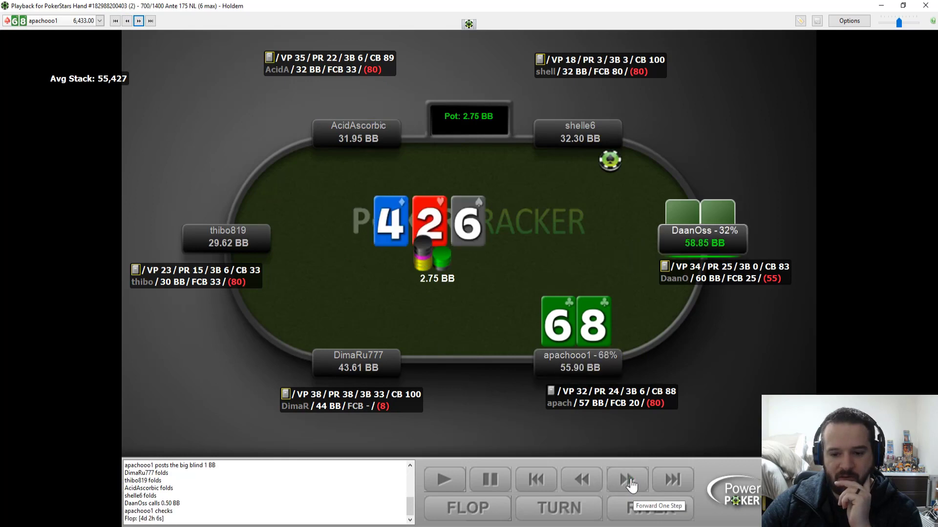
Replay the flop and turn action of the six-eight of clubs hand until the river card is dealt.
{"action": "left_click", "coordinate": [631, 487]}
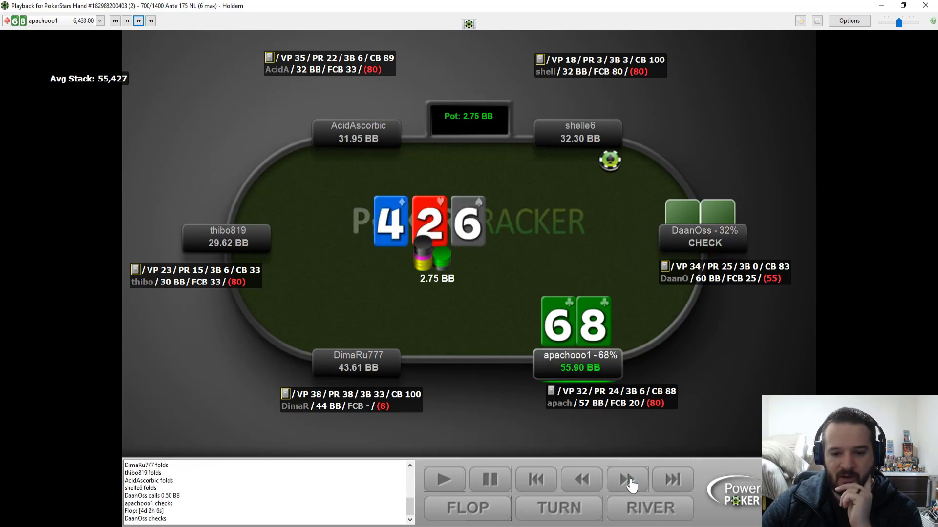
{"action": "left_click", "coordinate": [632, 486]}
{"action": "left_click", "coordinate": [632, 486]}
{"action": "left_click", "coordinate": [631, 487]}
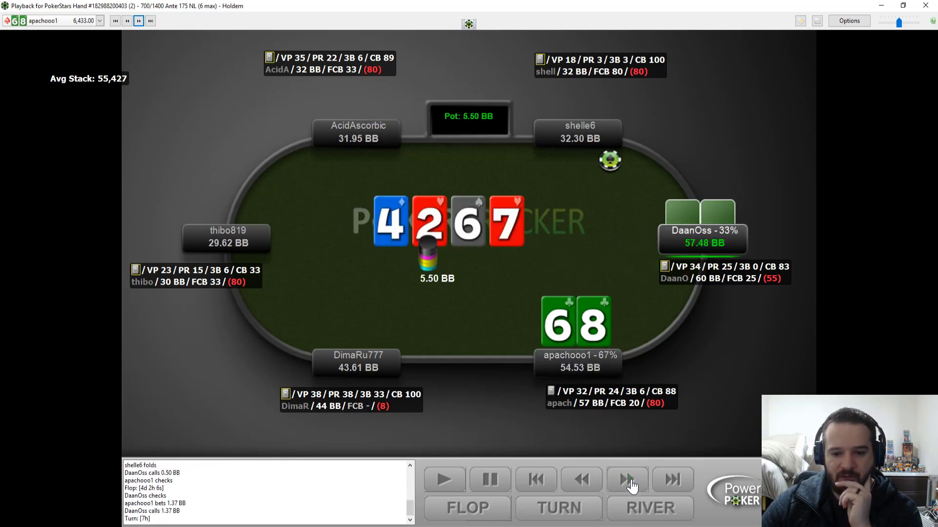
{"action": "left_click", "coordinate": [631, 487]}
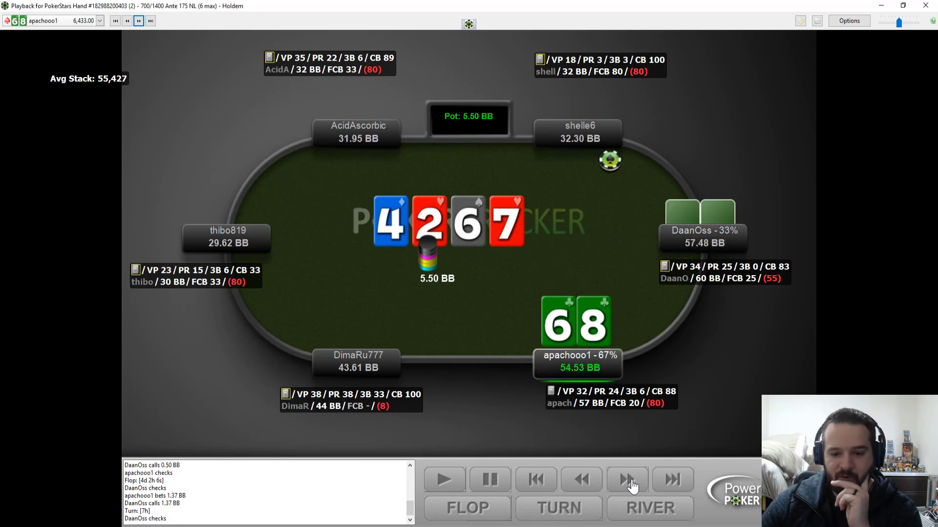
{"action": "left_click", "coordinate": [632, 487]}
{"action": "left_click", "coordinate": [632, 487]}
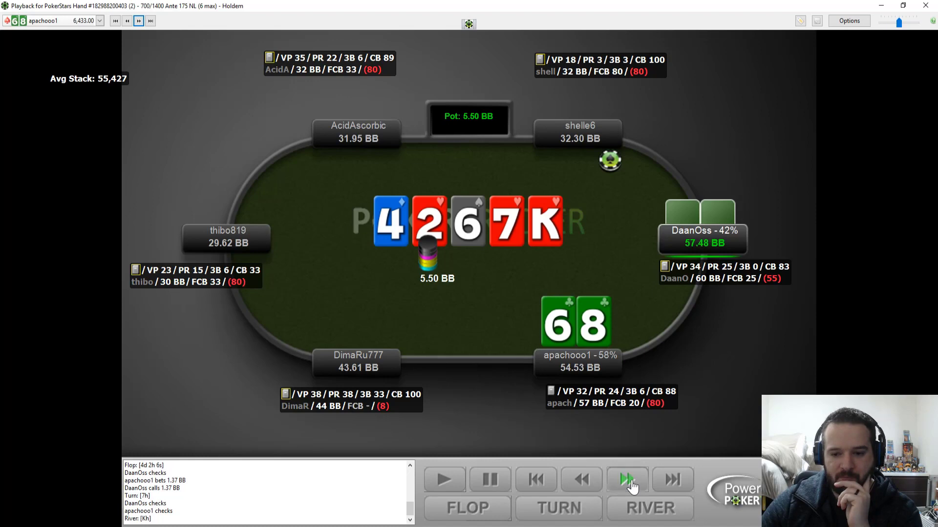
Replay the river action of the six-eight of clubs hand through the hero's call to the showdown.
{"action": "left_click", "coordinate": [632, 487]}
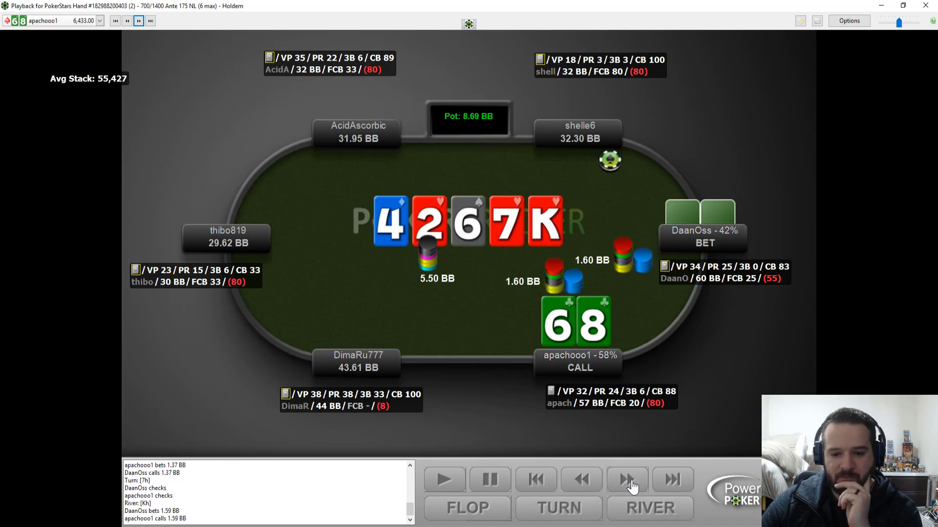
{"action": "left_click", "coordinate": [632, 487]}
{"action": "left_click", "coordinate": [633, 487]}
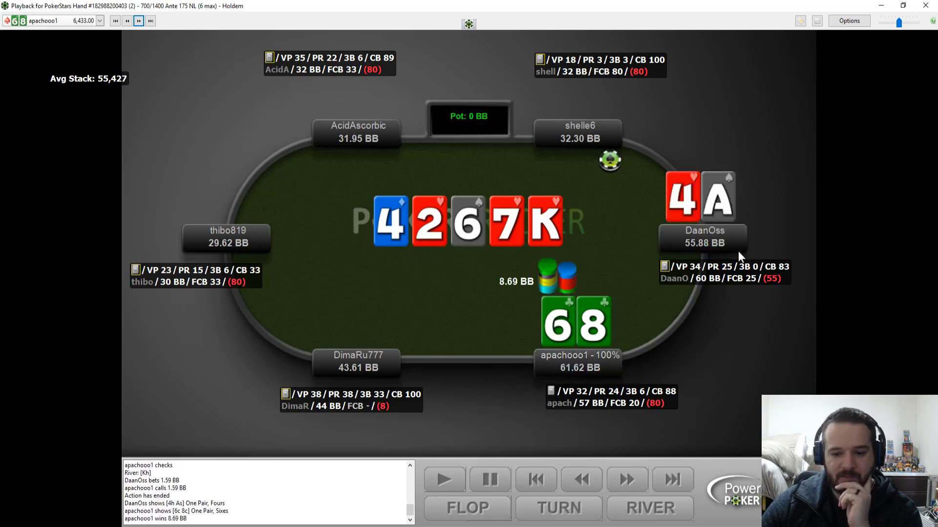
Step the six-eight of clubs hand back to the opponent's river bet, and replay the call and showdown once more.
{"action": "left_click", "coordinate": [583, 479]}
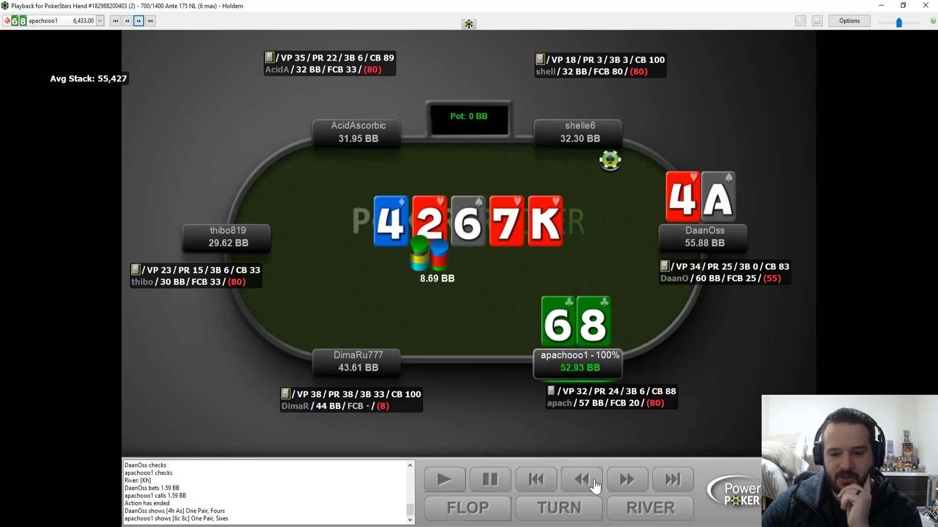
{"action": "left_click", "coordinate": [583, 479]}
{"action": "left_click", "coordinate": [583, 480]}
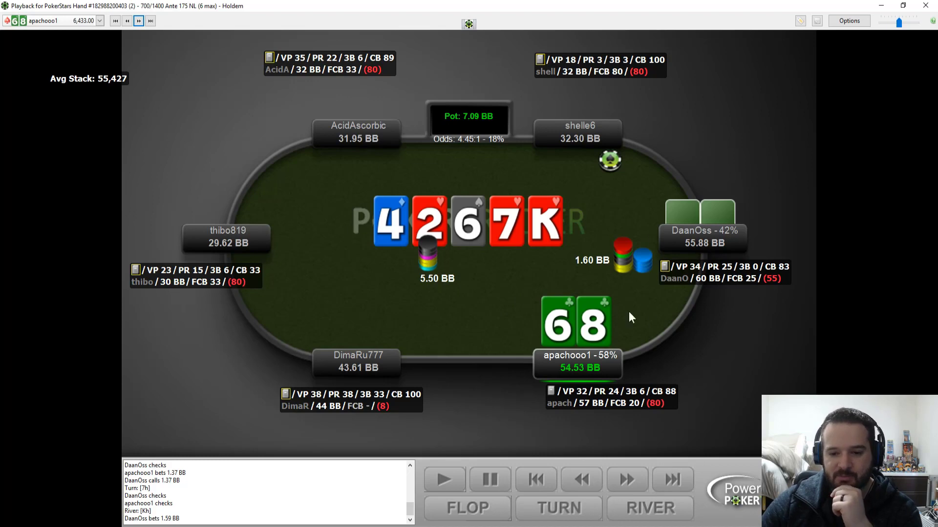
{"action": "left_click", "coordinate": [625, 476]}
{"action": "left_click", "coordinate": [625, 475]}
{"action": "left_click", "coordinate": [625, 475]}
{"action": "left_click", "coordinate": [625, 474]}
{"action": "left_click", "coordinate": [624, 474]}
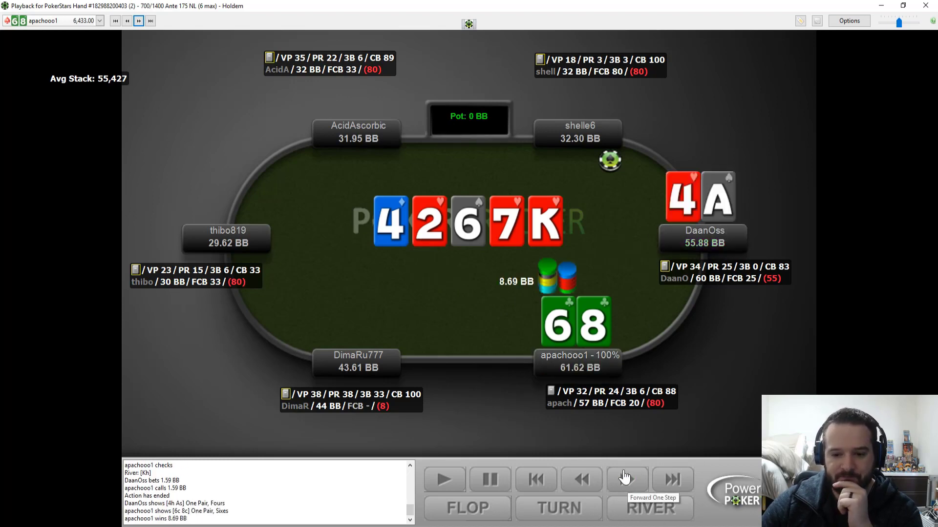
Pass over the two-three of clubs hand and replay the ace-queen offsuit hand preflop to the big blind's call.
{"action": "left_click", "coordinate": [625, 476]}
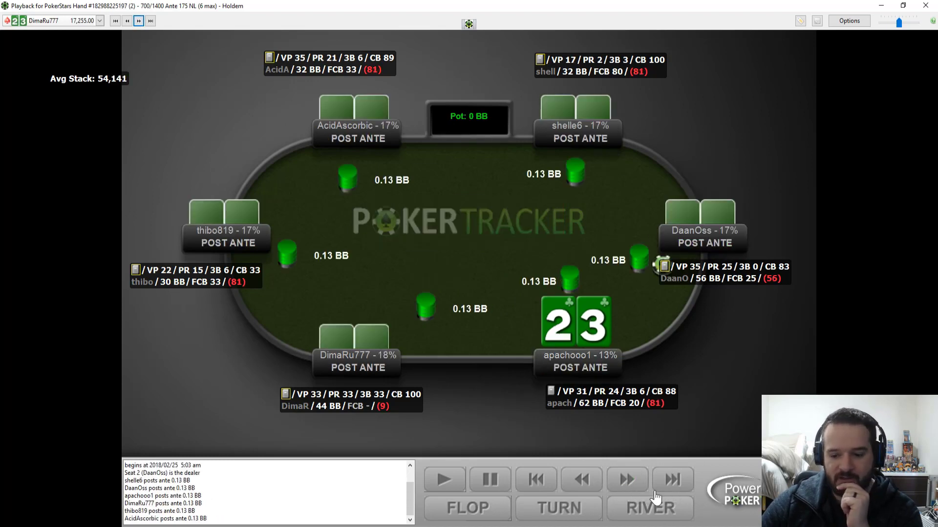
{"action": "left_click", "coordinate": [627, 480]}
{"action": "left_click", "coordinate": [626, 480]}
{"action": "left_click", "coordinate": [626, 481]}
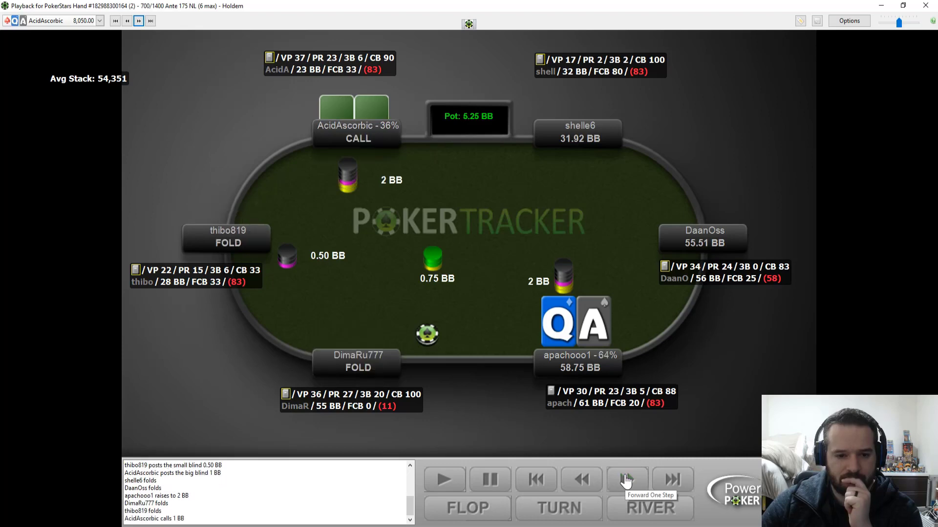
Replay the flop action of the ace-queen hand through the hero's bet and the call until the turn card is dealt.
{"action": "left_click", "coordinate": [625, 480]}
{"action": "left_click", "coordinate": [625, 480]}
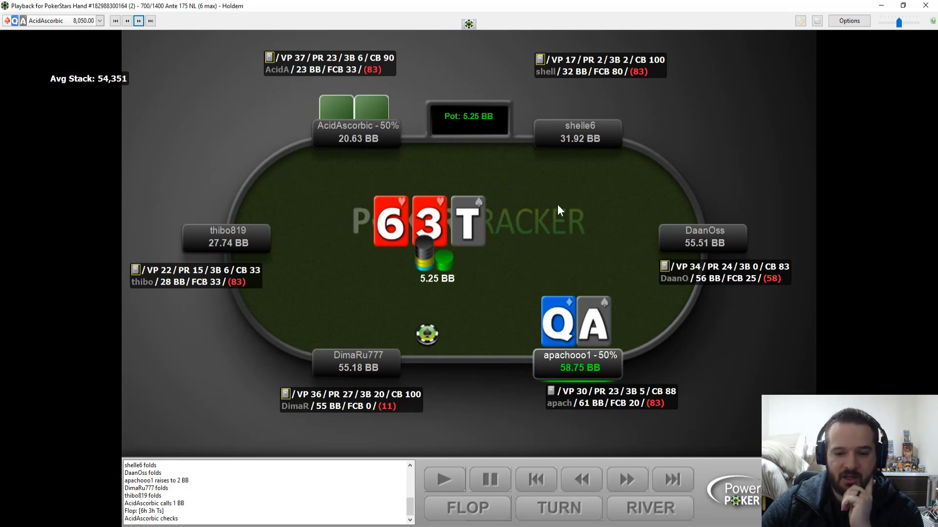
{"action": "left_click", "coordinate": [635, 482]}
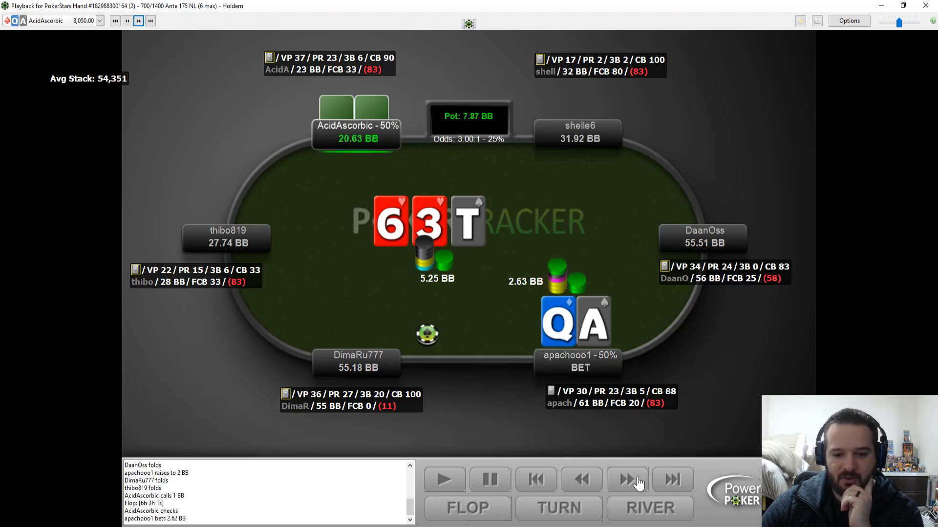
{"action": "left_click", "coordinate": [638, 484]}
{"action": "left_click", "coordinate": [637, 484]}
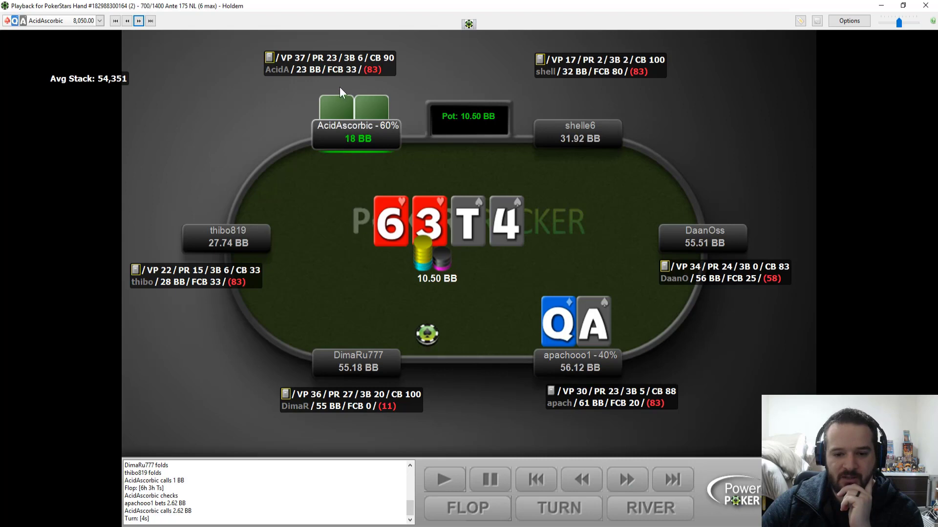
Replay the turn checks and the big blind's river bet in the ace-queen hand, through the hero's fold to the hand's end.
{"action": "left_click", "coordinate": [631, 478]}
{"action": "left_click", "coordinate": [631, 478]}
{"action": "left_click", "coordinate": [631, 478]}
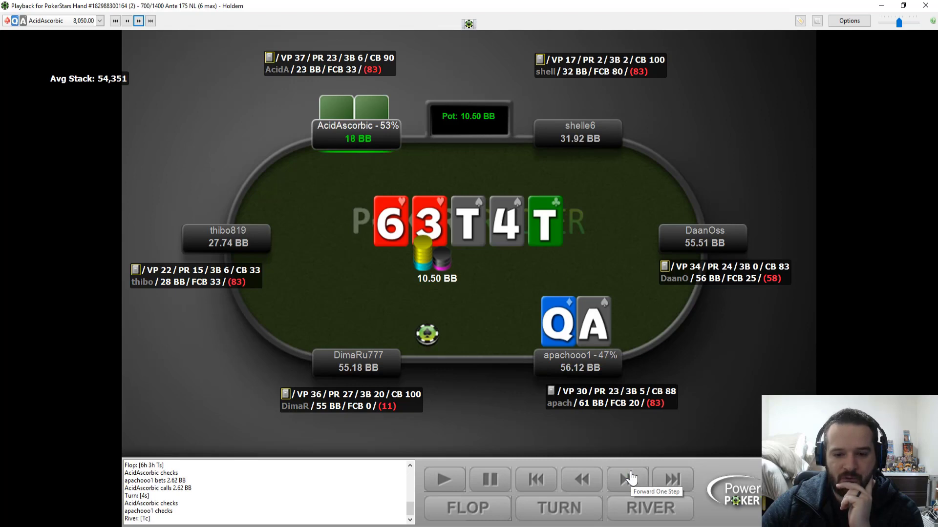
{"action": "left_click", "coordinate": [632, 478]}
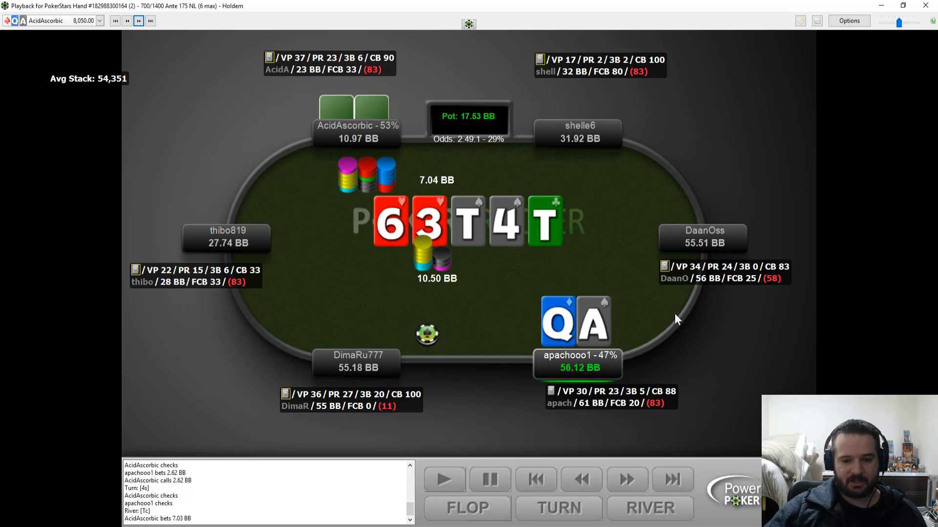
{"action": "left_click", "coordinate": [629, 483]}
{"action": "left_click", "coordinate": [631, 488]}
{"action": "left_click", "coordinate": [631, 488]}
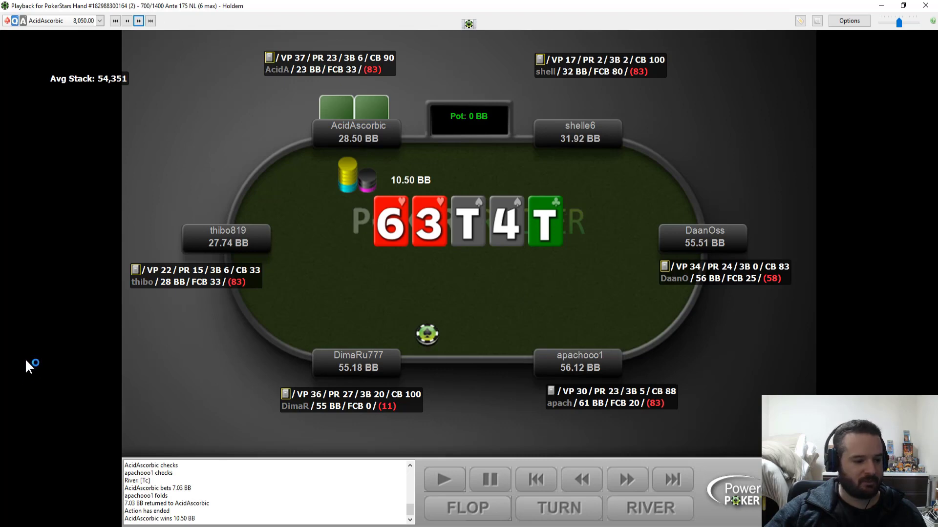
Load the nine-seven of hearts hand and replay it to the hero's preflop fold.
{"action": "left_click", "coordinate": [138, 21]}
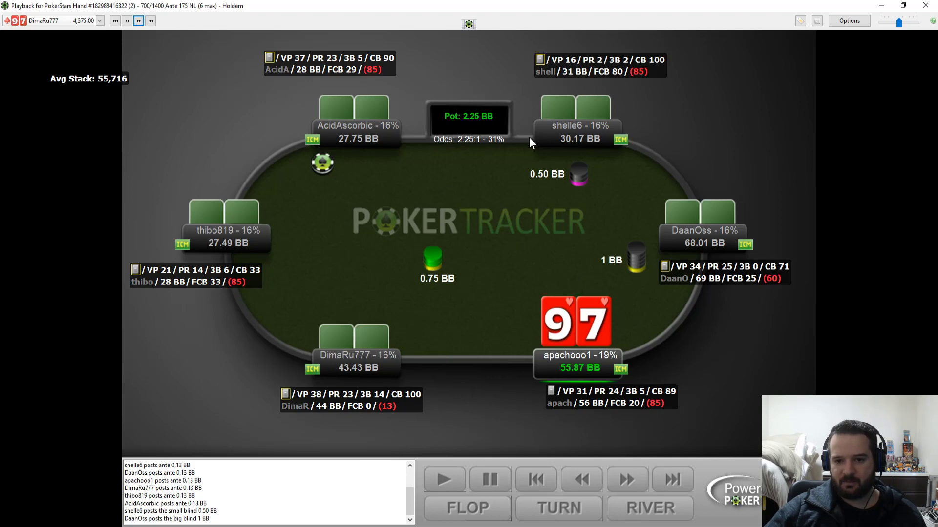
{"action": "left_click", "coordinate": [634, 486]}
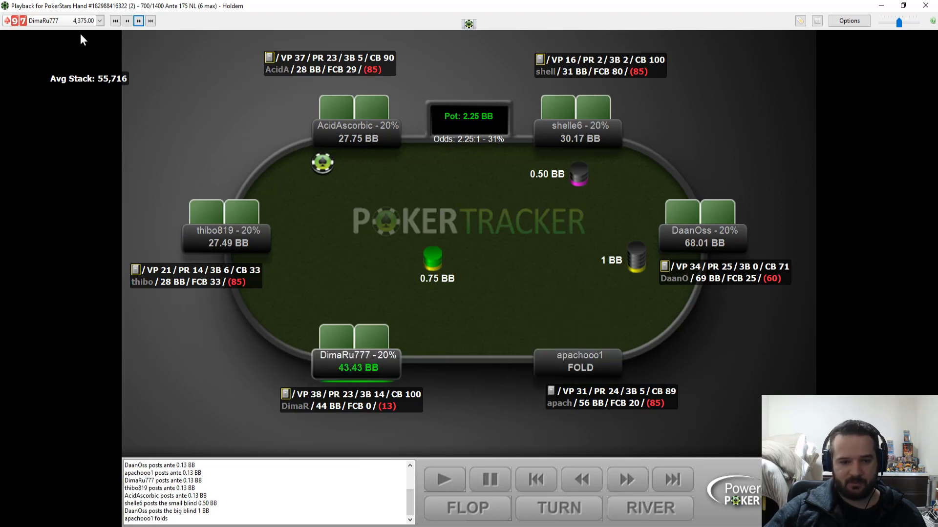
Load the queen-three of hearts big blind hand and replay it through the small blind's raise and the hero's fold.
{"action": "left_click", "coordinate": [139, 21]}
{"action": "left_click", "coordinate": [627, 486]}
{"action": "left_click", "coordinate": [627, 485]}
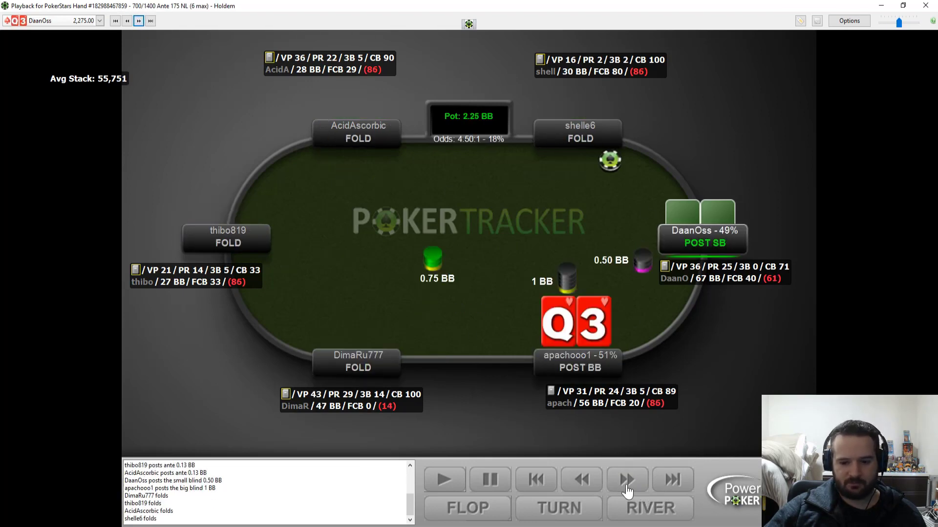
{"action": "left_click", "coordinate": [627, 485]}
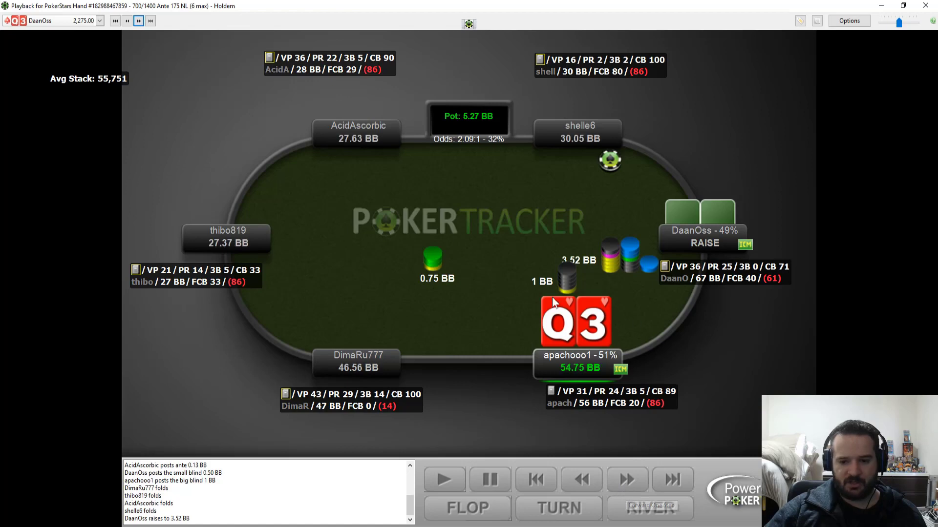
{"action": "left_click", "coordinate": [635, 489]}
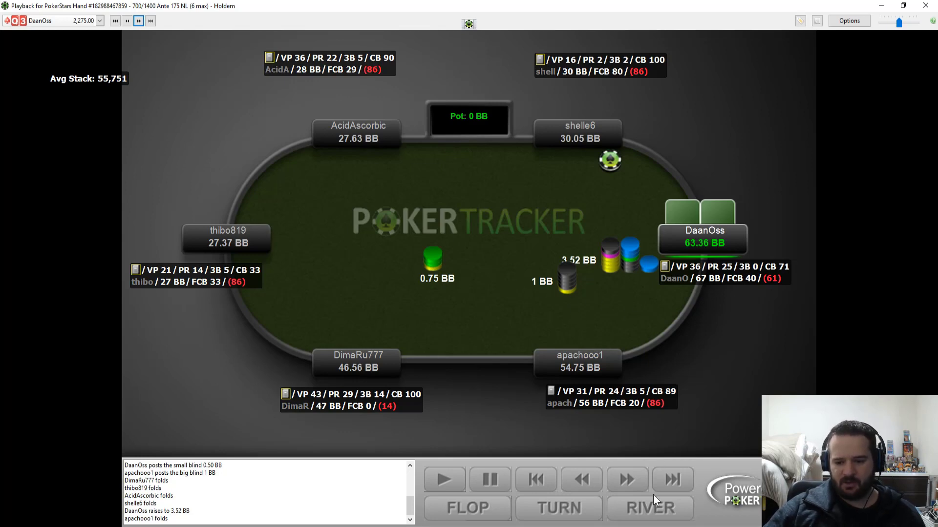
{"action": "left_click", "coordinate": [636, 484]}
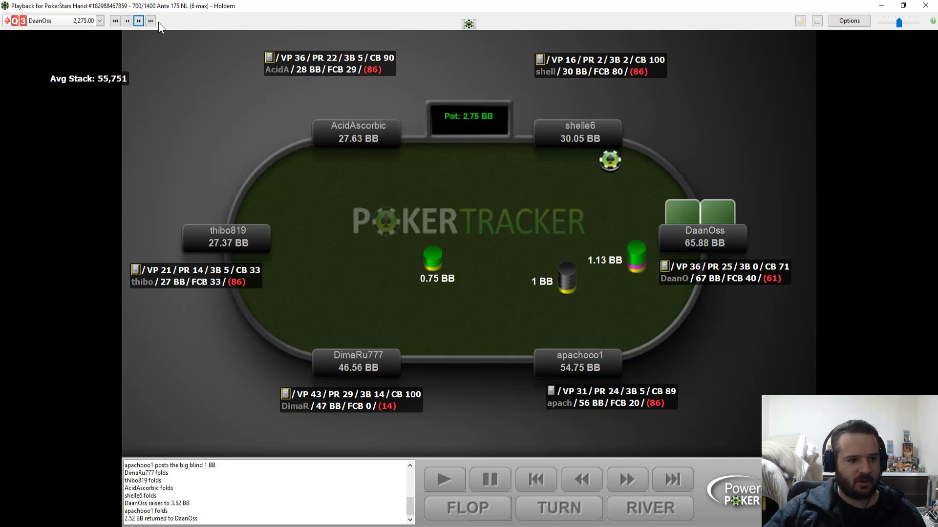
Skim the king-two small blind hand and move on to the 800/1600 ten-nine offsuit hand, replaying it to the small blind's call.
{"action": "left_click", "coordinate": [634, 488]}
{"action": "left_click", "coordinate": [633, 489]}
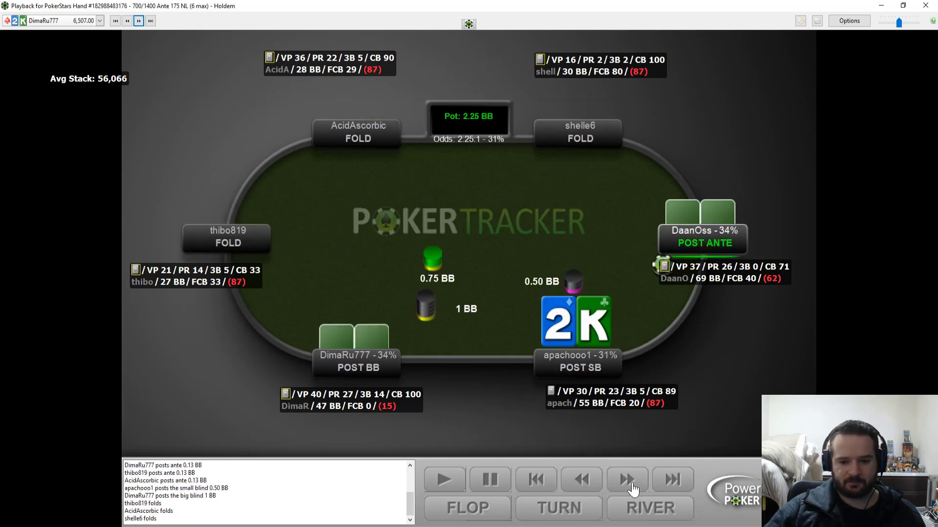
{"action": "left_click", "coordinate": [633, 489]}
{"action": "left_click", "coordinate": [634, 489]}
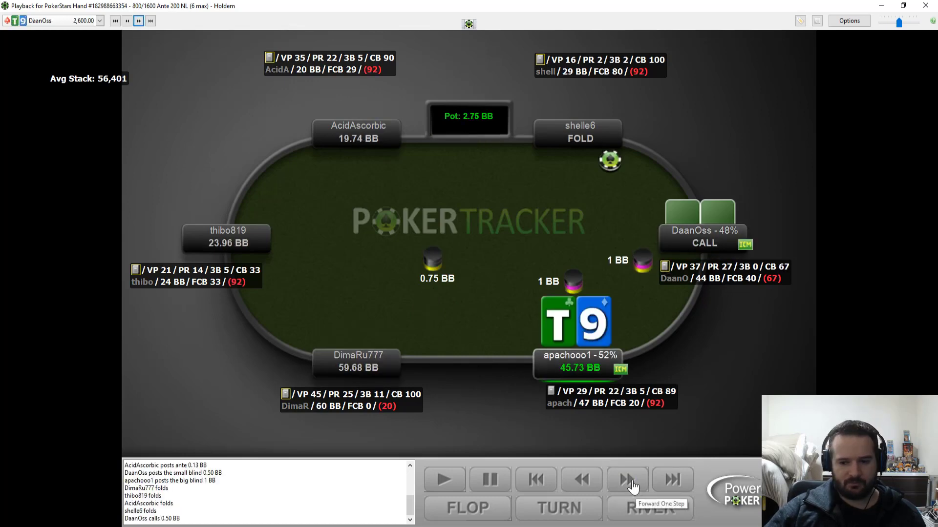
Replay the ten-nine hand from the hero's preflop check through the flop checks until the turn card is dealt.
{"action": "left_click", "coordinate": [634, 484]}
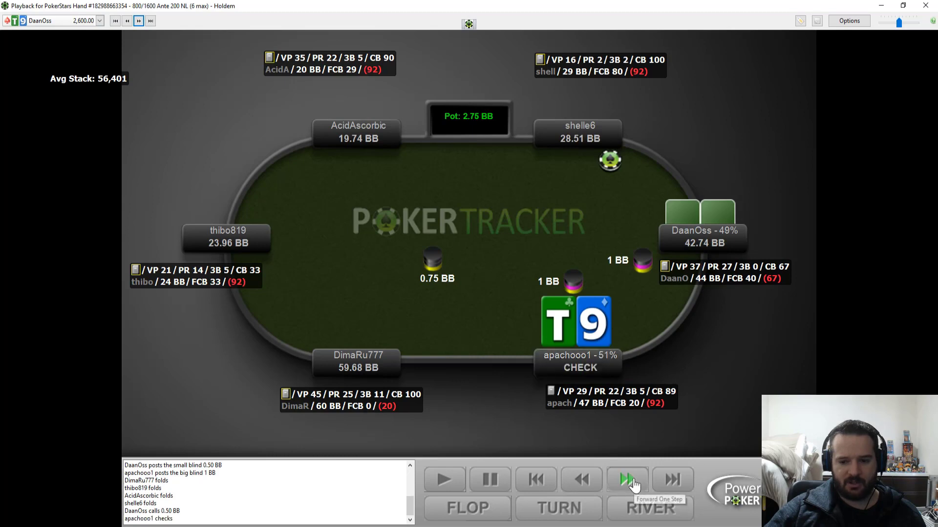
{"action": "left_click", "coordinate": [633, 485]}
{"action": "left_click", "coordinate": [634, 486]}
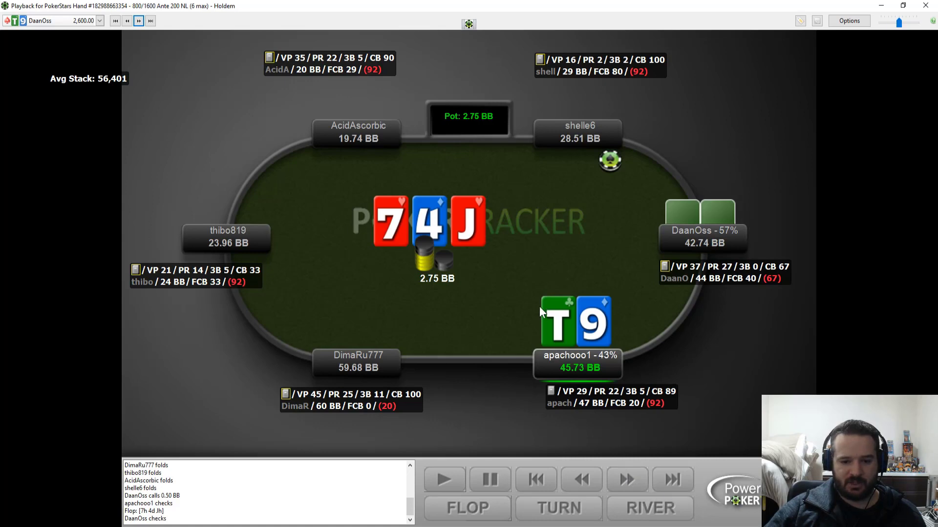
{"action": "left_click", "coordinate": [636, 491]}
{"action": "left_click", "coordinate": [636, 491]}
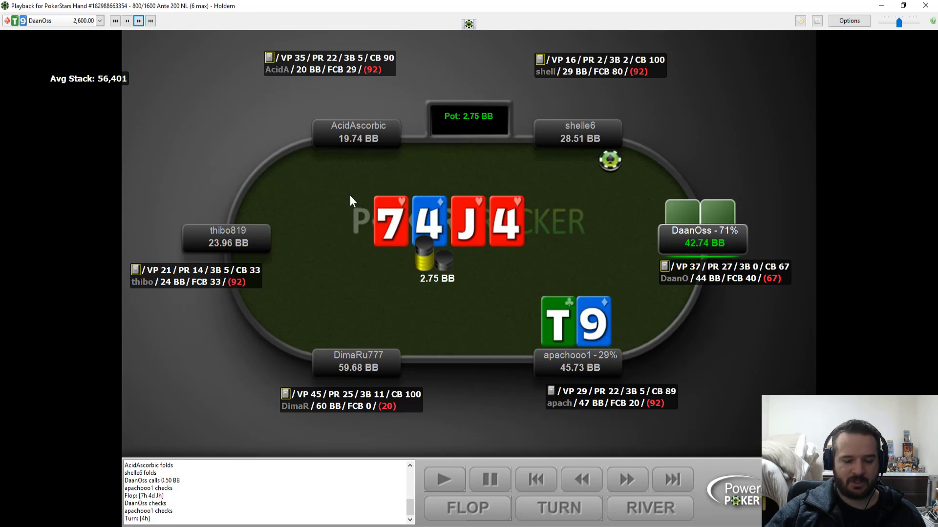
Replay the turn checks and the small blind's river bet in the ten-nine hand to the hero's fold.
{"action": "left_click", "coordinate": [624, 485]}
{"action": "left_click", "coordinate": [624, 484]}
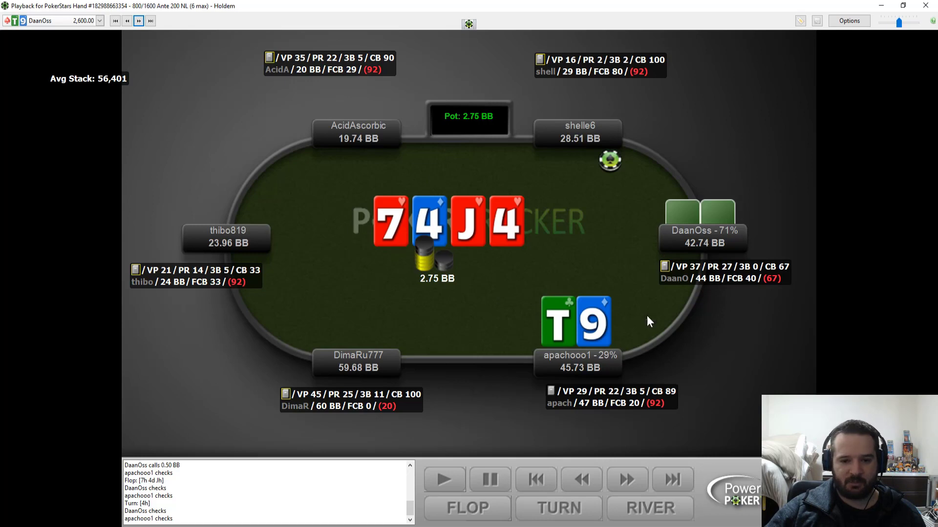
{"action": "left_click", "coordinate": [626, 481]}
{"action": "left_click", "coordinate": [625, 484]}
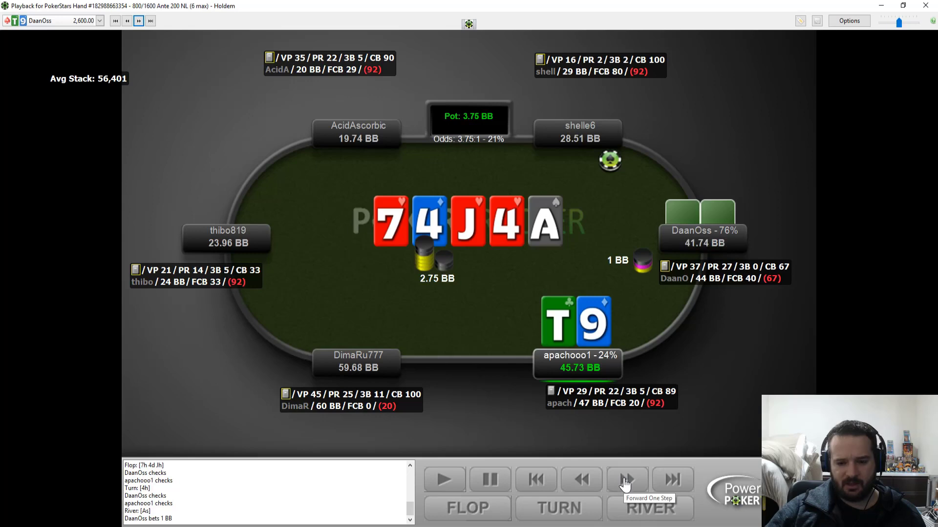
{"action": "left_click", "coordinate": [628, 483]}
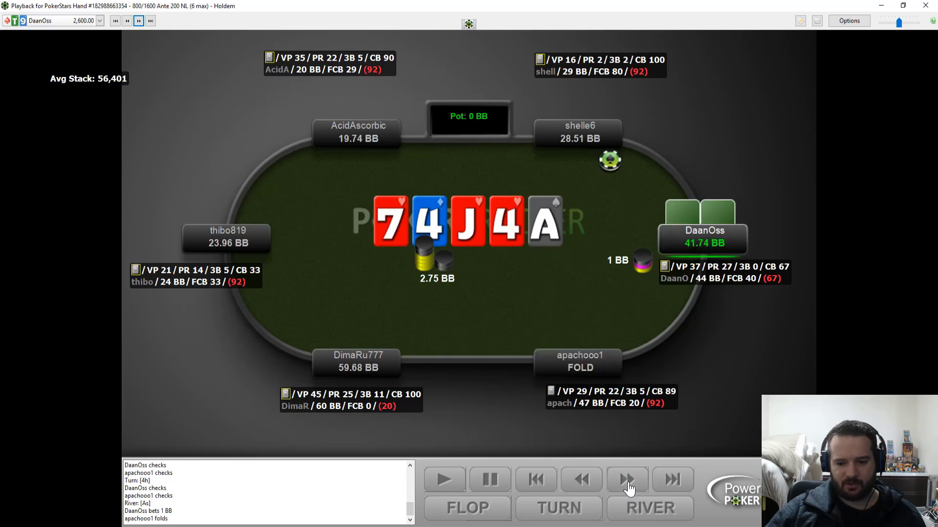
Load the four-six offsuit small blind hand and replay it to the hero's fold against the button's raise.
{"action": "left_click", "coordinate": [139, 21]}
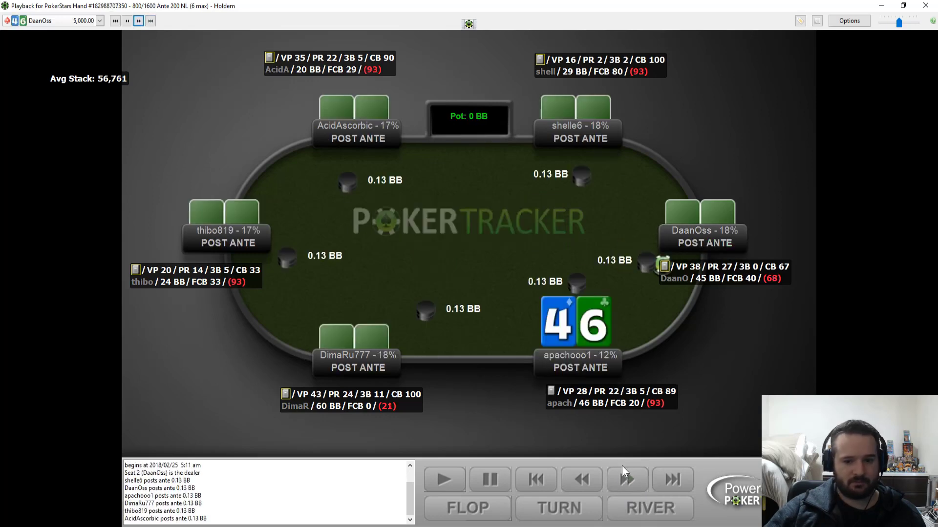
{"action": "left_click", "coordinate": [627, 481]}
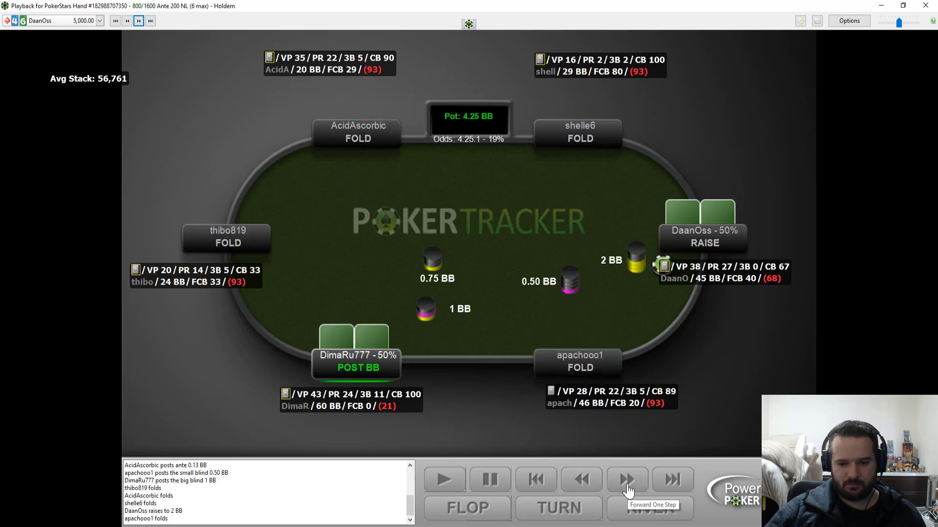
Load the jack-queen of clubs button hand and replay it through the hero's preflop call to the opponent's flop check.
{"action": "left_click", "coordinate": [139, 20]}
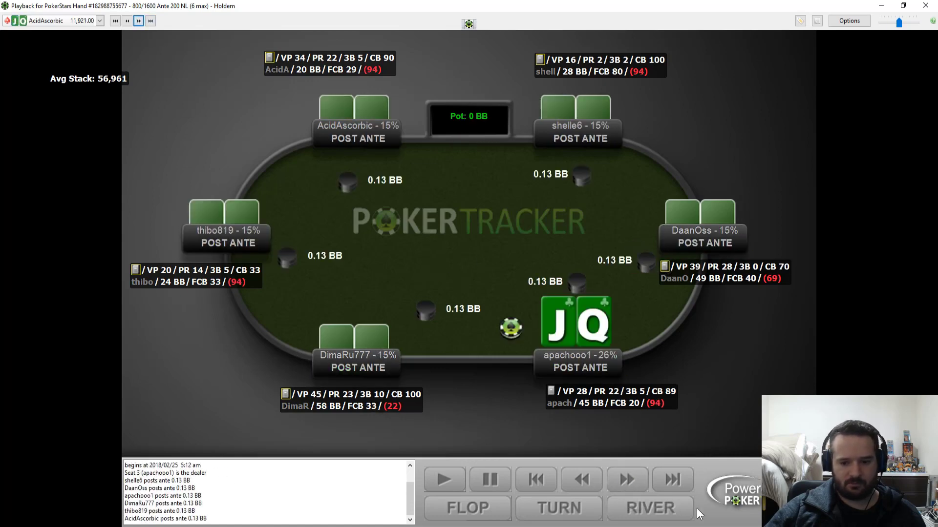
{"action": "left_click", "coordinate": [629, 480]}
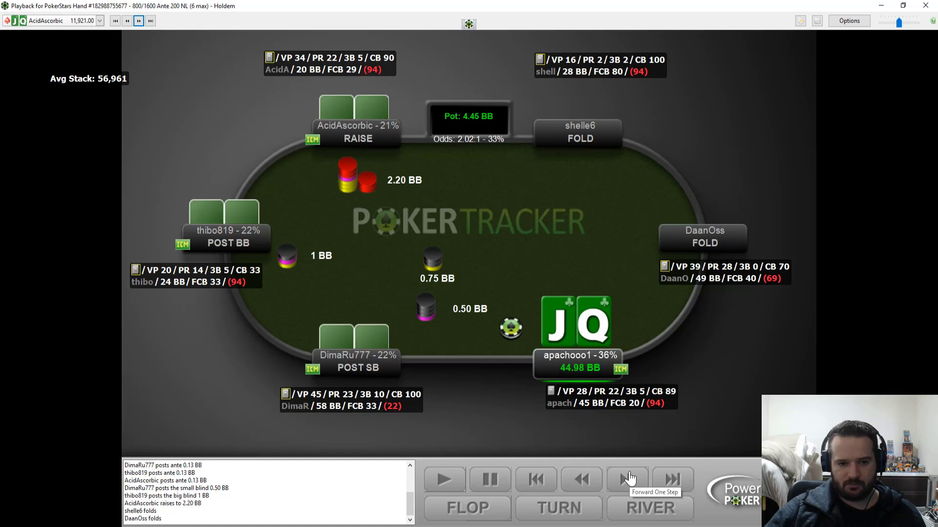
{"action": "left_click", "coordinate": [628, 480]}
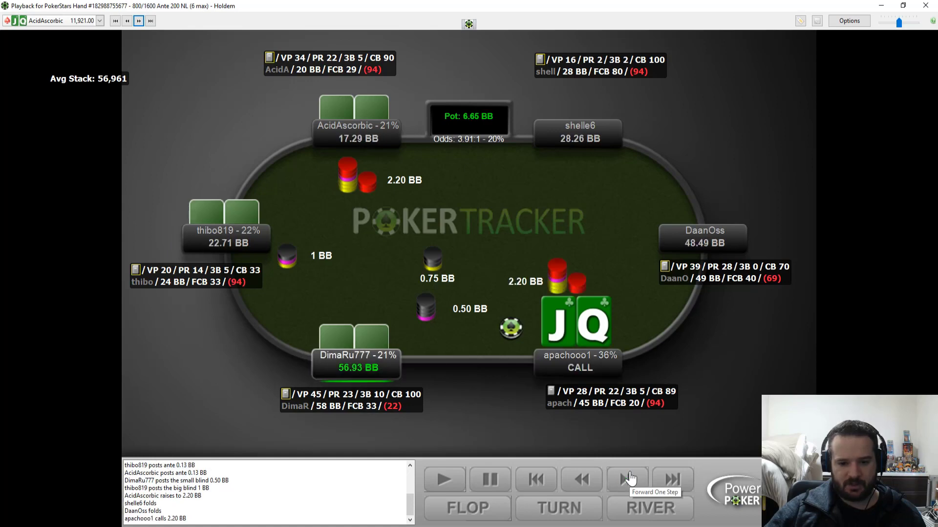
{"action": "left_click", "coordinate": [628, 479]}
{"action": "left_click", "coordinate": [628, 479]}
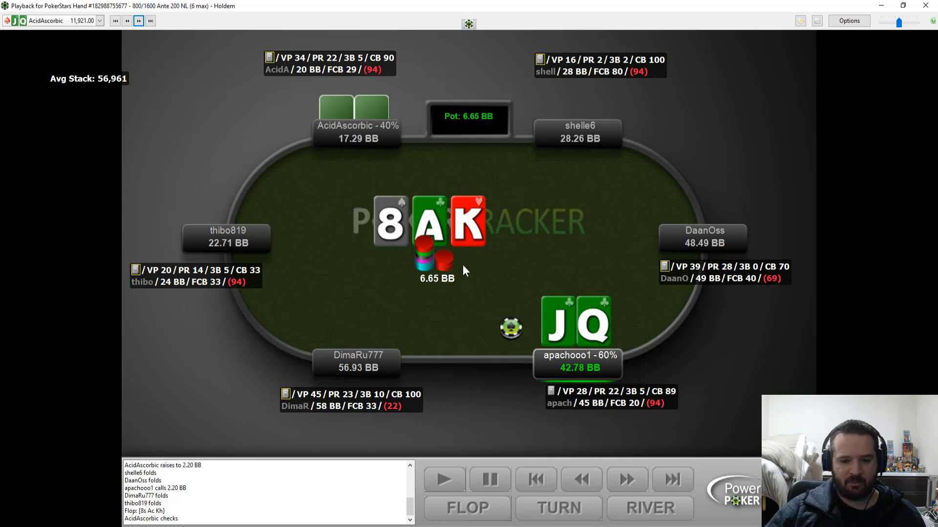
Replay the jack-queen of clubs hand from the hero's flop check through the opponent's turn bet and the hero's call.
{"action": "left_click", "coordinate": [628, 481]}
{"action": "left_click", "coordinate": [628, 481]}
{"action": "left_click", "coordinate": [629, 483]}
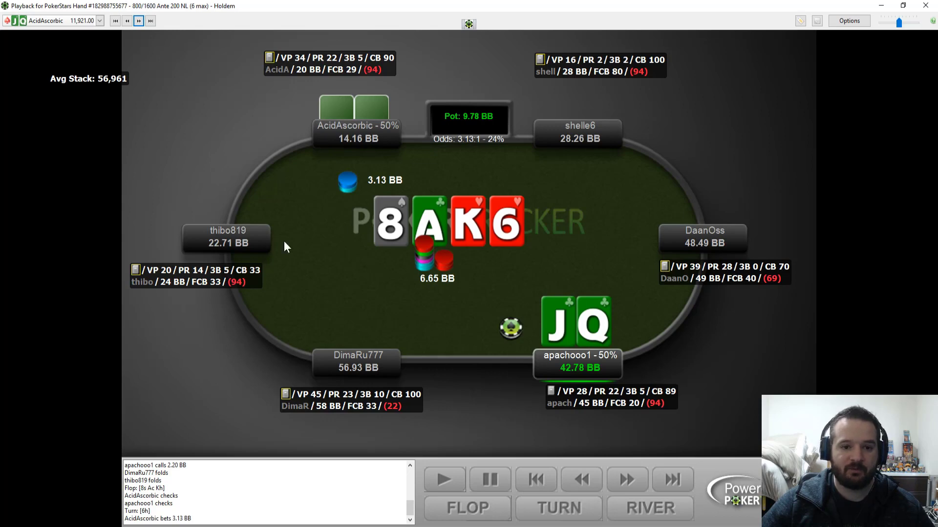
{"action": "left_click", "coordinate": [633, 484]}
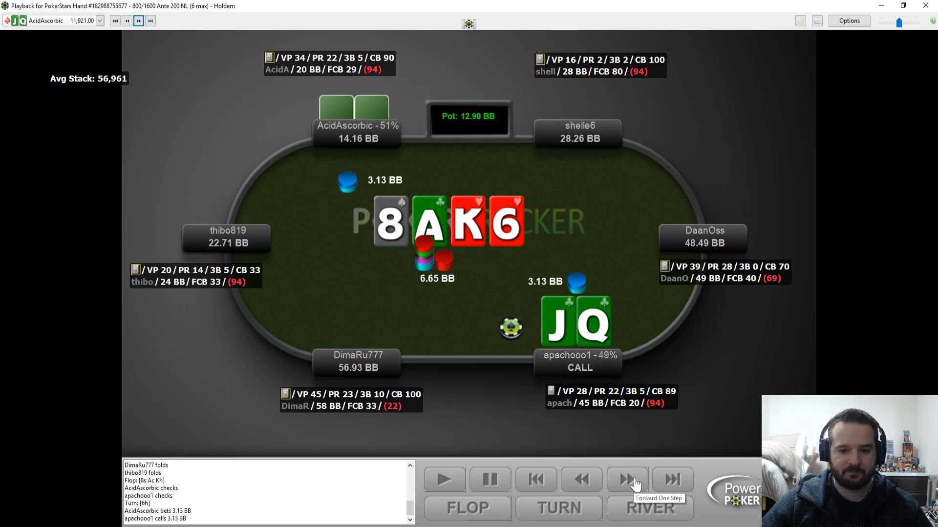
Replay the jack-queen of clubs hand from the river card past the opponent's 14.16 BB bet.
{"action": "left_click", "coordinate": [634, 484]}
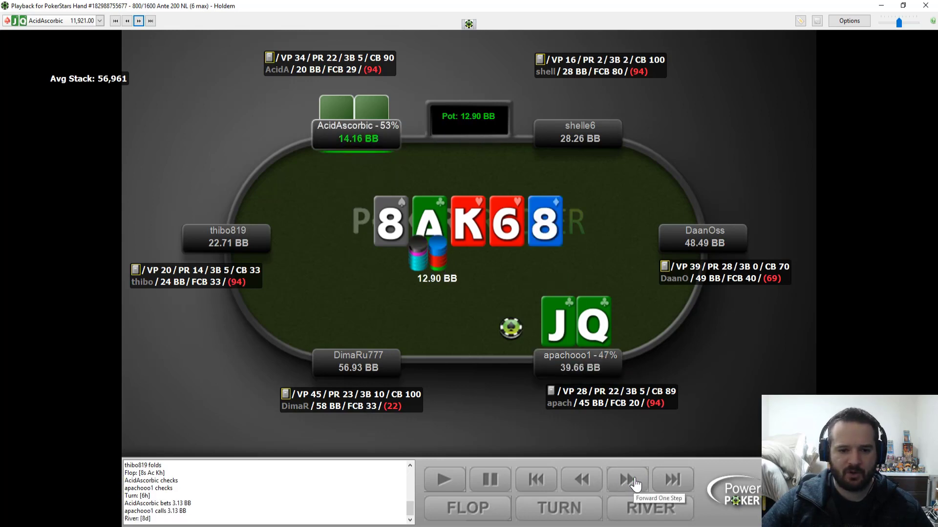
{"action": "left_click", "coordinate": [633, 483]}
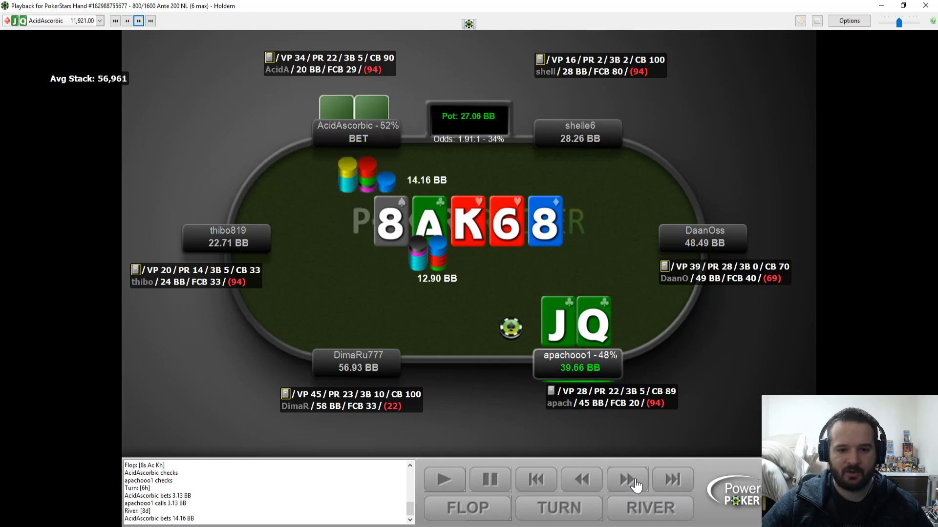
{"action": "left_click", "coordinate": [633, 484]}
Load the six-five of hearts, jack-seven of hearts and eight-three offsuit hands in turn and replay each through the hero's preflop decision.
{"action": "left_click", "coordinate": [139, 22]}
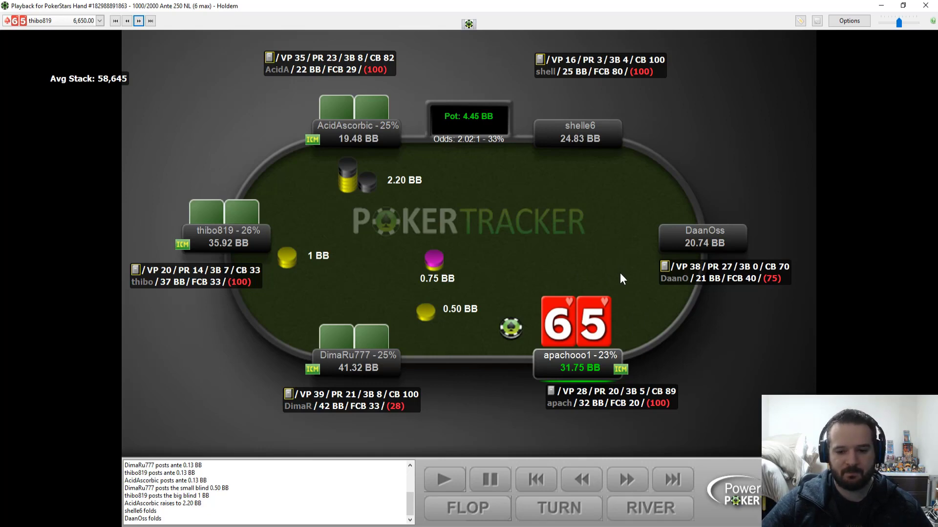
{"action": "left_click", "coordinate": [626, 479]}
{"action": "left_click", "coordinate": [136, 21]}
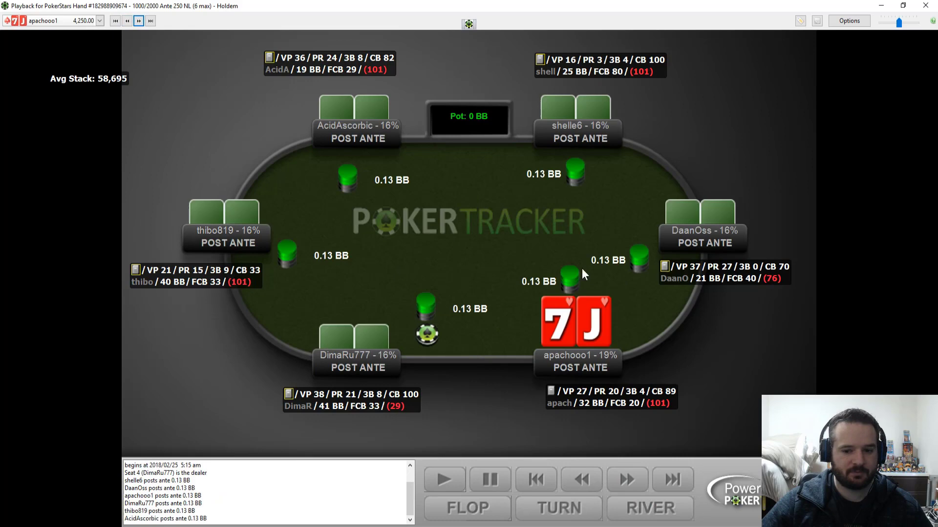
{"action": "left_click", "coordinate": [619, 481]}
{"action": "left_click", "coordinate": [624, 480]}
{"action": "left_click", "coordinate": [624, 481]}
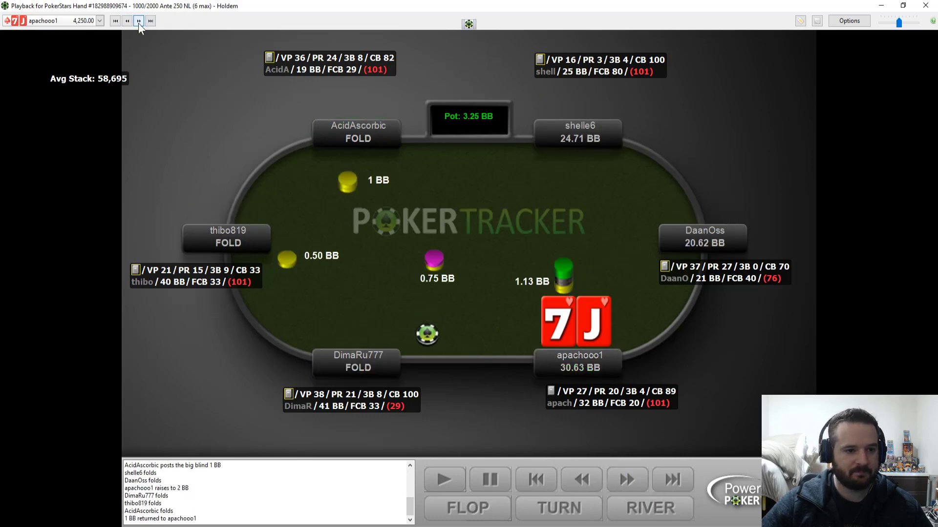
{"action": "left_click", "coordinate": [138, 21]}
{"action": "left_click", "coordinate": [625, 480]}
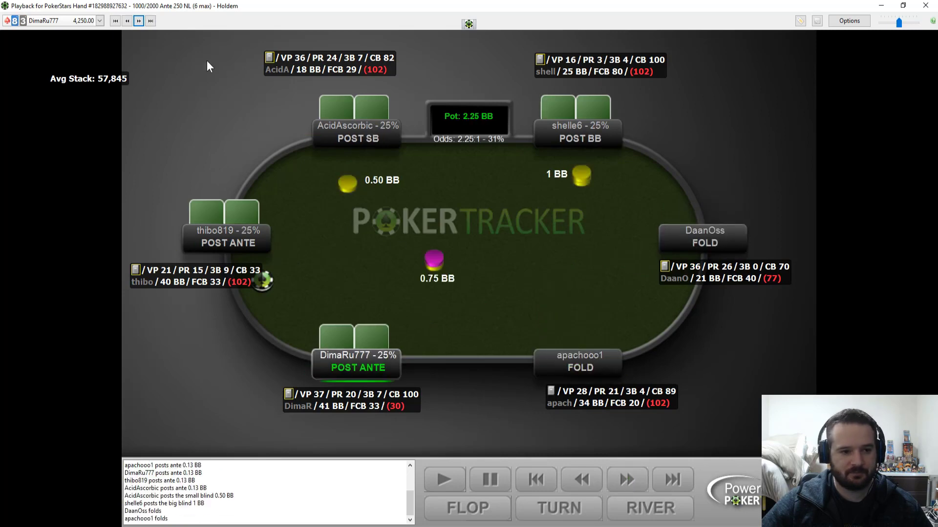
Load the ace-king offsuit hand and replay it from the hero's 2 BB raise through both blinds' calls to the flop.
{"action": "left_click", "coordinate": [138, 21]}
{"action": "left_click", "coordinate": [625, 480]}
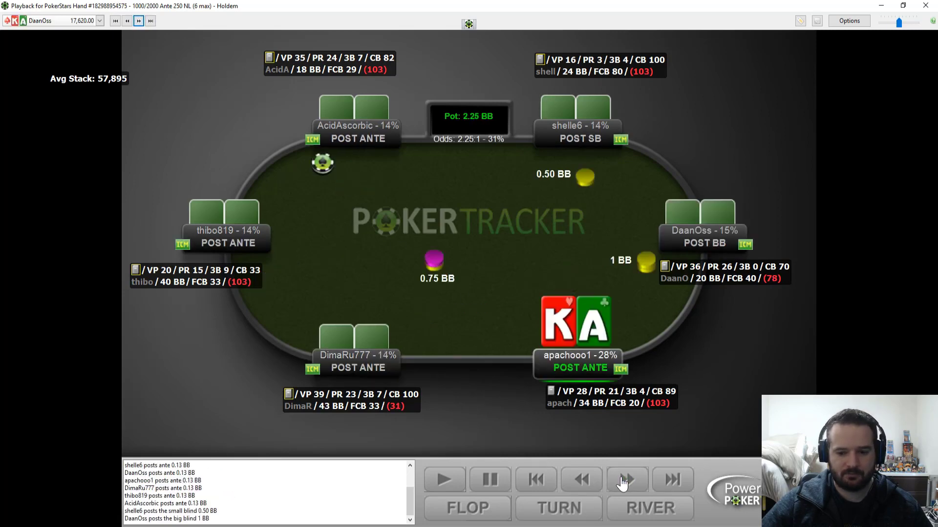
{"action": "left_click", "coordinate": [624, 482]}
{"action": "left_click", "coordinate": [624, 481]}
{"action": "left_click", "coordinate": [623, 482]}
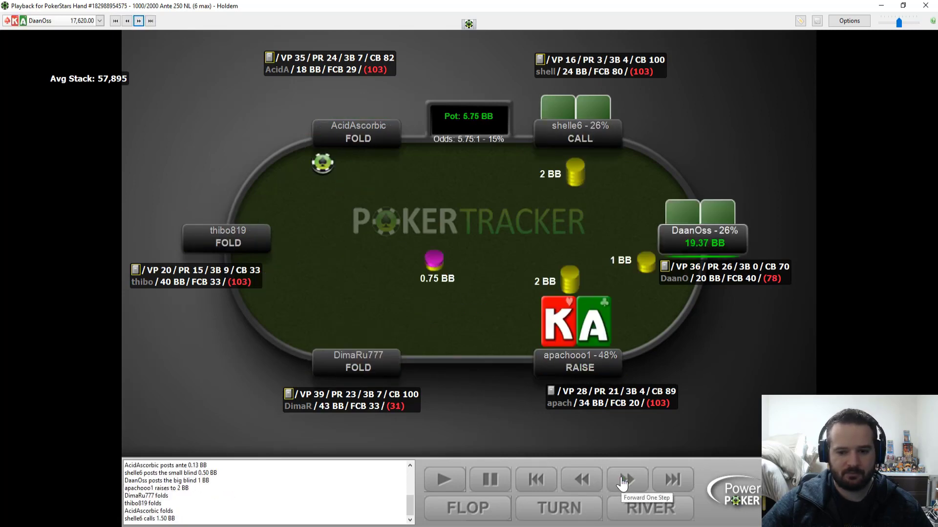
{"action": "left_click", "coordinate": [623, 481]}
{"action": "left_click", "coordinate": [623, 481]}
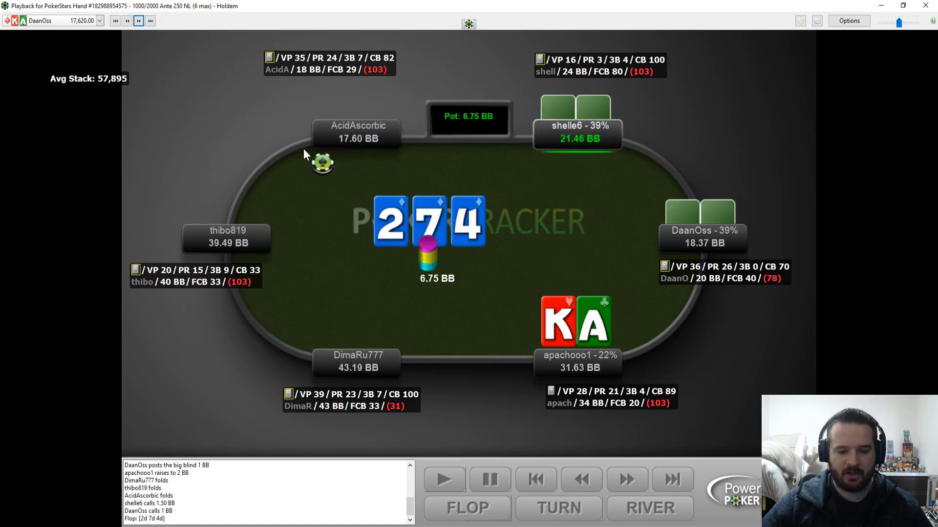
Replay the ace-king hand through the flop checks to the big blind's 4.18 BB turn bet and the hero's call.
{"action": "left_click", "coordinate": [635, 483]}
{"action": "left_click", "coordinate": [636, 483]}
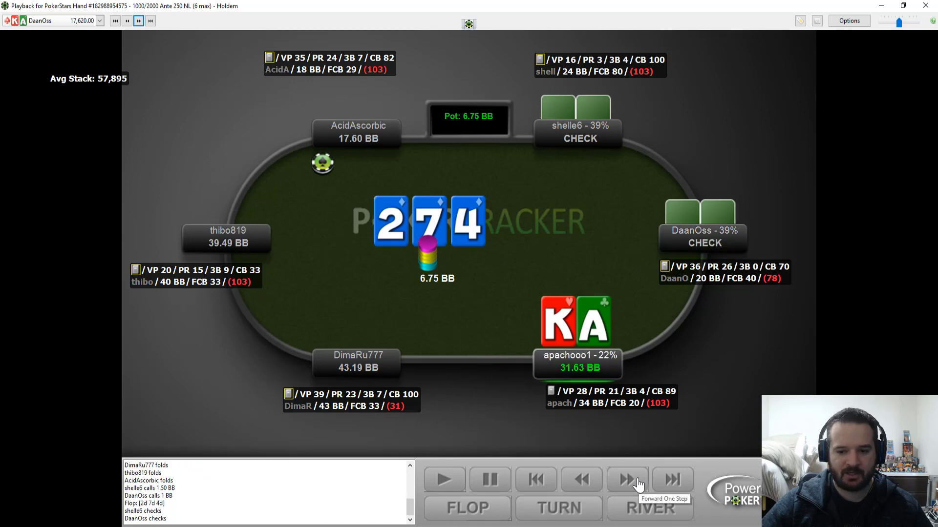
{"action": "left_click", "coordinate": [638, 484]}
{"action": "left_click", "coordinate": [638, 484]}
{"action": "left_click", "coordinate": [637, 484]}
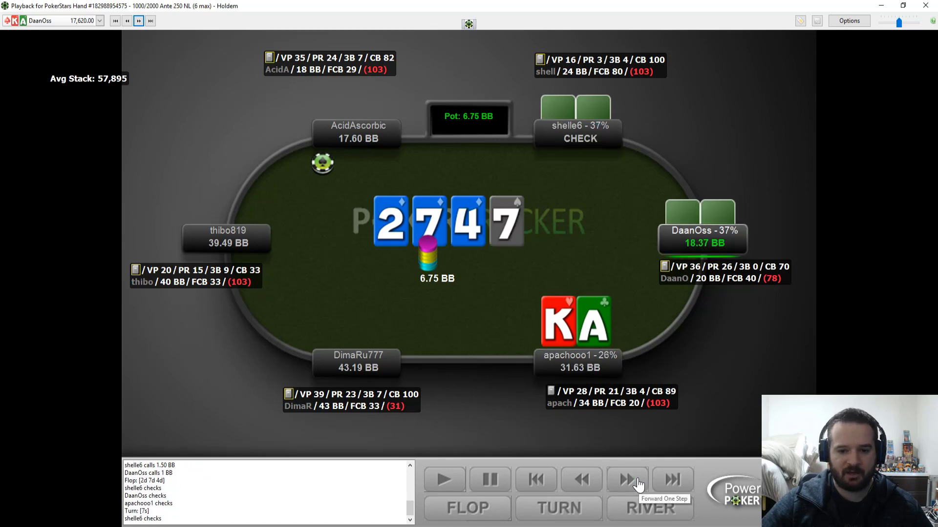
{"action": "left_click", "coordinate": [637, 484]}
{"action": "left_click", "coordinate": [638, 484]}
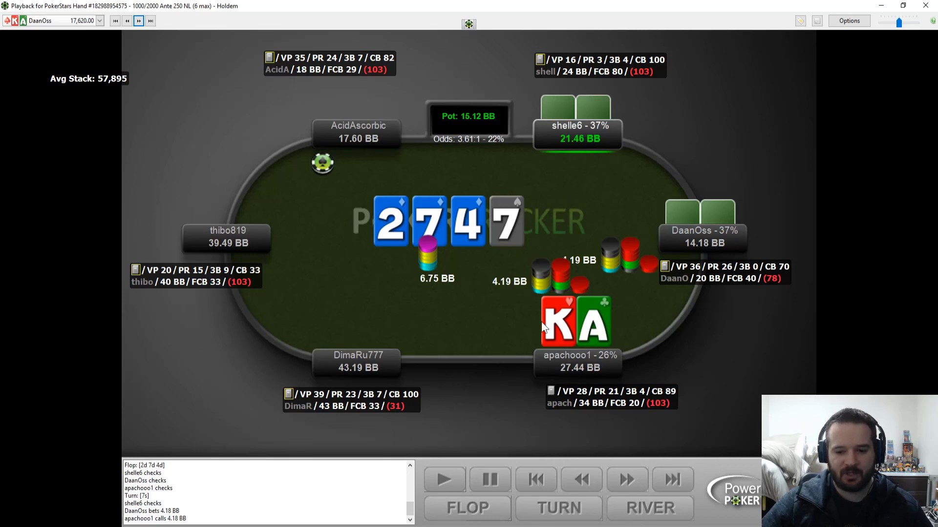
Replay the ace-king hand from the small blind's turn fold through the 14.18 BB river bet to the hero's fold.
{"action": "left_click", "coordinate": [629, 486]}
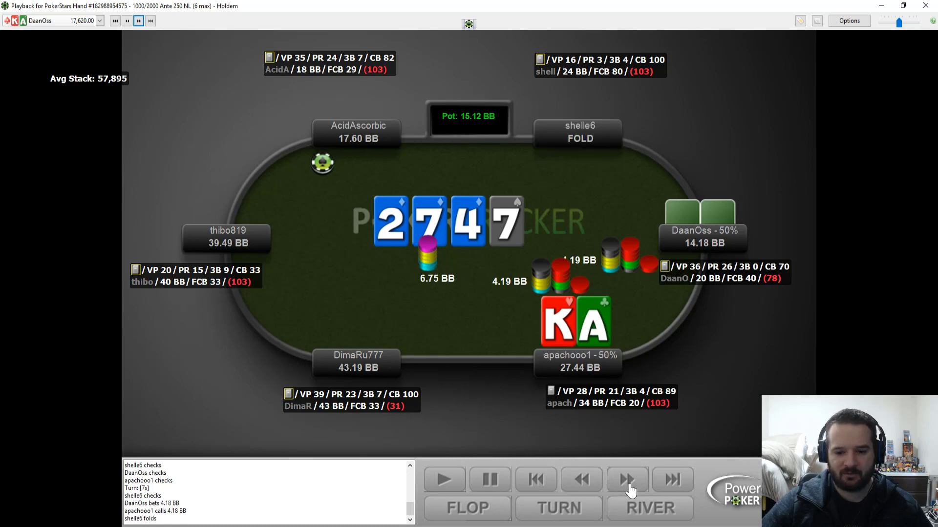
{"action": "left_click", "coordinate": [630, 487]}
{"action": "left_click", "coordinate": [631, 489]}
{"action": "left_click", "coordinate": [631, 490]}
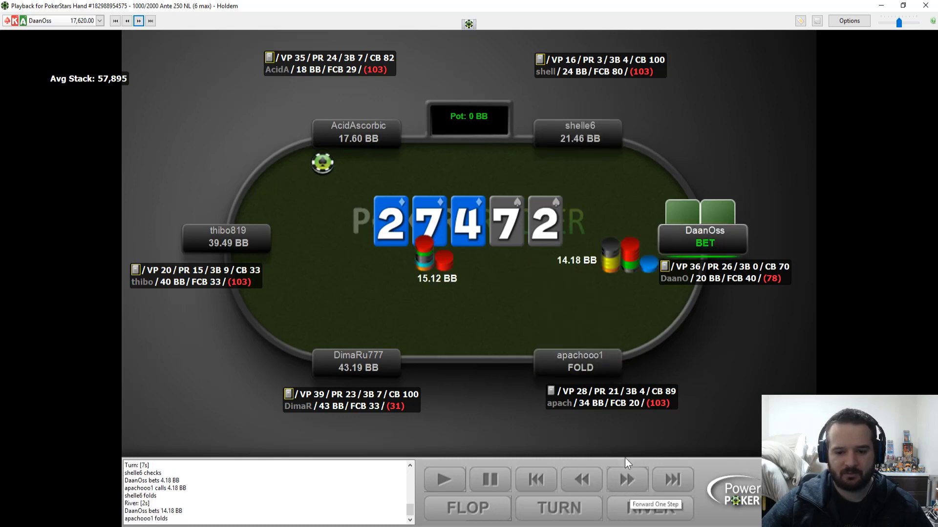
Load the jack-three offsuit big blind hand and replay it through the hero's 1 BB flop bet and the small blind's call.
{"action": "left_click", "coordinate": [143, 21]}
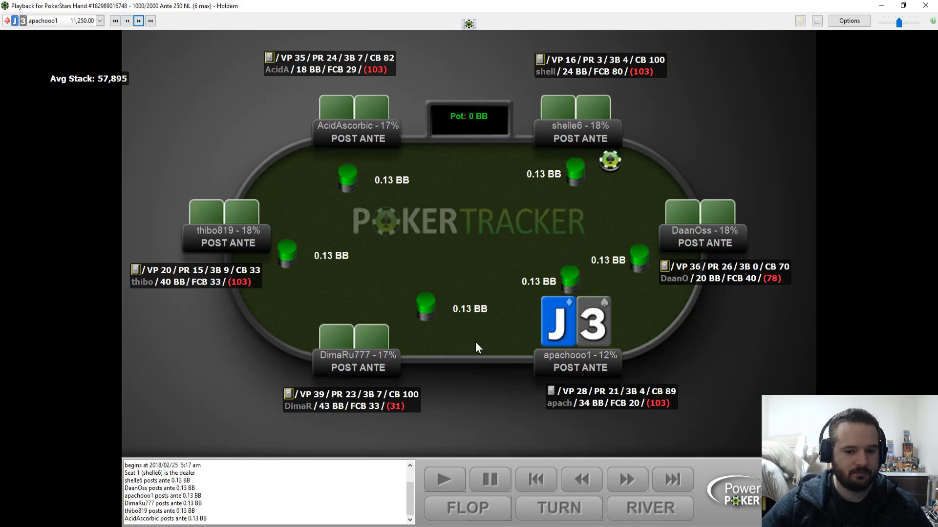
{"action": "left_click", "coordinate": [638, 485]}
{"action": "left_click", "coordinate": [638, 485]}
{"action": "left_click", "coordinate": [638, 486]}
{"action": "left_click", "coordinate": [638, 486]}
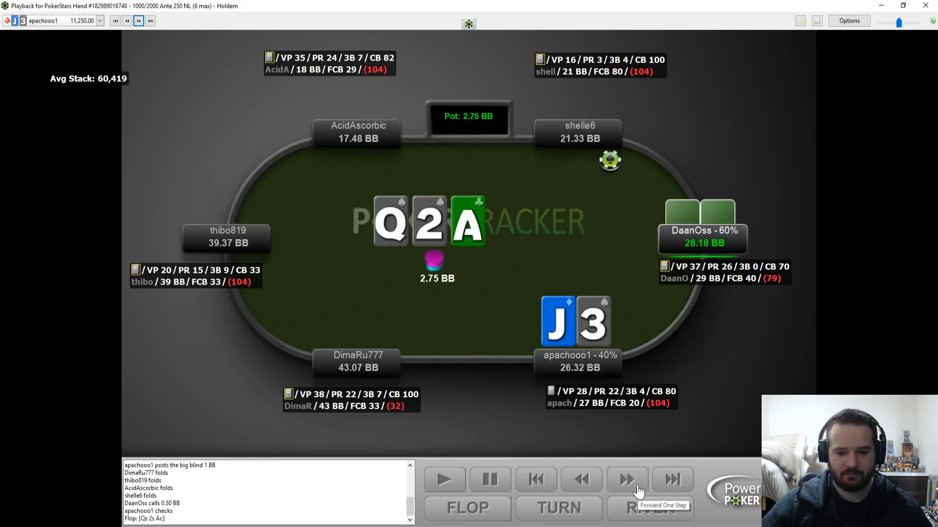
{"action": "left_click", "coordinate": [638, 486]}
{"action": "left_click", "coordinate": [639, 487]}
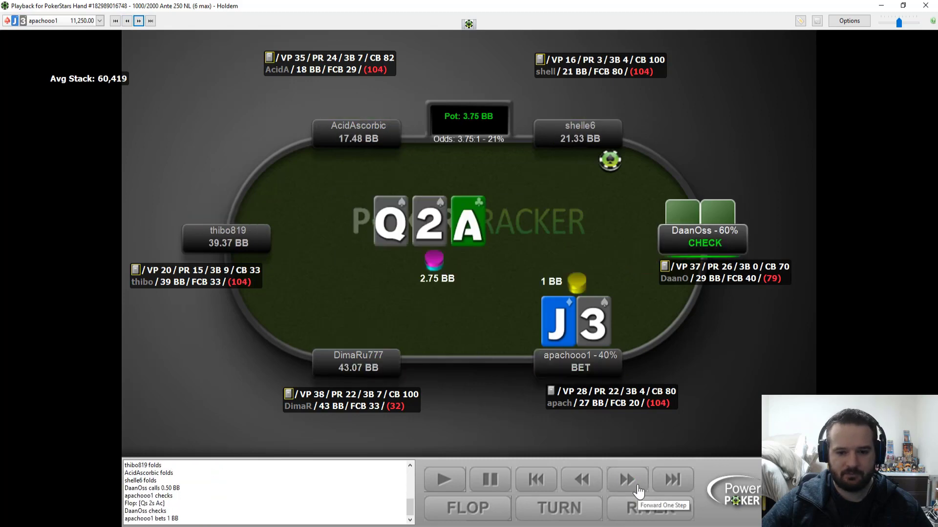
{"action": "left_click", "coordinate": [638, 489]}
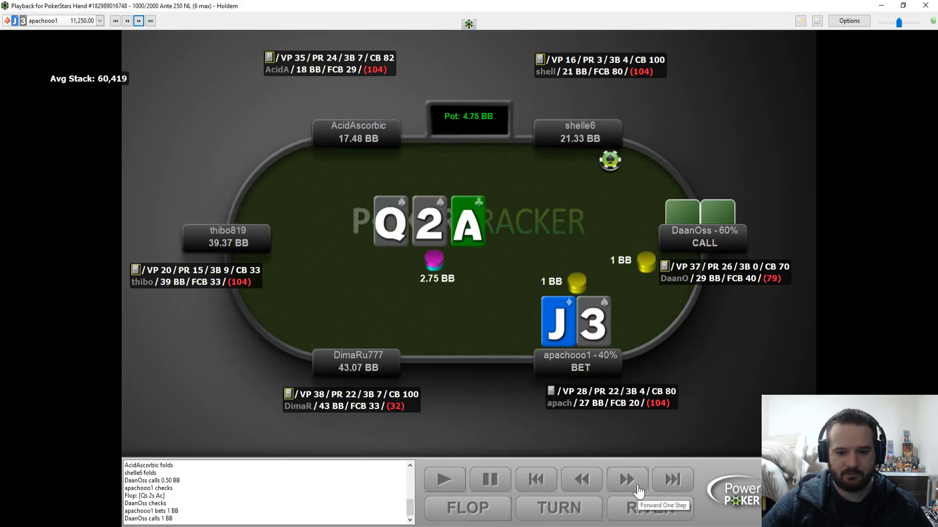
Rewind the jack-three hand from the flop call to the button's preflop decision.
{"action": "left_click", "coordinate": [594, 483]}
{"action": "left_click", "coordinate": [593, 484]}
{"action": "left_click", "coordinate": [593, 483]}
{"action": "left_click", "coordinate": [594, 484]}
{"action": "left_click", "coordinate": [593, 484]}
{"action": "left_click", "coordinate": [593, 483]}
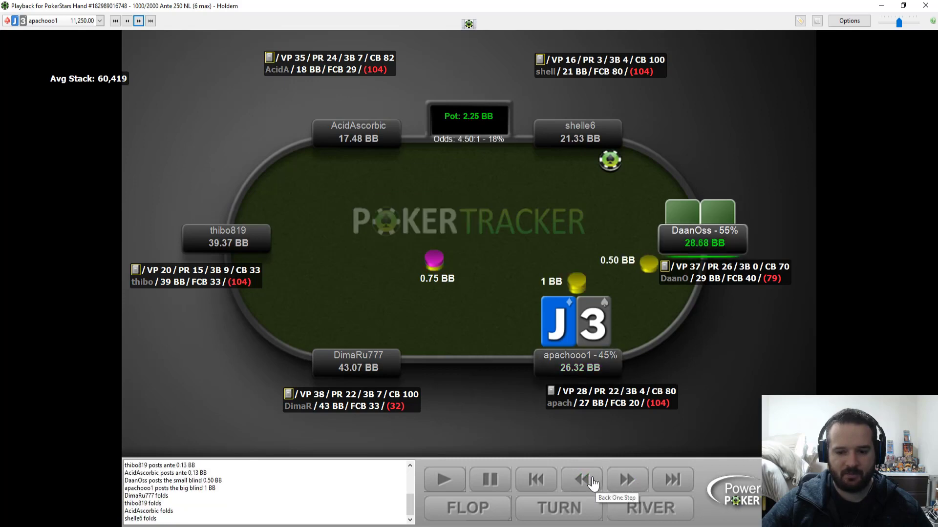
{"action": "left_click", "coordinate": [593, 484]}
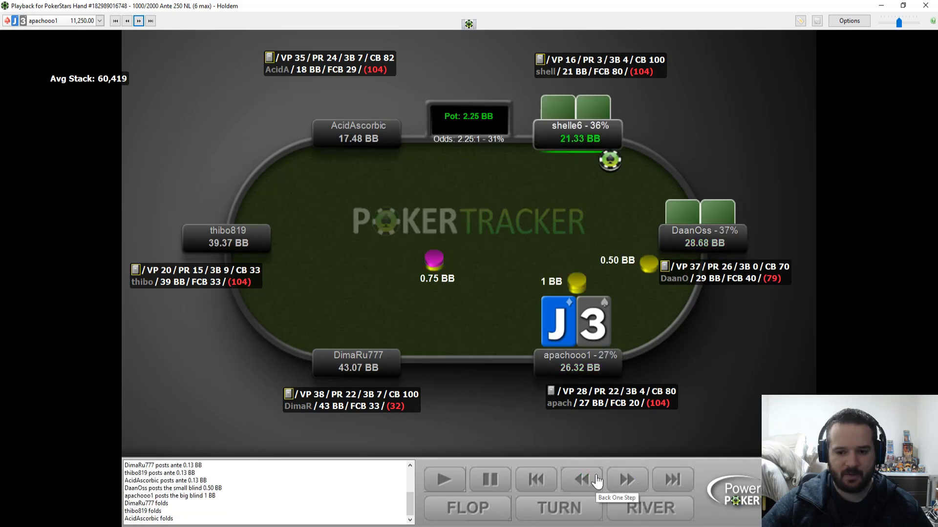
Replay the jack-three hand through the button's fold, the small blind's limp and the hero's check to the flop.
{"action": "left_click", "coordinate": [627, 480]}
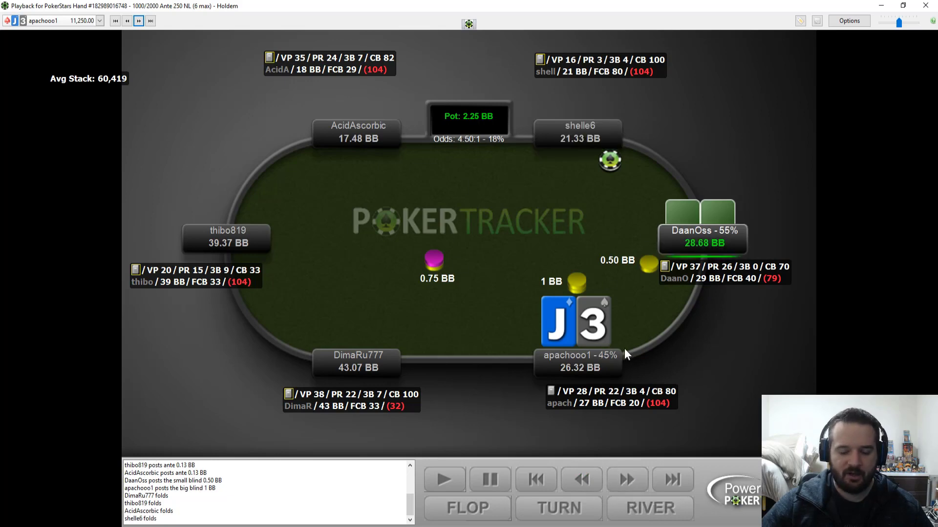
{"action": "left_click", "coordinate": [624, 483]}
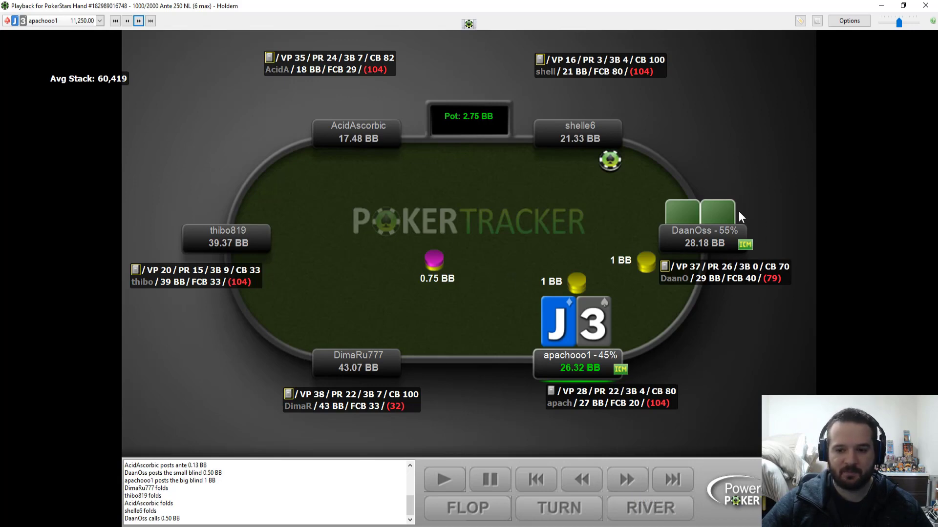
{"action": "left_click", "coordinate": [626, 488]}
{"action": "left_click", "coordinate": [625, 490]}
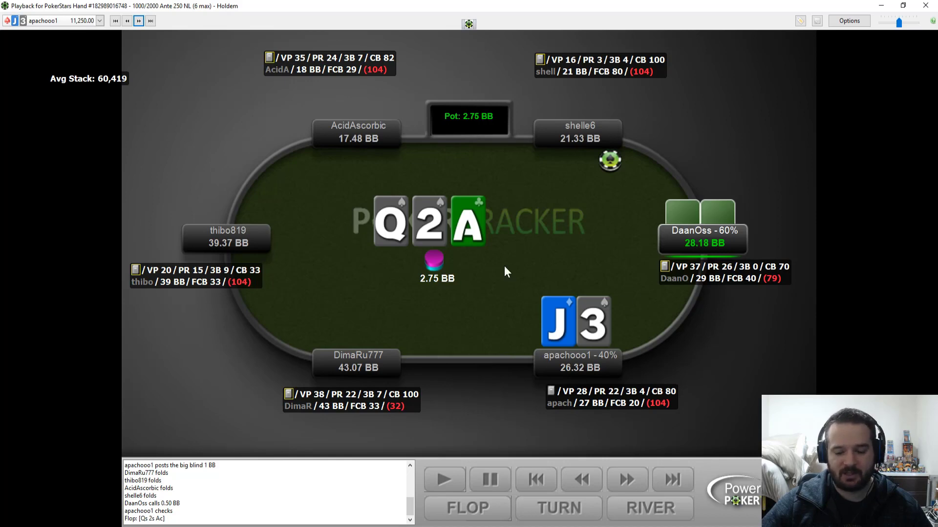
Replay the jack-three hand from the flop check through the hero's 1 BB flop bet to the hero's 3 BB turn bet.
{"action": "left_click", "coordinate": [627, 489]}
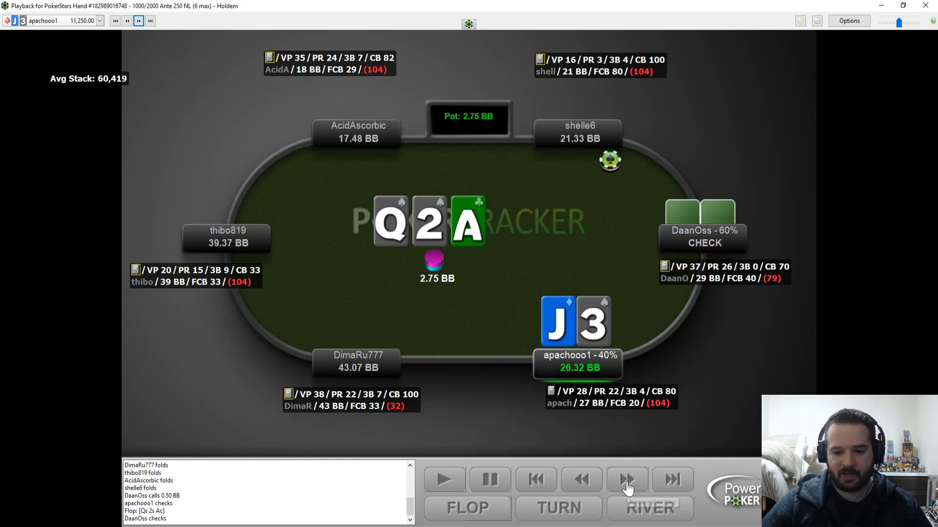
{"action": "left_click", "coordinate": [627, 488]}
{"action": "left_click", "coordinate": [627, 489]}
{"action": "left_click", "coordinate": [627, 488]}
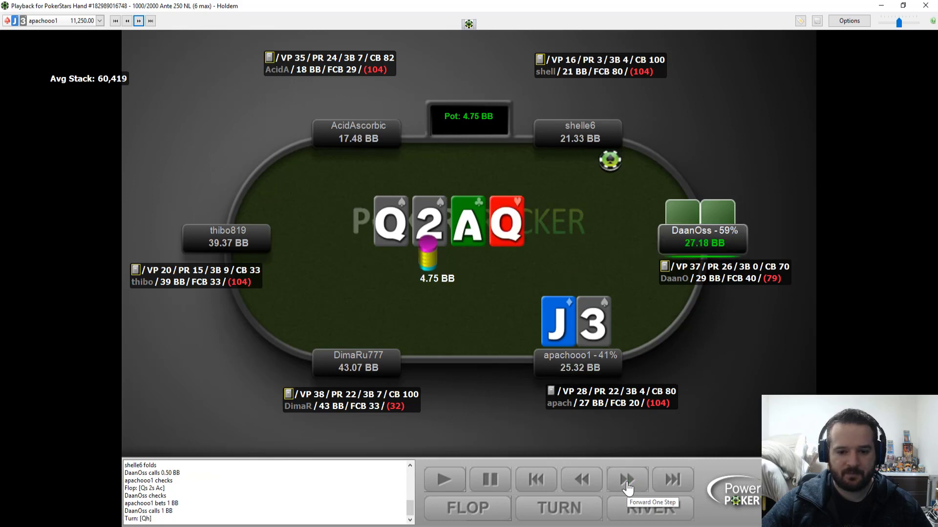
{"action": "left_click", "coordinate": [627, 488]}
{"action": "left_click", "coordinate": [627, 489]}
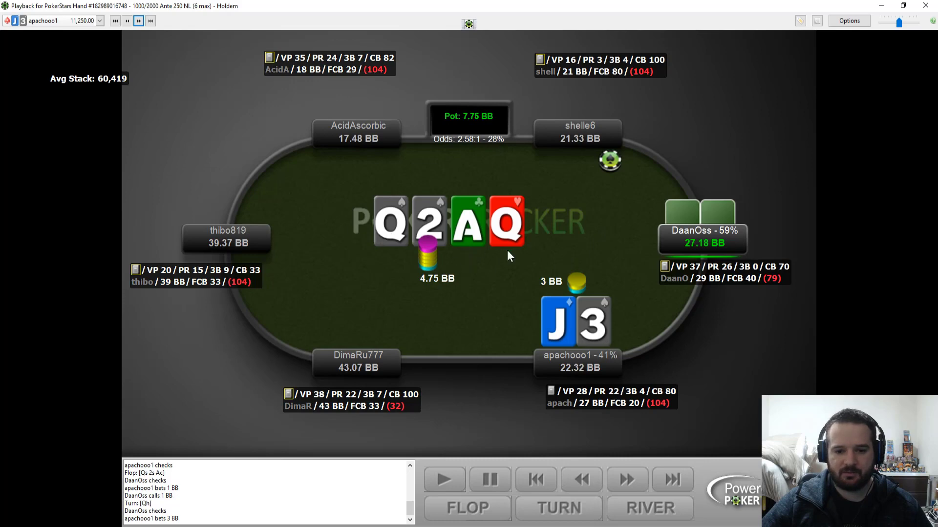
Replay the jack-three hand from the small blind's turn call through the hero's 6 BB river bet to the small blind's fold.
{"action": "left_click", "coordinate": [628, 483]}
{"action": "left_click", "coordinate": [629, 485]}
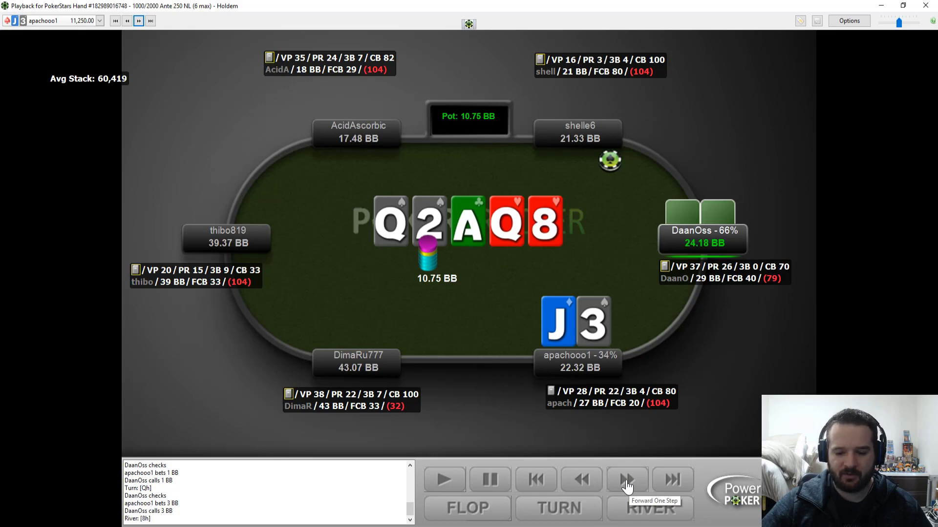
{"action": "left_click", "coordinate": [627, 484]}
{"action": "left_click", "coordinate": [627, 485]}
{"action": "left_click", "coordinate": [627, 485]}
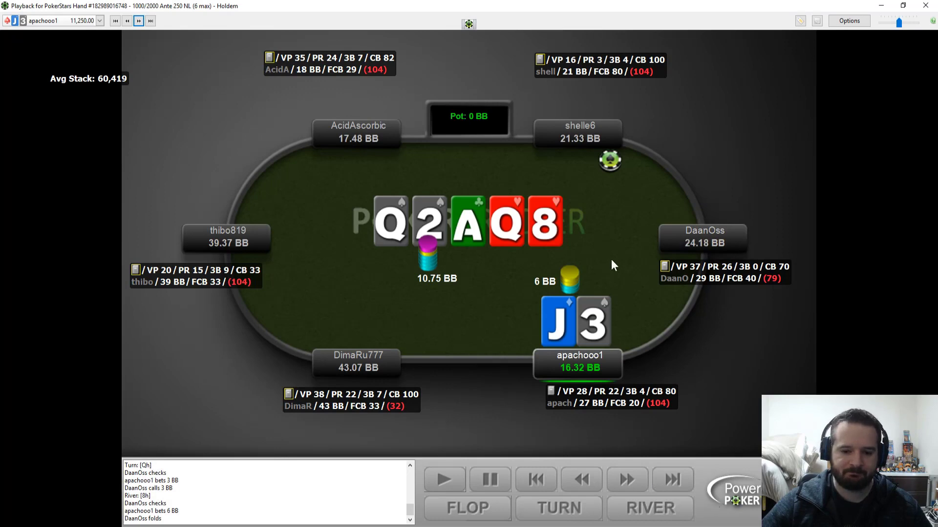
Rewind the jack-three hand from the river fold to the hero's 3 BB turn bet.
{"action": "left_click", "coordinate": [580, 483]}
{"action": "left_click", "coordinate": [580, 485]}
{"action": "left_click", "coordinate": [581, 483]}
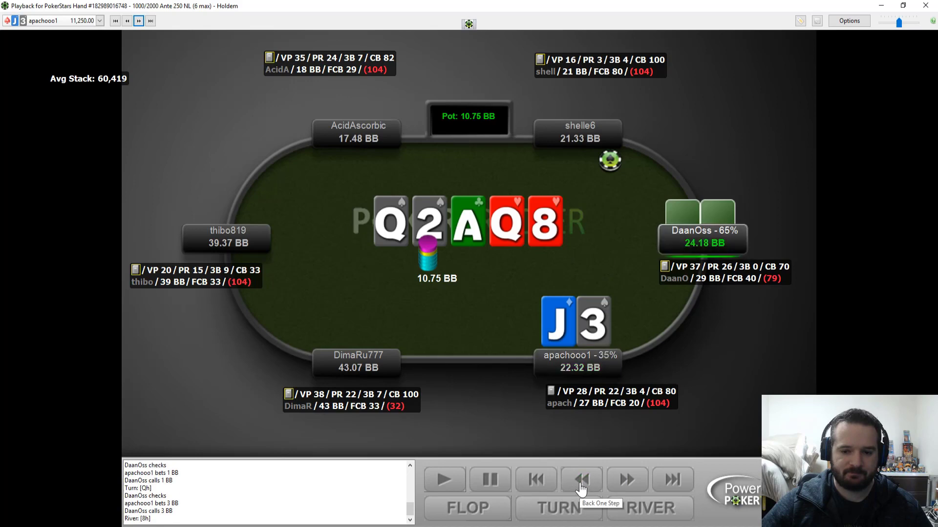
{"action": "left_click", "coordinate": [581, 483]}
{"action": "left_click", "coordinate": [580, 483]}
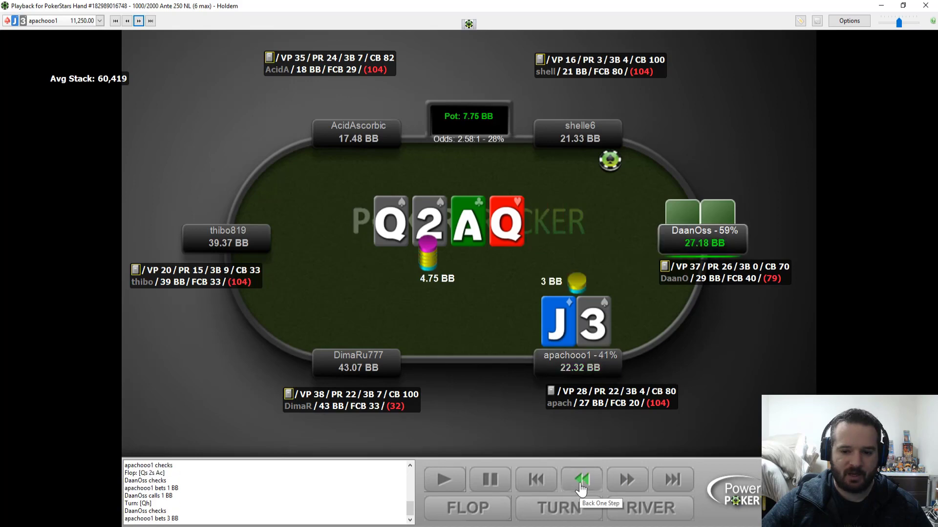
Replay the jack-three hand again from the hero's turn bet to the hero's 6 BB river bet, stopping before the small blind responds.
{"action": "left_click", "coordinate": [626, 480]}
{"action": "left_click", "coordinate": [628, 482]}
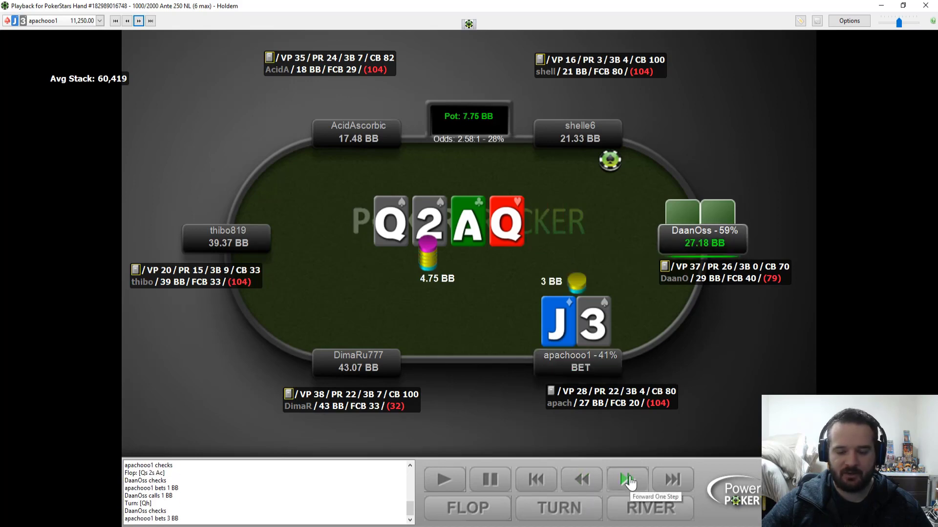
{"action": "left_click", "coordinate": [629, 481]}
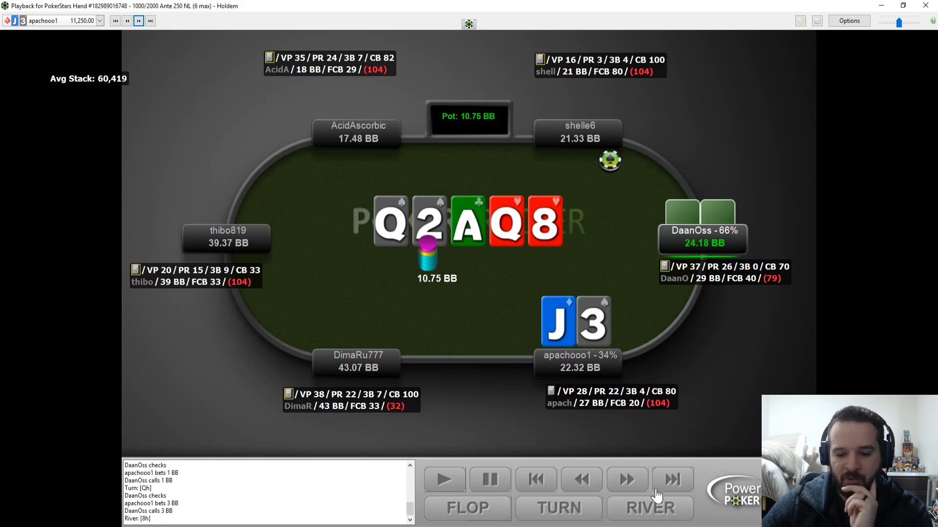
{"action": "left_click", "coordinate": [628, 485]}
{"action": "left_click", "coordinate": [630, 491]}
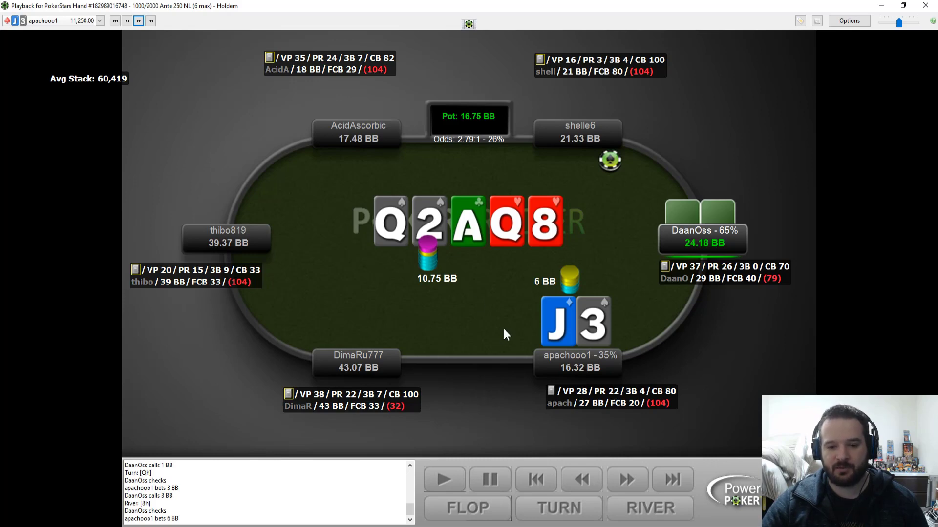
Shift the small blind opponent's HUD panel toward the hero's bet and display that player's detailed statistics.
{"action": "mouse_move", "coordinate": [400, 410]}
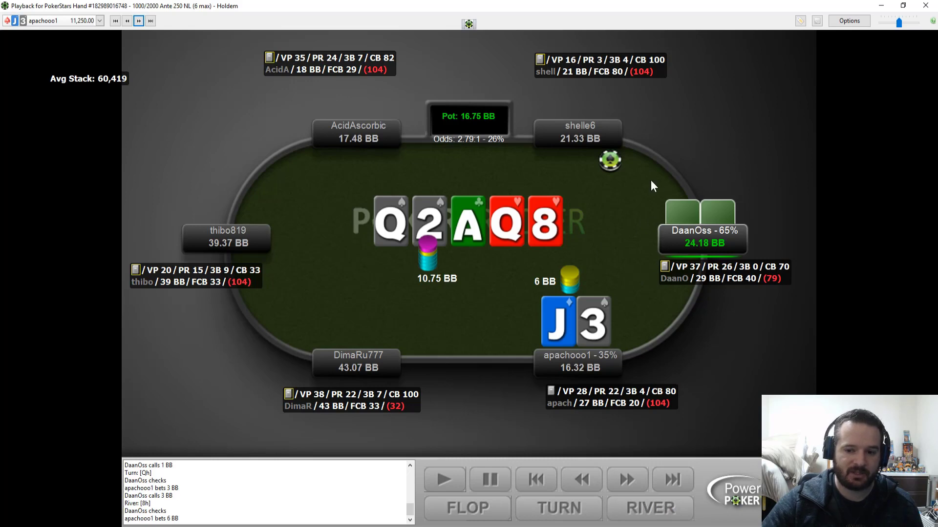
{"action": "left_click_drag", "start_coordinate": [673, 279], "coordinate": [623, 288]}
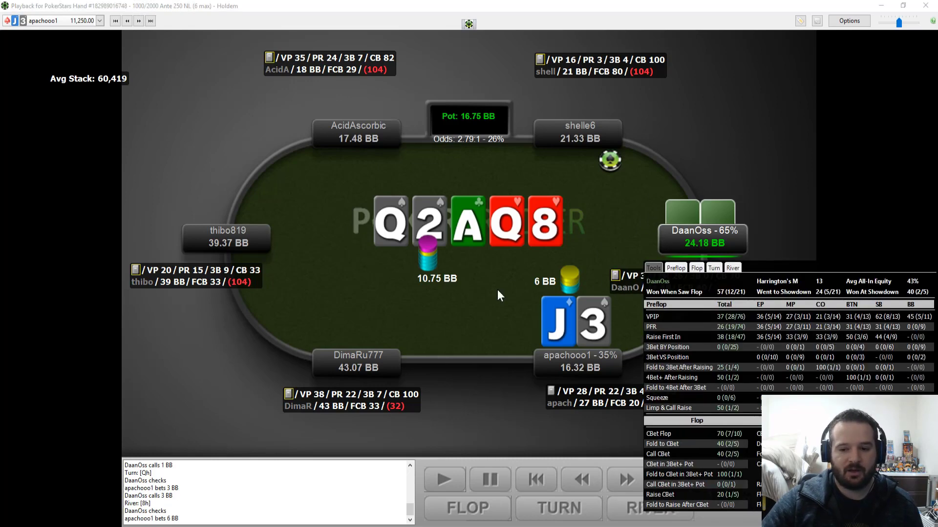
Close the small blind opponent's detailed statistics and move that player's HUD panel back beside their seat.
{"action": "left_click", "coordinate": [825, 278]}
{"action": "left_click_drag", "start_coordinate": [709, 280], "coordinate": [730, 275]}
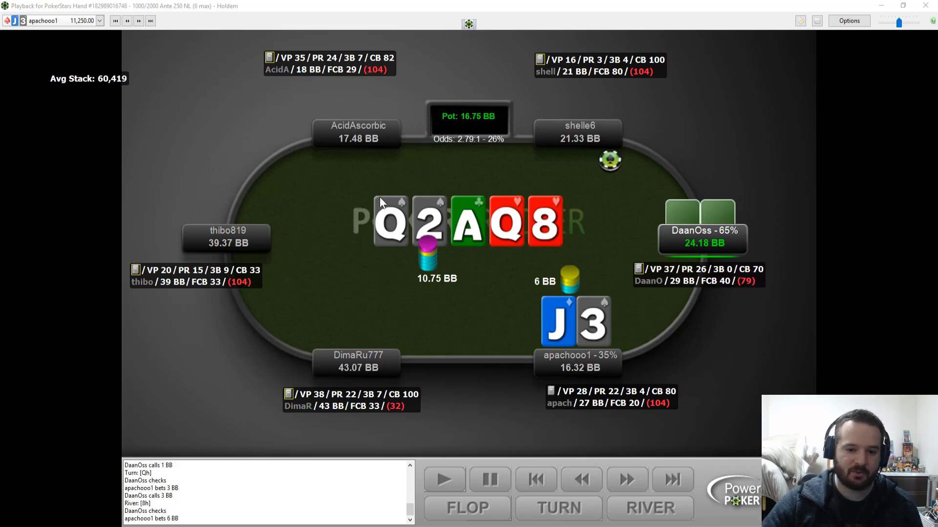
Replay the seven-four hand through the small blind's limp and the hero's raise to 3 BB until the hero wins the pot.
{"action": "left_click", "coordinate": [627, 487]}
{"action": "left_click", "coordinate": [628, 488]}
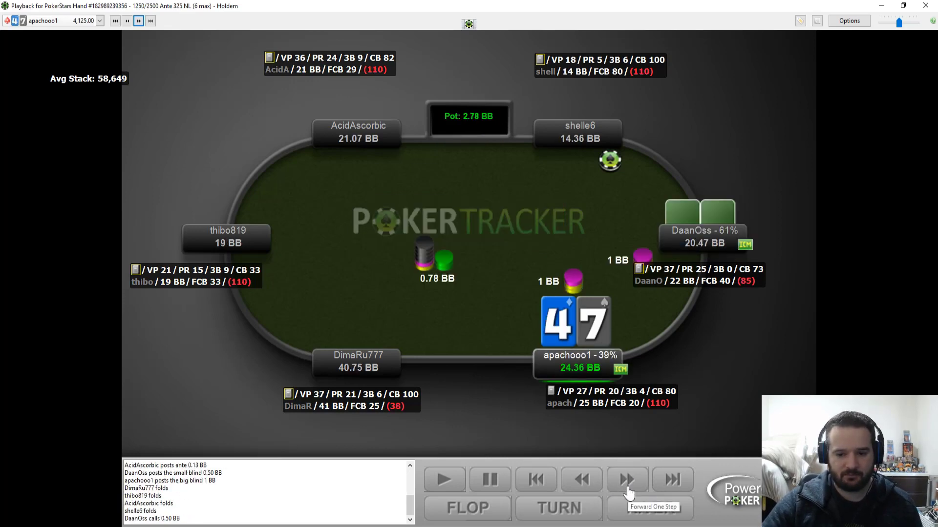
{"action": "left_click", "coordinate": [628, 488]}
{"action": "left_click", "coordinate": [629, 487]}
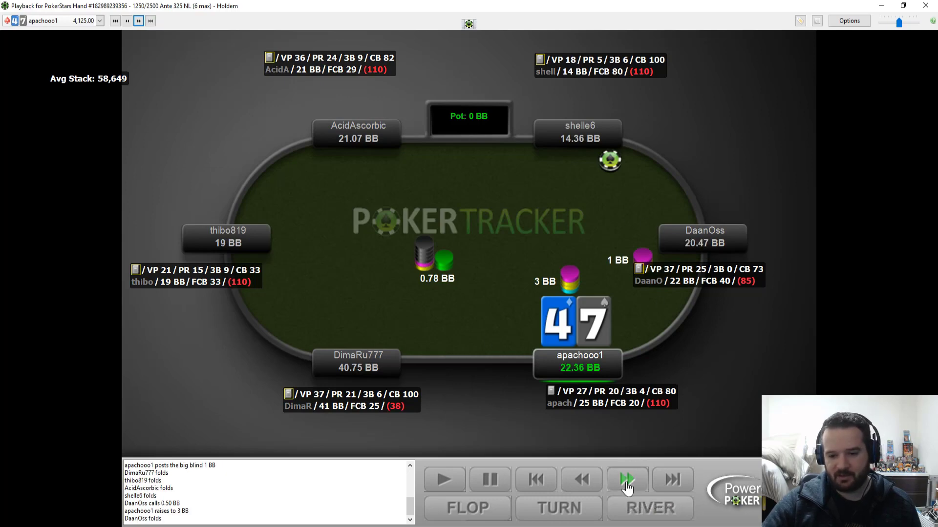
{"action": "left_click", "coordinate": [627, 487]}
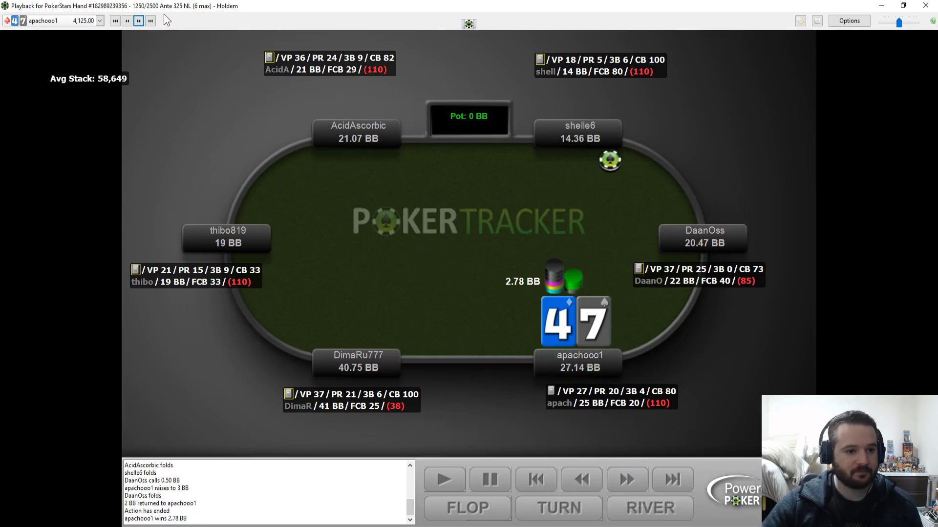
Advance past the queen-deuce of diamonds and jack-deuce hands to the hero's first preflop decision with pocket nines.
{"action": "left_click", "coordinate": [139, 20]}
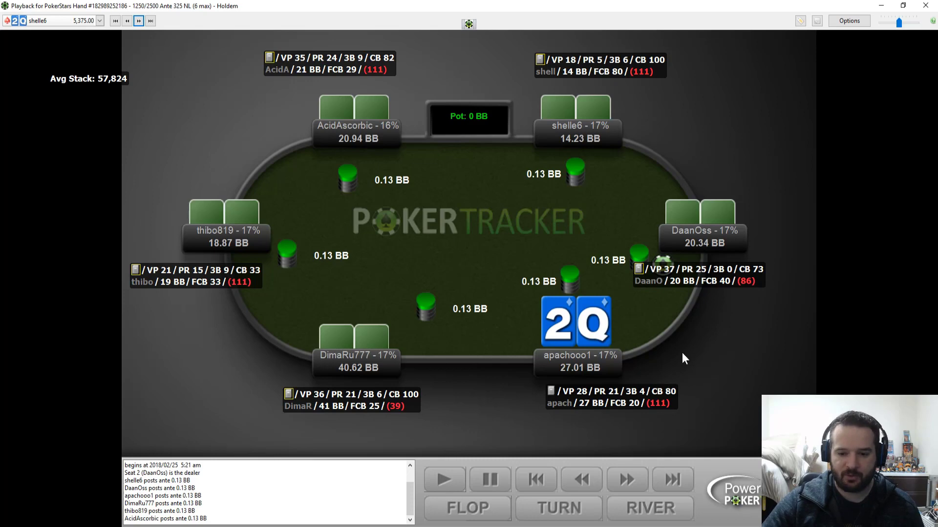
{"action": "left_click", "coordinate": [623, 488]}
{"action": "left_click", "coordinate": [621, 489]}
{"action": "left_click", "coordinate": [621, 489]}
{"action": "left_click", "coordinate": [621, 489]}
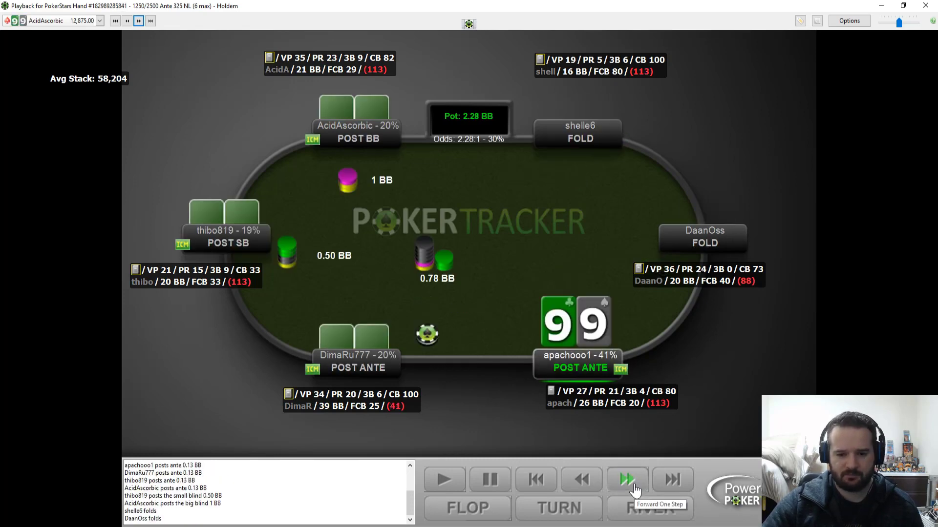
Replay the pocket-nines hand from the hero's 2 BB preflop raise to the big blind's flop check-raise to 6.36 BB.
{"action": "left_click", "coordinate": [634, 488]}
{"action": "left_click", "coordinate": [632, 488]}
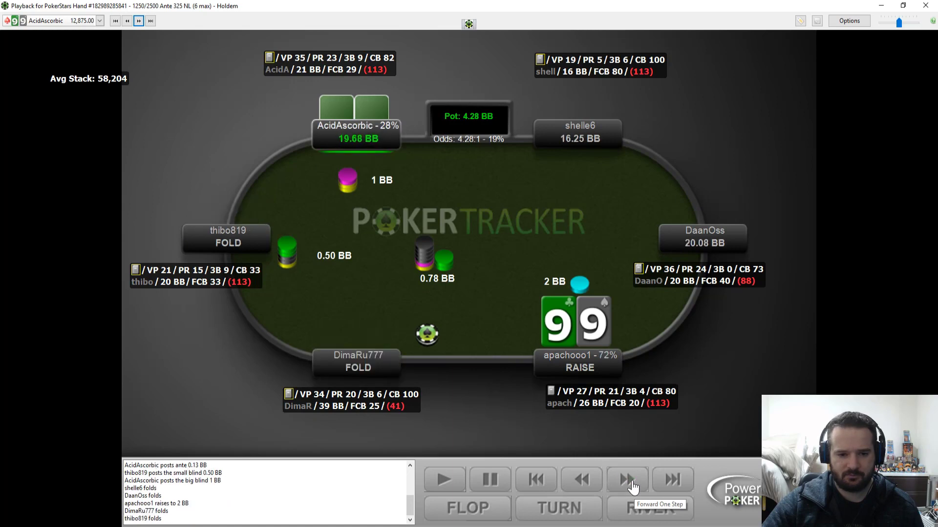
{"action": "left_click", "coordinate": [633, 486]}
{"action": "left_click", "coordinate": [632, 486]}
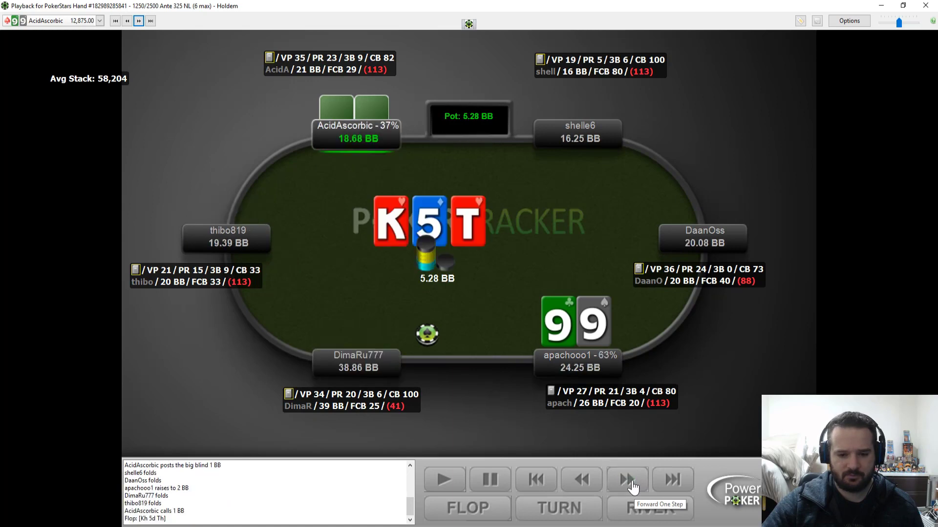
{"action": "left_click", "coordinate": [633, 487]}
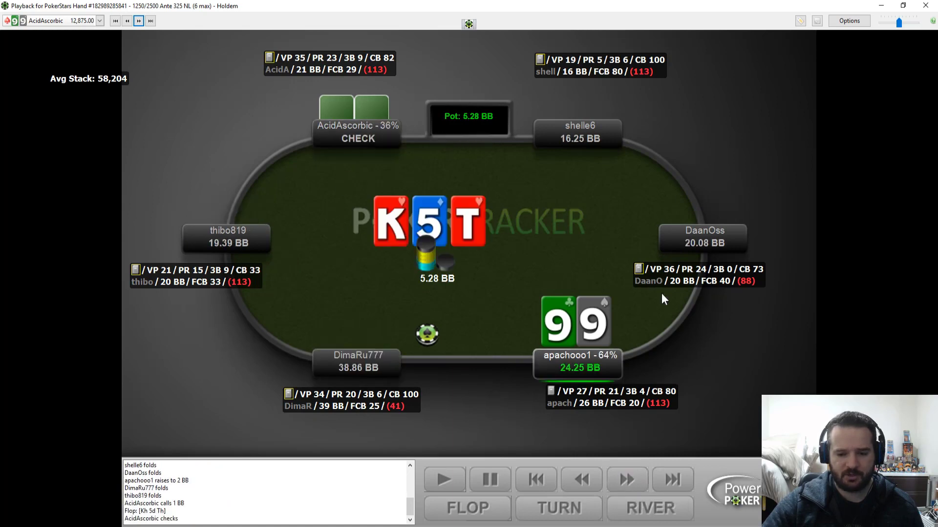
{"action": "left_click", "coordinate": [630, 488]}
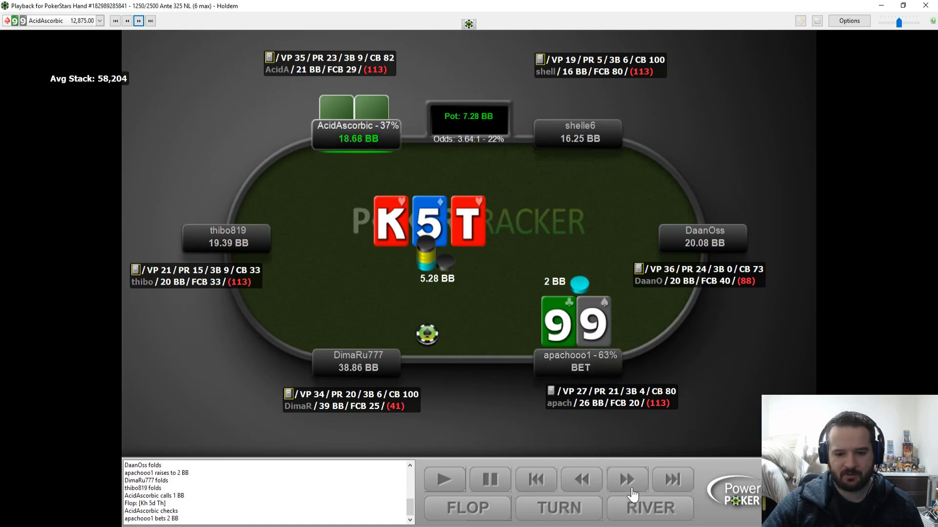
{"action": "left_click", "coordinate": [630, 488]}
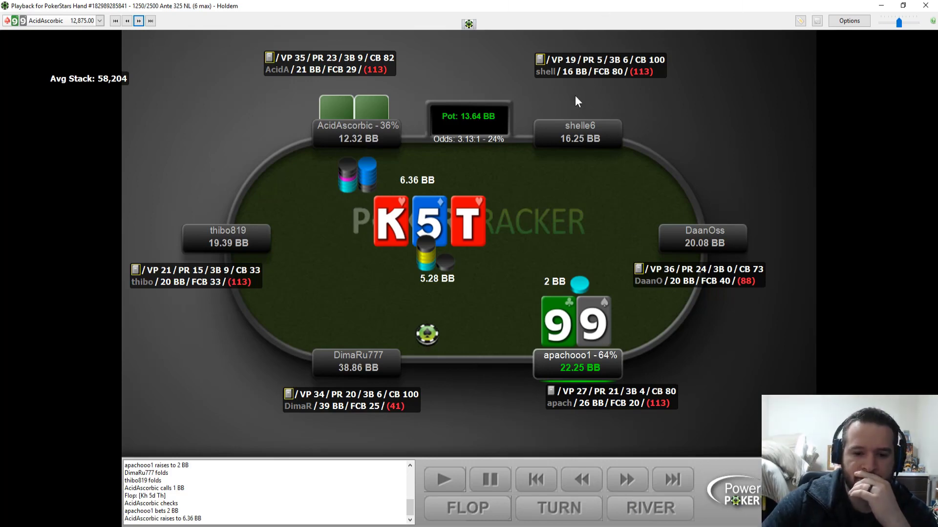
Examine the big blind opponent's detailed flop statistics, including check-raise and continuation-bet figures.
{"action": "left_click", "coordinate": [369, 64]}
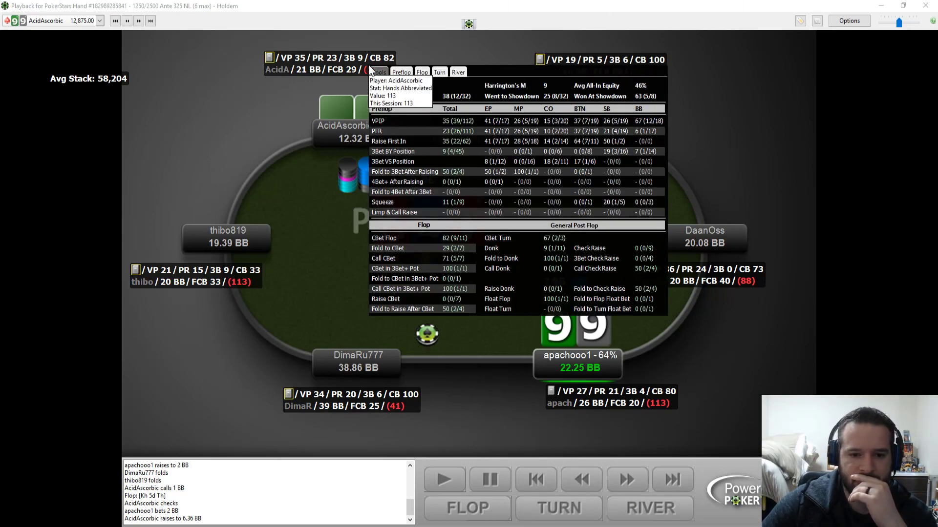
{"action": "left_click", "coordinate": [422, 72]}
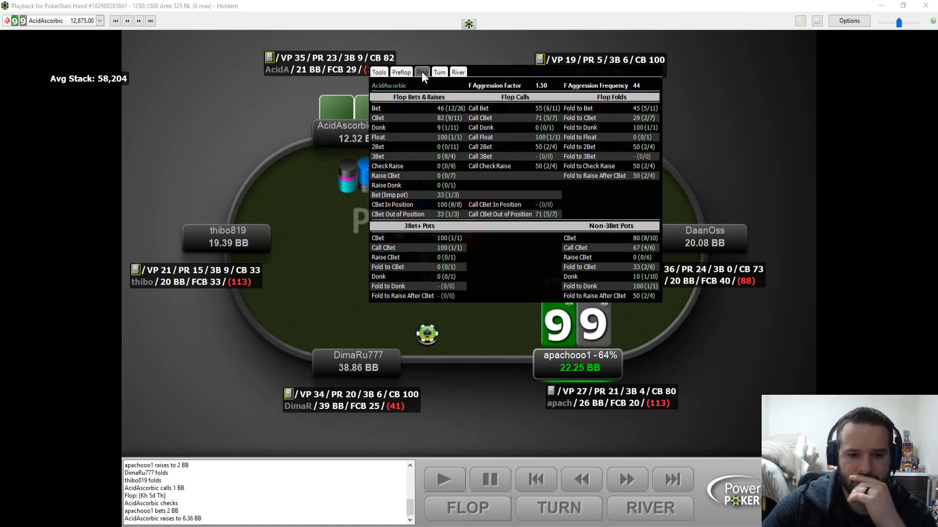
{"action": "left_click", "coordinate": [332, 218]}
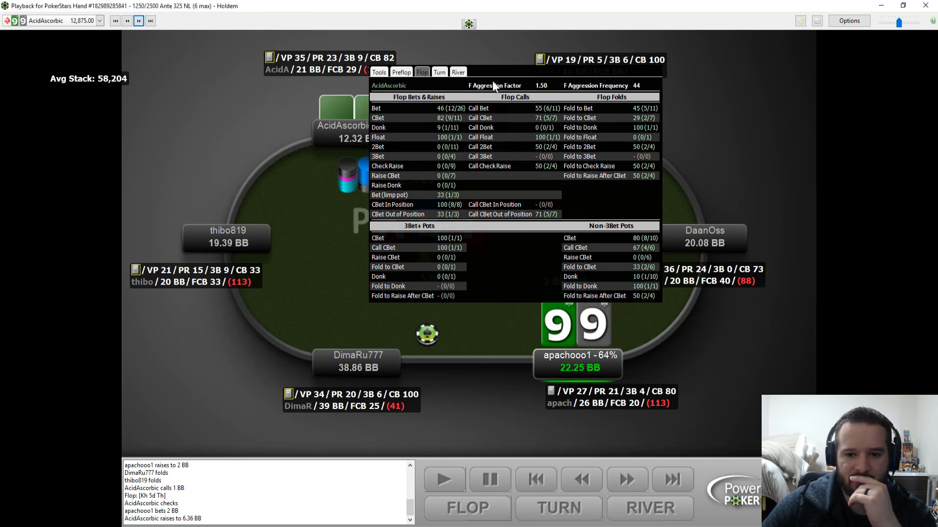
{"action": "left_click", "coordinate": [513, 79]}
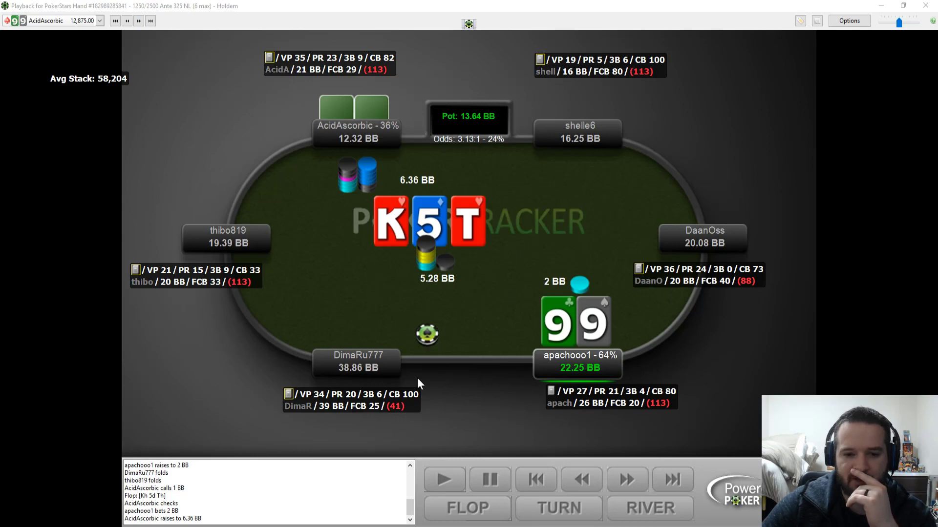
Replay the hero's fold to the flop check-raise and load the six-three hand that follows.
{"action": "left_click", "coordinate": [639, 485]}
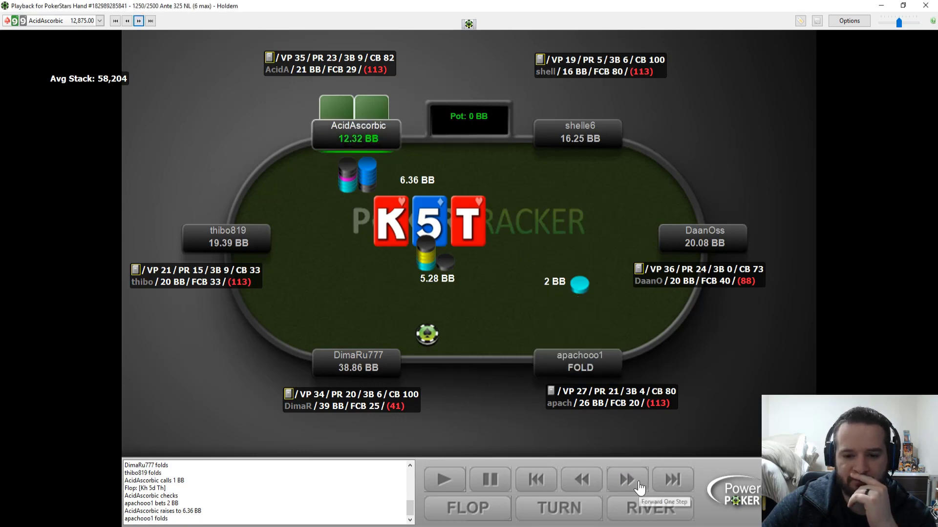
{"action": "left_click", "coordinate": [638, 485]}
{"action": "left_click", "coordinate": [138, 22]}
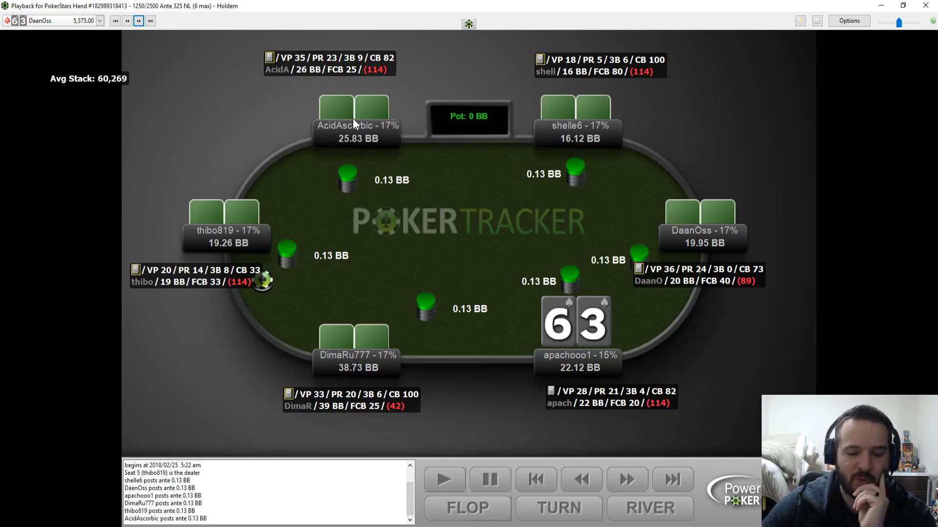
Return to the pocket-nines hand and replay it from the antes to the big blind's check on the K-5-T flop.
{"action": "left_click", "coordinate": [127, 21]}
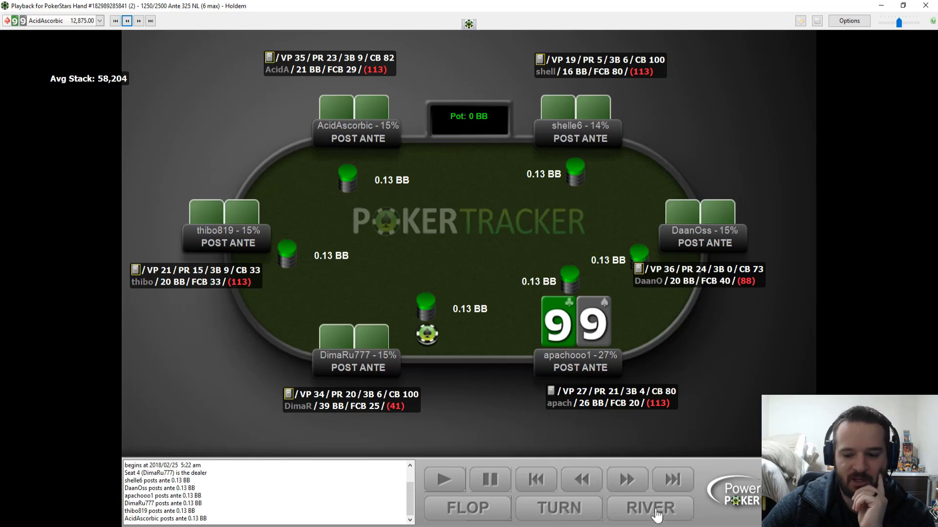
{"action": "left_click", "coordinate": [129, 21]}
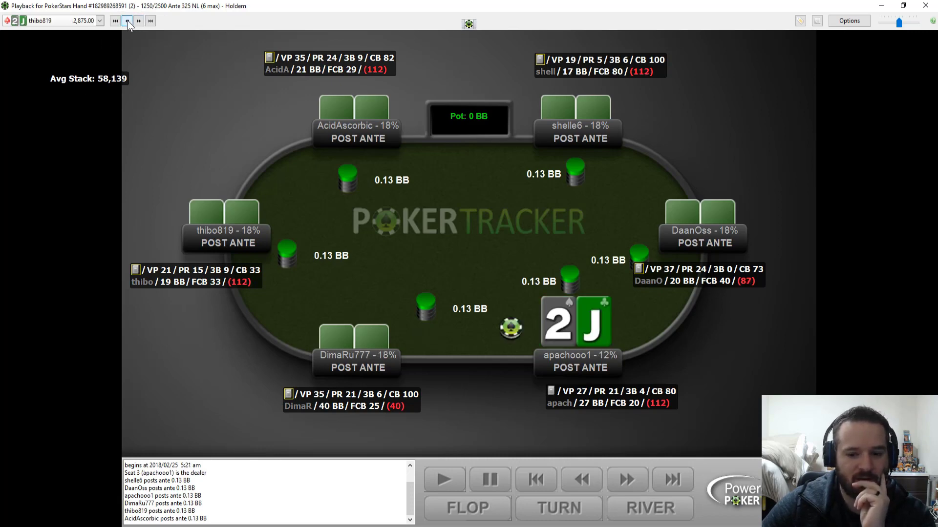
{"action": "left_click", "coordinate": [139, 21]}
{"action": "left_click", "coordinate": [636, 477]}
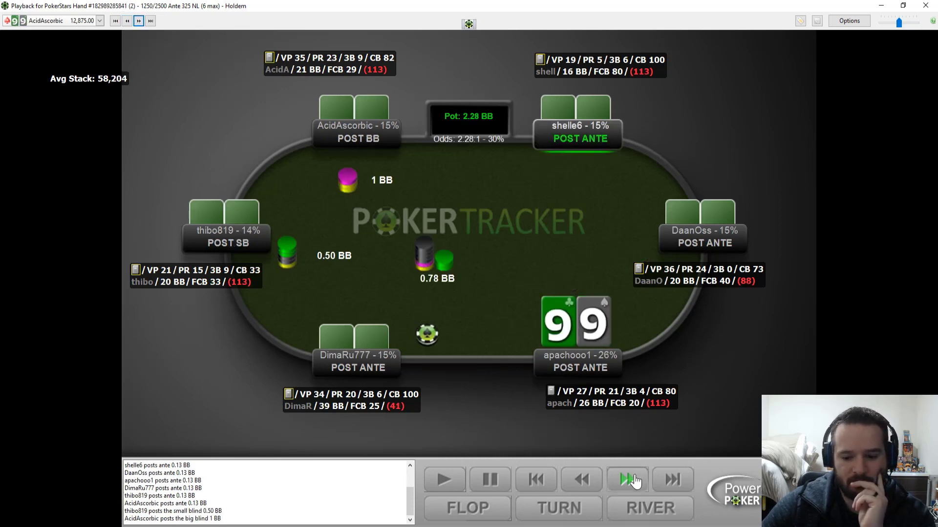
{"action": "left_click", "coordinate": [635, 477]}
{"action": "left_click", "coordinate": [635, 477]}
{"action": "left_click", "coordinate": [636, 477]}
{"action": "left_click", "coordinate": [635, 477]}
{"action": "left_click", "coordinate": [636, 477]}
{"action": "left_click", "coordinate": [636, 477]}
{"action": "left_click", "coordinate": [635, 477]}
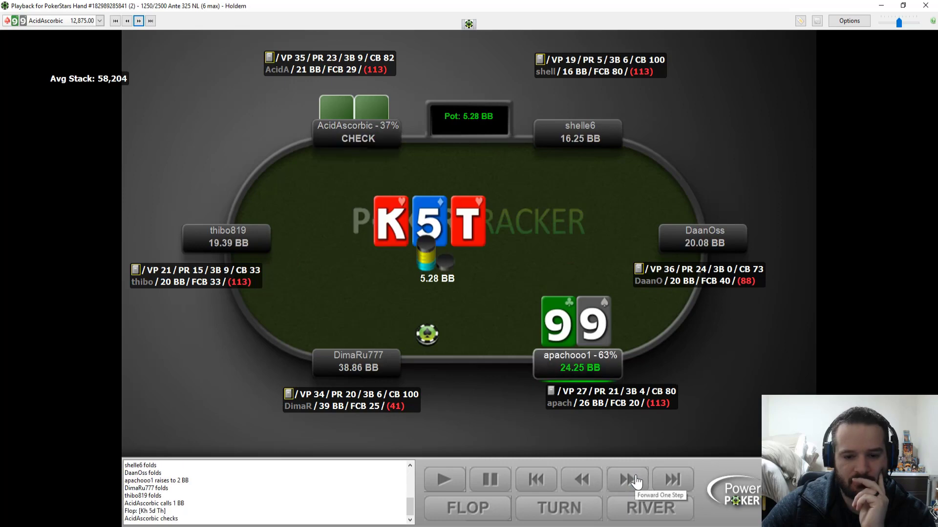
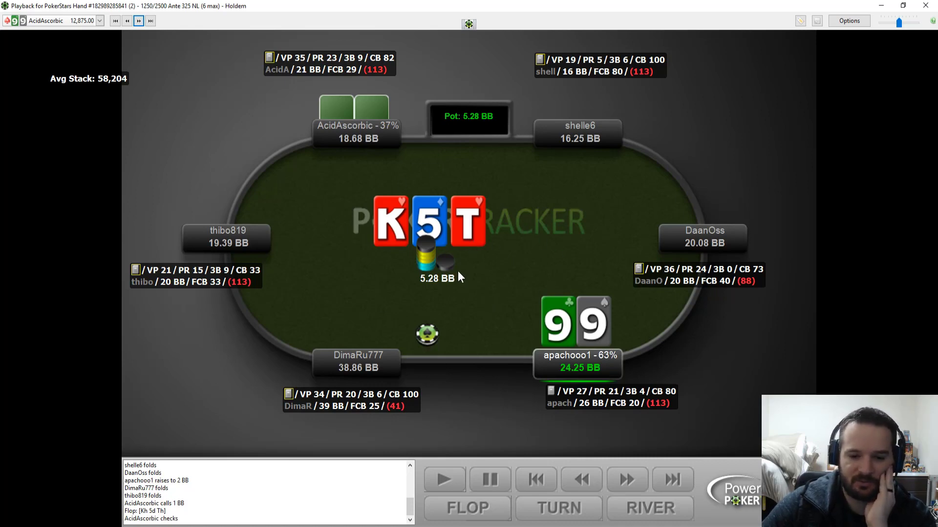
Move on to the six-three hand and replay it through the preflop folds to the opponent's 2 BB raise.
{"action": "left_click", "coordinate": [137, 21]}
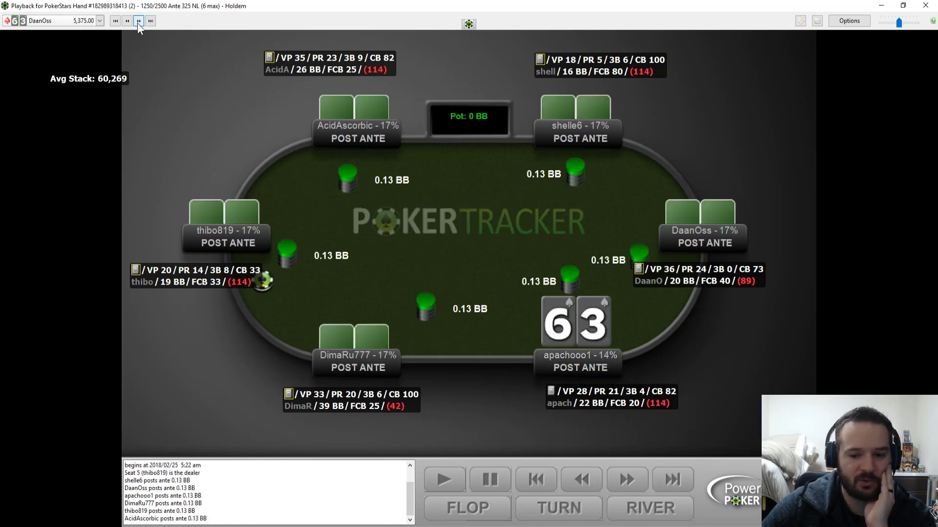
{"action": "left_click", "coordinate": [622, 485]}
{"action": "left_click", "coordinate": [621, 485]}
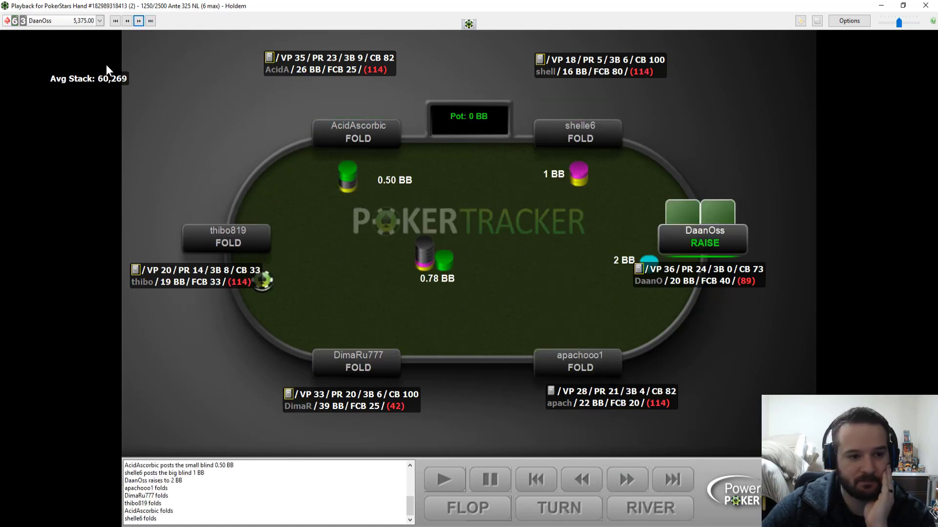
Load the five-deuce hand and replay it from the hero's preflop fold to the preflop raiser's 3.50 BB bet on the 7-8-6 flop.
{"action": "left_click", "coordinate": [139, 21]}
{"action": "left_click", "coordinate": [640, 486]}
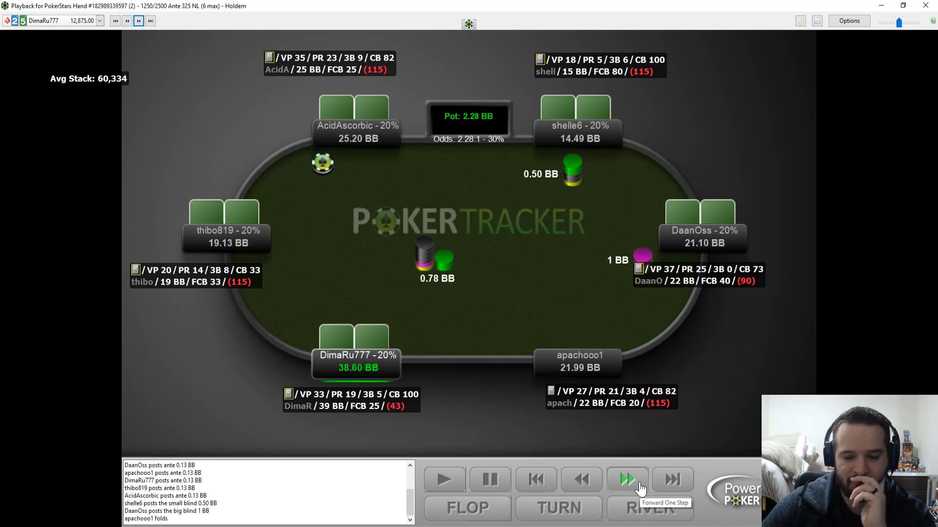
{"action": "left_click", "coordinate": [640, 486]}
{"action": "left_click", "coordinate": [640, 486]}
{"action": "left_click", "coordinate": [640, 486]}
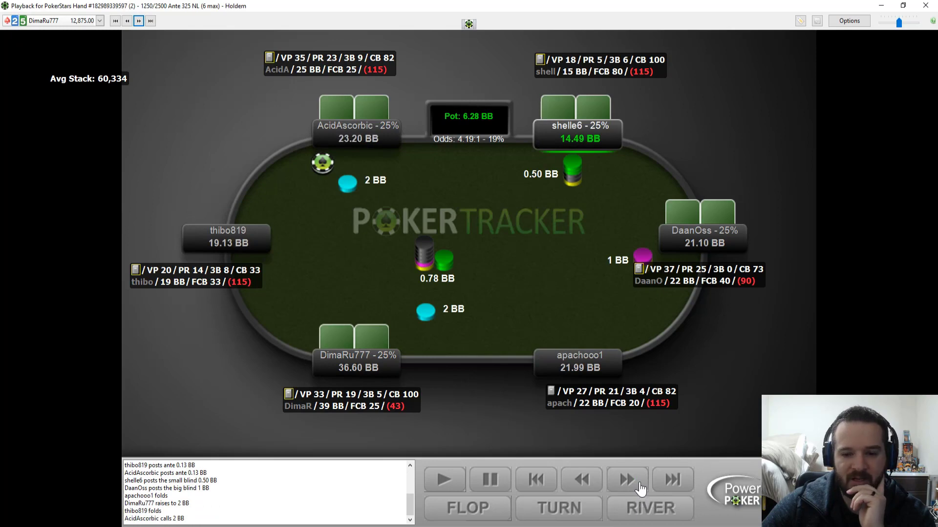
{"action": "left_click", "coordinate": [640, 486]}
{"action": "left_click", "coordinate": [640, 486]}
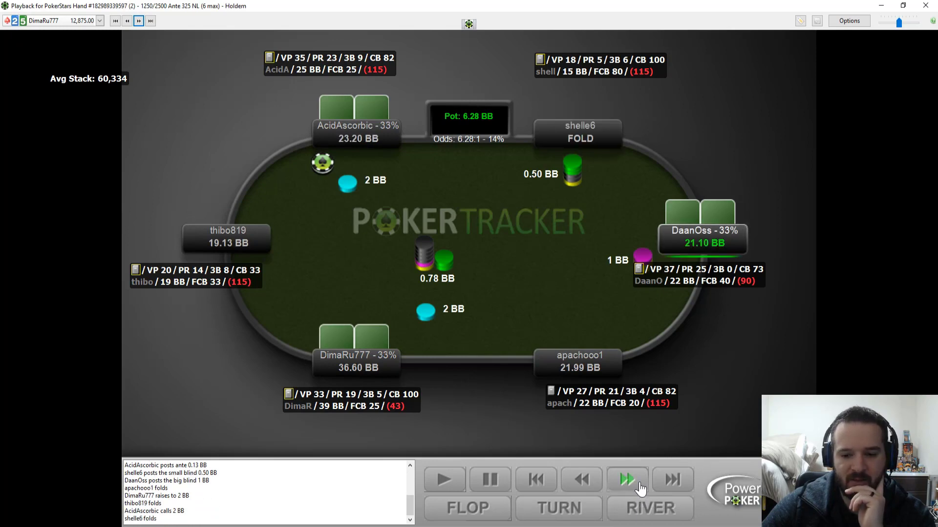
{"action": "left_click", "coordinate": [640, 486]}
{"action": "left_click", "coordinate": [640, 487]}
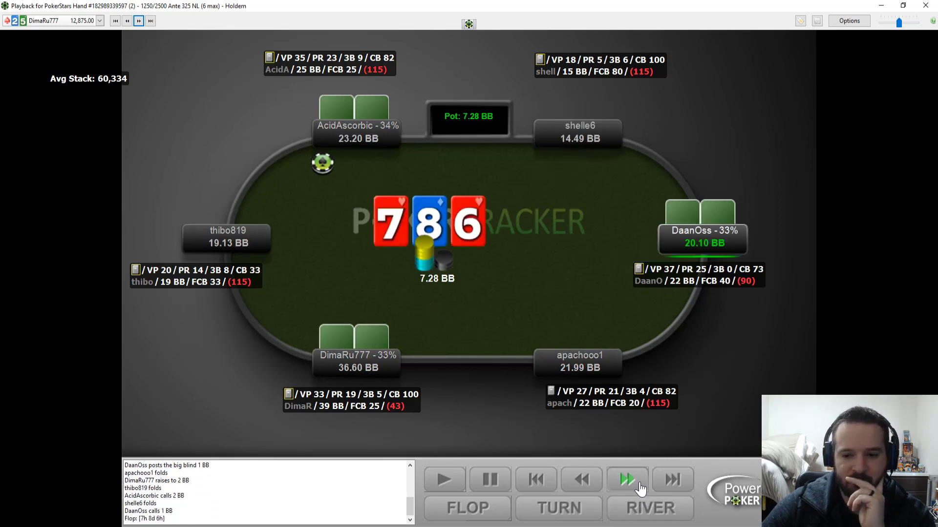
{"action": "left_click", "coordinate": [641, 486]}
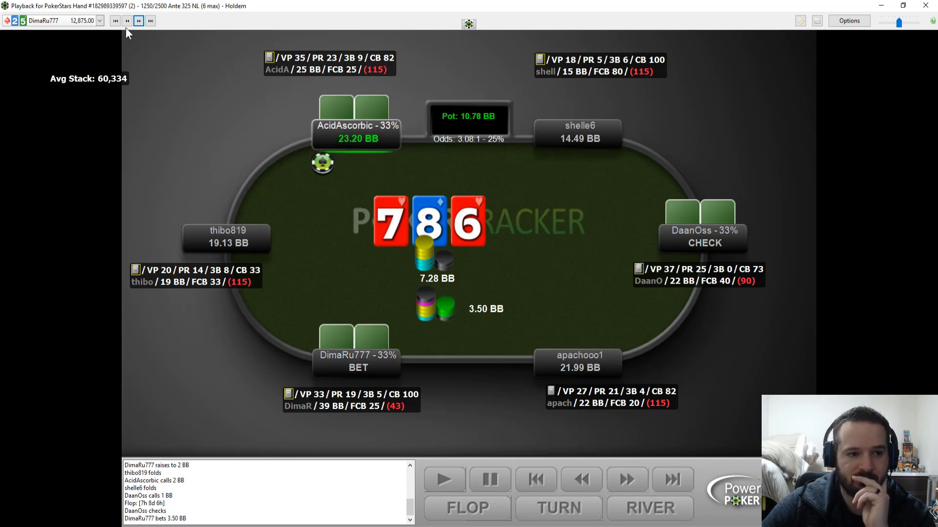
Load the queen-deuce of spades hand and replay it through the small blind's 19.97 BB re-raise and the hero's fold.
{"action": "left_click", "coordinate": [127, 22]}
{"action": "left_click", "coordinate": [626, 481]}
{"action": "left_click", "coordinate": [626, 480]}
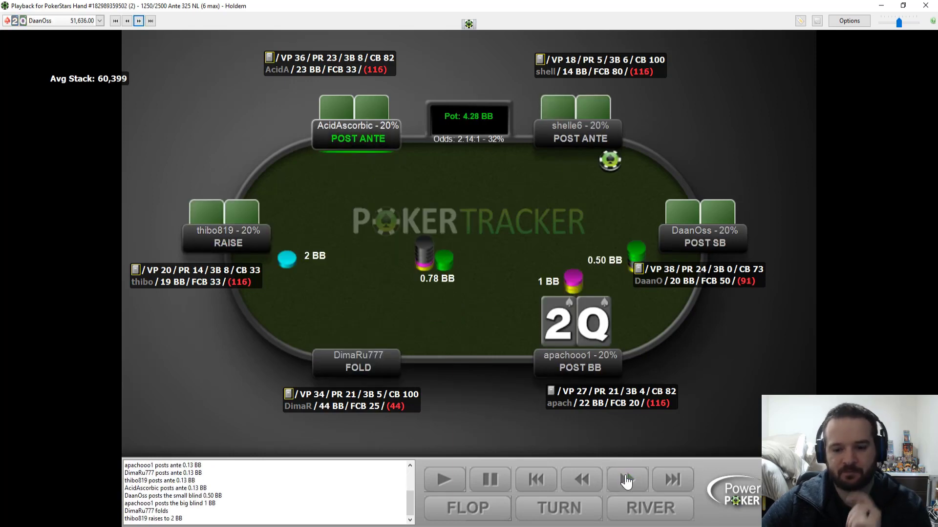
{"action": "left_click", "coordinate": [627, 481]}
{"action": "left_click", "coordinate": [626, 481]}
{"action": "left_click", "coordinate": [626, 481]}
{"action": "left_click", "coordinate": [627, 481]}
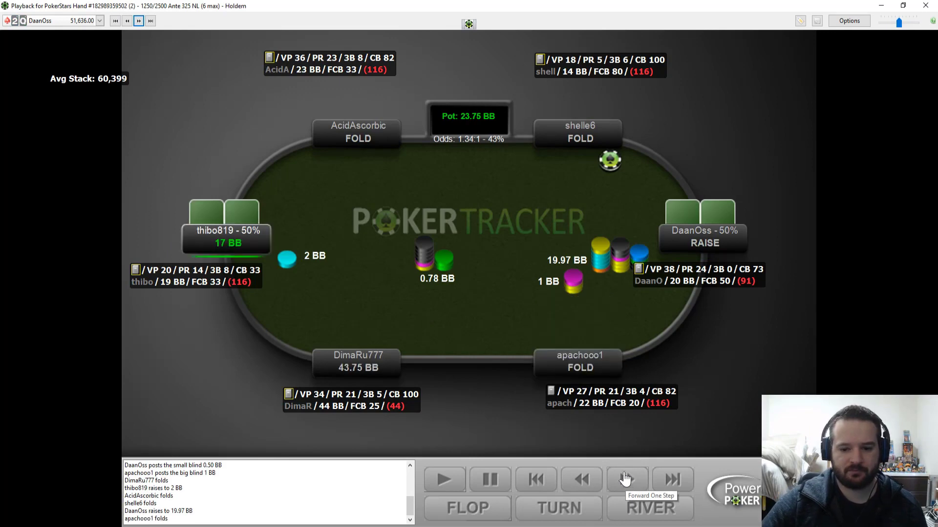
{"action": "left_click", "coordinate": [625, 480]}
Replay the nine-six of diamonds hand on the 7-5-4 flop, through the hero's 2 BB bet to the big blind's fold.
{"action": "left_click", "coordinate": [627, 485]}
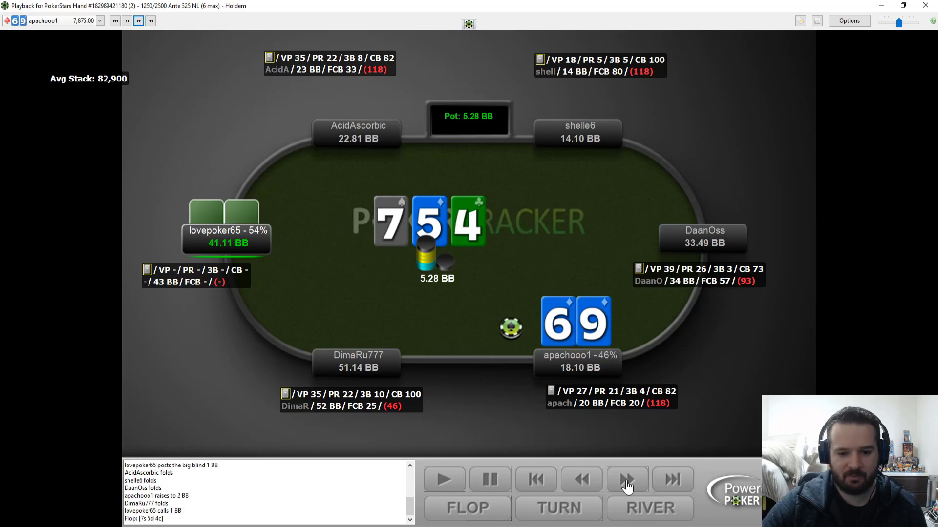
{"action": "left_click", "coordinate": [627, 483]}
{"action": "left_click", "coordinate": [627, 483]}
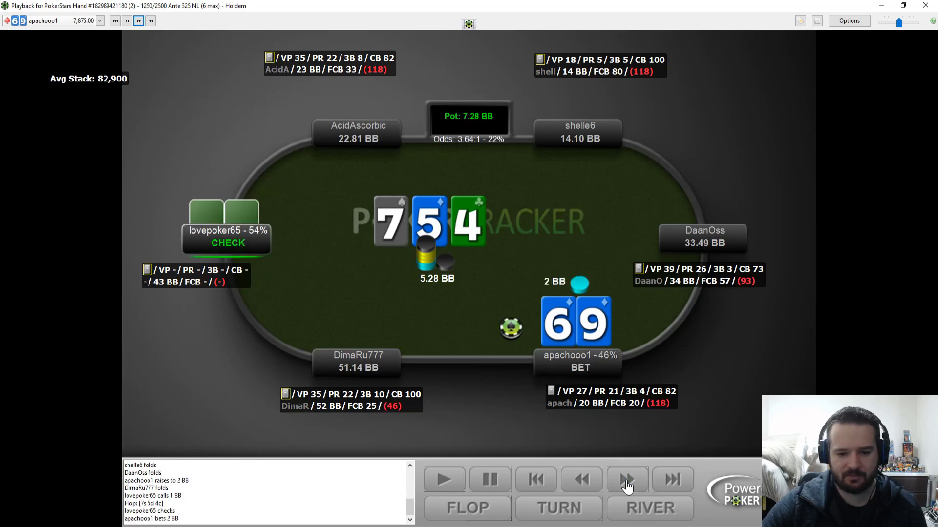
{"action": "left_click", "coordinate": [627, 483]}
{"action": "left_click", "coordinate": [627, 484]}
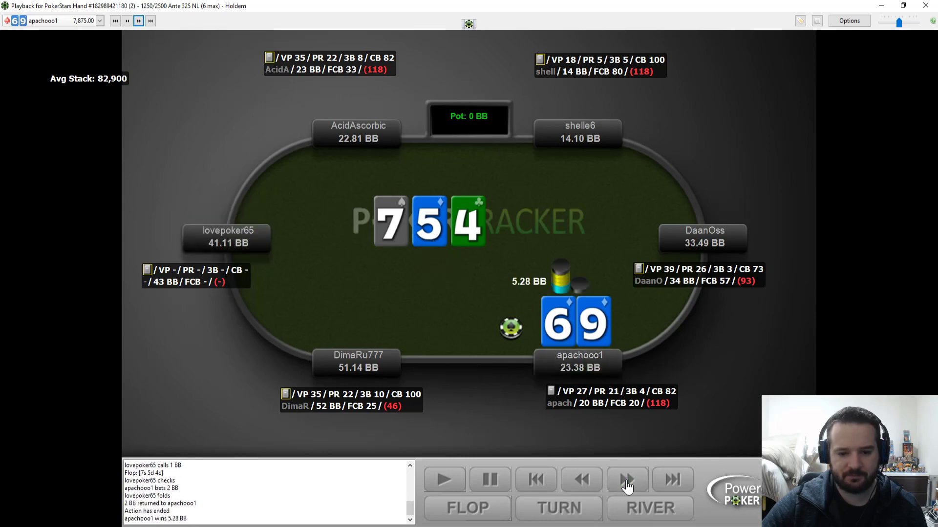
Load the king-deuce of spades hand and replay it through the hero's preflop call and the checked 8-6-2 flop to the jack turn.
{"action": "left_click", "coordinate": [626, 483]}
{"action": "left_click", "coordinate": [620, 481]}
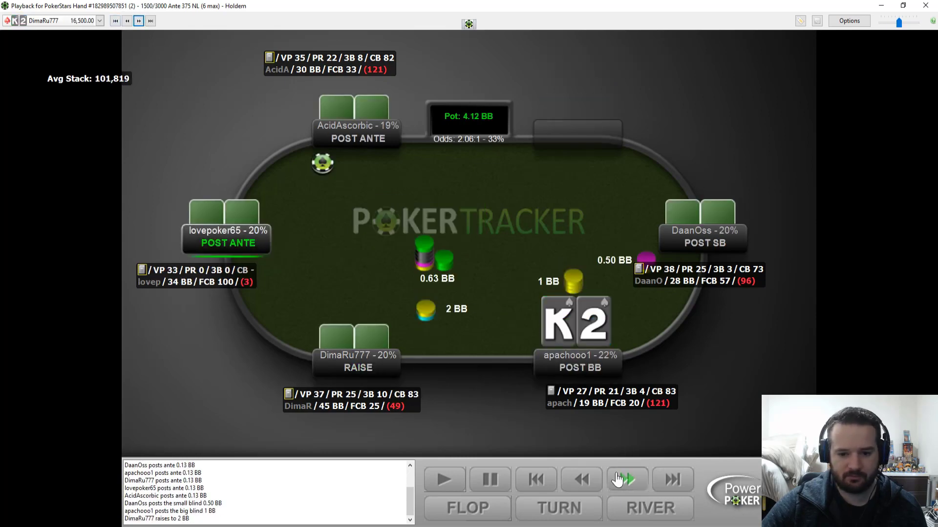
{"action": "left_click", "coordinate": [618, 480]}
{"action": "left_click", "coordinate": [618, 480]}
{"action": "left_click", "coordinate": [617, 480]}
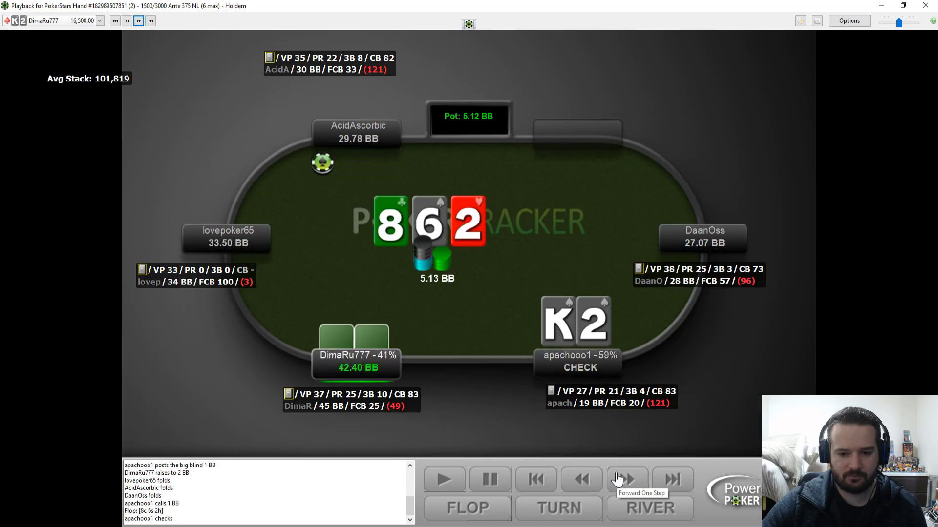
{"action": "left_click", "coordinate": [617, 480]}
{"action": "left_click", "coordinate": [618, 480]}
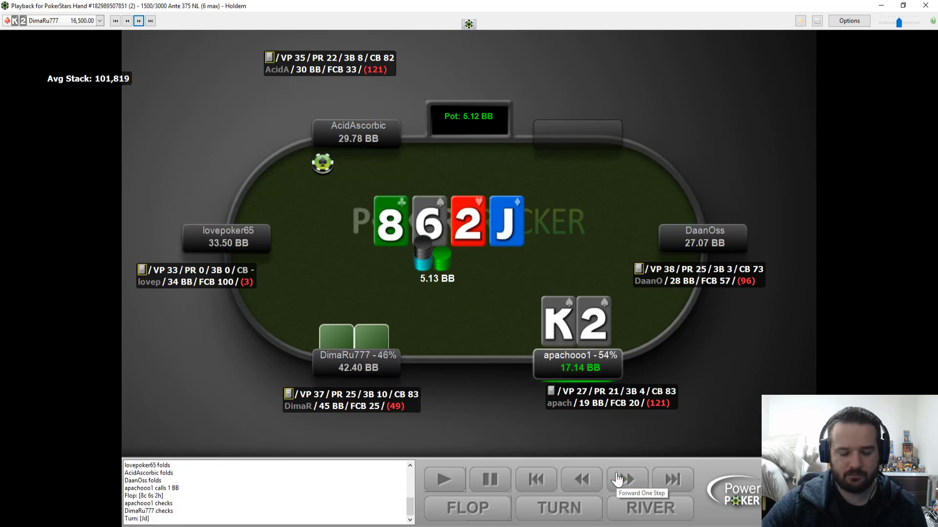
Rewind the hand to the hero's preflop call and replay both flop checks up to the turn card again.
{"action": "left_click", "coordinate": [582, 481]}
{"action": "left_click", "coordinate": [582, 481]}
{"action": "left_click", "coordinate": [582, 480]}
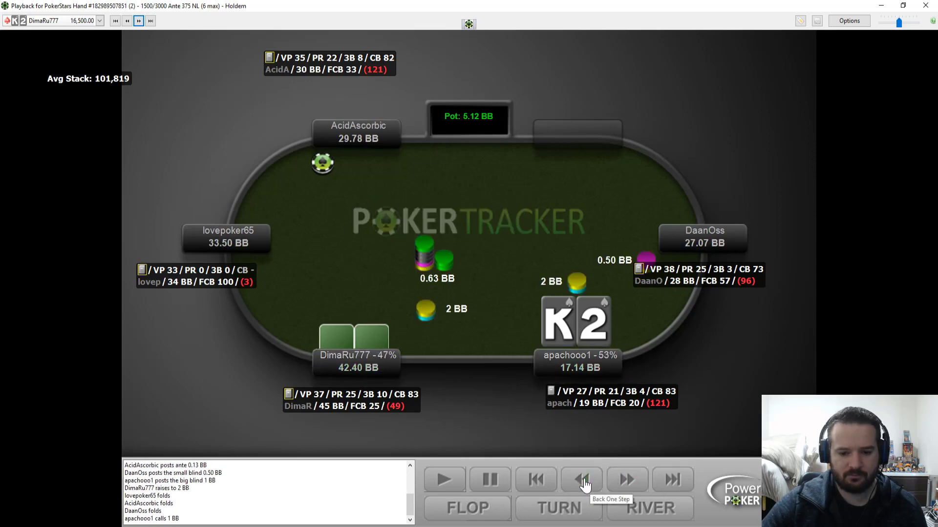
{"action": "left_click", "coordinate": [633, 488]}
{"action": "left_click", "coordinate": [635, 487]}
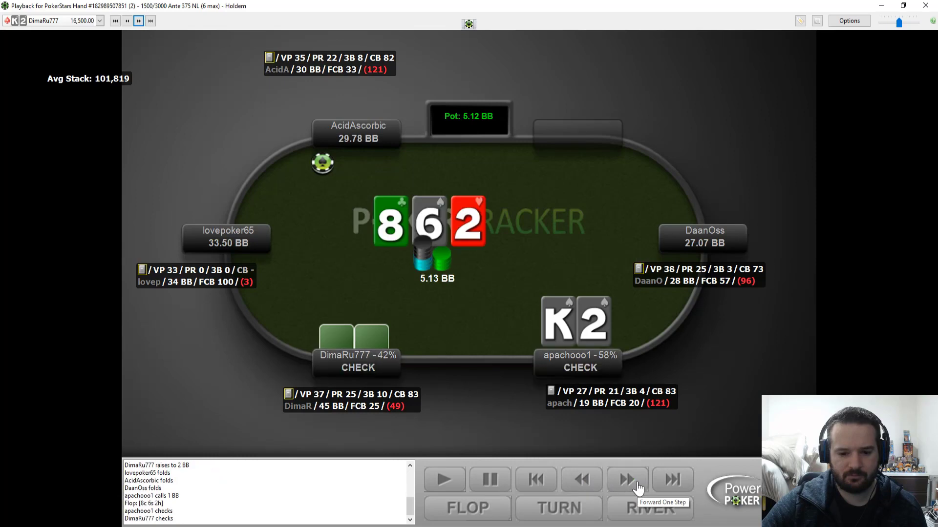
{"action": "left_click", "coordinate": [638, 487]}
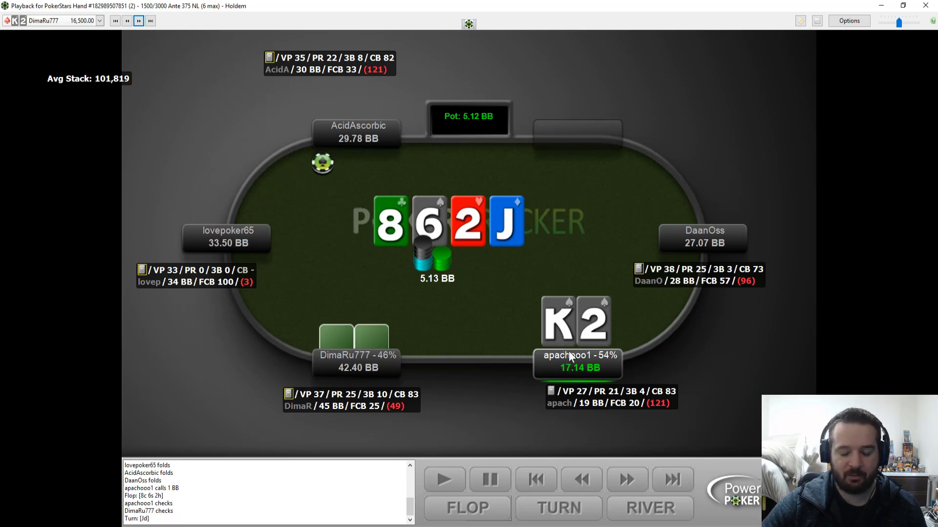
Replay the turn through the hero's check, the opponent's 2.50 BB bet and the hero's call to the eight of spades river.
{"action": "left_click", "coordinate": [626, 493]}
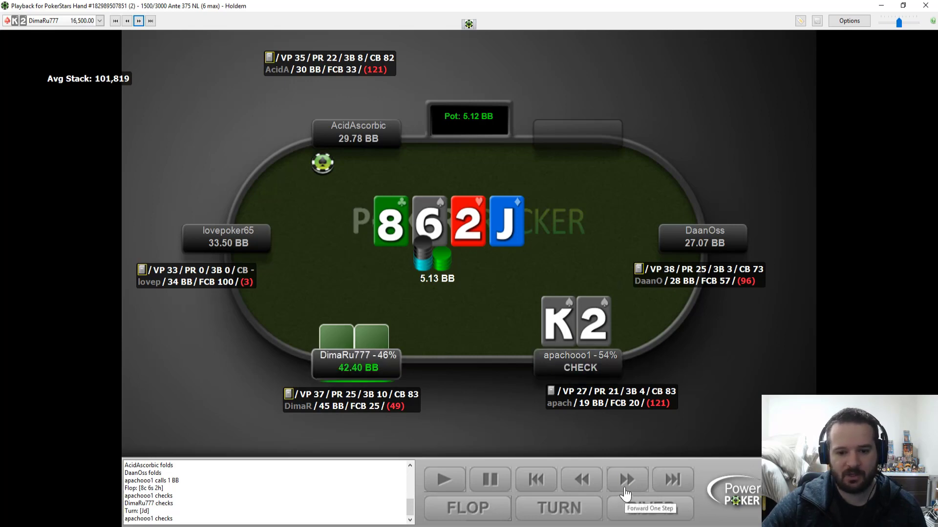
{"action": "left_click", "coordinate": [626, 493]}
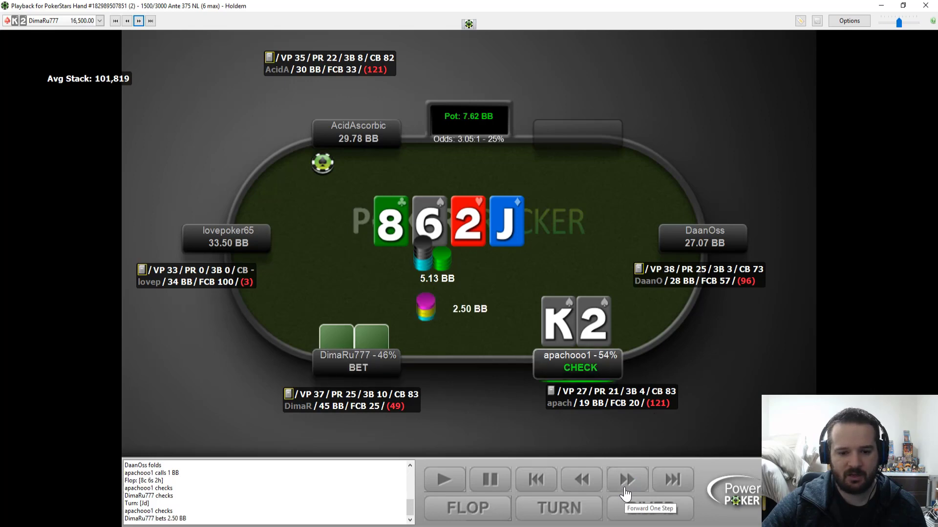
{"action": "left_click", "coordinate": [630, 486]}
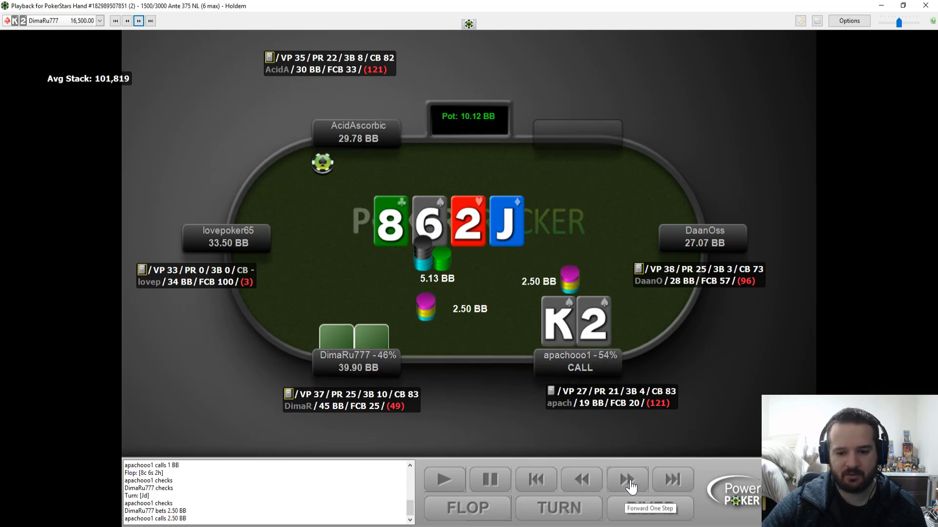
{"action": "left_click", "coordinate": [630, 486]}
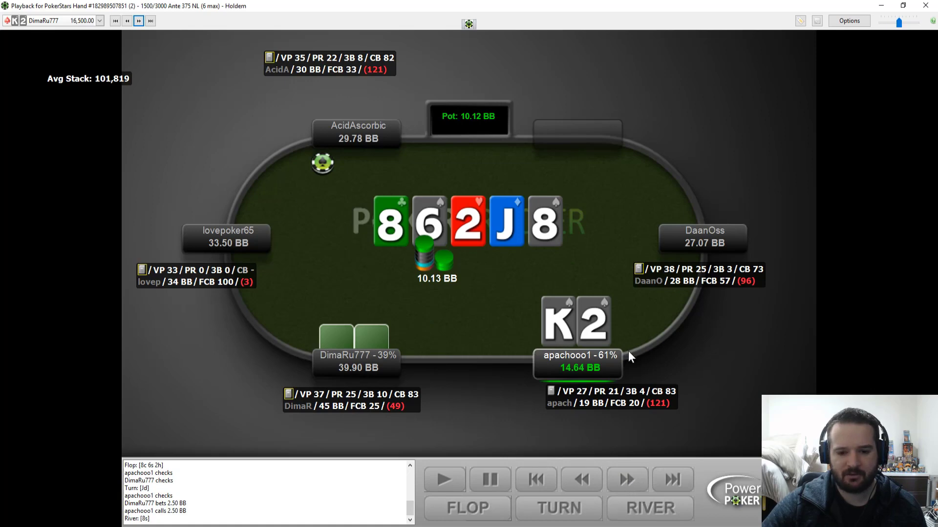
Replay the river checks and the showdown until the pot is awarded.
{"action": "left_click", "coordinate": [629, 486]}
{"action": "left_click", "coordinate": [630, 486]}
{"action": "left_click", "coordinate": [630, 486]}
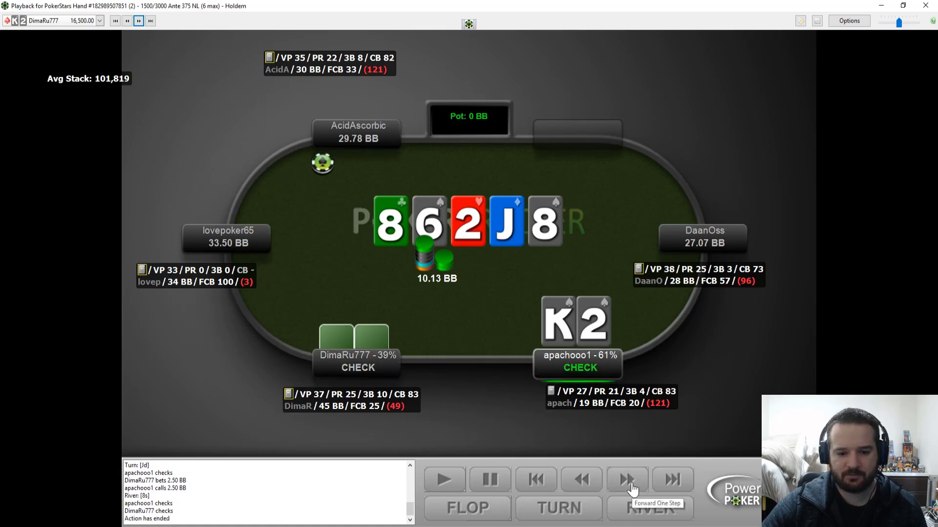
{"action": "left_click", "coordinate": [630, 486]}
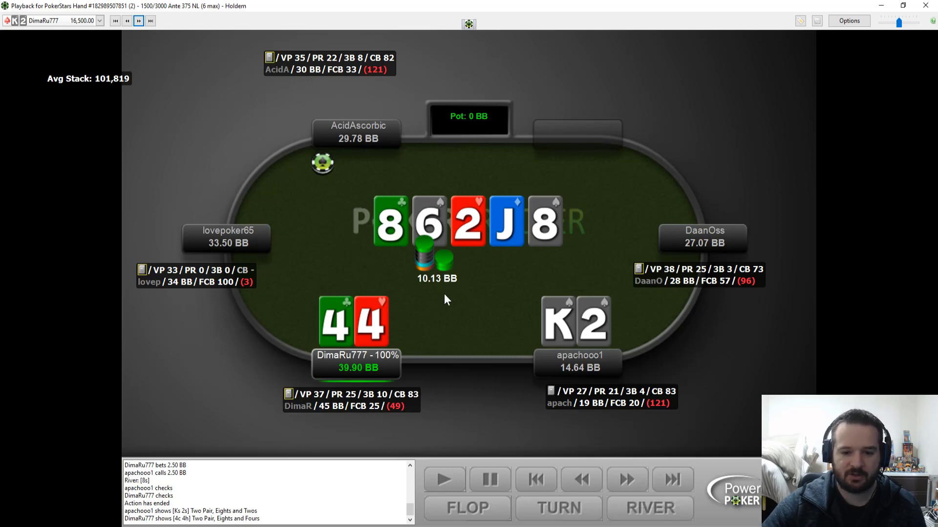
{"action": "left_click", "coordinate": [627, 491]}
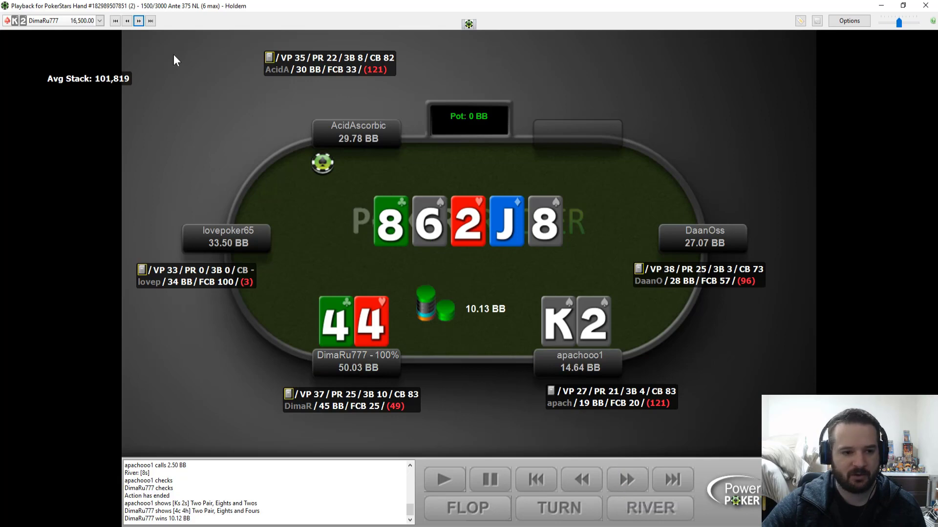
Load the pocket fours hand and stop the replay at the hero's preflop decision against the 2 BB raise.
{"action": "left_click", "coordinate": [139, 21]}
{"action": "left_click", "coordinate": [620, 482]}
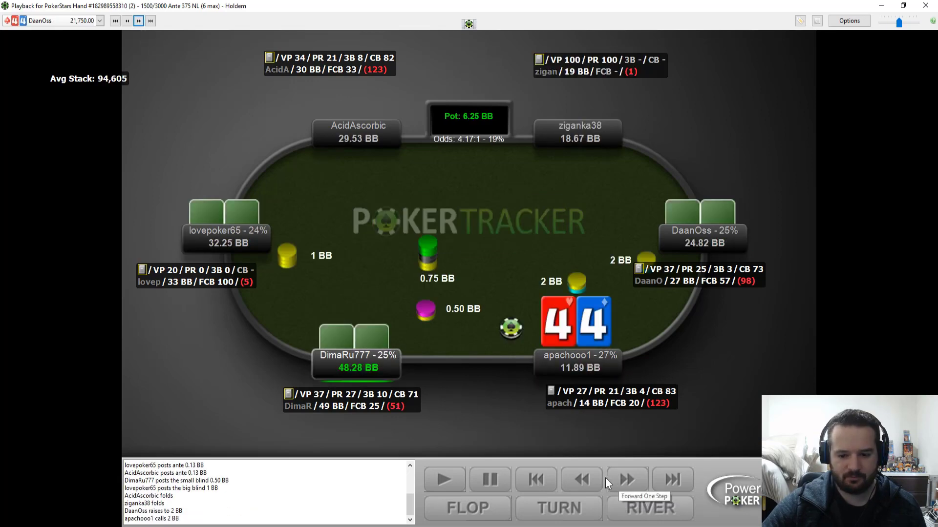
{"action": "left_click", "coordinate": [601, 485]}
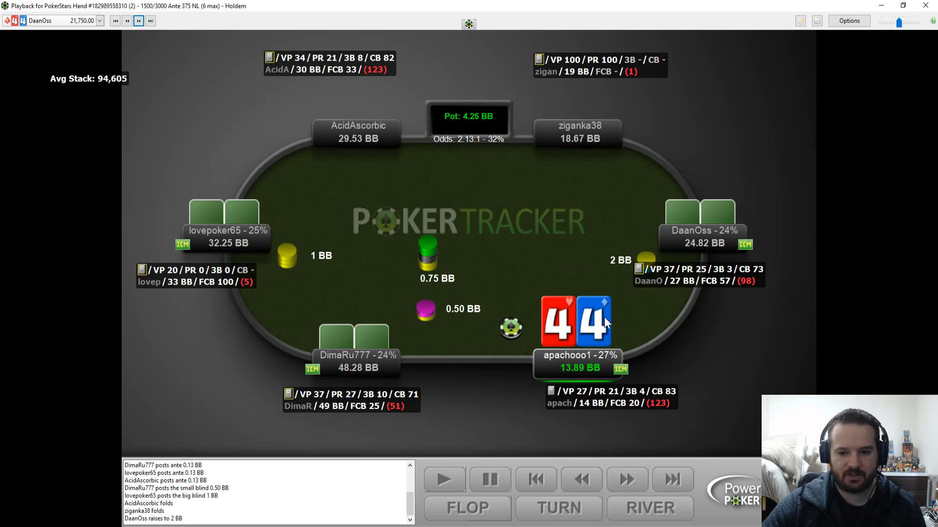
Replay the hero's call and the A-T-T flop to the hero's 3.12 BB bet, stepping back once to review that bet decision.
{"action": "left_click", "coordinate": [625, 481]}
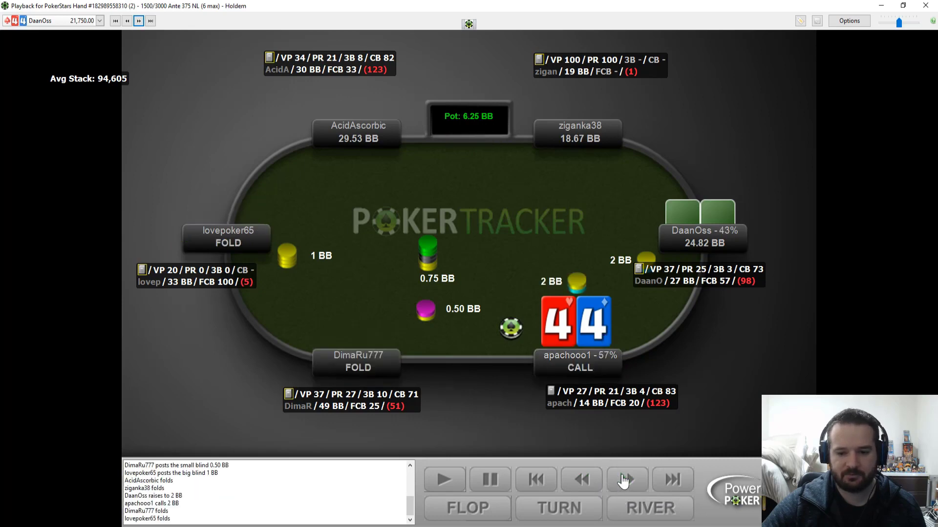
{"action": "left_click", "coordinate": [624, 481]}
{"action": "left_click", "coordinate": [624, 481]}
{"action": "left_click", "coordinate": [624, 481]}
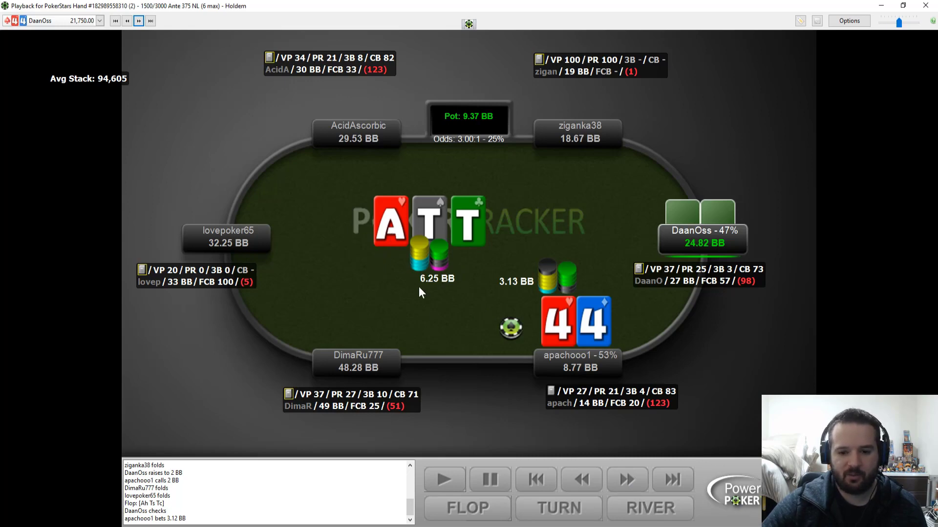
{"action": "left_click", "coordinate": [597, 481]}
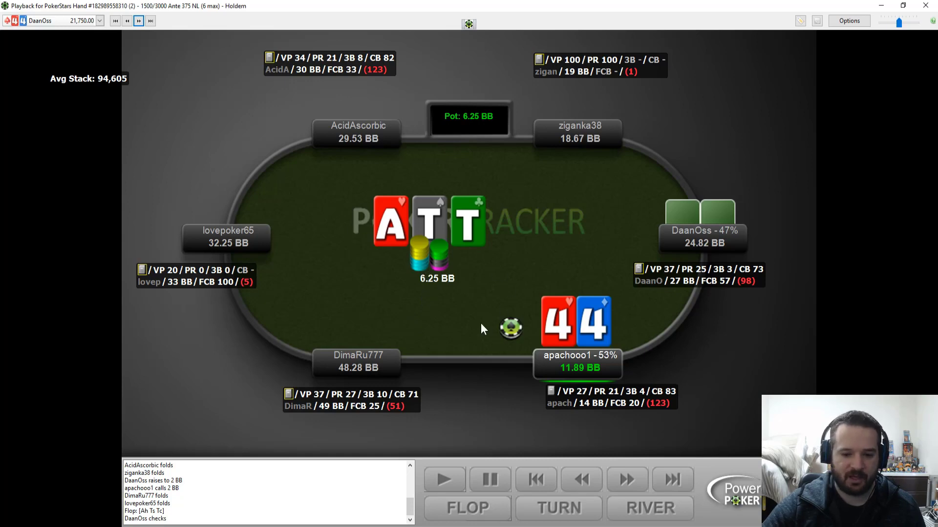
{"action": "left_click", "coordinate": [635, 487]}
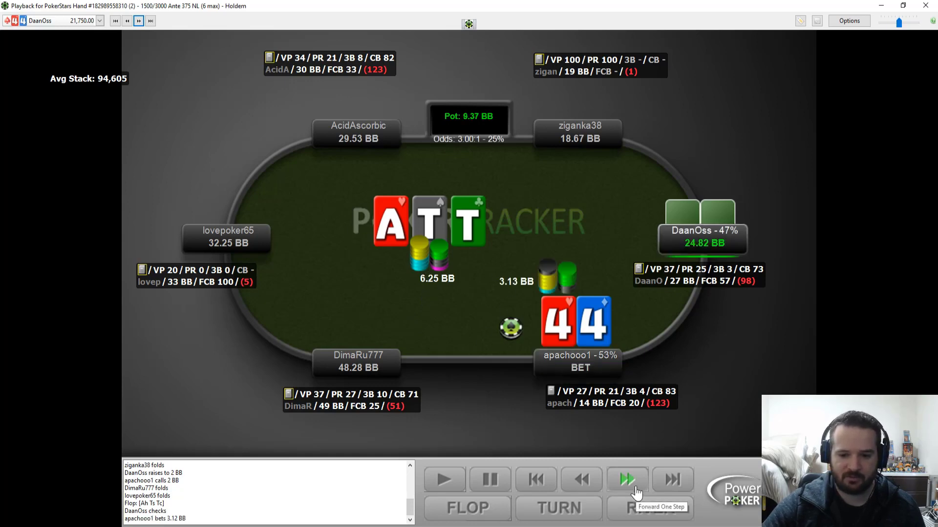
Replay the opponent's flop call and the checked five of clubs turn to the deuce of clubs river.
{"action": "left_click", "coordinate": [635, 487]}
{"action": "left_click", "coordinate": [635, 487]}
{"action": "left_click", "coordinate": [635, 487]}
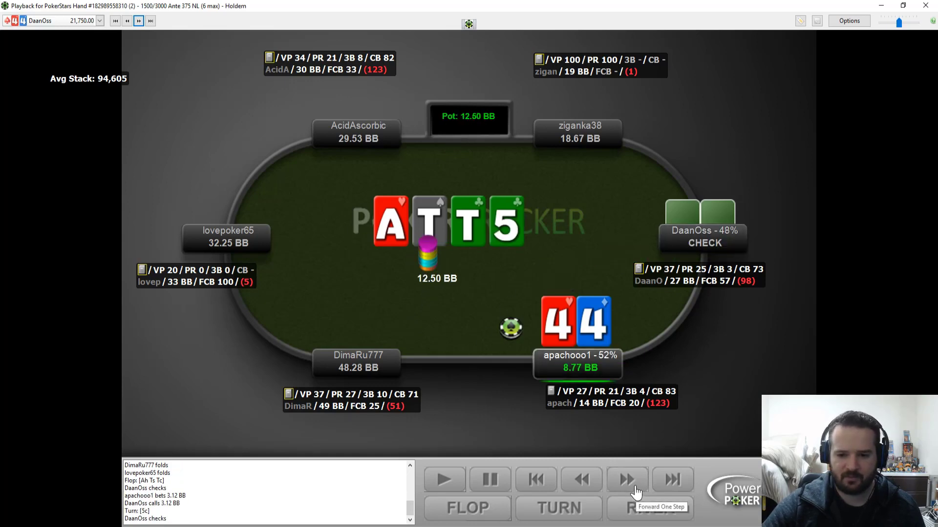
{"action": "left_click", "coordinate": [635, 488]}
{"action": "left_click", "coordinate": [635, 488]}
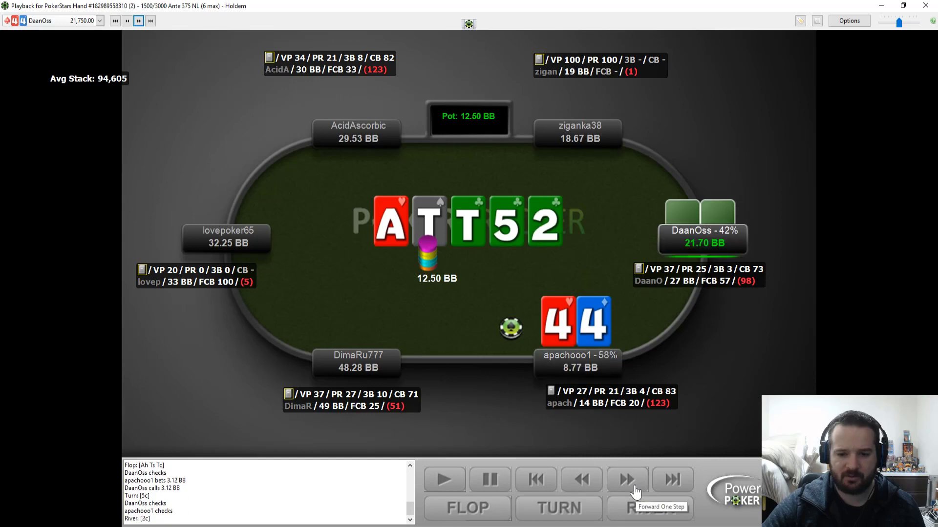
Replay the checked river of the pocket fours hand through the showdown to the payout.
{"action": "left_click", "coordinate": [635, 488]}
{"action": "left_click", "coordinate": [635, 490]}
{"action": "left_click", "coordinate": [635, 490]}
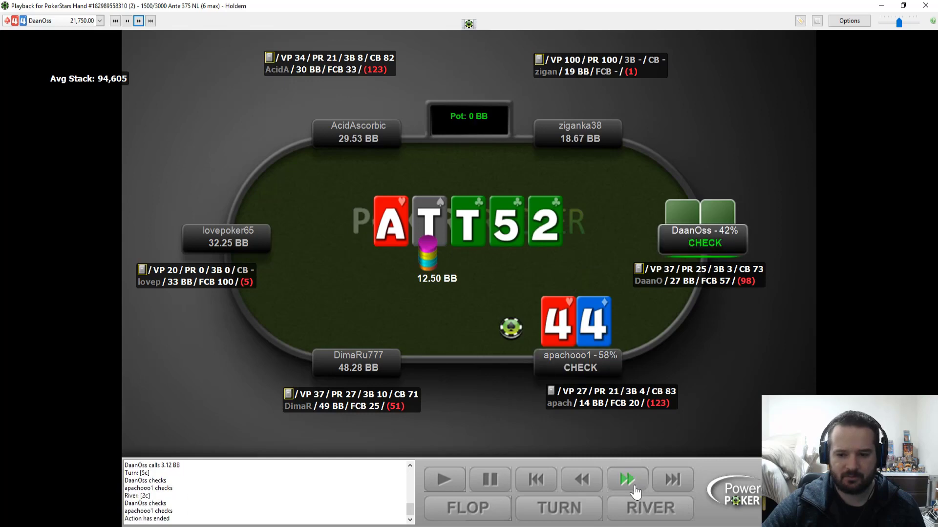
{"action": "left_click", "coordinate": [634, 491]}
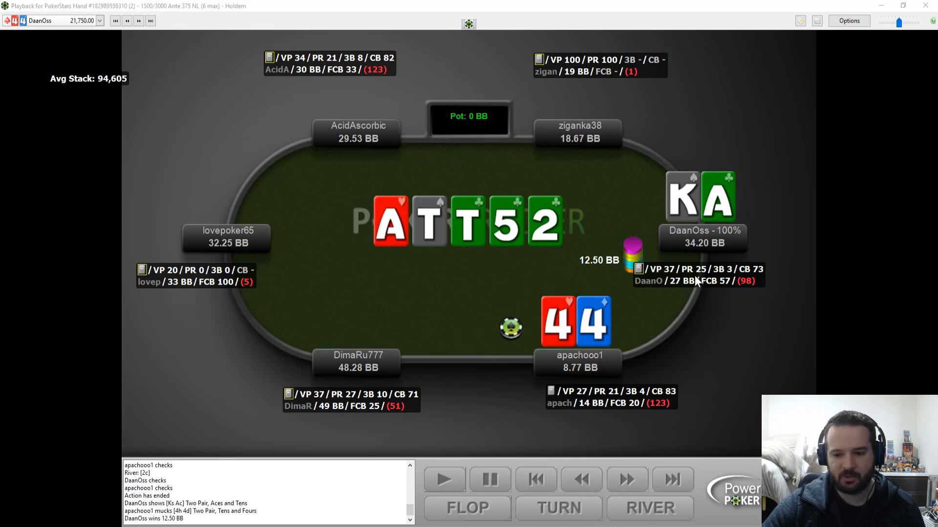
Move the ace-king player's statistics overlay slightly outward, clear of the chip stack.
{"action": "left_click_drag", "start_coordinate": [693, 277], "coordinate": [706, 275]}
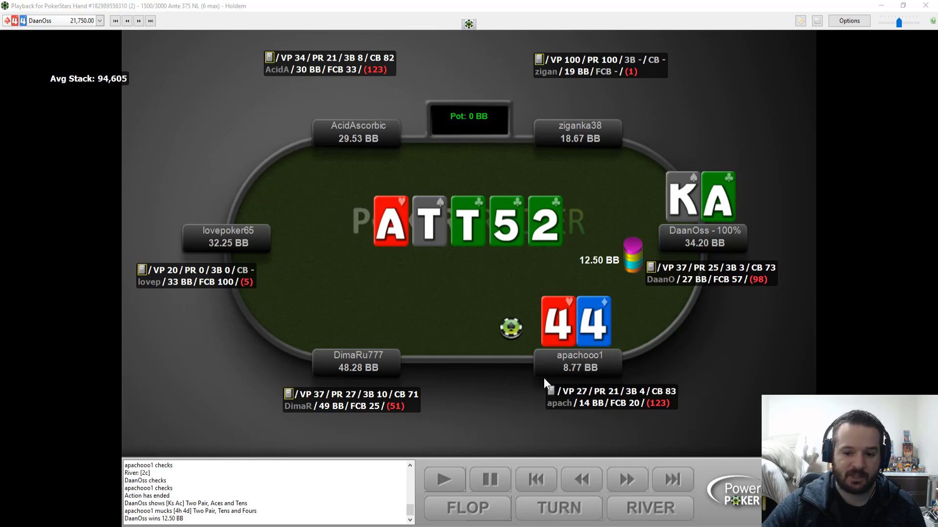
{"action": "left_click", "coordinate": [678, 322]}
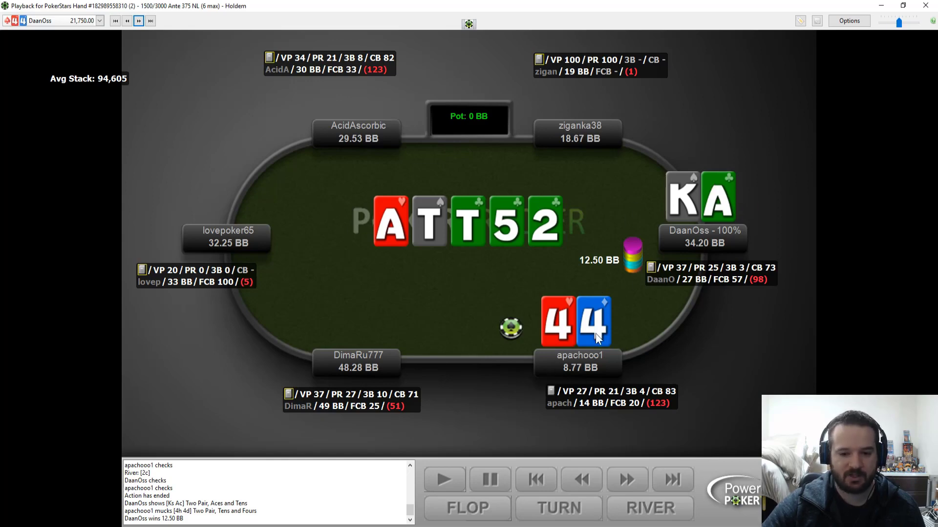
Load the ace-ten hand and replay it through the hero's 8.64 BB raise and the remaining players' folds.
{"action": "left_click", "coordinate": [142, 22]}
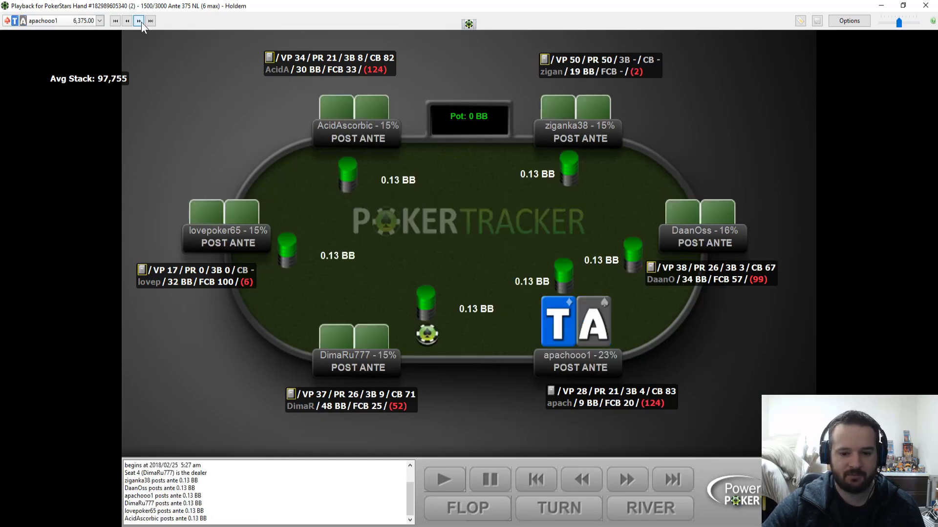
{"action": "left_click", "coordinate": [127, 22]}
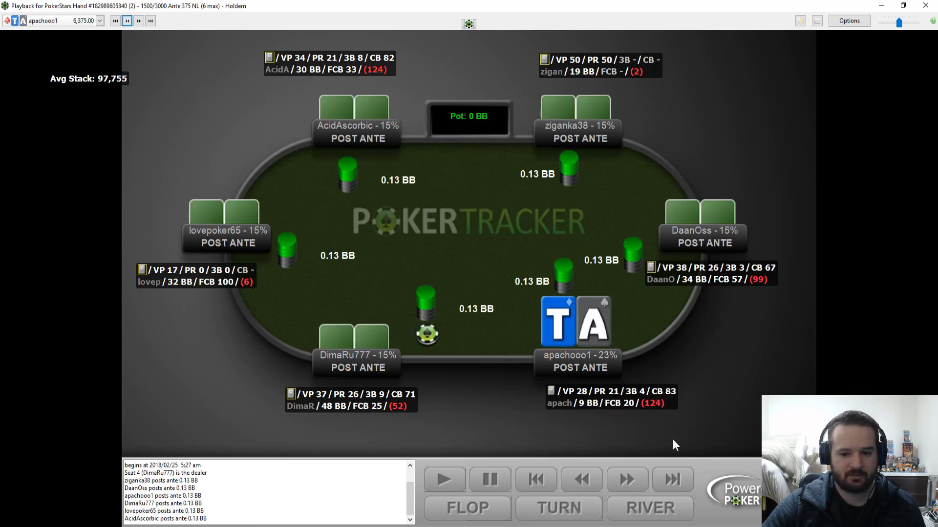
{"action": "left_click", "coordinate": [627, 480]}
{"action": "left_click", "coordinate": [633, 484]}
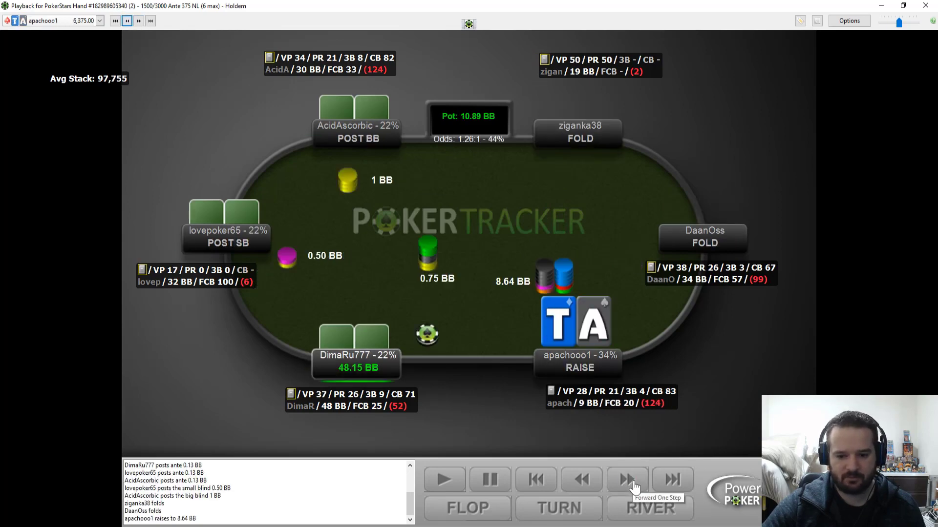
{"action": "left_click", "coordinate": [634, 485]}
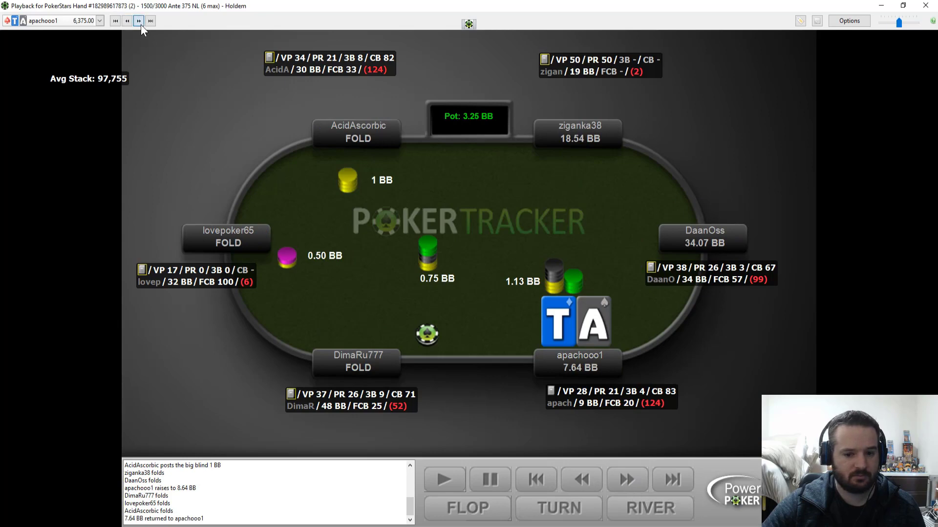
Replay the king-eight of diamonds hand past the opponent's 2 BB raise, and the king-three hand through the hero's preflop fold.
{"action": "left_click", "coordinate": [138, 21]}
{"action": "left_click", "coordinate": [625, 486]}
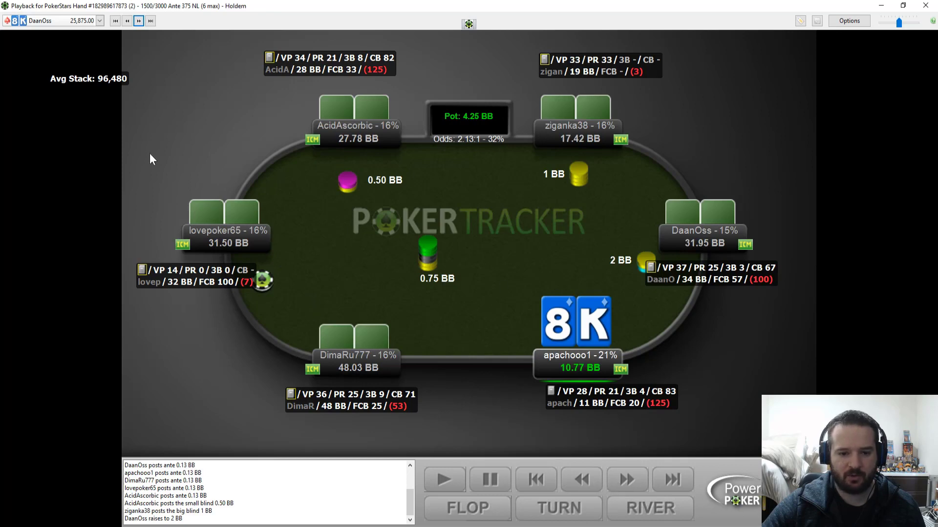
{"action": "left_click", "coordinate": [637, 479]}
{"action": "left_click", "coordinate": [139, 20]}
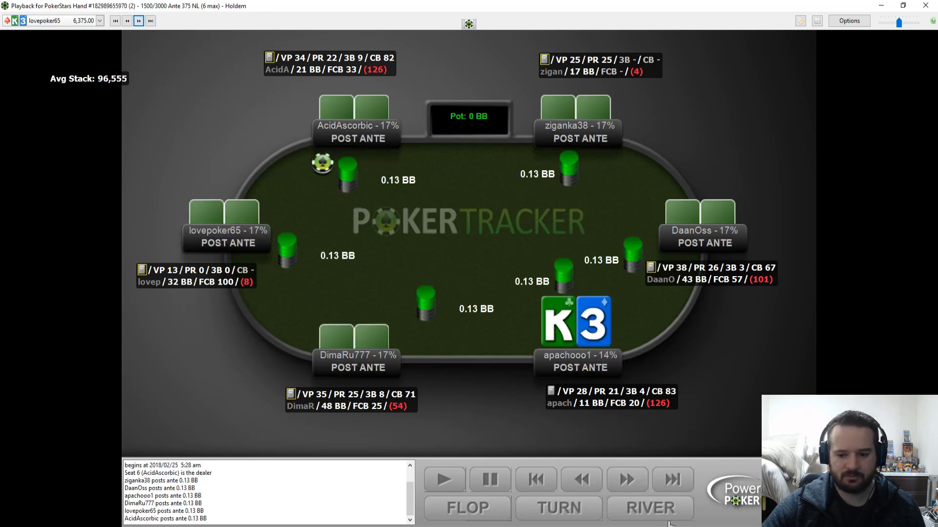
{"action": "left_click", "coordinate": [641, 480]}
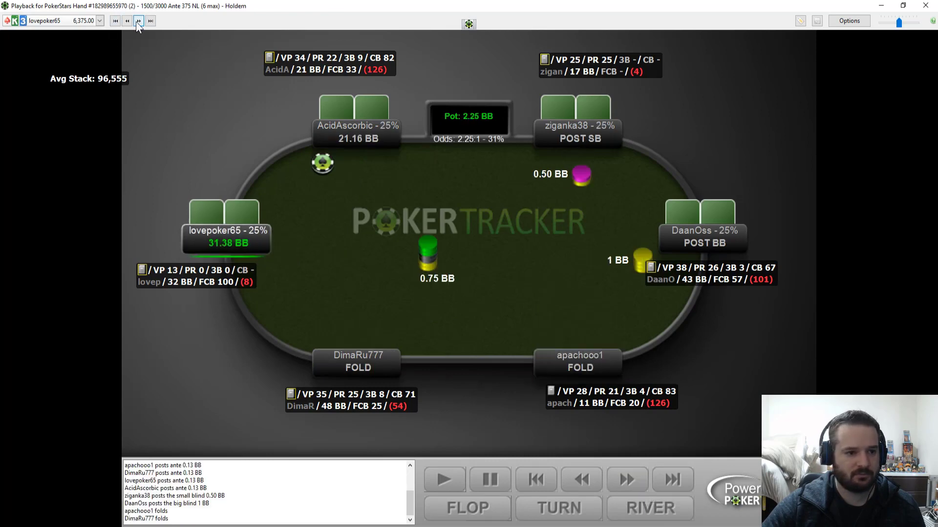
Replay the nine-eight hand through the small blind's 41.45 BB raise and the ace-four hand through the 3 BB raise, each to the hero's fold.
{"action": "left_click", "coordinate": [140, 20]}
{"action": "left_click", "coordinate": [629, 480]}
{"action": "left_click", "coordinate": [628, 481]}
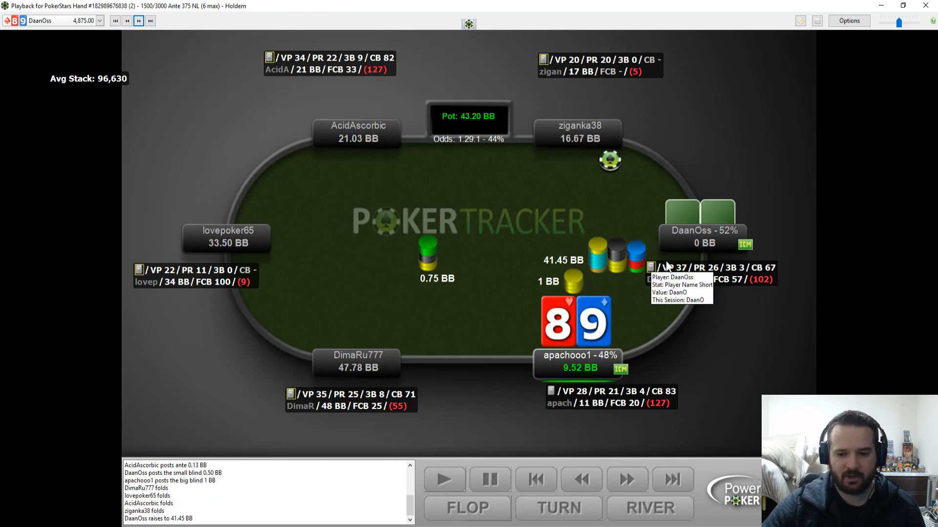
{"action": "left_click", "coordinate": [640, 488]}
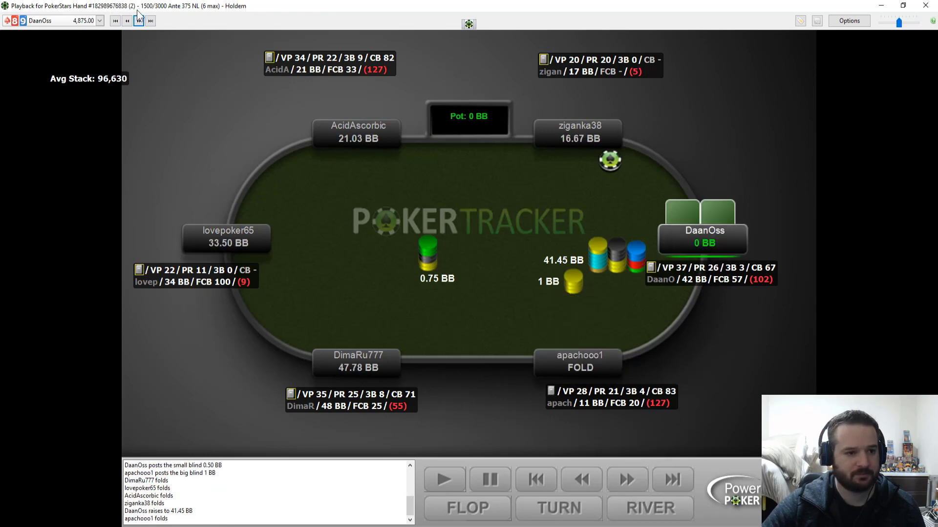
{"action": "left_click", "coordinate": [626, 479]}
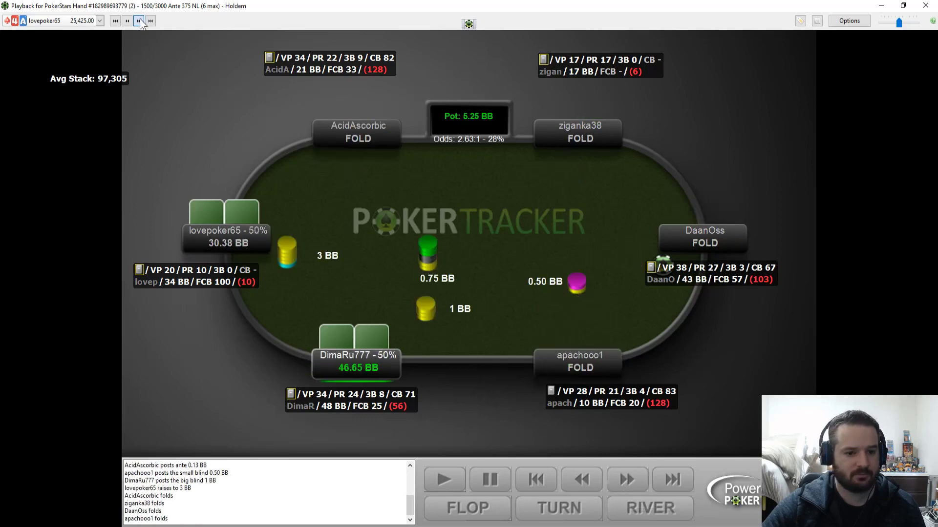
Load the jack-seven hand and set the replay back to the hero's preflop decision on the button.
{"action": "left_click", "coordinate": [632, 482]}
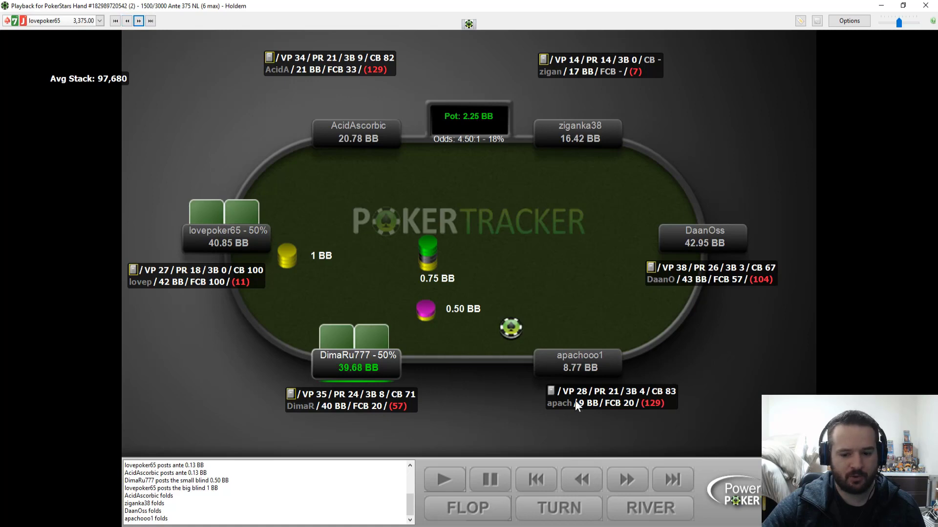
{"action": "left_click", "coordinate": [600, 487]}
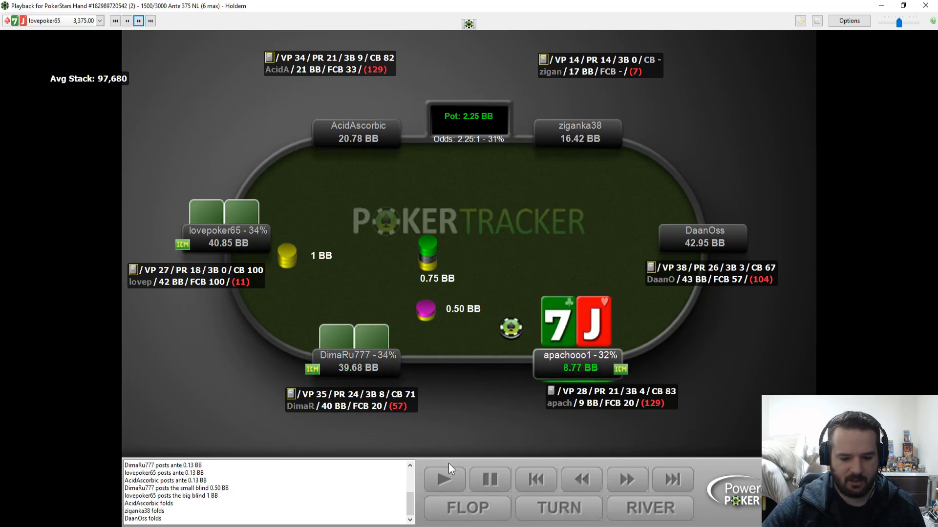
Switch to the MaxValueShoveandCall.xlsx workbook, examine the 9bb optimal shove chart for the button, and return to the hand replayer.
{"action": "left_click", "coordinate": [93, 526]}
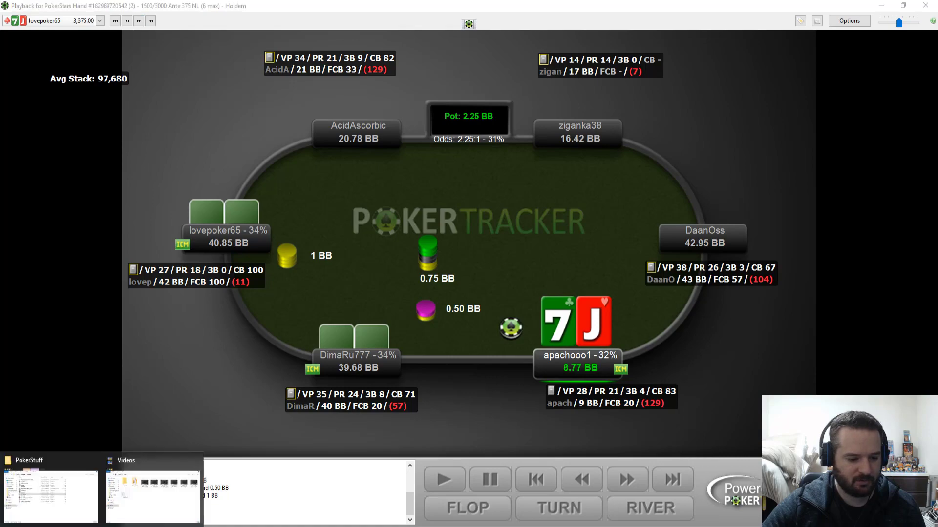
{"action": "left_click", "coordinate": [44, 486]}
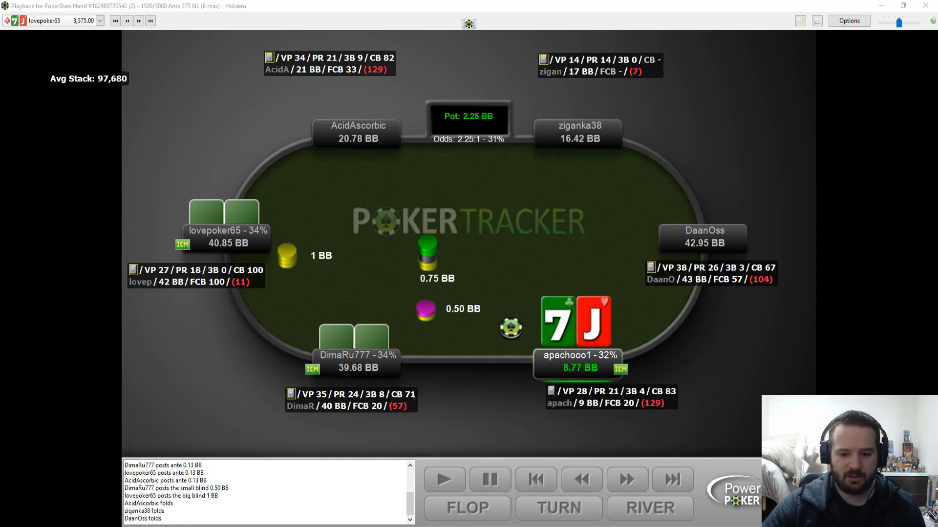
{"action": "left_click_drag", "start_coordinate": [937, 29], "coordinate": [350, 0]}
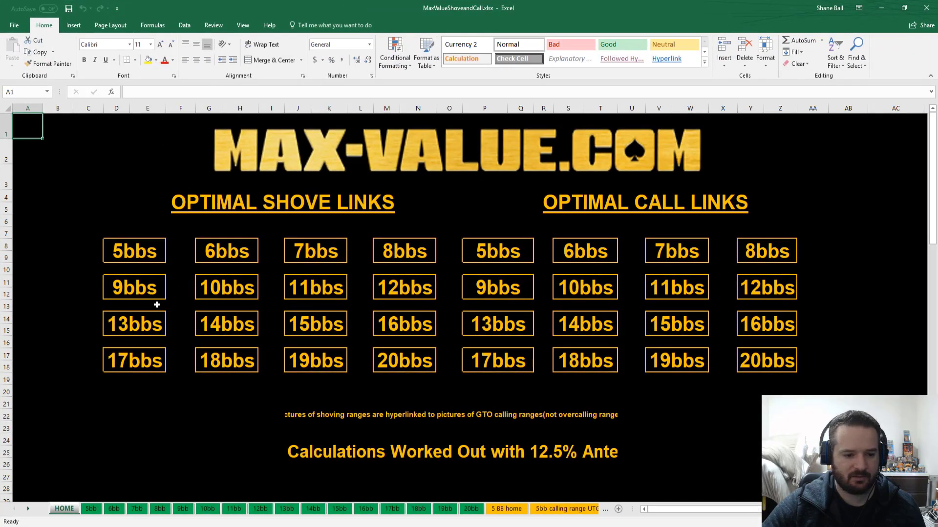
{"action": "left_click", "coordinate": [136, 290]}
{"action": "scroll", "coordinate": [202, 296], "scroll_direction": "down", "scroll_amount": 8}
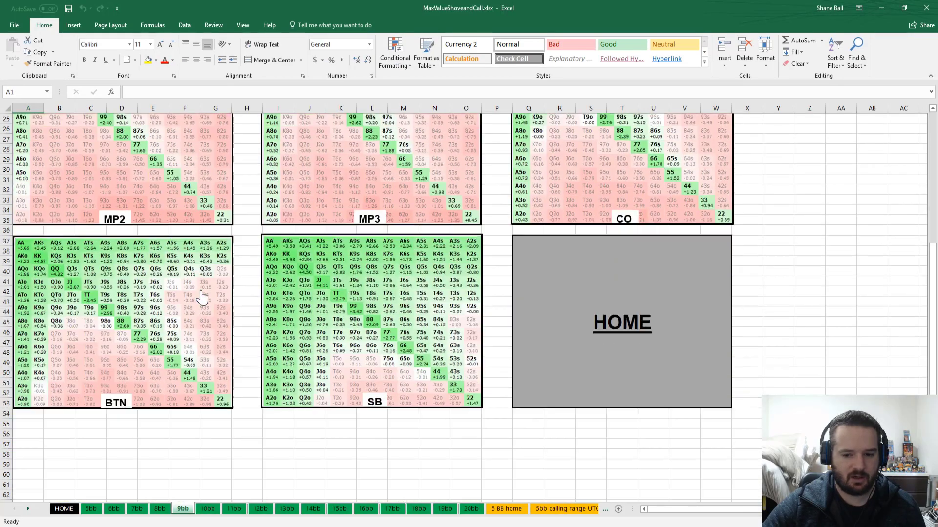
{"action": "scroll", "coordinate": [201, 296], "scroll_direction": "down", "scroll_amount": 2}
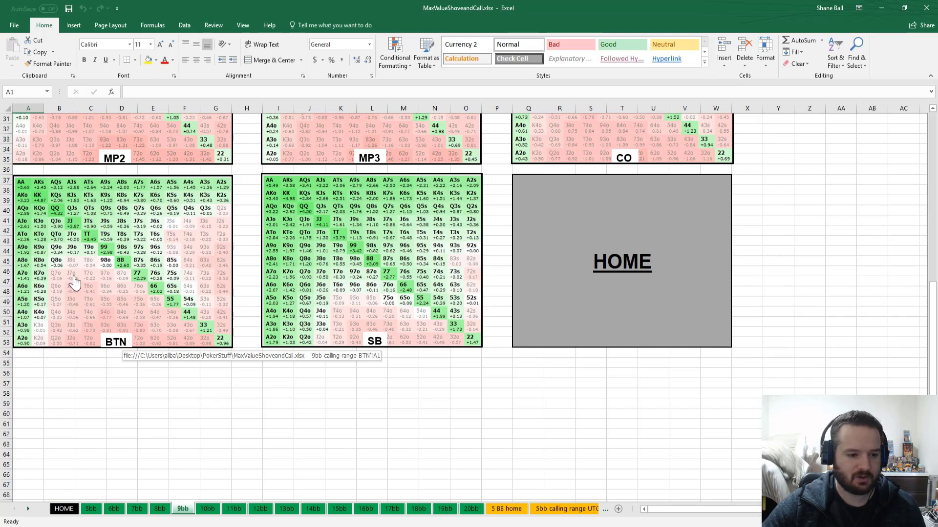
{"action": "left_click", "coordinate": [876, 6]}
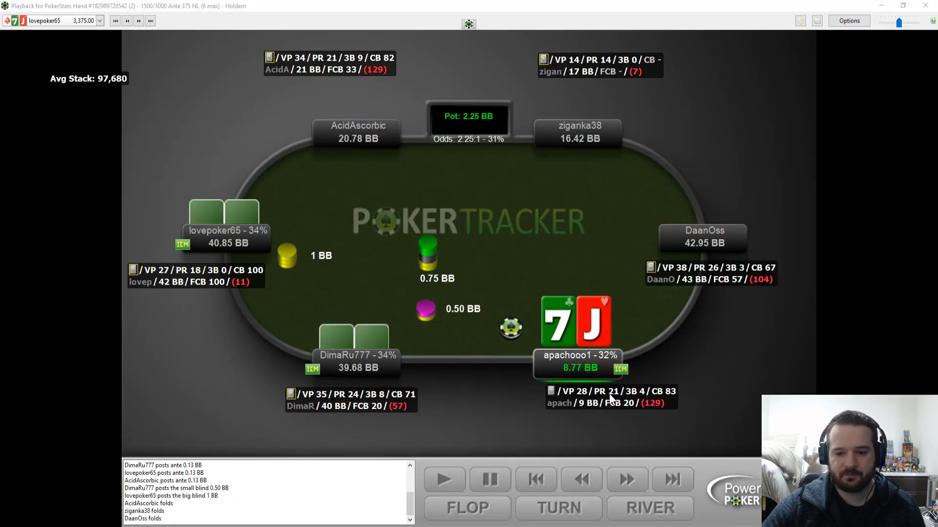
Replay the jack-seven hand through the folds and the pocket jacks hand through the hero's 8.64 BB raise to showdown.
{"action": "left_click", "coordinate": [627, 483]}
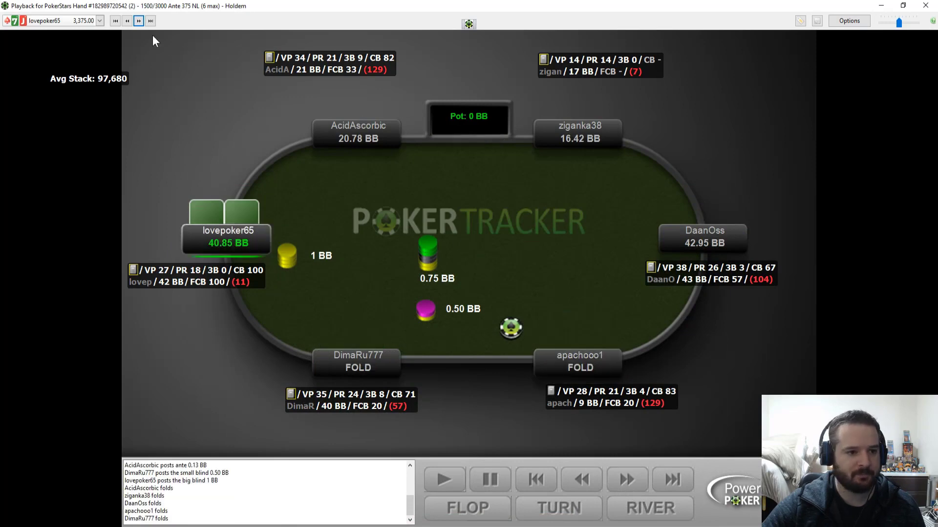
{"action": "left_click", "coordinate": [138, 22]}
{"action": "left_click", "coordinate": [626, 483]}
{"action": "left_click", "coordinate": [626, 484]}
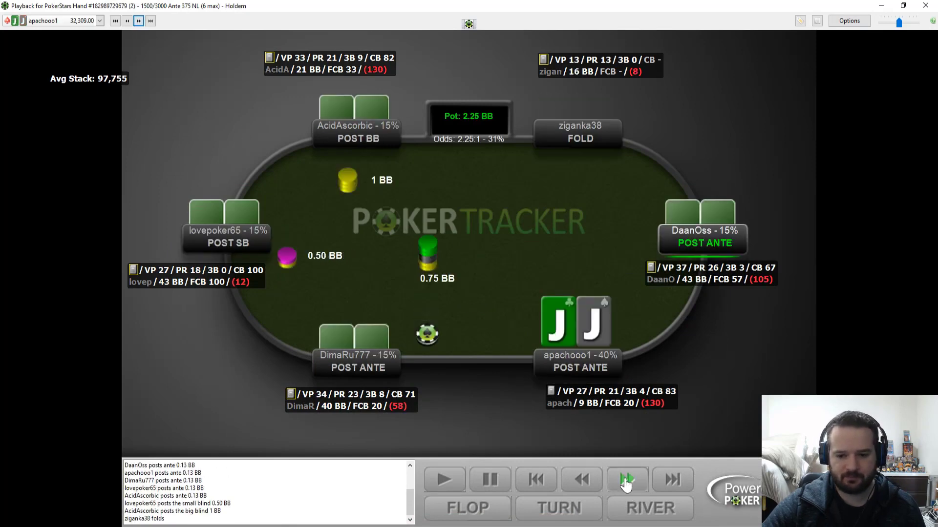
{"action": "left_click", "coordinate": [626, 484]}
{"action": "left_click", "coordinate": [626, 484]}
{"action": "left_click", "coordinate": [626, 484]}
{"action": "left_click", "coordinate": [626, 484]}
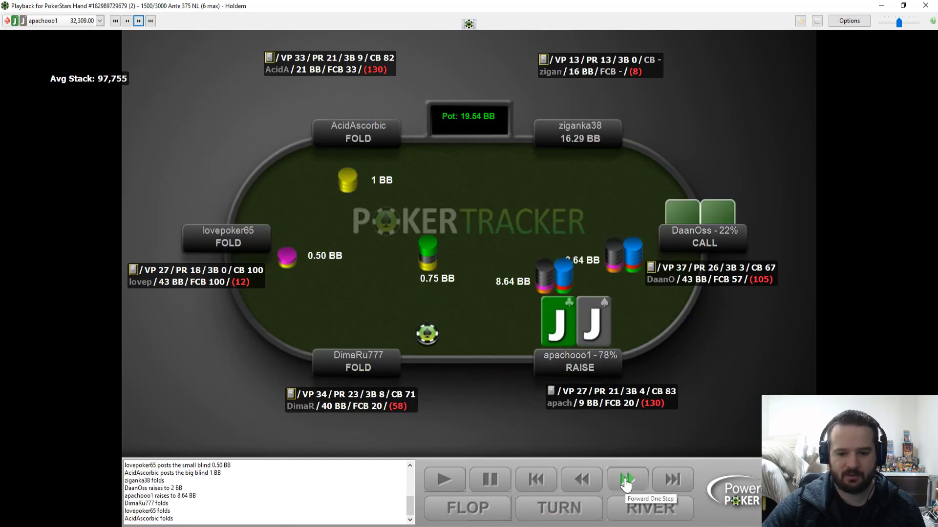
{"action": "left_click", "coordinate": [626, 483]}
{"action": "left_click", "coordinate": [626, 483]}
{"action": "left_click", "coordinate": [626, 483]}
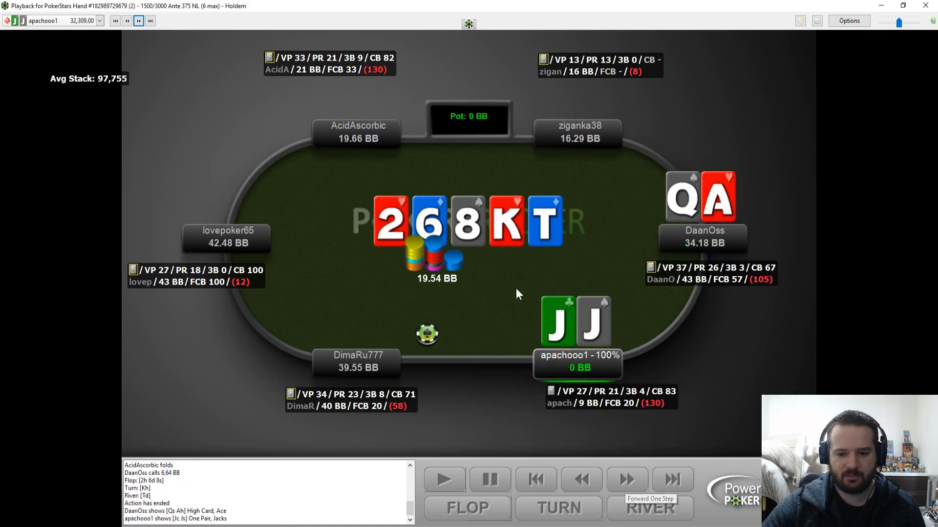
Replay the ace-ten hand through the hero's 17.41 BB raise and the ace-queen hand through the hero's 18.44 BB raise.
{"action": "left_click", "coordinate": [140, 21]}
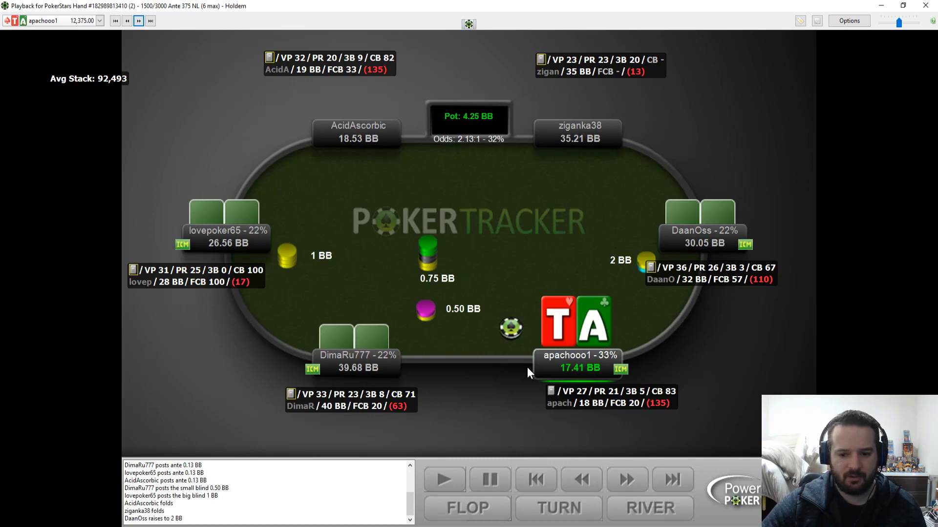
{"action": "left_click", "coordinate": [627, 480]}
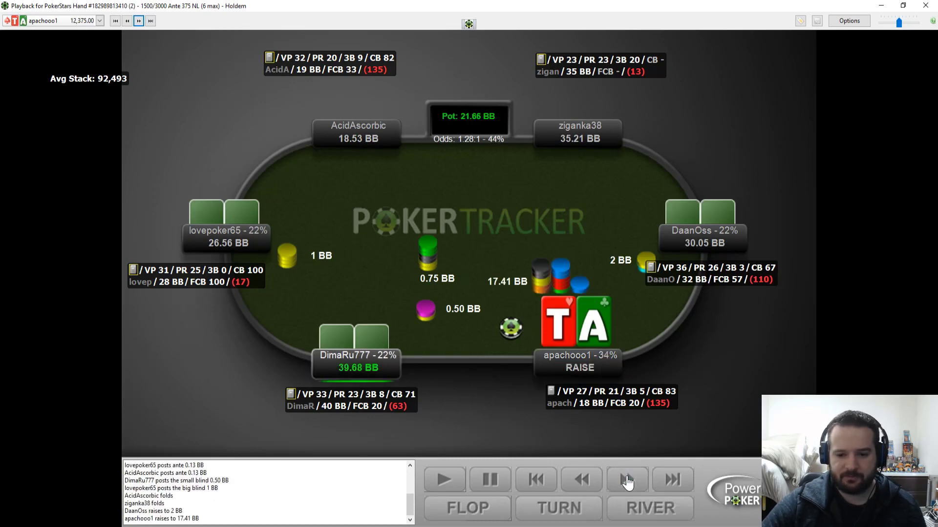
{"action": "left_click", "coordinate": [139, 22]}
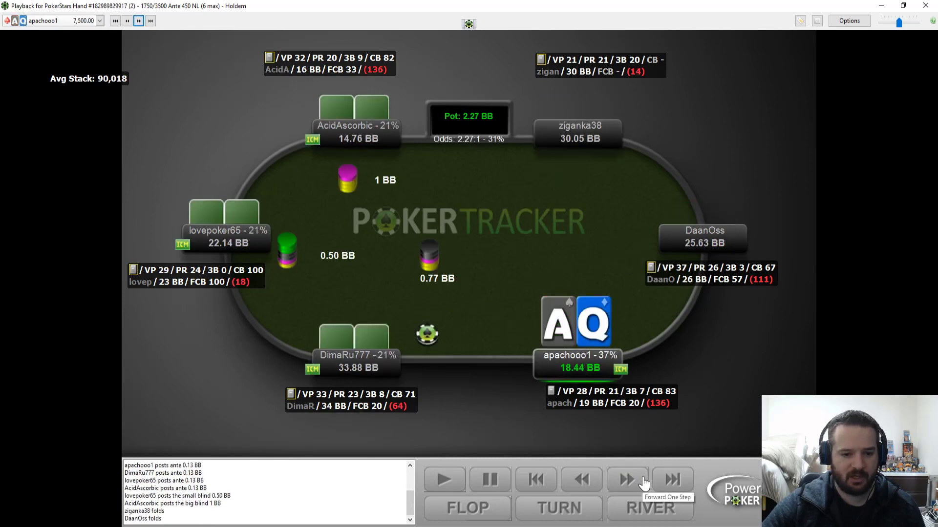
{"action": "left_click", "coordinate": [626, 488]}
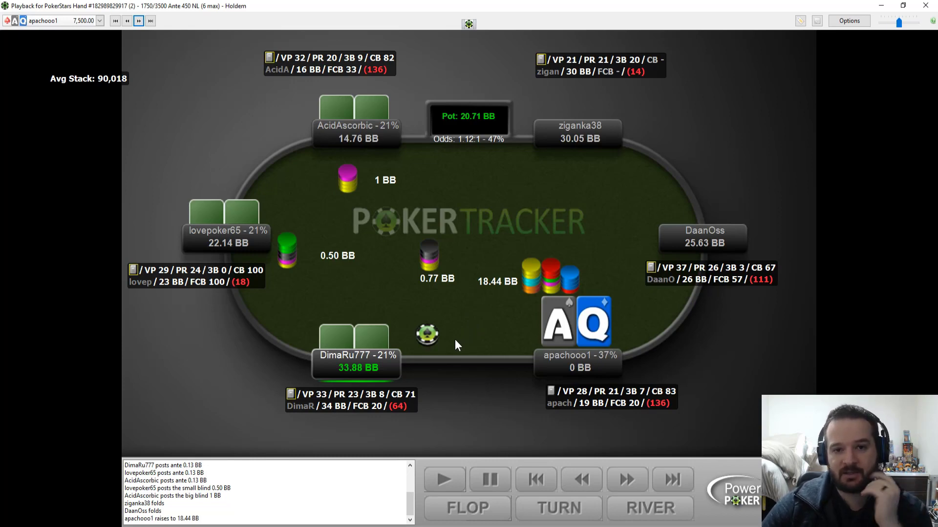
Load the ace-six hand and set the replay back to the hero's small blind decision facing the 2.20 BB raise.
{"action": "left_click", "coordinate": [630, 481]}
{"action": "left_click", "coordinate": [635, 483]}
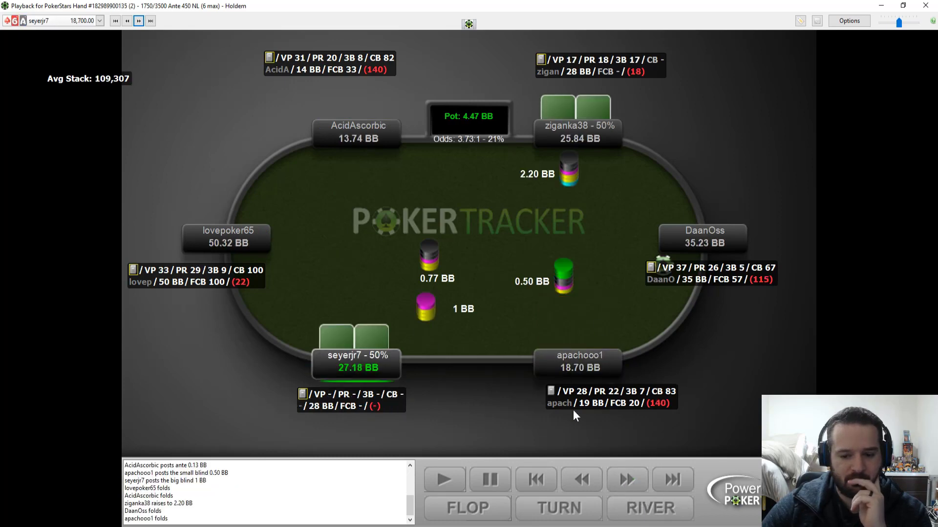
{"action": "left_click", "coordinate": [581, 478]}
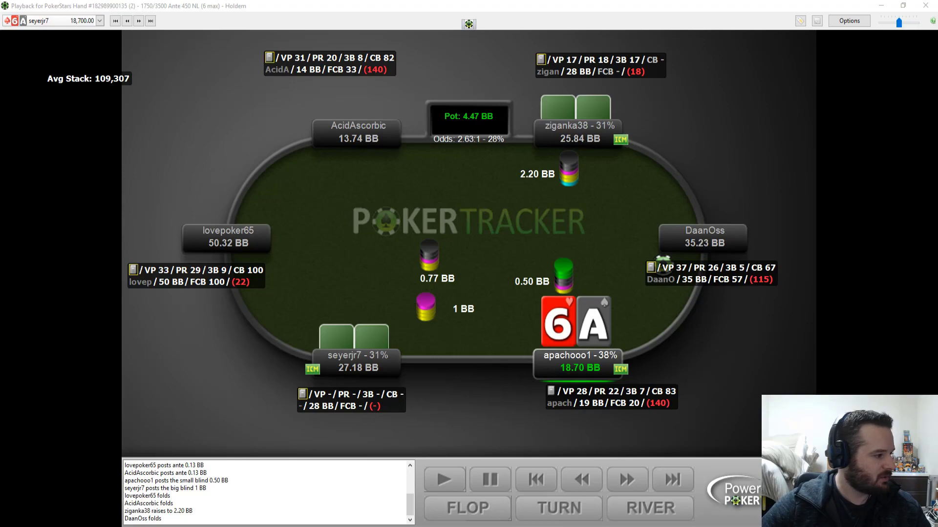
Switch to HoldemResources Calculator and expand the responses to the cutoff's 2 BB raise in Hand 1.
{"action": "left_click_drag", "start_coordinate": [0, 6], "coordinate": [514, 0]}
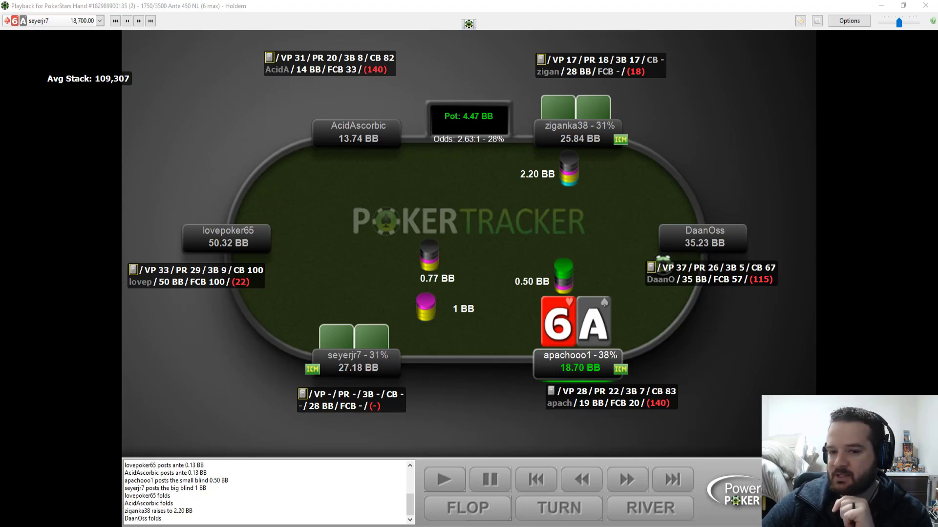
{"action": "left_click_drag", "start_coordinate": [937, 352], "coordinate": [337, 1]}
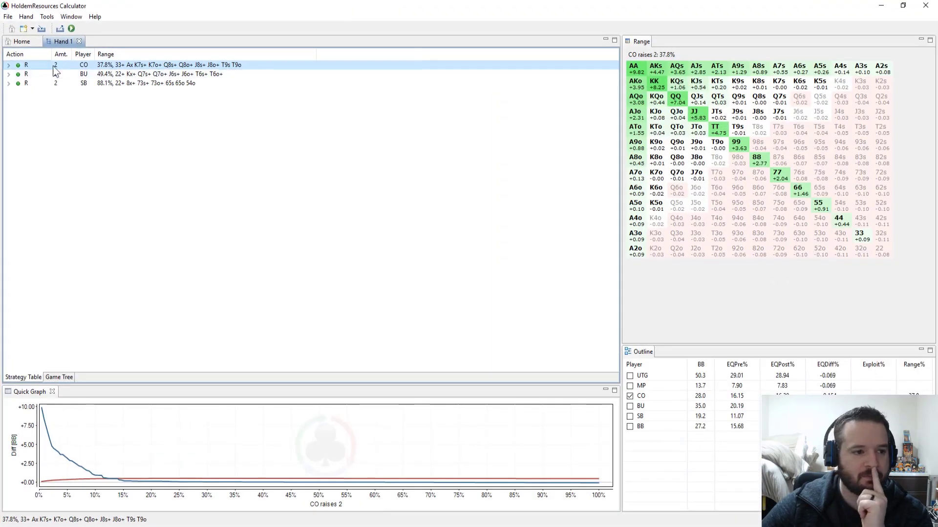
{"action": "left_click", "coordinate": [9, 65]}
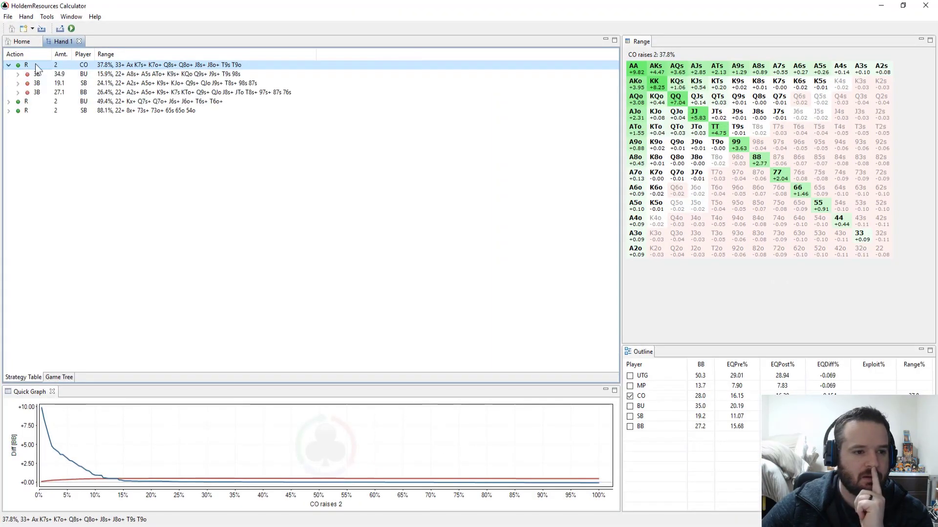
Lock the cutoff's raising range at 36.1%, excluding K6o, K5o, Q7o, J8o and J7o and fully including K7s+, Q8s+, J8s+, T9s and T9o.
{"action": "double_click", "coordinate": [161, 68]}
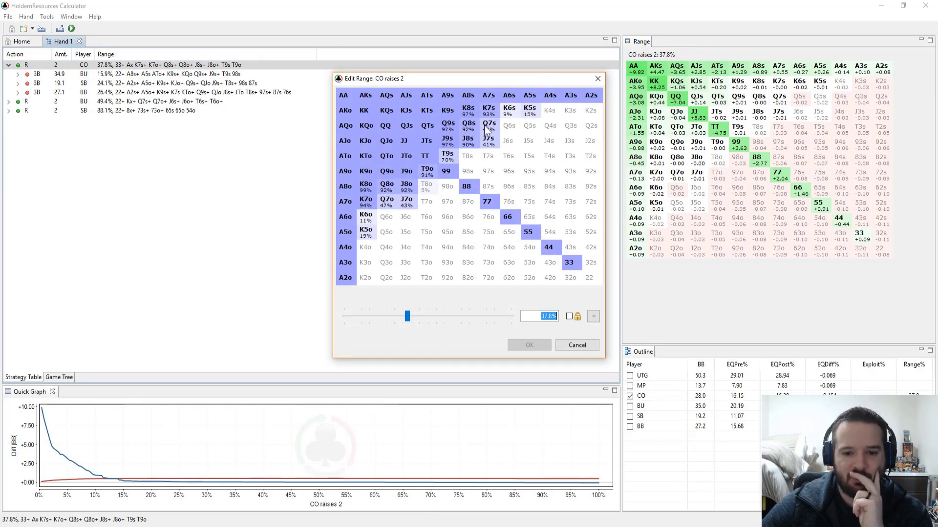
{"action": "left_click", "coordinate": [413, 207]}
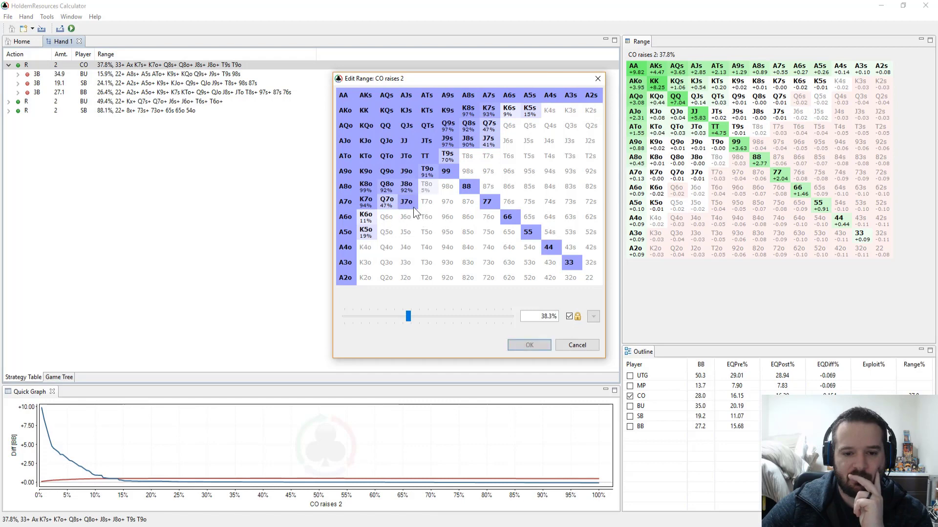
{"action": "left_click", "coordinate": [394, 204]}
{"action": "left_click", "coordinate": [373, 221]}
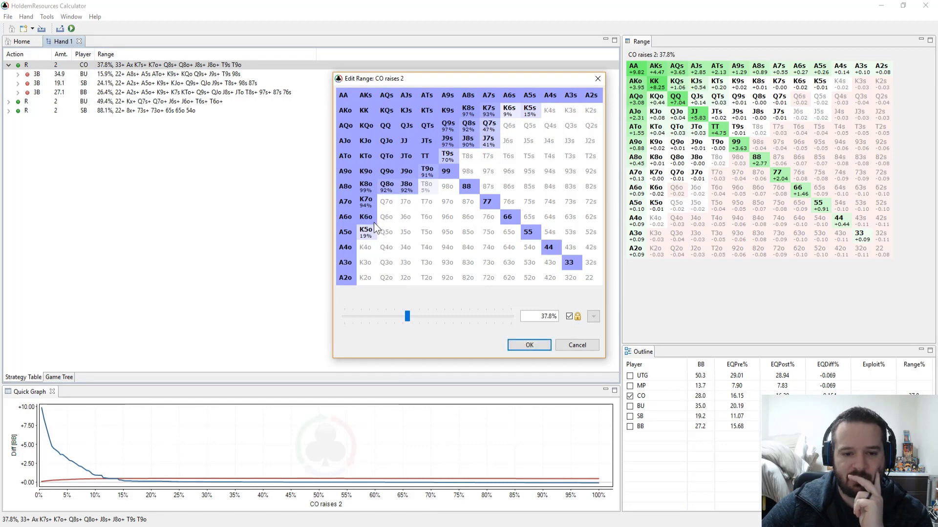
{"action": "left_click", "coordinate": [370, 234]}
{"action": "left_click", "coordinate": [406, 191]}
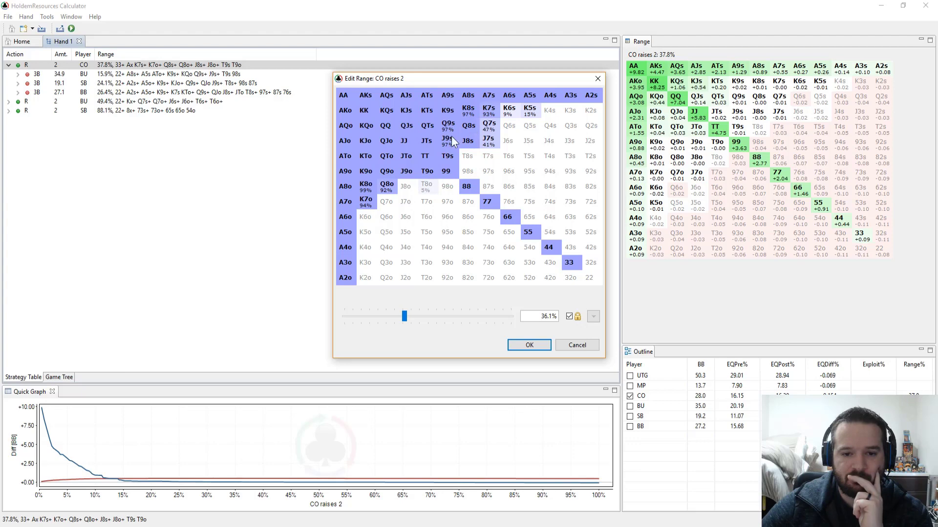
{"action": "left_click", "coordinate": [469, 109]}
{"action": "left_click", "coordinate": [488, 111]}
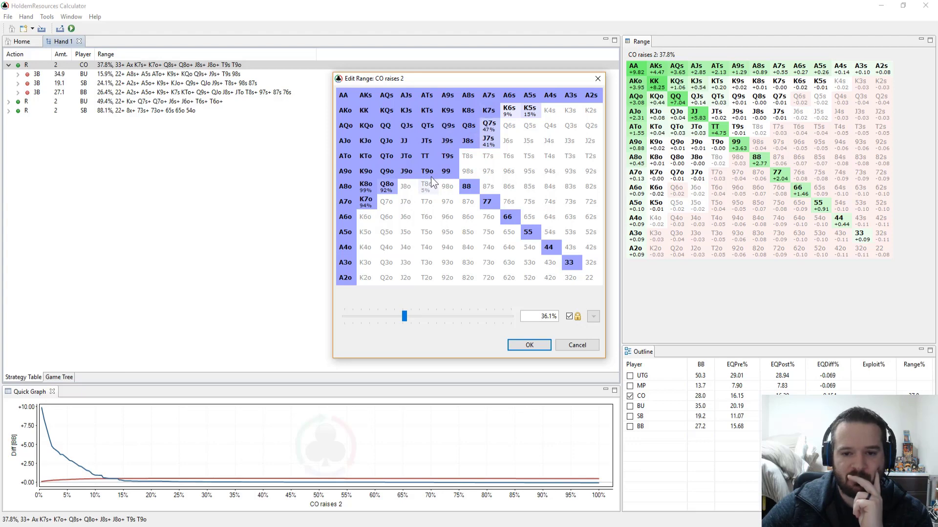
{"action": "left_click", "coordinate": [522, 347]}
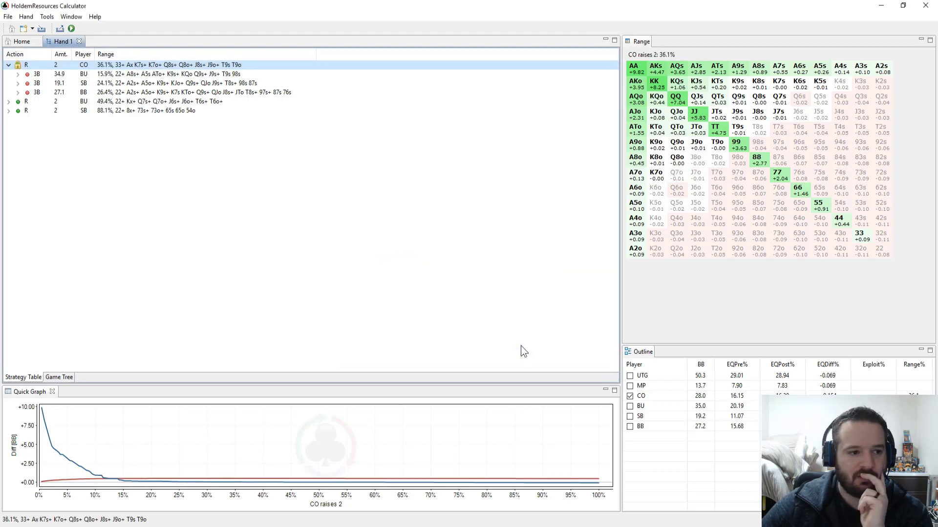
Examine the small blind's 19.1 BB 3-bet range and review the cutoff's edited raising range without changing it.
{"action": "left_click", "coordinate": [132, 84]}
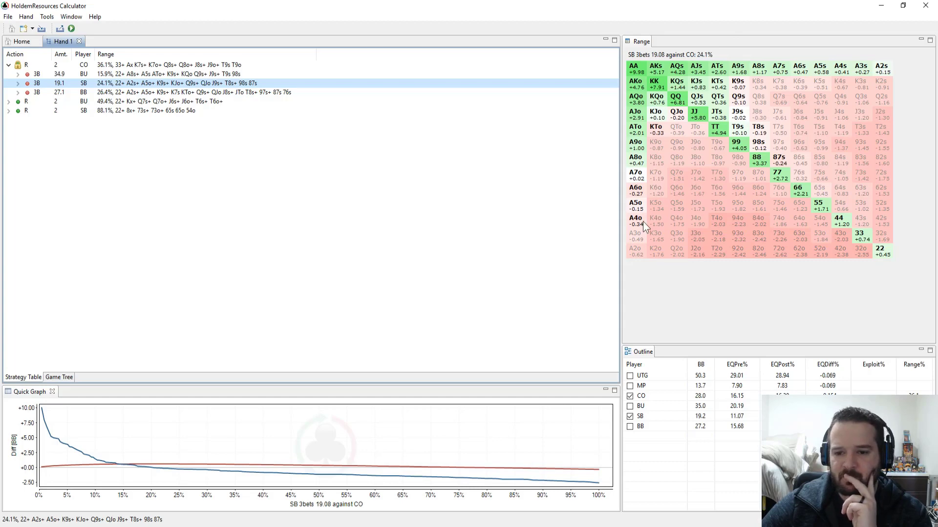
{"action": "left_click", "coordinate": [169, 66]}
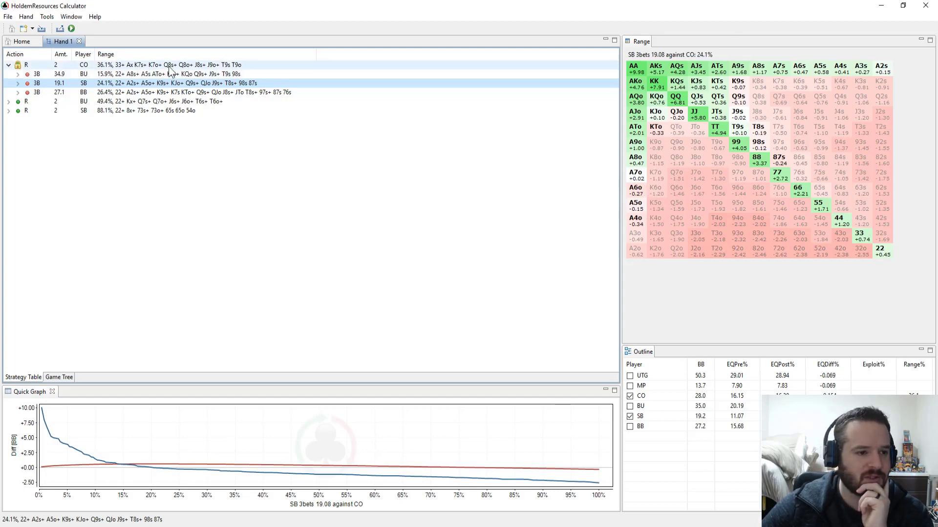
{"action": "double_click", "coordinate": [225, 64]}
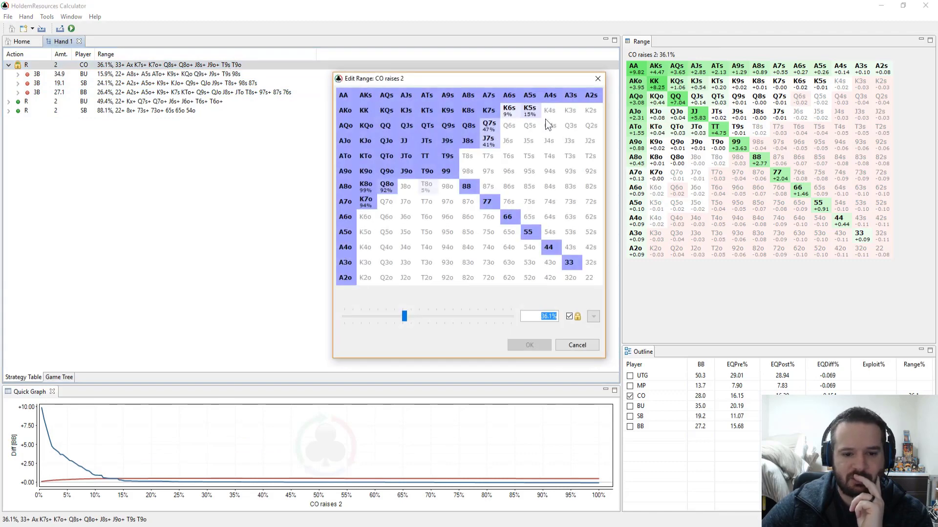
{"action": "left_click", "coordinate": [576, 345]}
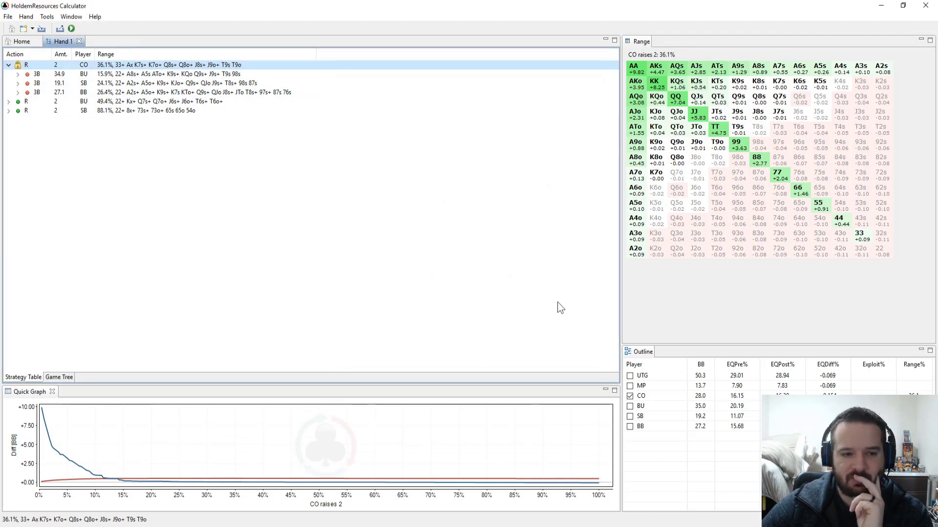
{"action": "double_click", "coordinate": [163, 65]}
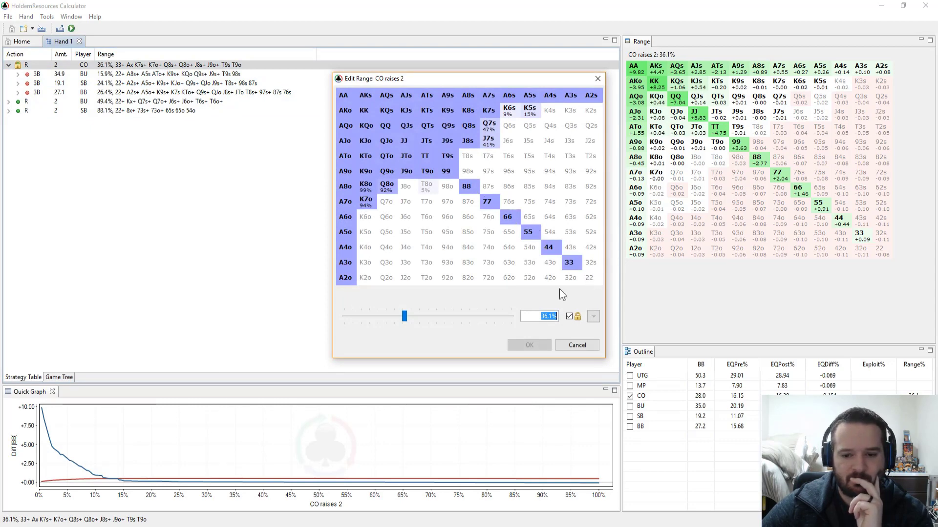
{"action": "left_click", "coordinate": [590, 345]}
Expand the small blind's 3-bet against the cutoff and examine the cutoff's 17.1 BB calling range.
{"action": "left_click", "coordinate": [134, 84]}
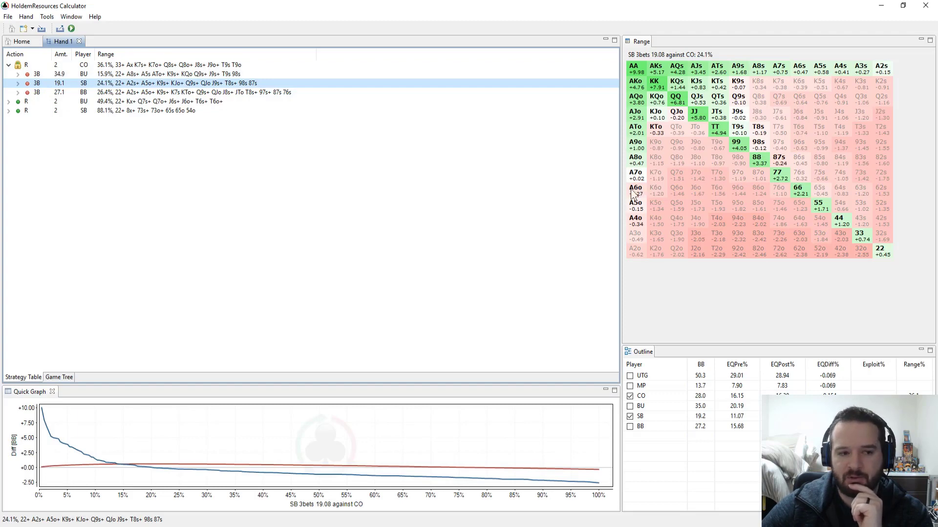
{"action": "double_click", "coordinate": [36, 84]}
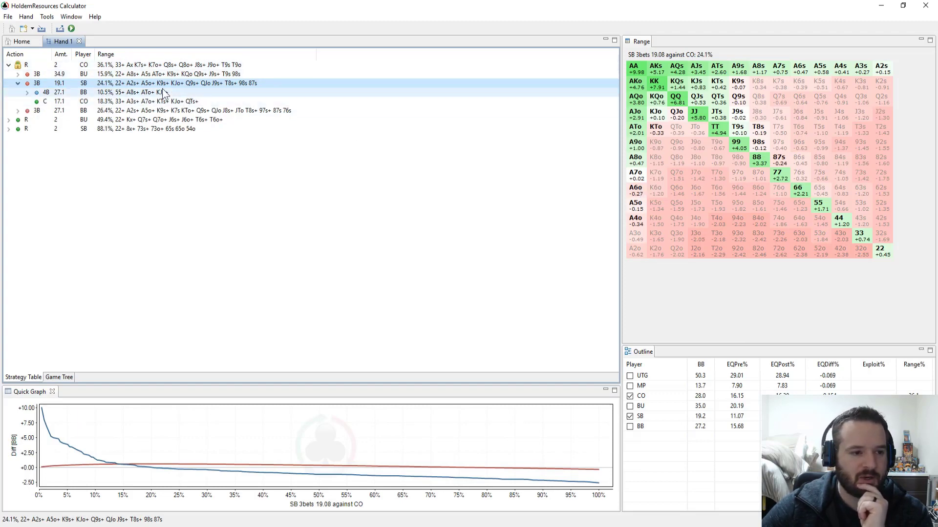
{"action": "left_click", "coordinate": [179, 102]}
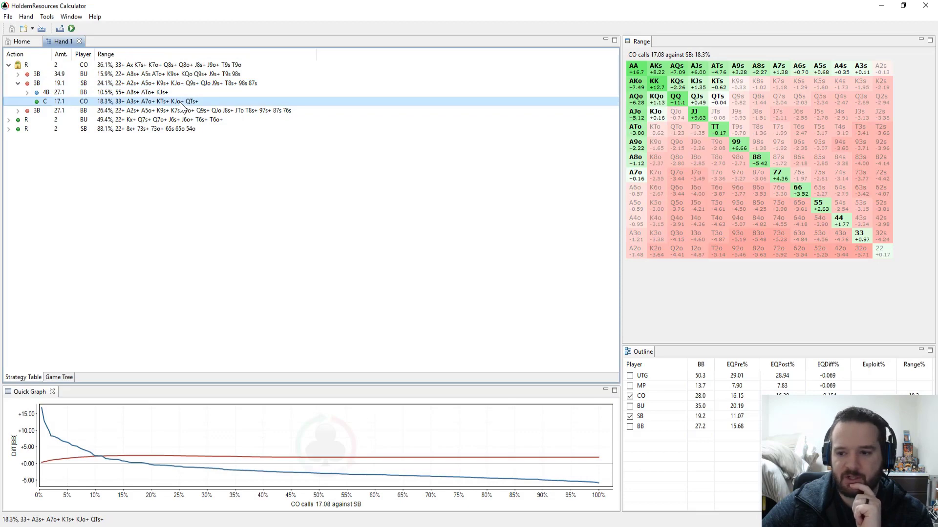
Examine the cutoff's 17.1 BB calling range, the big blind's 27.1 BB 4-bet range and the small blind's 19.1 BB 3-bet range in Hand 1.
{"action": "double_click", "coordinate": [179, 102]}
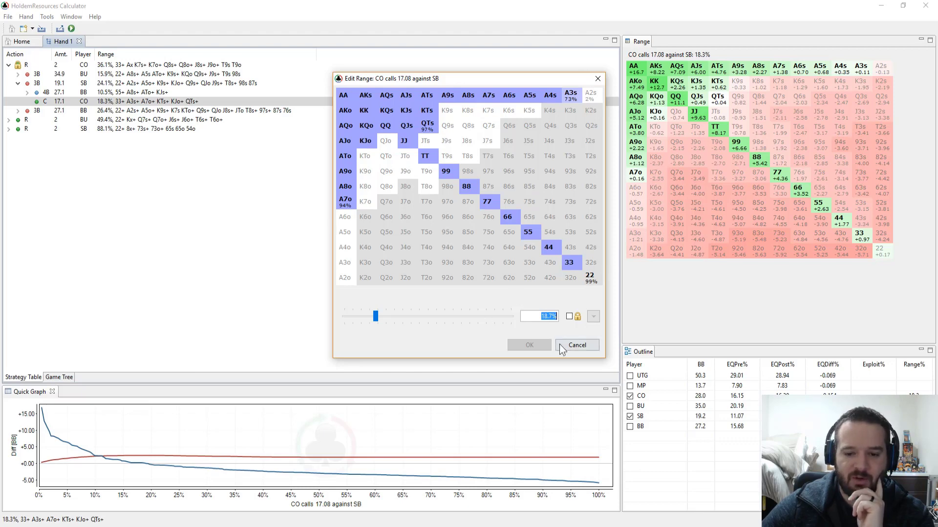
{"action": "left_click", "coordinate": [576, 345]}
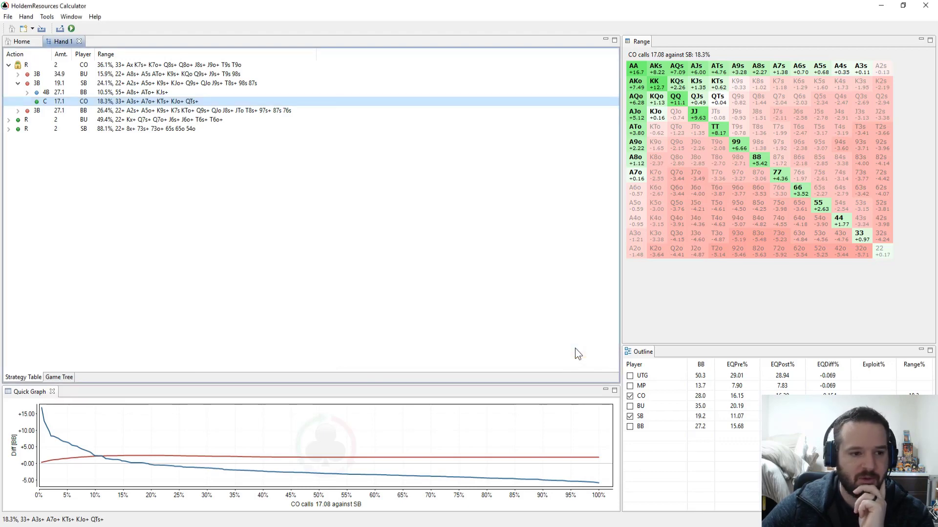
{"action": "left_click", "coordinate": [183, 92]}
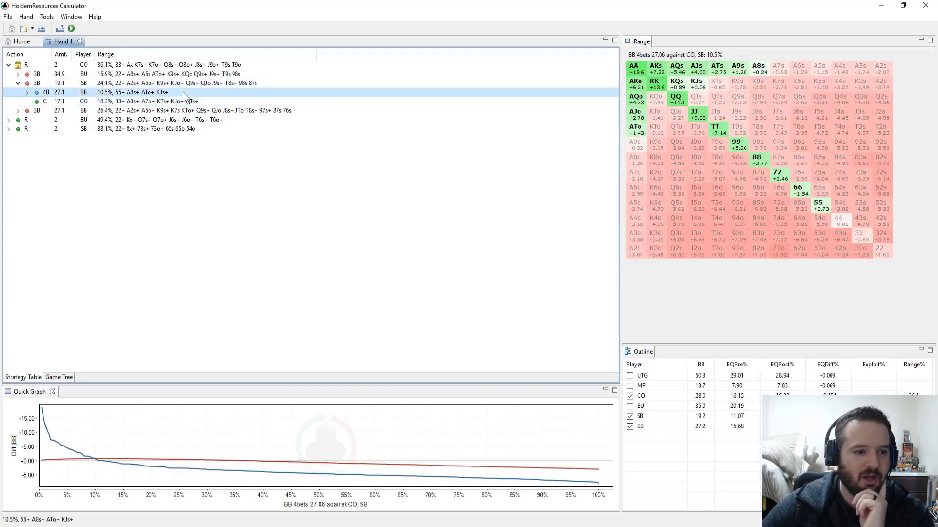
{"action": "left_click", "coordinate": [187, 84]}
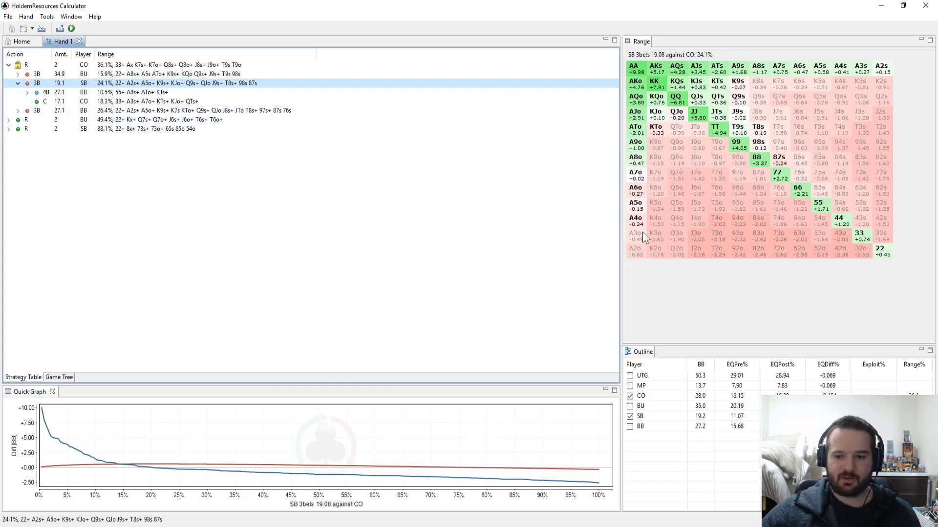
Return to the PokerTracker replayer and play the A6 offsuit hand forward past the hero's fold and through the flop betting.
{"action": "left_click", "coordinate": [882, 6]}
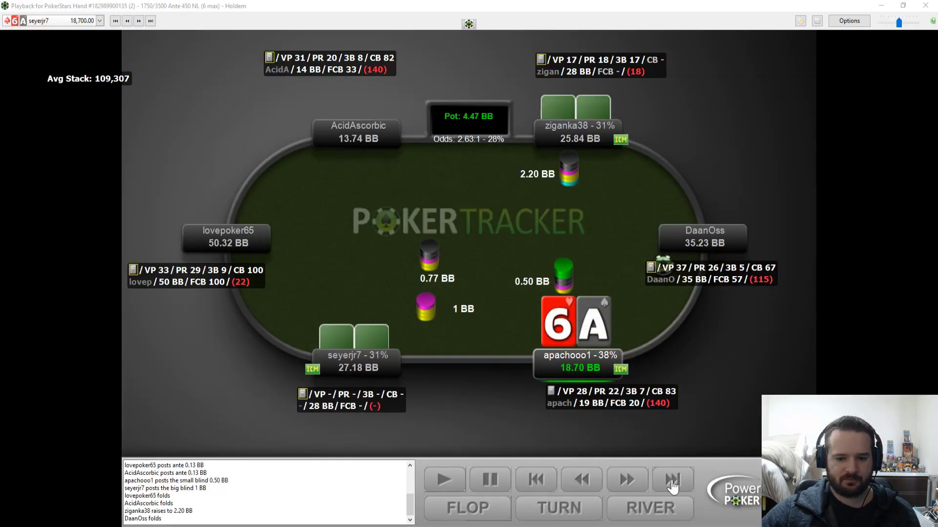
{"action": "left_click", "coordinate": [625, 480]}
{"action": "left_click", "coordinate": [625, 479]}
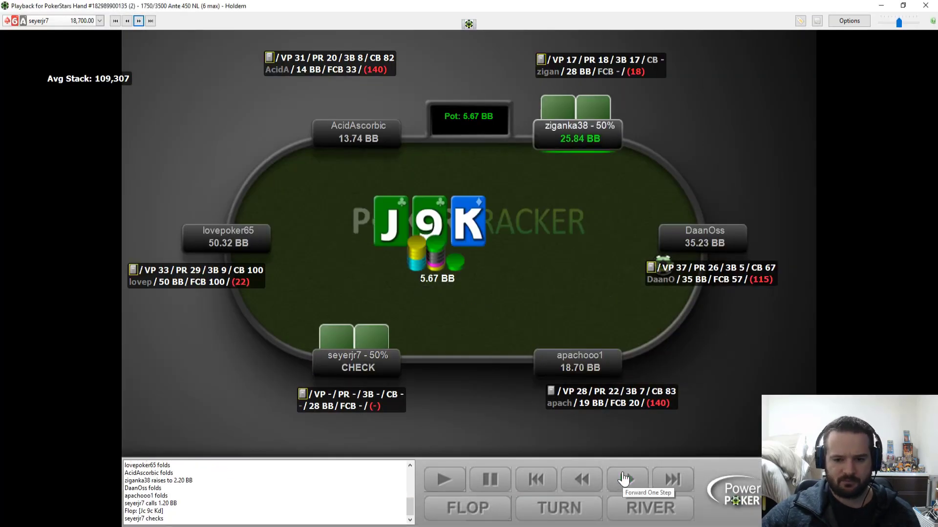
{"action": "left_click", "coordinate": [625, 480]}
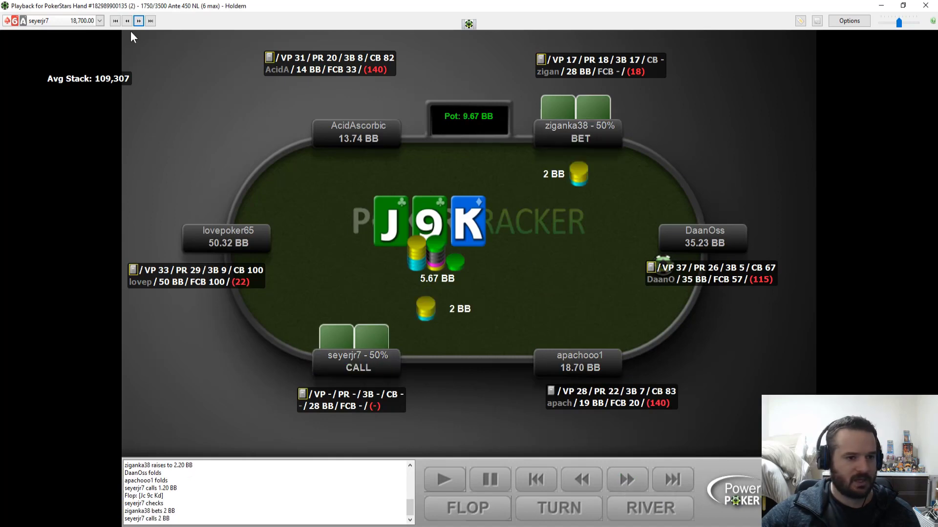
Load the following 98 offsuit hand and play it forward past the hero's preflop fold.
{"action": "left_click", "coordinate": [139, 21]}
{"action": "left_click", "coordinate": [643, 485]}
{"action": "left_click", "coordinate": [642, 485]}
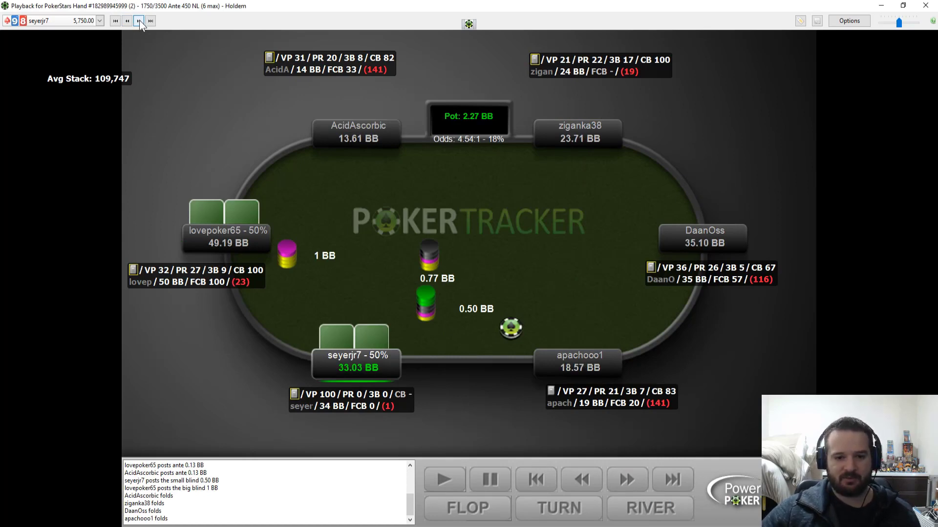
Load the T8 suited hand and step through the preflop action past the hero's decision against the 2.20 BB raise.
{"action": "left_click", "coordinate": [140, 21]}
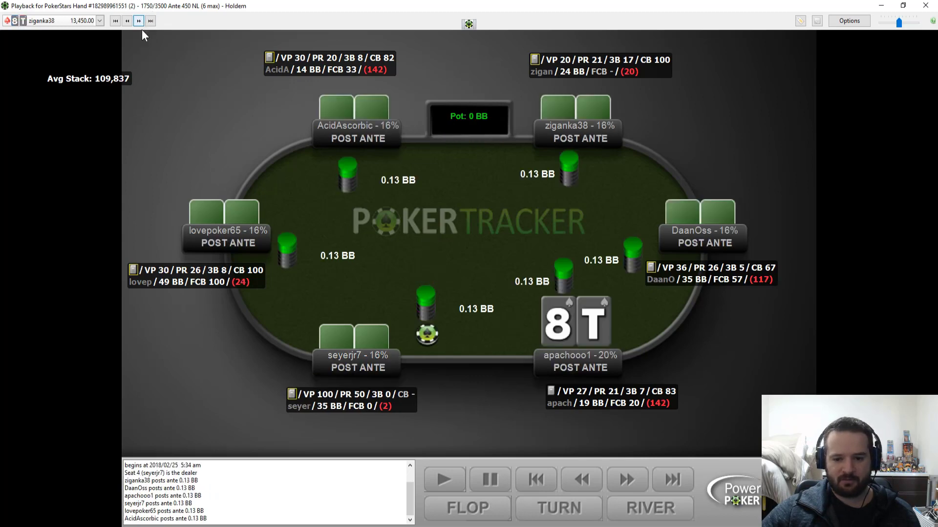
{"action": "left_click", "coordinate": [634, 483]}
{"action": "left_click", "coordinate": [627, 480]}
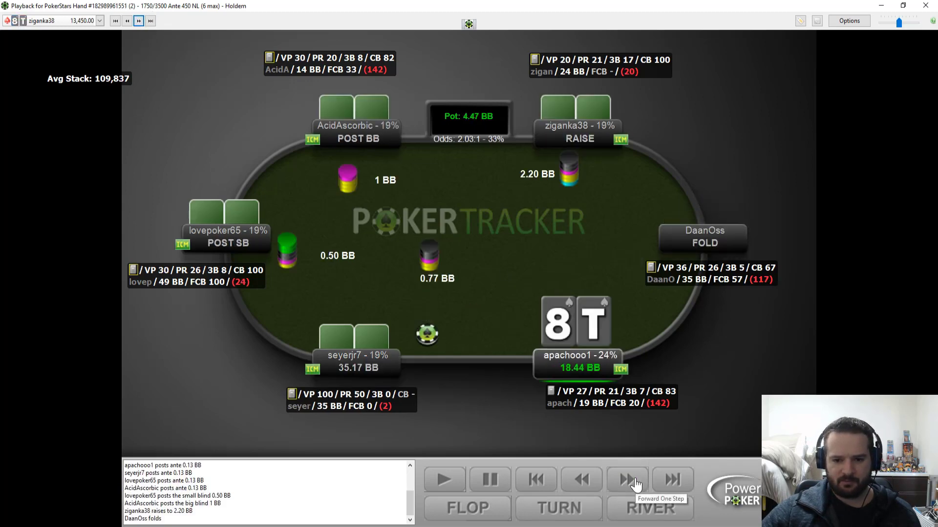
{"action": "left_click", "coordinate": [626, 480]}
{"action": "left_click", "coordinate": [626, 479]}
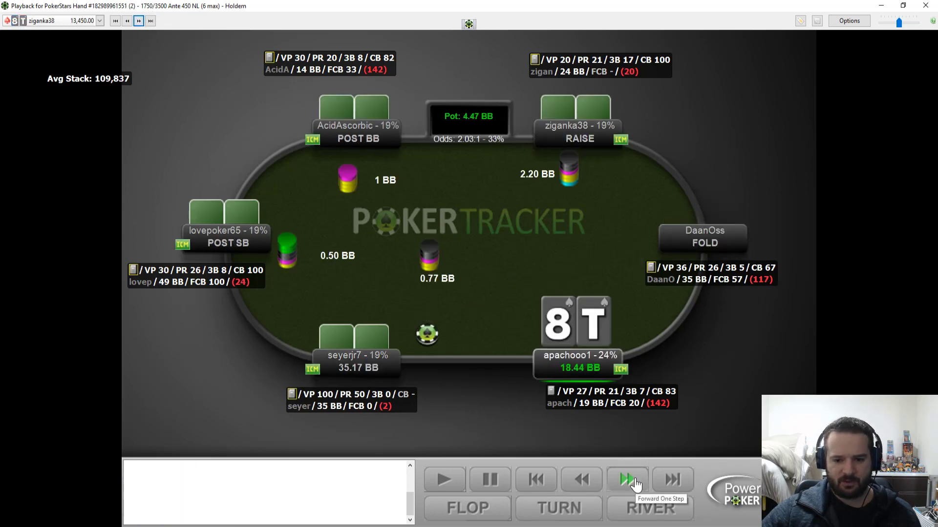
Move ahead to the pocket sixes hand and step to the hero's decision against the 14.10 BB shove.
{"action": "left_click", "coordinate": [139, 21]}
{"action": "left_click", "coordinate": [633, 481]}
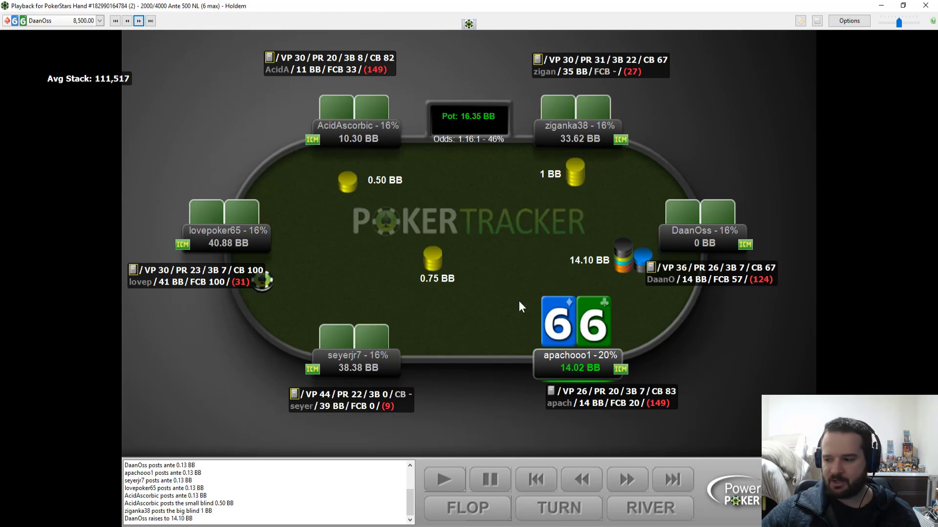
{"action": "mouse_move", "coordinate": [617, 405]}
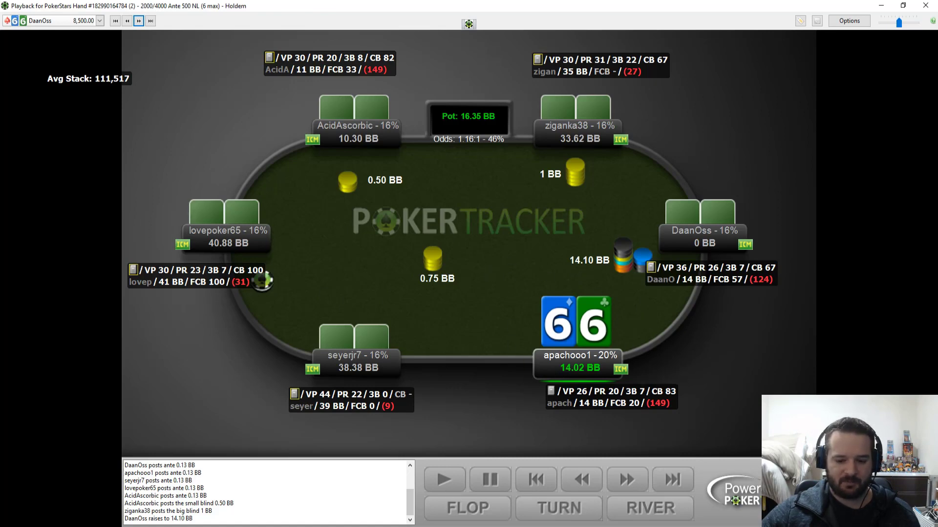
Switch to HoldemResources Calculator, create a Basic Hand calculation for the pocket sixes spot, and examine UTG's 14 BB shove and MP's calling range.
{"action": "key", "text": "alt+Tab"}
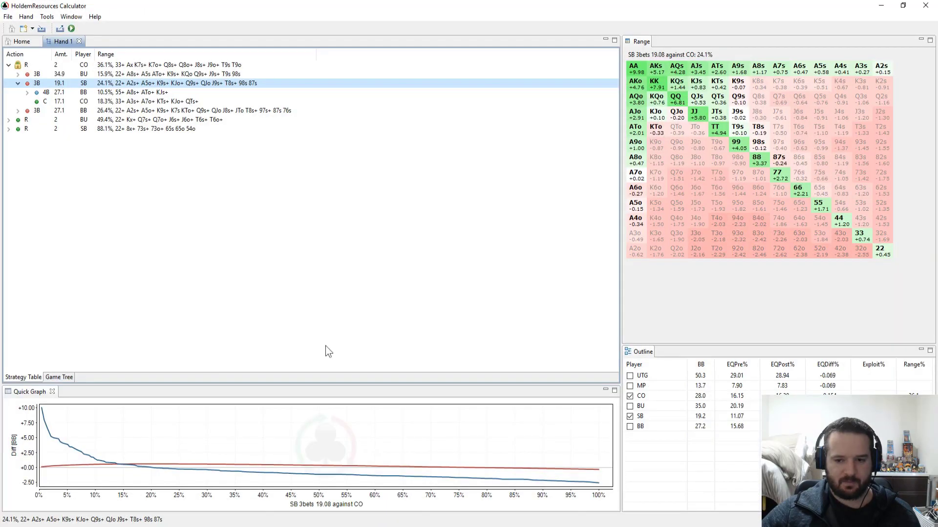
{"action": "left_click", "coordinate": [8, 17]}
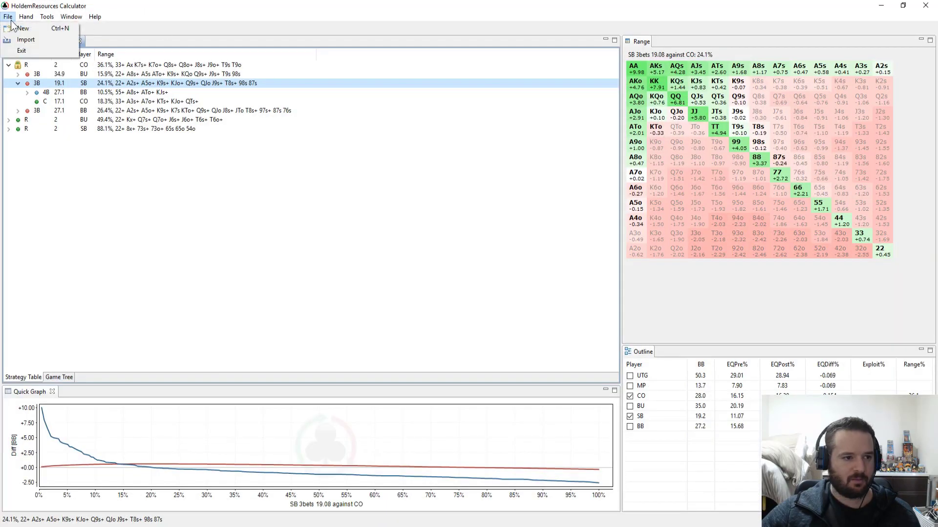
{"action": "left_click", "coordinate": [17, 25]}
{"action": "left_click", "coordinate": [376, 203]}
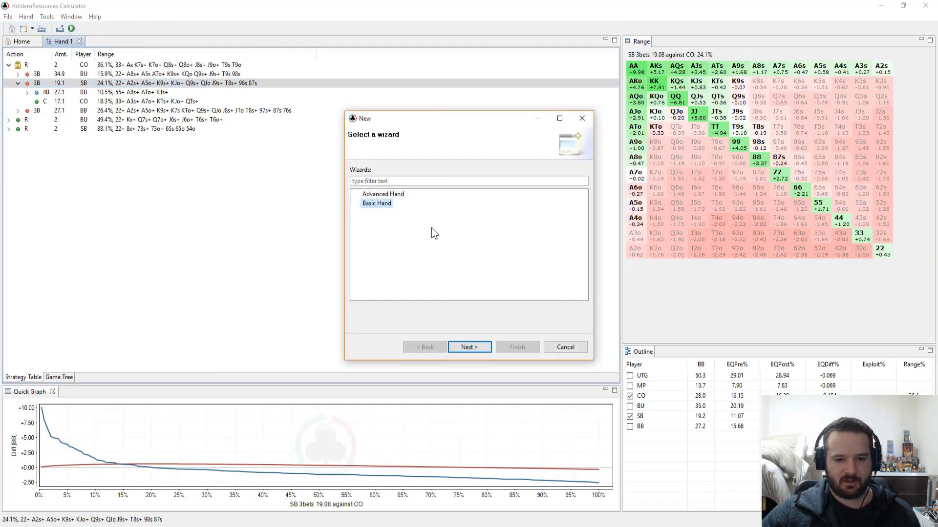
{"action": "left_click", "coordinate": [478, 350]}
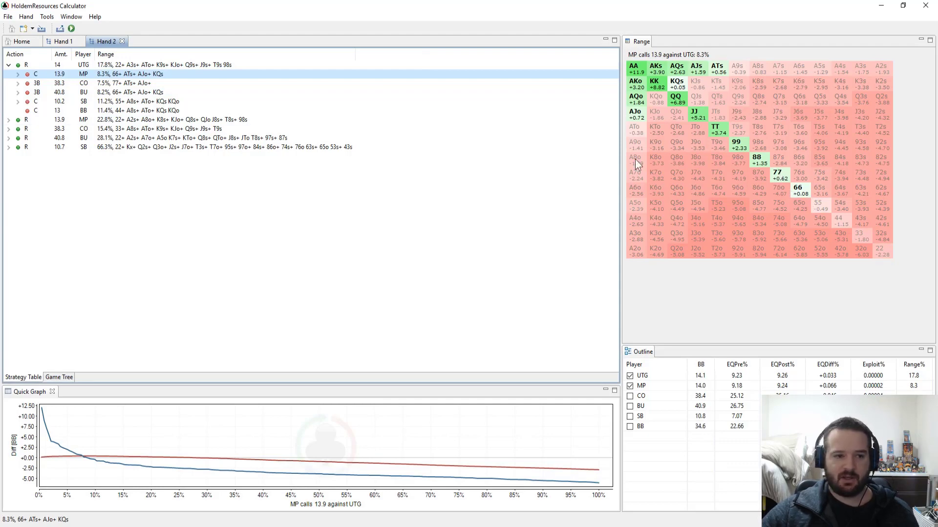
{"action": "left_click", "coordinate": [154, 67]}
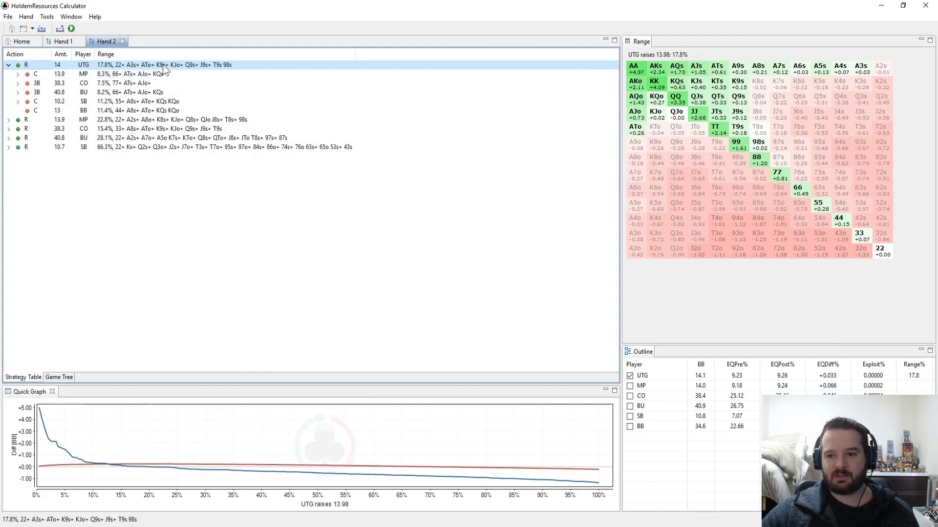
{"action": "left_click", "coordinate": [122, 74]}
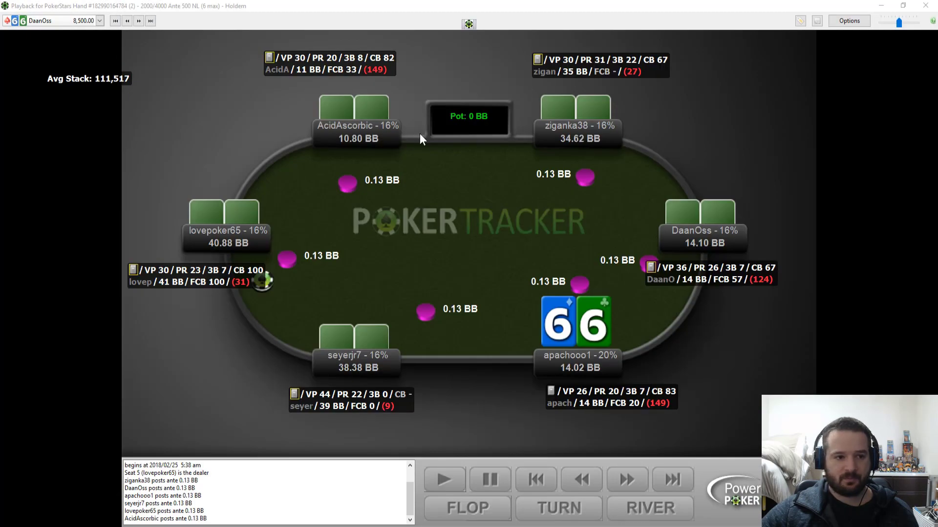
Switch back to the replayer and play the pocket sixes hand forward to its end.
{"action": "left_click", "coordinate": [622, 487]}
{"action": "left_click", "coordinate": [621, 487]}
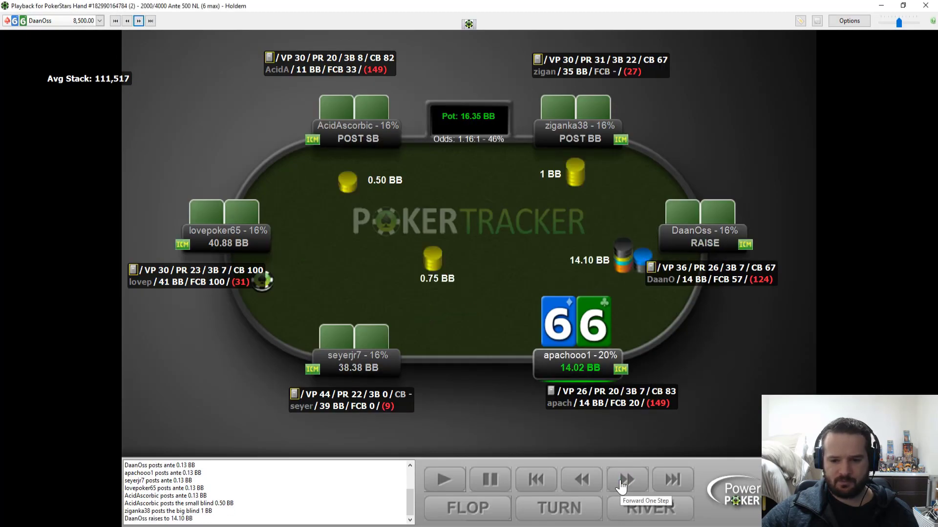
{"action": "left_click", "coordinate": [621, 487]}
{"action": "left_click", "coordinate": [622, 486]}
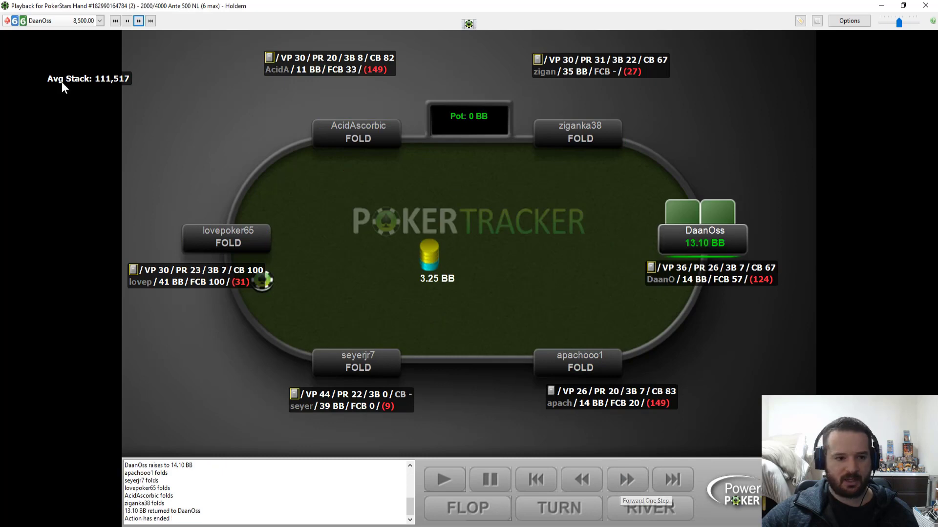
Step to the hero's decision with Q8 suited and check it against the 11bb shove charts in MaxValueShoveandCall.xlsx.
{"action": "left_click", "coordinate": [627, 487]}
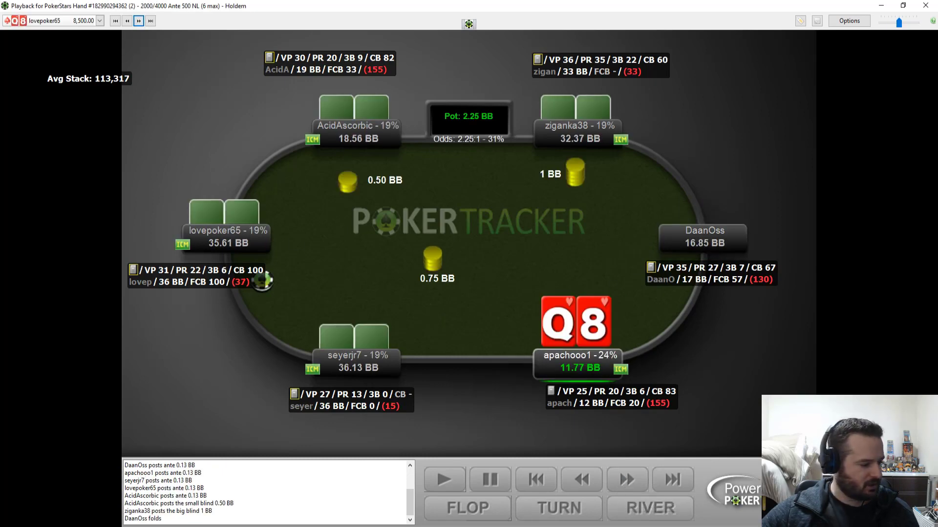
{"action": "key", "text": "alt+Tab"}
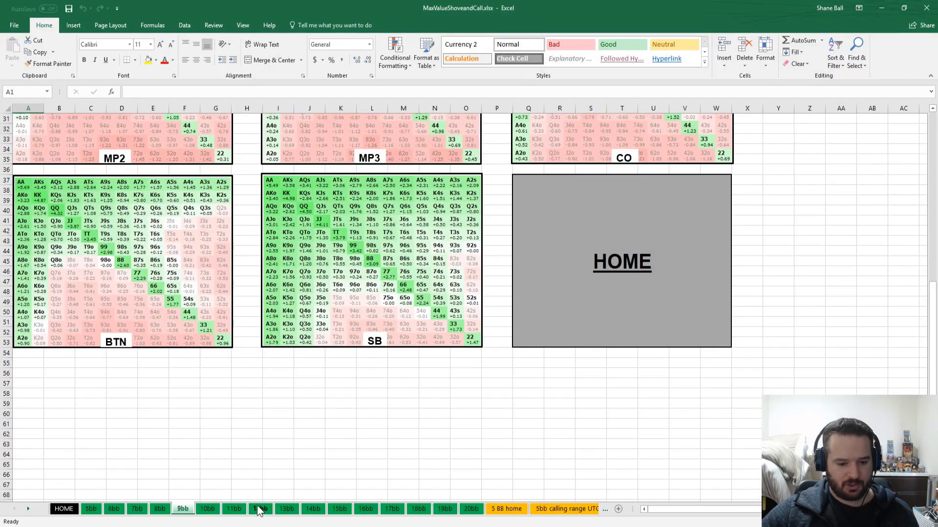
{"action": "left_click", "coordinate": [233, 510]}
{"action": "scroll", "coordinate": [340, 390], "scroll_direction": "up", "scroll_amount": 8}
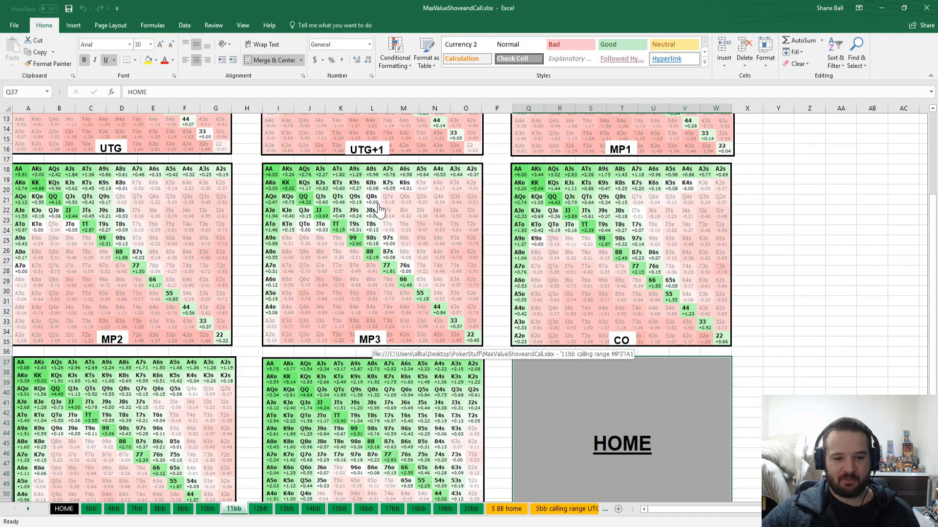
{"action": "left_click", "coordinate": [879, 9]}
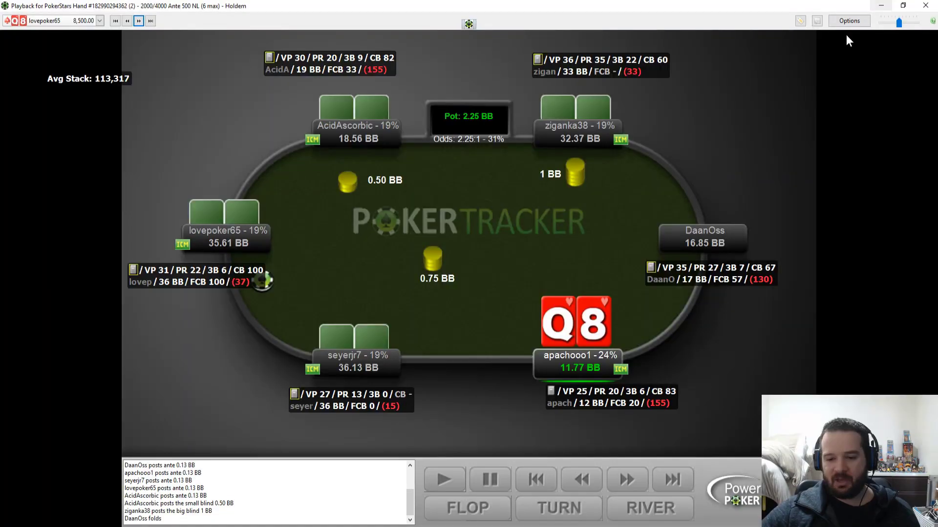
Play the Q8 suited hand past the hero's fold, and do the same for the following J5 hand.
{"action": "double_click", "coordinate": [626, 479]}
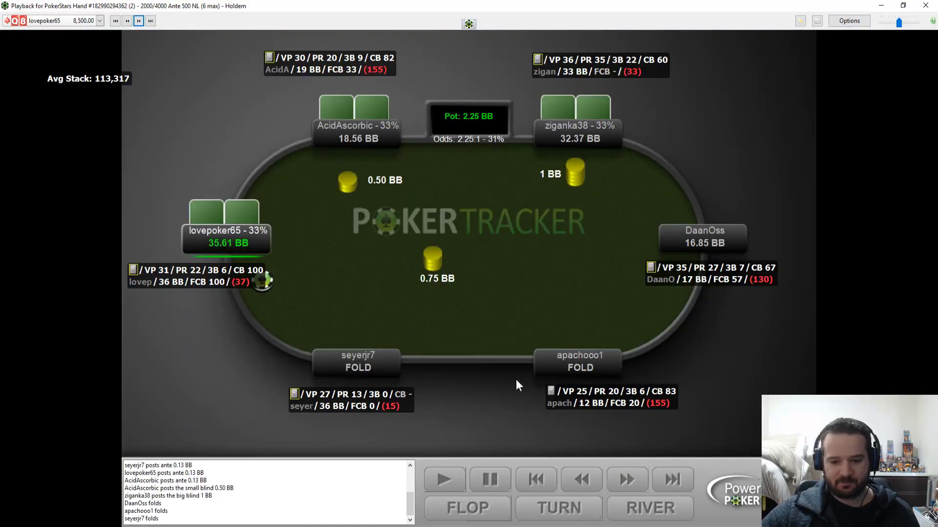
{"action": "left_click", "coordinate": [139, 20]}
{"action": "double_click", "coordinate": [639, 490]}
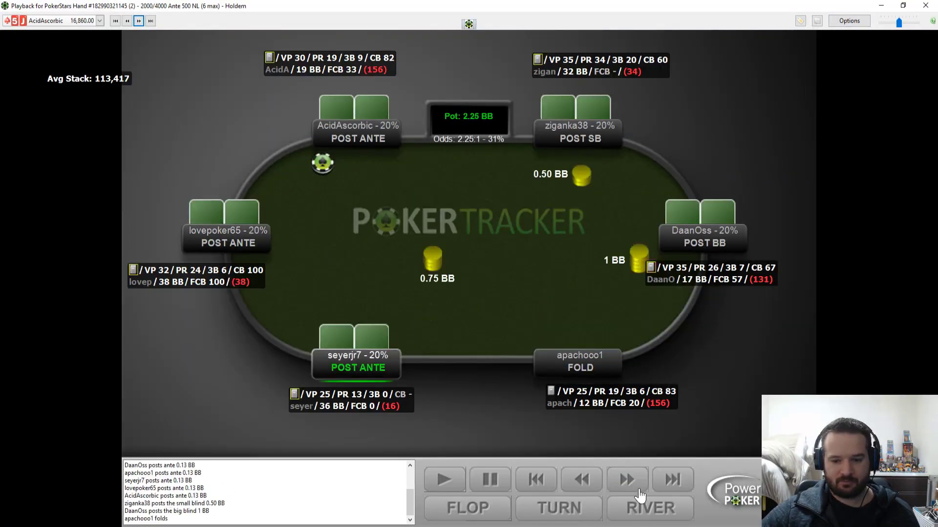
Load the pocket threes hand and play it through the button's 31.62 BB shove and the hero's big blind fold.
{"action": "left_click", "coordinate": [139, 21]}
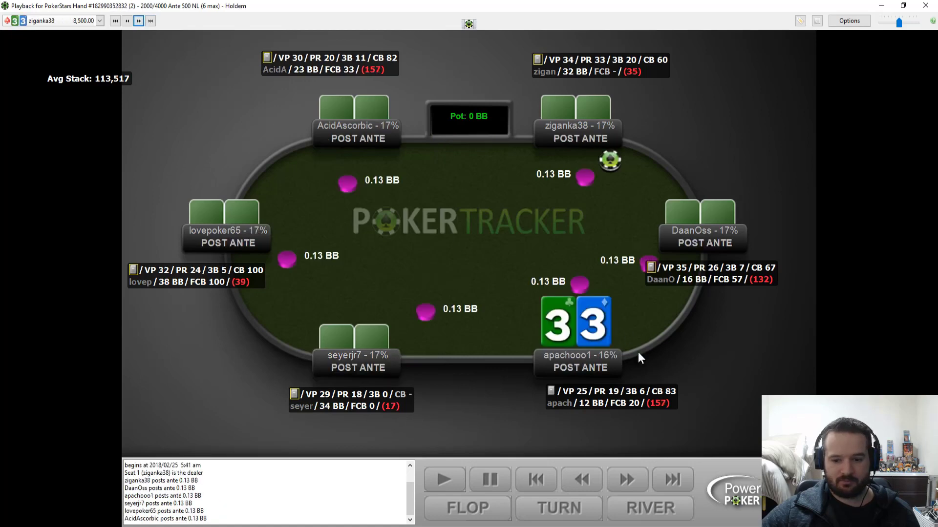
{"action": "left_click", "coordinate": [632, 481]}
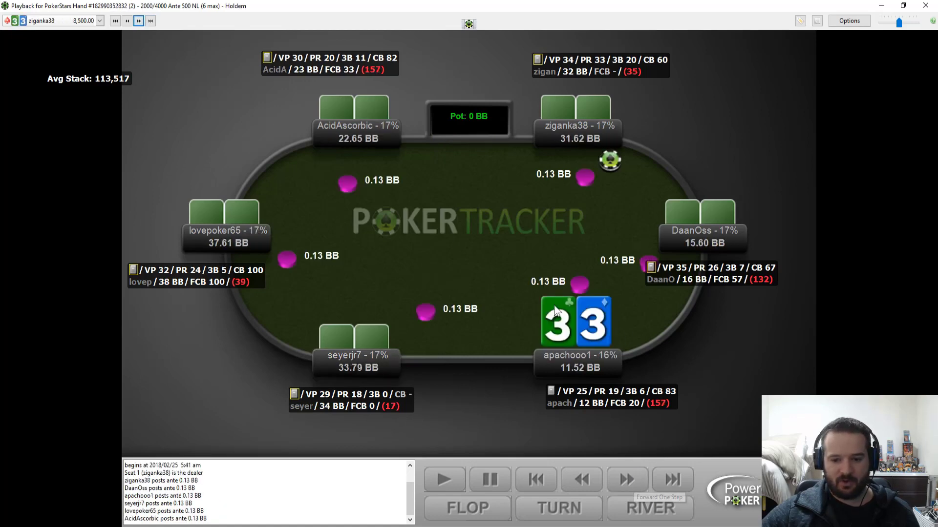
{"action": "left_click", "coordinate": [629, 483]}
{"action": "left_click", "coordinate": [629, 483]}
{"action": "left_click", "coordinate": [628, 484]}
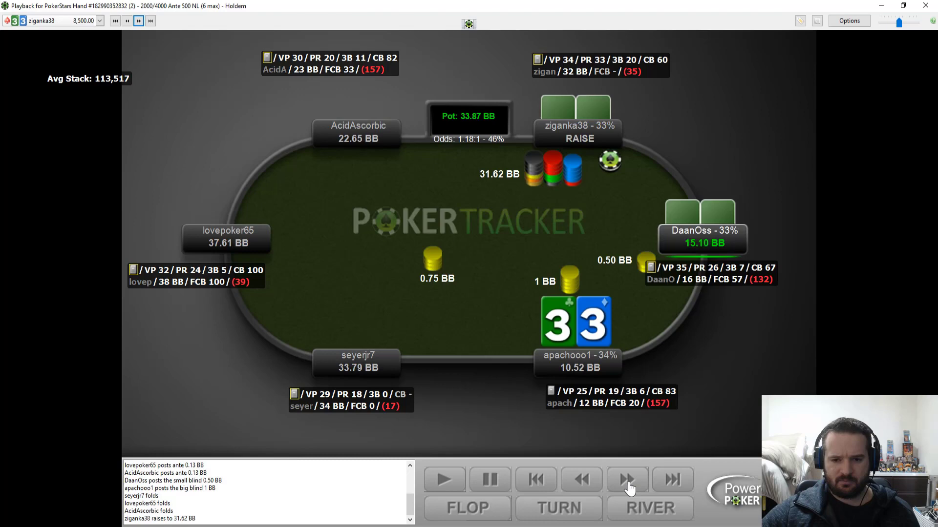
{"action": "left_click", "coordinate": [629, 483]}
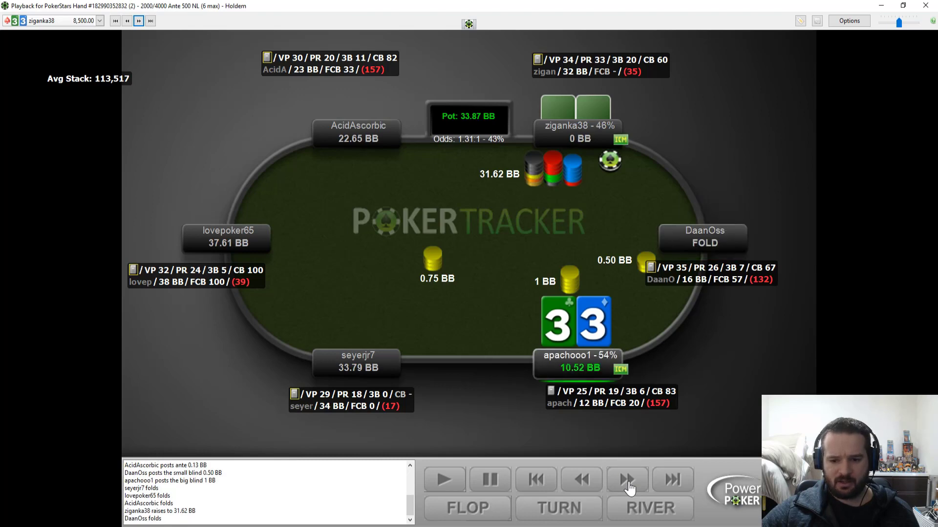
{"action": "left_click", "coordinate": [630, 486]}
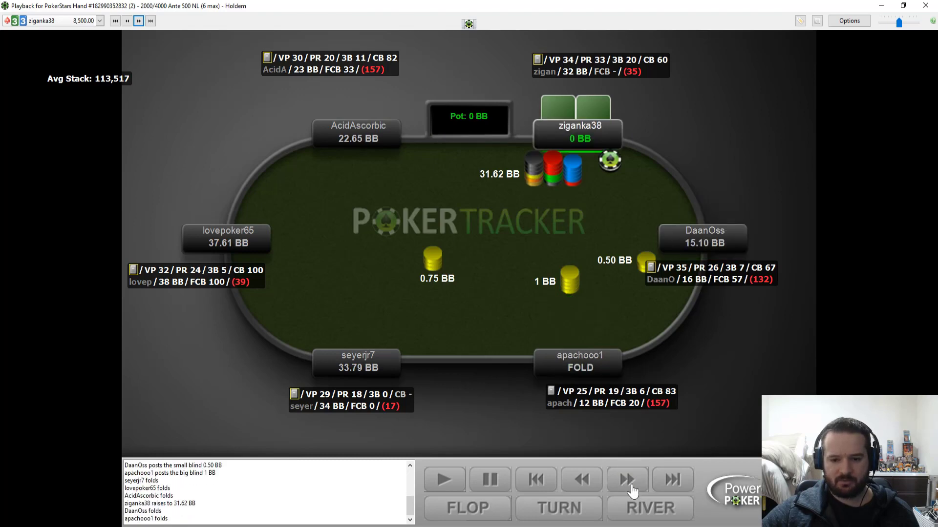
{"action": "left_click", "coordinate": [631, 489]}
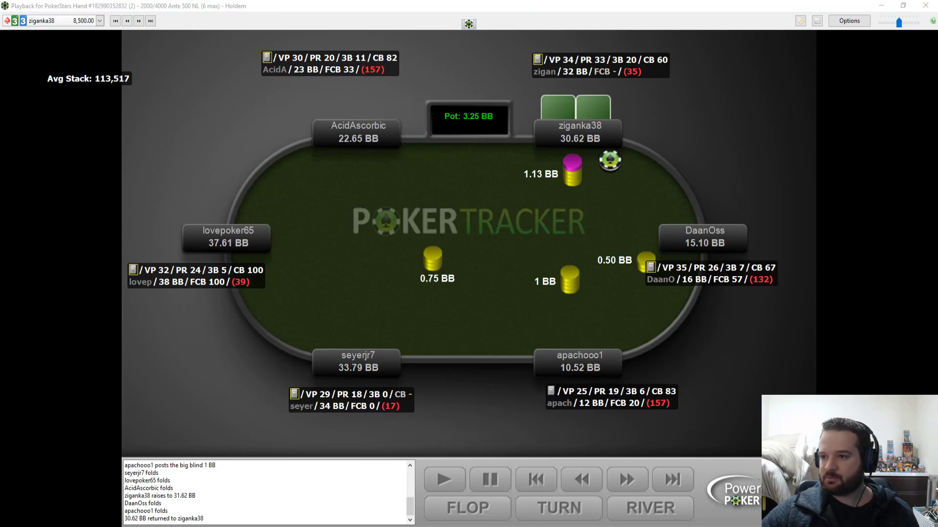
Switch to HoldemResources Calculator and examine the button's 31.5 BB shove range and the big blind's calling range in Hand 3.
{"action": "key", "text": "alt+Tab"}
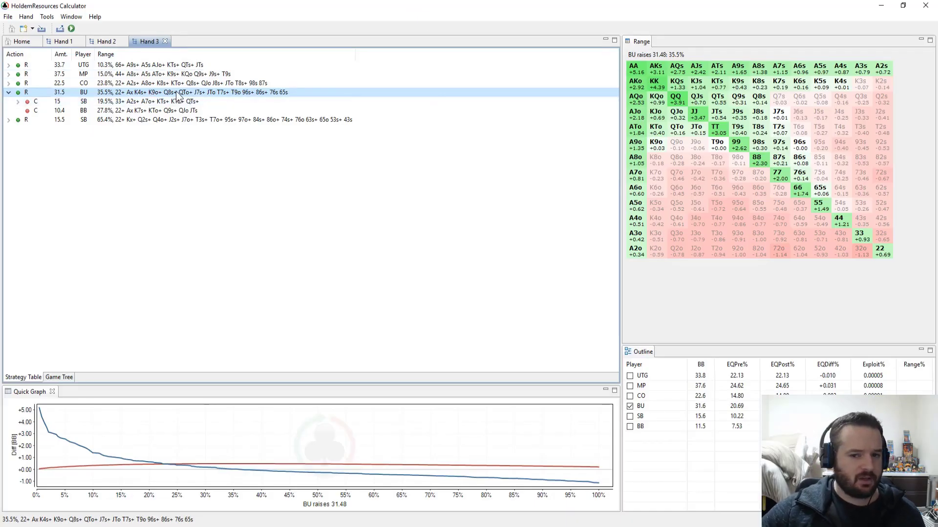
{"action": "double_click", "coordinate": [290, 93]}
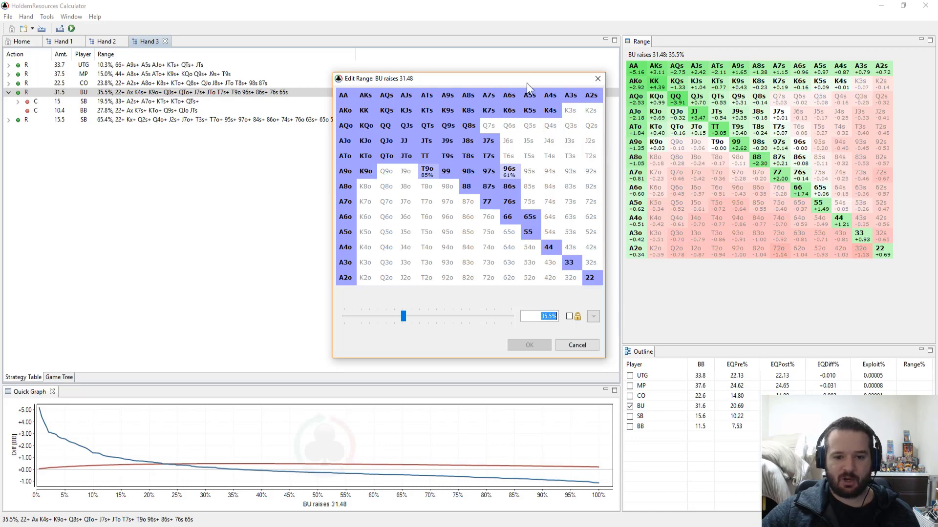
{"action": "left_click", "coordinate": [577, 345]}
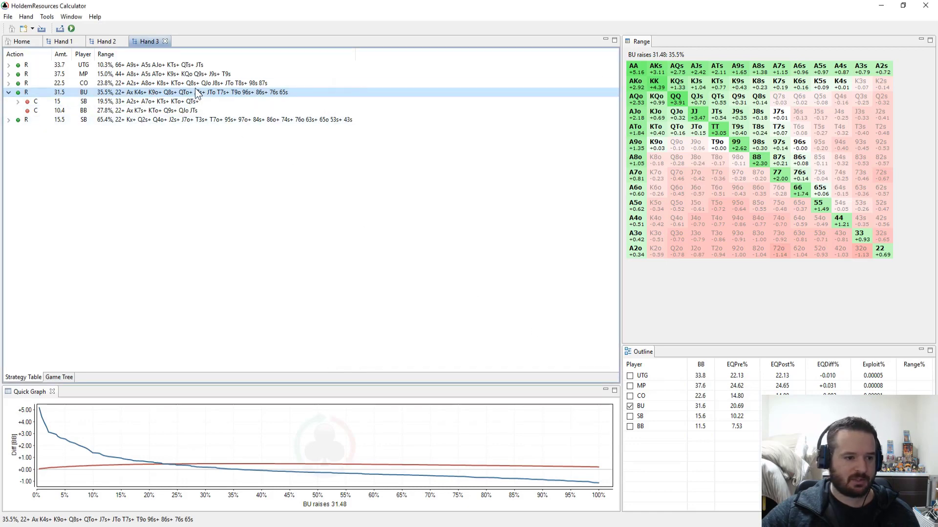
{"action": "left_click", "coordinate": [179, 111]}
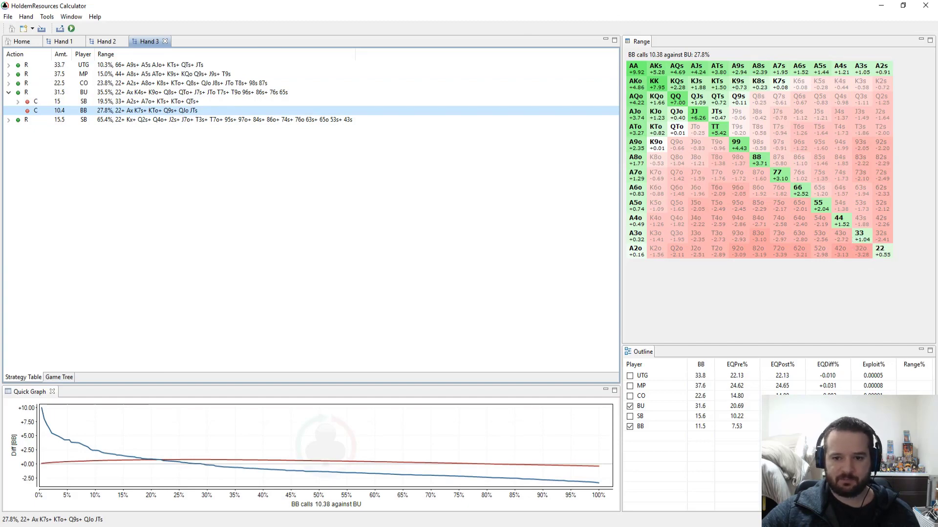
Switch back to the replayer, replay the pocket threes hand to the button's decision, and compare it with the calculated big blind calling range.
{"action": "left_click_drag", "start_coordinate": [604, 11], "coordinate": [937, 112]}
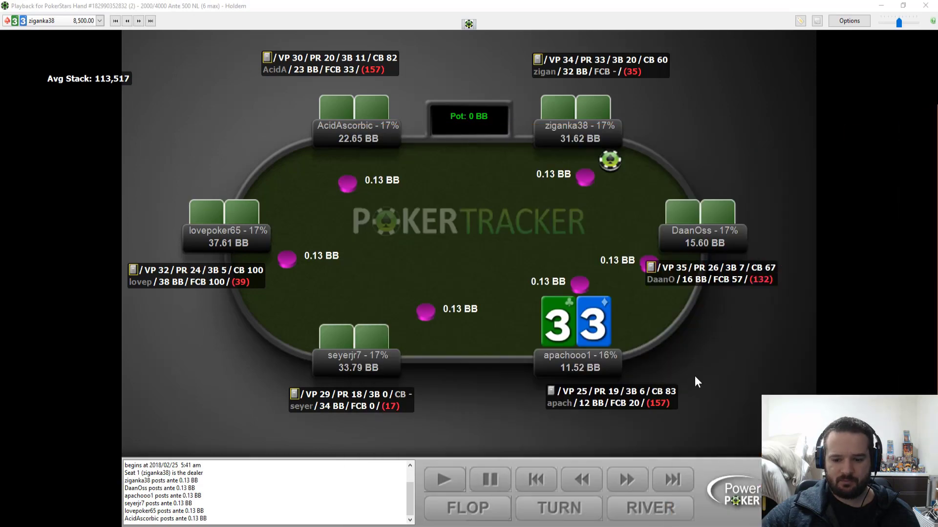
{"action": "left_click", "coordinate": [623, 483]}
{"action": "left_click", "coordinate": [622, 482]}
{"action": "left_click", "coordinate": [623, 482]}
{"action": "left_click", "coordinate": [623, 483]}
{"action": "left_click_drag", "start_coordinate": [937, 190], "coordinate": [409, 2]}
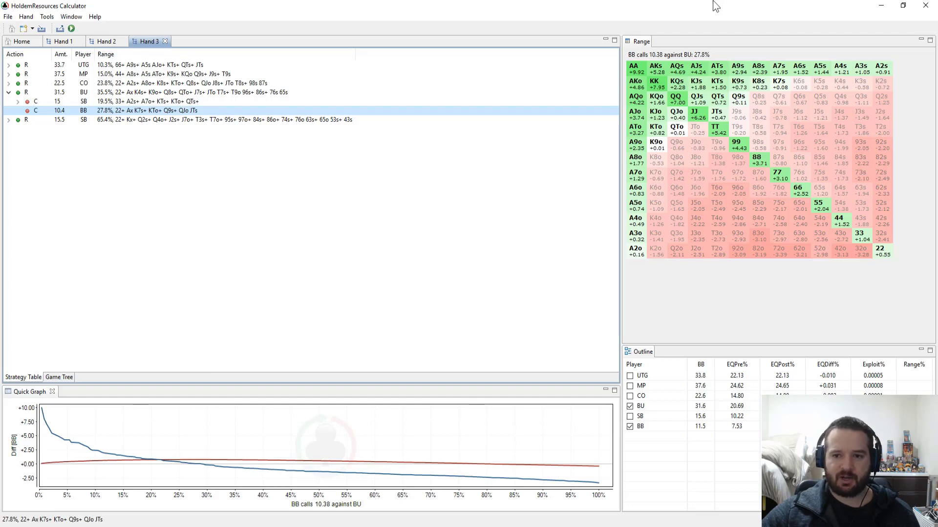
{"action": "left_click_drag", "start_coordinate": [678, 4], "coordinate": [937, 163]}
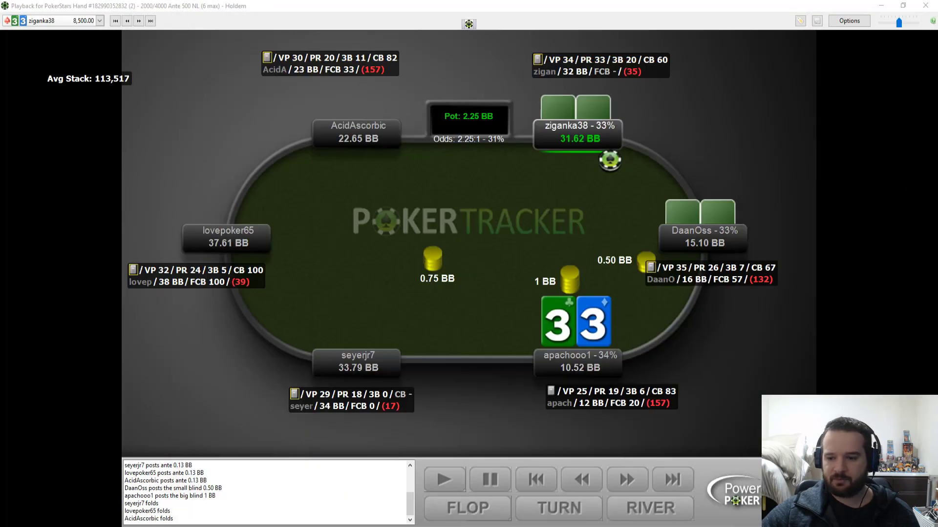
Finish the pocket threes hand and advance to the hero's K8 offsuit decision against the button's 3 BB raise.
{"action": "left_click", "coordinate": [534, 181]}
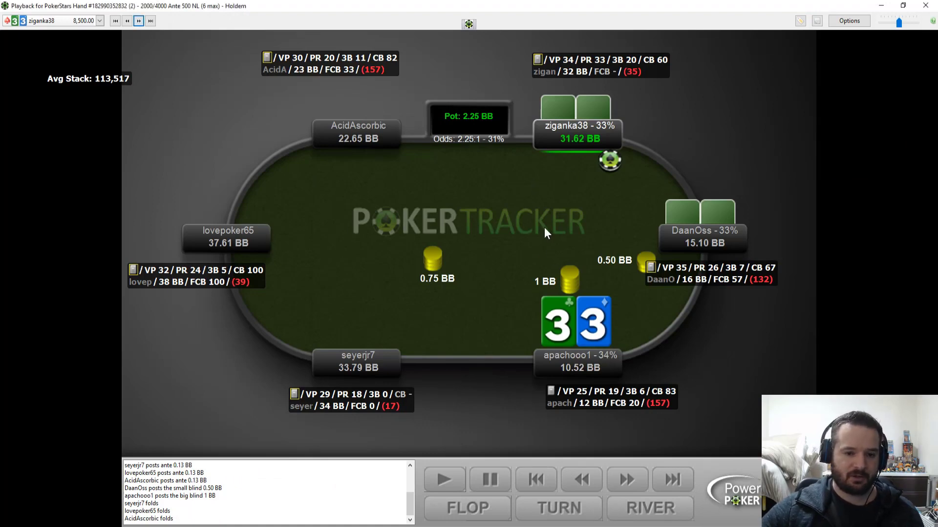
{"action": "left_click", "coordinate": [643, 486]}
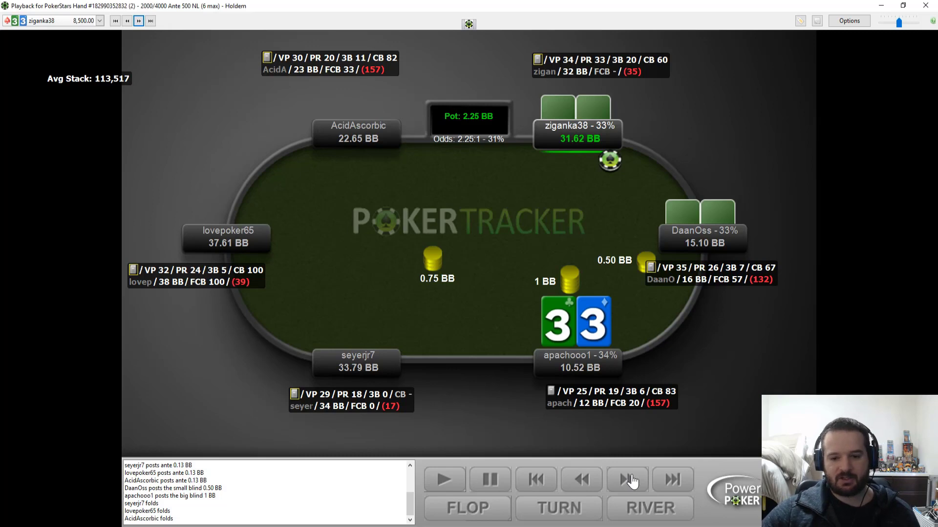
{"action": "double_click", "coordinate": [633, 481]}
{"action": "left_click", "coordinate": [632, 482]}
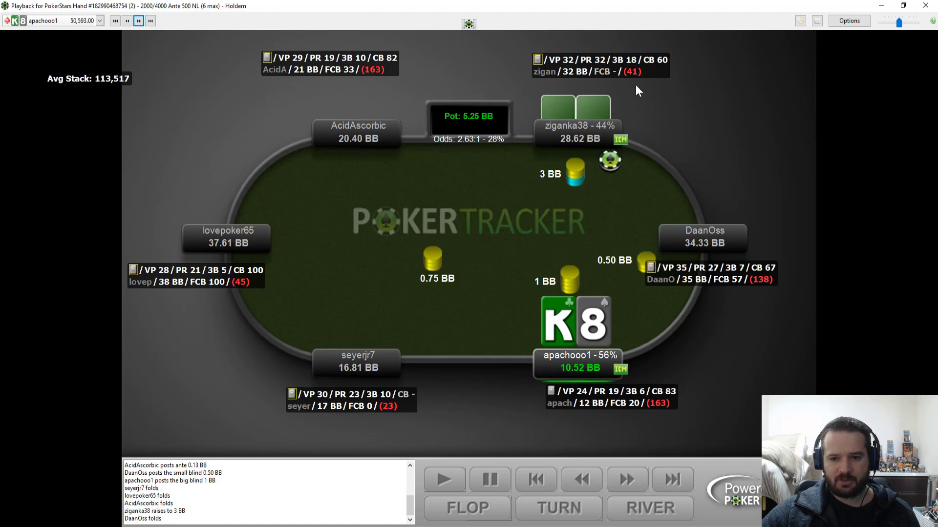
Play the K8 offsuit hand through the hero's 11.52 BB shove and the showdown to its end.
{"action": "left_click", "coordinate": [638, 485]}
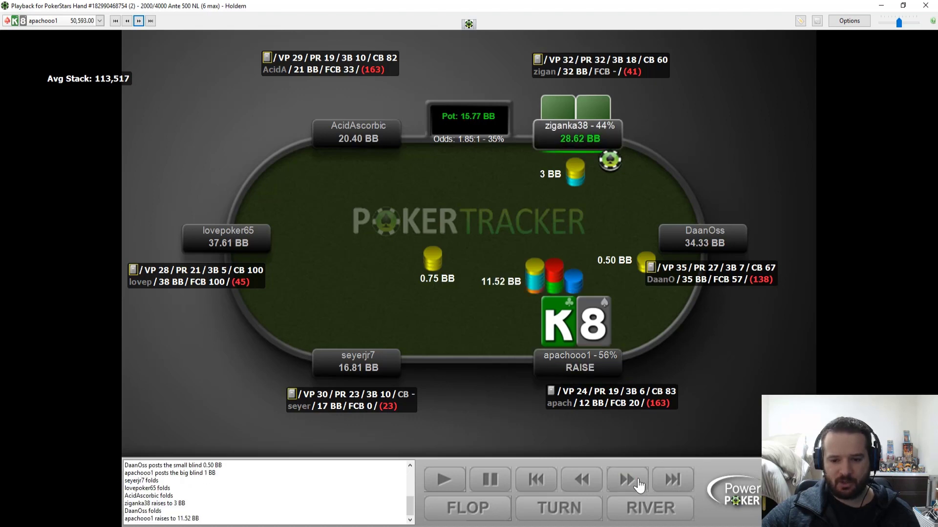
{"action": "left_click", "coordinate": [638, 485]}
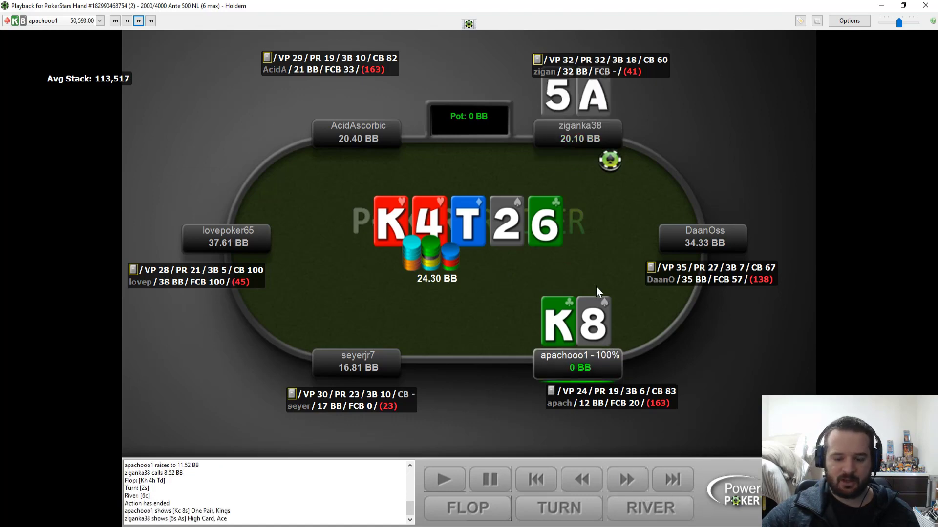
{"action": "left_click", "coordinate": [634, 482]}
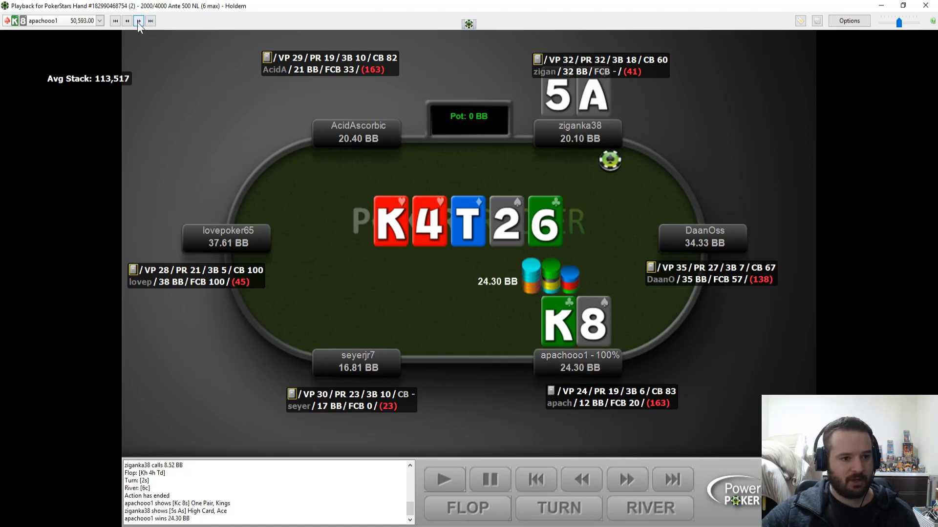
Load the J7 suited hand and play it through the hero's 2 BB raise and fold to the small blind's 12.20 BB shove.
{"action": "left_click", "coordinate": [138, 21]}
{"action": "left_click", "coordinate": [626, 481]}
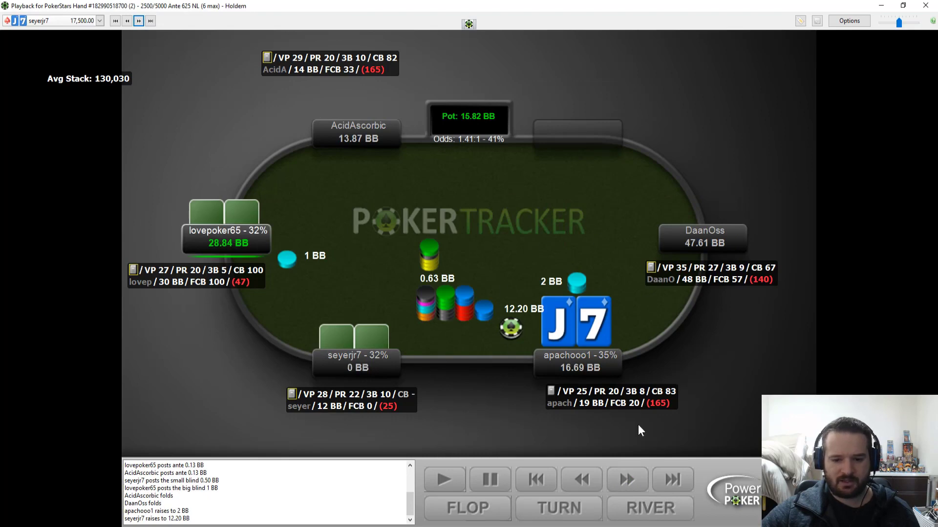
{"action": "left_click", "coordinate": [629, 481]}
{"action": "left_click", "coordinate": [628, 481]}
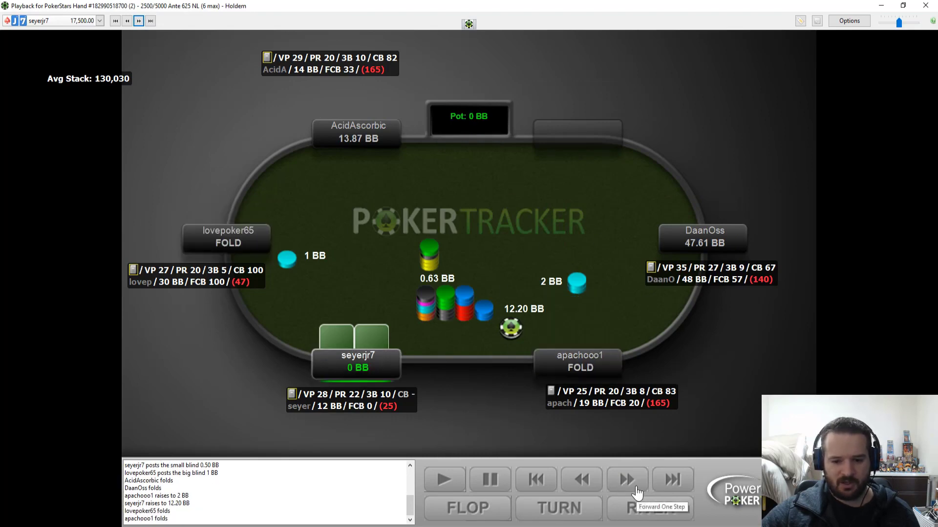
Step through the T8 offsuit hand and play the AQ suited hand through the hero's 16.31 BB shove to its end.
{"action": "left_click", "coordinate": [138, 21]}
{"action": "left_click", "coordinate": [139, 21]}
{"action": "left_click", "coordinate": [139, 21]}
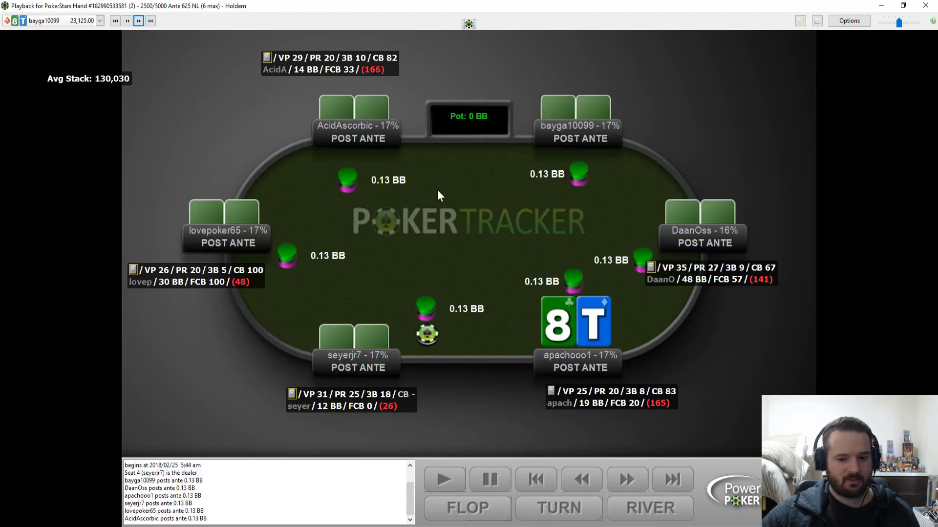
{"action": "left_click", "coordinate": [624, 476]}
{"action": "left_click", "coordinate": [623, 476]}
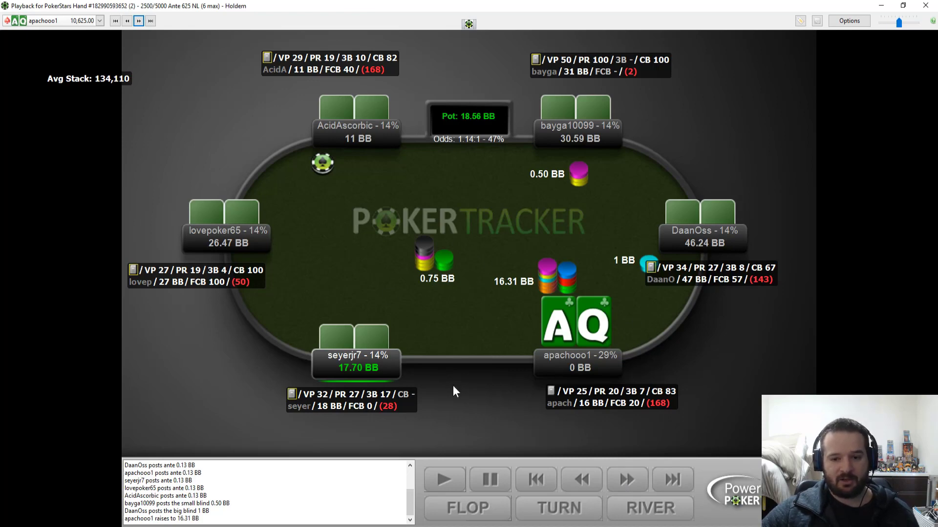
{"action": "left_click", "coordinate": [638, 481]}
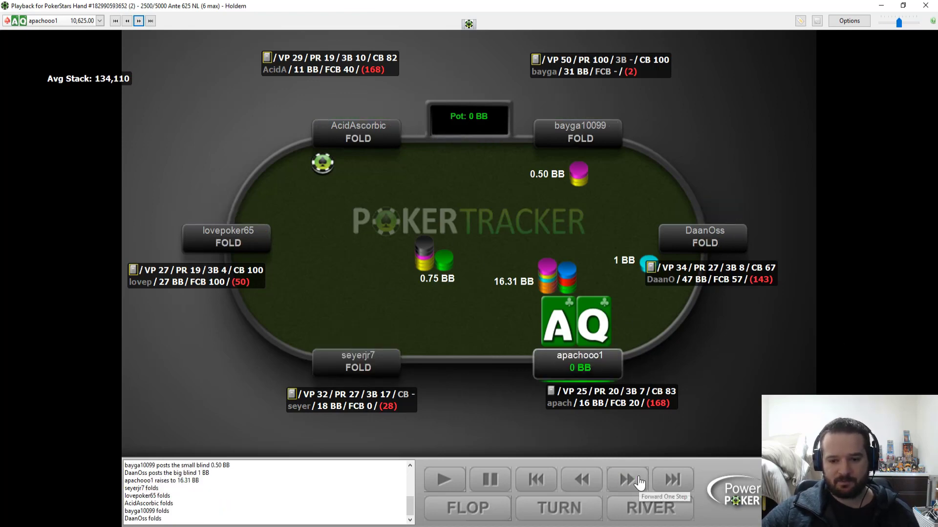
{"action": "left_click", "coordinate": [638, 482]}
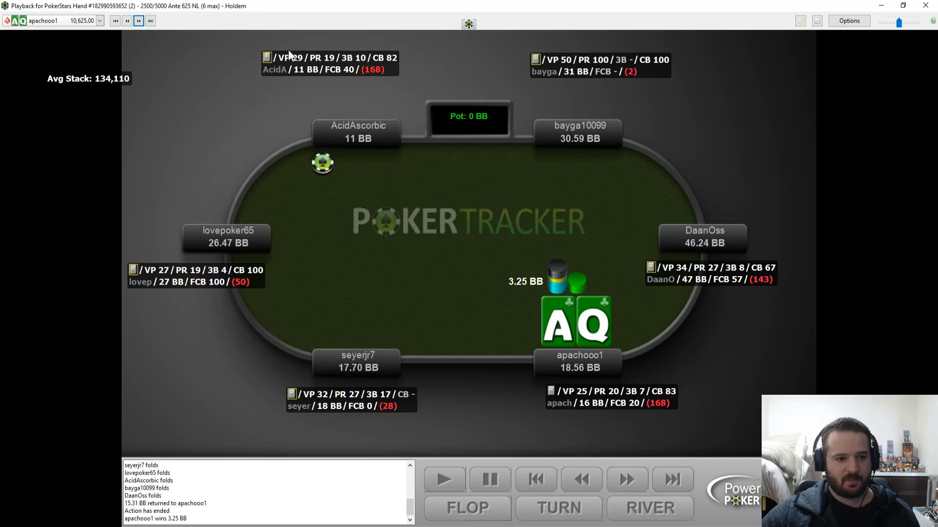
Load the 65 offsuit hand and play it through the cutoff's 10.87 BB shove and the hero's big blind fold.
{"action": "left_click", "coordinate": [139, 21]}
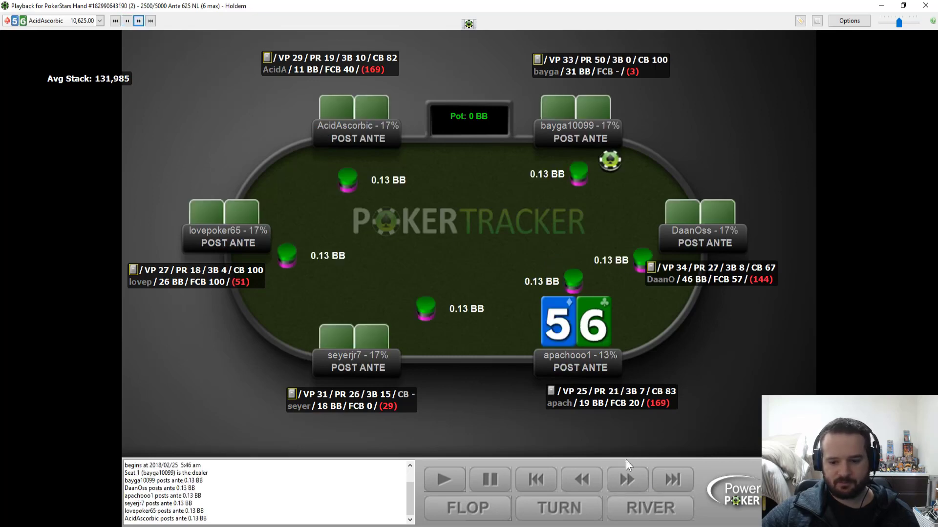
{"action": "left_click", "coordinate": [626, 480]}
{"action": "left_click", "coordinate": [627, 482]}
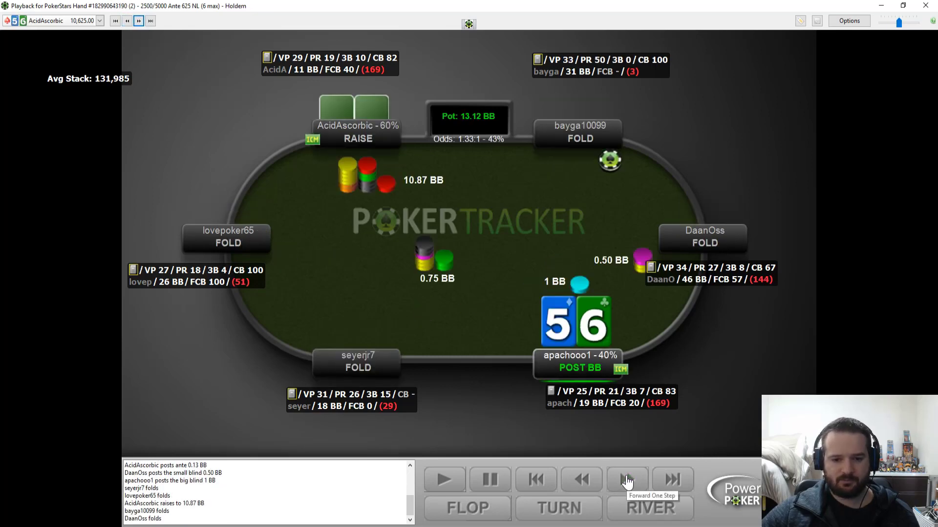
{"action": "left_click", "coordinate": [626, 482]}
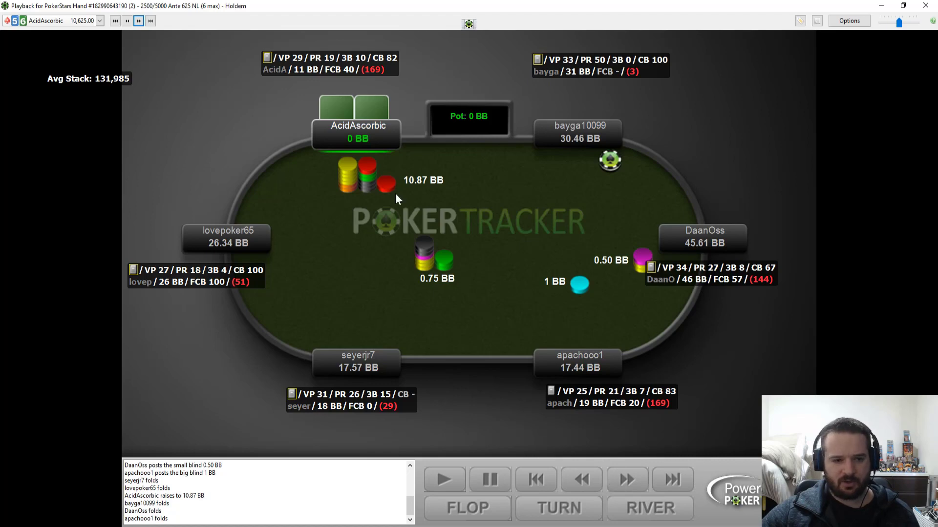
Advance to the A9 offsuit hand, play out the hero's 2 BB button raise, and rewind the hand to its start.
{"action": "left_click", "coordinate": [138, 20]}
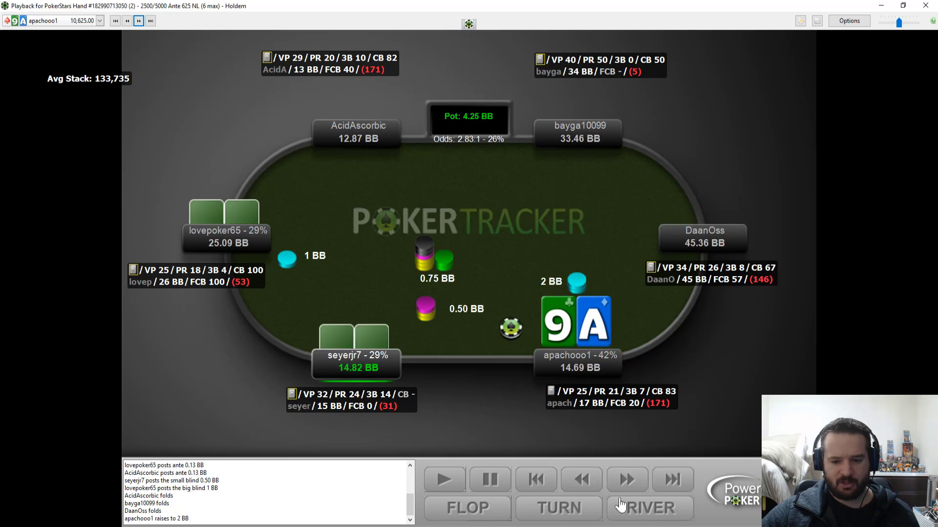
{"action": "left_click", "coordinate": [635, 482]}
{"action": "left_click", "coordinate": [634, 482]}
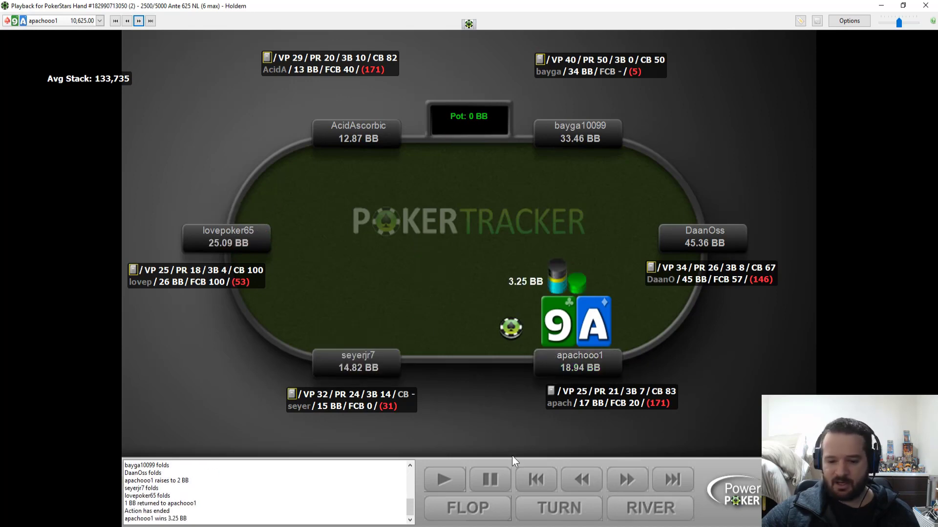
{"action": "left_click", "coordinate": [582, 483]}
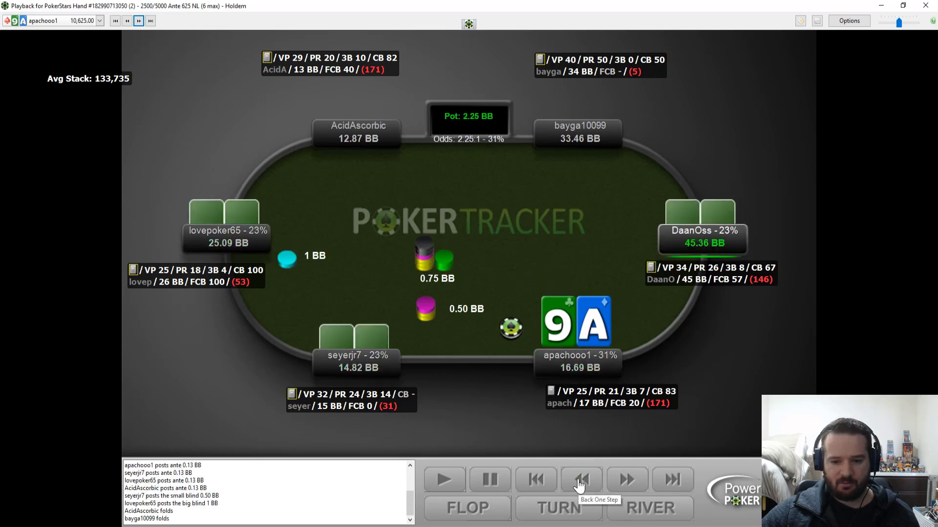
{"action": "left_click", "coordinate": [579, 483]}
{"action": "left_click", "coordinate": [580, 484]}
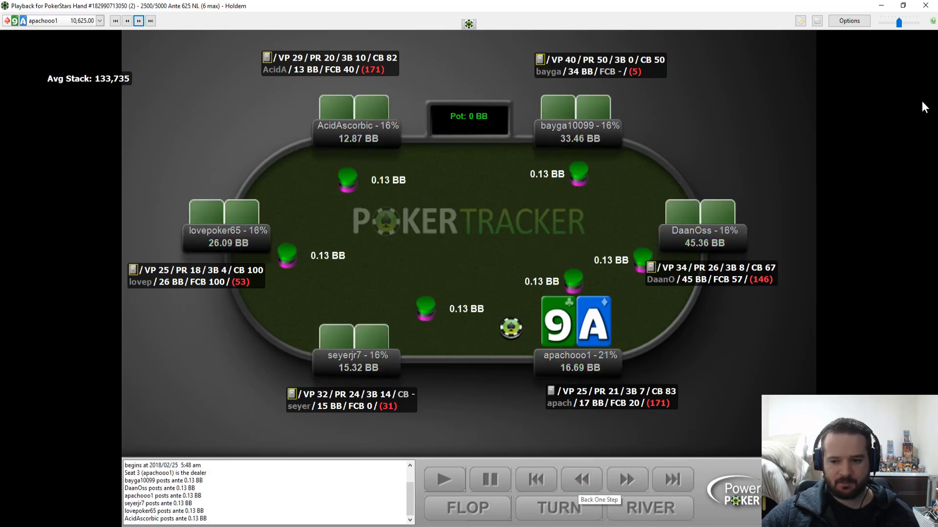
Switch to HoldemResources Calculator and examine the button's 2 BB raise range in Hand 4, then expand the small blind's 15.2 BB 3-bet.
{"action": "left_click", "coordinate": [881, 6]}
{"action": "left_click", "coordinate": [9, 65]}
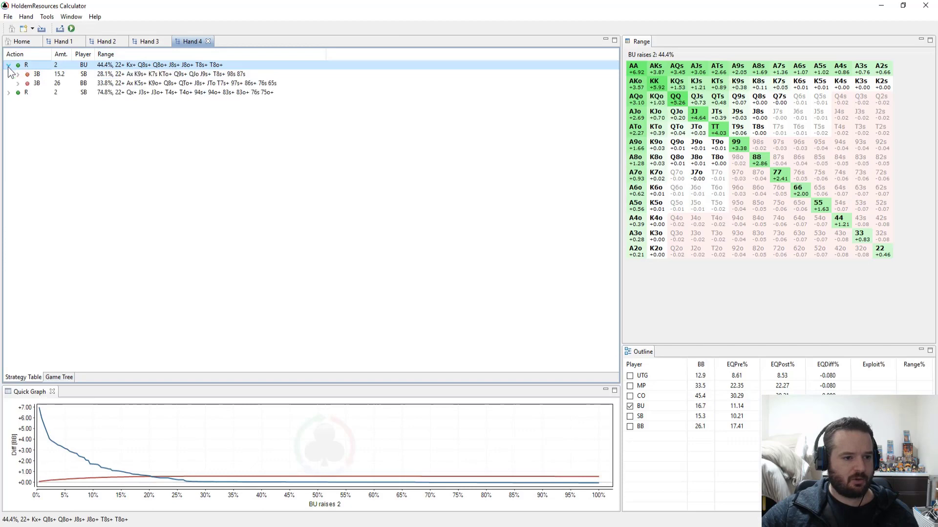
{"action": "double_click", "coordinate": [146, 66]}
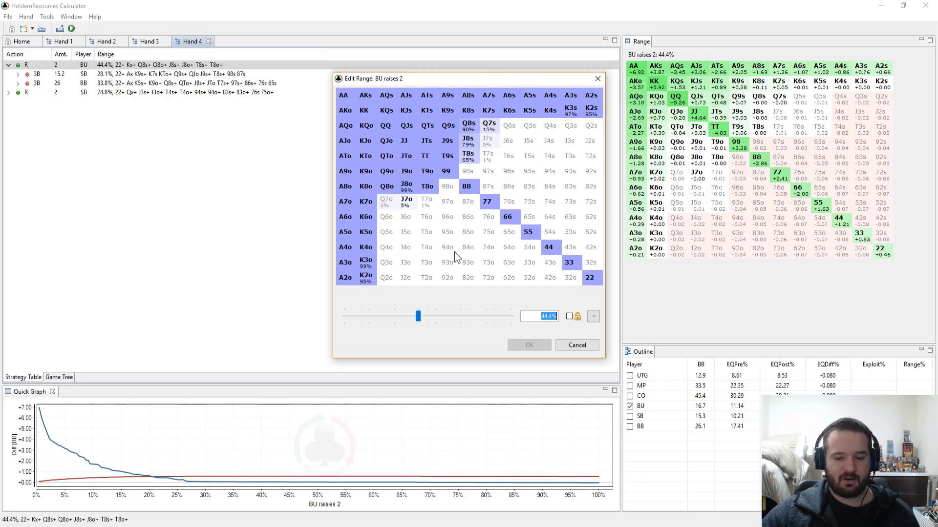
{"action": "left_click", "coordinate": [576, 346]}
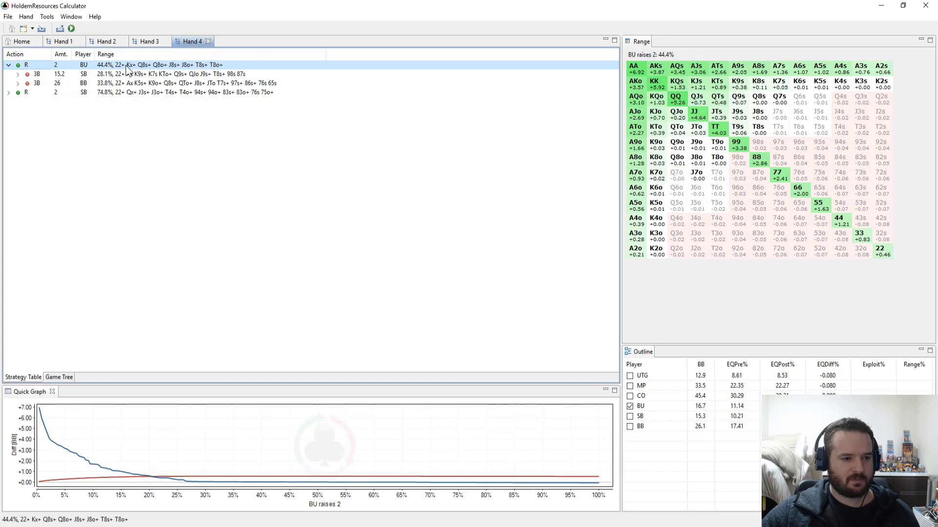
{"action": "left_click", "coordinate": [149, 77]}
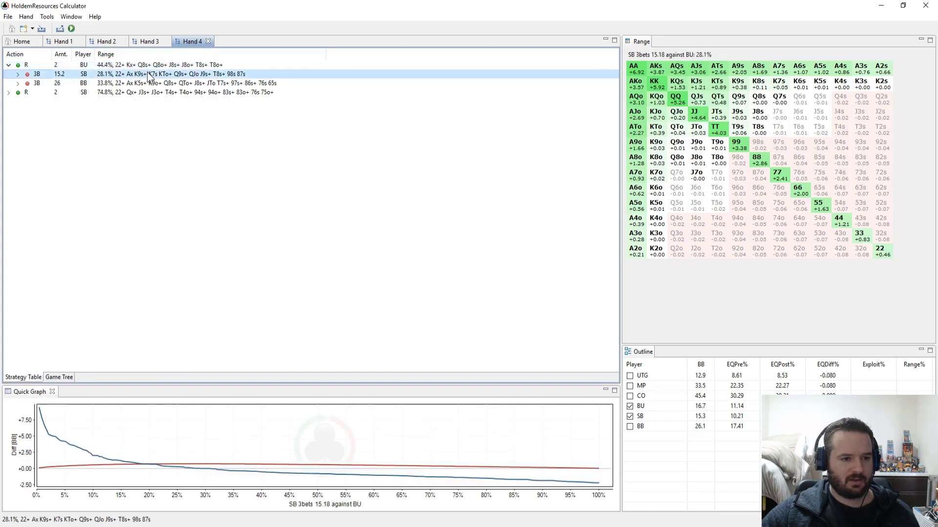
{"action": "left_click", "coordinate": [18, 74]}
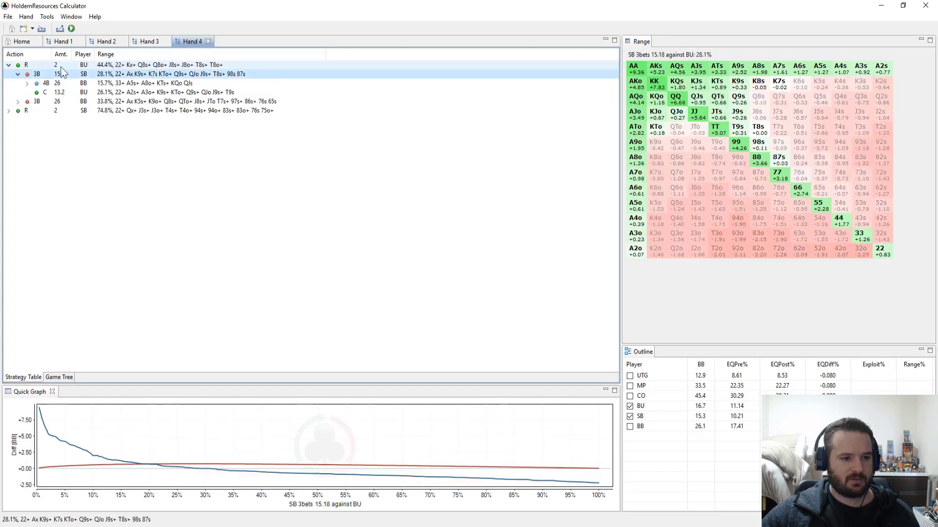
Compare the button's calling ranges against the small blind's 15.2 and the big blind's 26 three-bets in Hand 4.
{"action": "left_click", "coordinate": [200, 93]}
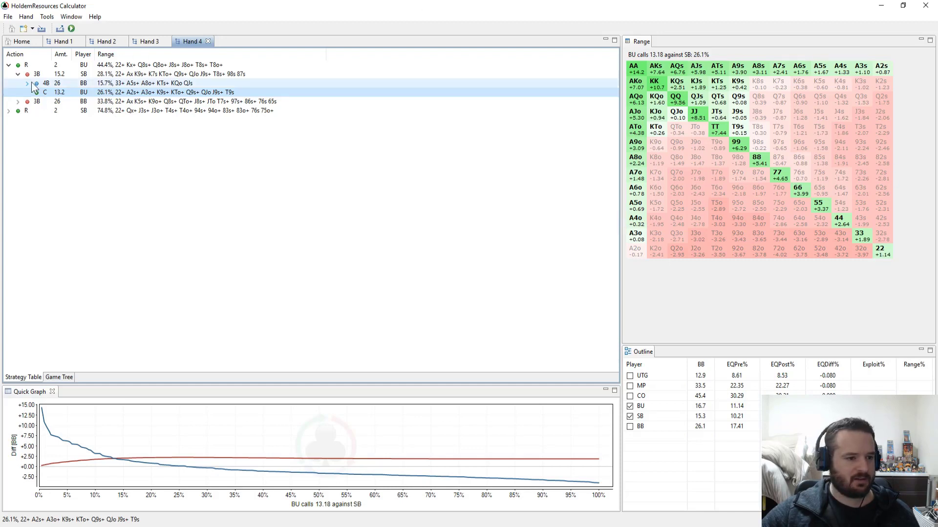
{"action": "left_click", "coordinate": [18, 75]}
{"action": "left_click", "coordinate": [18, 83]}
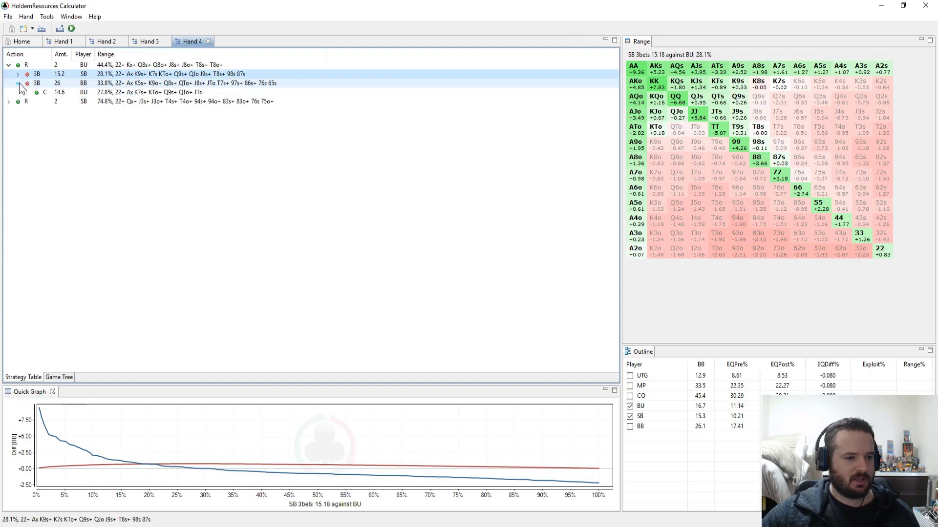
{"action": "left_click", "coordinate": [187, 93]}
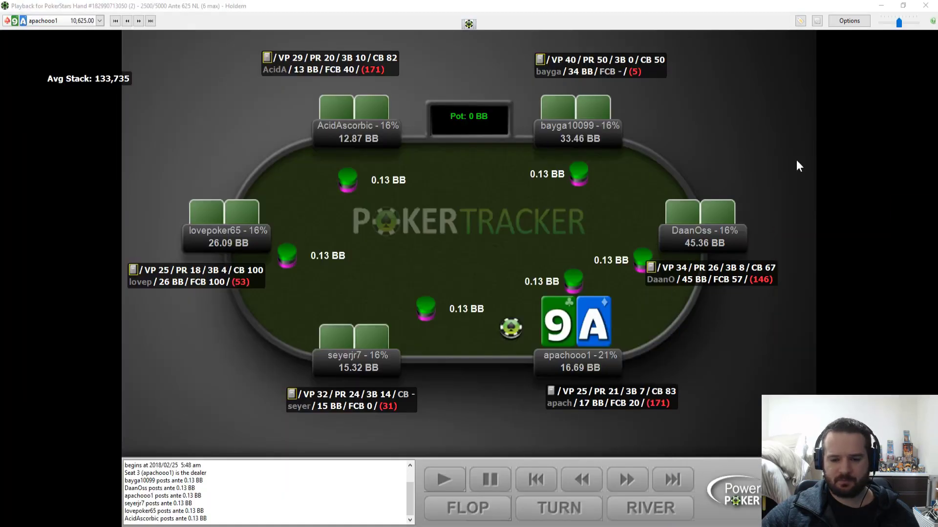
In the PokerTracker replayer, step through the preflop action of the button A9 hand and advance to the following hand.
{"action": "left_click", "coordinate": [621, 481]}
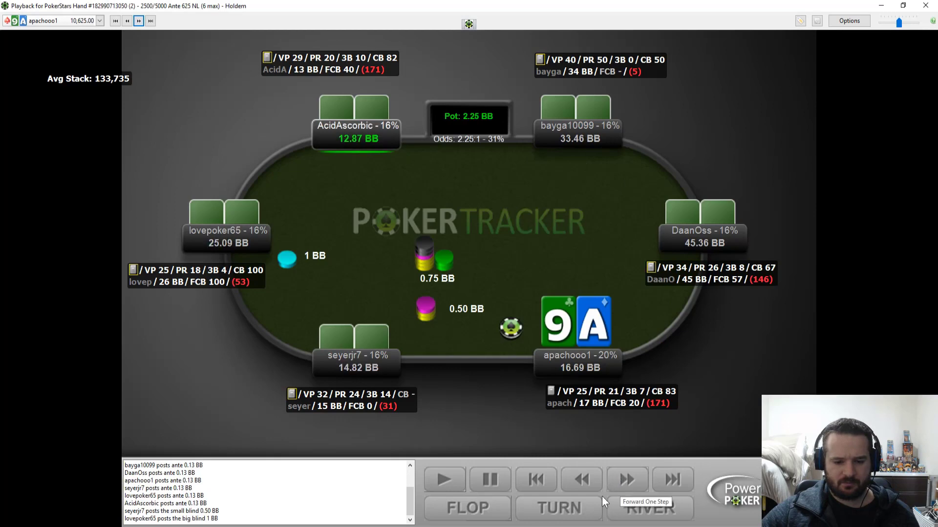
{"action": "left_click", "coordinate": [629, 481]}
{"action": "left_click", "coordinate": [630, 481]}
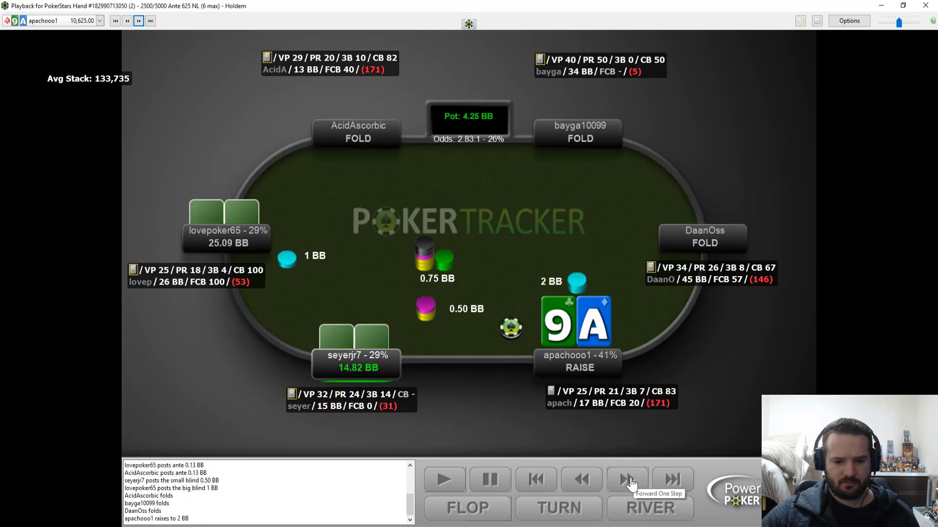
{"action": "left_click", "coordinate": [629, 481]}
{"action": "left_click", "coordinate": [135, 22]}
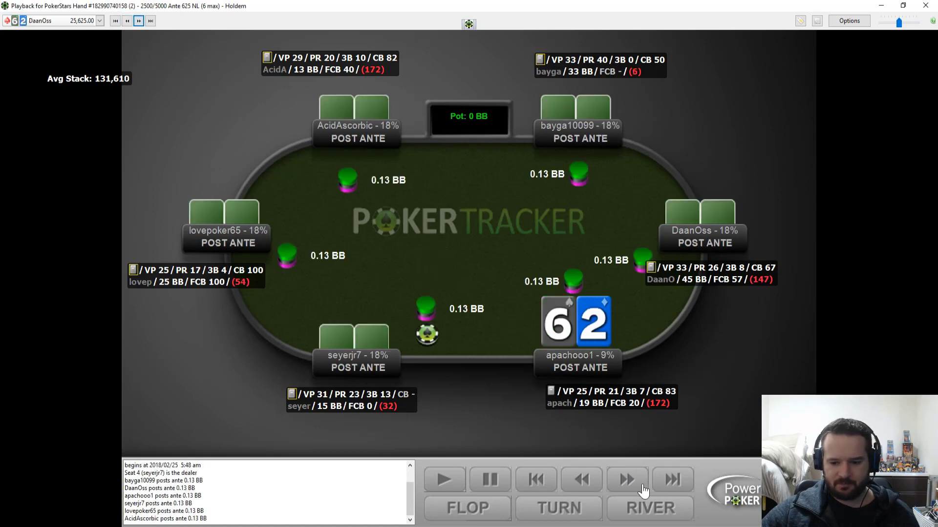
Step through the 62 hand to the flop and load the following hand.
{"action": "left_click", "coordinate": [630, 481]}
{"action": "left_click", "coordinate": [635, 483]}
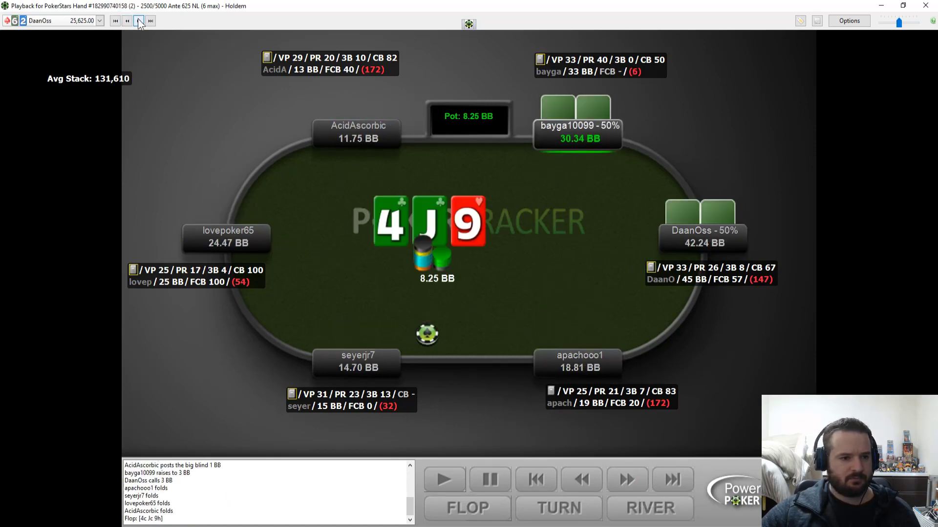
{"action": "left_click", "coordinate": [138, 20]}
Advance the pocket aces hand to the hero's 15.55 BB raise and return to the decision point before it.
{"action": "left_click", "coordinate": [636, 486]}
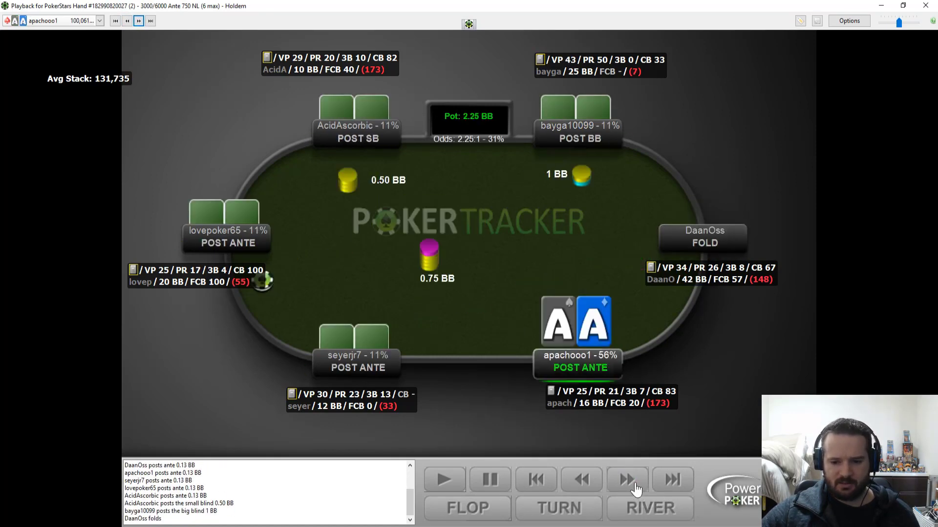
{"action": "left_click", "coordinate": [635, 486]}
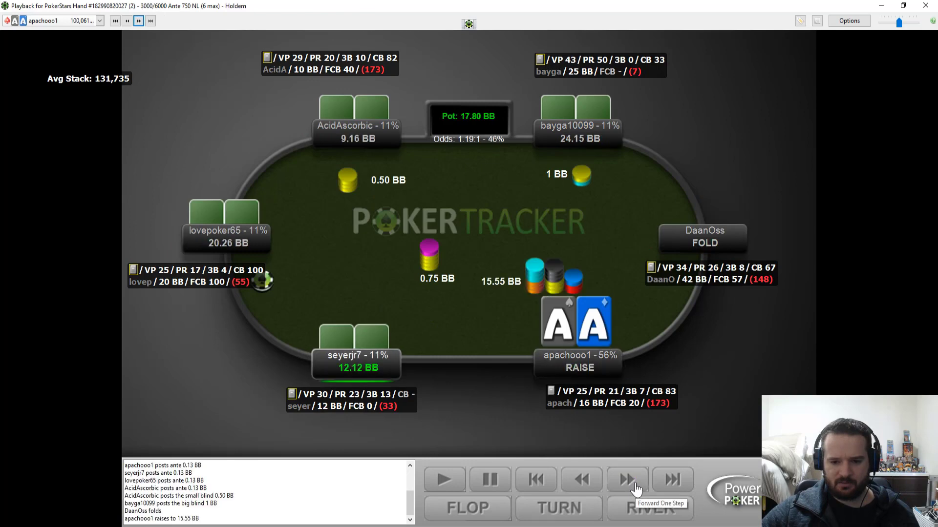
{"action": "left_click", "coordinate": [601, 488]}
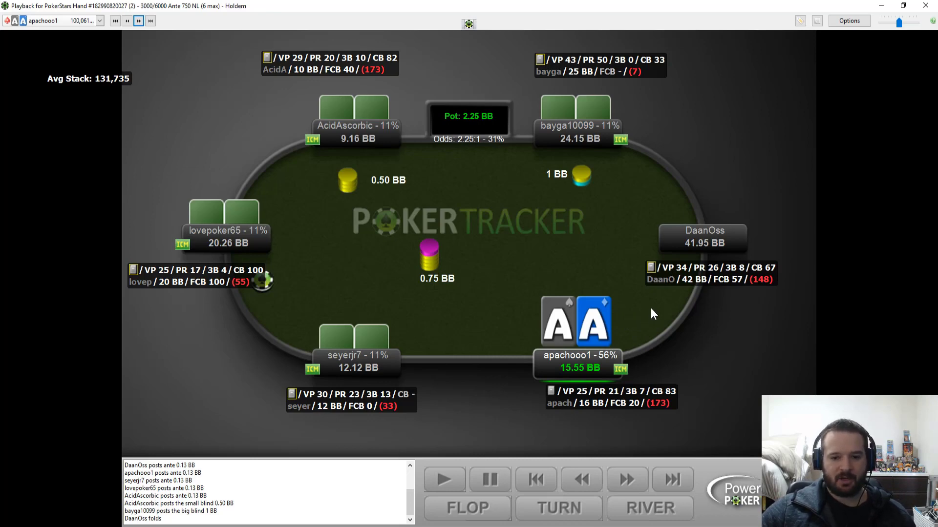
Replay the pocket aces all-in through the showdown and pot award, and load the following hand.
{"action": "left_click", "coordinate": [633, 488]}
{"action": "left_click", "coordinate": [635, 487]}
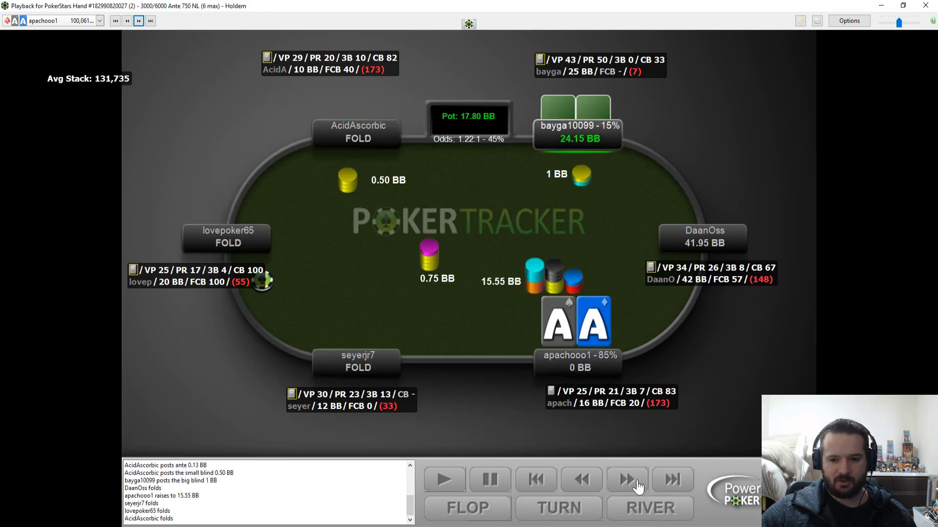
{"action": "left_click", "coordinate": [637, 487]}
{"action": "left_click", "coordinate": [638, 487]}
{"action": "left_click", "coordinate": [638, 487]}
{"action": "left_click", "coordinate": [638, 487]}
{"action": "left_click", "coordinate": [638, 487]}
{"action": "left_click", "coordinate": [638, 486]}
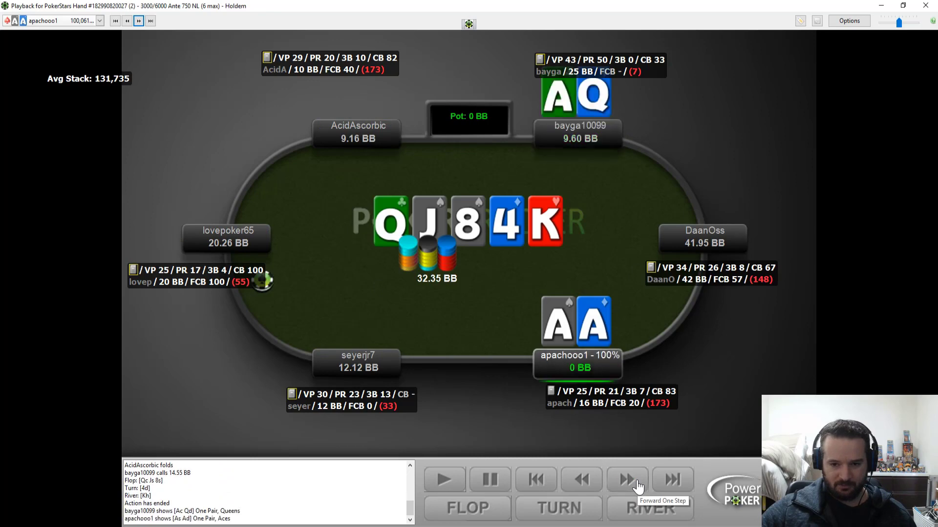
{"action": "left_click", "coordinate": [638, 487]}
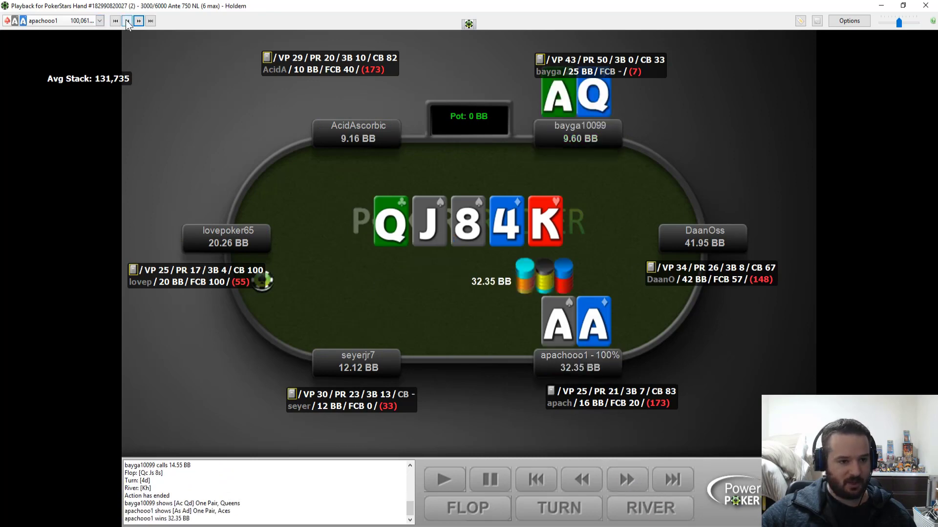
{"action": "left_click", "coordinate": [139, 21]}
Skip through the T5 hand and advance to the hero's small blind decision with 87.
{"action": "left_click", "coordinate": [634, 484]}
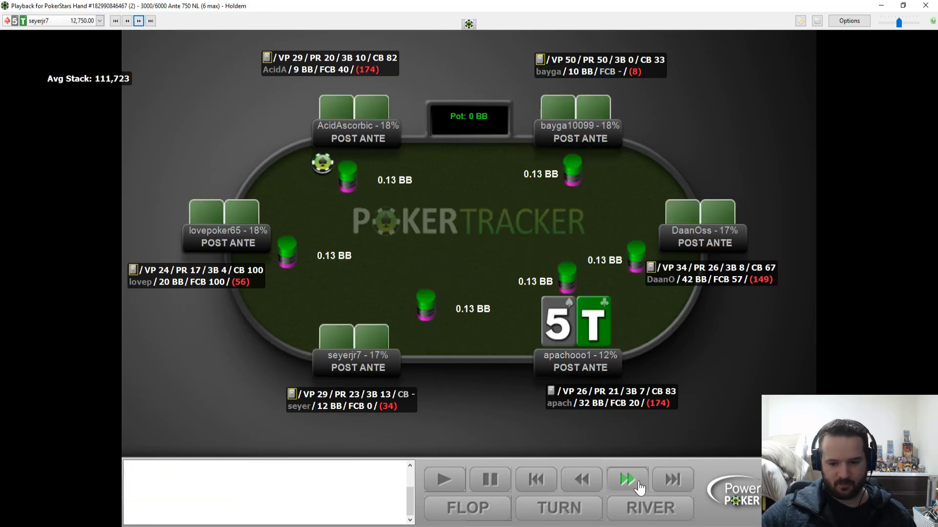
{"action": "left_click", "coordinate": [635, 483]}
{"action": "left_click", "coordinate": [634, 484]}
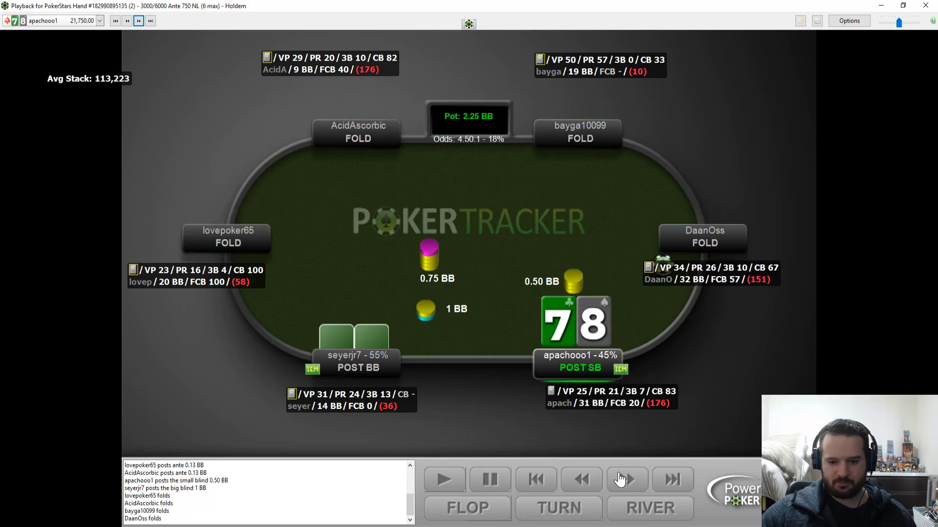
Replay the 87 hand's preflop raise and big blind call, and return to the hero's preflop decision.
{"action": "left_click", "coordinate": [634, 484]}
{"action": "left_click", "coordinate": [634, 484]}
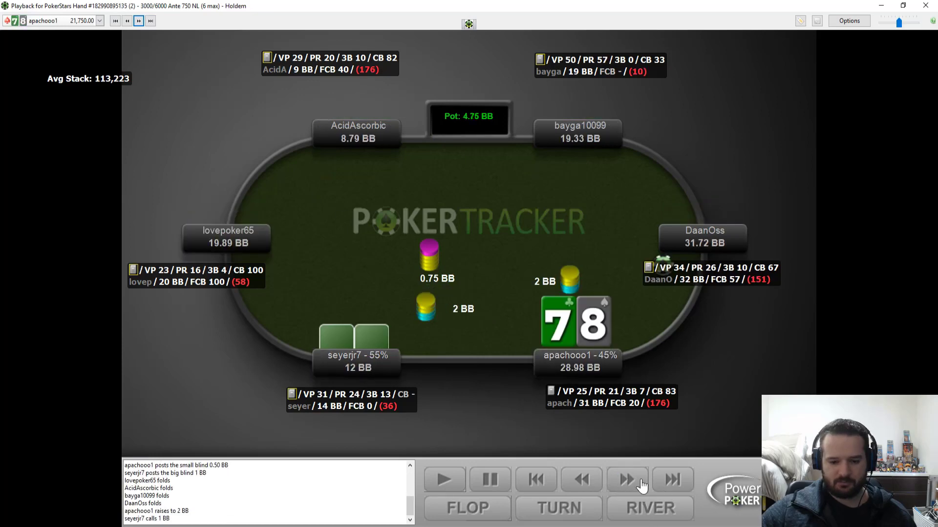
{"action": "left_click", "coordinate": [584, 481]}
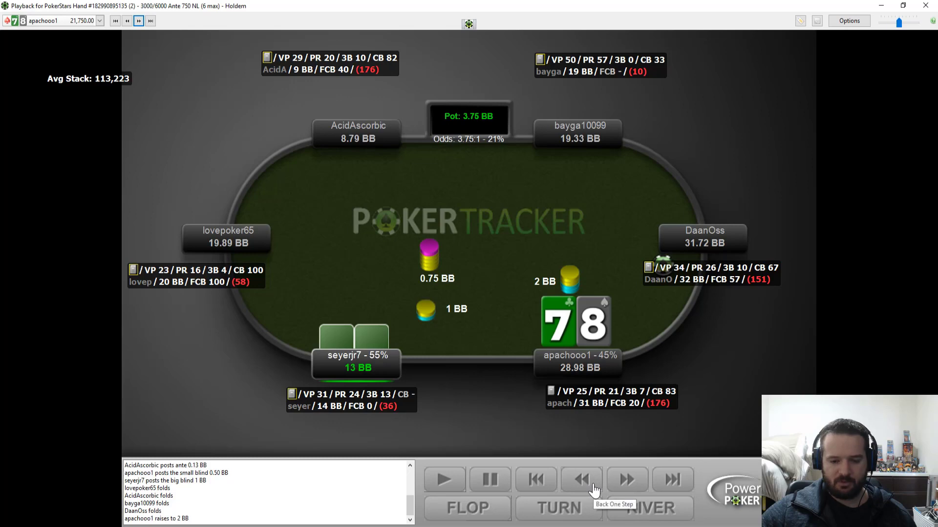
{"action": "left_click", "coordinate": [582, 481]}
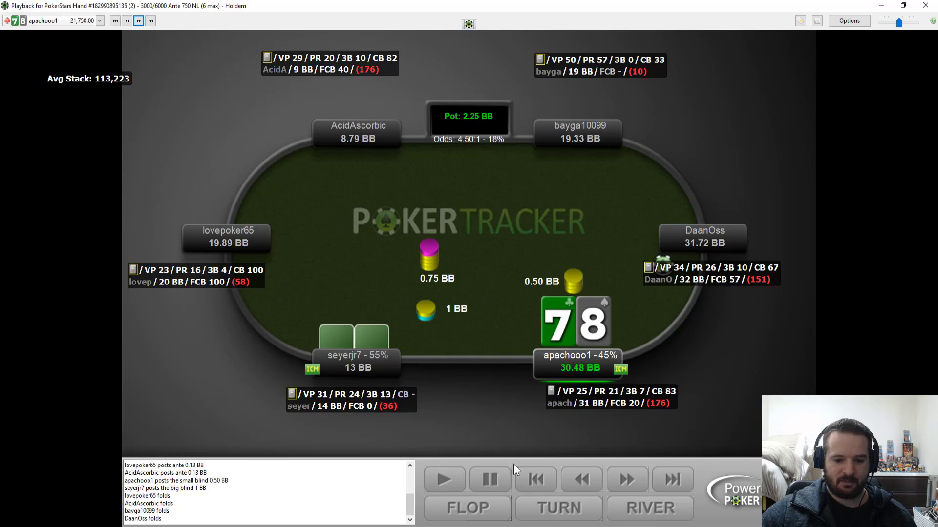
Replay the 87 hand from the 2 BB preflop raise through the 1 BB flop bet and call to the turn card.
{"action": "left_click", "coordinate": [627, 483]}
{"action": "left_click", "coordinate": [629, 484]}
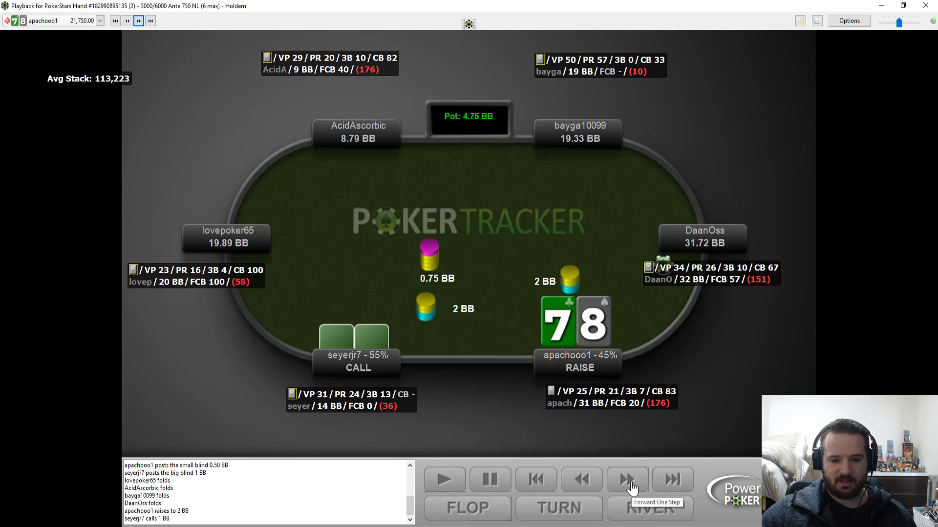
{"action": "left_click", "coordinate": [630, 484]}
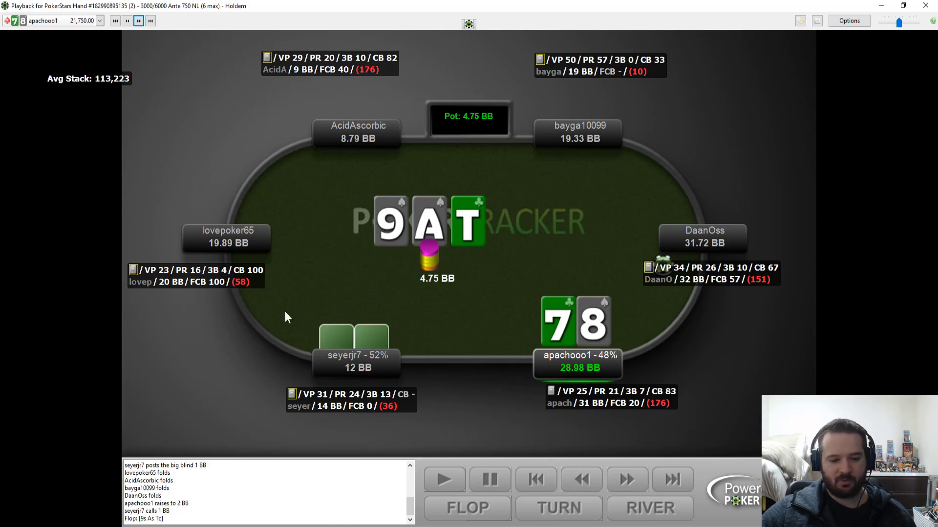
{"action": "left_click", "coordinate": [627, 483]}
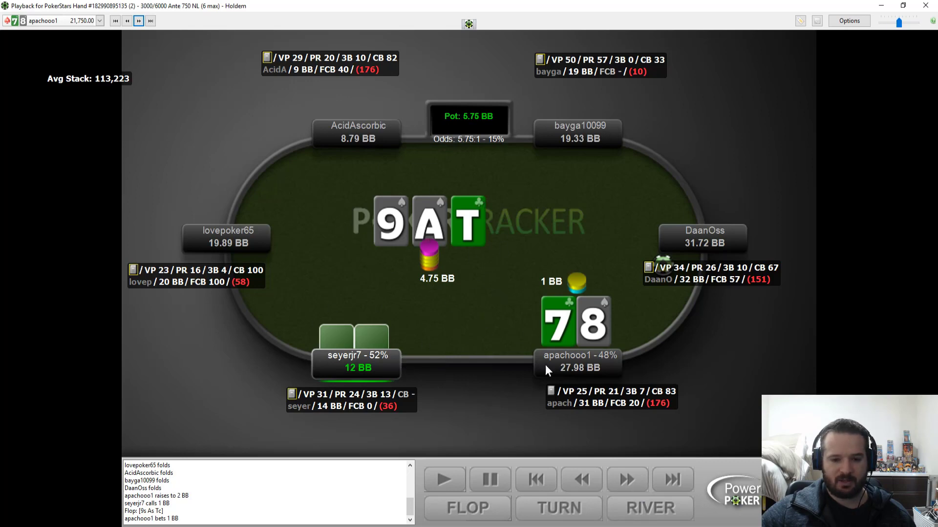
{"action": "left_click", "coordinate": [627, 480]}
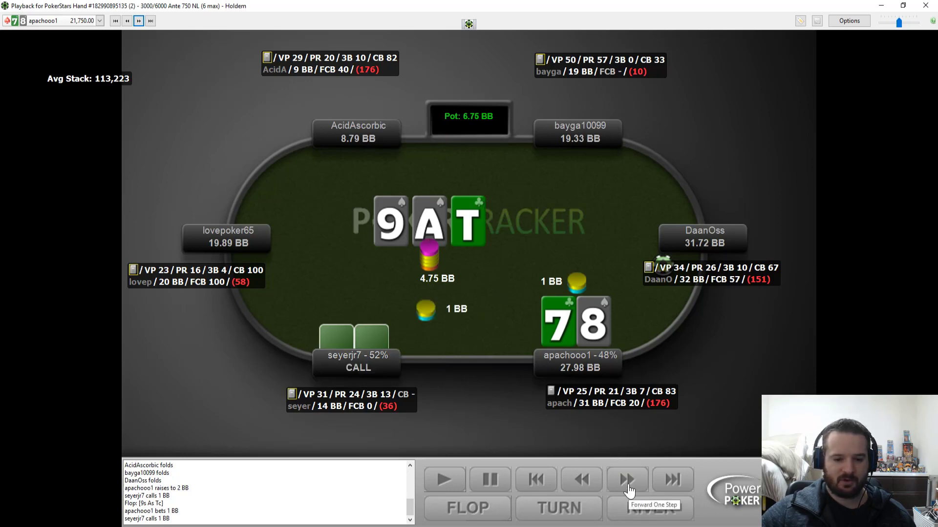
{"action": "left_click", "coordinate": [627, 480]}
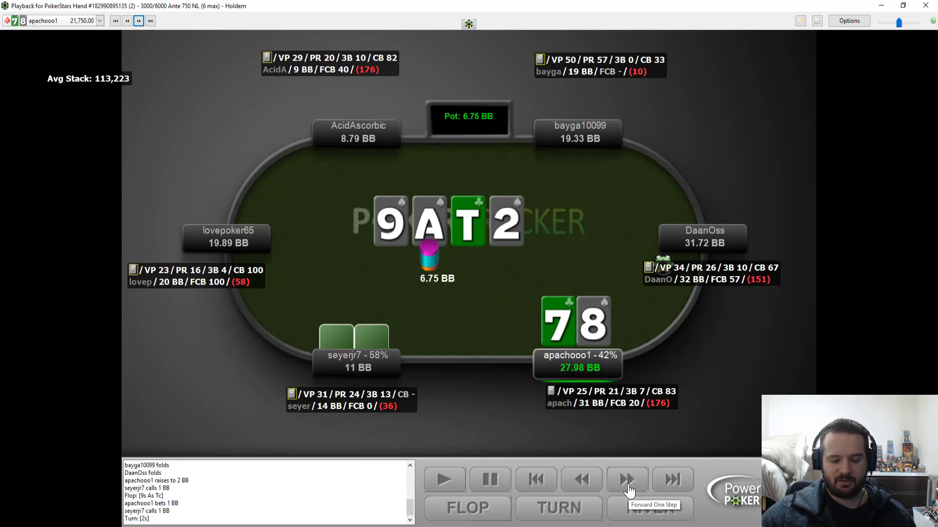
Replay the 87 hand's 3.37 BB turn bet through the end of the hand and load the following hand.
{"action": "left_click", "coordinate": [627, 488]}
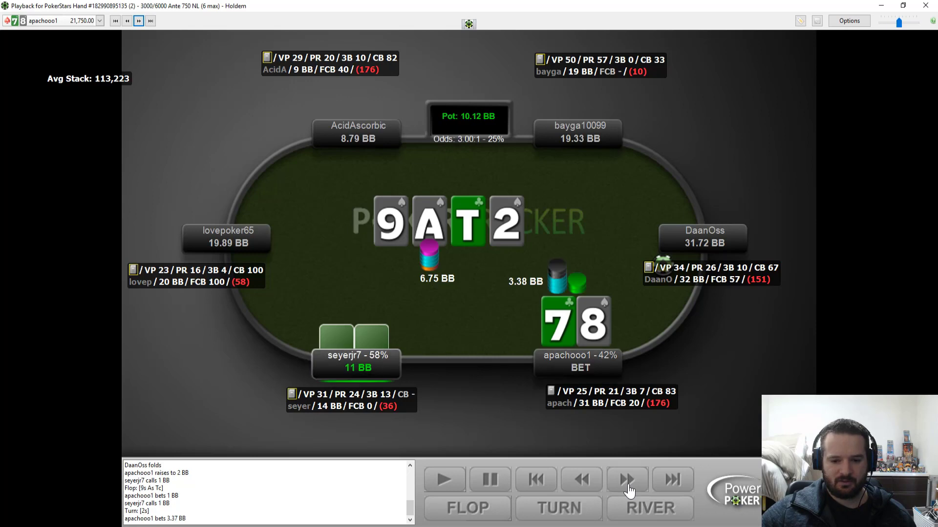
{"action": "left_click", "coordinate": [628, 486]}
{"action": "left_click", "coordinate": [627, 486]}
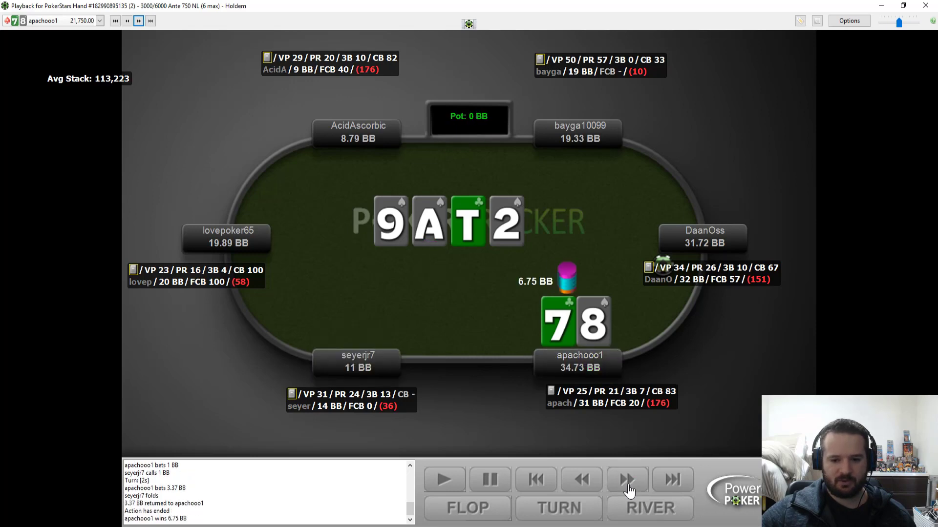
{"action": "left_click", "coordinate": [139, 21]}
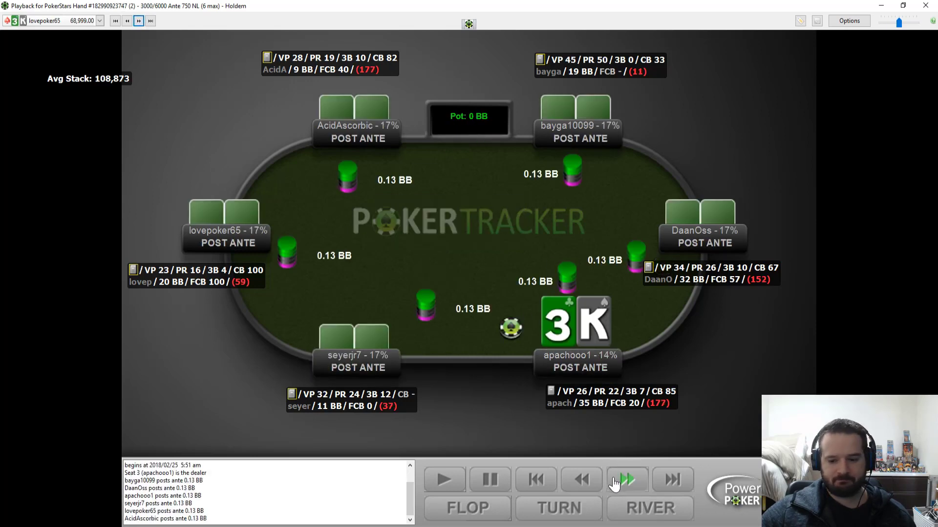
Step the K3 hand past the hero's button fold and return to that decision point.
{"action": "left_click", "coordinate": [627, 481]}
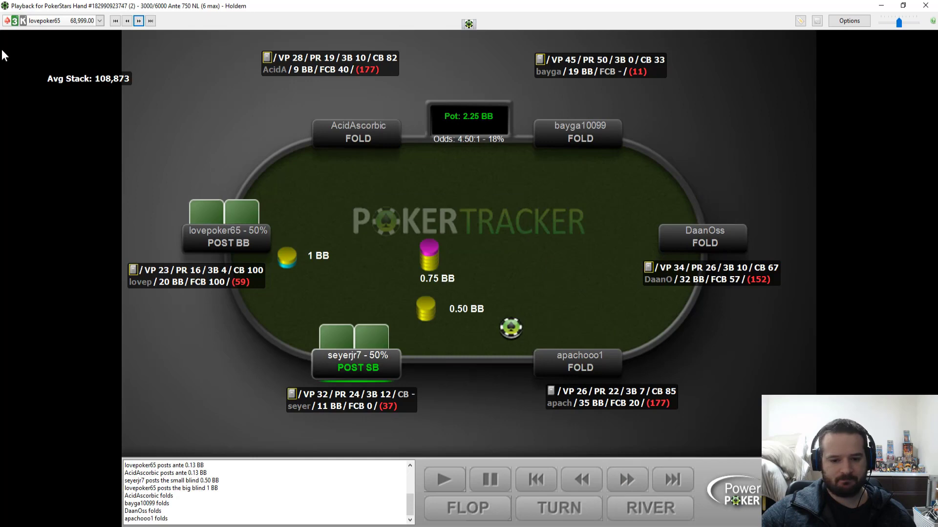
{"action": "left_click", "coordinate": [630, 491]}
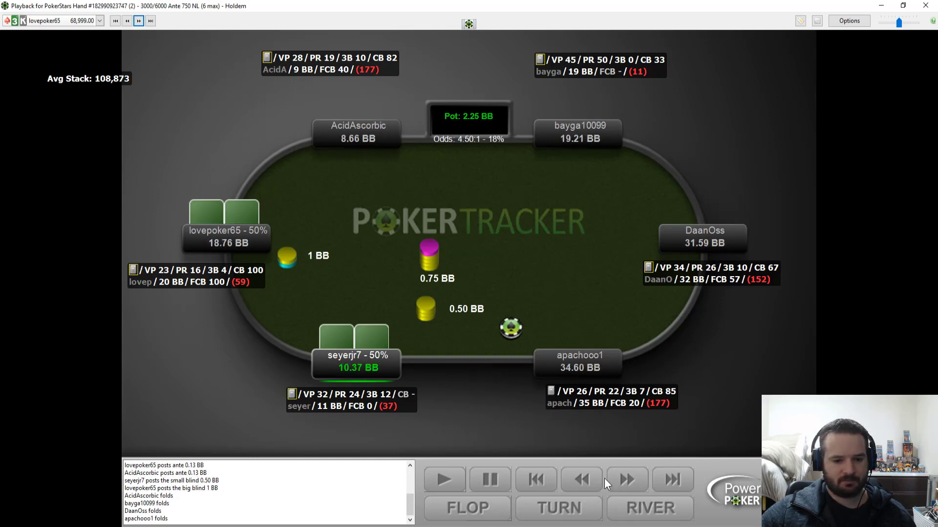
{"action": "left_click", "coordinate": [593, 491]}
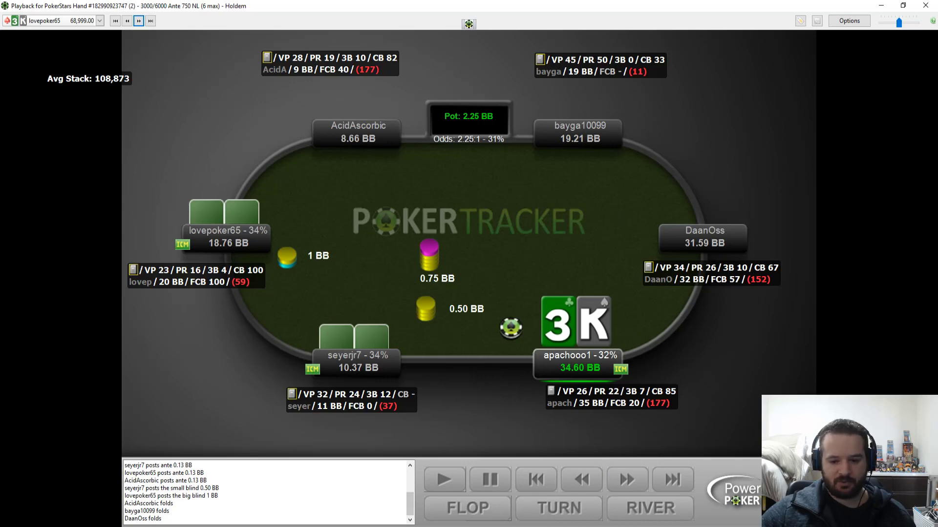
Replay the blind-versus-blind all-in of the K3 hand to its end and move on to the QT suited hand.
{"action": "left_click", "coordinate": [627, 488]}
{"action": "double_click", "coordinate": [627, 489]}
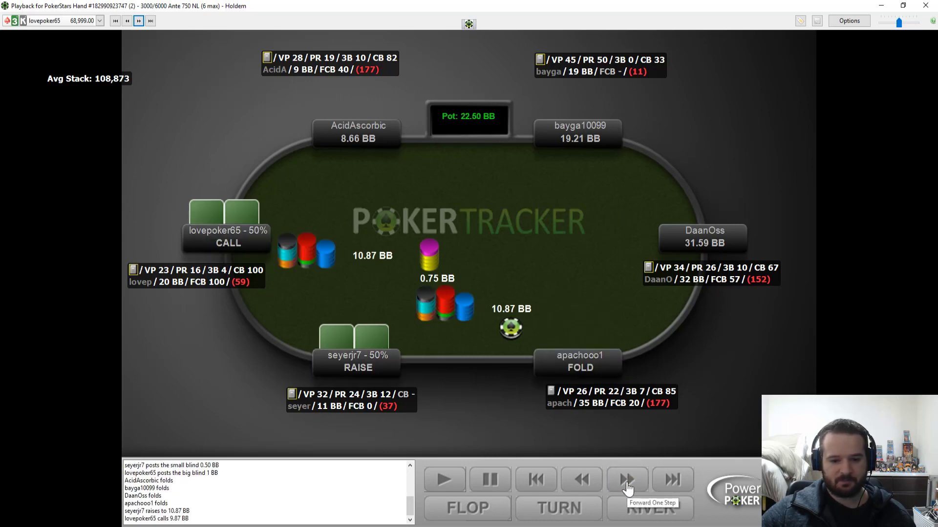
{"action": "left_click", "coordinate": [628, 489]}
{"action": "left_click", "coordinate": [628, 486]}
{"action": "left_click", "coordinate": [630, 486]}
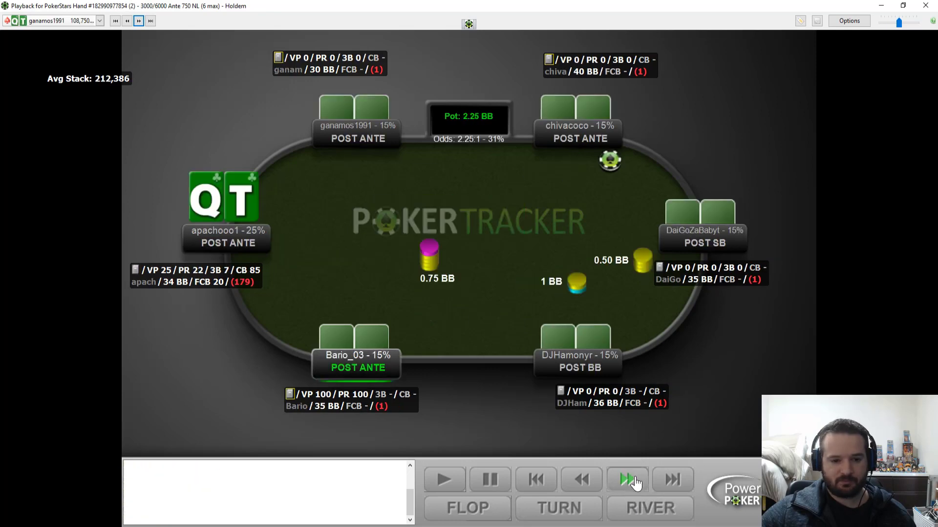
Step the QT suited hand through the 2 BB preflop raise and call to the flop.
{"action": "left_click", "coordinate": [635, 483]}
{"action": "left_click", "coordinate": [635, 483]}
{"action": "left_click", "coordinate": [635, 484]}
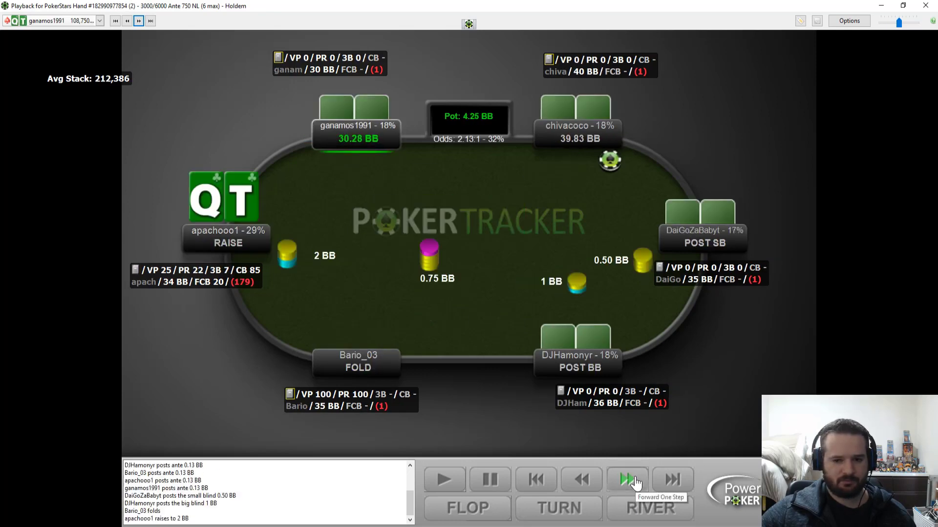
{"action": "left_click", "coordinate": [635, 483]}
{"action": "left_click", "coordinate": [634, 484]}
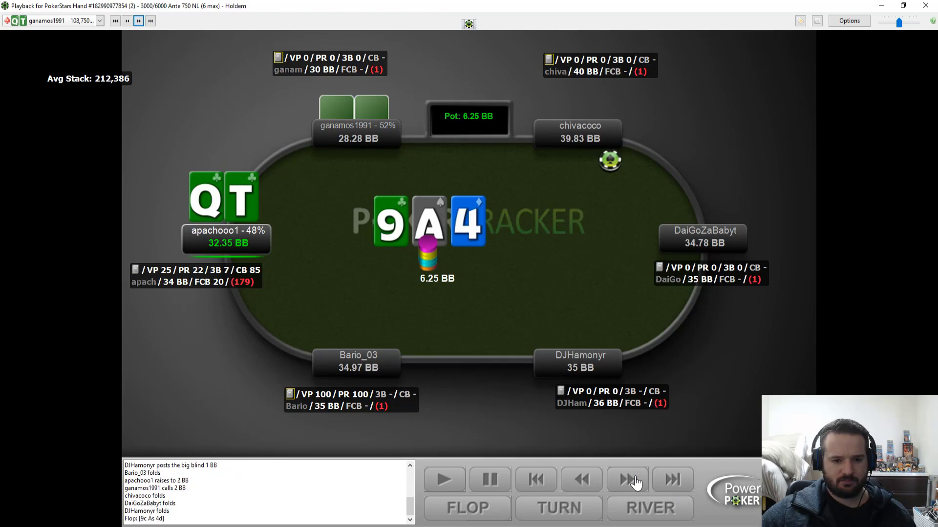
Rewind the QT suited hand to the preflop action and replay it through the hero's 2 BB flop bet.
{"action": "left_click", "coordinate": [592, 481]}
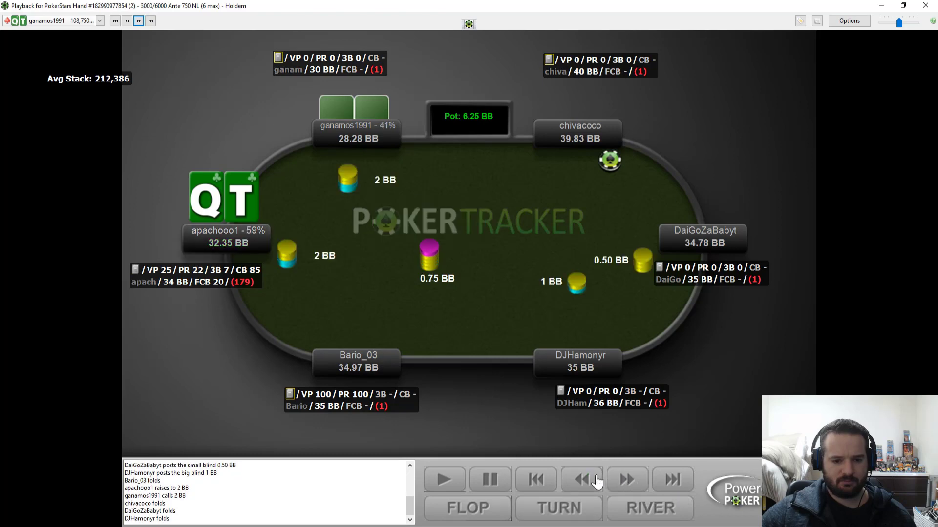
{"action": "left_click", "coordinate": [592, 481]}
{"action": "left_click", "coordinate": [627, 481]}
{"action": "left_click", "coordinate": [627, 481]}
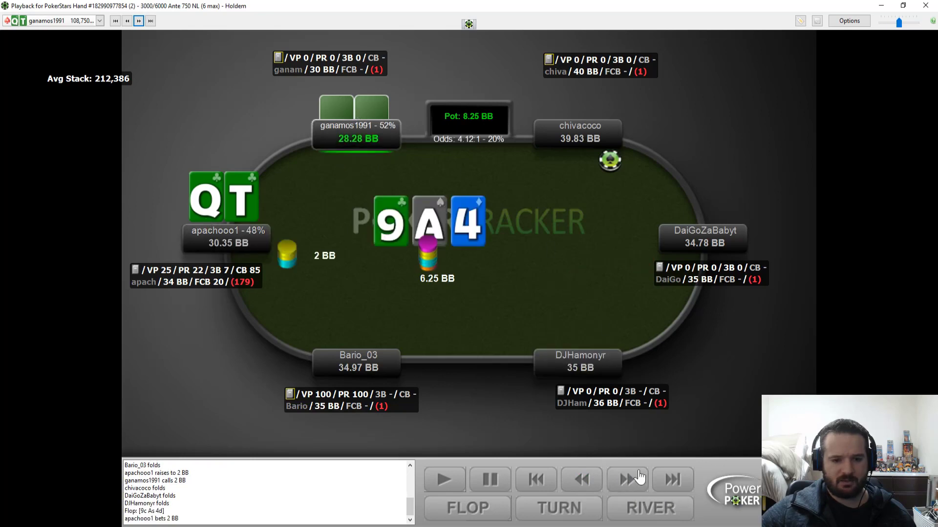
Step the QT suited hand through the flop call and the hero's 4 BB turn bet and call.
{"action": "left_click", "coordinate": [636, 490]}
{"action": "left_click", "coordinate": [636, 491]}
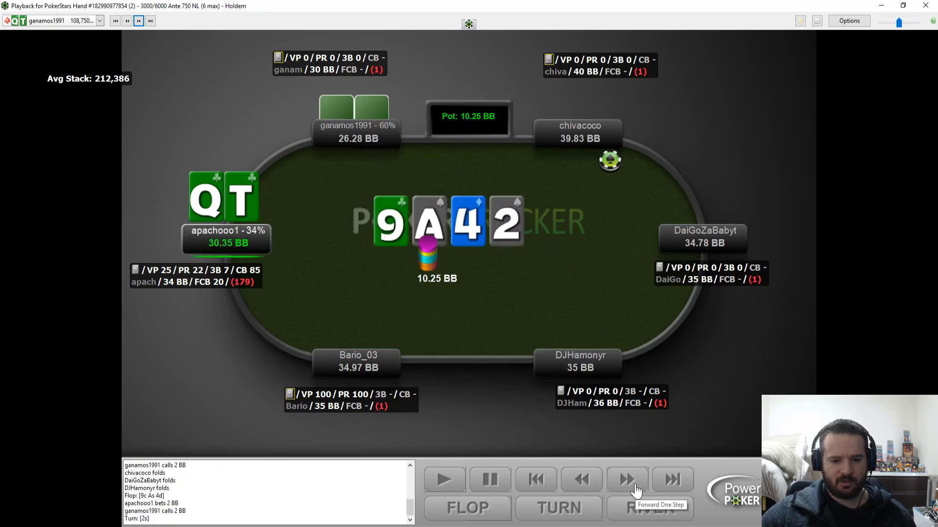
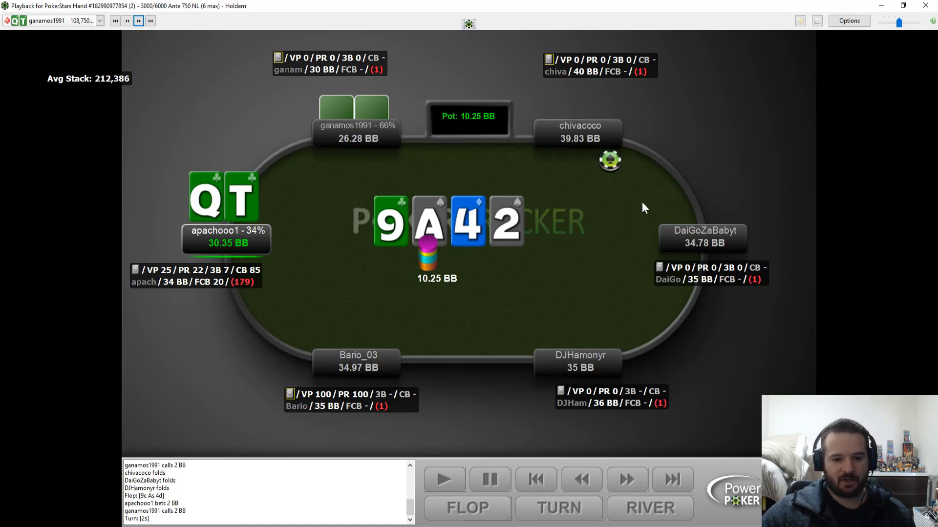
{"action": "left_click", "coordinate": [628, 493]}
{"action": "left_click", "coordinate": [629, 490]}
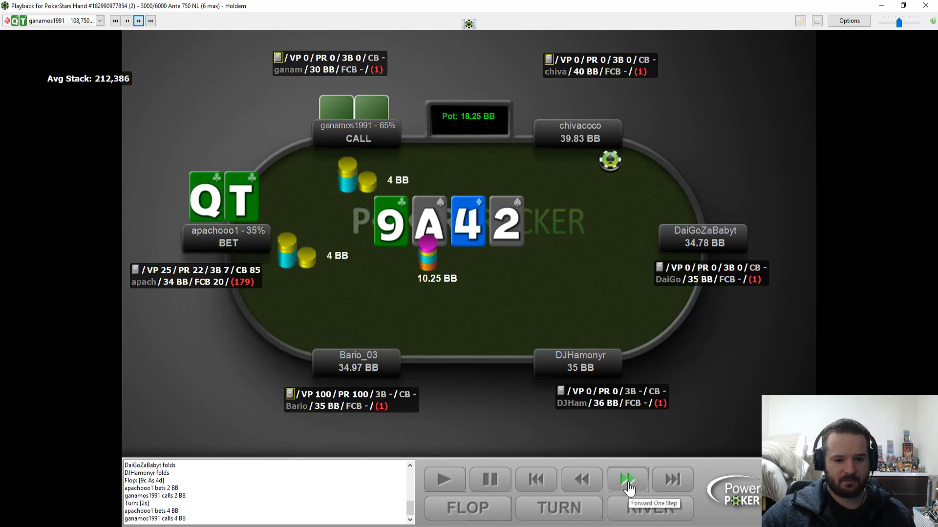
Replay the QT suited hand's river with the hero's 8 BB bet through showdown and move on to the J8 suited hand.
{"action": "left_click", "coordinate": [628, 488]}
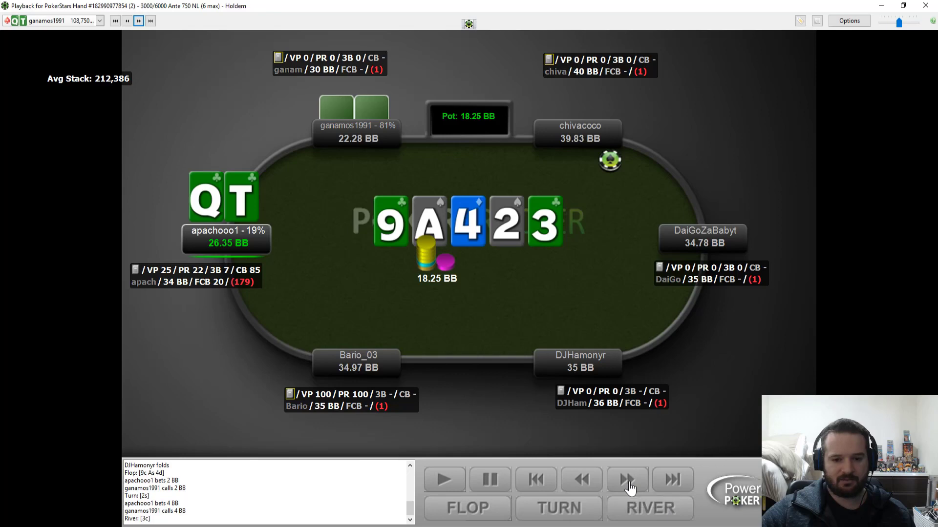
{"action": "left_click", "coordinate": [628, 489]}
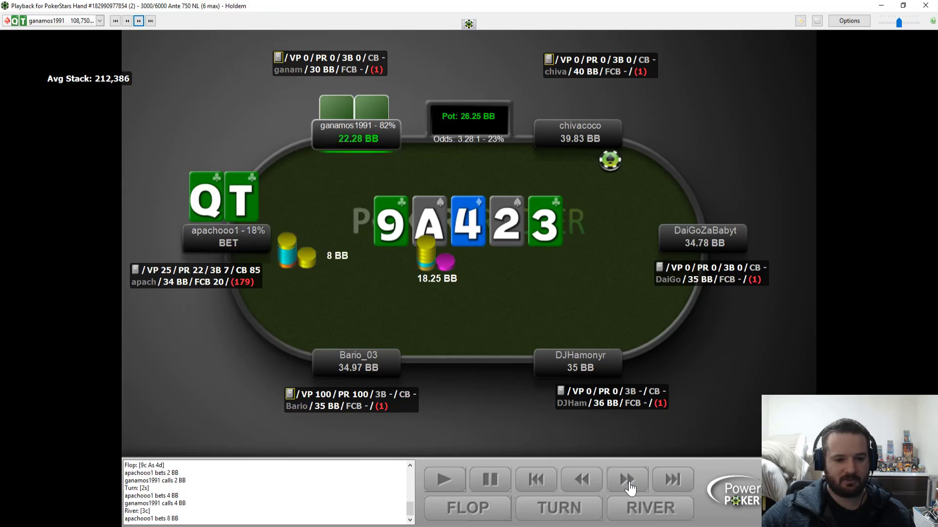
{"action": "left_click", "coordinate": [628, 484]}
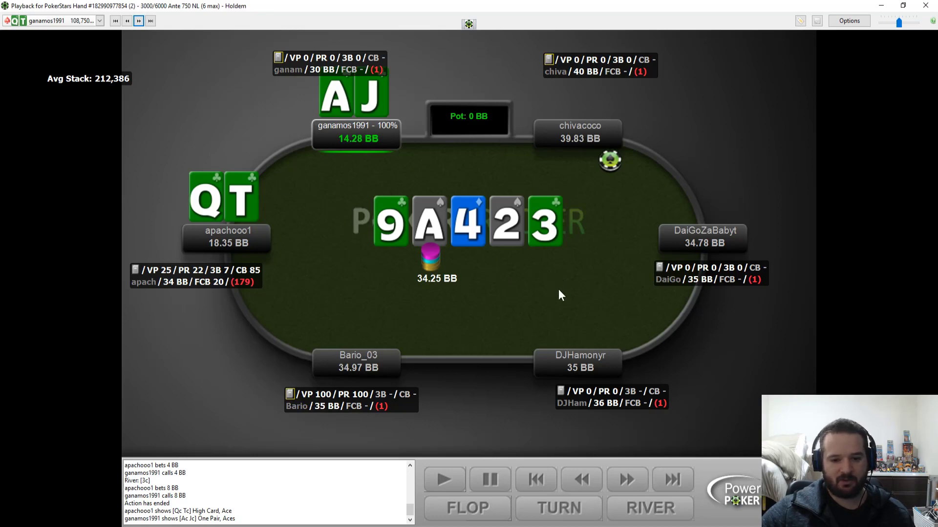
{"action": "left_click", "coordinate": [624, 488]}
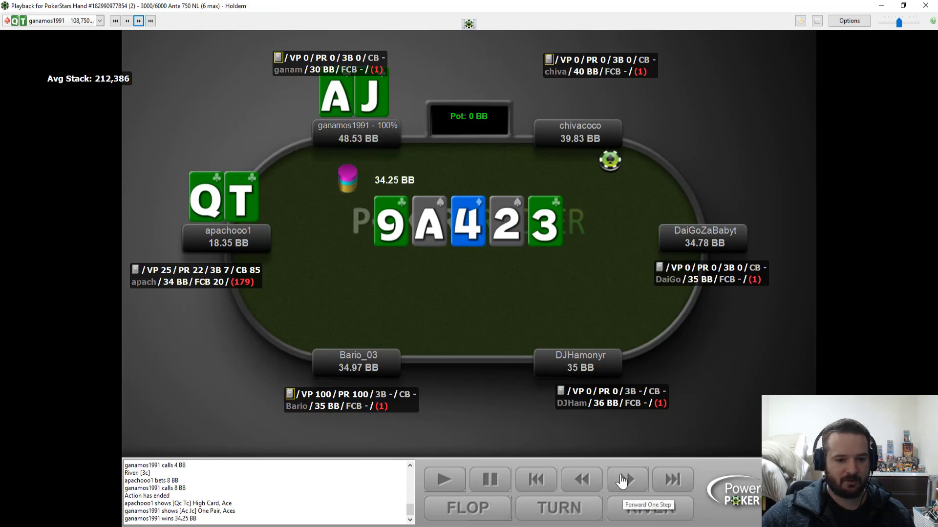
{"action": "left_click", "coordinate": [140, 22]}
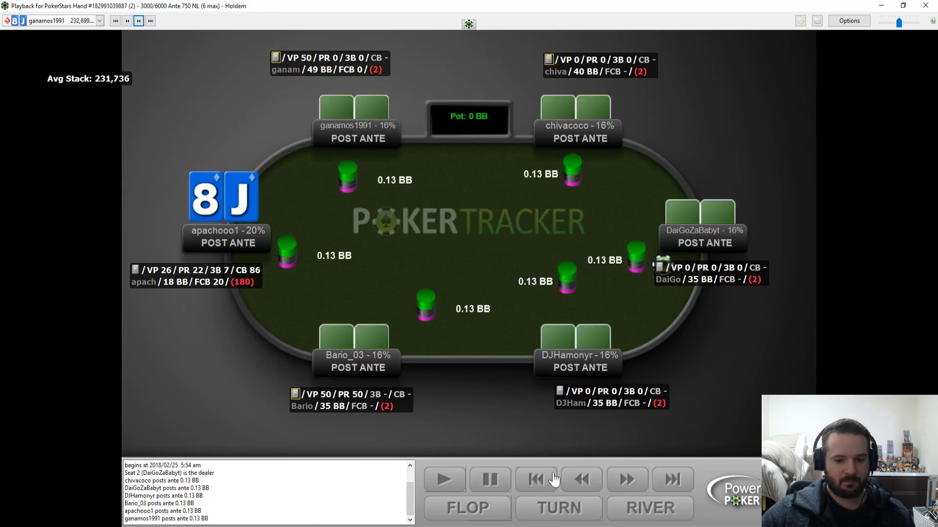
Step the J8 suited hand through the preflop raises to 2, 3 and 4 BB up to the hero's decision, rechecking the 3 BB reraise.
{"action": "left_click", "coordinate": [627, 481]}
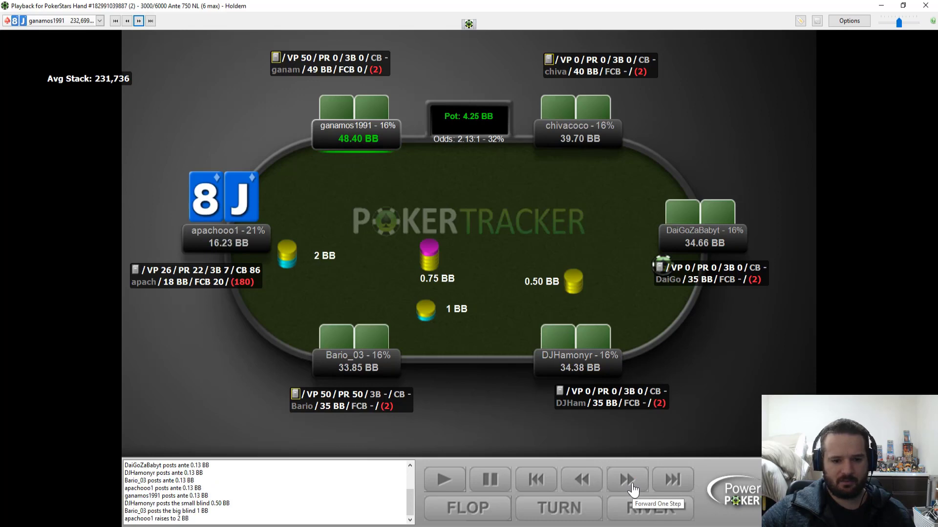
{"action": "left_click", "coordinate": [627, 481]}
{"action": "left_click", "coordinate": [627, 481]}
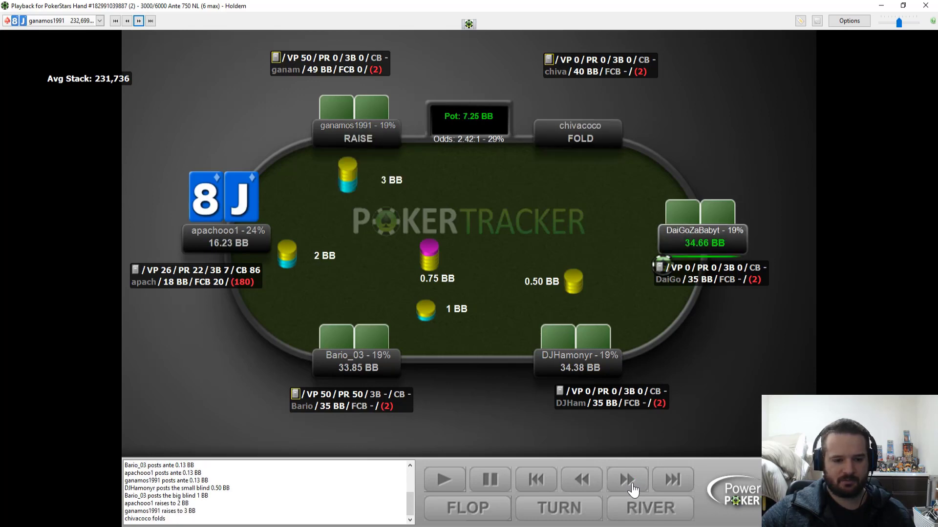
{"action": "left_click", "coordinate": [595, 486]}
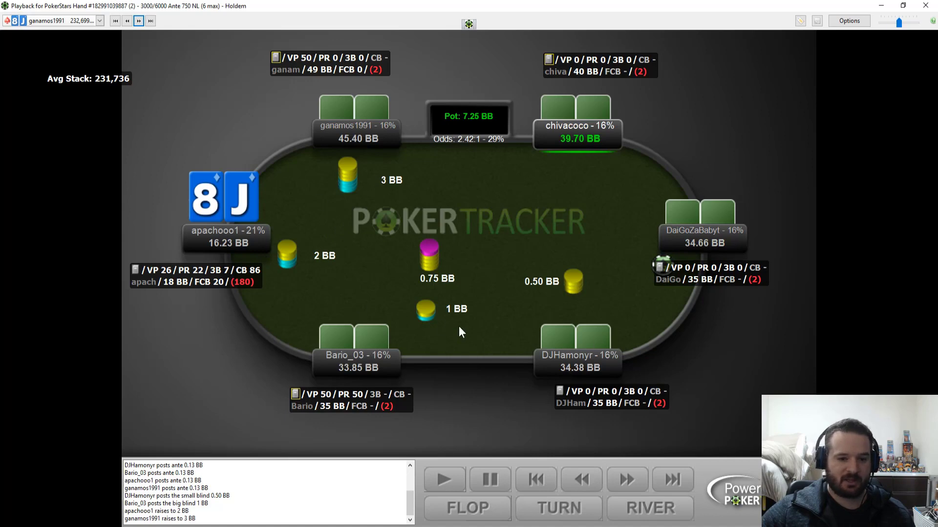
{"action": "left_click", "coordinate": [636, 488]}
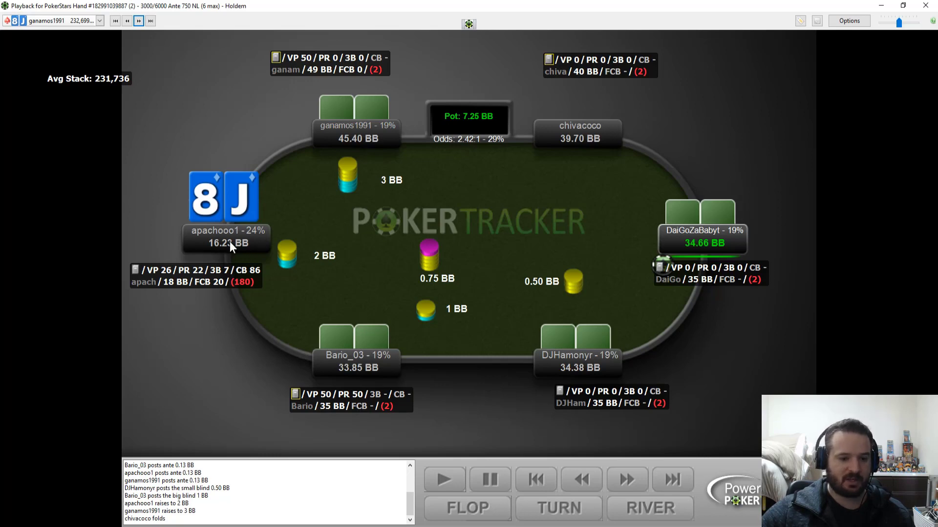
{"action": "left_click", "coordinate": [630, 488]}
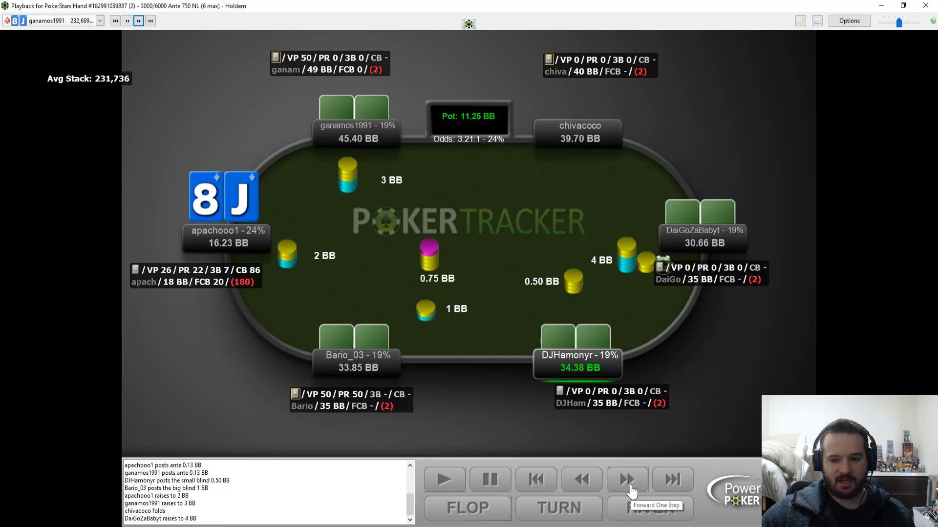
{"action": "left_click", "coordinate": [631, 488]}
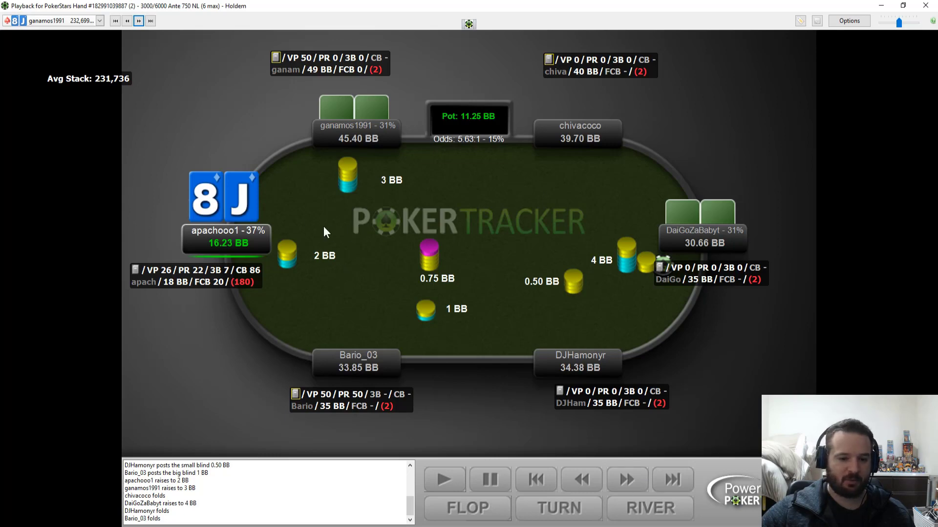
Replay the J8 suited hand from the hero's preflop fold through the opponents' all-in showdown and move on to the Q8 offsuit hand.
{"action": "left_click", "coordinate": [623, 486]}
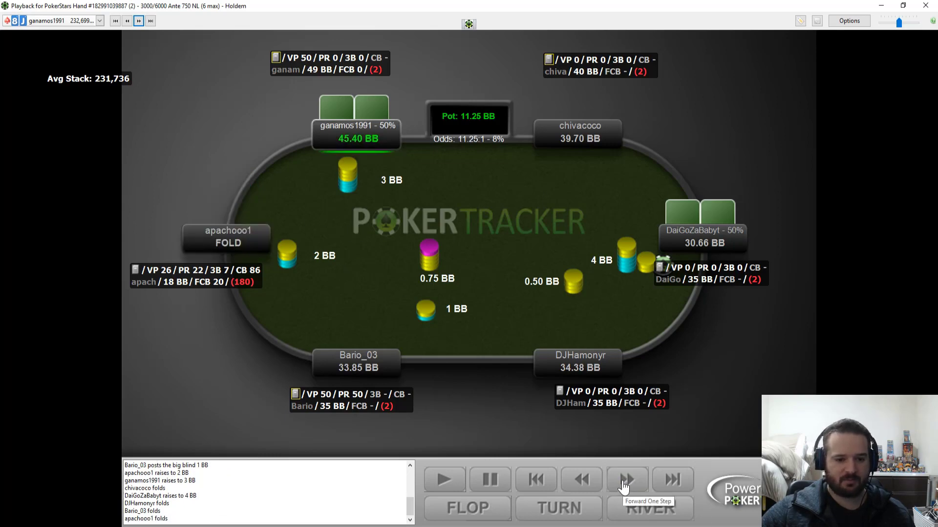
{"action": "left_click", "coordinate": [624, 486]}
{"action": "left_click", "coordinate": [624, 486]}
{"action": "left_click", "coordinate": [624, 485]}
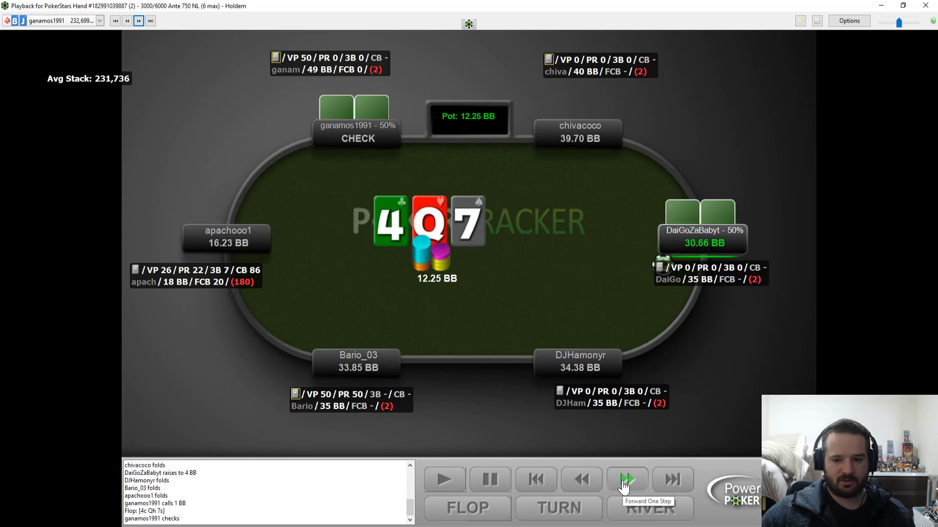
{"action": "left_click", "coordinate": [624, 486]}
{"action": "left_click", "coordinate": [623, 486]}
{"action": "left_click", "coordinate": [624, 486]}
{"action": "left_click", "coordinate": [623, 486]}
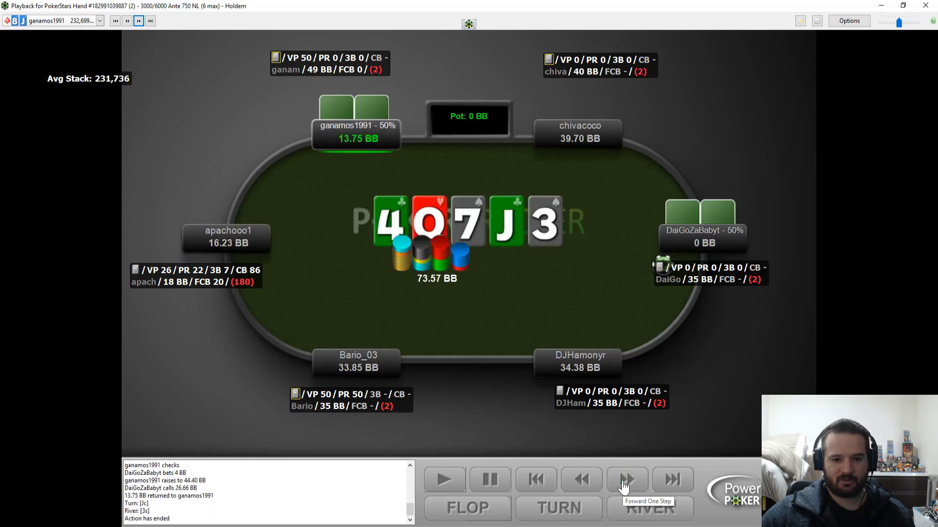
{"action": "left_click", "coordinate": [623, 486]}
{"action": "left_click", "coordinate": [624, 486]}
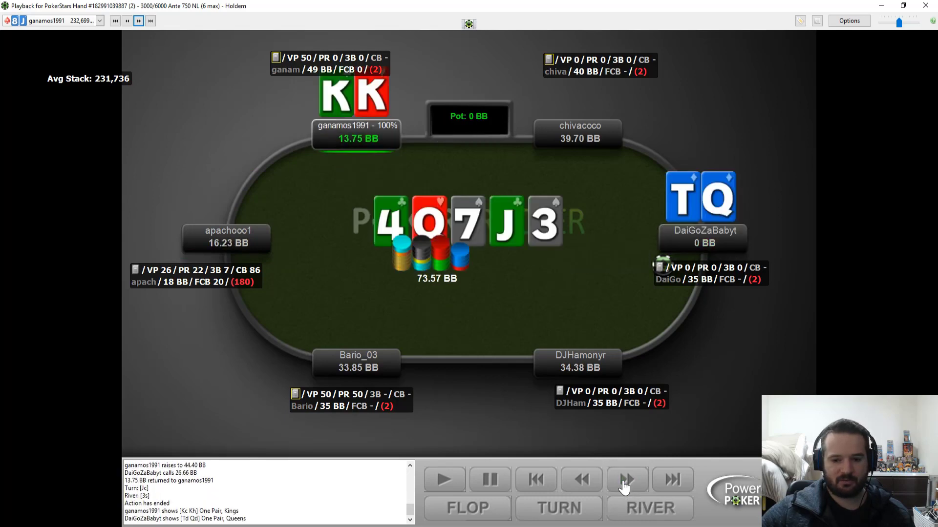
{"action": "left_click", "coordinate": [624, 486]}
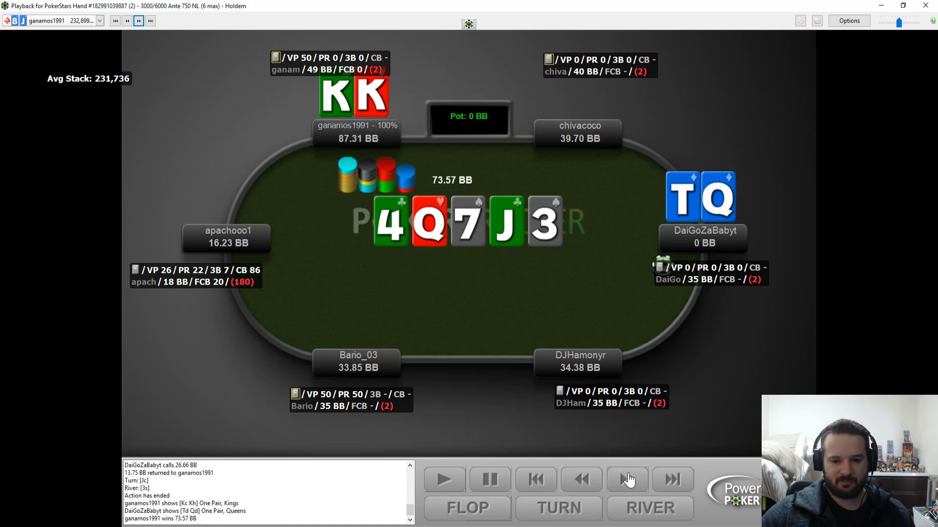
{"action": "left_click", "coordinate": [140, 21]}
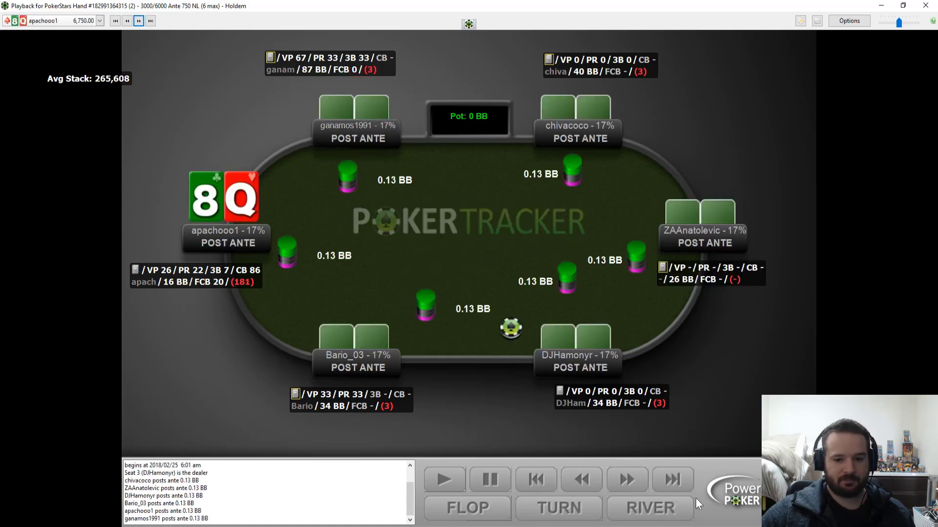
Pass through the Q8 offsuit hand and bring the AK offsuit hand to the hero's small-blind decision before the 17.23 BB all-in.
{"action": "left_click", "coordinate": [628, 481]}
{"action": "left_click", "coordinate": [629, 482]}
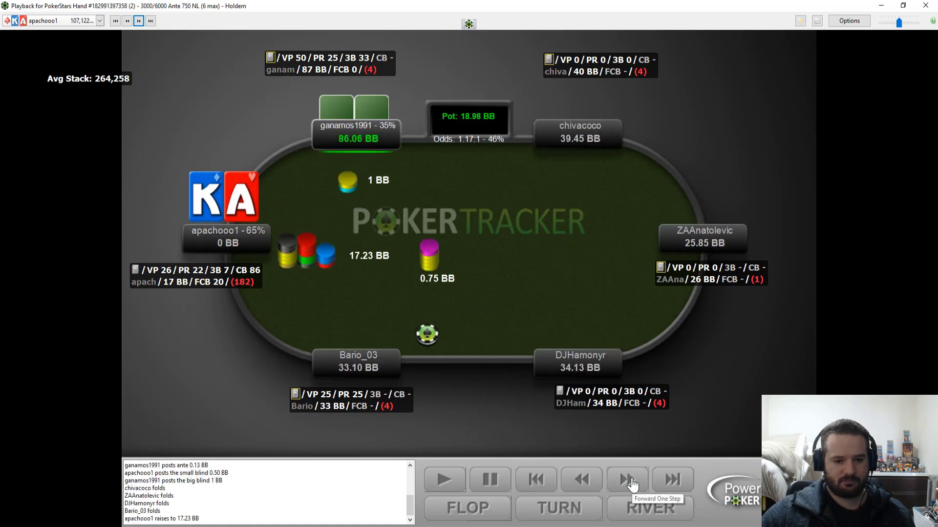
{"action": "left_click", "coordinate": [584, 481]}
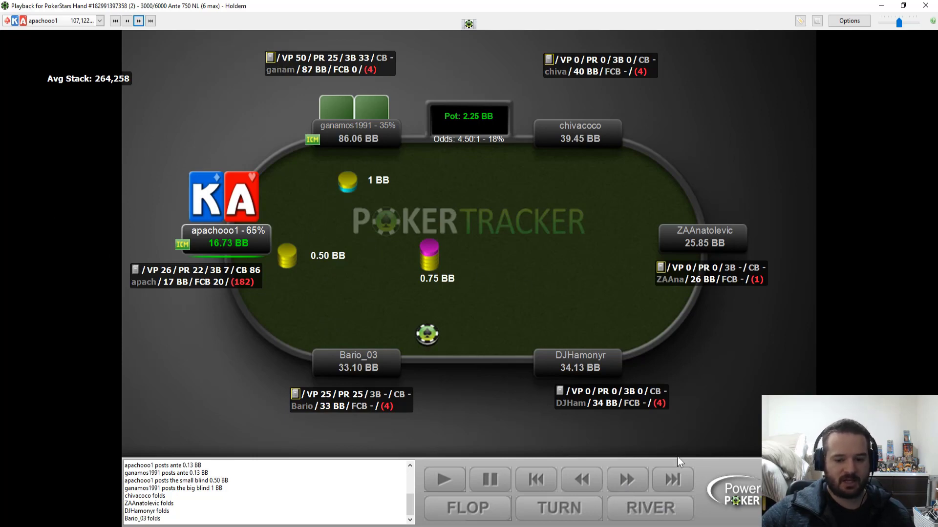
Replay the AK offsuit hand's 17.23 BB all-in and call through showdown and move on to the 62 offsuit hand.
{"action": "left_click", "coordinate": [629, 487]}
{"action": "left_click", "coordinate": [629, 487]}
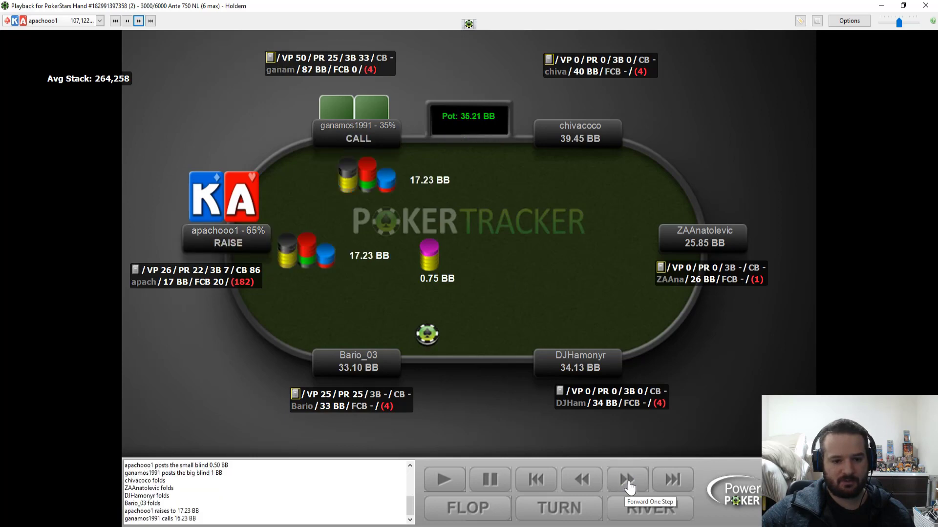
{"action": "left_click", "coordinate": [629, 487]}
{"action": "left_click", "coordinate": [629, 487]}
{"action": "left_click", "coordinate": [629, 487]}
{"action": "left_click", "coordinate": [629, 487]}
{"action": "left_click", "coordinate": [629, 487]}
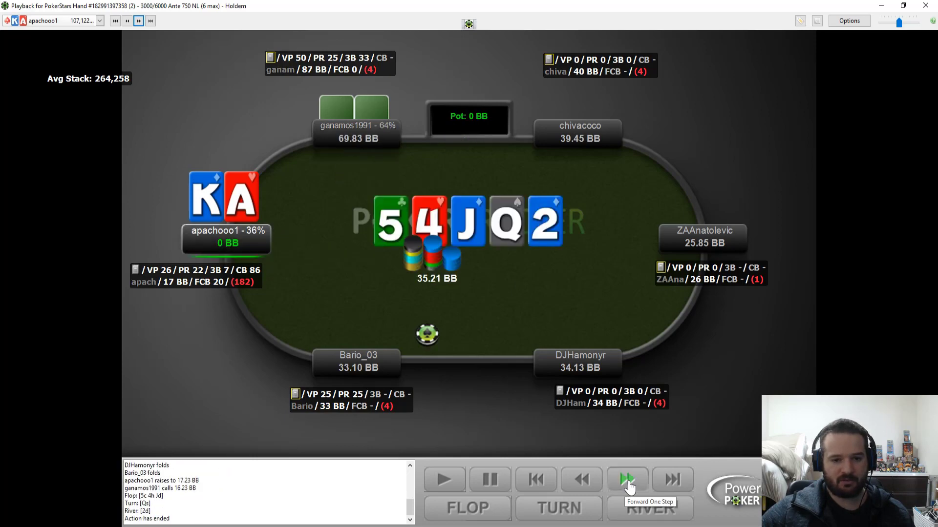
{"action": "left_click", "coordinate": [629, 487]}
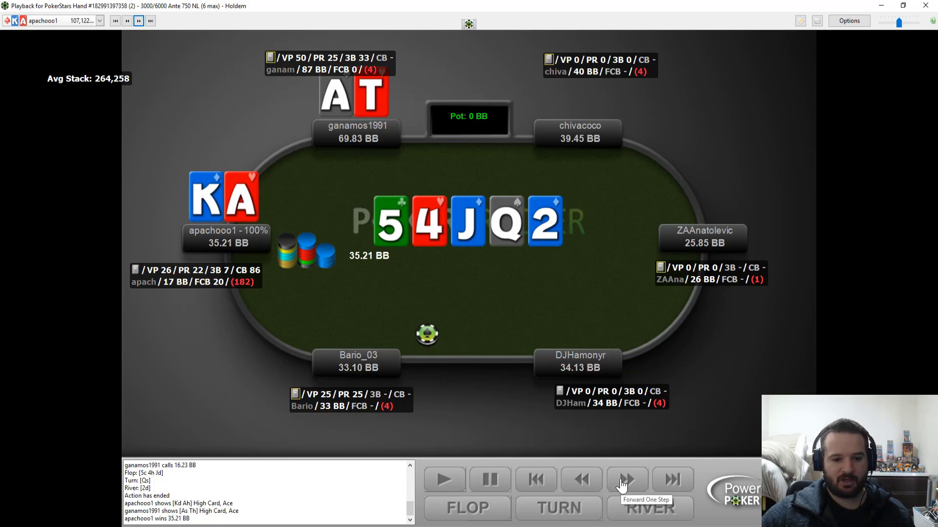
{"action": "left_click", "coordinate": [139, 21]}
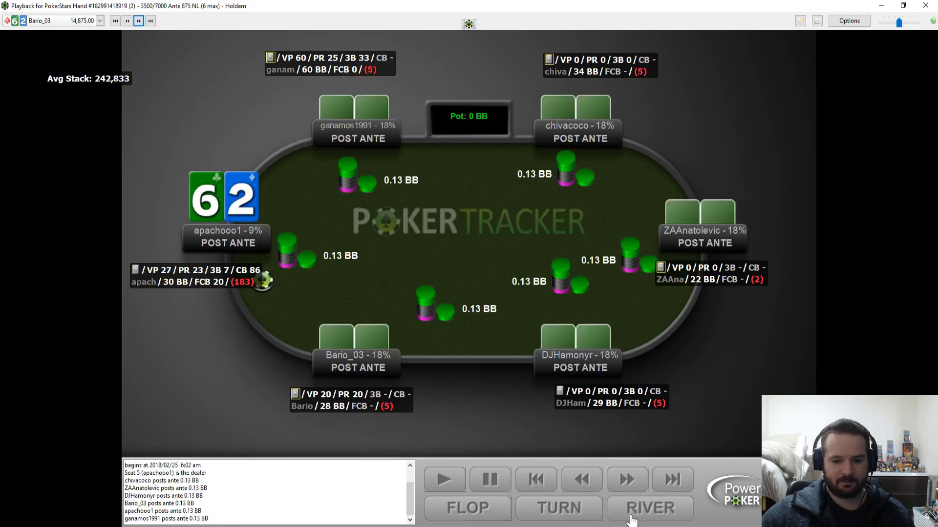
Run quickly through the 62, 72 and T8 offsuit hands and play the T7 suited hand to its end.
{"action": "left_click", "coordinate": [627, 483]}
{"action": "left_click", "coordinate": [625, 481]}
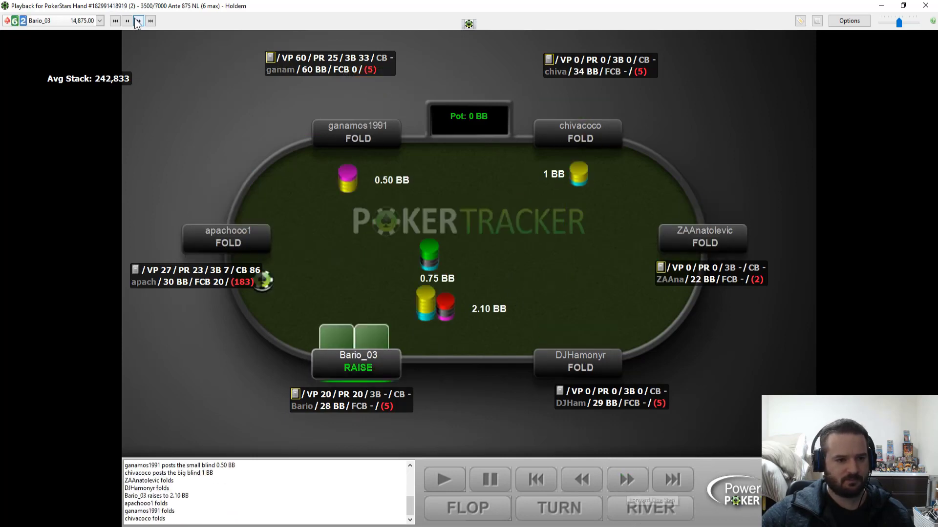
{"action": "left_click", "coordinate": [138, 21]}
{"action": "left_click", "coordinate": [627, 481]}
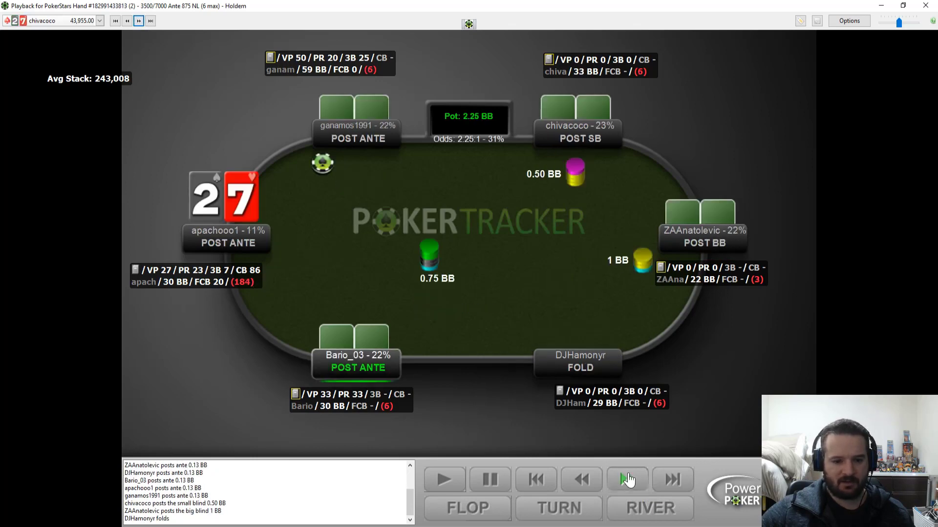
{"action": "left_click", "coordinate": [136, 22]}
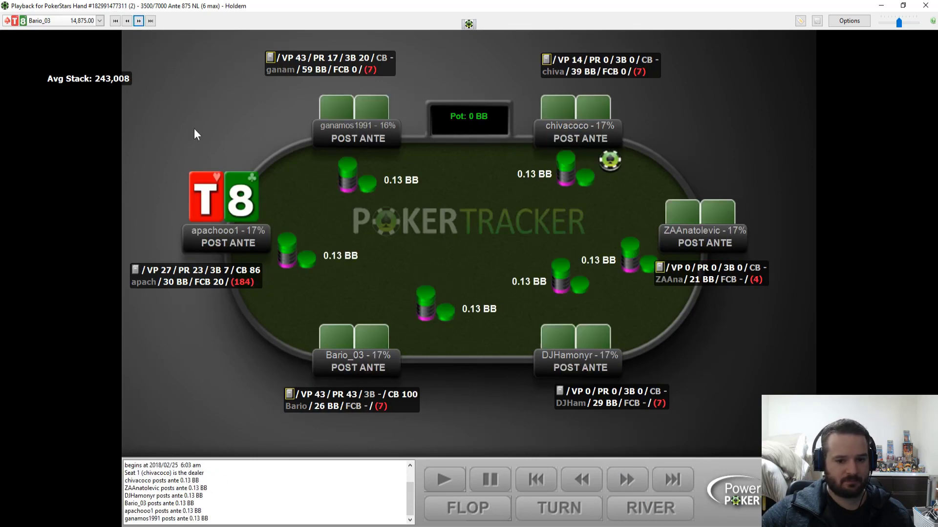
{"action": "left_click", "coordinate": [640, 480]}
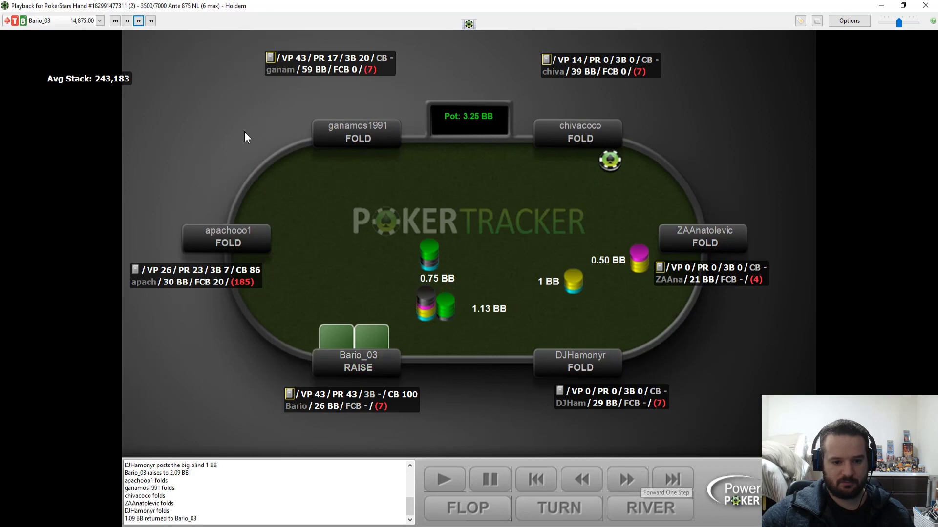
{"action": "left_click", "coordinate": [138, 21]}
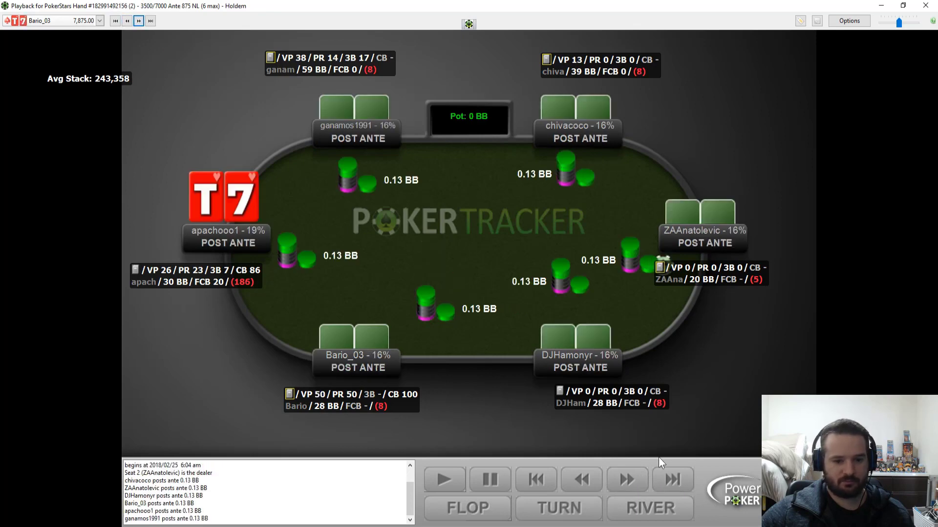
{"action": "left_click", "coordinate": [628, 480]}
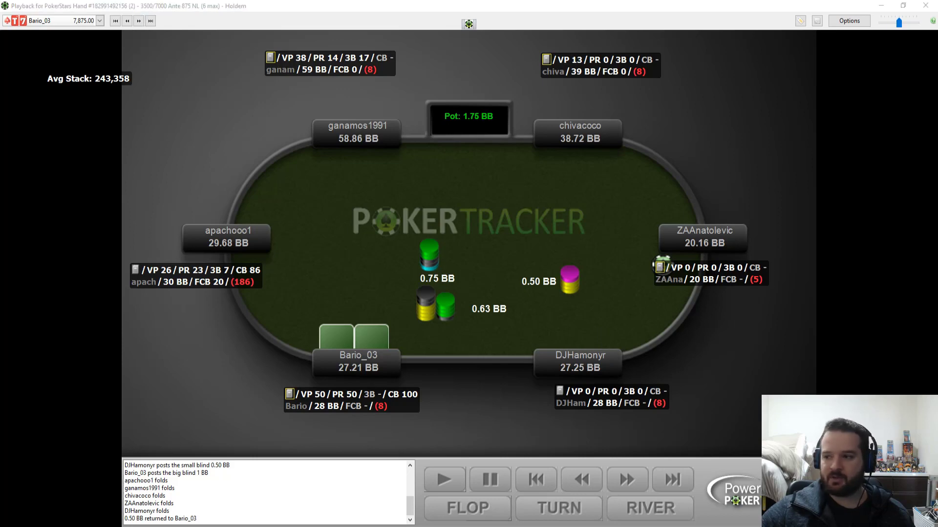
{"action": "mouse_move", "coordinate": [937, 112]}
{"action": "left_mouse_down"}
{"action": "mouse_move", "coordinate": [617, 112]}
{"action": "mouse_move", "coordinate": [570, 102]}
{"action": "mouse_move", "coordinate": [937, 102]}
{"action": "left_mouse_up"}
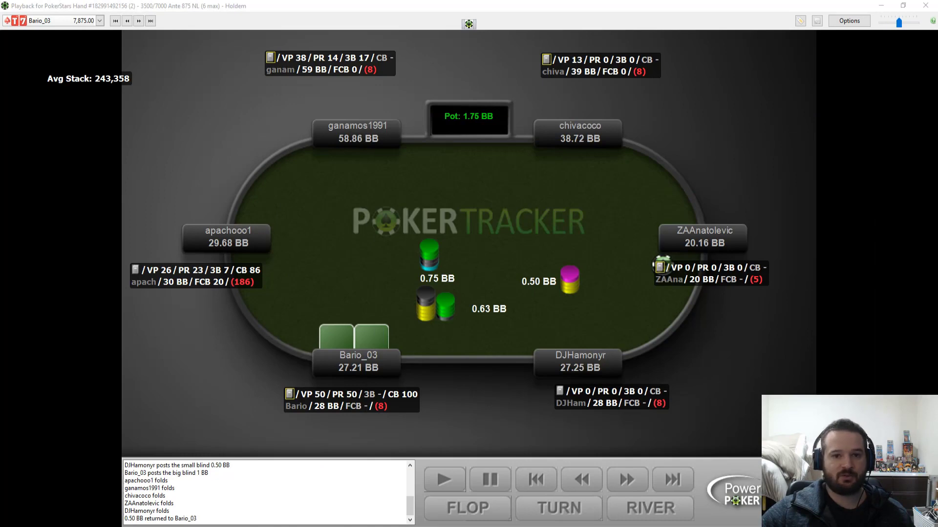
Step the 54 offsuit hand past the big blind's call of the hero's 2 BB raise to the flop.
{"action": "left_click", "coordinate": [612, 213]}
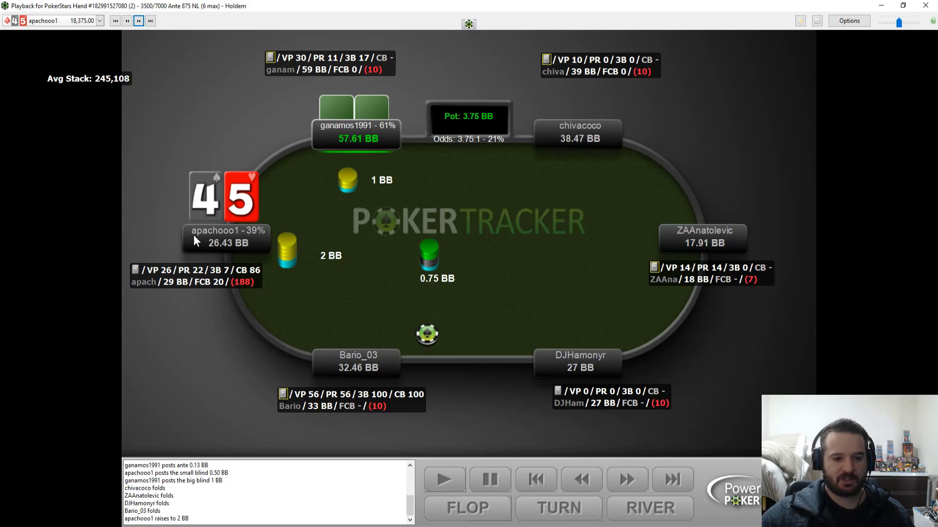
{"action": "left_click", "coordinate": [625, 483]}
{"action": "left_click", "coordinate": [625, 483]}
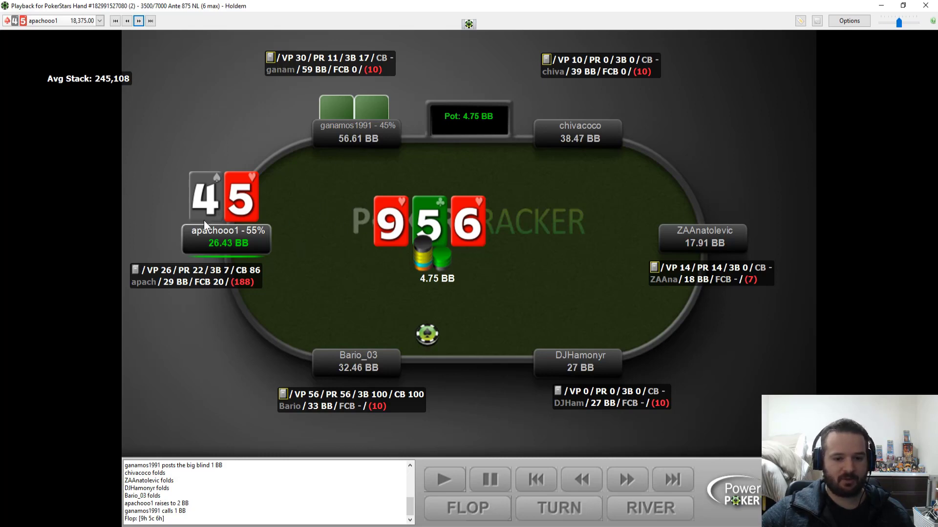
Play the 54 offsuit hand through the hero's 2.37 BB flop bet to its end and move on to the 85 offsuit hand.
{"action": "left_click", "coordinate": [627, 481]}
{"action": "left_click", "coordinate": [626, 481]}
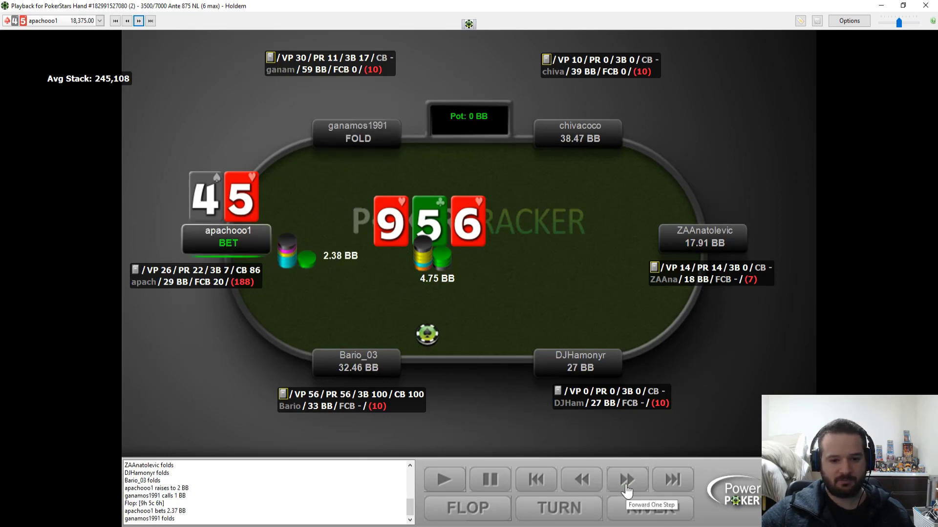
{"action": "left_click", "coordinate": [139, 21]}
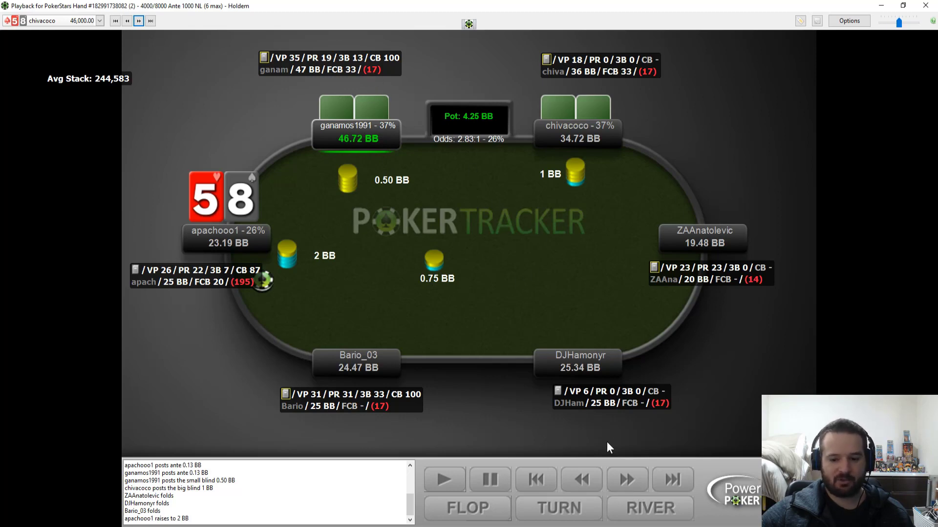
Replay the 85 offsuit hand from the big blind's call through the 33.72 BB flop check-raise to the hero's fold.
{"action": "left_click", "coordinate": [637, 490]}
{"action": "left_click", "coordinate": [638, 490]}
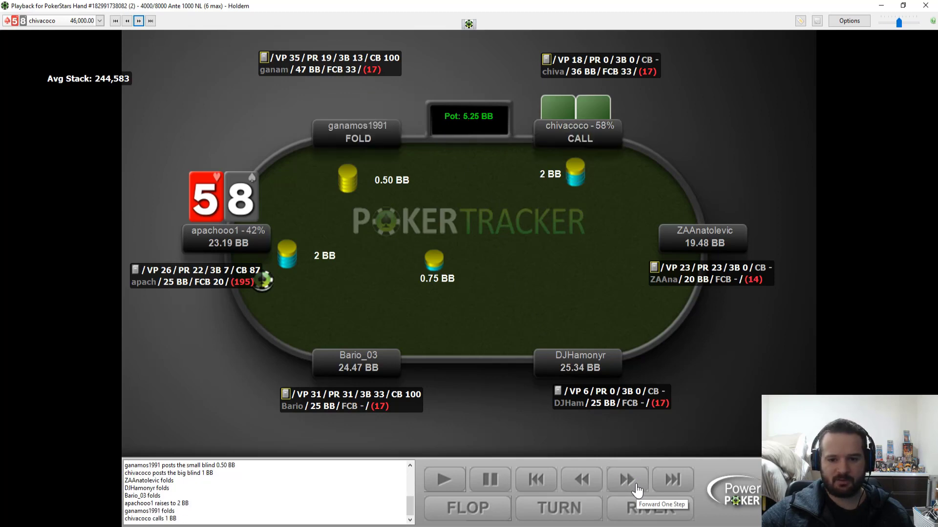
{"action": "left_click", "coordinate": [637, 490]}
{"action": "left_click", "coordinate": [638, 490]}
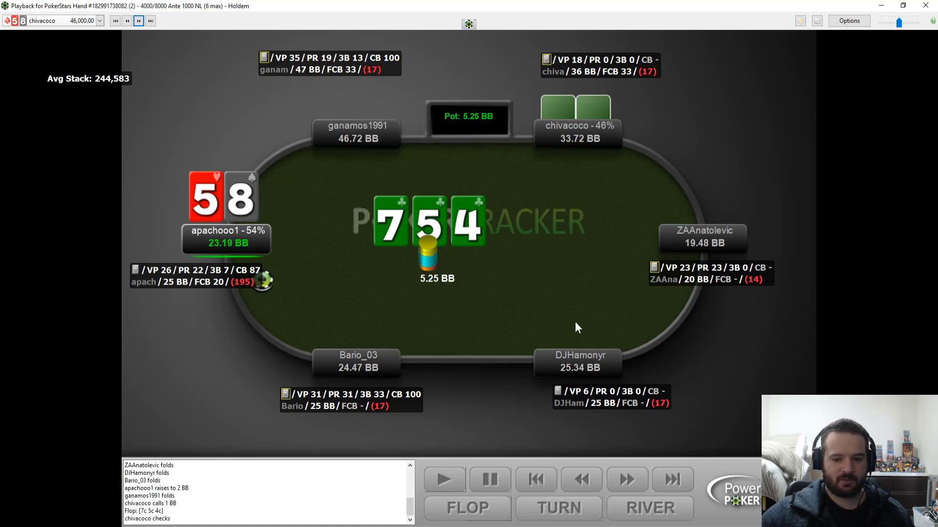
{"action": "left_click", "coordinate": [638, 487]}
{"action": "left_click", "coordinate": [638, 487]}
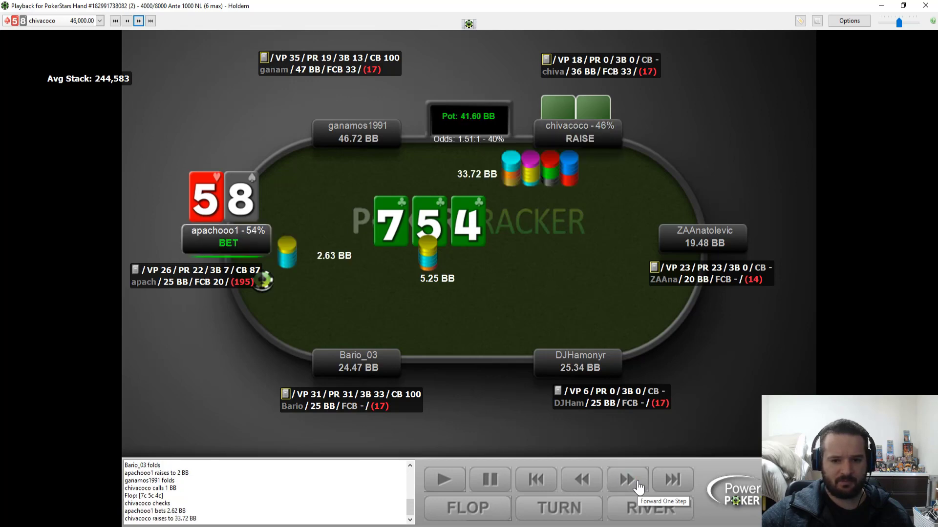
{"action": "left_click", "coordinate": [638, 487]}
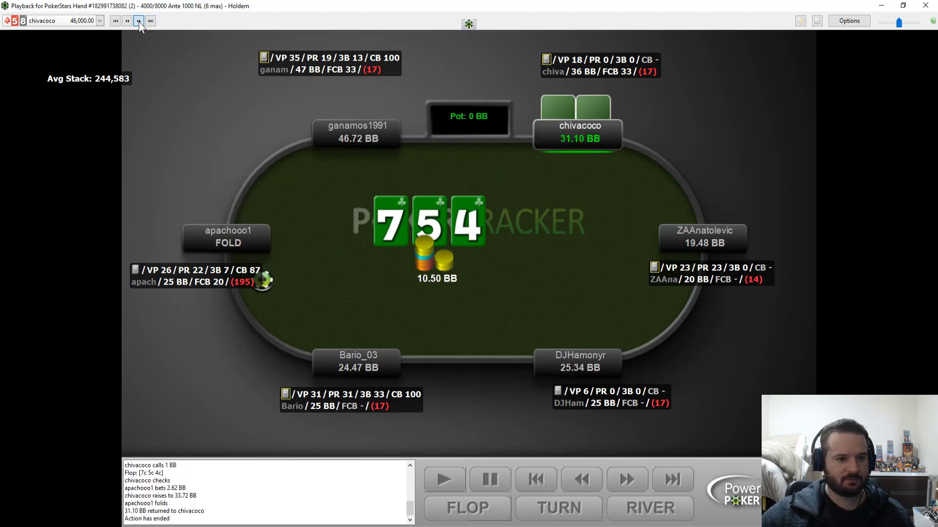
Pass through the T3 offsuit hand and bring the K9 offsuit hand to the hero's preflop decision.
{"action": "left_click", "coordinate": [139, 21]}
{"action": "left_click", "coordinate": [648, 486]}
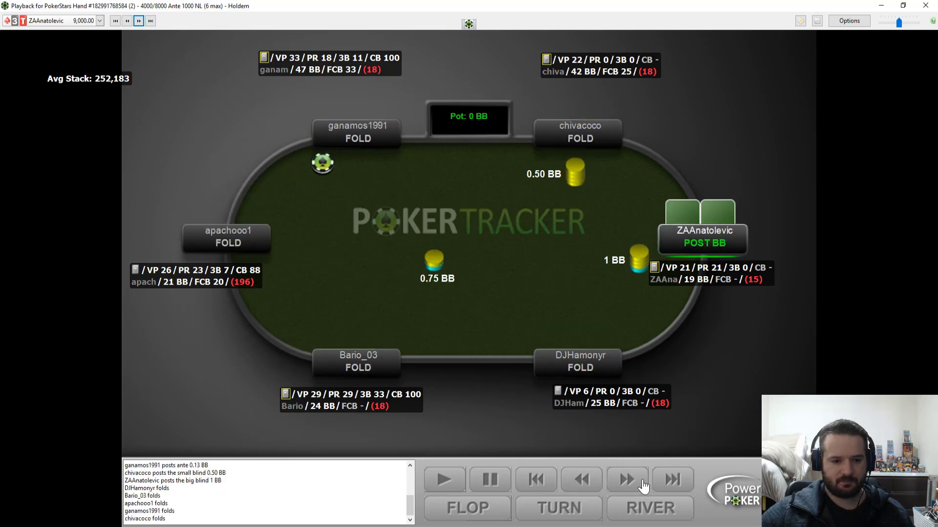
{"action": "left_click", "coordinate": [140, 22]}
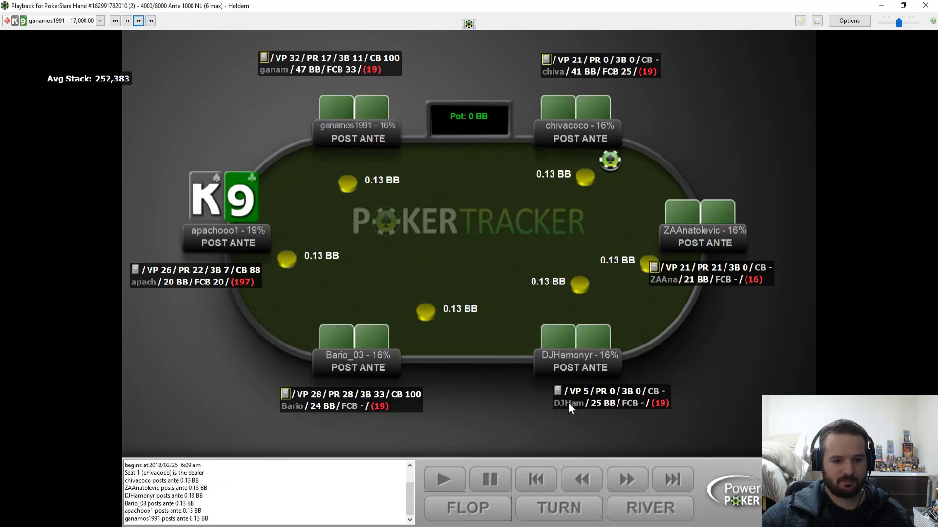
{"action": "left_click", "coordinate": [627, 483]}
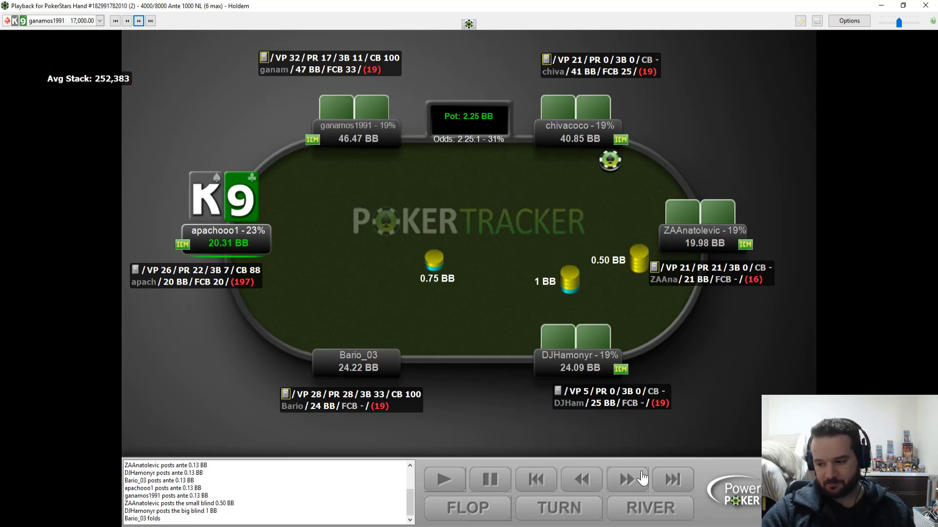
Go back through the T3 offsuit hand to the 85 offsuit hand and stop at the hero's decision on the 7-5-4 flop.
{"action": "left_click", "coordinate": [126, 21]}
{"action": "left_click", "coordinate": [139, 21]}
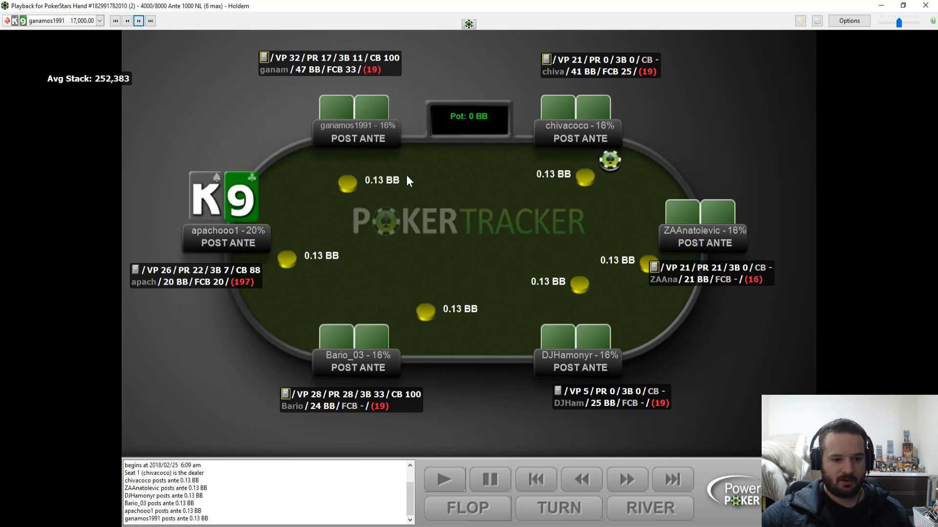
{"action": "left_click", "coordinate": [627, 481]}
{"action": "left_click", "coordinate": [129, 21]}
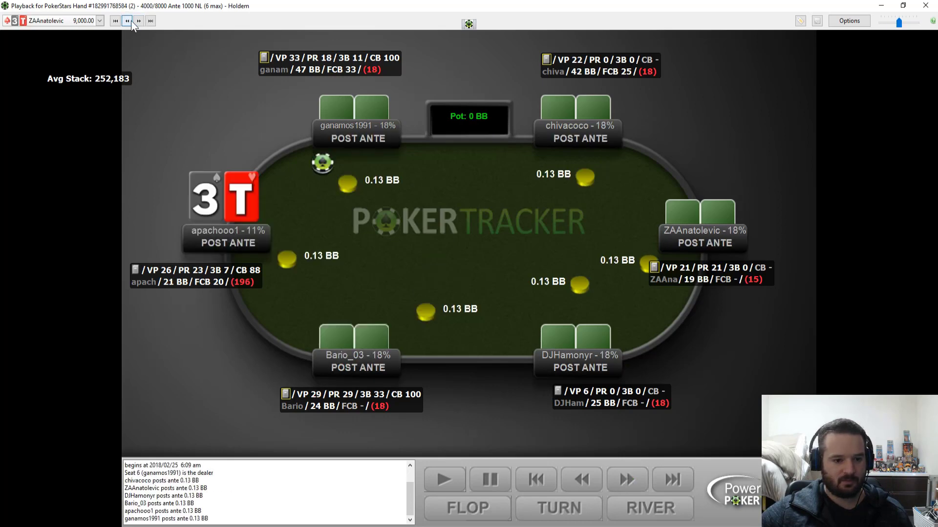
{"action": "left_click", "coordinate": [624, 481]}
{"action": "left_click", "coordinate": [624, 481]}
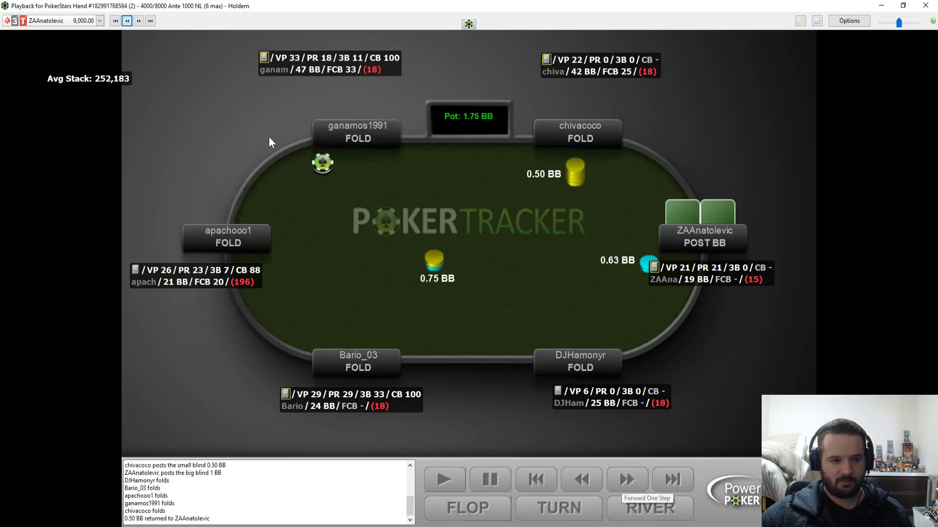
{"action": "left_click", "coordinate": [127, 21]}
{"action": "left_click", "coordinate": [624, 481]}
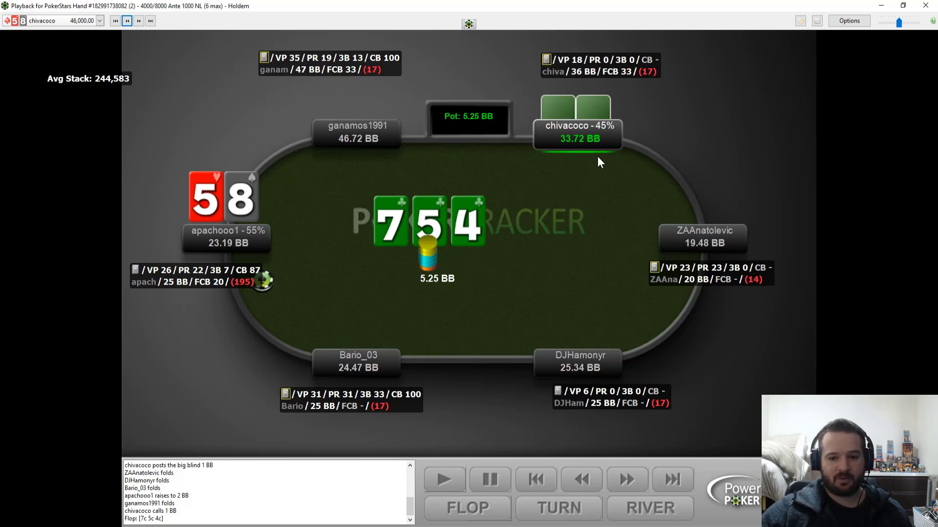
{"action": "left_click", "coordinate": [622, 483]}
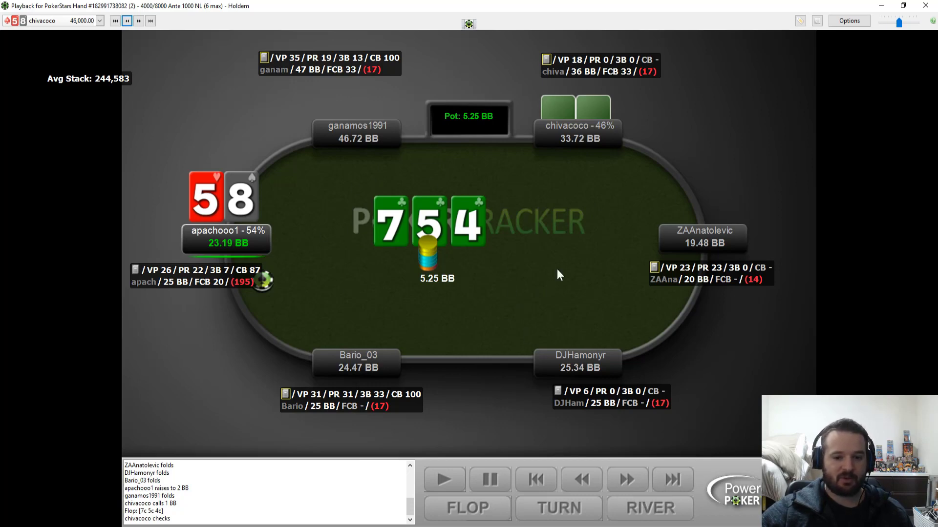
Run quickly through the T3 and K9 offsuit hands and move on to the A6 offsuit hand.
{"action": "left_click", "coordinate": [139, 21]}
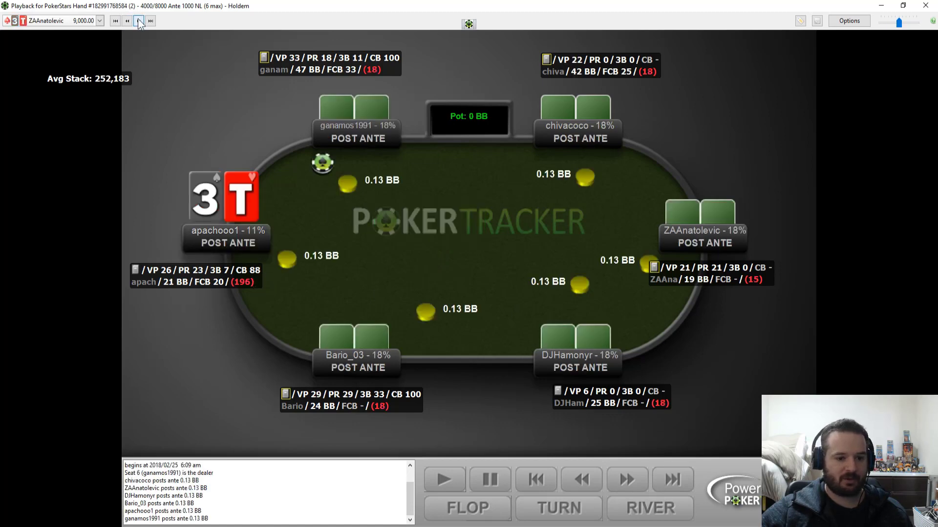
{"action": "left_click", "coordinate": [620, 486]}
{"action": "left_click", "coordinate": [620, 487]}
{"action": "left_click", "coordinate": [621, 487]}
{"action": "left_click", "coordinate": [620, 487]}
{"action": "left_click", "coordinate": [621, 487]}
{"action": "left_click", "coordinate": [620, 487]}
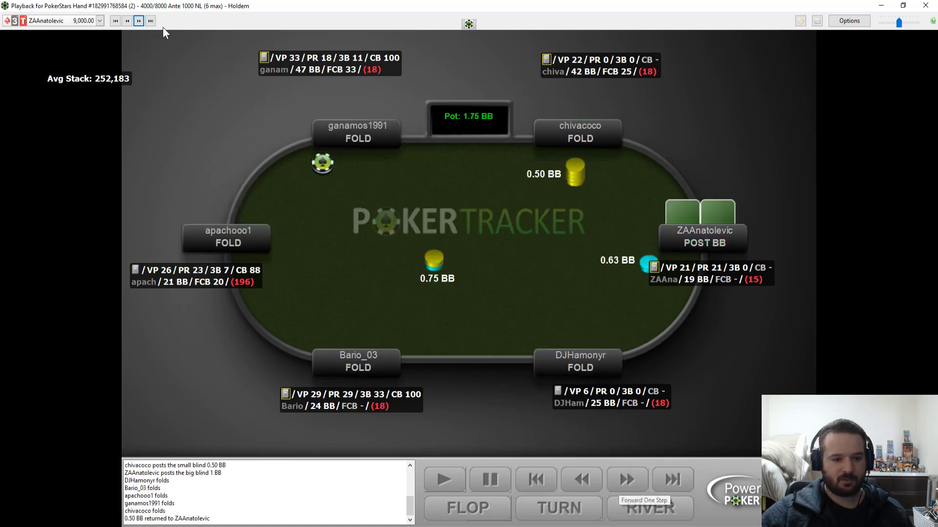
{"action": "left_click", "coordinate": [138, 21]}
{"action": "left_click", "coordinate": [632, 481]}
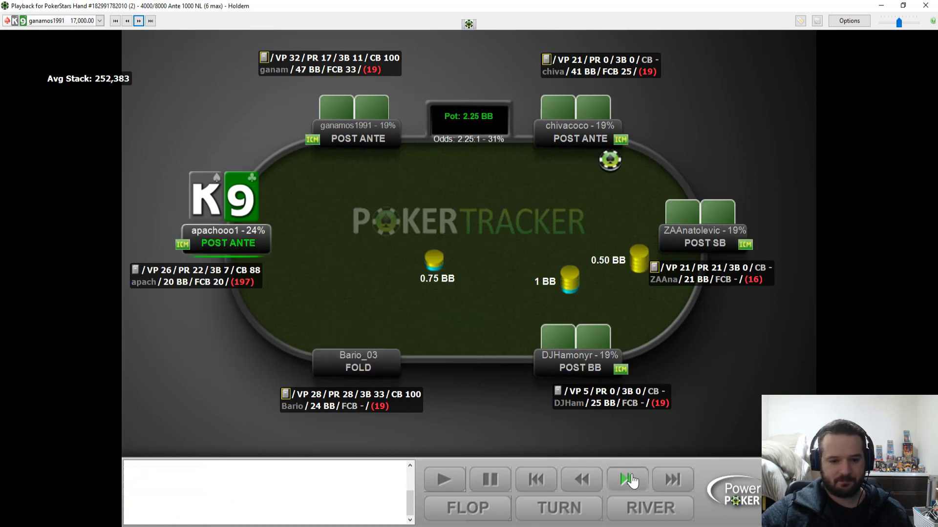
{"action": "left_click", "coordinate": [632, 481]}
{"action": "left_click", "coordinate": [139, 21]}
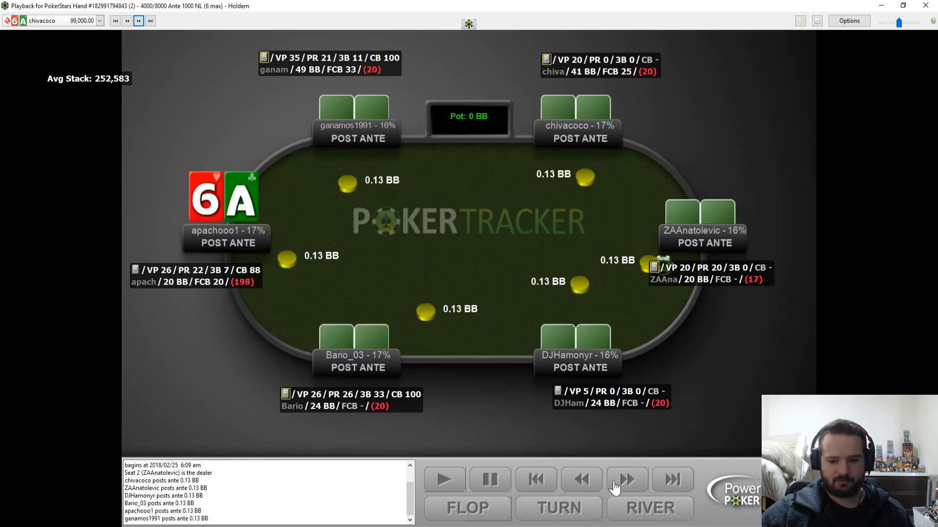
Step the A6 offsuit hand through the hero's 2 BB raise and both calls to the 5-7-T flop.
{"action": "left_click", "coordinate": [631, 490]}
{"action": "left_click", "coordinate": [631, 490]}
{"action": "left_click", "coordinate": [632, 490]}
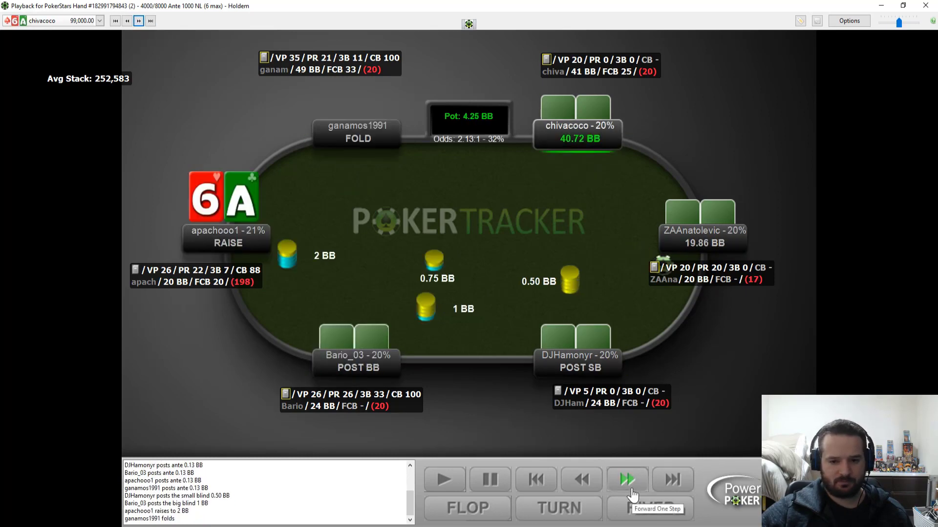
{"action": "left_click", "coordinate": [631, 490]}
{"action": "left_click", "coordinate": [632, 490]}
{"action": "left_click", "coordinate": [632, 490]}
{"action": "left_click", "coordinate": [627, 481]}
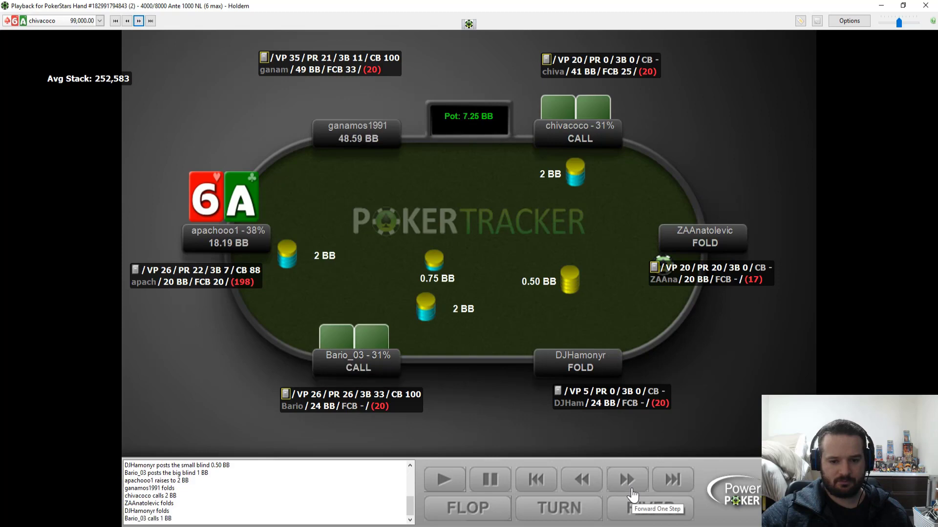
{"action": "left_click", "coordinate": [627, 481]}
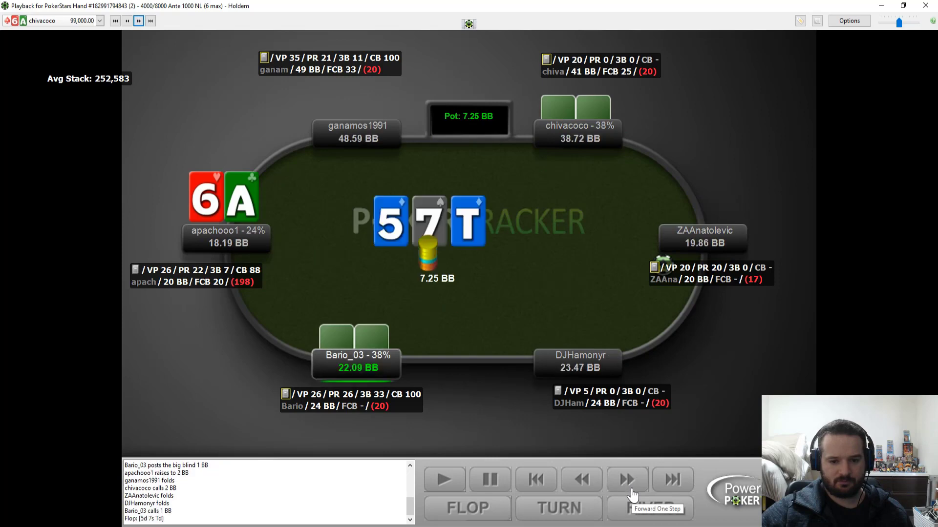
Rewind the A6 offsuit hand from the flop to just after the hero's 2 BB preflop raise.
{"action": "left_click", "coordinate": [581, 481]}
{"action": "left_click", "coordinate": [581, 481]}
{"action": "left_click", "coordinate": [581, 481]}
{"action": "left_click", "coordinate": [581, 481]}
{"action": "left_click", "coordinate": [581, 481]}
{"action": "left_click", "coordinate": [581, 481]}
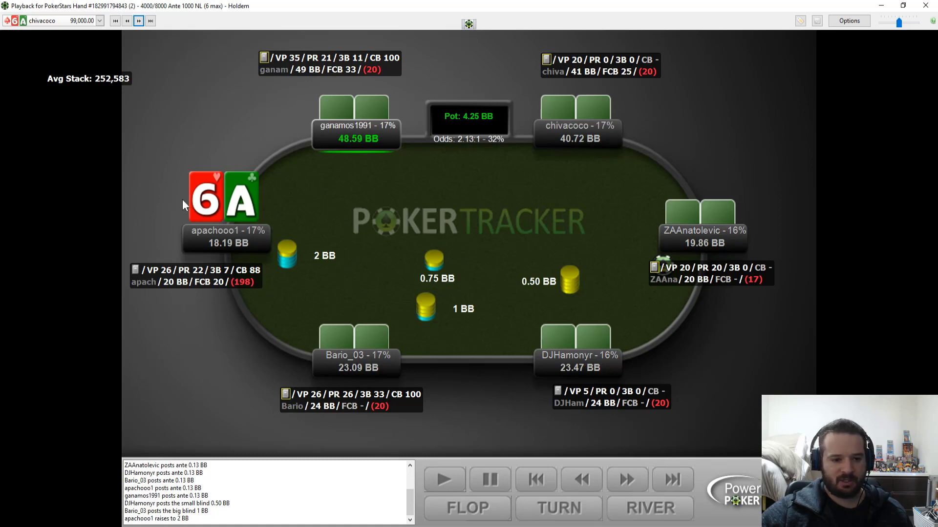
Replay the A6 offsuit hand through the hero's 3.62 BB flop bet and call of the 7.25 BB raise to the turn check.
{"action": "left_click", "coordinate": [630, 481]}
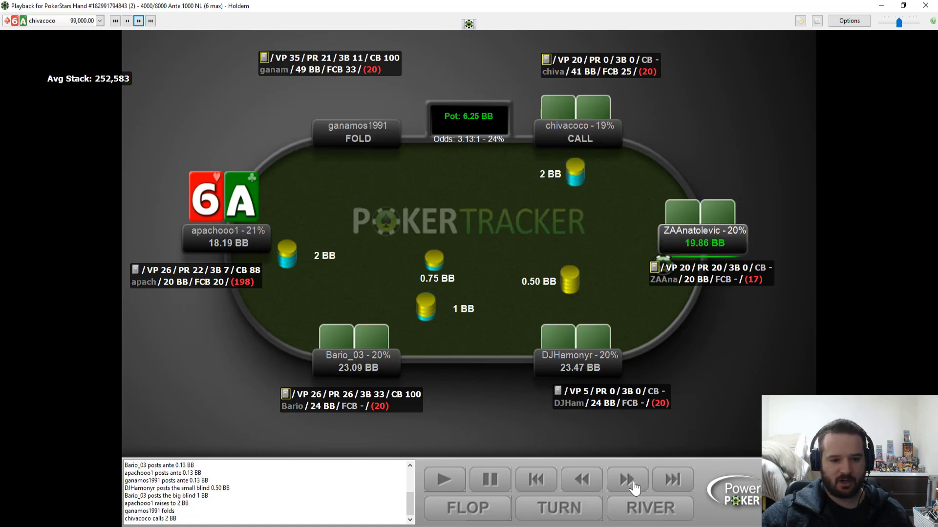
{"action": "left_click", "coordinate": [633, 485]}
{"action": "left_click", "coordinate": [633, 486]}
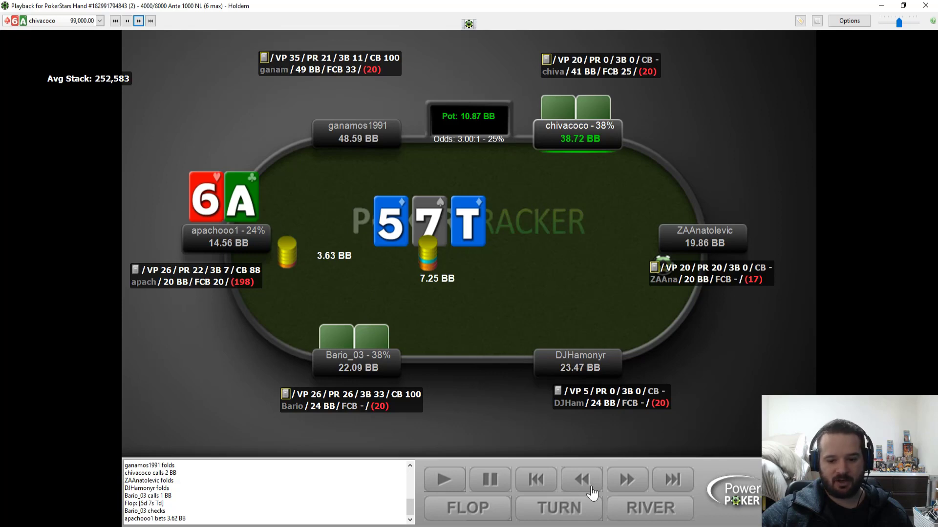
{"action": "left_click", "coordinate": [634, 481]}
{"action": "left_click", "coordinate": [635, 481]}
{"action": "left_click", "coordinate": [634, 481]}
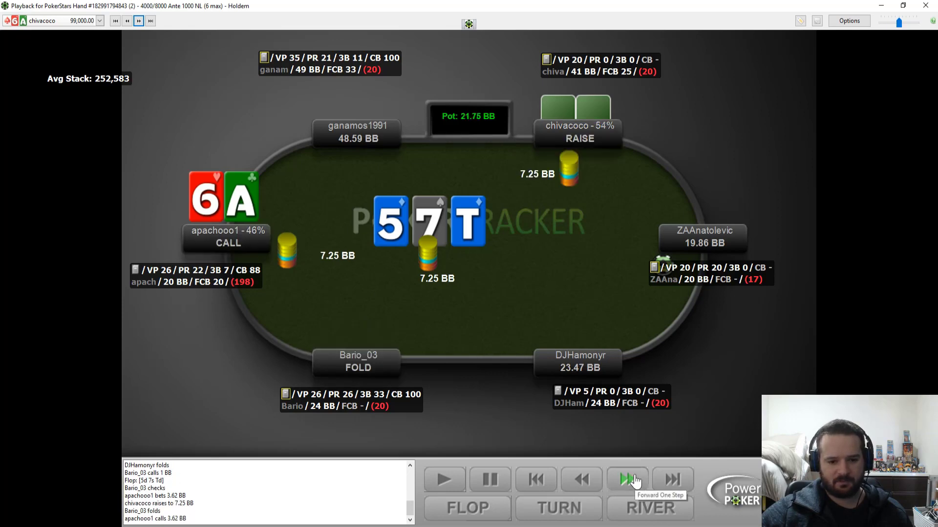
{"action": "left_click", "coordinate": [635, 481]}
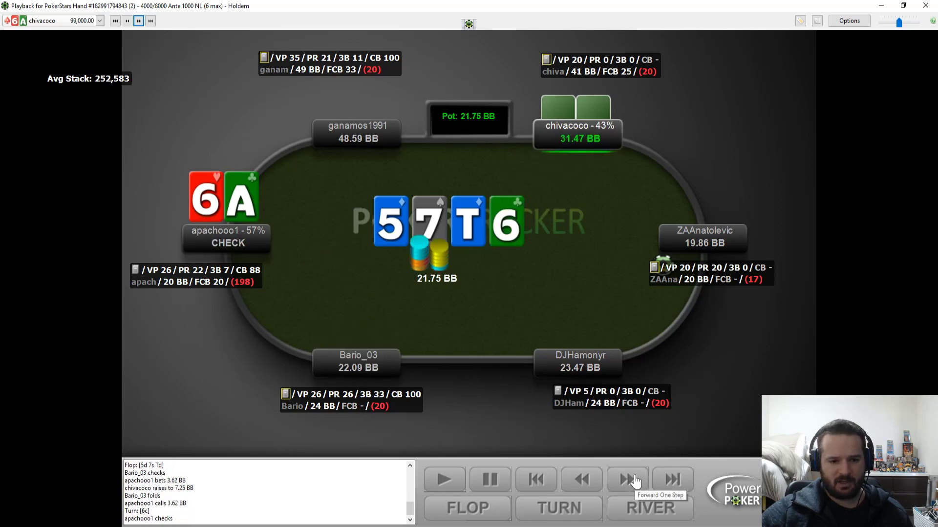
Rewind the A6 offsuit hand from the turn to the hero's flop decision against the raise to 7.25 BB.
{"action": "left_click", "coordinate": [578, 480]}
{"action": "left_click", "coordinate": [579, 480]}
{"action": "left_click", "coordinate": [579, 480]}
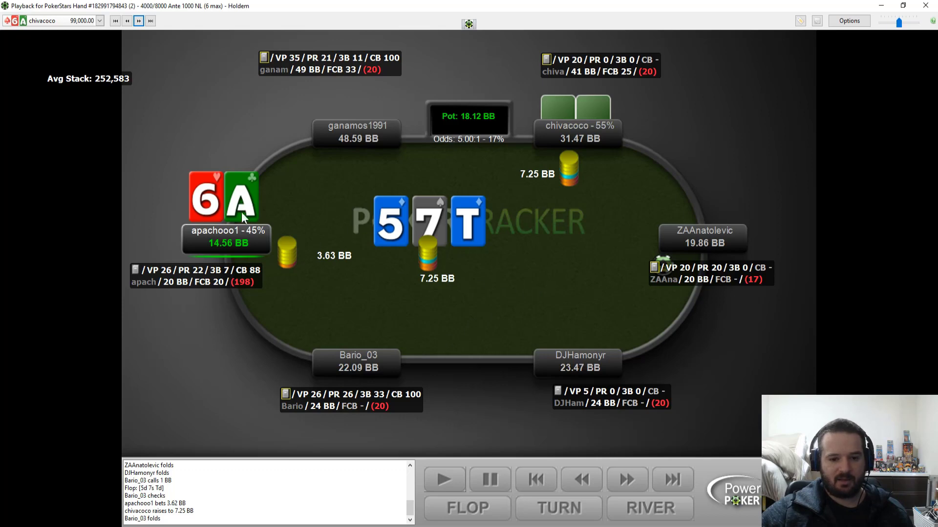
Replay the A6 offsuit hand through the 31.47 BB turn bet and the hero's fold, and move on to the AK offsuit hand.
{"action": "left_click", "coordinate": [630, 488]}
{"action": "left_click", "coordinate": [632, 488]}
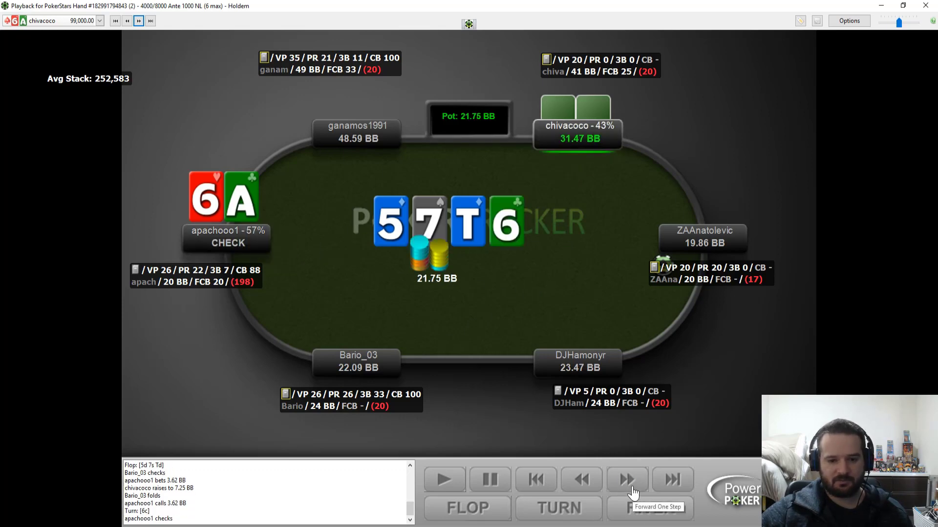
{"action": "left_click", "coordinate": [632, 488]}
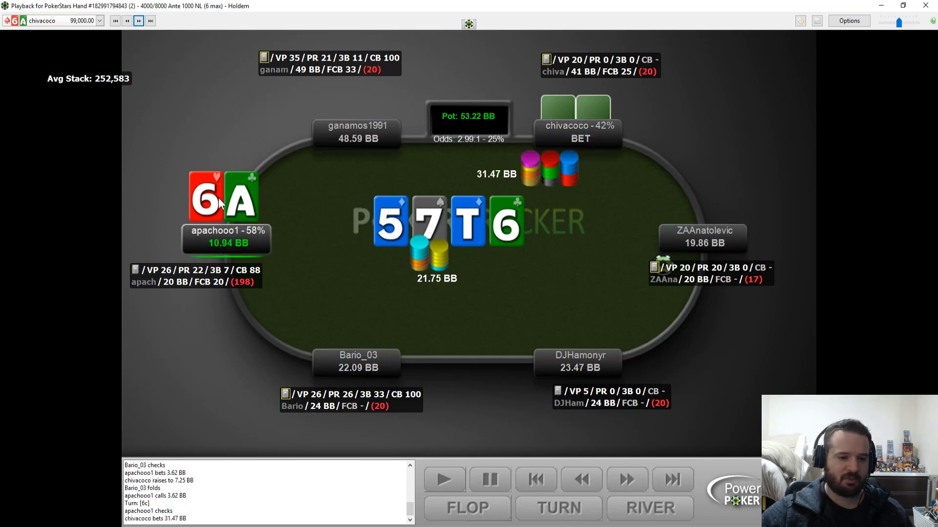
{"action": "left_click", "coordinate": [630, 488]}
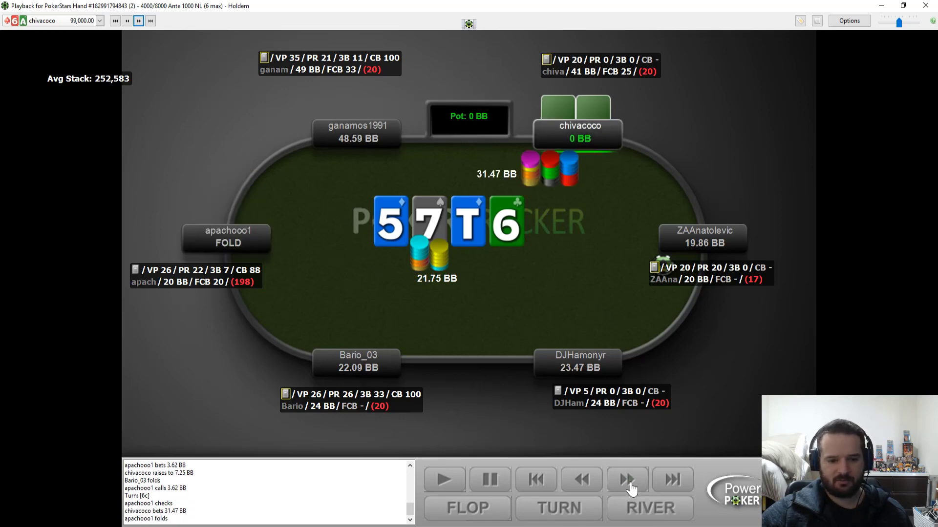
{"action": "left_click", "coordinate": [139, 21]}
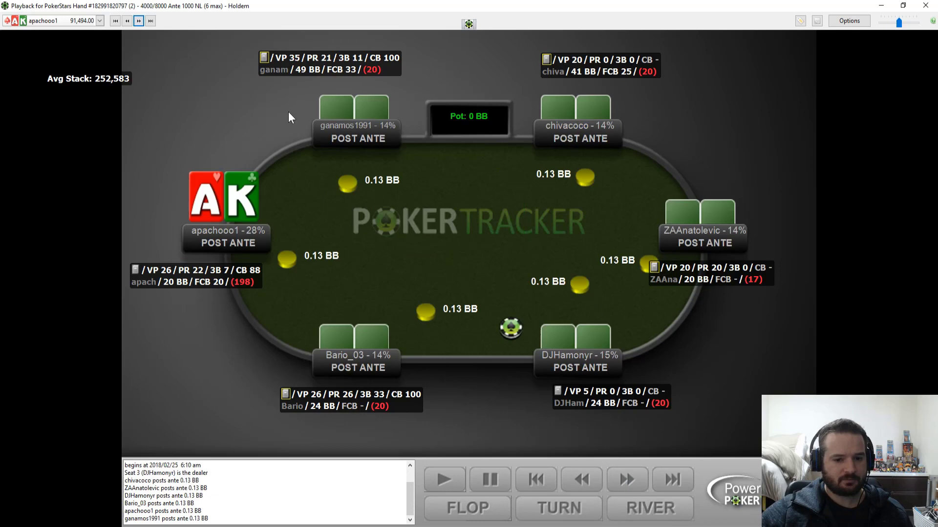
Replay the AK offsuit hand from the small blind's 21.97 BB all-in and the hero's call through showdown.
{"action": "left_click", "coordinate": [629, 481]}
{"action": "left_click", "coordinate": [639, 491]}
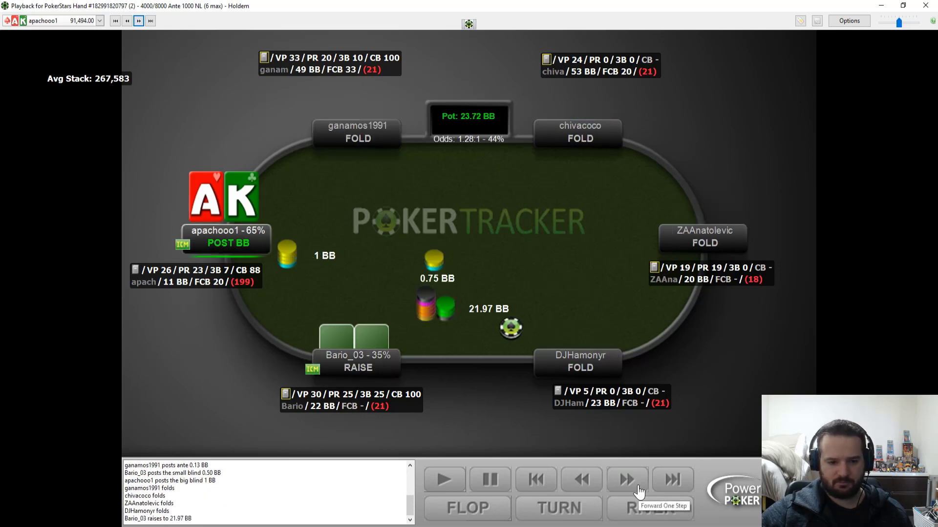
{"action": "left_click", "coordinate": [639, 491]}
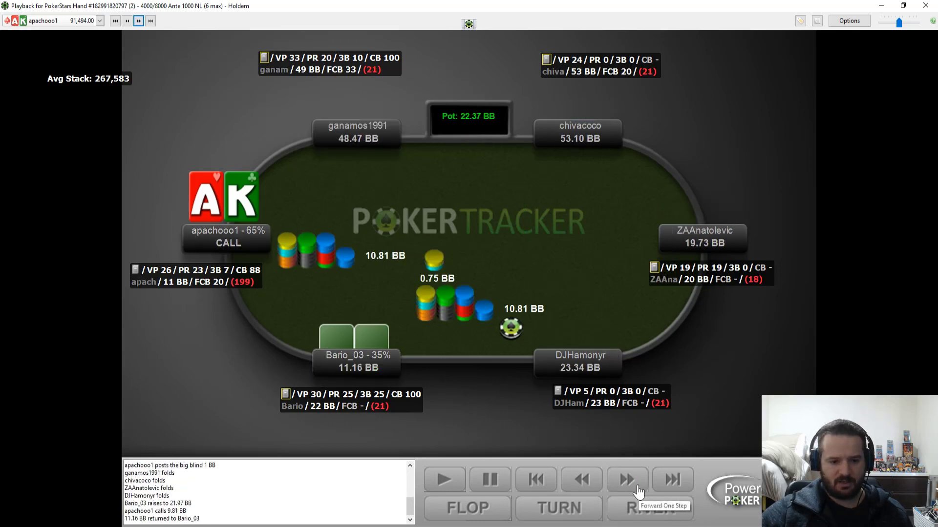
{"action": "left_click", "coordinate": [639, 491]}
{"action": "left_click", "coordinate": [638, 491]}
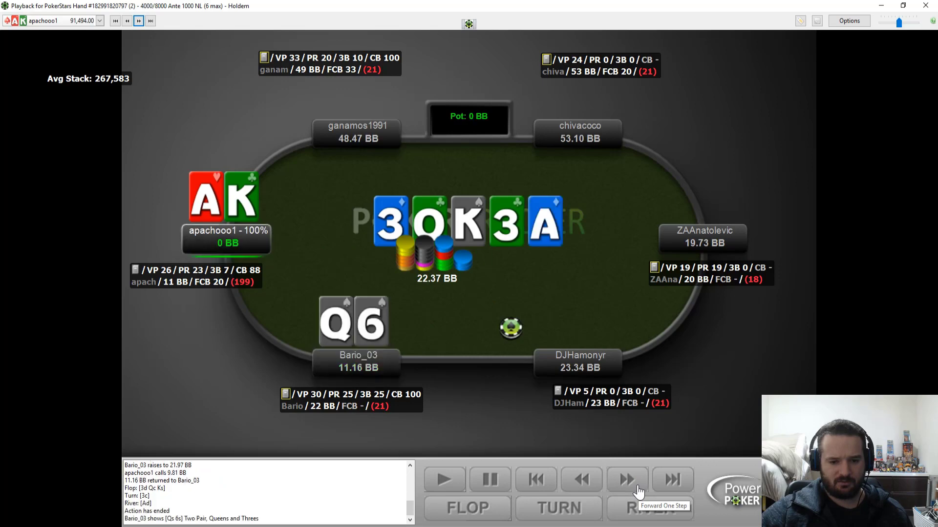
{"action": "left_click", "coordinate": [639, 491]}
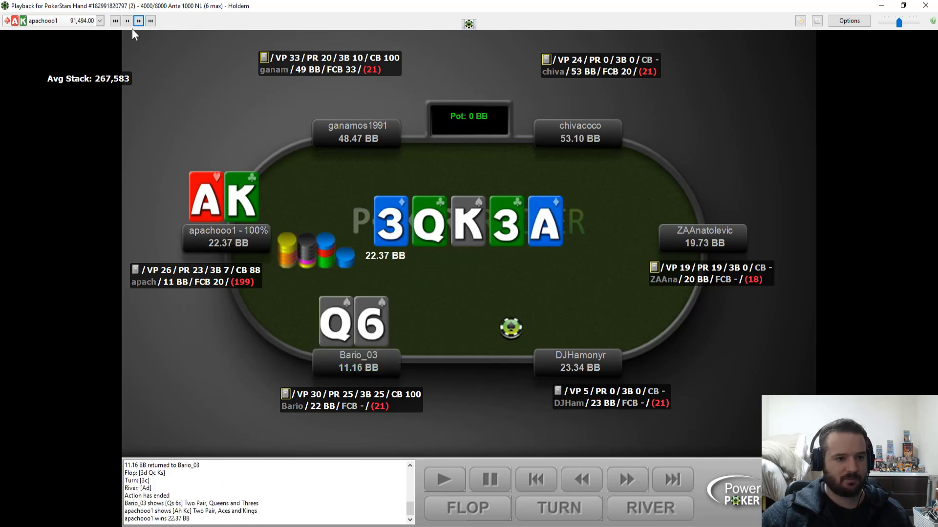
Move on to the KQ offsuit hand and replay the preflop action up to the hero's small-blind raise to 2 BB, rechecking that decision.
{"action": "left_click", "coordinate": [151, 23]}
{"action": "left_click", "coordinate": [619, 484]}
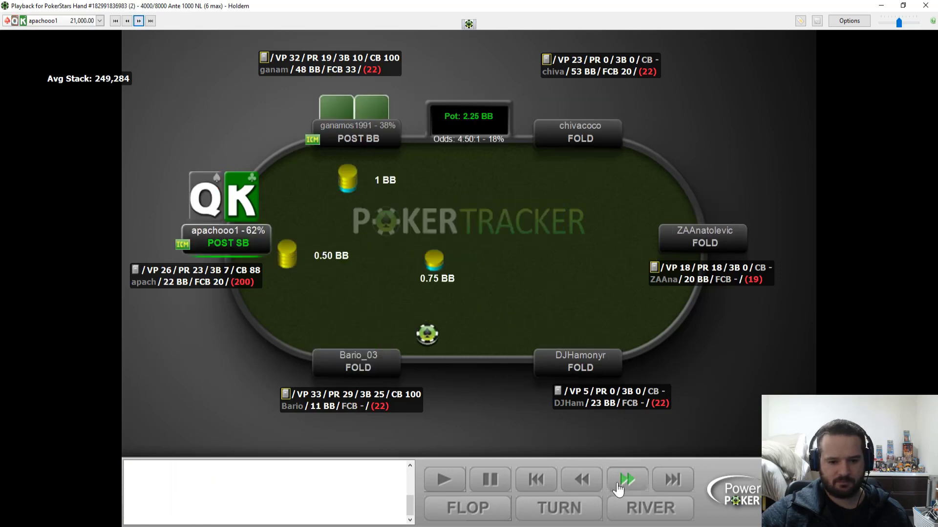
{"action": "left_click", "coordinate": [618, 488]}
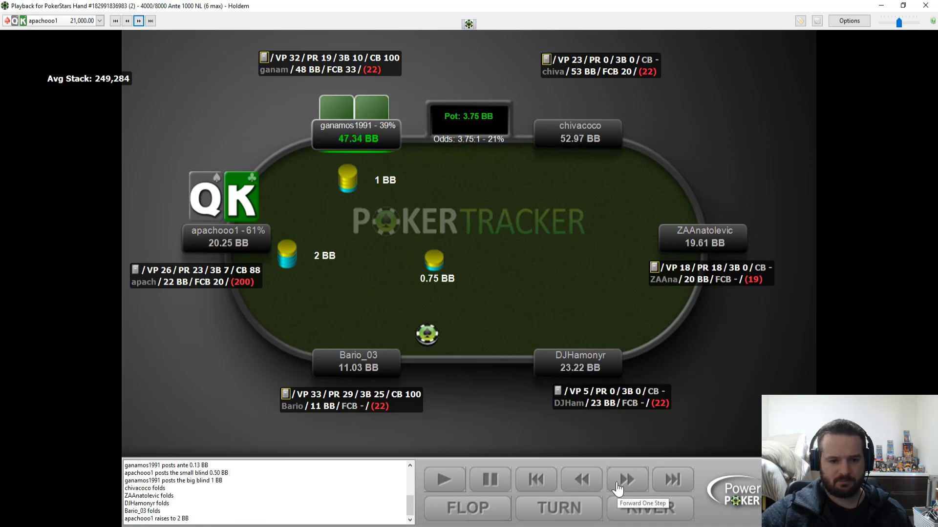
{"action": "left_click", "coordinate": [586, 483]}
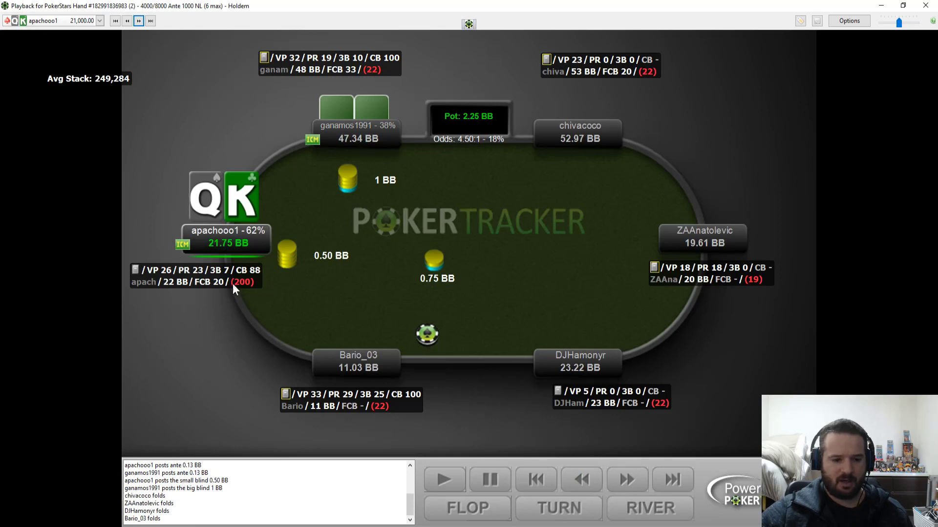
{"action": "left_click", "coordinate": [636, 484]}
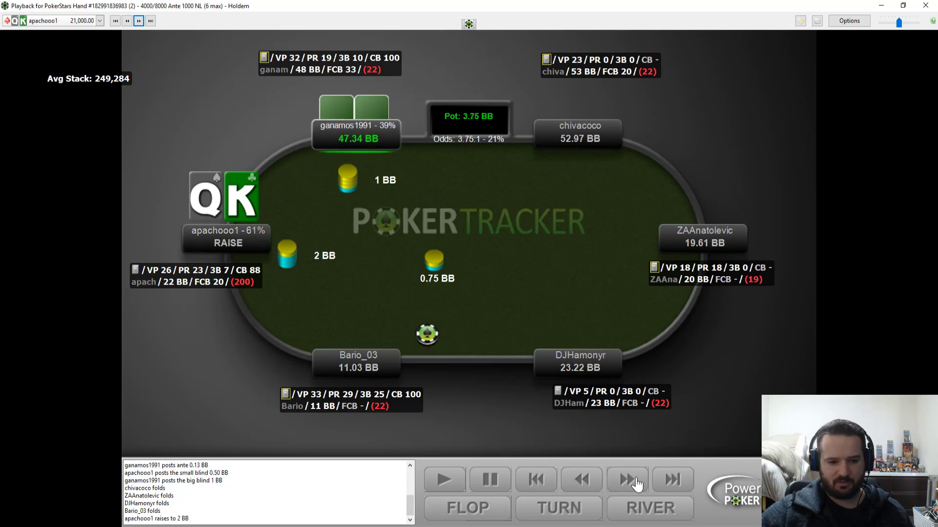
Replay the KQ offsuit hand through the big blind's call and the hero's 2.37 BB flop bet to the end.
{"action": "left_click", "coordinate": [637, 484]}
{"action": "left_click", "coordinate": [637, 483]}
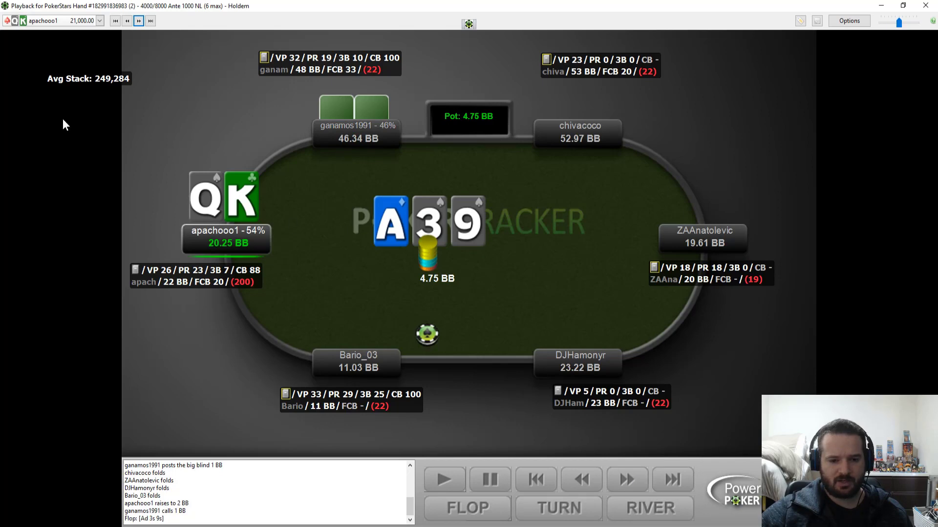
{"action": "left_click", "coordinate": [636, 484]}
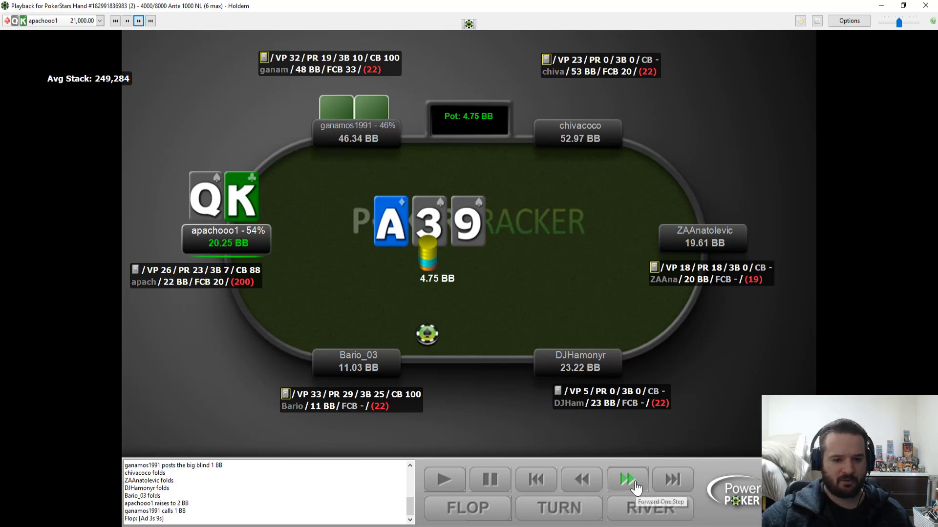
{"action": "left_click", "coordinate": [636, 484]}
{"action": "left_click", "coordinate": [636, 484]}
{"action": "left_click", "coordinate": [633, 483]}
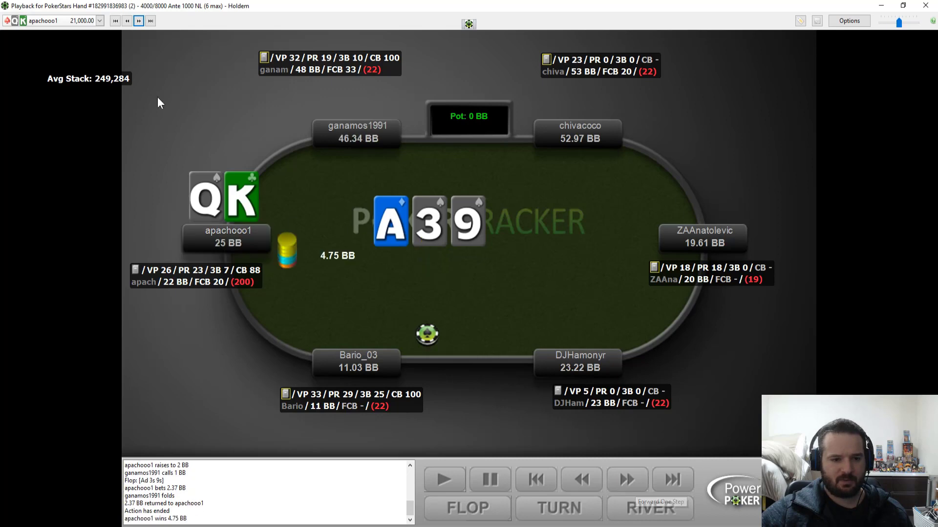
Move on to the 64 offsuit hand and step through its preflop action.
{"action": "left_click", "coordinate": [139, 22]}
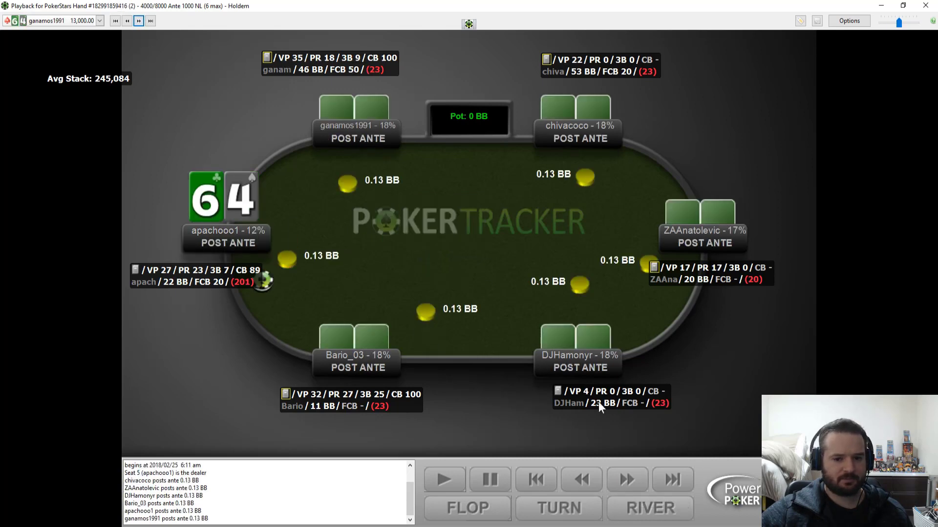
{"action": "left_click", "coordinate": [637, 483]}
{"action": "left_click", "coordinate": [638, 482]}
Move on to the J7 offsuit hand and replay the hijack's raise to 10.78 BB through everyone's folds.
{"action": "left_click", "coordinate": [138, 25]}
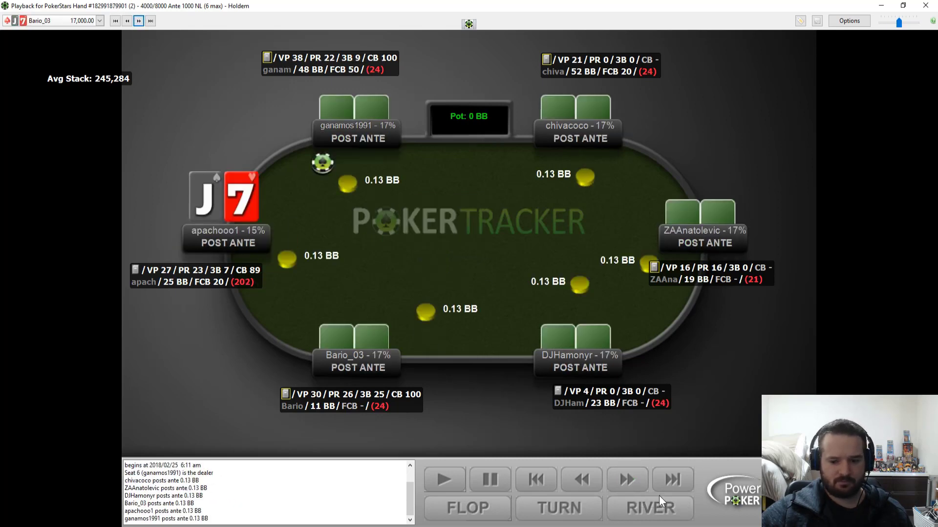
{"action": "left_click", "coordinate": [643, 491]}
{"action": "left_click", "coordinate": [643, 491]}
{"action": "left_click", "coordinate": [644, 493]}
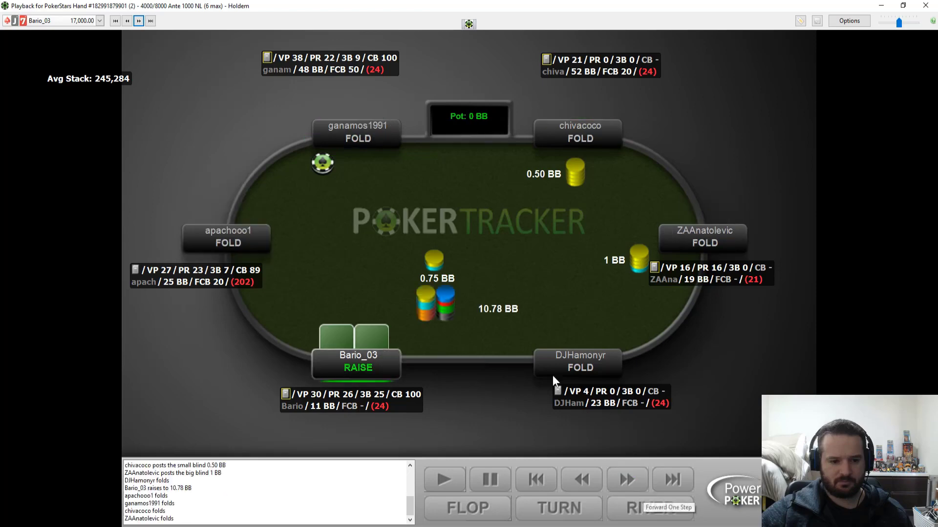
Move on to the 76 offsuit hand, step through its action, and advance to the K3 offsuit hand.
{"action": "left_click", "coordinate": [138, 21]}
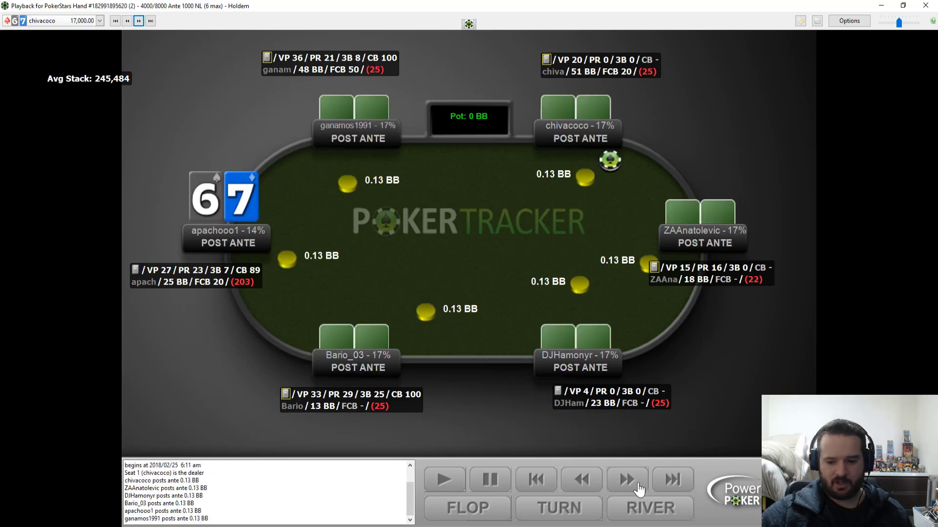
{"action": "left_click", "coordinate": [633, 484]}
{"action": "left_click", "coordinate": [634, 483]}
{"action": "left_click", "coordinate": [633, 484]}
{"action": "left_click", "coordinate": [634, 484]}
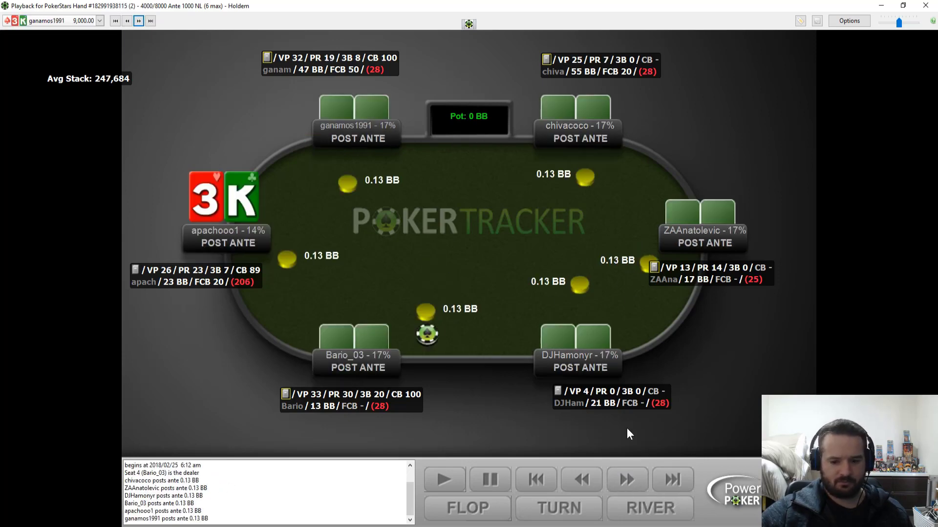
Replay the K3 offsuit hand preflop through the hero's small-blind fold.
{"action": "left_click", "coordinate": [637, 483]}
{"action": "left_click", "coordinate": [637, 483]}
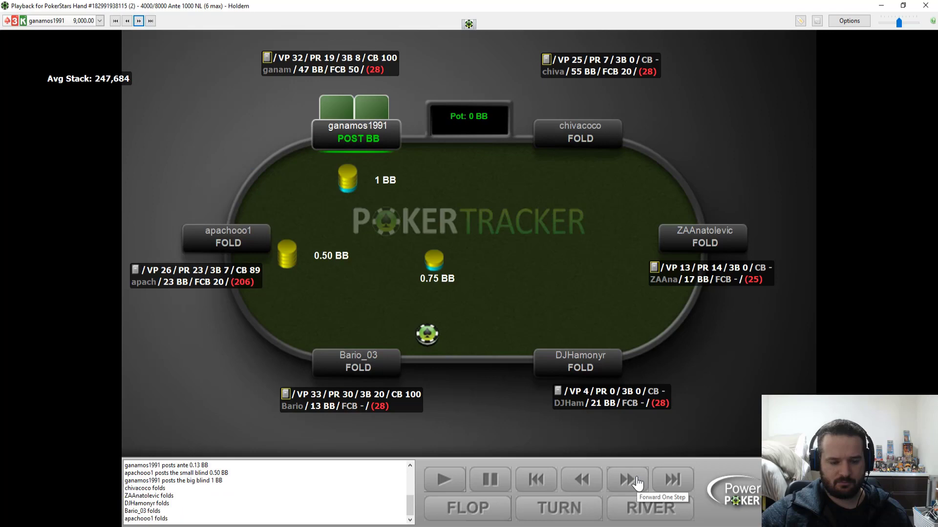
{"action": "left_click", "coordinate": [138, 21]}
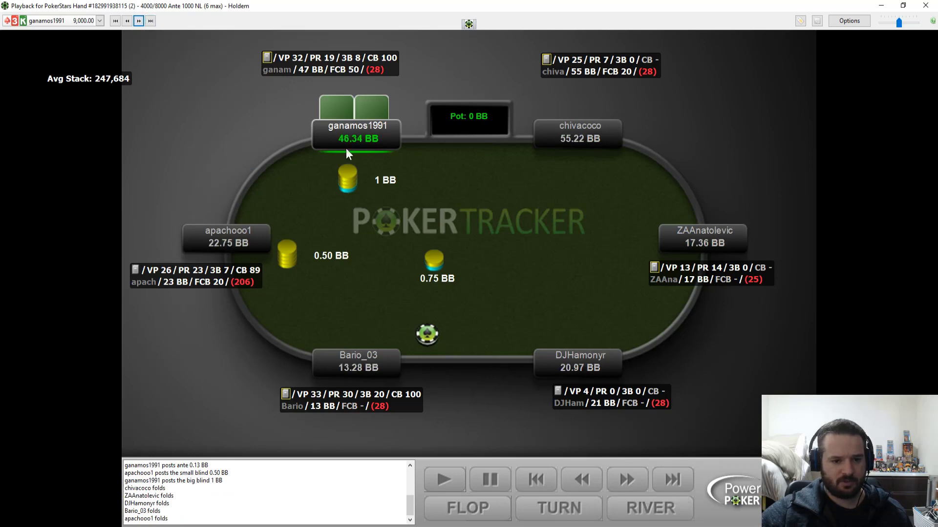
Rewind the K3 offsuit hand to the button's preflop decision and replay it through the folds to the end.
{"action": "left_click", "coordinate": [594, 483]}
{"action": "left_click", "coordinate": [595, 484]}
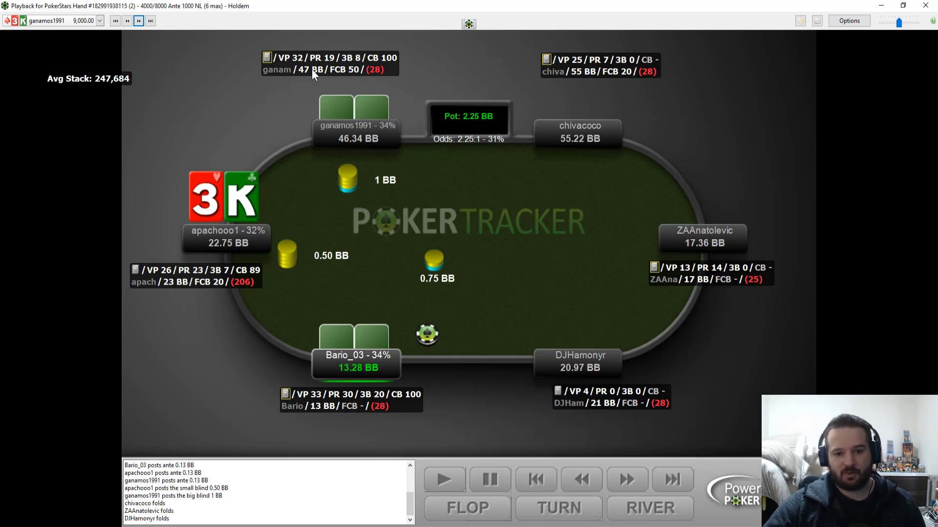
{"action": "left_click", "coordinate": [627, 480]}
{"action": "left_click", "coordinate": [627, 479]}
{"action": "left_click", "coordinate": [627, 479]}
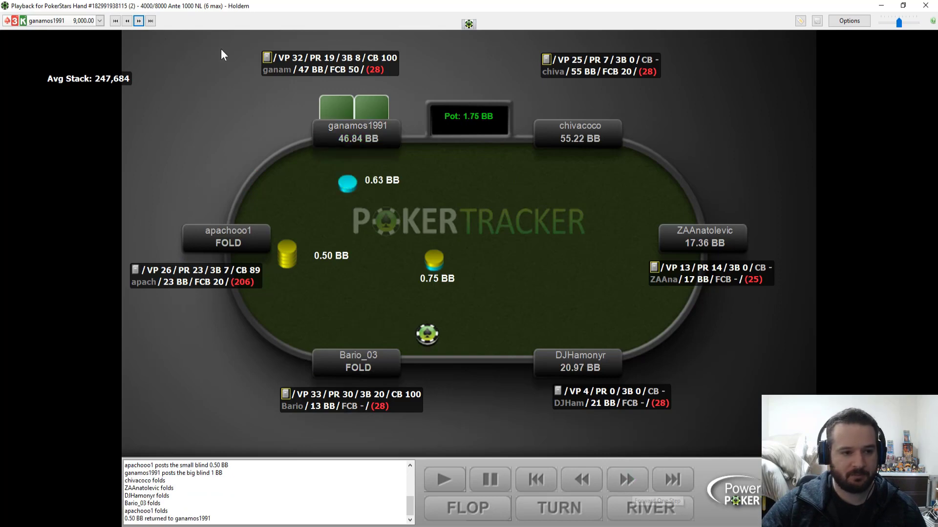
Move on to the 73 suited hand and replay the hero's button raise to 2 BB and the big blind's call.
{"action": "left_click", "coordinate": [138, 21]}
{"action": "left_click", "coordinate": [628, 480]}
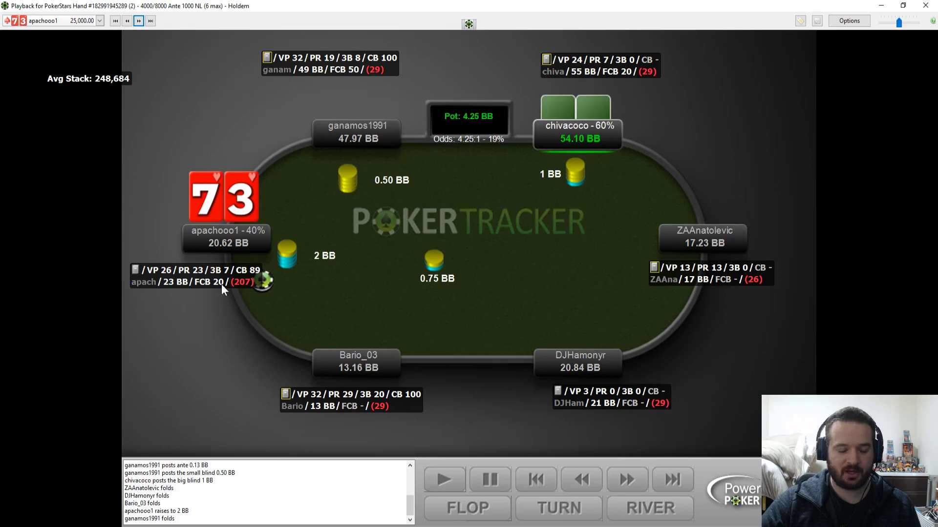
{"action": "left_click", "coordinate": [631, 485]}
{"action": "left_click", "coordinate": [630, 486]}
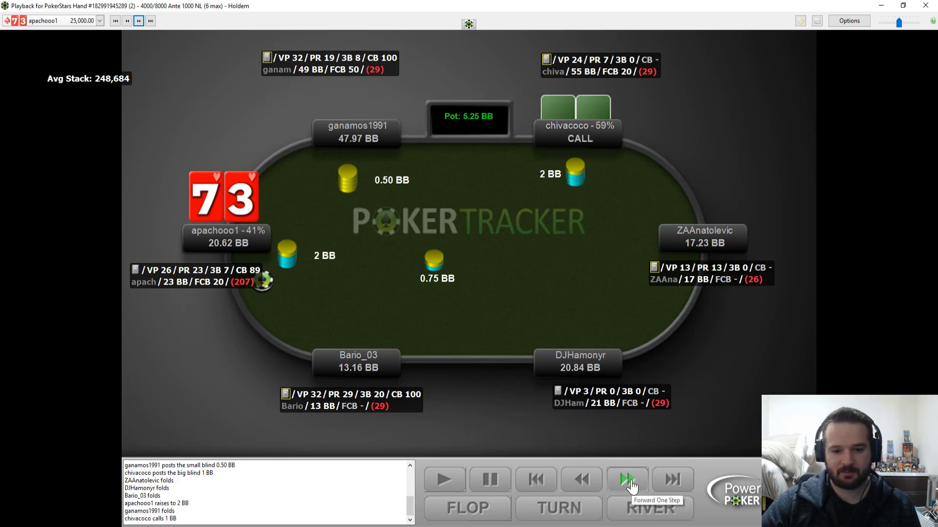
Replay the 73 suited hand's KT8 flop through the hero's 2.62 BB bet and the big blind's fold.
{"action": "left_click", "coordinate": [632, 486]}
{"action": "left_click", "coordinate": [632, 487]}
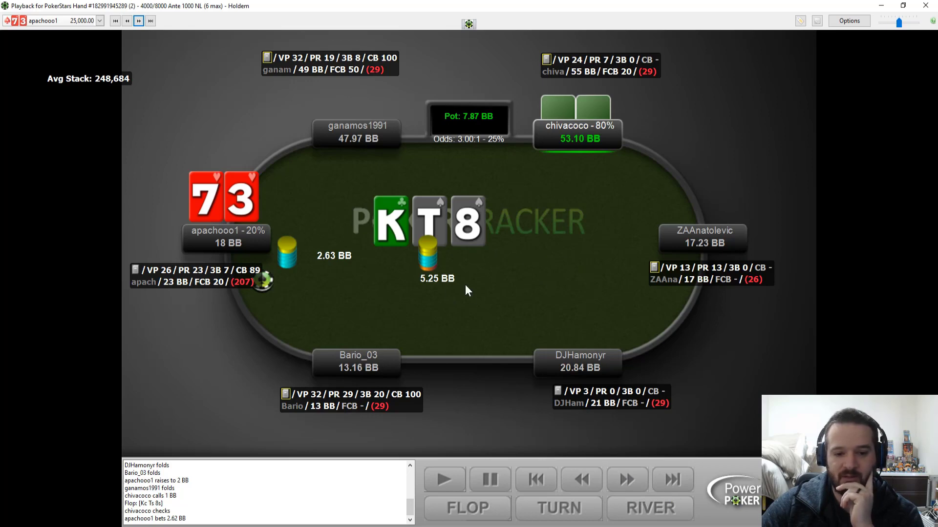
{"action": "left_click", "coordinate": [629, 489]}
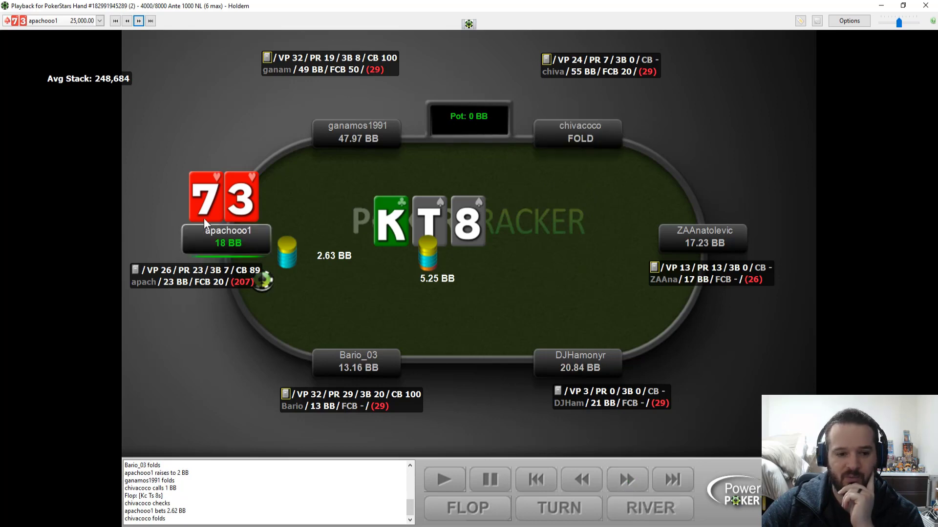
{"action": "left_click", "coordinate": [635, 486]}
{"action": "left_click", "coordinate": [634, 485]}
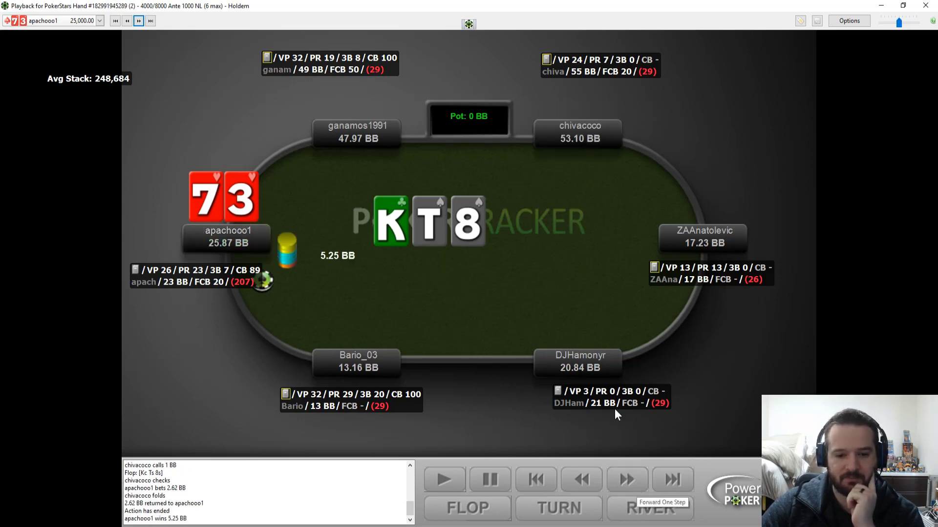
Move on to the Q2 offsuit hand and replay it to the hero's decision against the hijack's raise to 13.03 BB.
{"action": "left_click", "coordinate": [135, 20]}
{"action": "left_click", "coordinate": [633, 488]}
{"action": "left_click", "coordinate": [632, 488]}
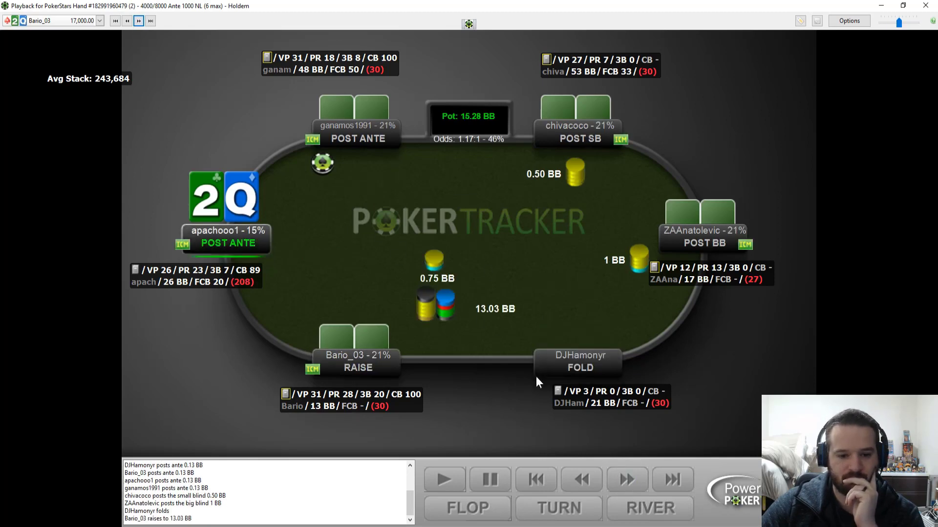
{"action": "left_click", "coordinate": [134, 20]}
{"action": "left_click", "coordinate": [134, 20]}
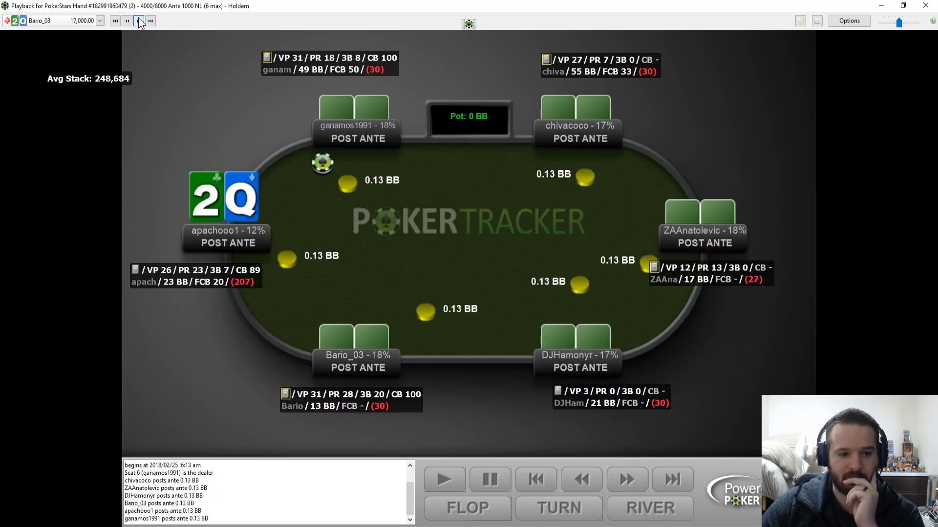
Move on to the 54 suited hand and replay the hero's raise to 2 BB through everyone's folds to the end.
{"action": "left_click", "coordinate": [135, 20]}
{"action": "left_click", "coordinate": [627, 479]}
{"action": "left_click", "coordinate": [627, 479]}
{"action": "left_click", "coordinate": [627, 478]}
{"action": "left_click", "coordinate": [627, 478]}
{"action": "left_click", "coordinate": [627, 478]}
{"action": "left_click", "coordinate": [627, 479]}
{"action": "left_click", "coordinate": [627, 479]}
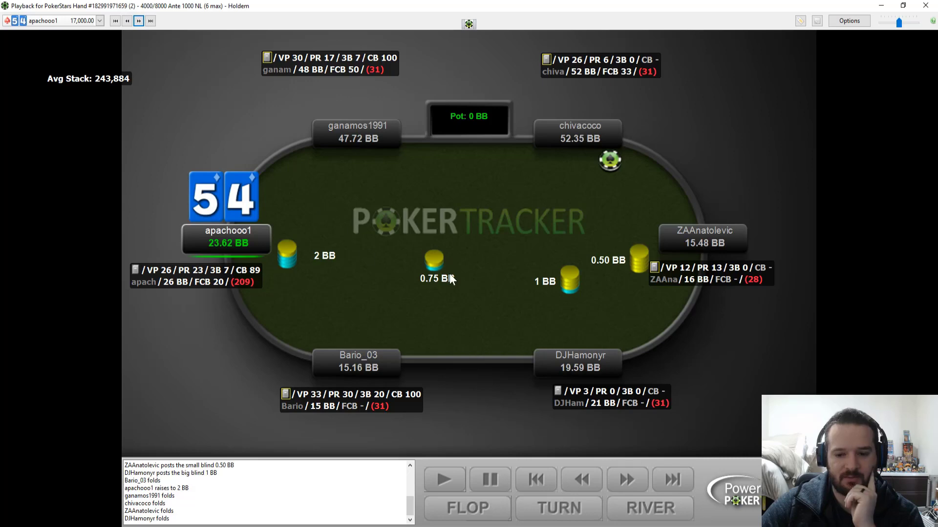
{"action": "left_click", "coordinate": [645, 489]}
{"action": "left_click", "coordinate": [643, 493]}
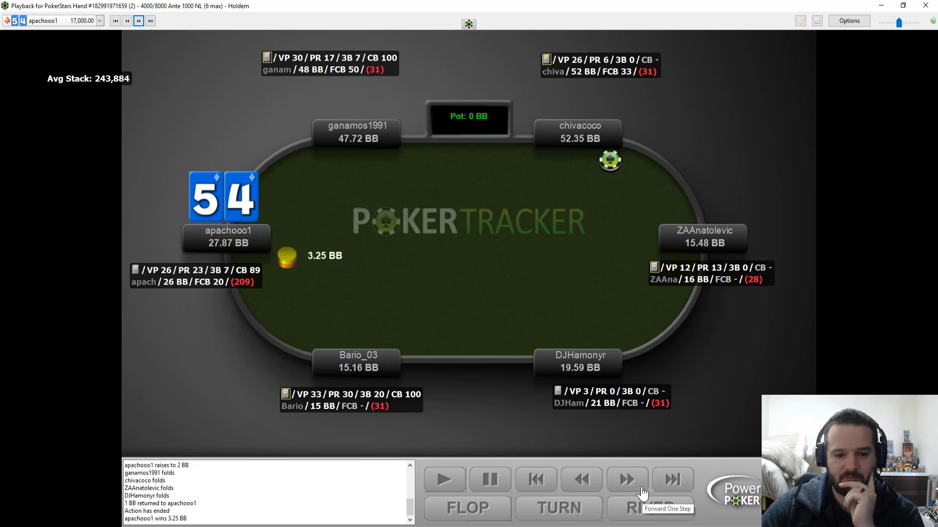
{"action": "left_click", "coordinate": [643, 492]}
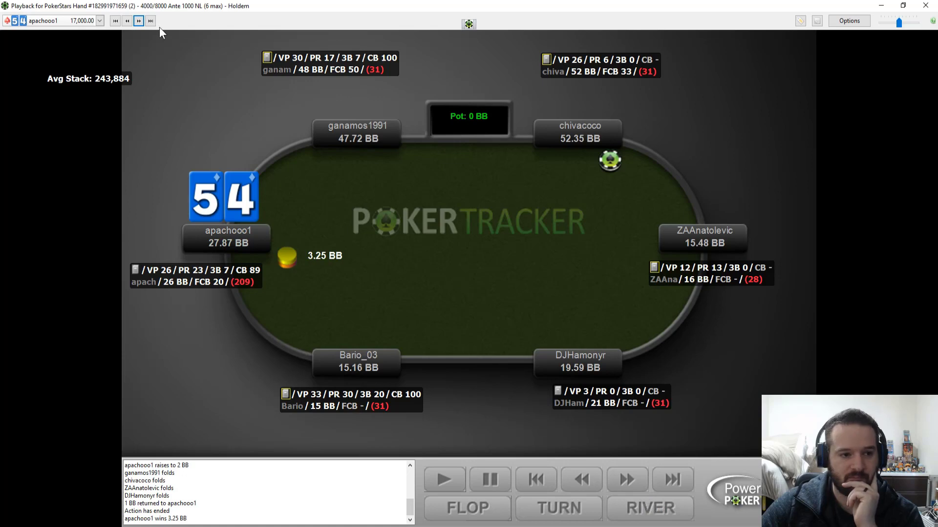
Replay the T4 offsuit hand through the hero's fold and the button's raise to 2 BB, and move on to the K9 offsuit hand.
{"action": "left_click", "coordinate": [628, 482]}
{"action": "left_click", "coordinate": [627, 481]}
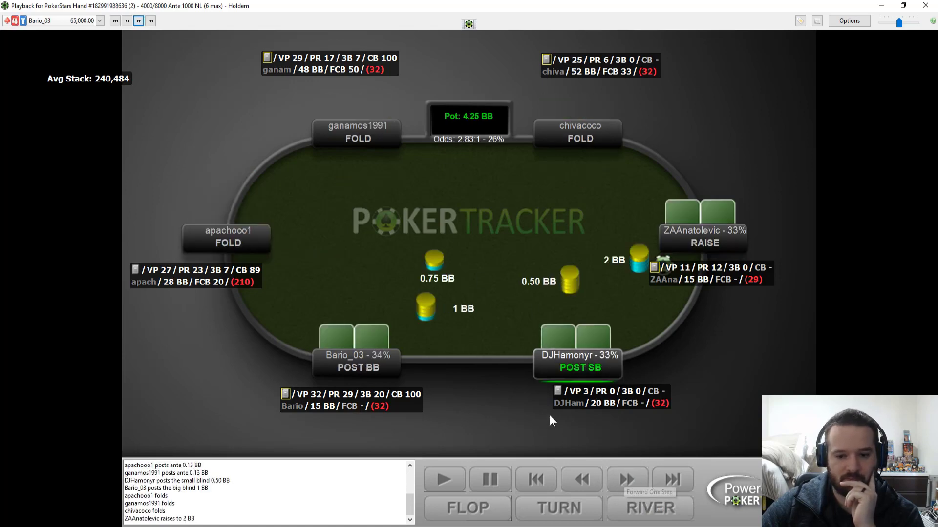
{"action": "left_click", "coordinate": [138, 23]}
Replay the K9 offsuit hand through the hijack's raise to 3 BB and the hero's big-blind call to the flop.
{"action": "left_click", "coordinate": [635, 489]}
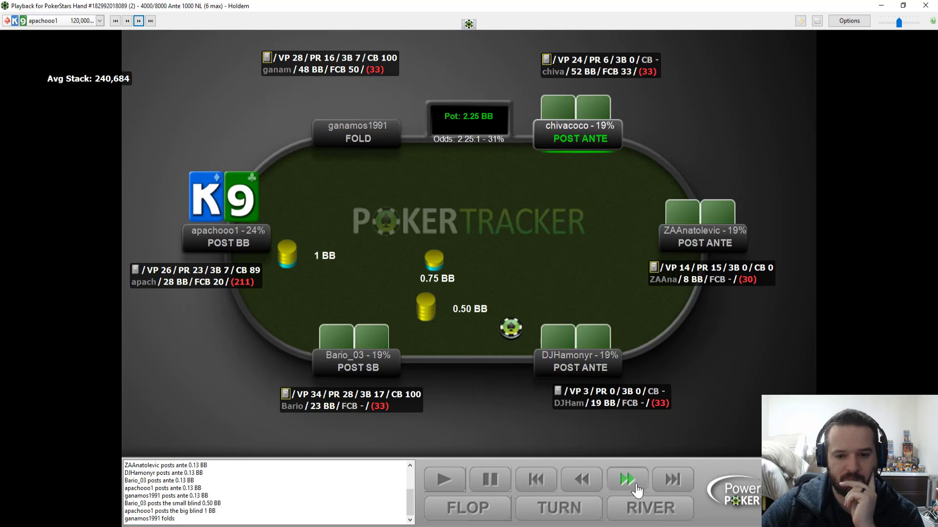
{"action": "left_click", "coordinate": [635, 485]}
{"action": "left_click", "coordinate": [635, 486]}
{"action": "left_click", "coordinate": [636, 485]}
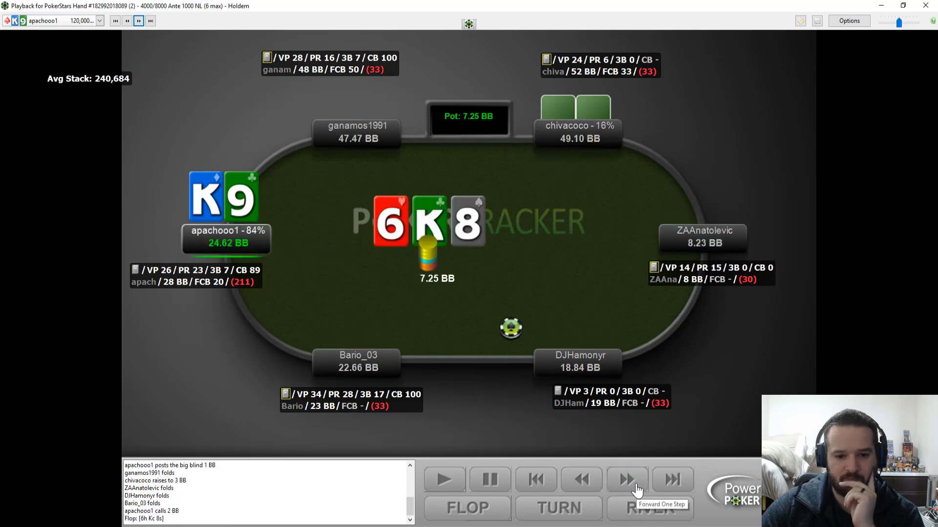
Replay the K9 offsuit hand through the flop checks and the hero's called 3.62 BB turn bet to the river.
{"action": "left_click", "coordinate": [637, 490]}
{"action": "left_click", "coordinate": [638, 490]}
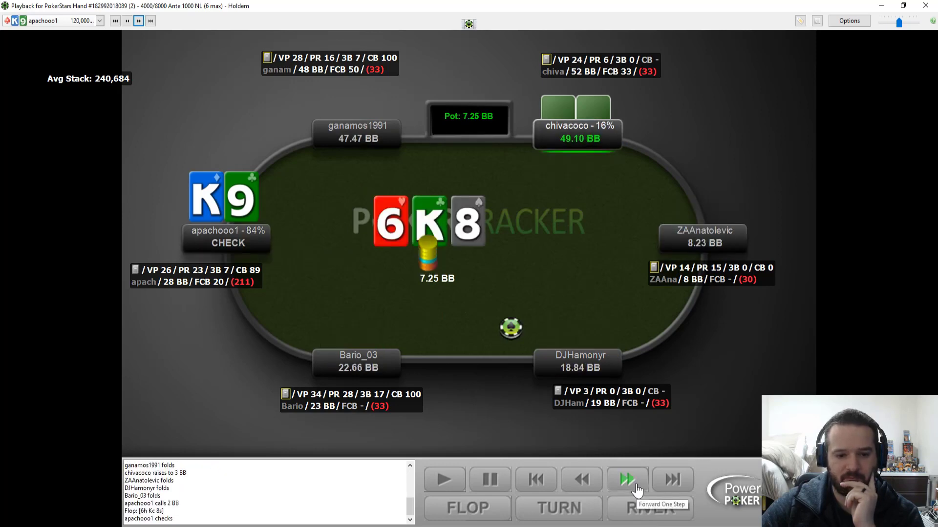
{"action": "left_click", "coordinate": [637, 490]}
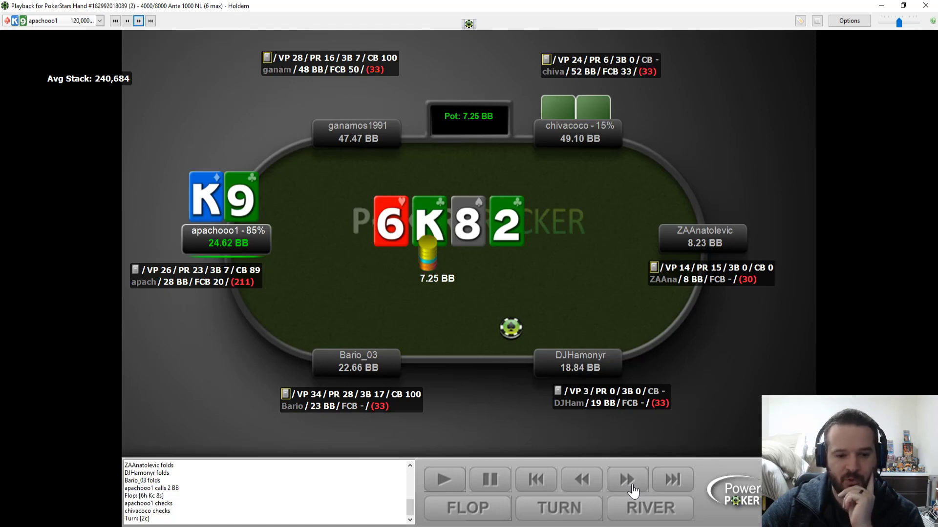
{"action": "left_click", "coordinate": [632, 491]}
{"action": "left_click", "coordinate": [632, 490]}
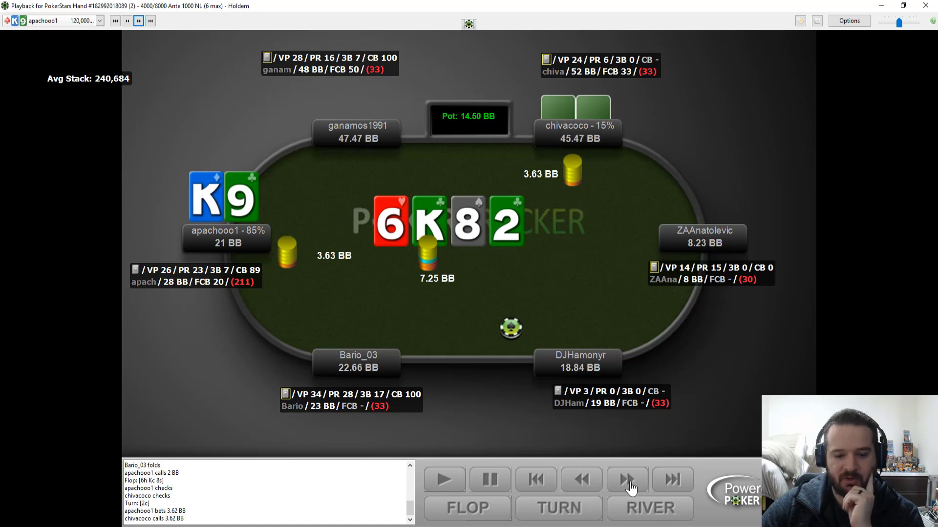
{"action": "left_click", "coordinate": [630, 489]}
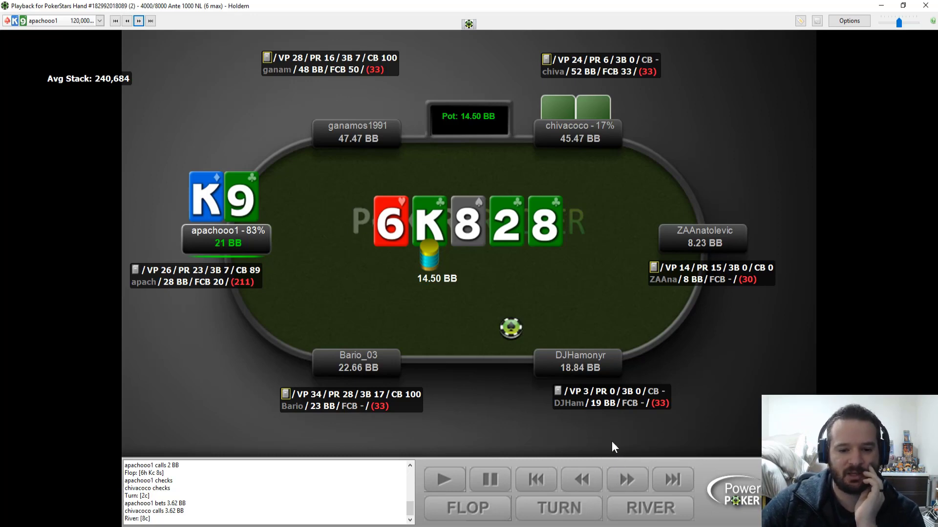
Replay the K9 offsuit hand's river from the hero's 7.25 BB bet and the opponent's call to the hero's showdown.
{"action": "left_click", "coordinate": [627, 481]}
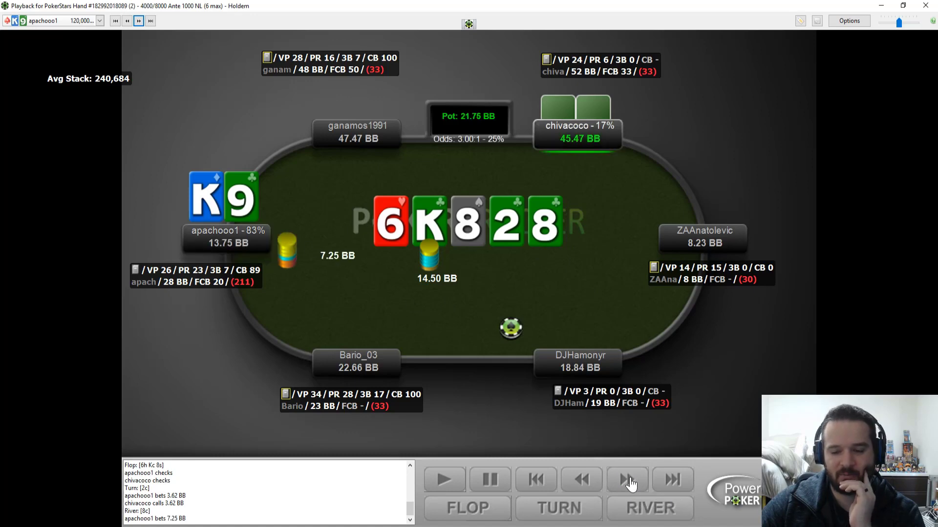
{"action": "left_click", "coordinate": [627, 481]}
{"action": "left_click", "coordinate": [627, 481]}
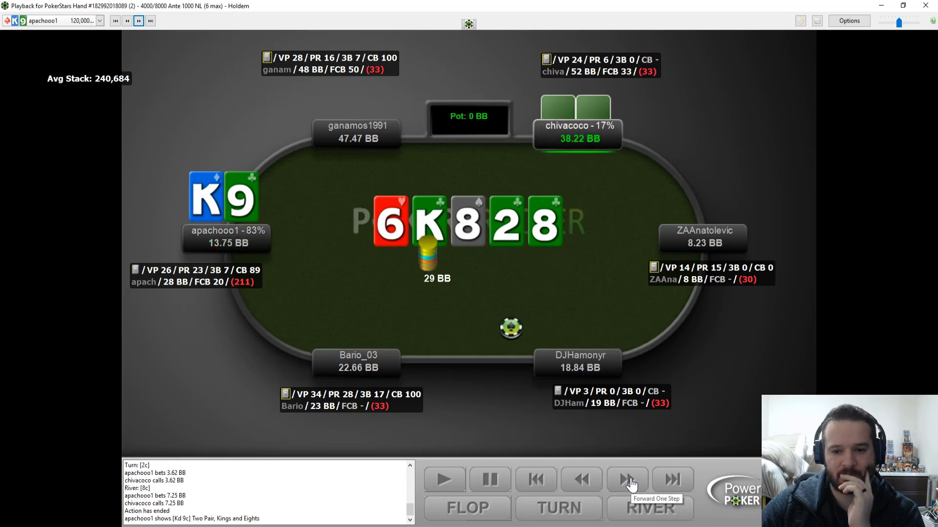
Replay the K9 offsuit hand's showdown to its payout and move on to the pocket kings hand.
{"action": "left_click", "coordinate": [628, 481]}
{"action": "left_click", "coordinate": [629, 482]}
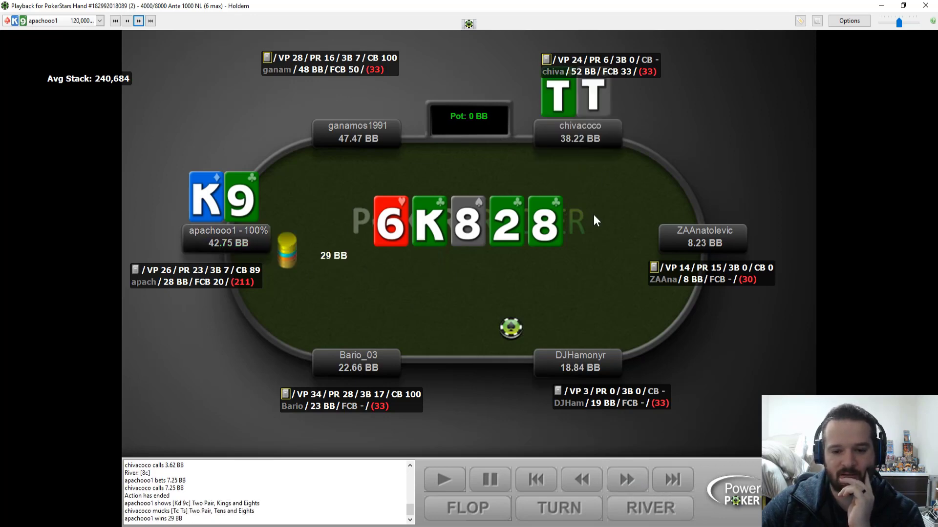
{"action": "left_click", "coordinate": [626, 483]}
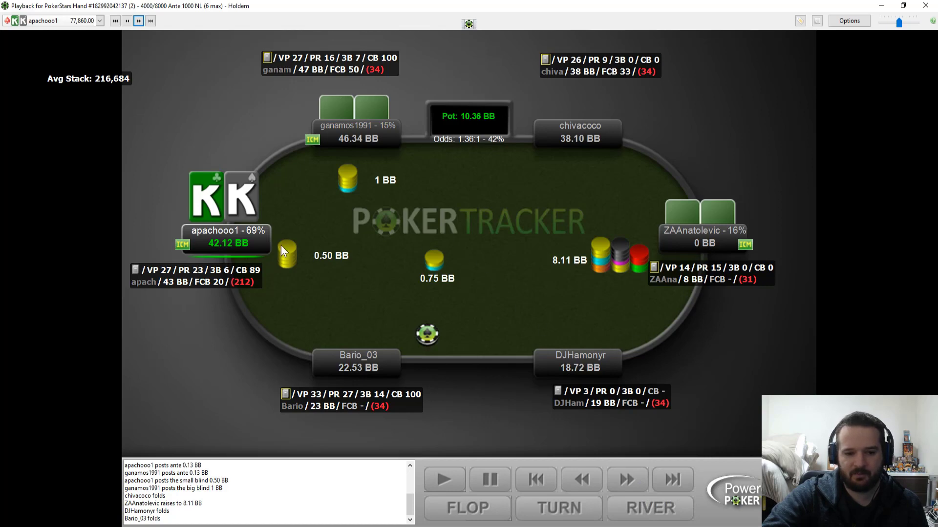
Replay the pocket kings hand through the hero's 42.62 BB all-in over the 8.11 BB shove, the board runout and the showdown.
{"action": "left_click", "coordinate": [636, 482]}
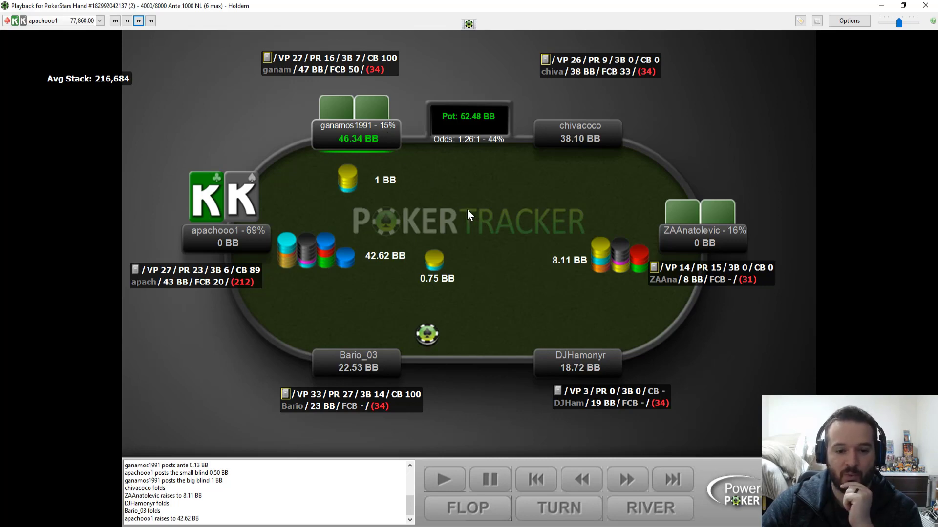
{"action": "left_click", "coordinate": [639, 487]}
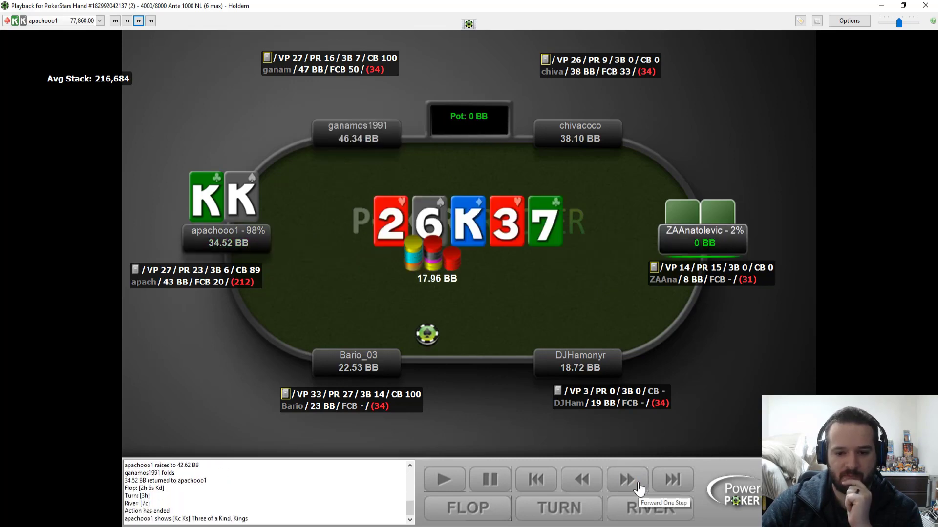
{"action": "left_click", "coordinate": [638, 488]}
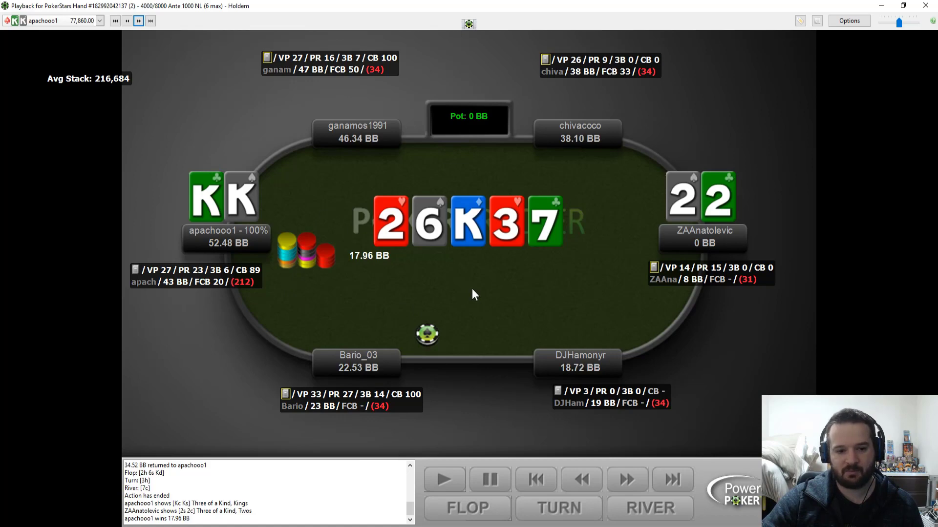
Replay the 62 offsuit hand's first preflop actions and the 86 offsuit hand through the 2.11 BB raise and the hero's big-blind fold.
{"action": "left_click", "coordinate": [628, 481]}
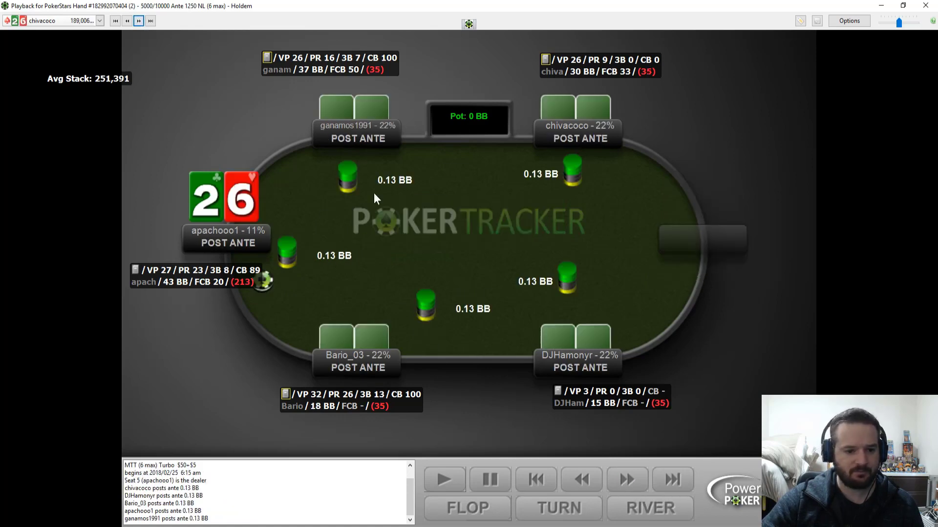
{"action": "left_click", "coordinate": [627, 481]}
{"action": "left_click", "coordinate": [627, 481]}
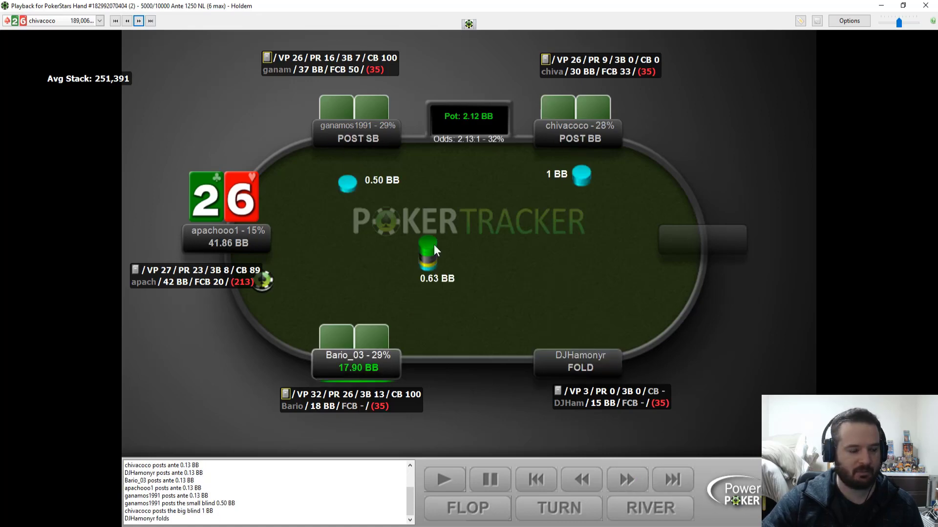
{"action": "left_click", "coordinate": [632, 489]}
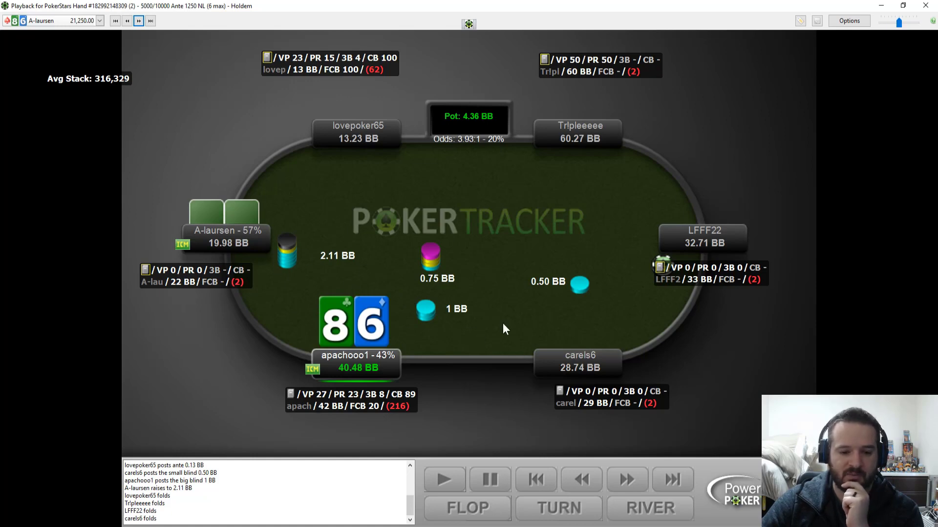
{"action": "left_click", "coordinate": [629, 481]}
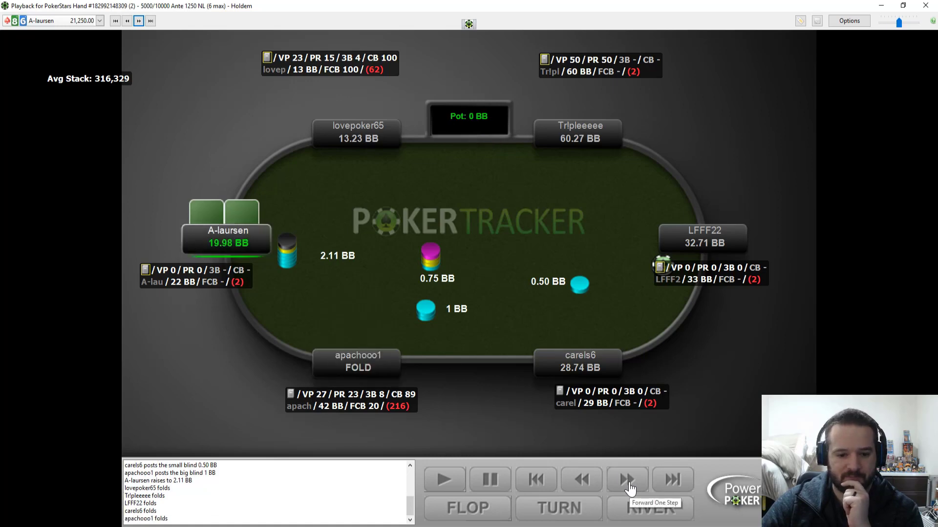
Move on to the A8 offsuit hand and replay the 3 BB open, the 6.50 BB reraise and the hero's small-blind fold.
{"action": "left_click", "coordinate": [139, 21]}
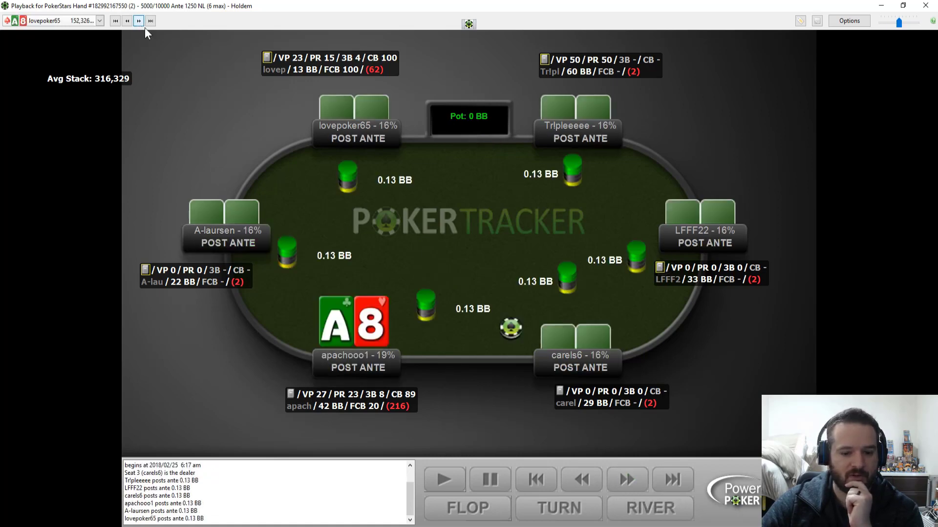
{"action": "left_click", "coordinate": [630, 481]}
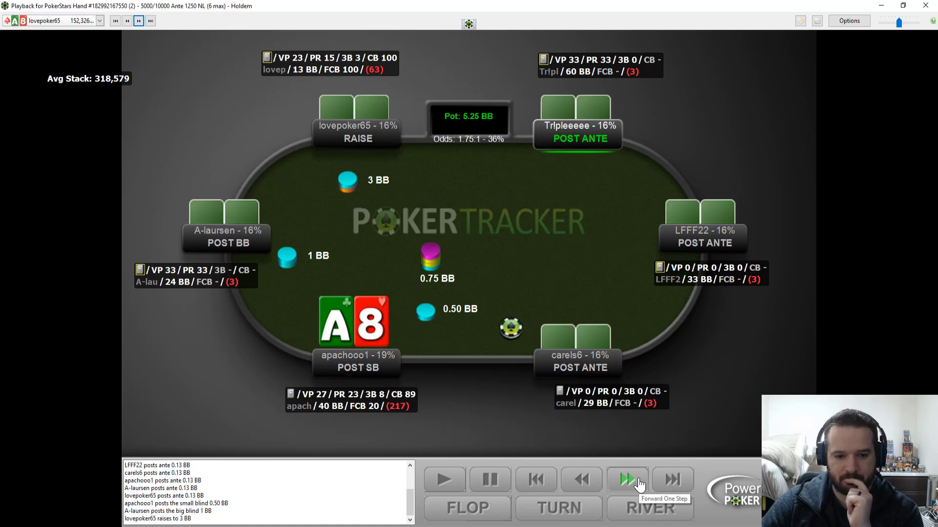
{"action": "left_click", "coordinate": [639, 483]}
{"action": "left_click", "coordinate": [639, 483]}
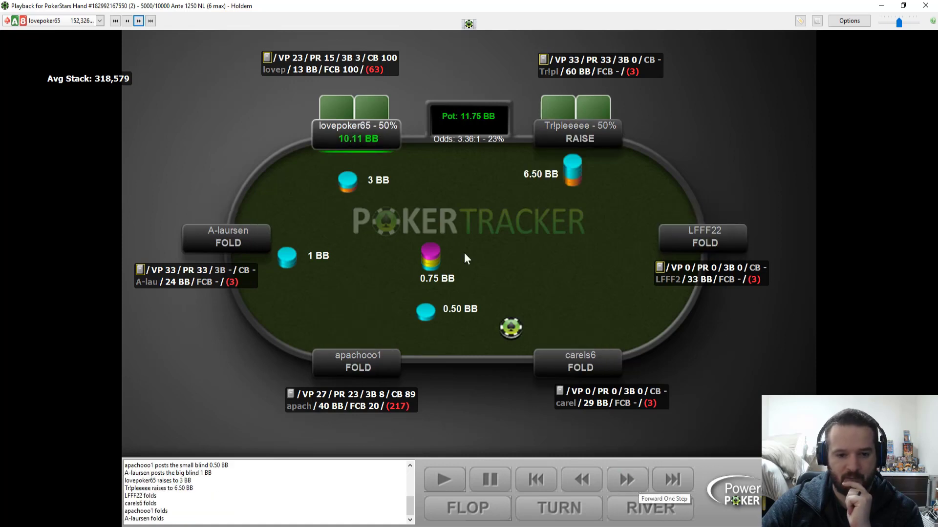
Move on to the QT offsuit hand and replay it through the cutoff's 2.20 BB raise and the hero's button fold.
{"action": "left_click", "coordinate": [138, 21]}
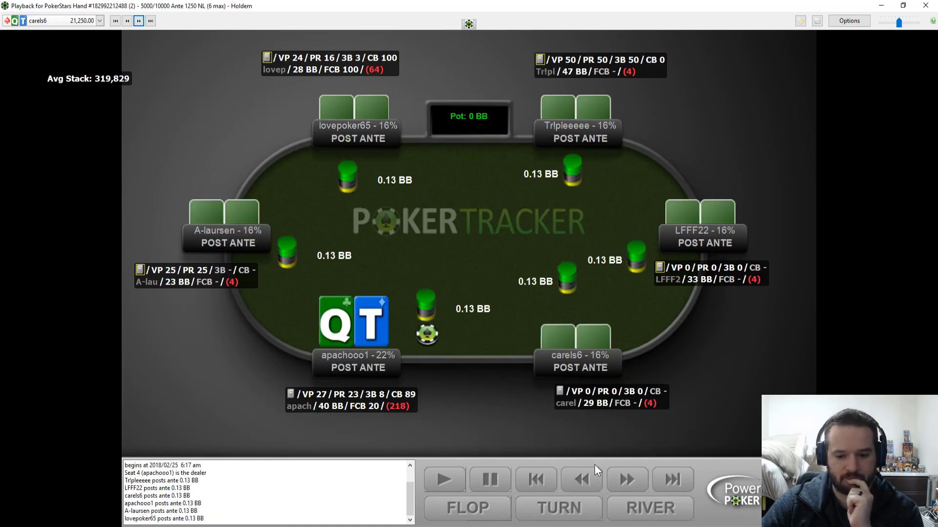
{"action": "left_click", "coordinate": [626, 481]}
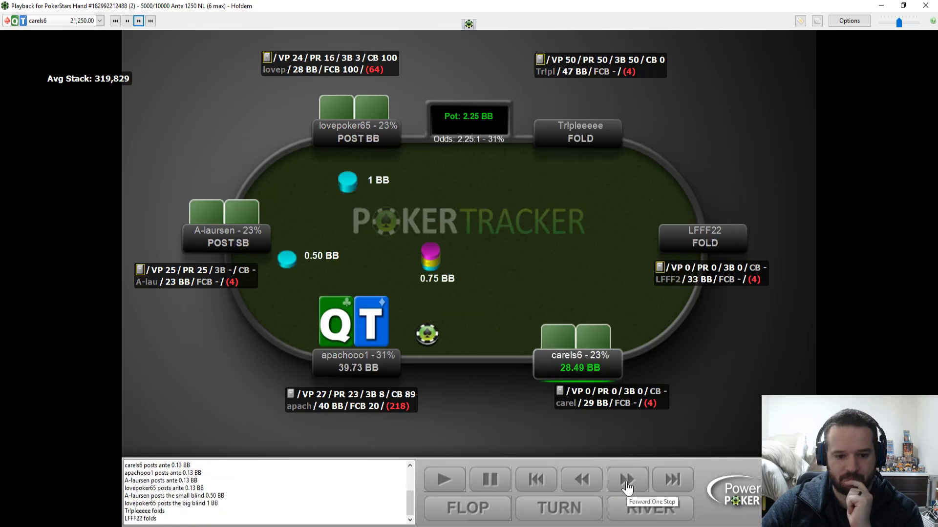
{"action": "left_click", "coordinate": [627, 484]}
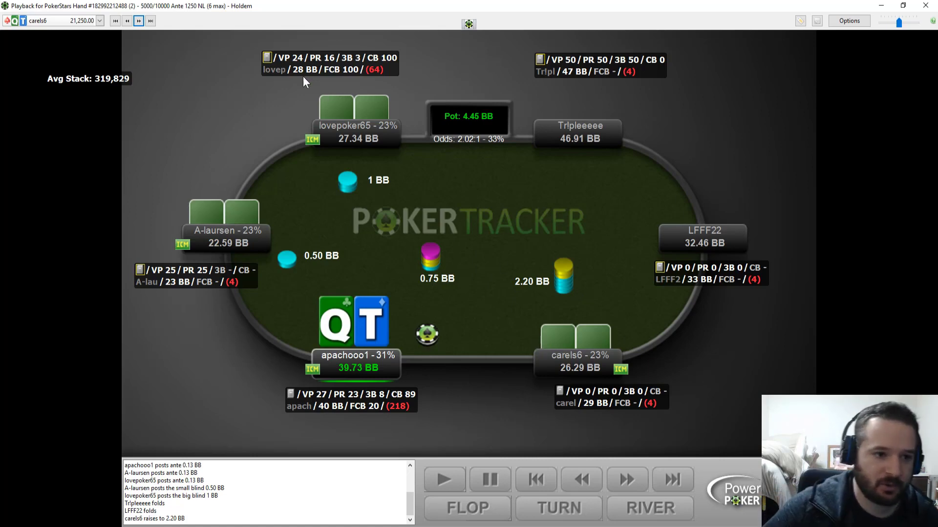
{"action": "left_click", "coordinate": [623, 489]}
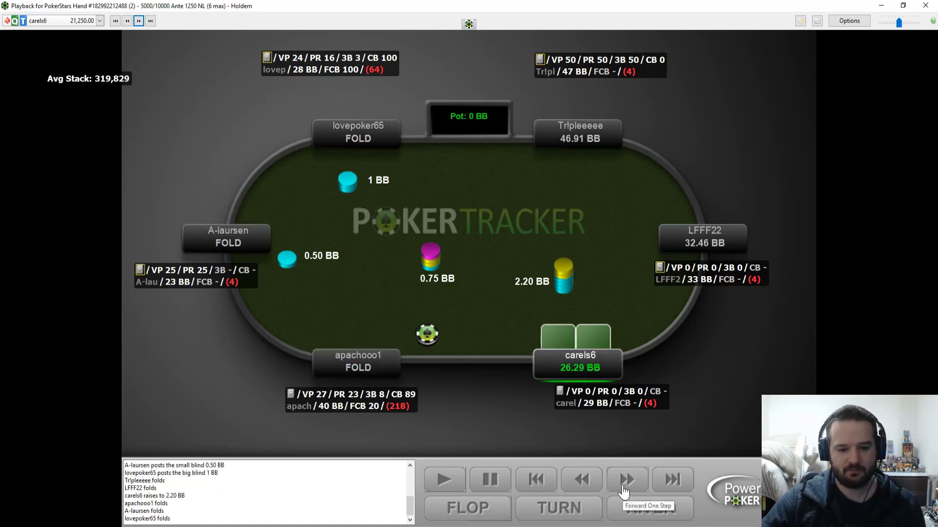
{"action": "left_click", "coordinate": [623, 488]}
Move on to the AJ offsuit hand and replay the hero's 3 BB raise and the folds behind it.
{"action": "left_click", "coordinate": [138, 21]}
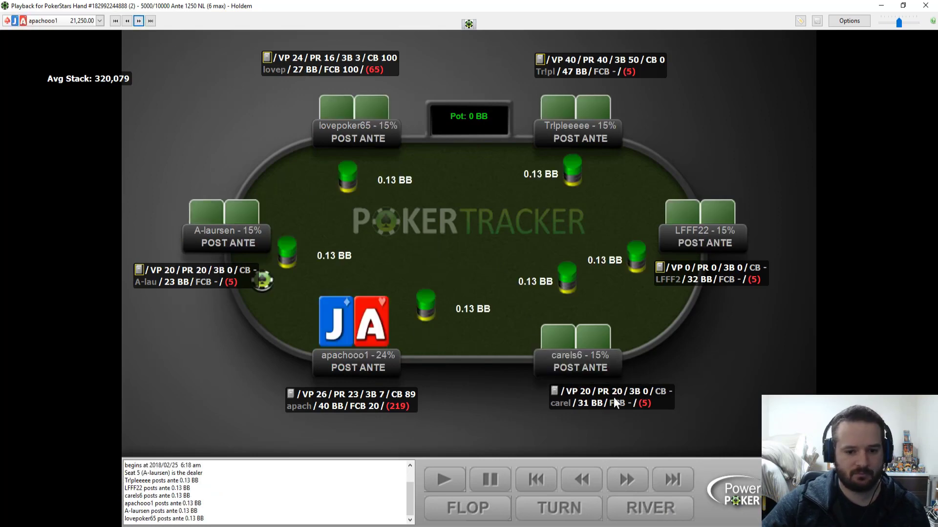
{"action": "left_click", "coordinate": [623, 481]}
{"action": "left_click", "coordinate": [623, 481]}
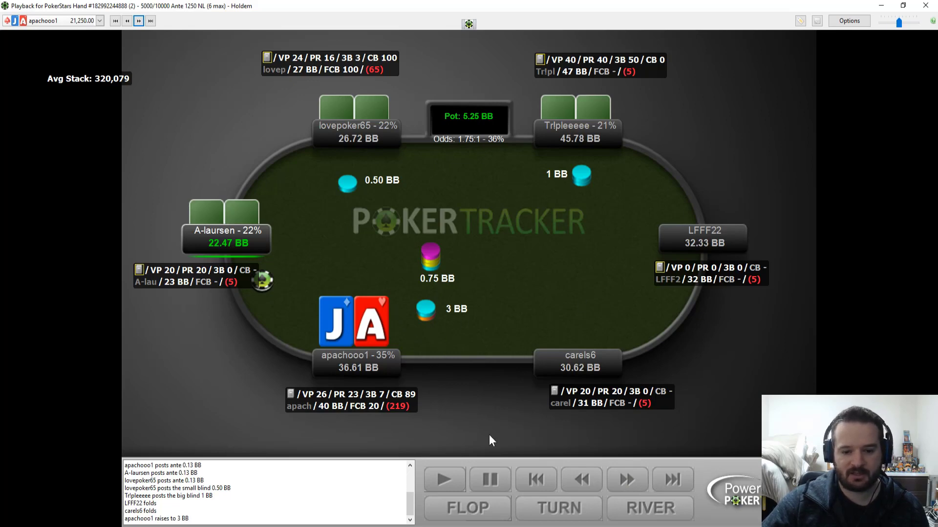
{"action": "left_click", "coordinate": [637, 492]}
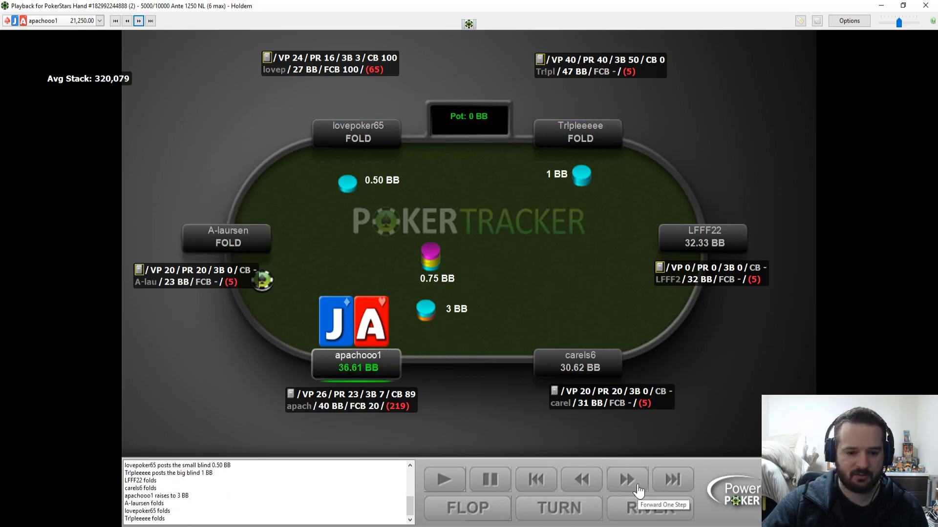
Replay the 98 suited hand from the hero's fold to the small blind's 6 BB reraise, recheck the cutoff's decision, and finish the hand.
{"action": "left_click", "coordinate": [637, 493]}
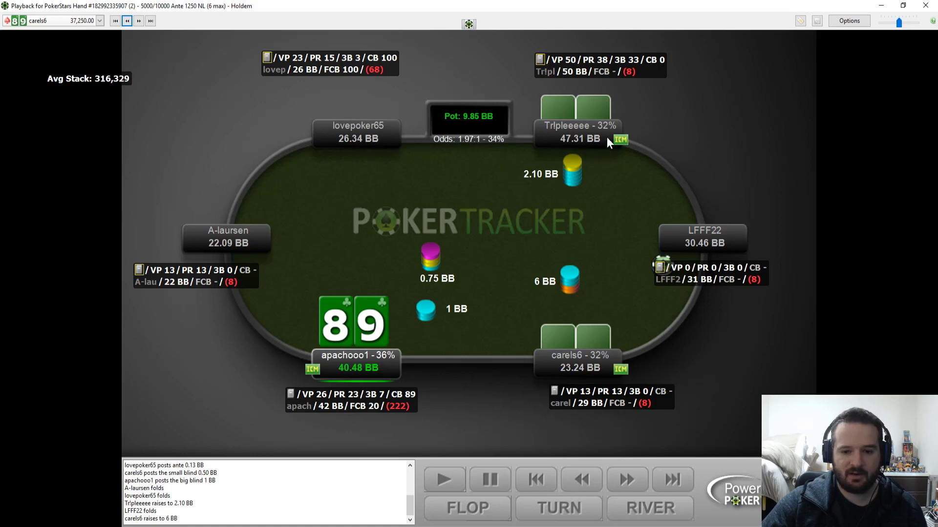
{"action": "left_click", "coordinate": [626, 480]}
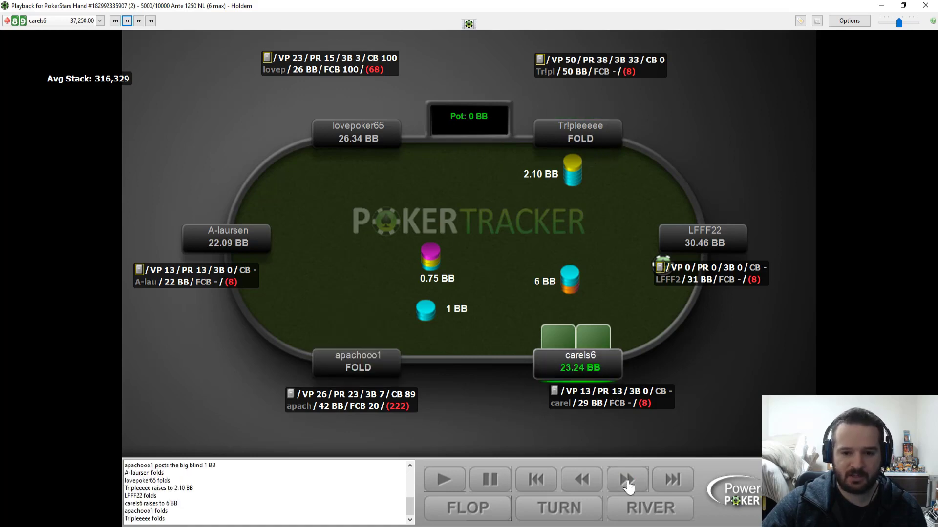
{"action": "left_click", "coordinate": [579, 480]}
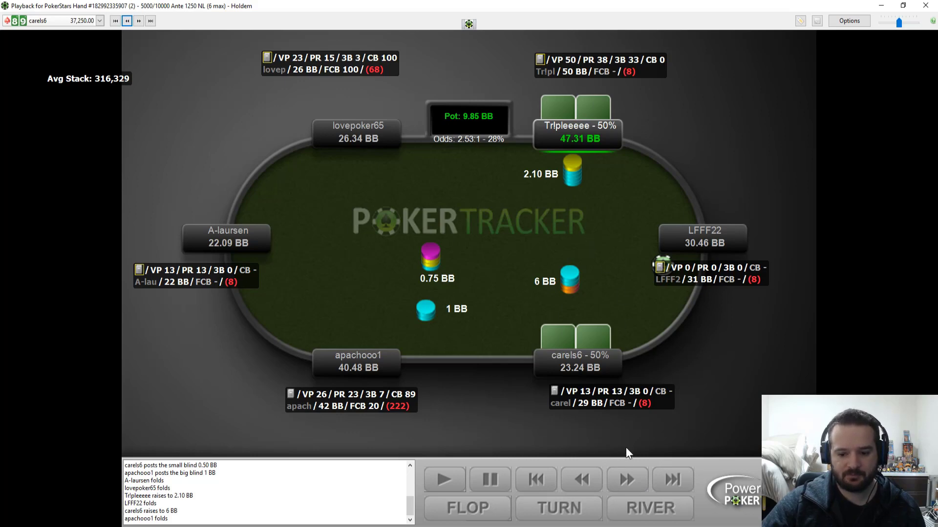
{"action": "left_click", "coordinate": [627, 480]}
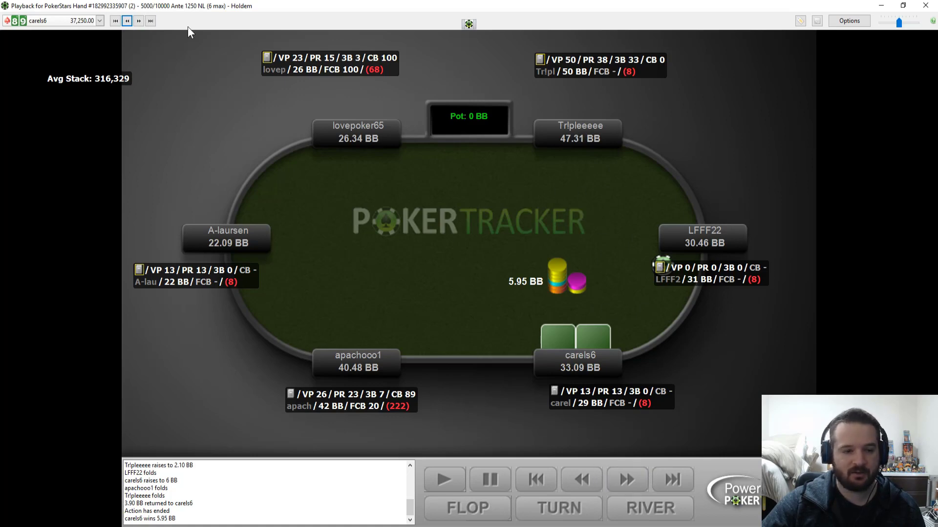
Skip past the T5 offsuit hand and replay the J9 offsuit hand's preflop action.
{"action": "left_click", "coordinate": [138, 21]}
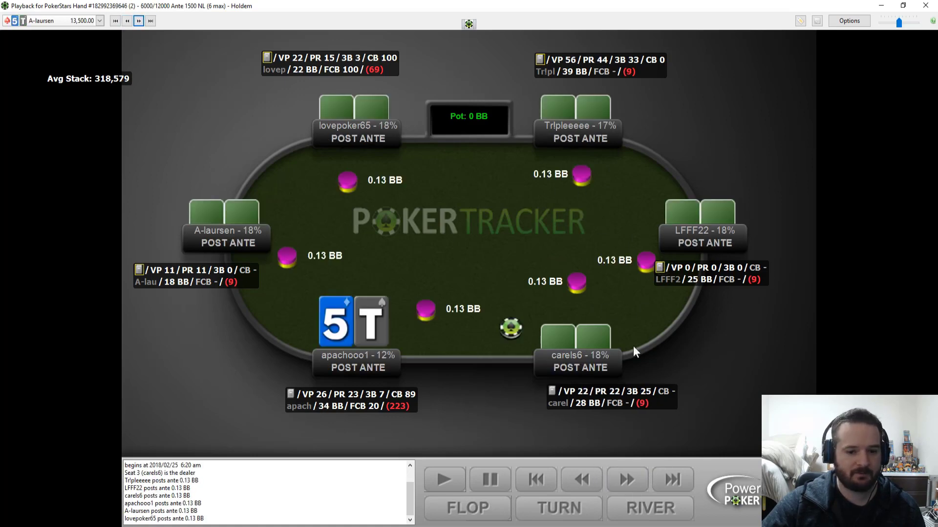
{"action": "left_click", "coordinate": [138, 21]}
{"action": "left_click", "coordinate": [627, 481]}
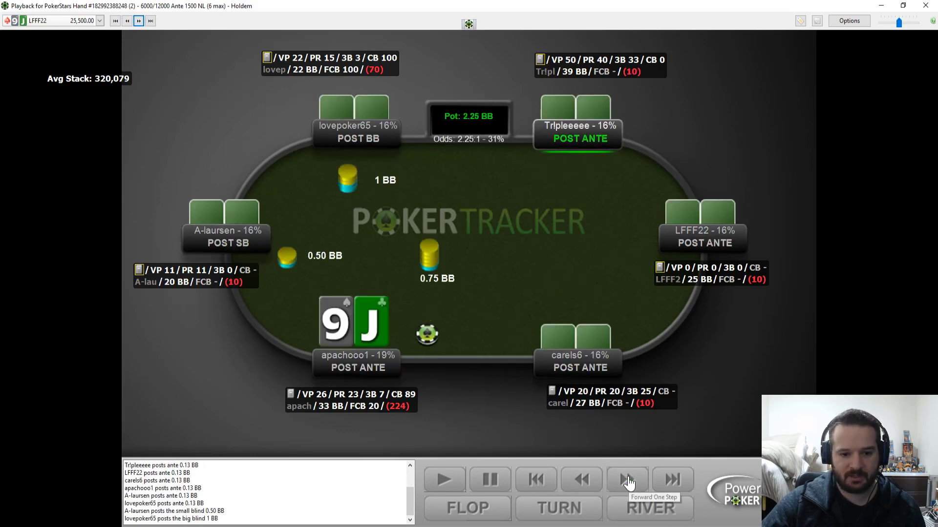
{"action": "left_click", "coordinate": [629, 482]}
{"action": "left_click", "coordinate": [628, 482]}
Replay the K5 offsuit hand through the button's 2 BB raise and the hero's 6 BB reraise, and step back to the hero's decision.
{"action": "left_click", "coordinate": [625, 481]}
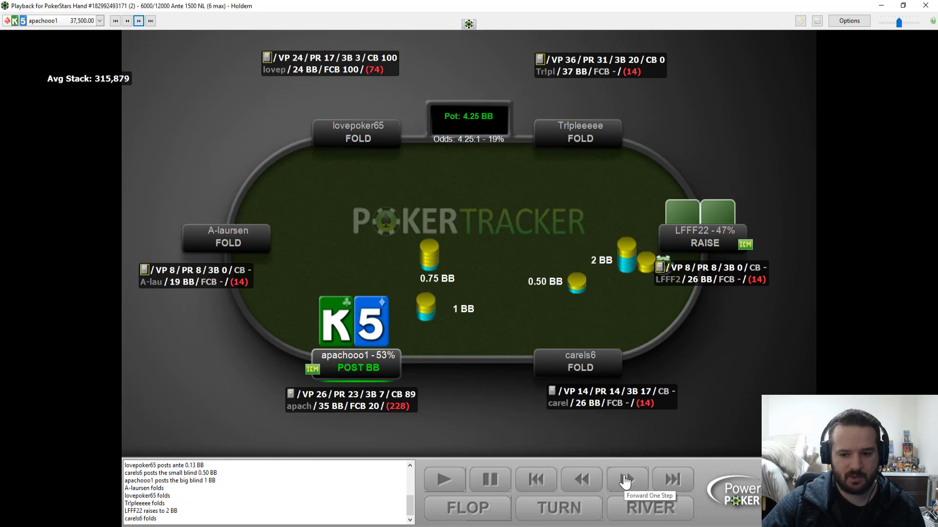
{"action": "left_click", "coordinate": [625, 482]}
{"action": "left_click", "coordinate": [625, 482]}
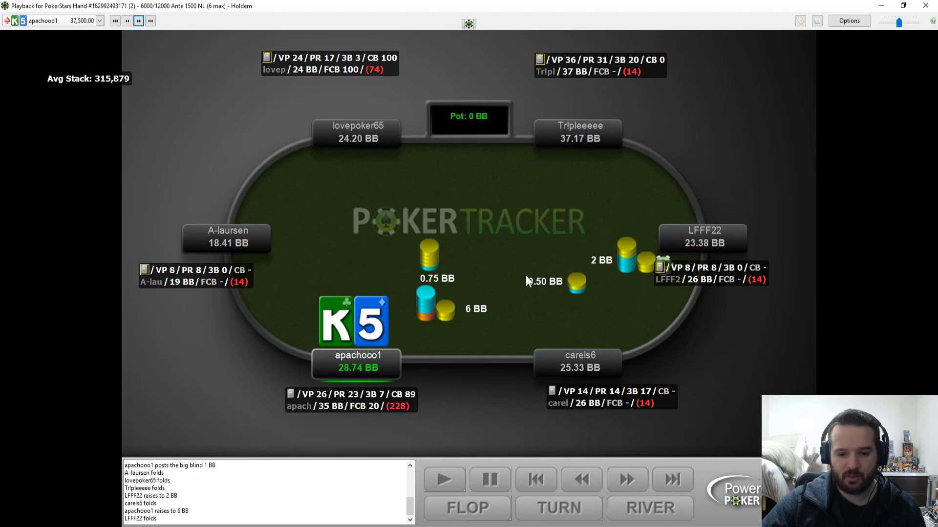
{"action": "left_click", "coordinate": [581, 479]}
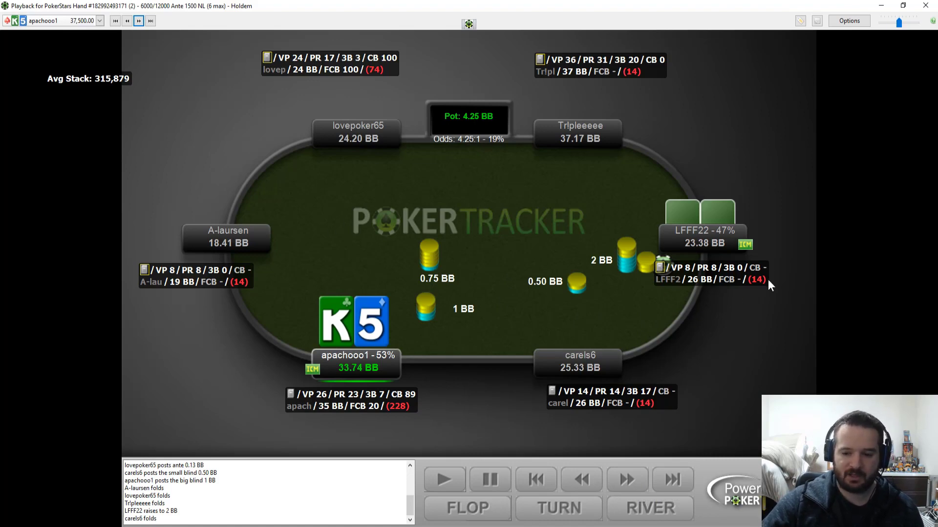
Replay the K5 offsuit hand from the hero's 6 BB reraise through the button's fold to the payout.
{"action": "left_click", "coordinate": [627, 479]}
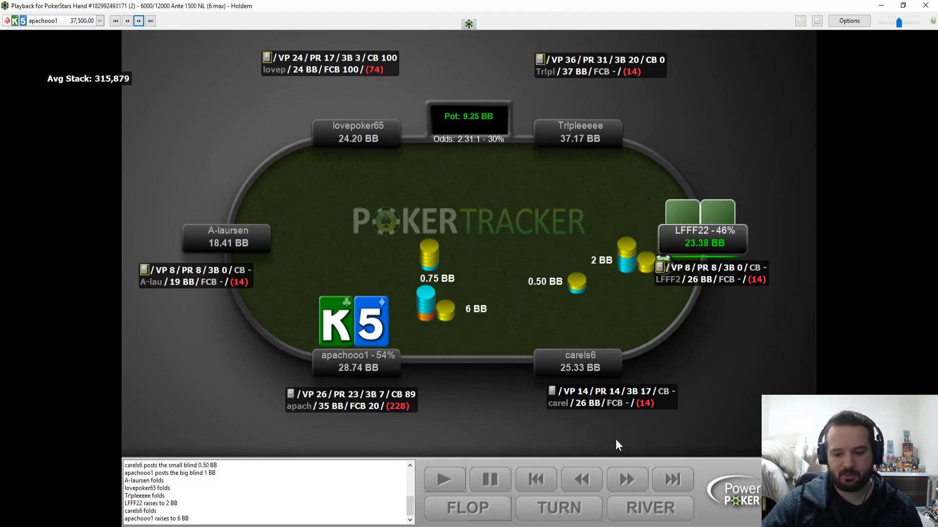
{"action": "left_click", "coordinate": [627, 480]}
{"action": "left_click", "coordinate": [627, 480]}
{"action": "left_click", "coordinate": [627, 480]}
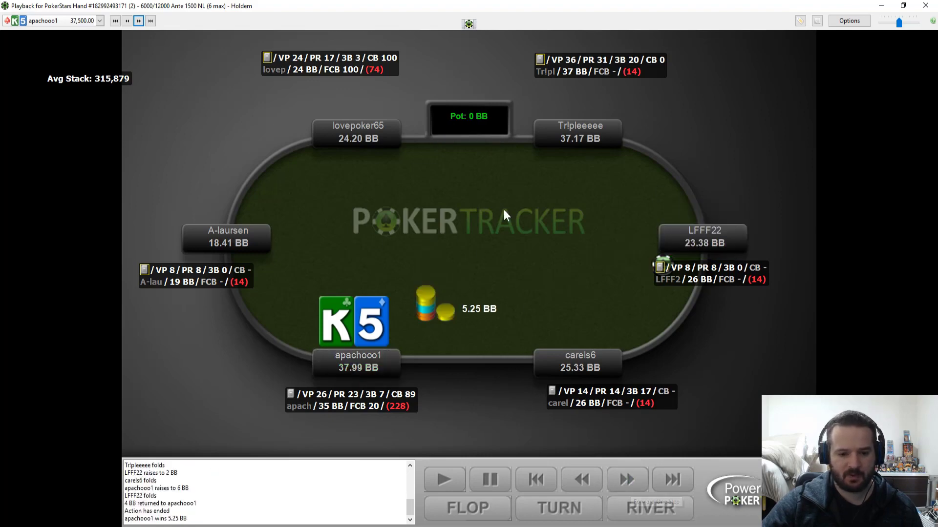
Move on to the K3 suited hand and replay the cutoff's limp, the button's 3.50 BB raise and the hero's small-blind fold.
{"action": "left_click", "coordinate": [139, 21]}
{"action": "left_click", "coordinate": [628, 485]}
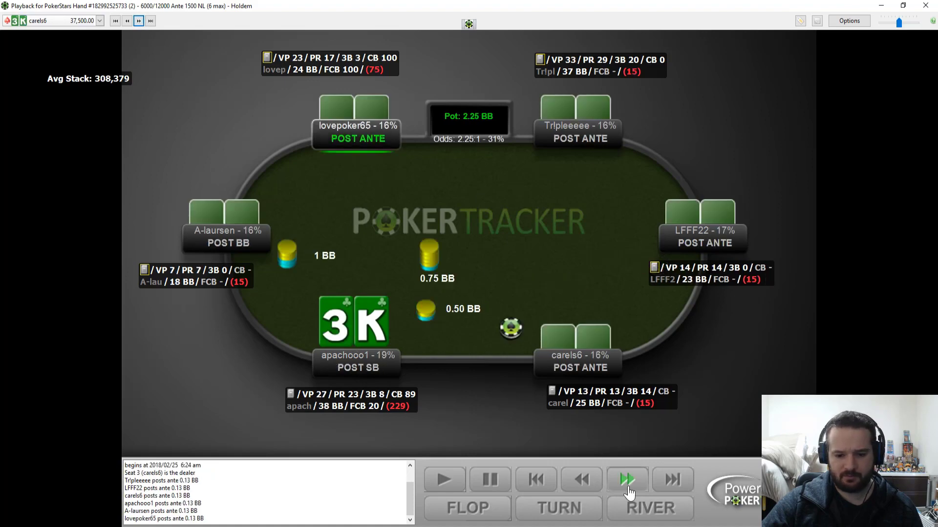
{"action": "left_click", "coordinate": [628, 488]}
{"action": "left_click", "coordinate": [628, 488]}
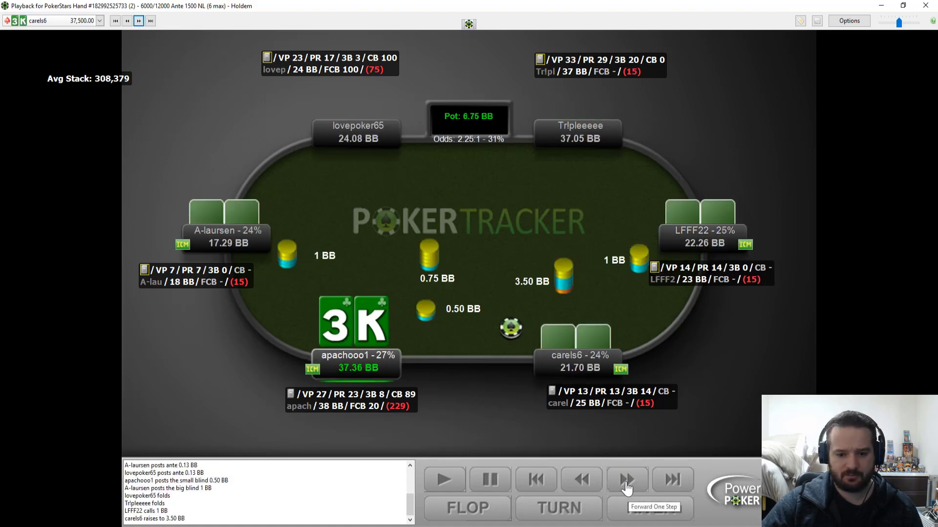
{"action": "left_click", "coordinate": [627, 488]}
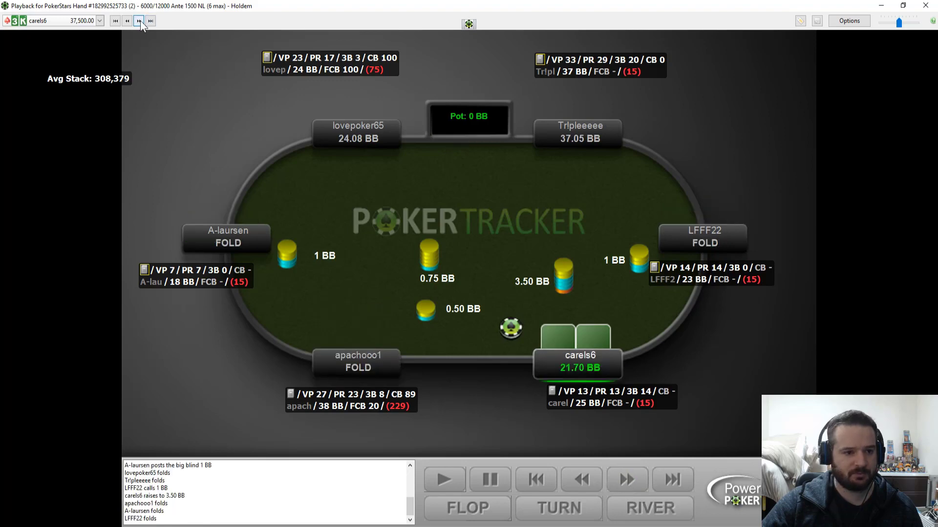
Move on to the pocket sixes hand and replay the hero's 2 BB button raise through both blinds' folds.
{"action": "left_click", "coordinate": [638, 488]}
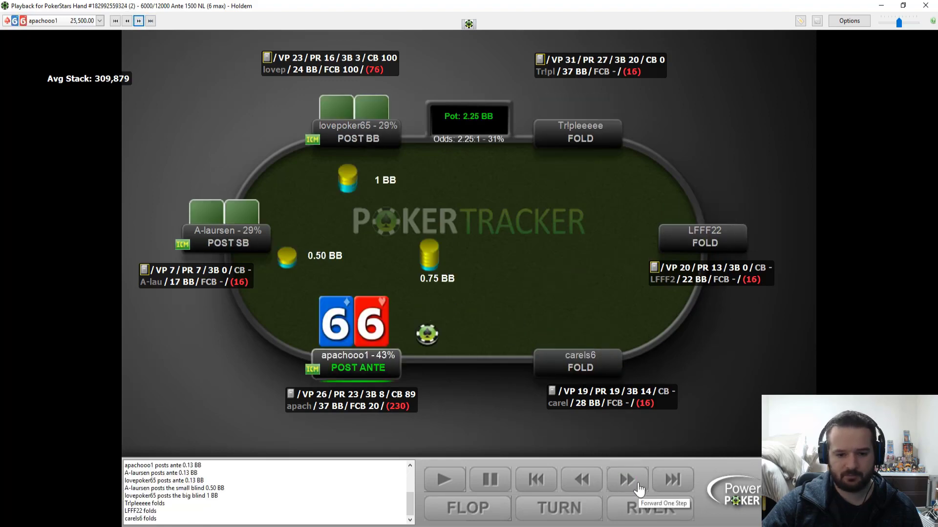
{"action": "left_click", "coordinate": [638, 487]}
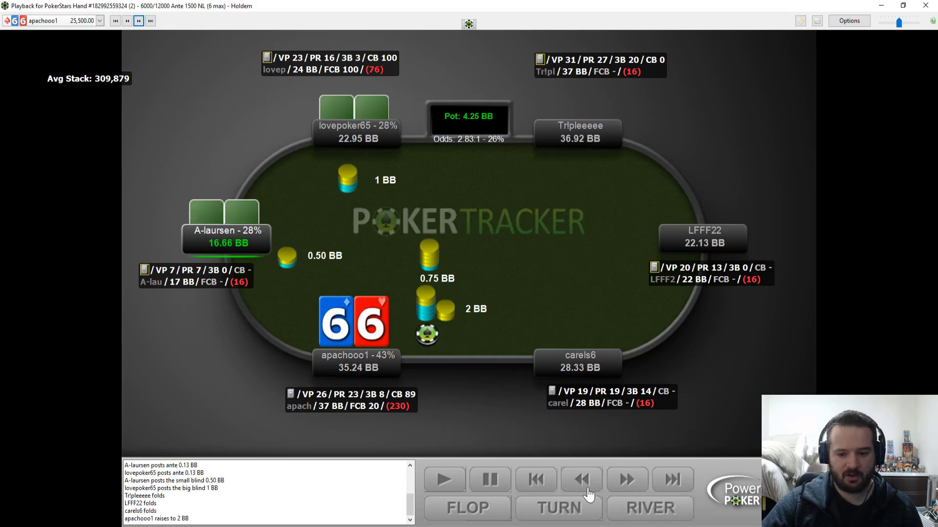
{"action": "left_click", "coordinate": [637, 486]}
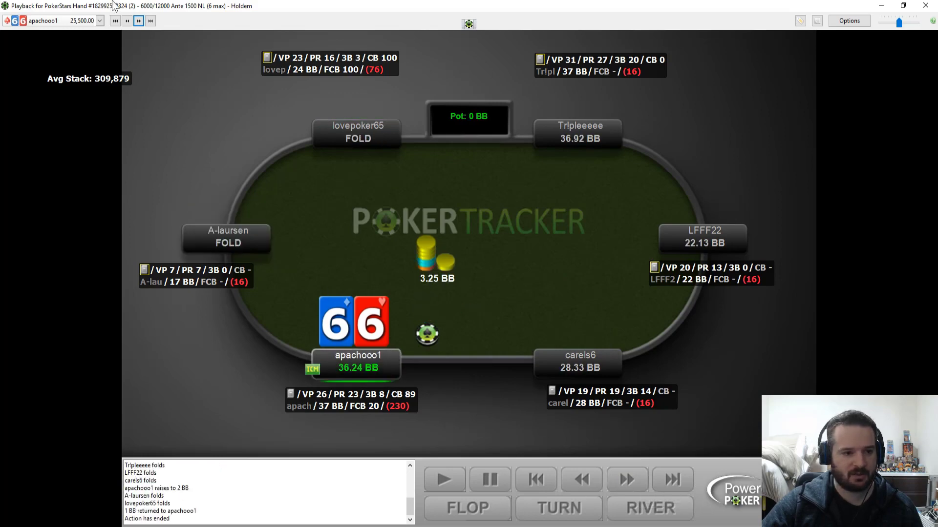
Move on to the pocket tens hand and replay the hero's 2 BB raise and the two calls up to the flop.
{"action": "left_click", "coordinate": [138, 23]}
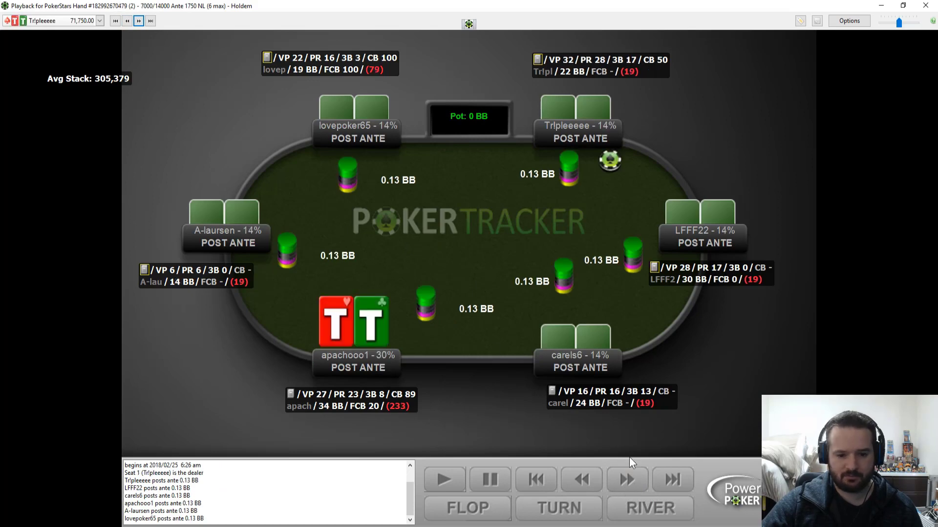
{"action": "left_click", "coordinate": [631, 483]}
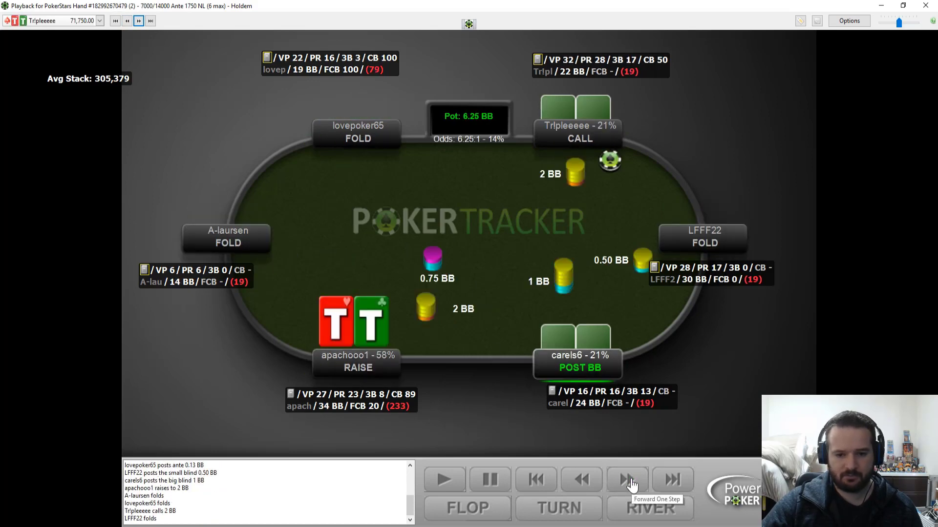
{"action": "left_click", "coordinate": [631, 484]}
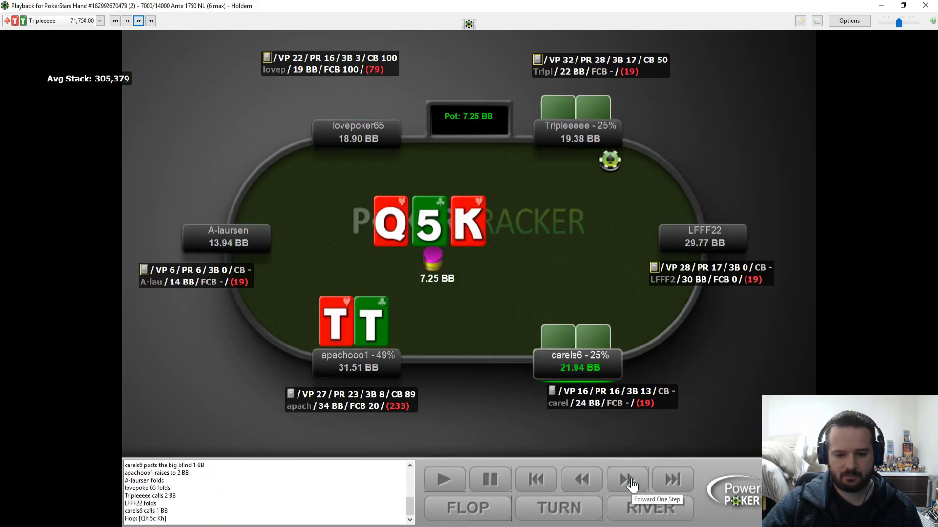
Replay the pocket tens hand's flop checks, the button's 2.17 BB bet and the hero's fold.
{"action": "left_click", "coordinate": [630, 484]}
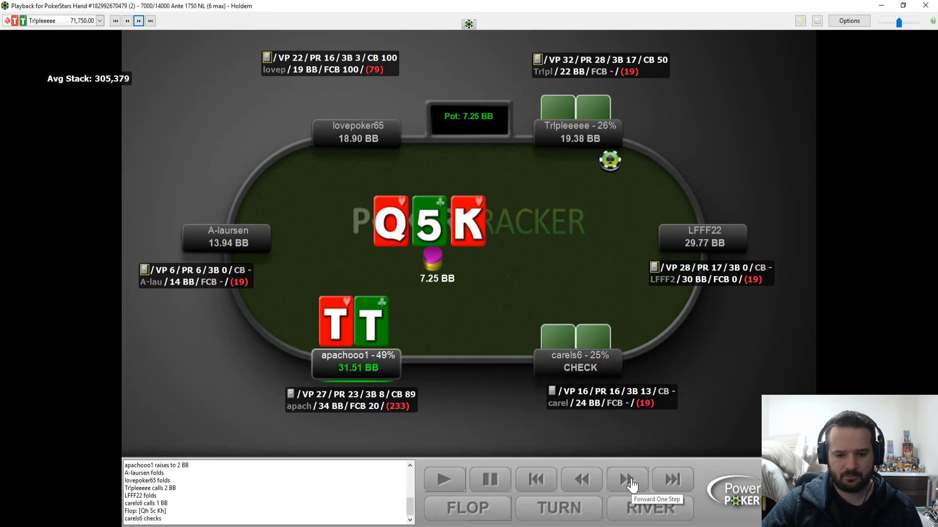
{"action": "left_click", "coordinate": [631, 483]}
{"action": "left_click", "coordinate": [631, 484]}
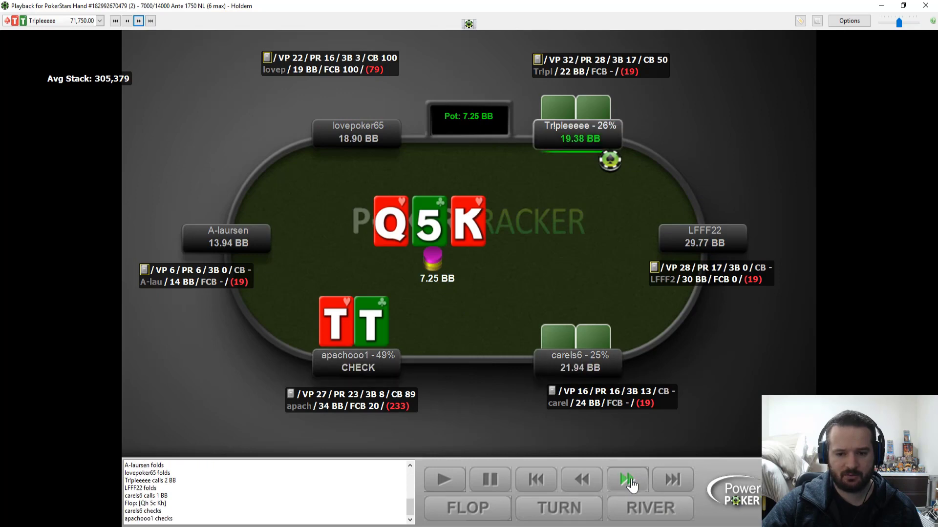
{"action": "left_click", "coordinate": [631, 483]}
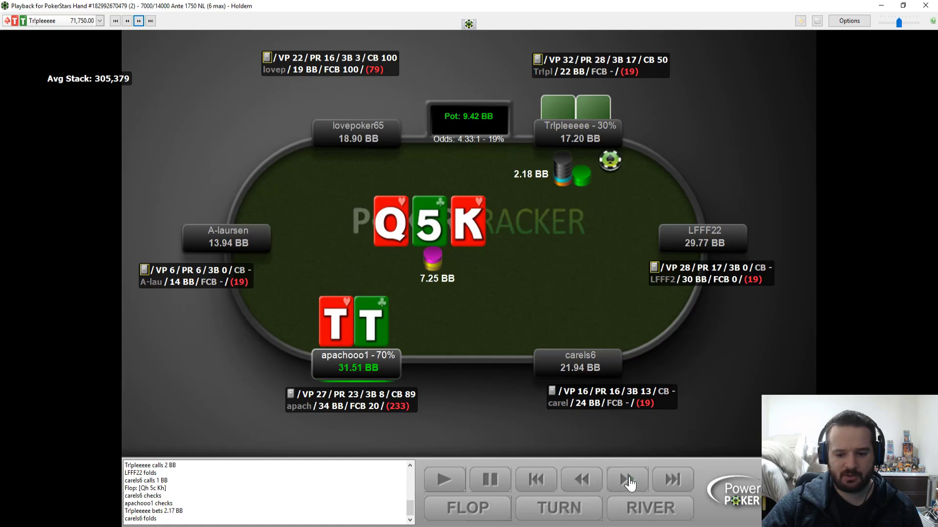
{"action": "left_click", "coordinate": [630, 483]}
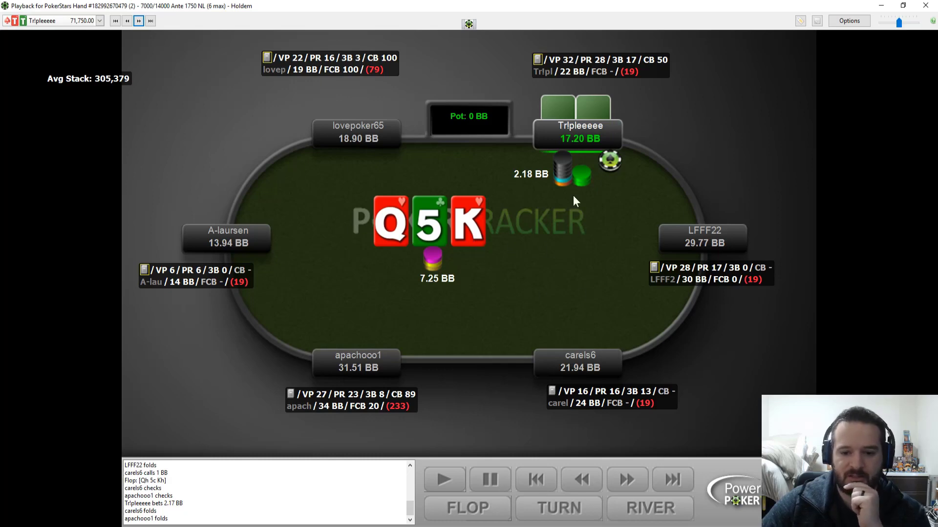
{"action": "left_click", "coordinate": [633, 488]}
{"action": "left_click", "coordinate": [633, 487]}
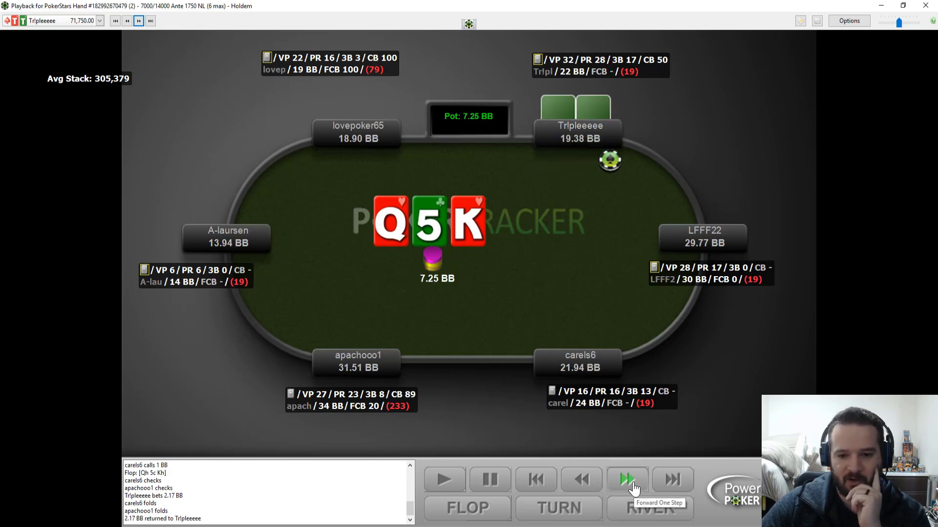
Move on to the A5 offsuit hand and replay the button's 2 BB raise and the hero's big-blind call.
{"action": "left_click", "coordinate": [138, 20]}
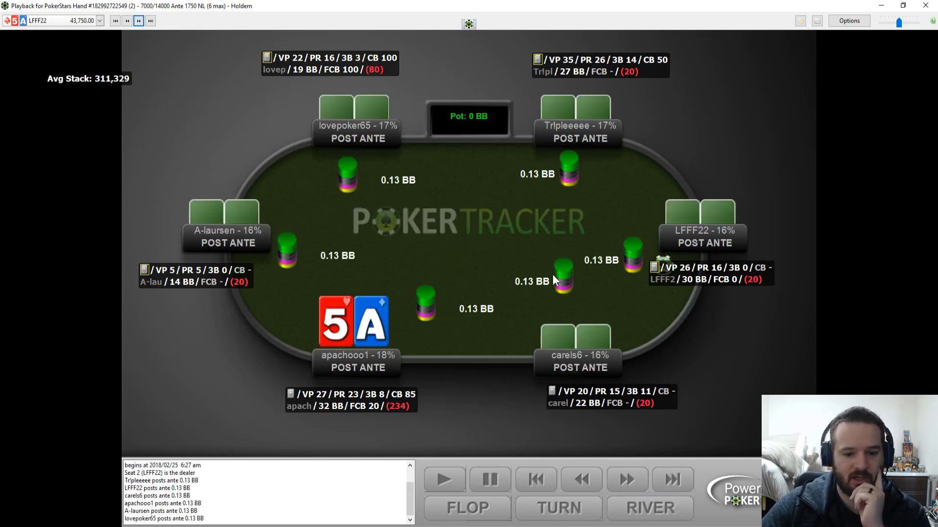
{"action": "left_click", "coordinate": [629, 485]}
{"action": "left_click", "coordinate": [631, 489]}
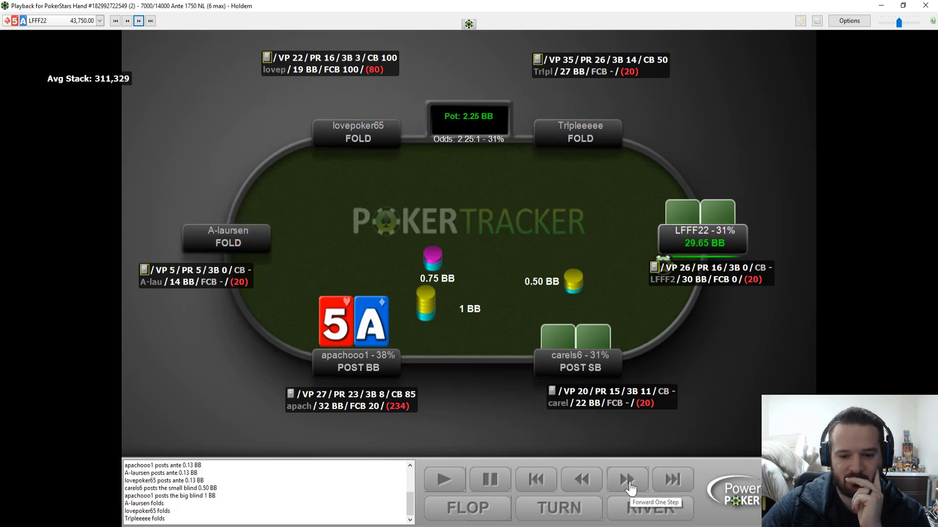
{"action": "left_click", "coordinate": [631, 488]}
{"action": "left_click", "coordinate": [630, 488]}
{"action": "left_click", "coordinate": [630, 488]}
{"action": "left_click", "coordinate": [631, 488]}
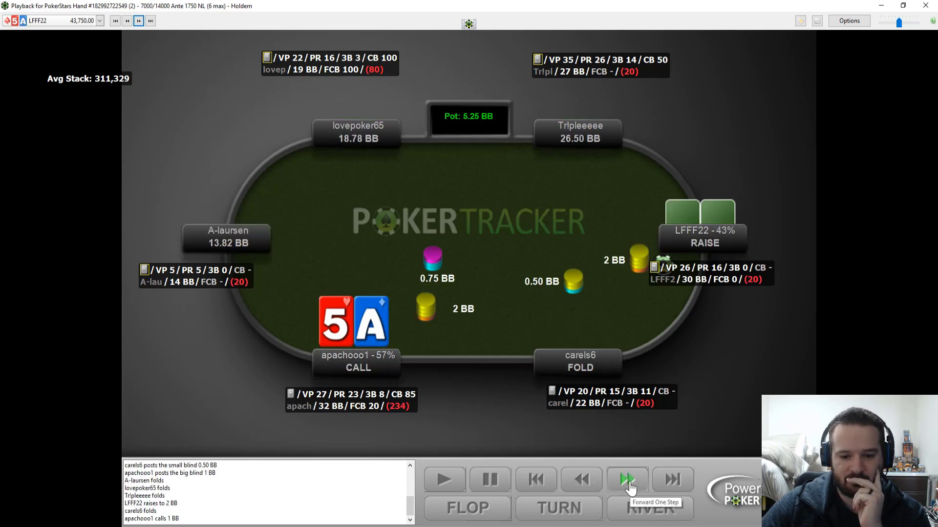
Replay the A5 offsuit hand's flop through the hero's fold, and step back to the preflop call.
{"action": "left_click", "coordinate": [630, 487]}
{"action": "left_click", "coordinate": [631, 487]}
{"action": "left_click", "coordinate": [630, 488]}
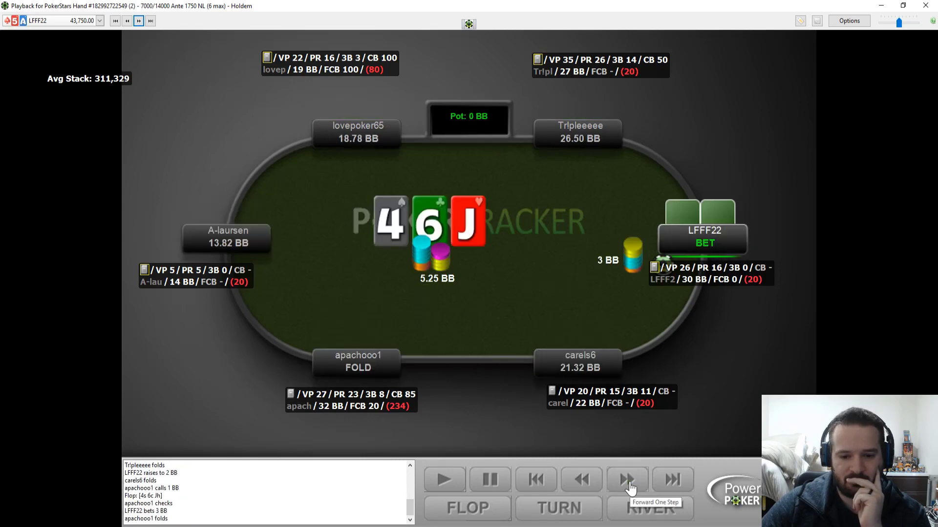
{"action": "left_click", "coordinate": [594, 488]}
{"action": "left_click", "coordinate": [594, 488]}
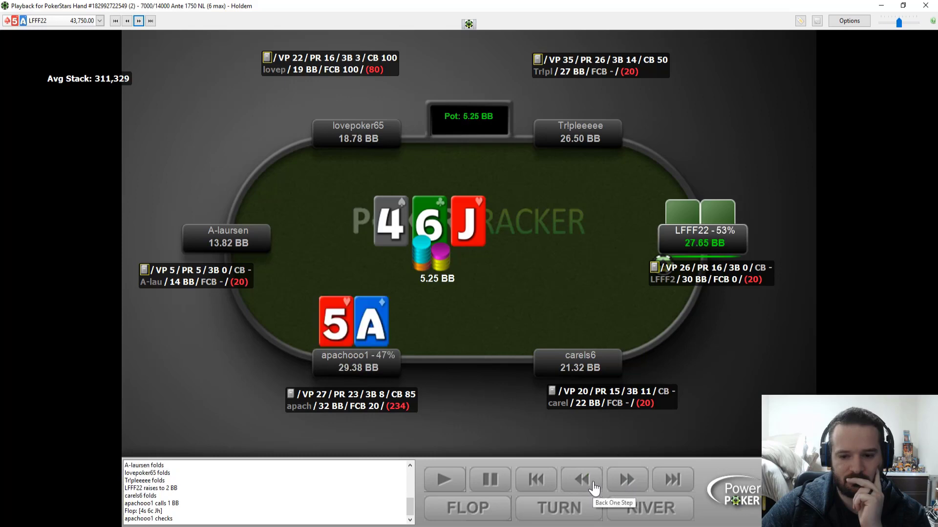
{"action": "left_click", "coordinate": [594, 488]}
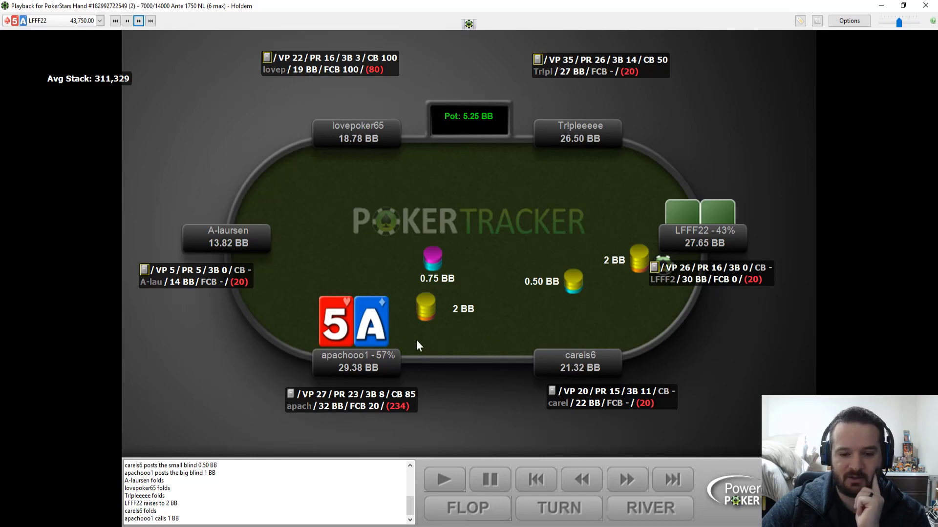
Replay the A5 offsuit hand from the hero's flop check through the 3 BB bet and the fold to the payout.
{"action": "left_click", "coordinate": [630, 483]}
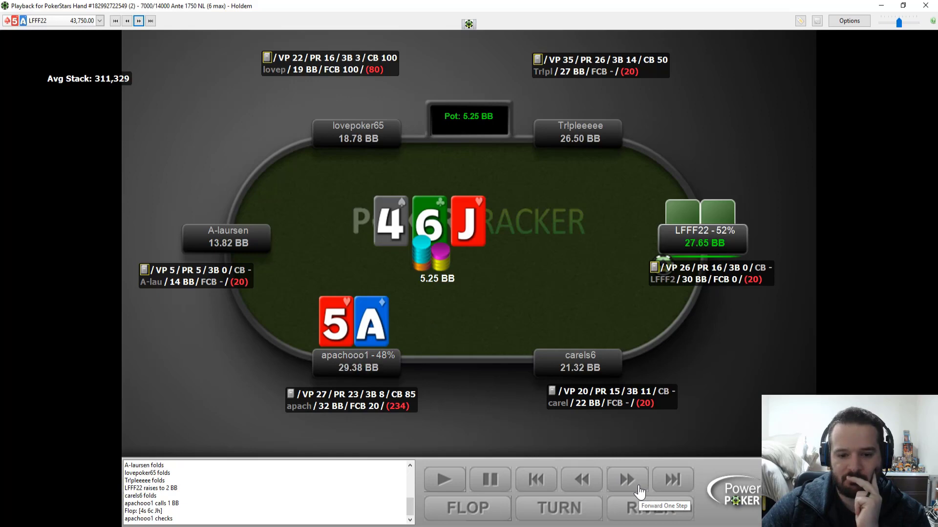
{"action": "left_click", "coordinate": [640, 491]}
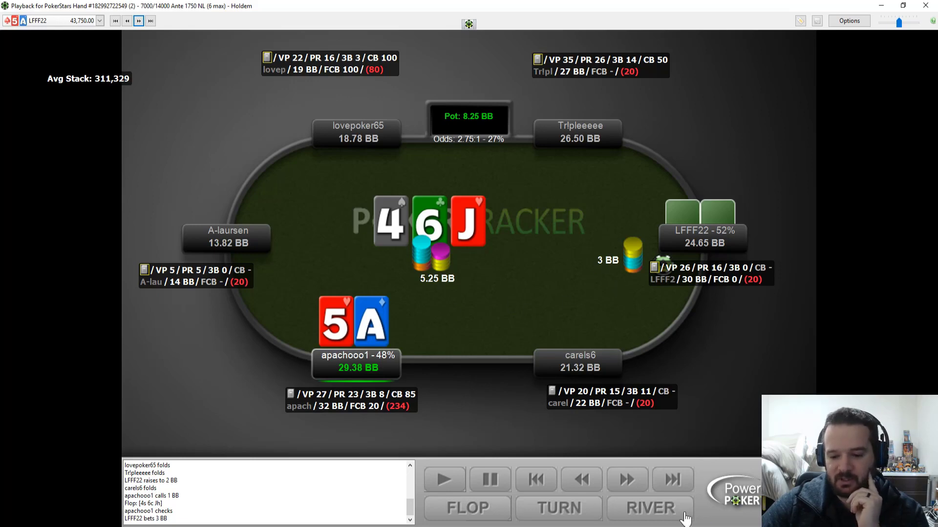
{"action": "left_click", "coordinate": [627, 481]}
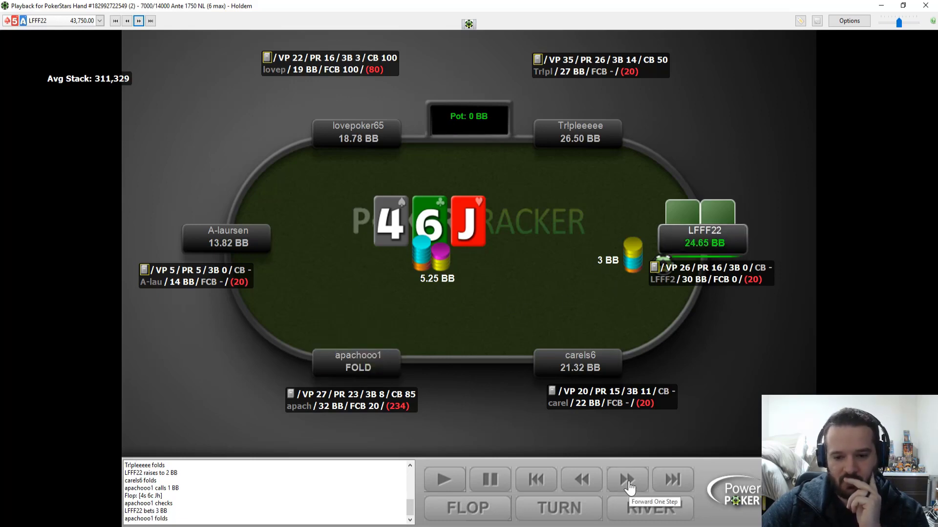
{"action": "left_click", "coordinate": [627, 481]}
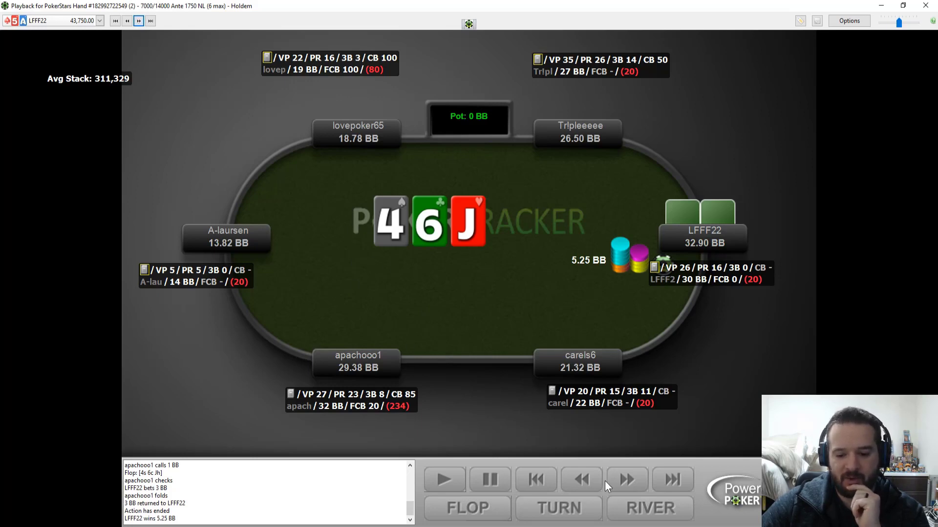
Step back to the hero's flop check in the A5 offsuit hand and replay the bet and fold once more.
{"action": "left_click", "coordinate": [581, 481]}
{"action": "left_click", "coordinate": [586, 483]}
{"action": "left_click", "coordinate": [586, 482]}
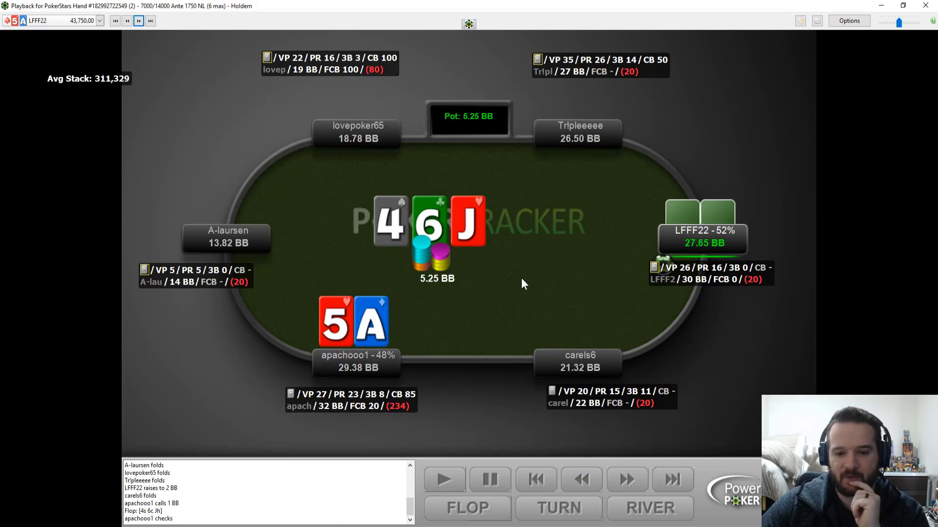
{"action": "left_click", "coordinate": [626, 480]}
{"action": "left_click", "coordinate": [627, 480]}
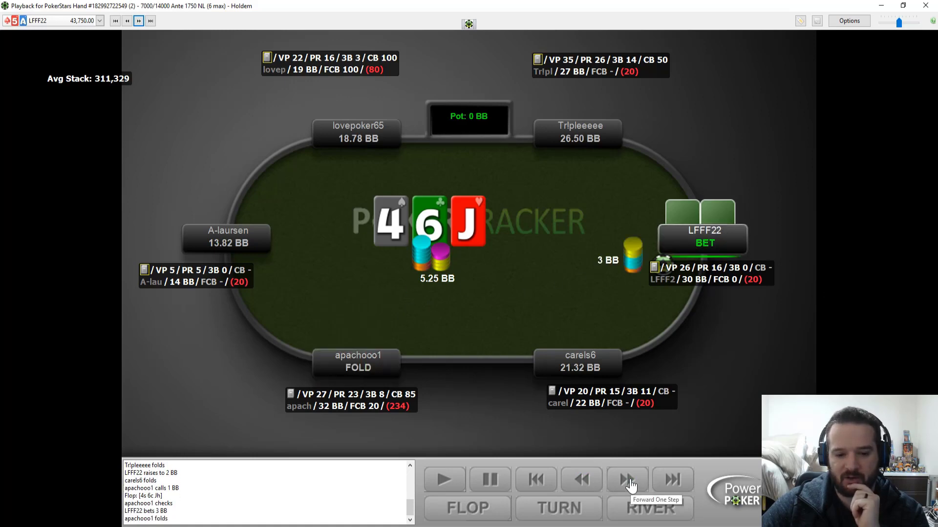
Move on to the J2 offsuit hand and replay the button's 2.20 BB raise up to the hero's small-blind action.
{"action": "left_click", "coordinate": [139, 21]}
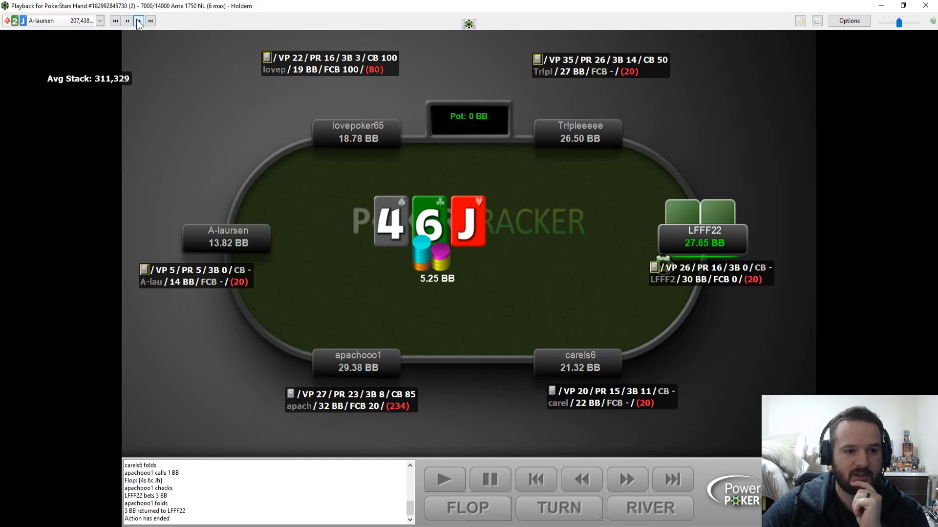
{"action": "left_click", "coordinate": [638, 485]}
{"action": "left_click", "coordinate": [638, 485]}
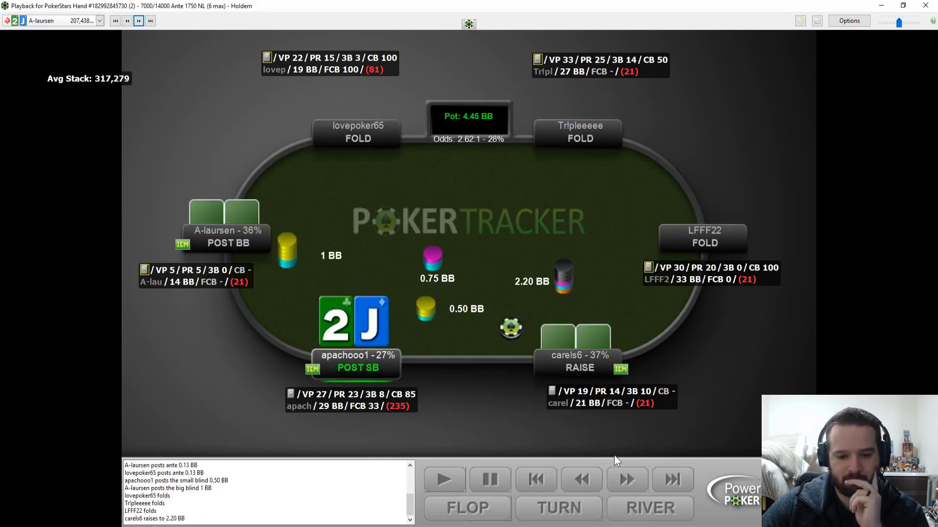
{"action": "left_click", "coordinate": [625, 485]}
Move on to the K5 offsuit hand, replay the hero's button fold, and step back to review that decision before continuing.
{"action": "left_click", "coordinate": [139, 21]}
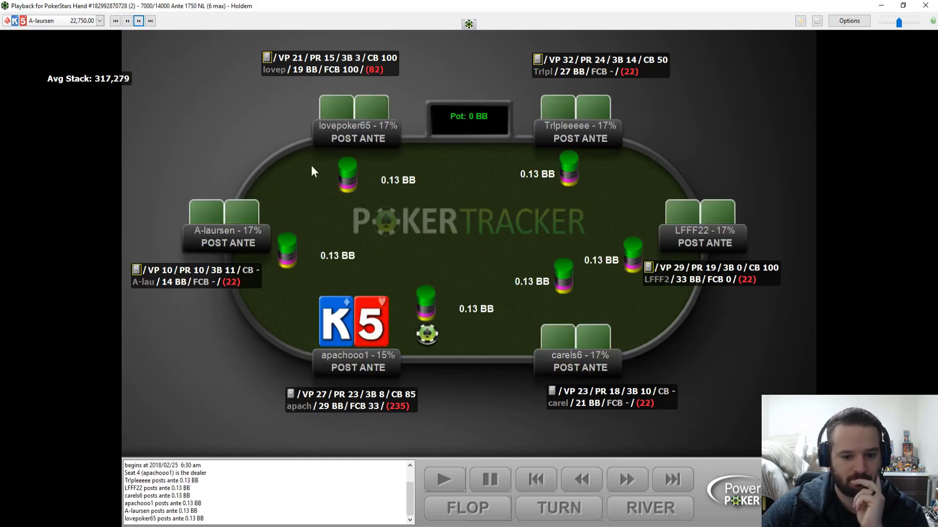
{"action": "left_click", "coordinate": [628, 479]}
{"action": "left_click", "coordinate": [627, 480]}
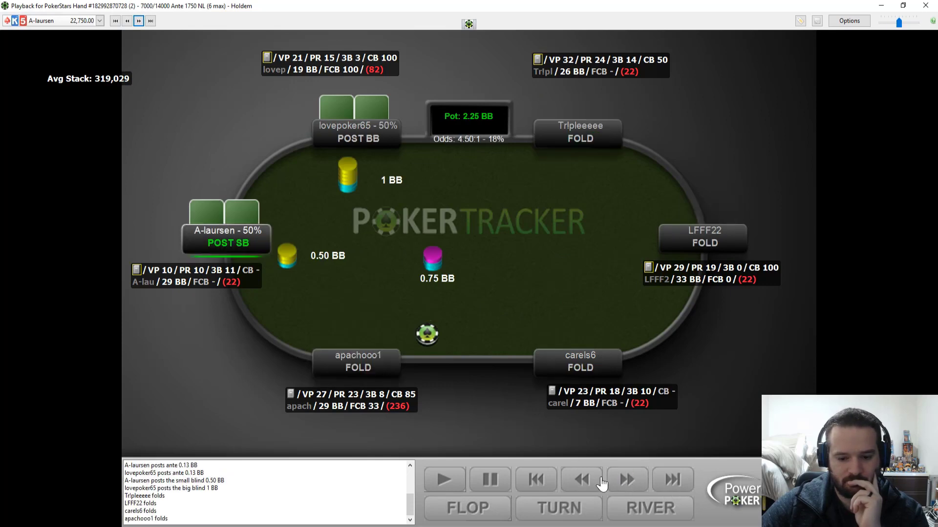
{"action": "left_click", "coordinate": [580, 482]}
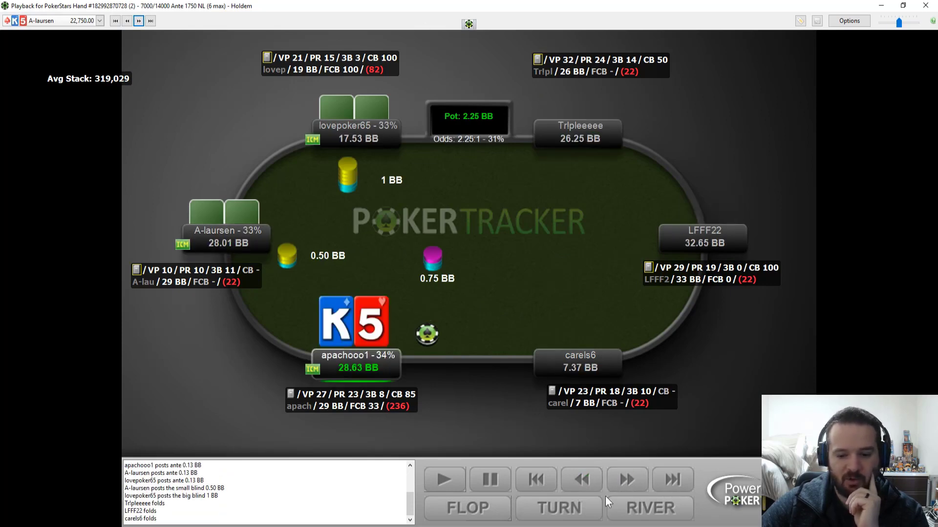
{"action": "left_click", "coordinate": [627, 480]}
{"action": "left_click", "coordinate": [627, 479]}
{"action": "left_click", "coordinate": [627, 479]}
Skip ahead to the J4 suited hand and replay the hero's 2 BB button raise and the big blind's call to the flop.
{"action": "left_click", "coordinate": [151, 21]}
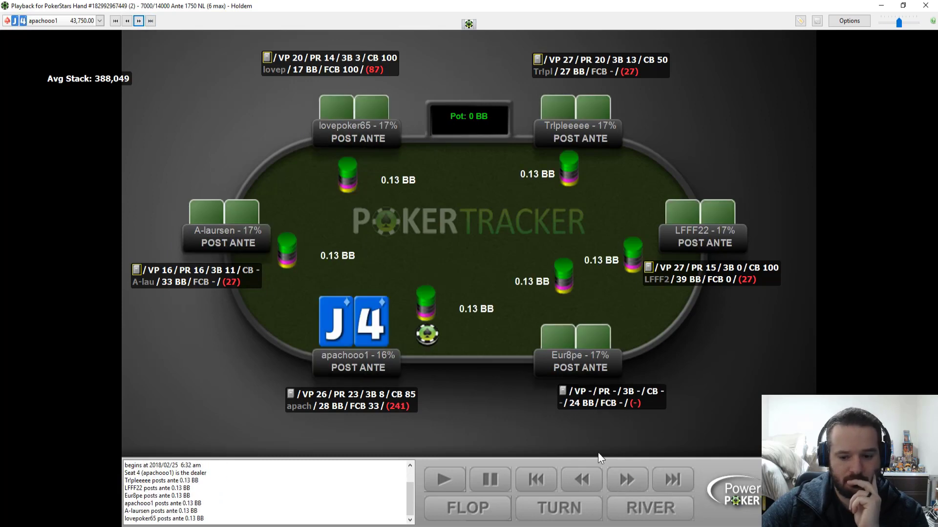
{"action": "left_click", "coordinate": [627, 481]}
{"action": "left_click", "coordinate": [628, 481]}
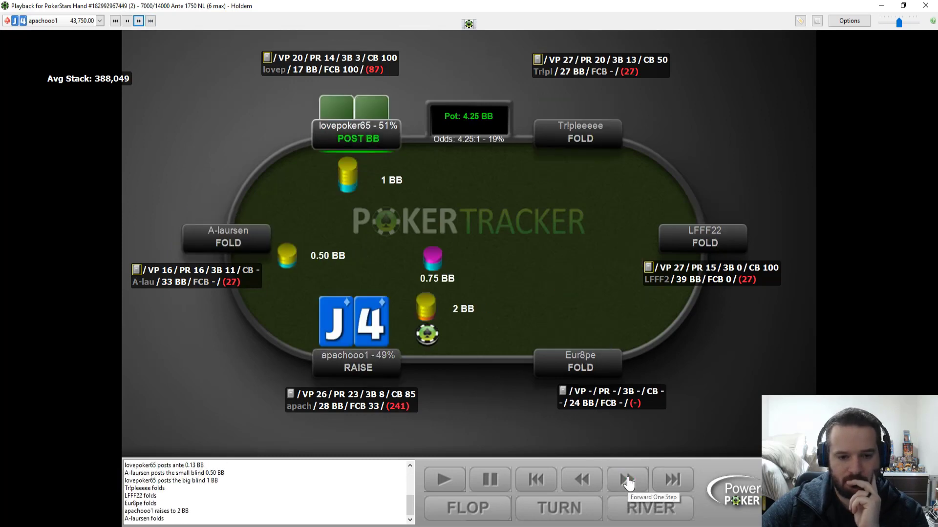
{"action": "left_click", "coordinate": [627, 480]}
{"action": "left_click", "coordinate": [627, 480]}
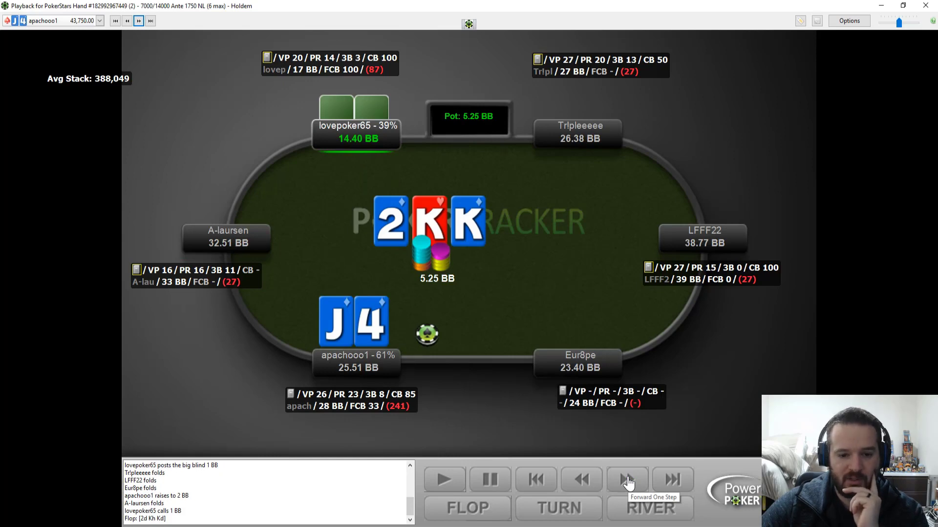
Replay the J4 suited hand's flop checks, the 3 of diamonds turn and the big blind's turn check.
{"action": "left_click", "coordinate": [629, 484]}
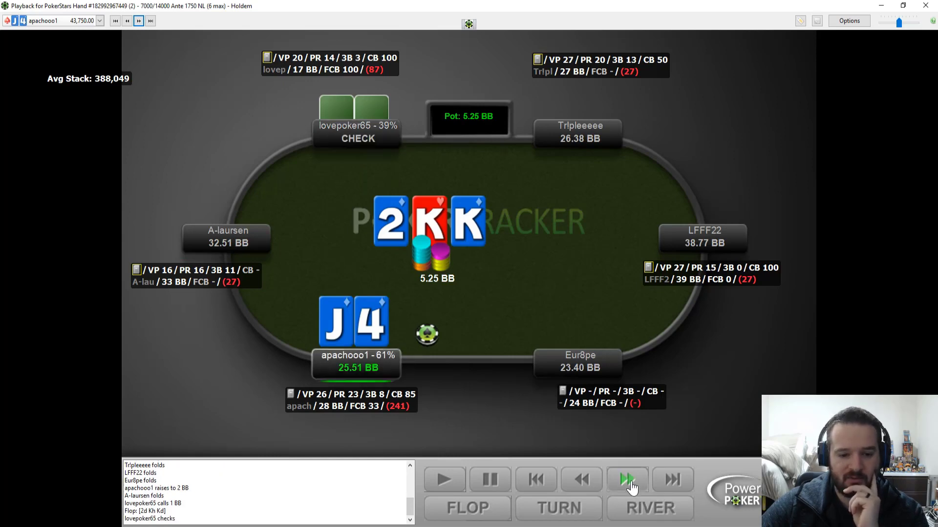
{"action": "left_click", "coordinate": [629, 481]}
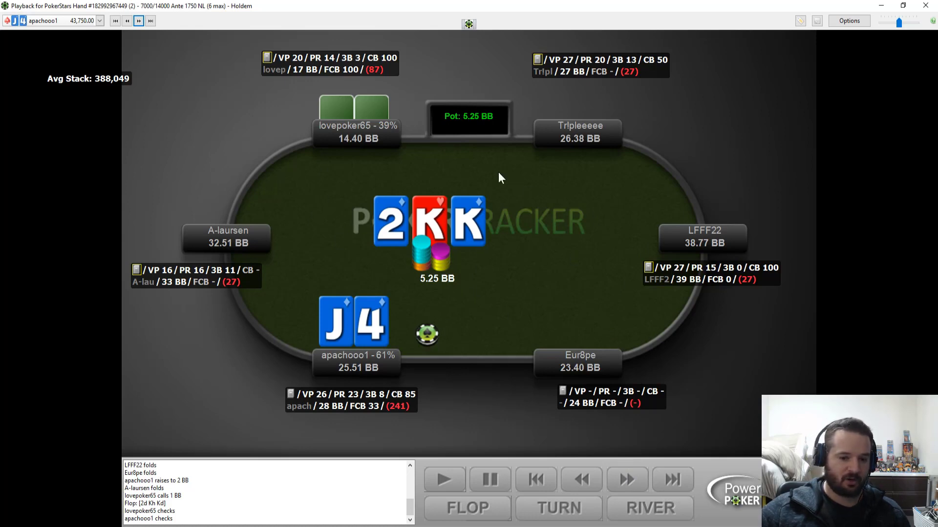
{"action": "left_click", "coordinate": [627, 479]}
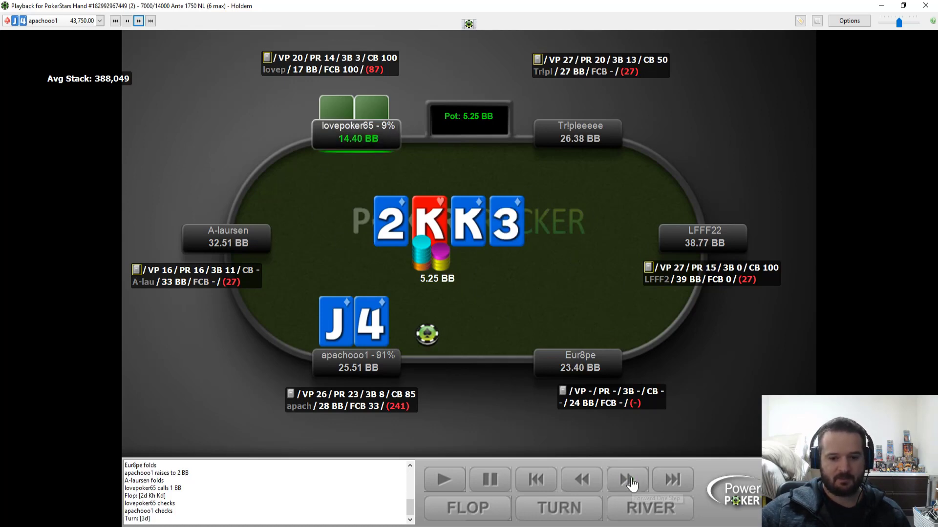
{"action": "left_click", "coordinate": [630, 484]}
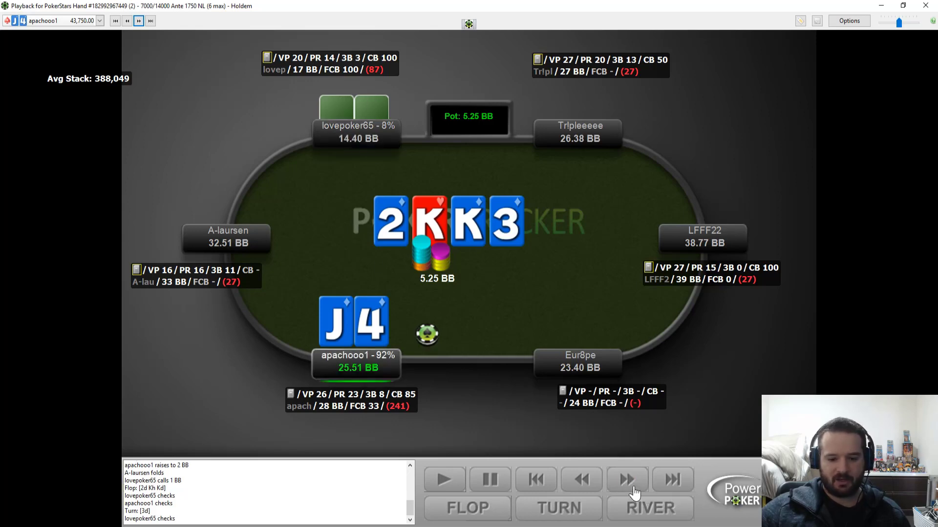
Replay the hero's 2.62 BB turn bet in the J4 suited hand through to the end of the hand.
{"action": "left_click", "coordinate": [634, 488]}
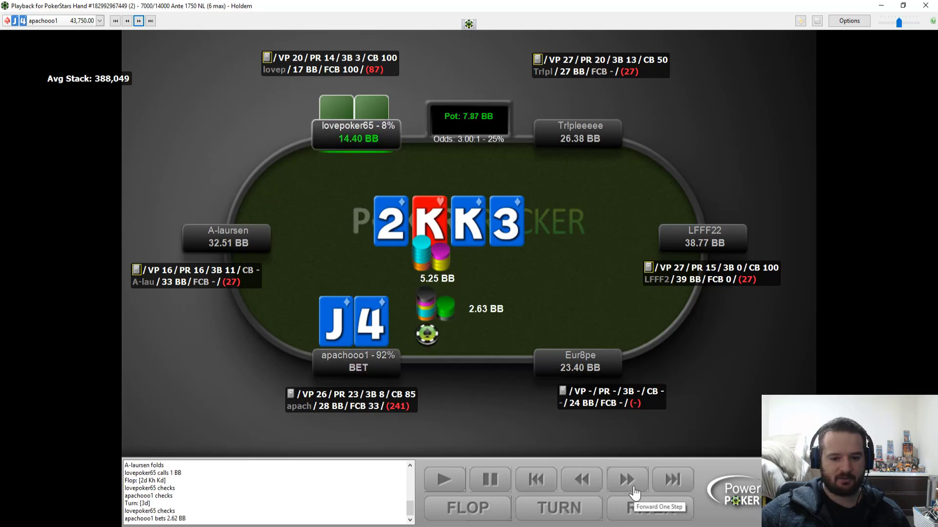
{"action": "left_click", "coordinate": [633, 487]}
{"action": "left_click", "coordinate": [633, 488]}
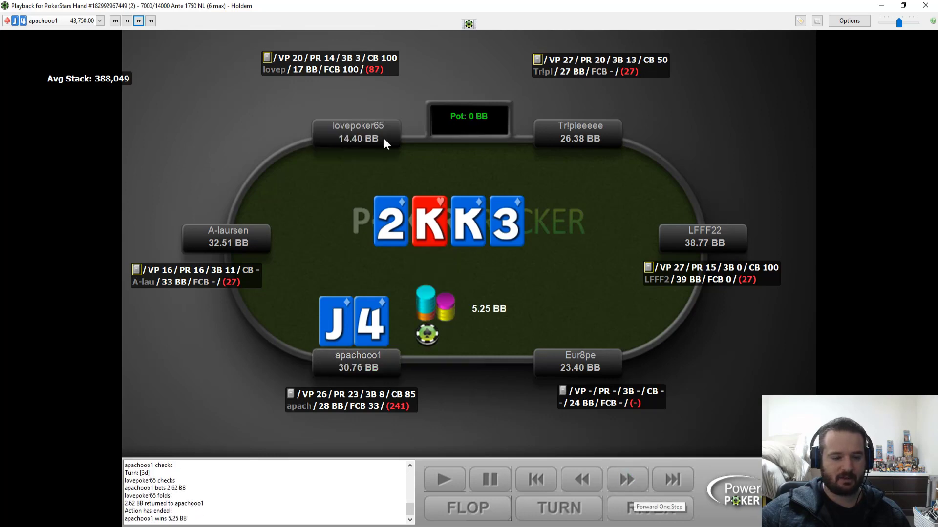
Skip ahead to the pocket kings hand and replay the button's 2 BB raise and the hero's big-blind call to the flop.
{"action": "left_click", "coordinate": [139, 21]}
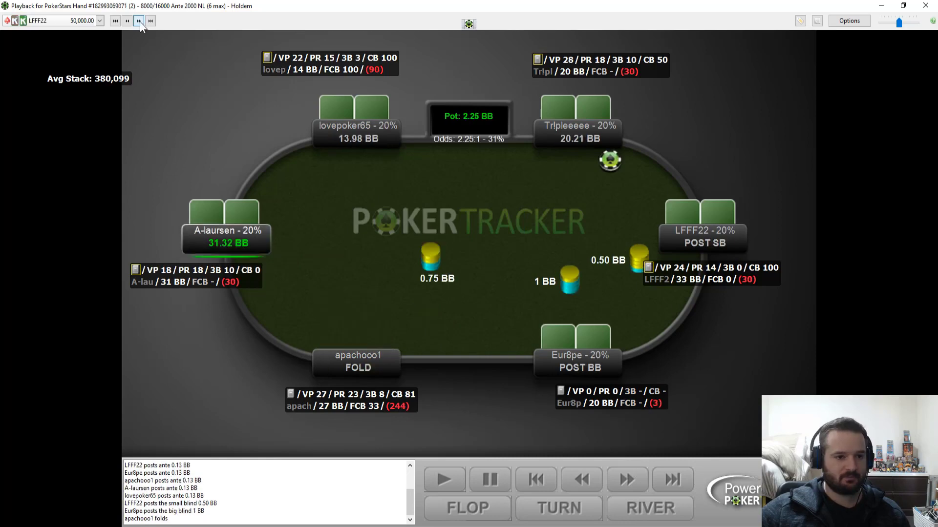
{"action": "left_click", "coordinate": [640, 488]}
{"action": "left_click", "coordinate": [640, 489]}
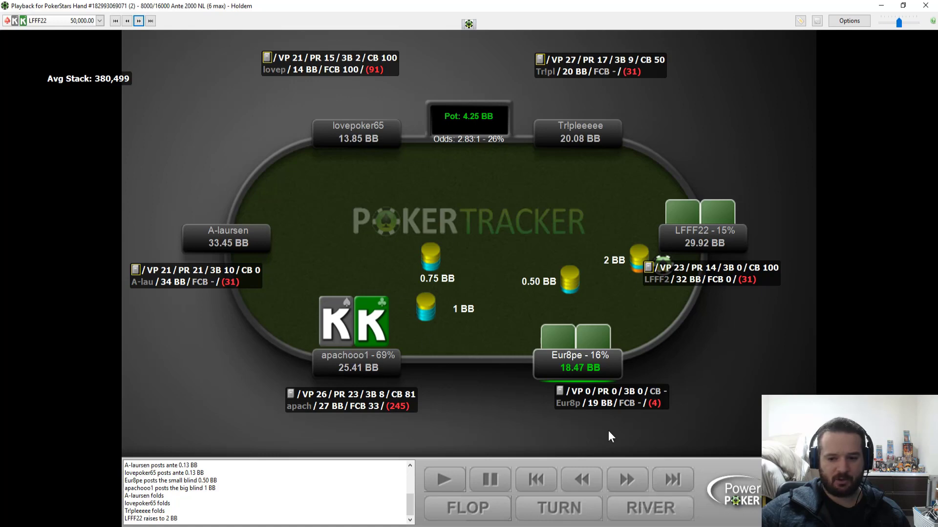
{"action": "left_click", "coordinate": [639, 491]}
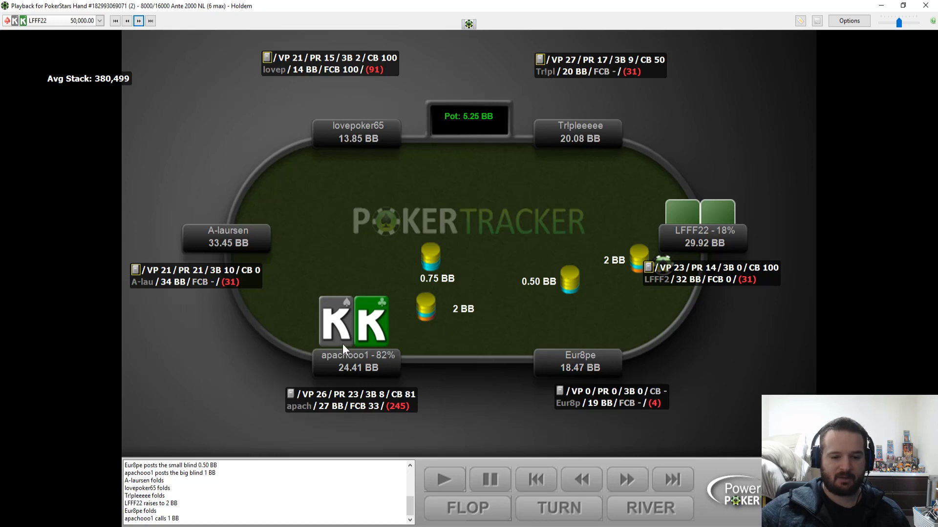
{"action": "left_click", "coordinate": [627, 485]}
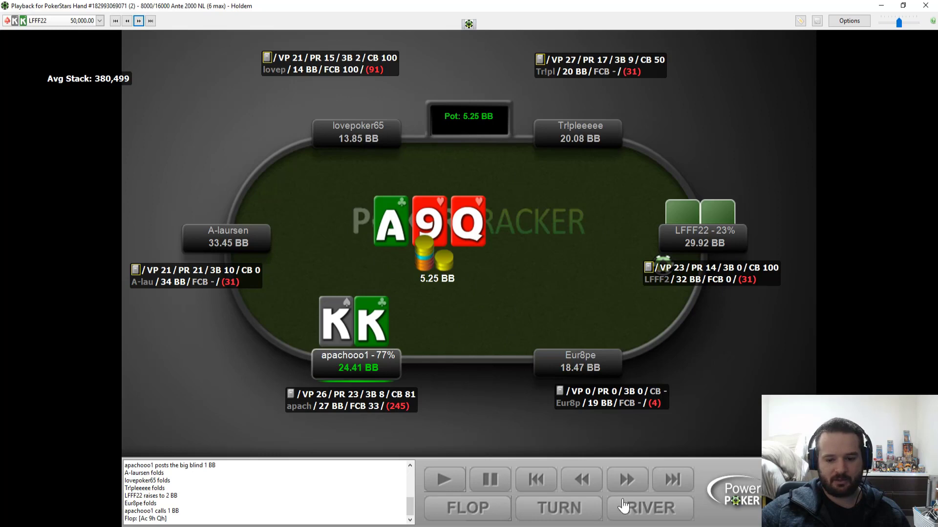
Replay the pocket kings hand's flop checks, the 4 of hearts turn and both turn checks.
{"action": "left_click", "coordinate": [630, 482]}
{"action": "left_click", "coordinate": [633, 483]}
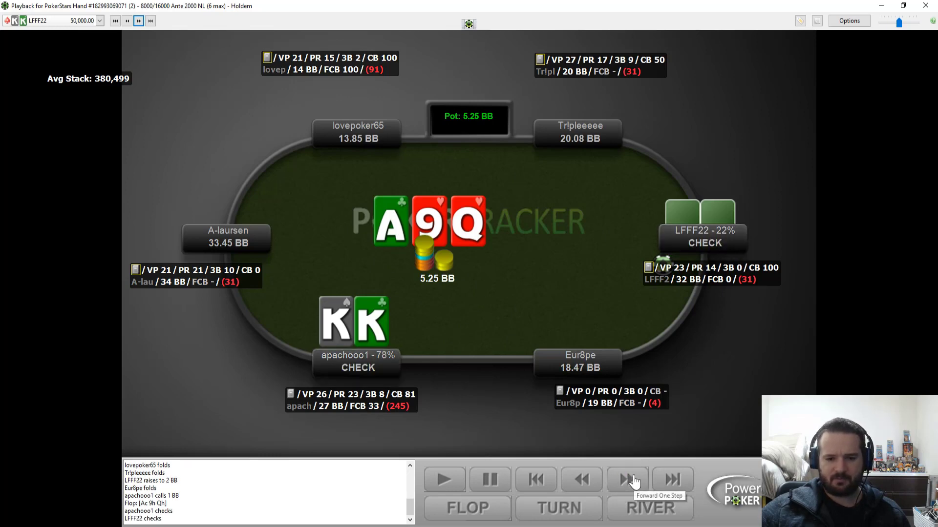
{"action": "left_click", "coordinate": [634, 482]}
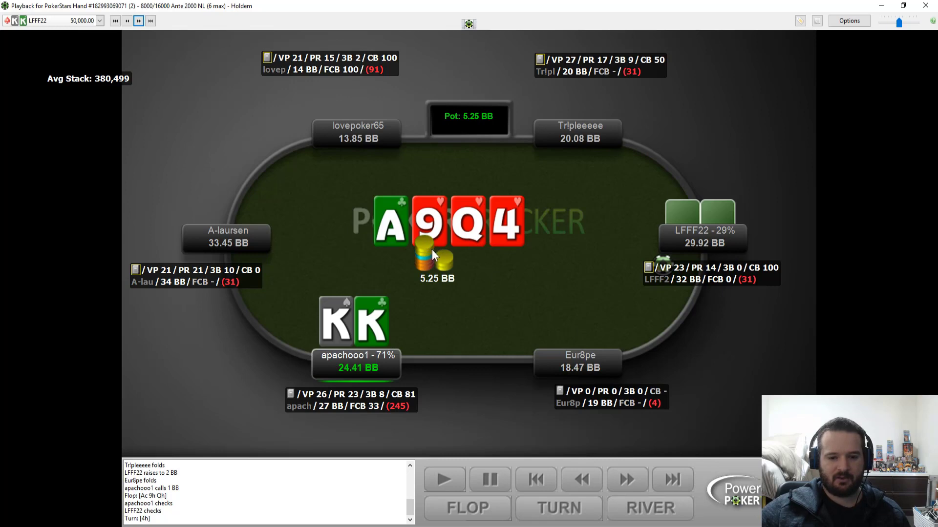
{"action": "left_click", "coordinate": [625, 485]}
{"action": "left_click", "coordinate": [625, 485]}
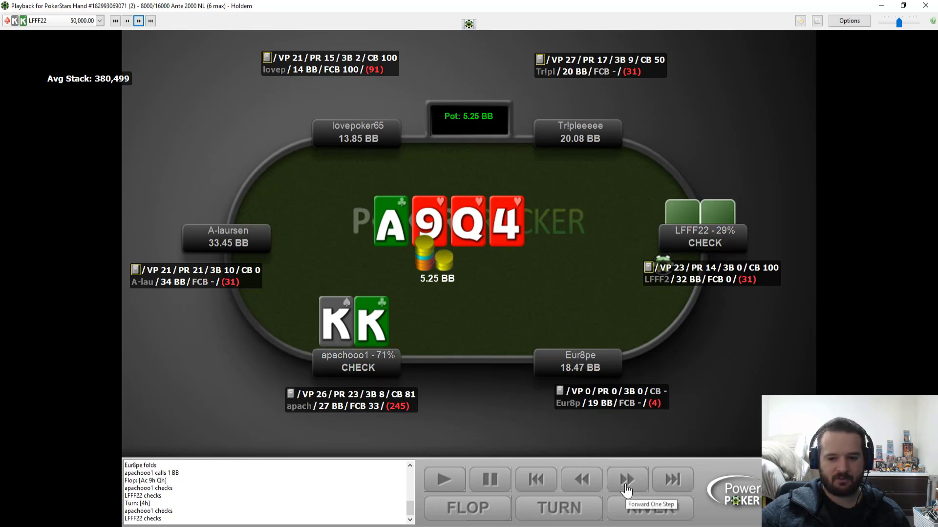
Replay the 7 of hearts river, both river checks and the showdown of the pocket kings hand.
{"action": "left_click", "coordinate": [626, 486]}
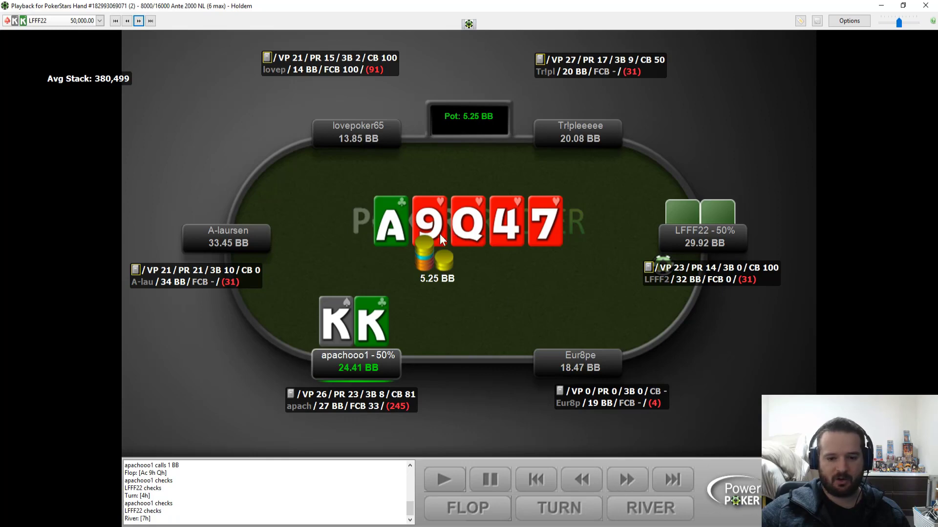
{"action": "left_click", "coordinate": [623, 486]}
{"action": "left_click", "coordinate": [622, 483]}
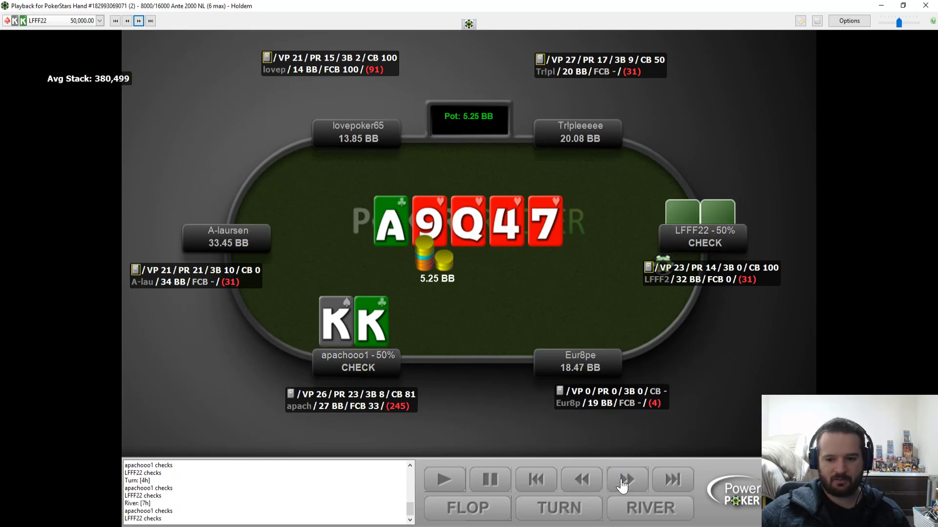
{"action": "left_click", "coordinate": [622, 485]}
{"action": "left_click", "coordinate": [622, 485]}
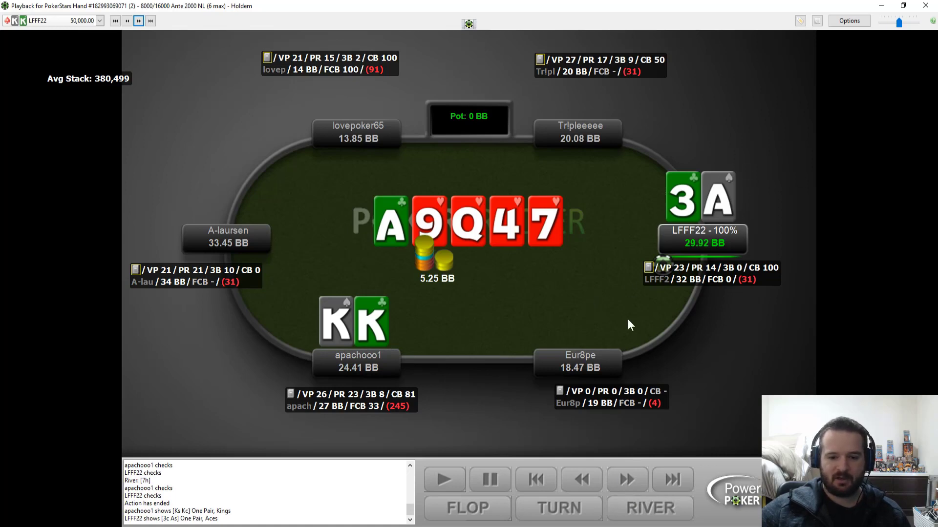
{"action": "left_click", "coordinate": [633, 481]}
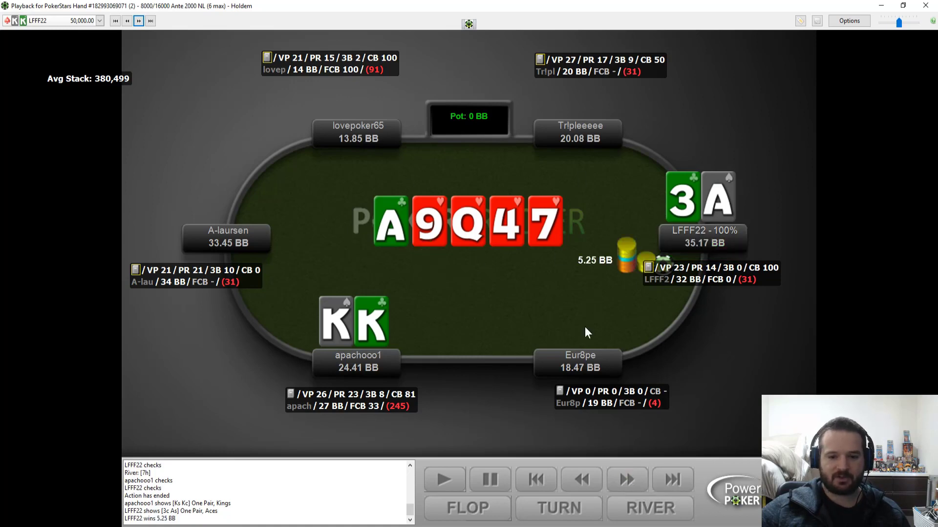
Move past the 98 suited hand to the Q7 offsuit hand, up to the hero's big-blind decision against the 2 BB button raise.
{"action": "left_click", "coordinate": [138, 21]}
{"action": "left_click", "coordinate": [624, 480]}
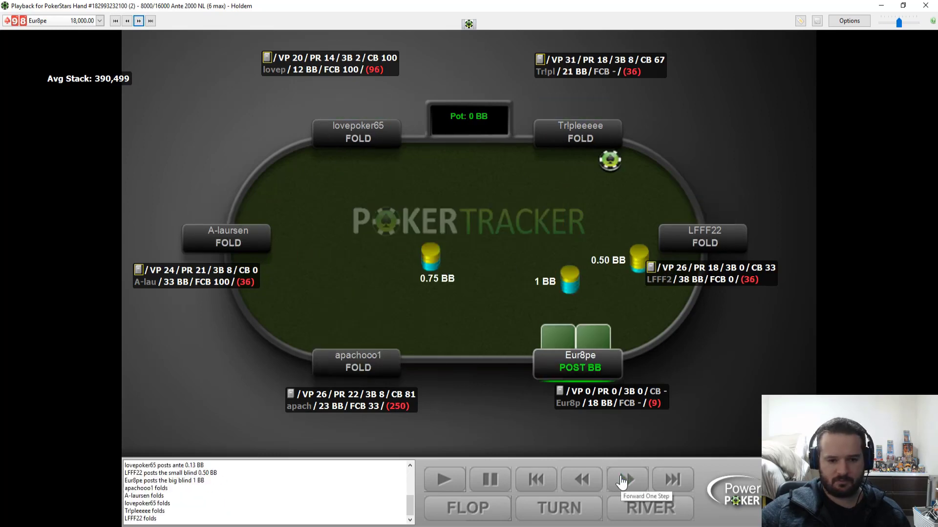
{"action": "left_click", "coordinate": [610, 483]}
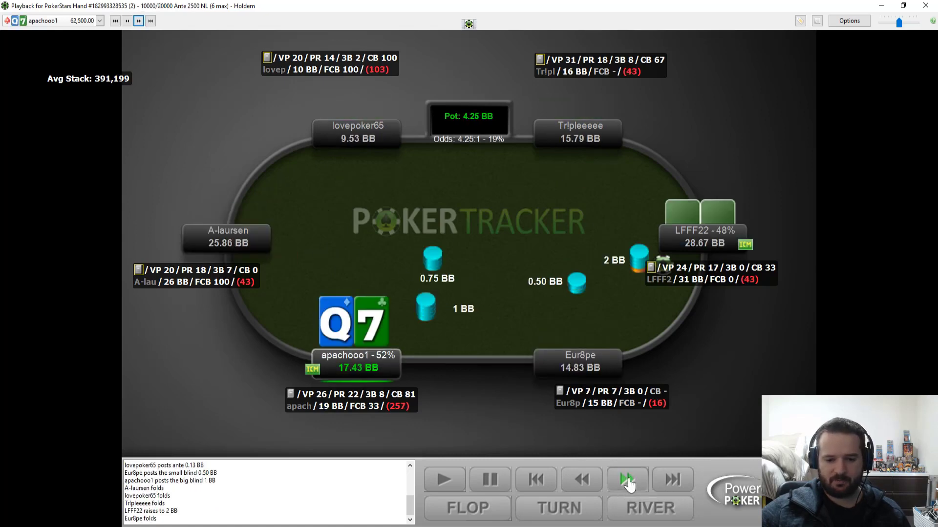
Replay the hero's big-blind call with Q7 offsuit, both flop checks and the 4 of hearts turn.
{"action": "left_click", "coordinate": [627, 481]}
{"action": "left_click", "coordinate": [627, 481]}
{"action": "left_click", "coordinate": [628, 481]}
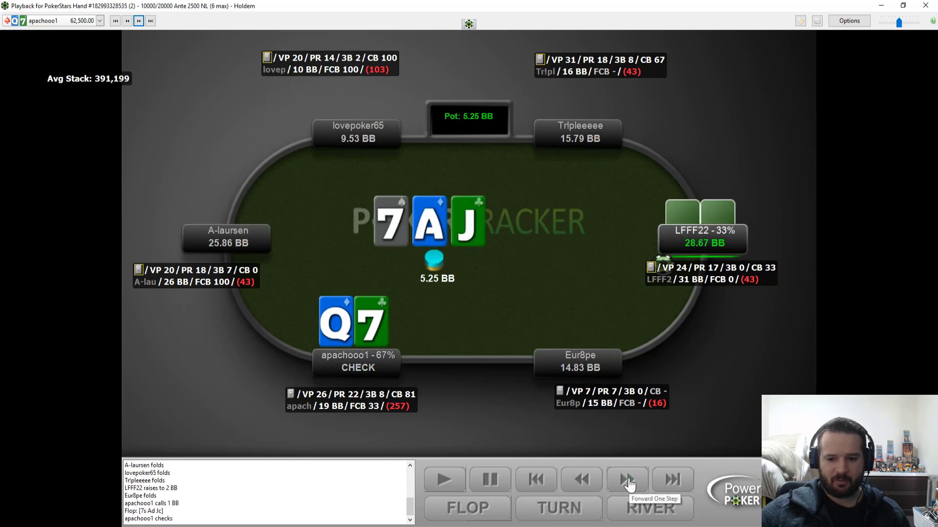
{"action": "left_click", "coordinate": [627, 481]}
{"action": "left_click", "coordinate": [628, 481]}
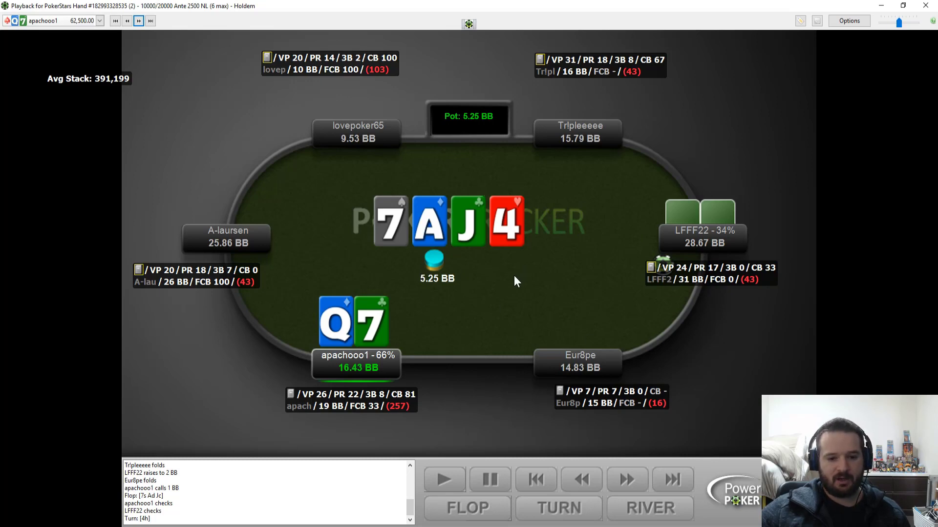
Replay the hero's 1 BB turn bet with Q7 offsuit through to the end of the hand.
{"action": "left_click", "coordinate": [629, 479]}
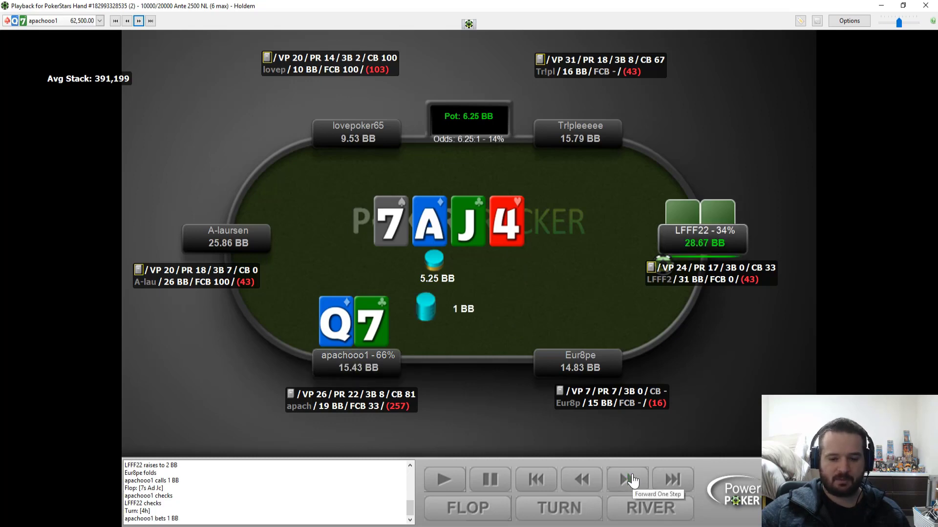
{"action": "left_click", "coordinate": [630, 483]}
{"action": "left_click", "coordinate": [630, 484]}
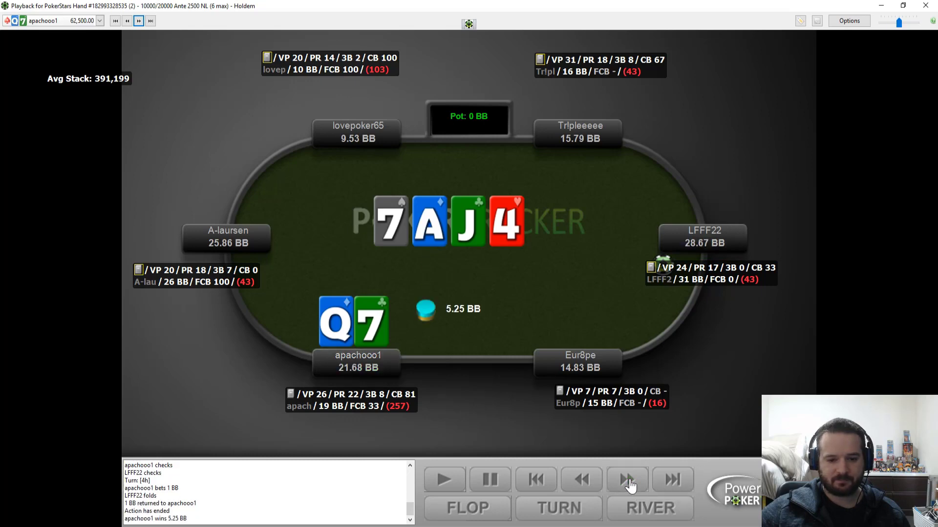
Move on to the A3 offsuit hand and replay the 2 BB raise up to the hero's small-blind fold.
{"action": "left_click", "coordinate": [139, 22]}
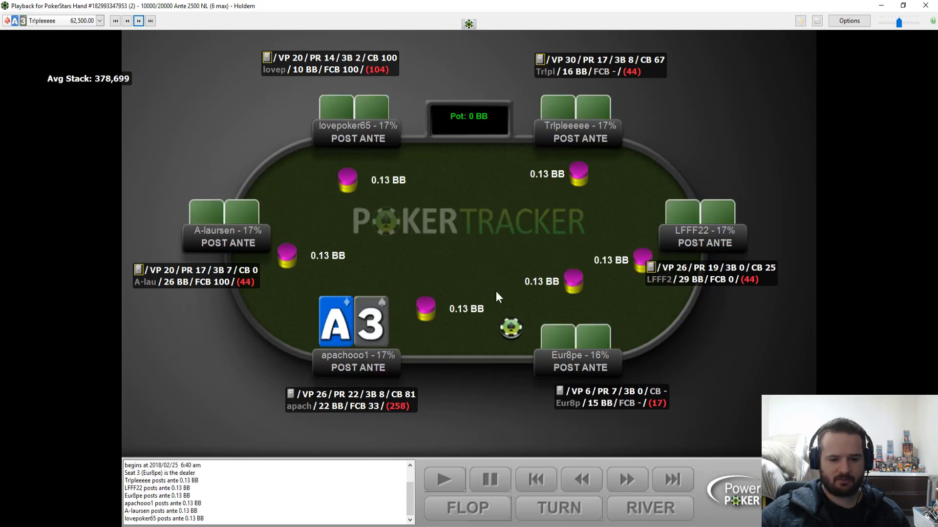
{"action": "left_click", "coordinate": [630, 483]}
{"action": "left_click", "coordinate": [630, 482]}
{"action": "left_click", "coordinate": [630, 482]}
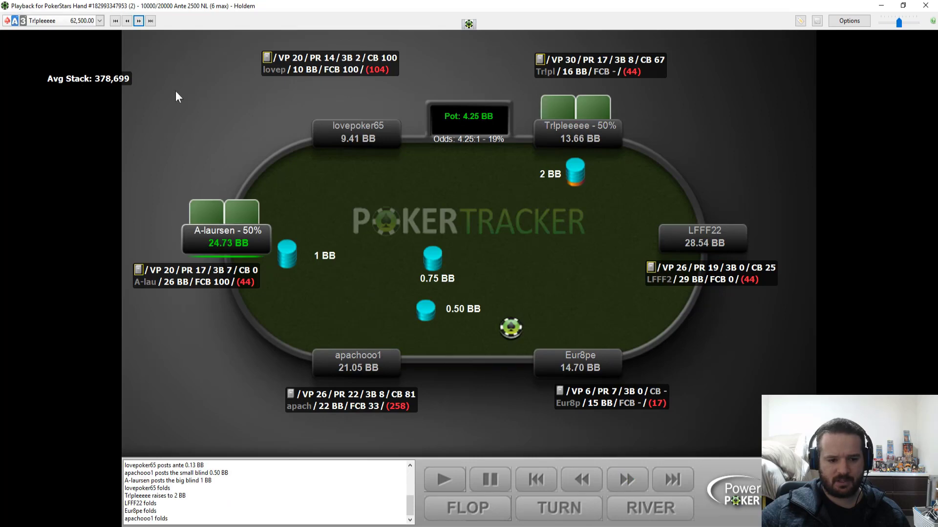
Move on to the AQ offsuit hand and replay the hero's 2 BB button raise and the big blind's call to the flop.
{"action": "left_click", "coordinate": [139, 22]}
{"action": "left_click", "coordinate": [618, 480]}
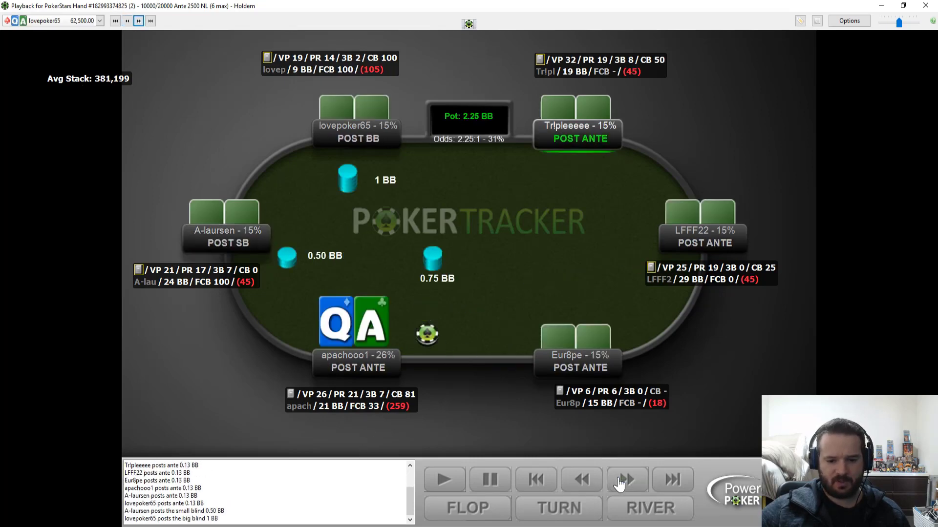
{"action": "left_click", "coordinate": [618, 480]}
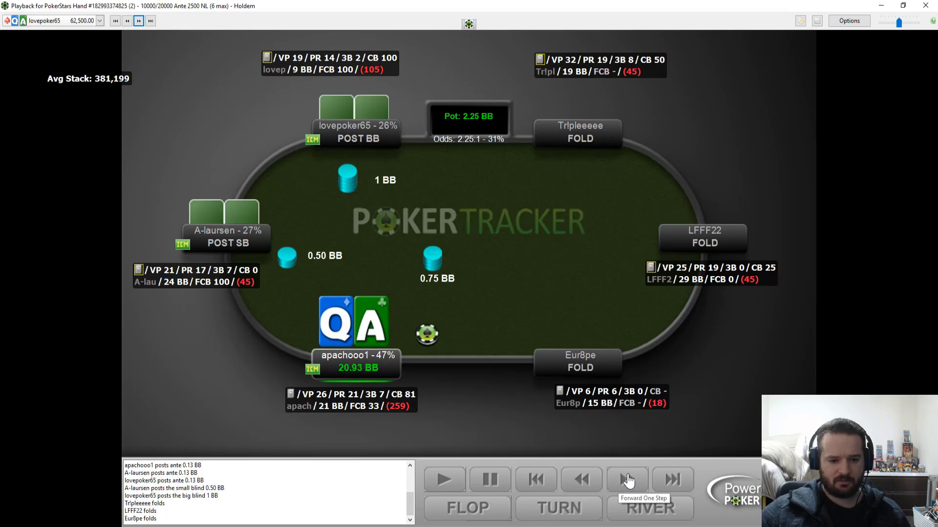
{"action": "left_click", "coordinate": [628, 484]}
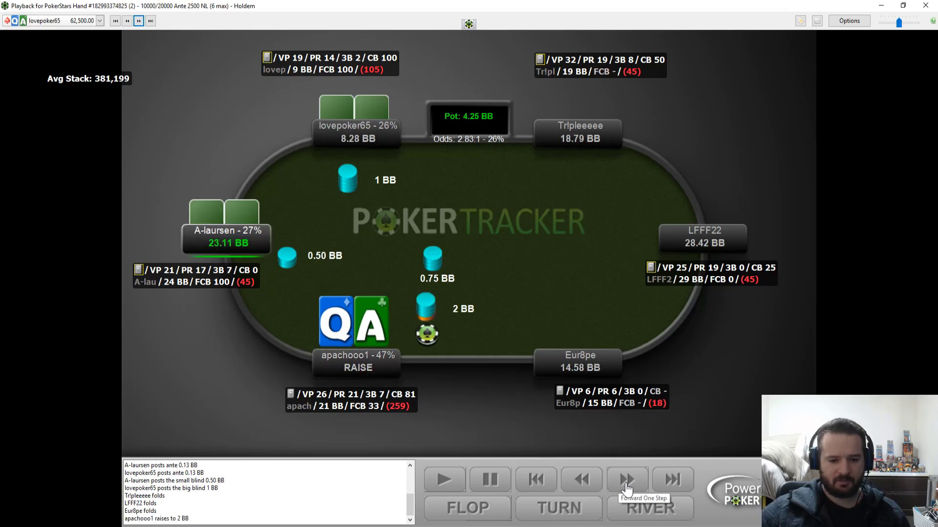
{"action": "left_click", "coordinate": [627, 484]}
{"action": "left_click", "coordinate": [627, 483]}
{"action": "left_click", "coordinate": [626, 484]}
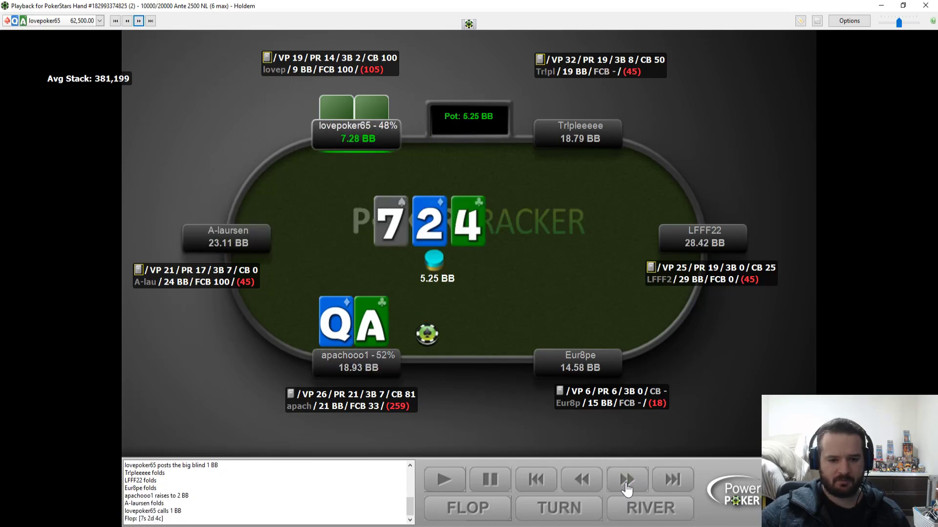
Replay the big blind's 7.28 BB flop bet and the hero's fold with AQ offsuit.
{"action": "left_click", "coordinate": [627, 483]}
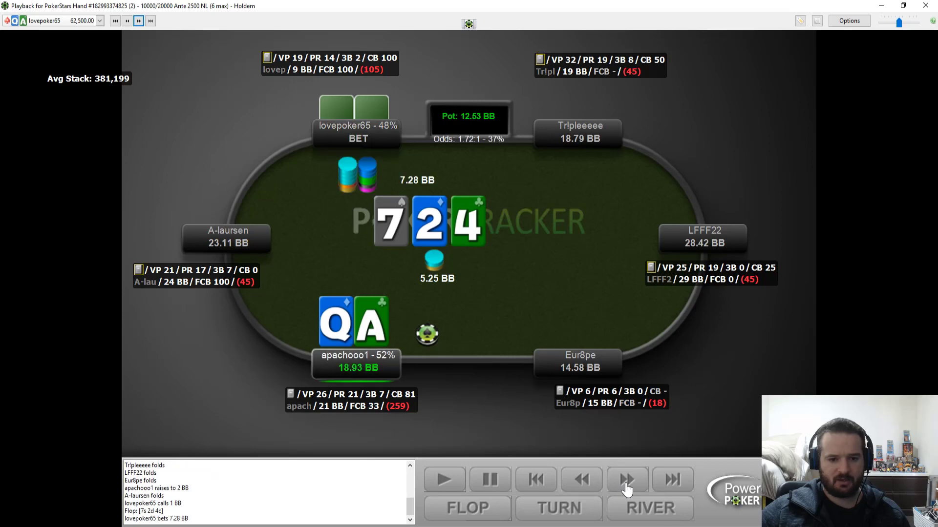
{"action": "left_click", "coordinate": [627, 485]}
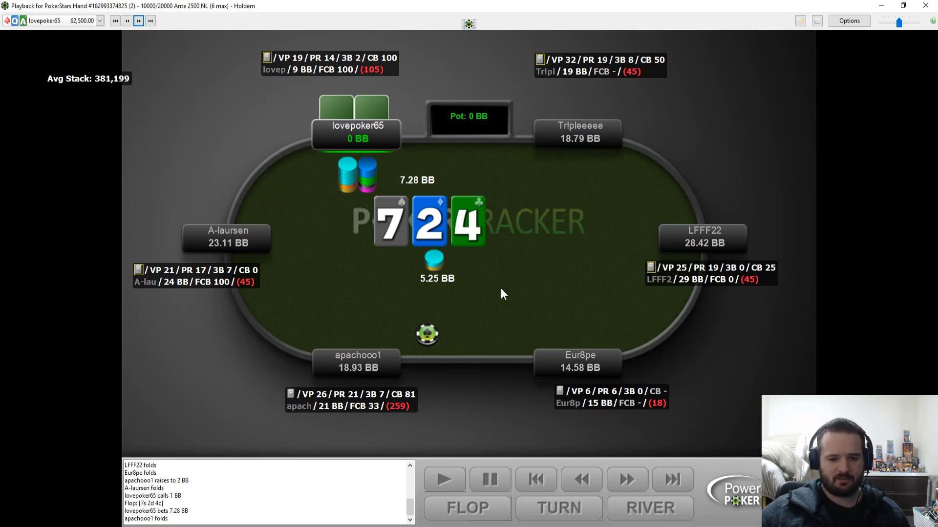
{"action": "left_click", "coordinate": [620, 479]}
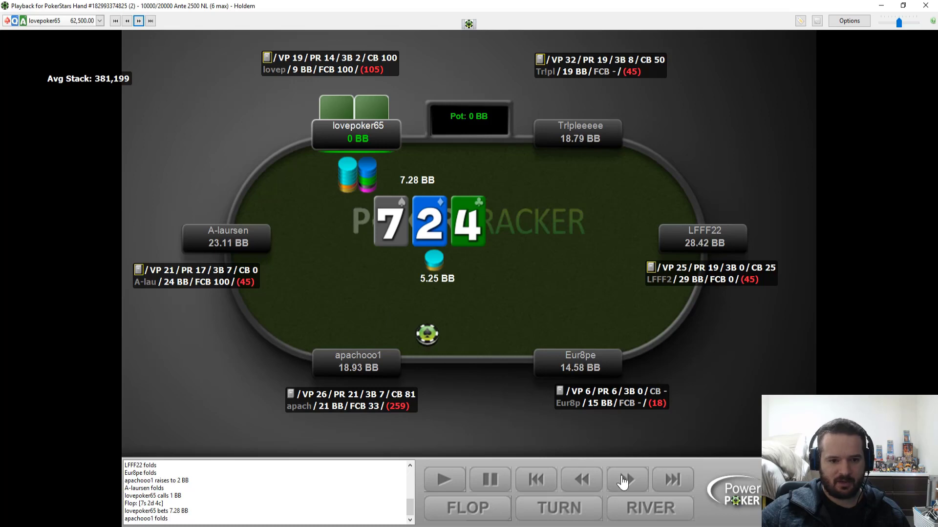
Skip ahead to the AJ suited hand and replay the hero's 16.68 BB all-in raise from the button.
{"action": "left_click", "coordinate": [620, 479]}
{"action": "left_click", "coordinate": [619, 479]}
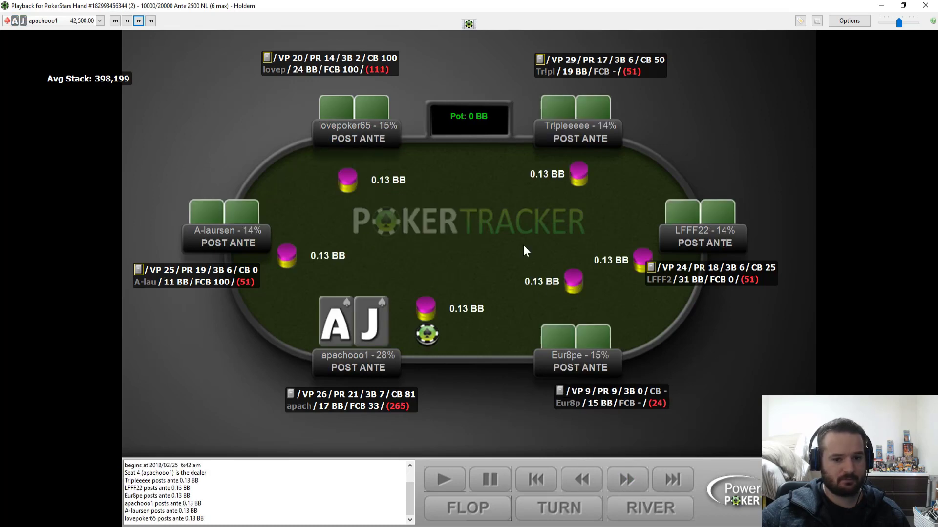
{"action": "left_click", "coordinate": [617, 474]}
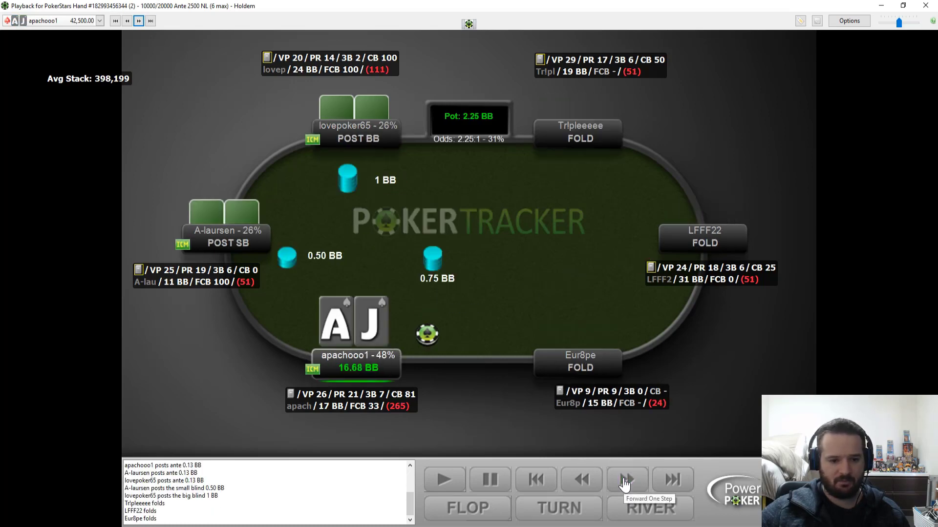
{"action": "left_click", "coordinate": [624, 484]}
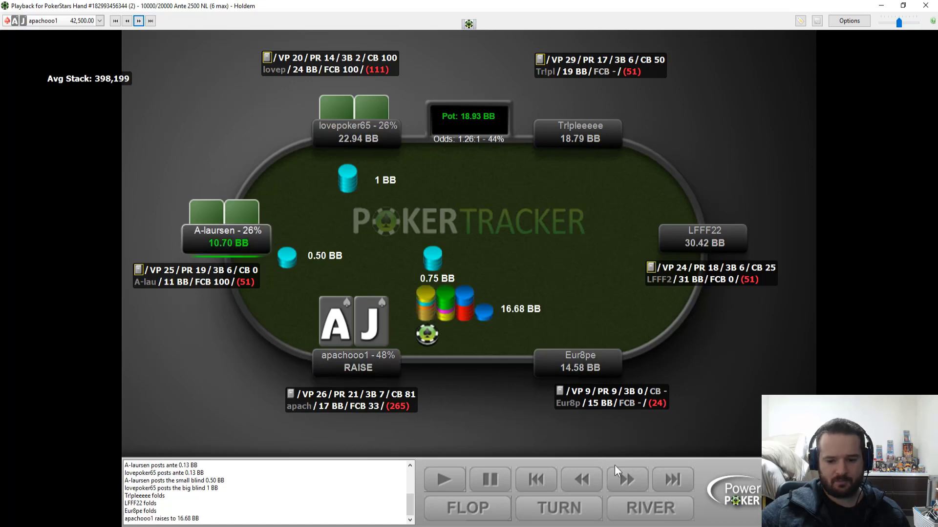
Finish replaying the AJ suited hand and move on to the 87 offsuit hand.
{"action": "left_click", "coordinate": [621, 477]}
{"action": "left_click", "coordinate": [622, 477]}
{"action": "left_click", "coordinate": [622, 476]}
{"action": "left_click", "coordinate": [621, 475]}
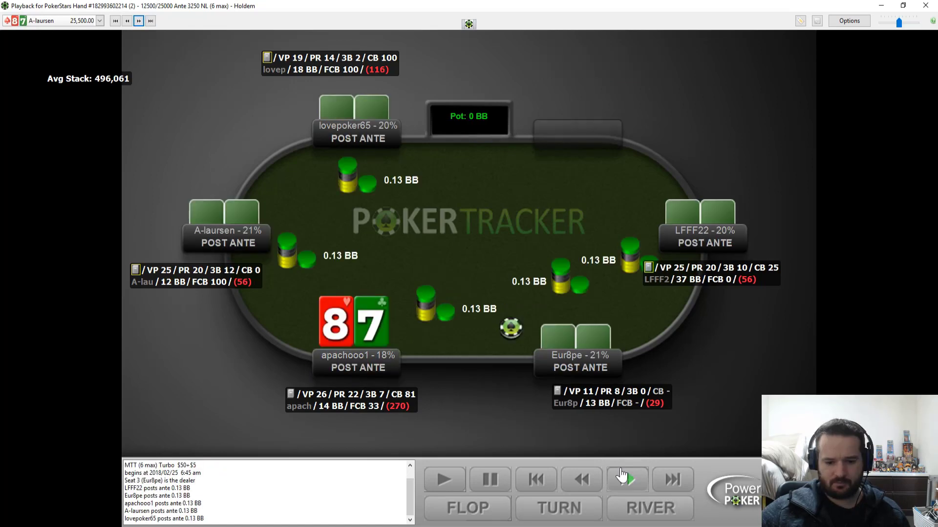
Replay the hero's small-blind fold with 87 offsuit and step back to that decision.
{"action": "left_click", "coordinate": [622, 477]}
{"action": "left_click", "coordinate": [624, 479]}
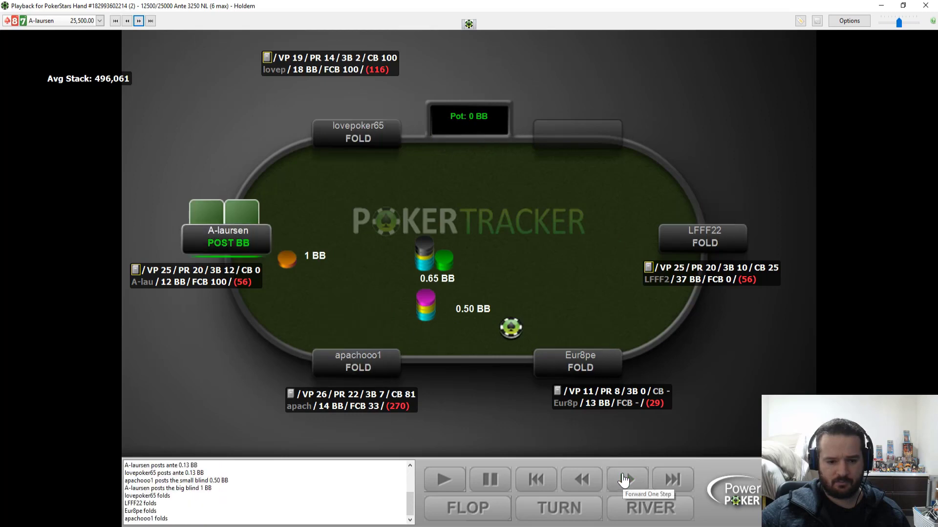
{"action": "left_click", "coordinate": [593, 481]}
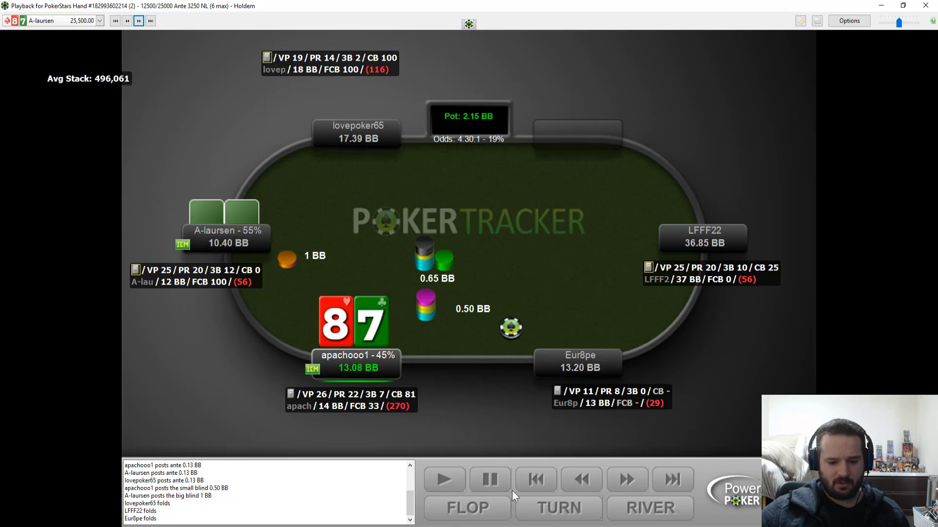
Switch to the Excel charts and check 87 offsuit in the small-blind shove ranges at 10bb and 11bb, then return to the hand playback.
{"action": "key", "text": "alt+Tab"}
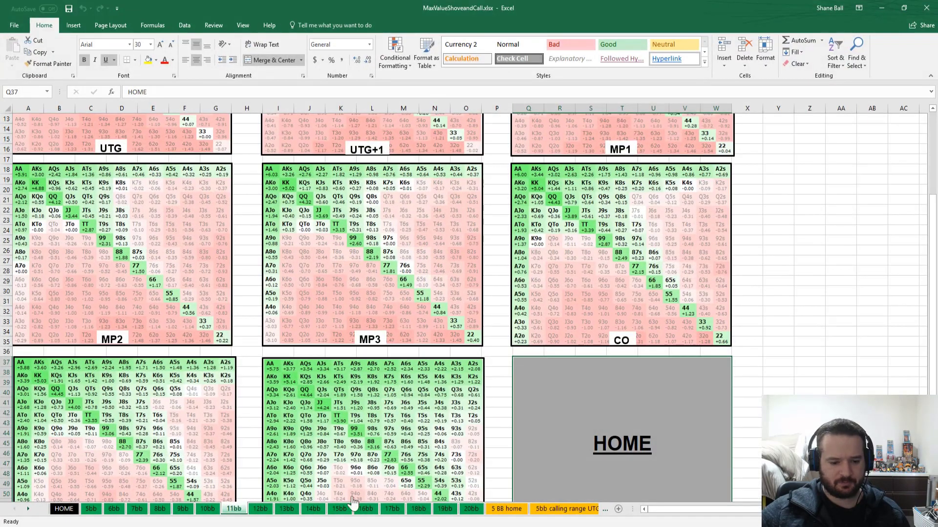
{"action": "left_click", "coordinate": [207, 508]}
{"action": "scroll", "coordinate": [268, 432], "scroll_direction": "down", "scroll_amount": 2}
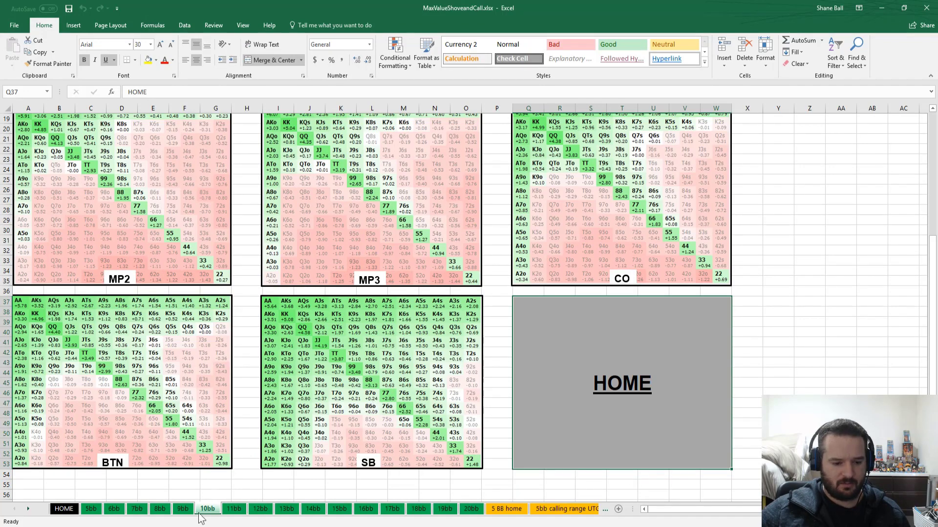
{"action": "left_click", "coordinate": [233, 509]}
{"action": "scroll", "coordinate": [429, 389], "scroll_direction": "down", "scroll_amount": 9}
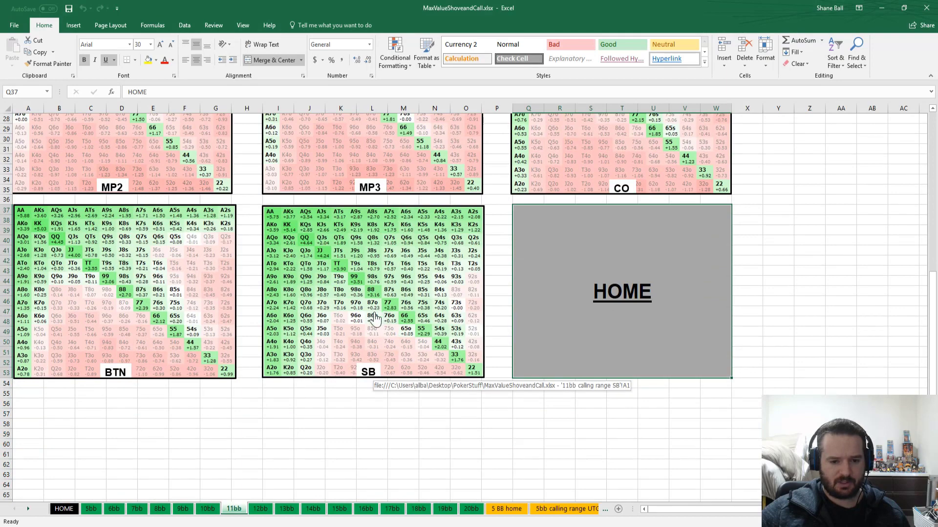
{"action": "scroll", "coordinate": [381, 317], "scroll_direction": "up", "scroll_amount": 1}
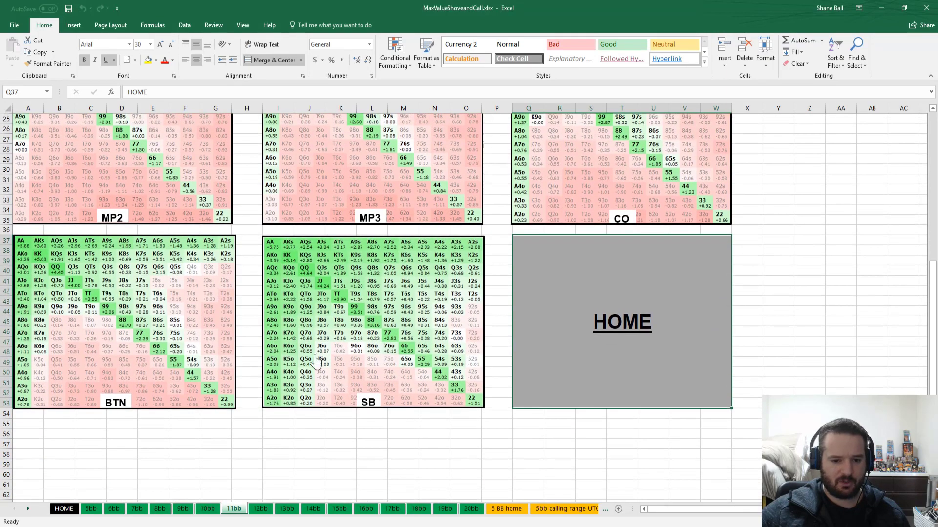
{"action": "scroll", "coordinate": [432, 309], "scroll_direction": "up", "scroll_amount": 4}
{"action": "scroll", "coordinate": [460, 303], "scroll_direction": "down", "scroll_amount": 4}
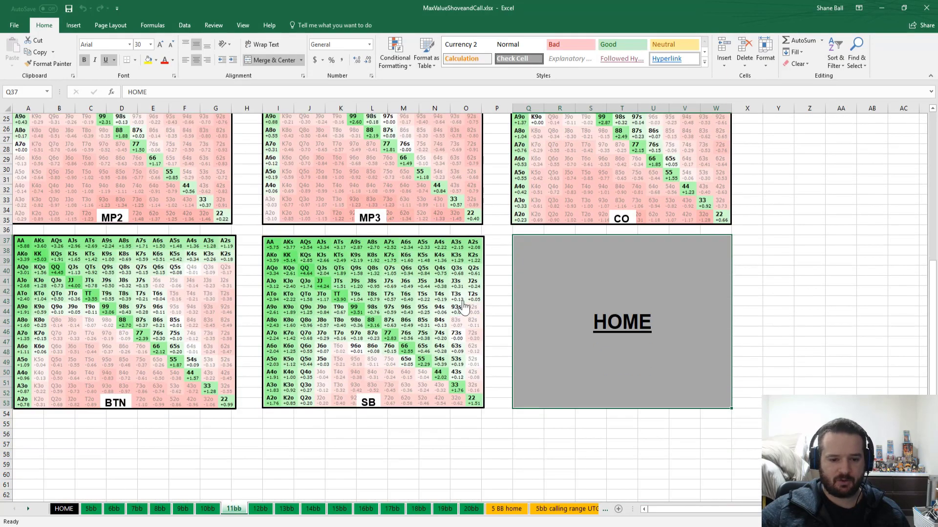
{"action": "left_click", "coordinate": [883, 8]}
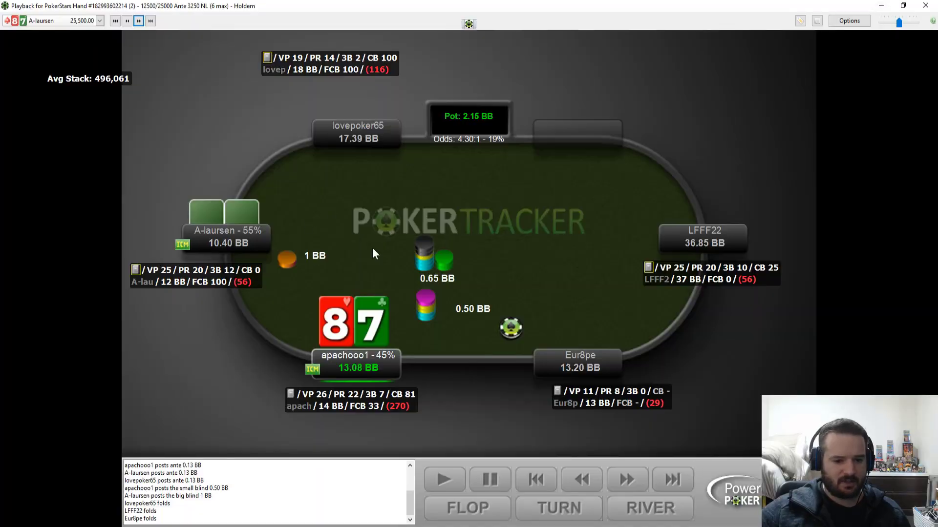
Check the small-blind shove chart at 12bb and the 12bb optimal call range against a small-blind shove in Excel, then return to the playback.
{"action": "key", "text": "alt+Tab"}
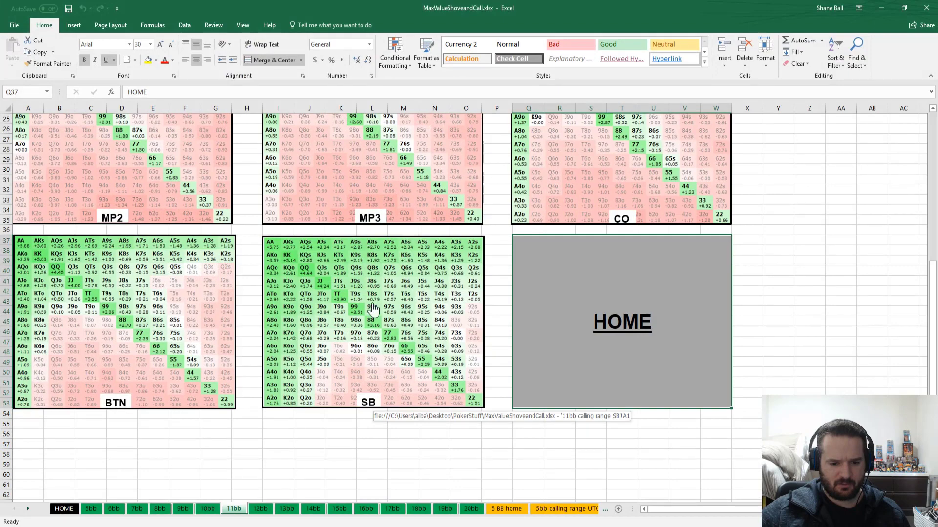
{"action": "left_click", "coordinate": [260, 509]}
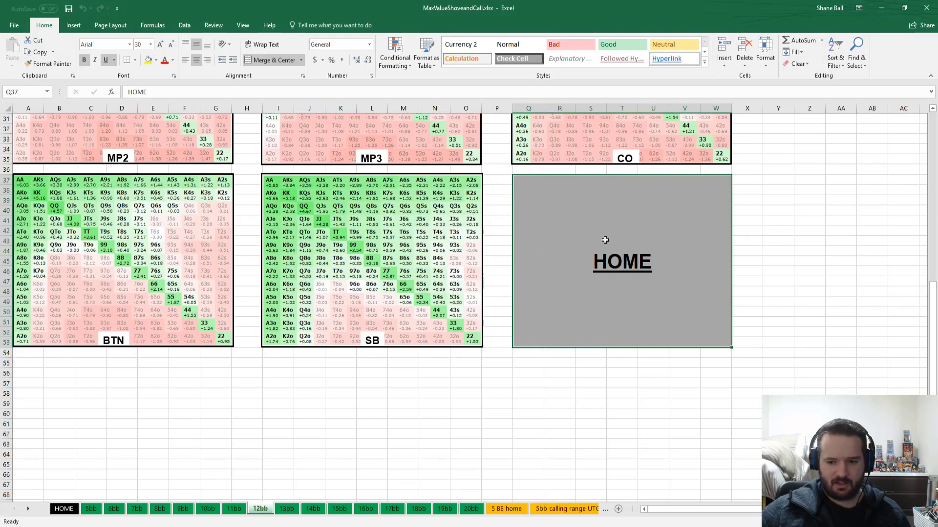
{"action": "left_click", "coordinate": [619, 262]}
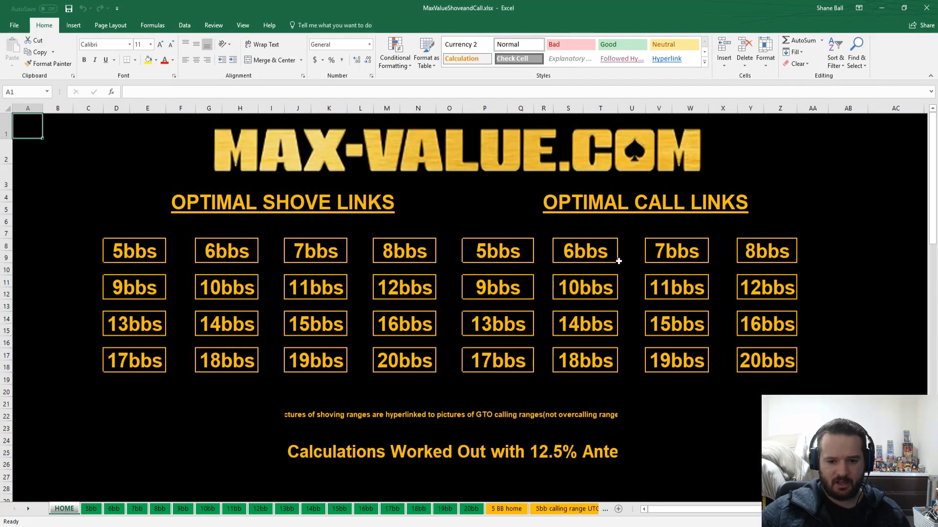
{"action": "left_click", "coordinate": [779, 284]}
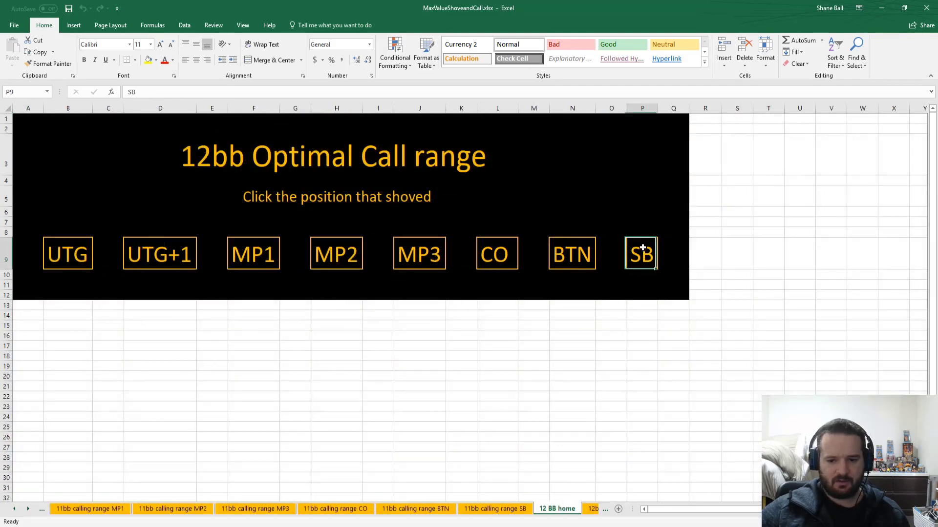
{"action": "left_click", "coordinate": [641, 255]}
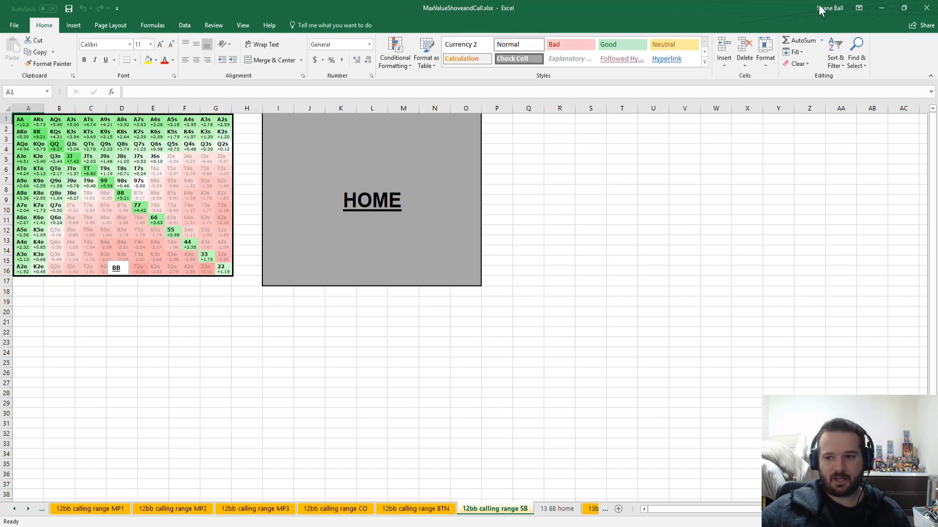
{"action": "left_click", "coordinate": [881, 8]}
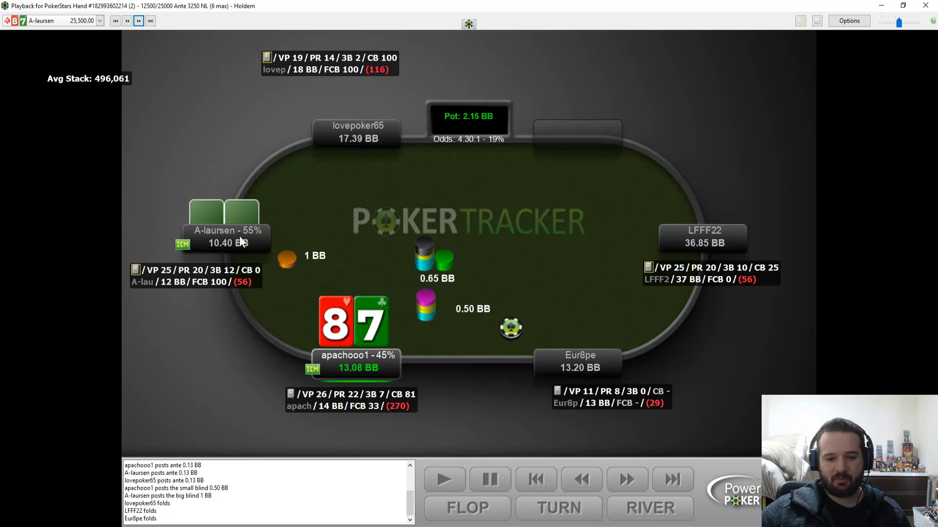
Move on to the A6 offsuit hand, replay the hero's raise to 2 BB and step back to that decision.
{"action": "left_click", "coordinate": [627, 481]}
{"action": "left_click", "coordinate": [627, 480]}
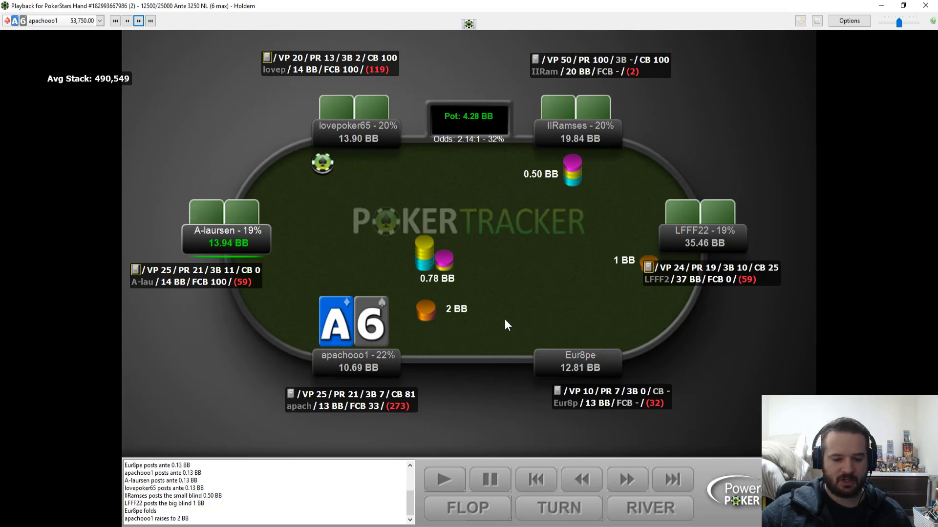
{"action": "left_click", "coordinate": [540, 526]}
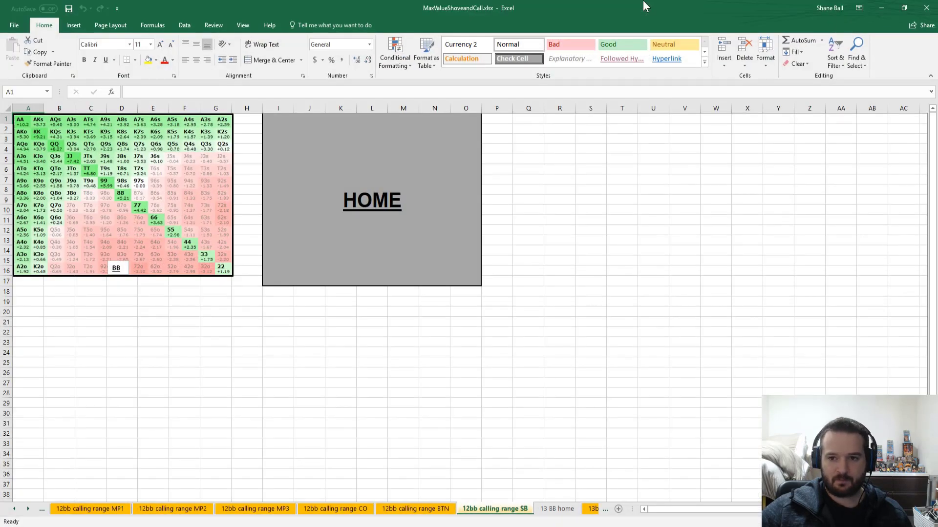
{"action": "left_click", "coordinate": [879, 6]}
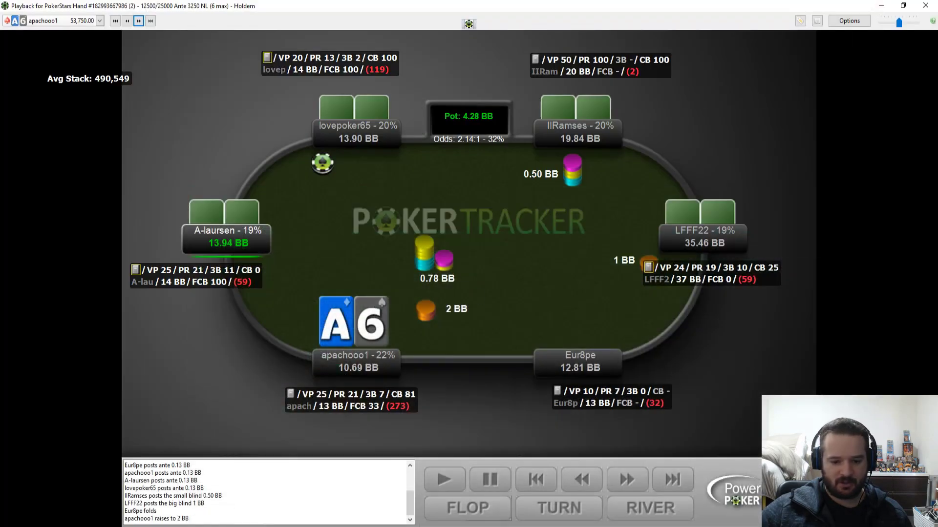
{"action": "left_click", "coordinate": [582, 478]}
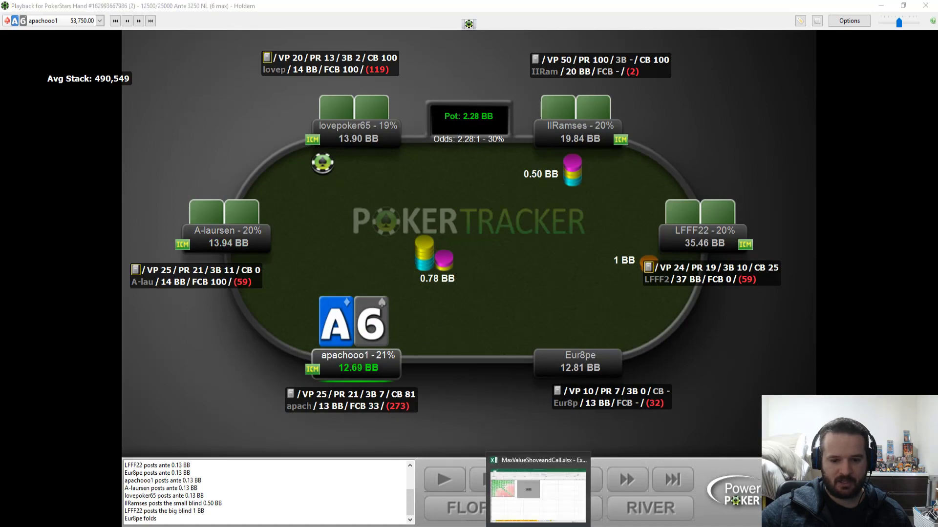
Look up A6 offsuit in the MP3 range of the Excel 13bb optimal shove charts and return to the playback.
{"action": "left_click", "coordinate": [561, 469]}
{"action": "left_click", "coordinate": [386, 204]}
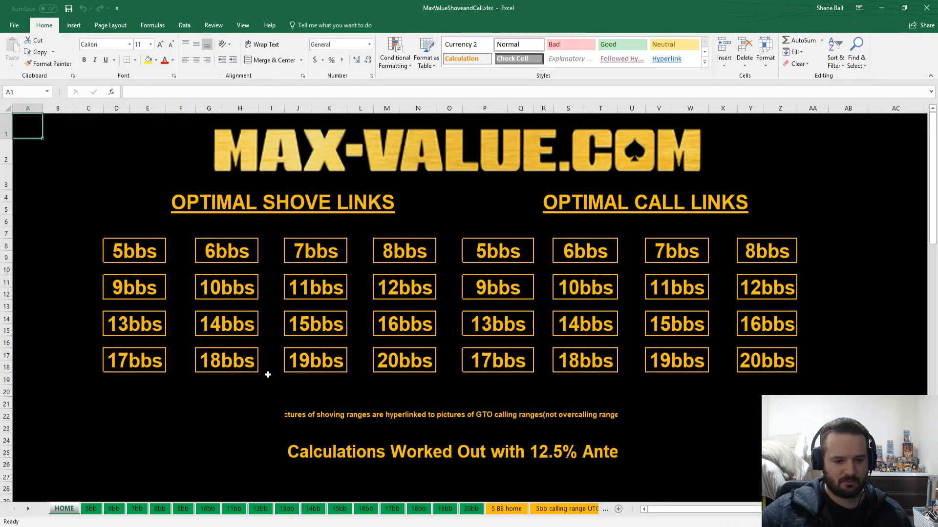
{"action": "left_click", "coordinate": [142, 328]}
{"action": "scroll", "coordinate": [314, 341], "scroll_direction": "down", "scroll_amount": 3}
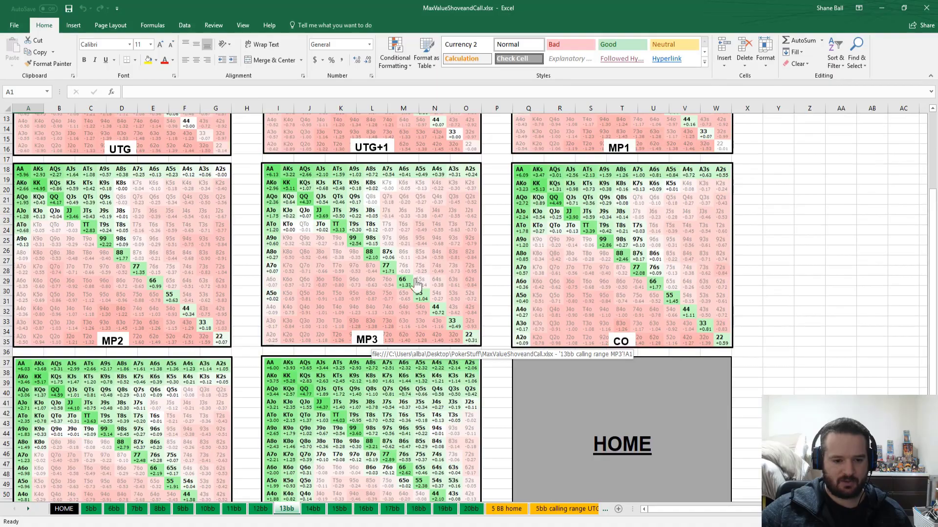
{"action": "left_click", "coordinate": [881, 8]}
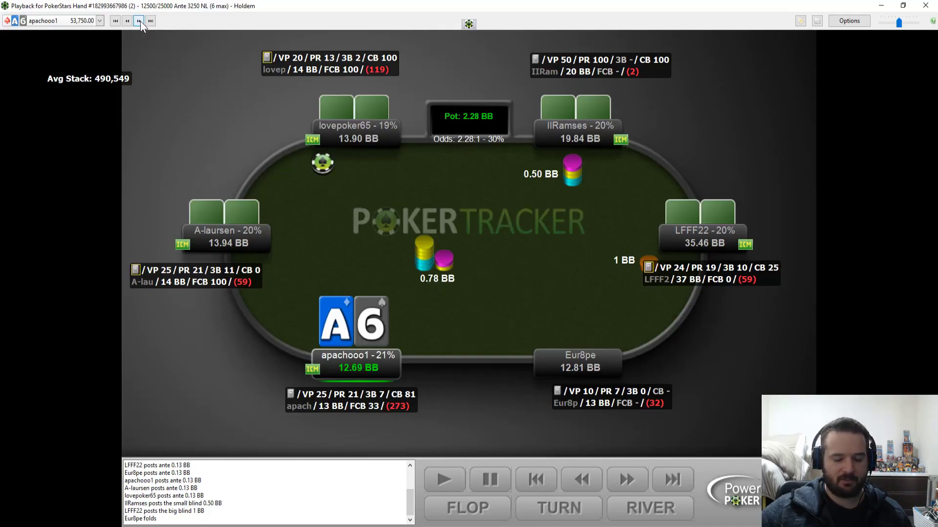
Finish replaying the A6 offsuit hand and step through the folds of the following 65 hand.
{"action": "left_click", "coordinate": [634, 481]}
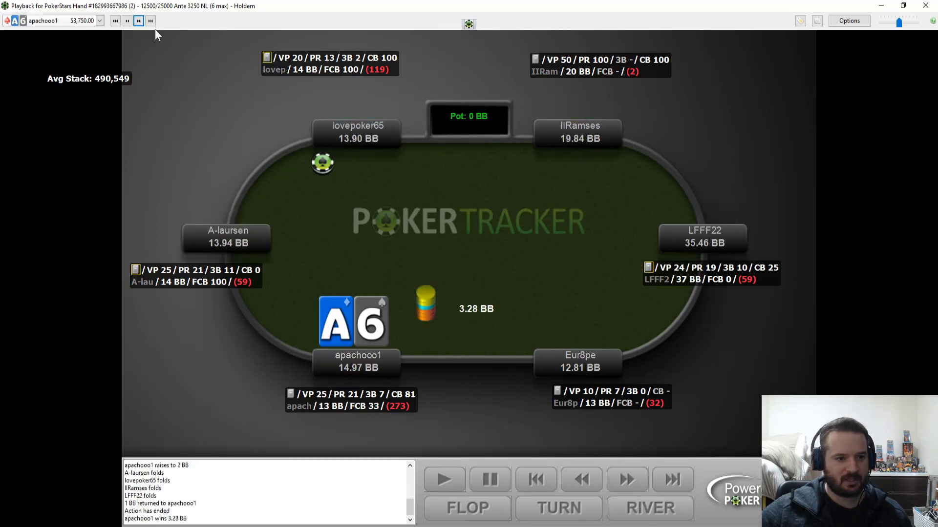
{"action": "left_click", "coordinate": [139, 20]}
{"action": "left_click", "coordinate": [627, 479]}
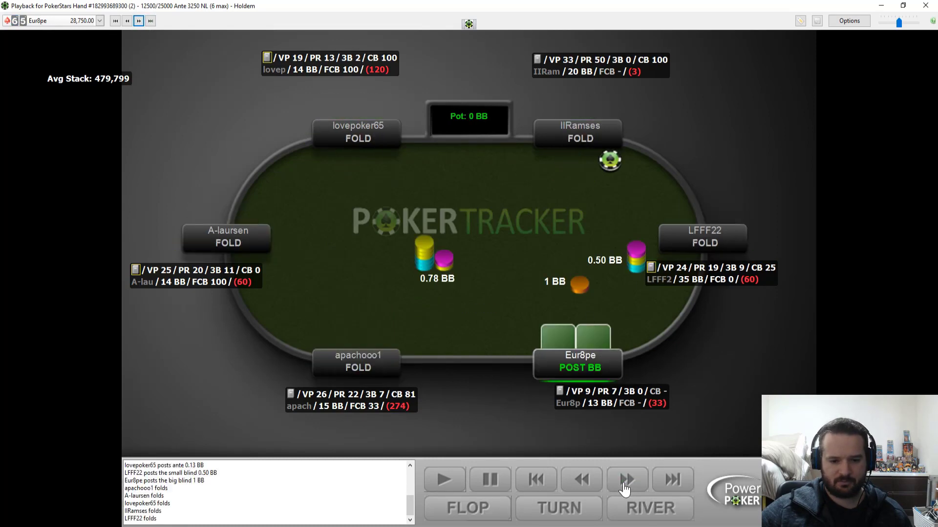
Move on to the AK offsuit hand and replay the hero's 12.68 BB big-blind call through to showdown.
{"action": "left_click", "coordinate": [138, 21]}
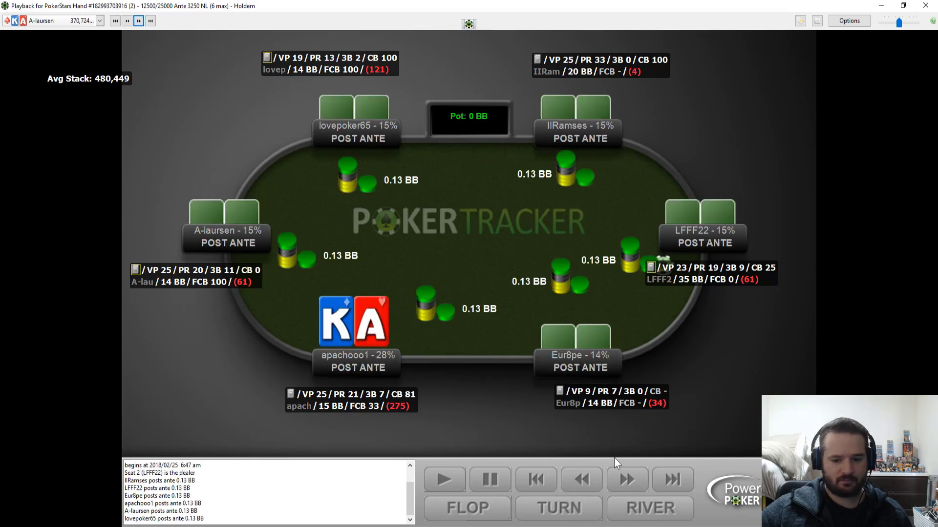
{"action": "left_click", "coordinate": [637, 480]}
{"action": "left_click", "coordinate": [638, 480]}
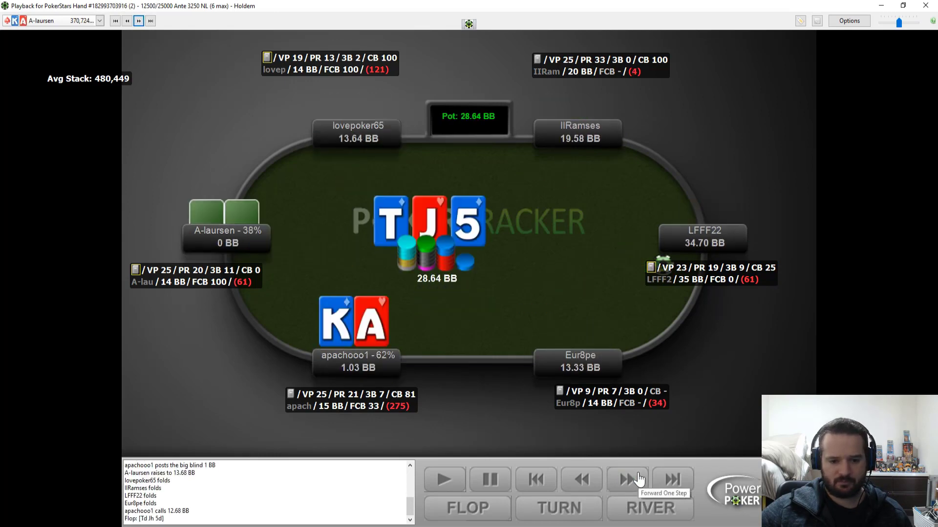
{"action": "left_click", "coordinate": [637, 479]}
{"action": "left_click", "coordinate": [638, 480]}
{"action": "left_click", "coordinate": [637, 480]}
{"action": "left_click", "coordinate": [638, 479]}
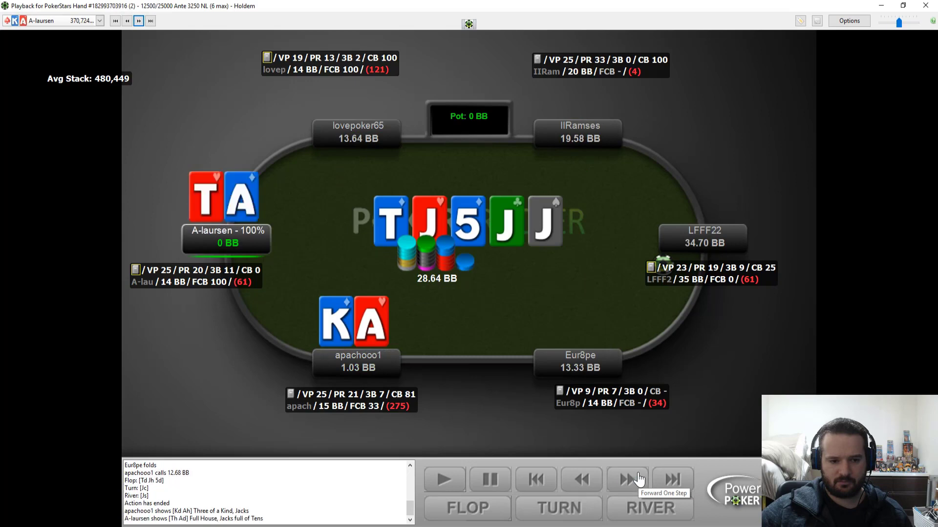
{"action": "left_click", "coordinate": [638, 479]}
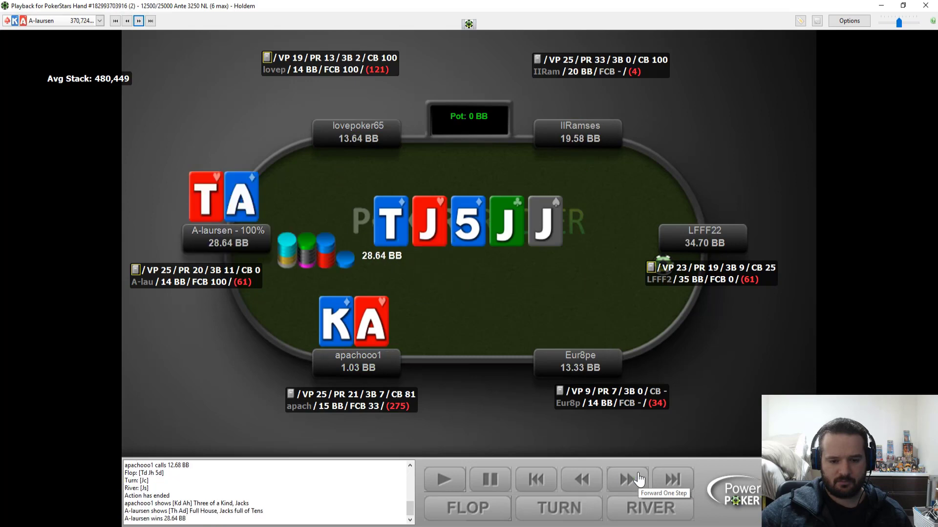
Replay the hero's small-blind fold with K8 offsuit against the 13.51 BB all-in and step back to that decision.
{"action": "left_click", "coordinate": [139, 21]}
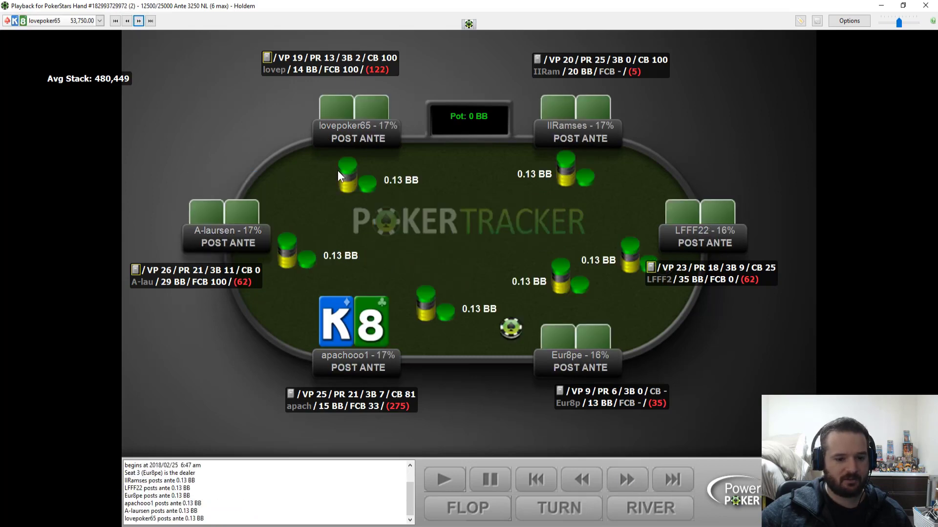
{"action": "left_click", "coordinate": [630, 480]}
{"action": "left_click", "coordinate": [633, 481]}
{"action": "left_click", "coordinate": [636, 482]}
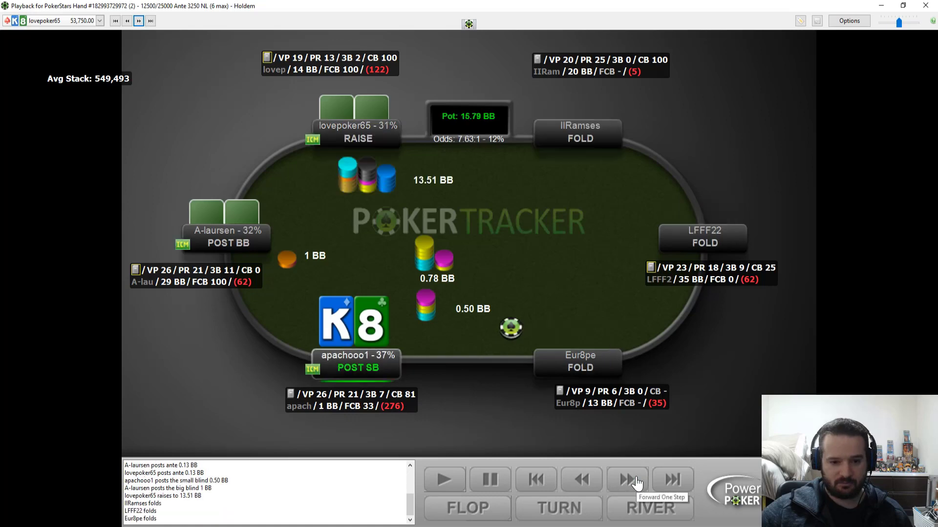
{"action": "left_click", "coordinate": [636, 482]}
{"action": "left_click", "coordinate": [636, 482]}
{"action": "left_click", "coordinate": [634, 481]}
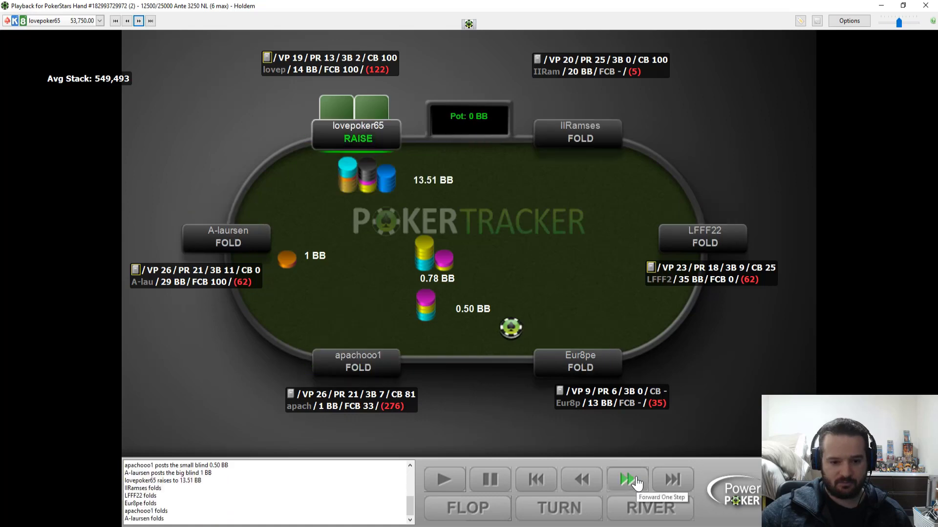
{"action": "left_click", "coordinate": [598, 480]}
{"action": "left_click", "coordinate": [593, 480]}
{"action": "left_click", "coordinate": [593, 479]}
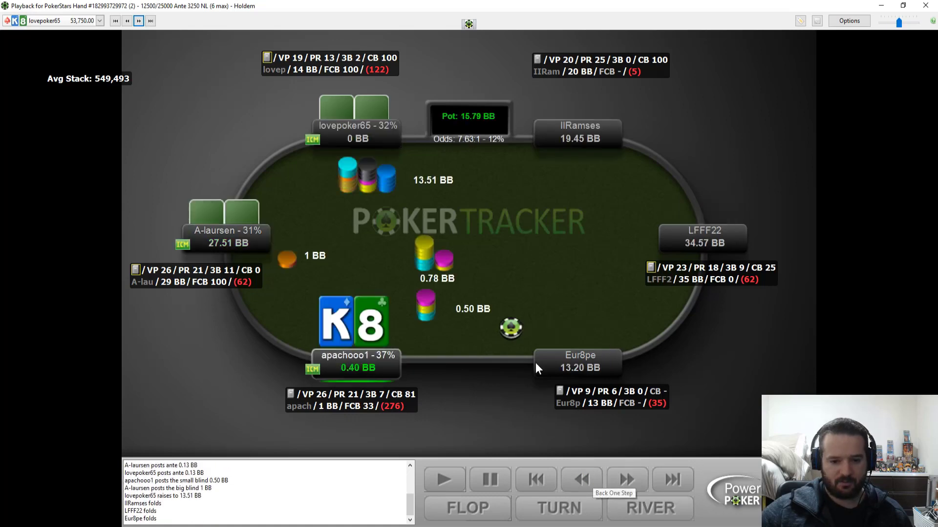
Finish replaying the K8 offsuit hand and move on to the hero's button decision with 95 offsuit.
{"action": "left_click", "coordinate": [636, 482]}
{"action": "left_click", "coordinate": [636, 483]}
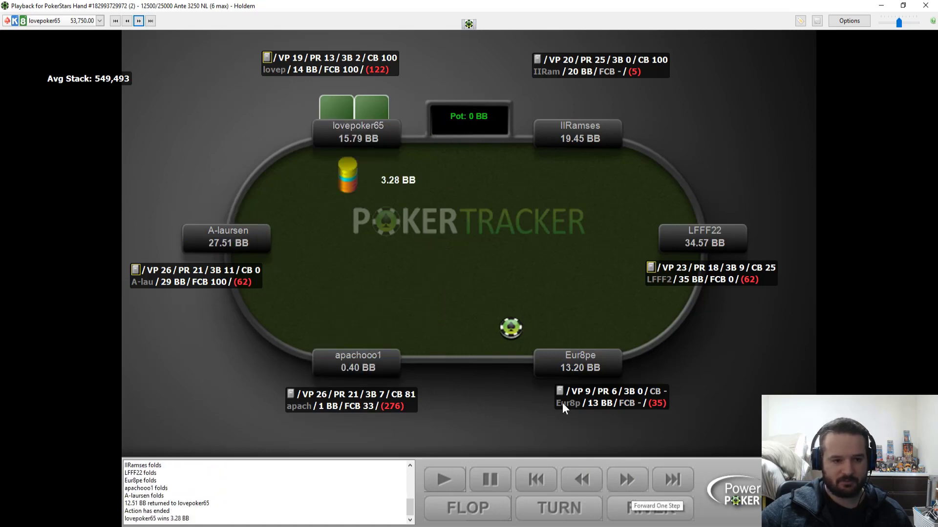
{"action": "left_click", "coordinate": [139, 25]}
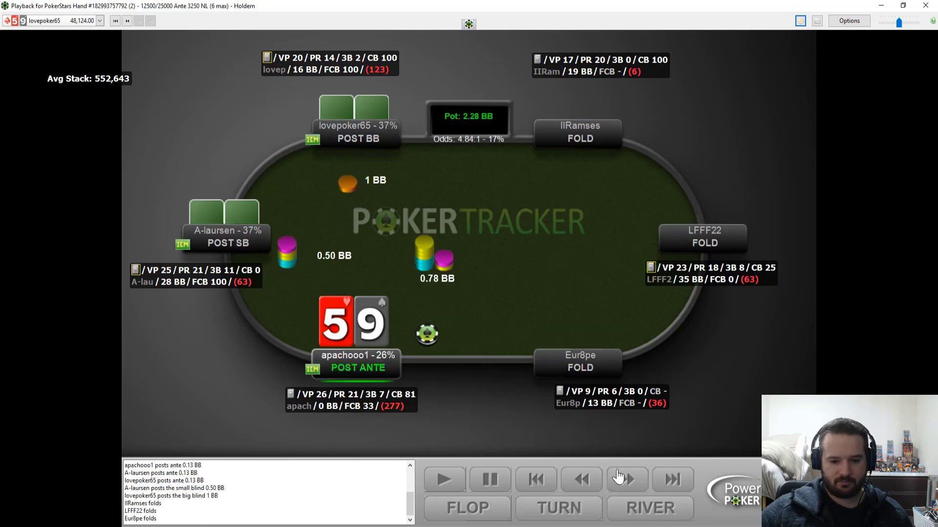